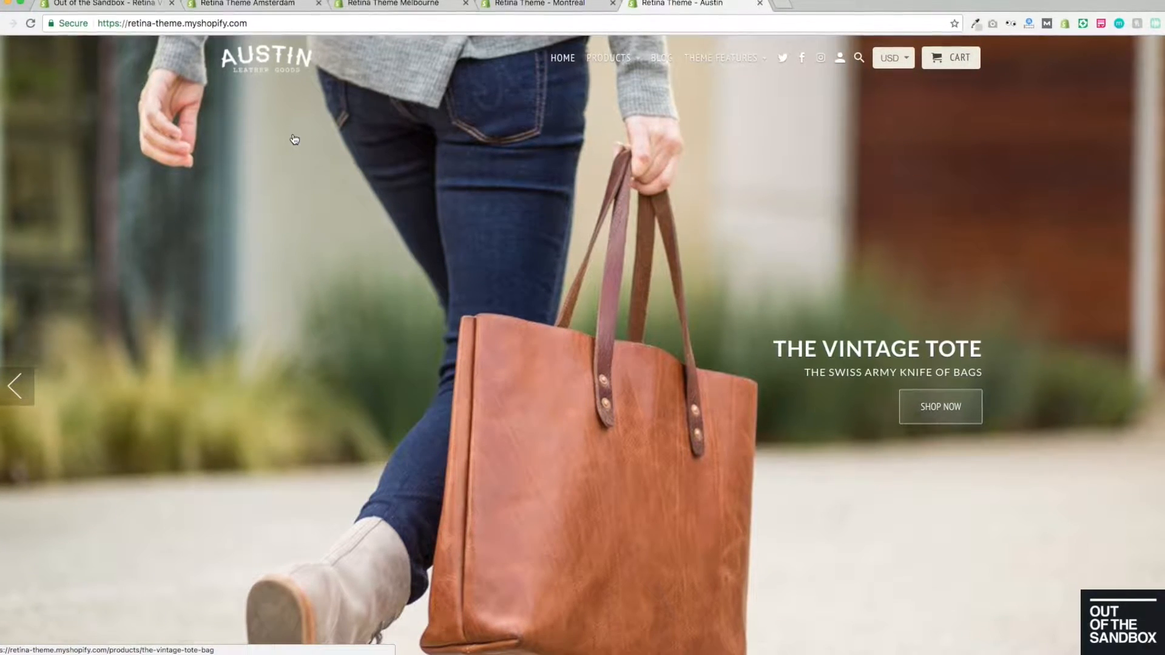
- Look through the Retina Austin demo storefront's home page, from the slideshow down to the footer
scroll(294, 140, down, 5)
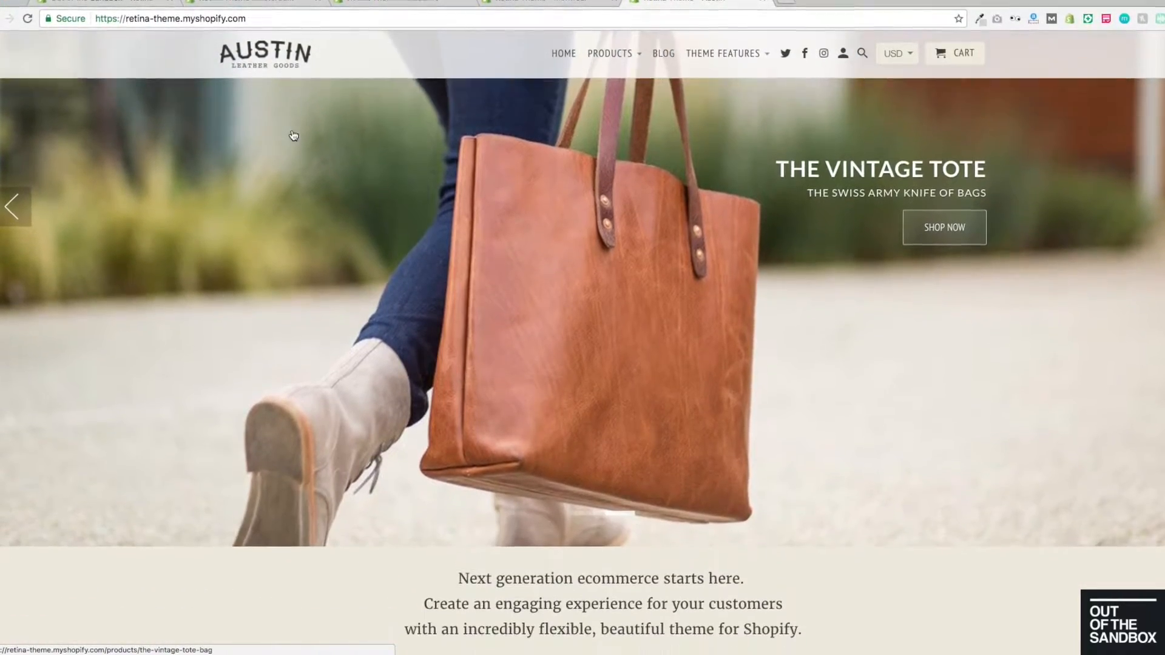
scroll(293, 135, down, 7)
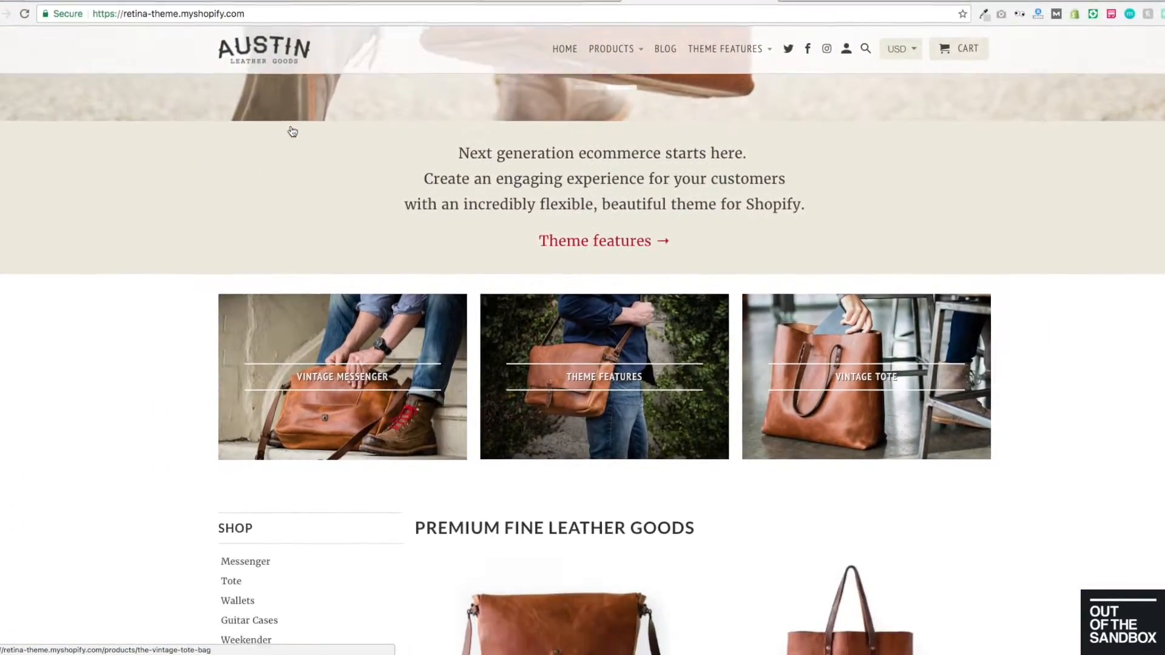
scroll(292, 132, down, 7)
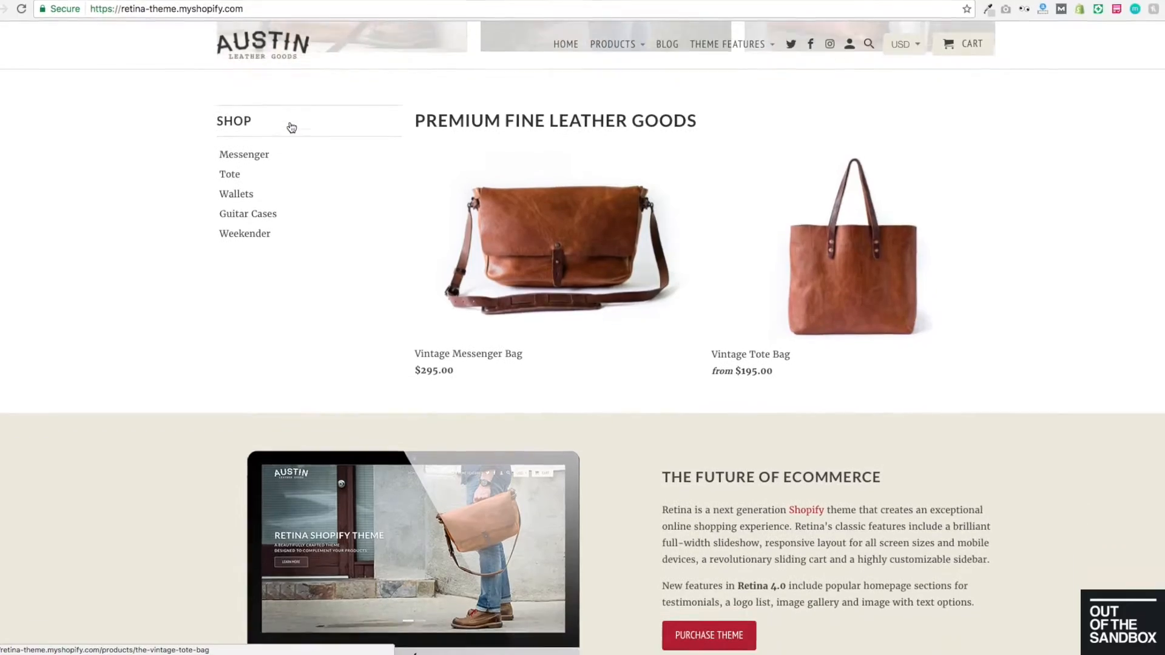
scroll(291, 127, down, 9)
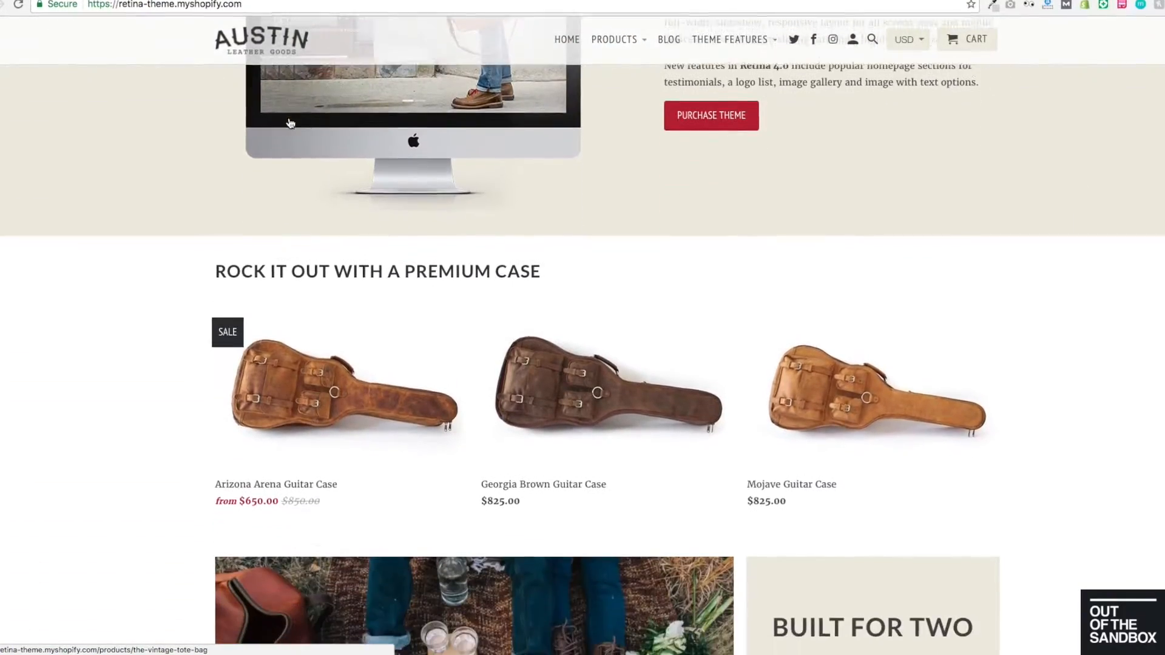
scroll(290, 123, down, 9)
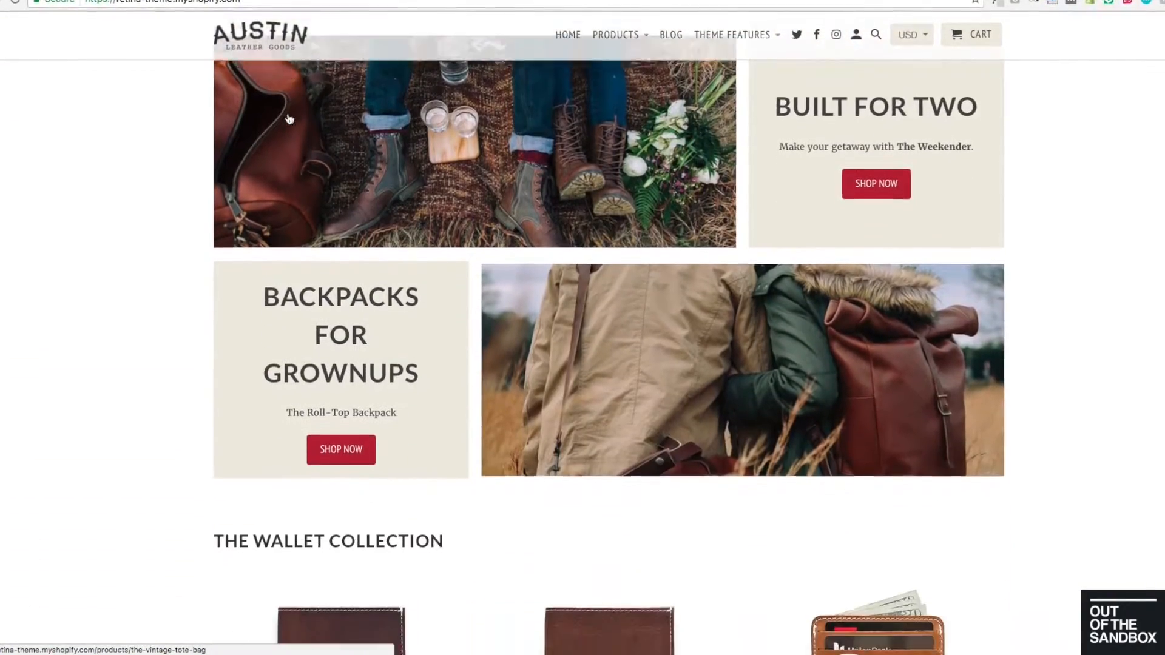
scroll(290, 119, down, 10)
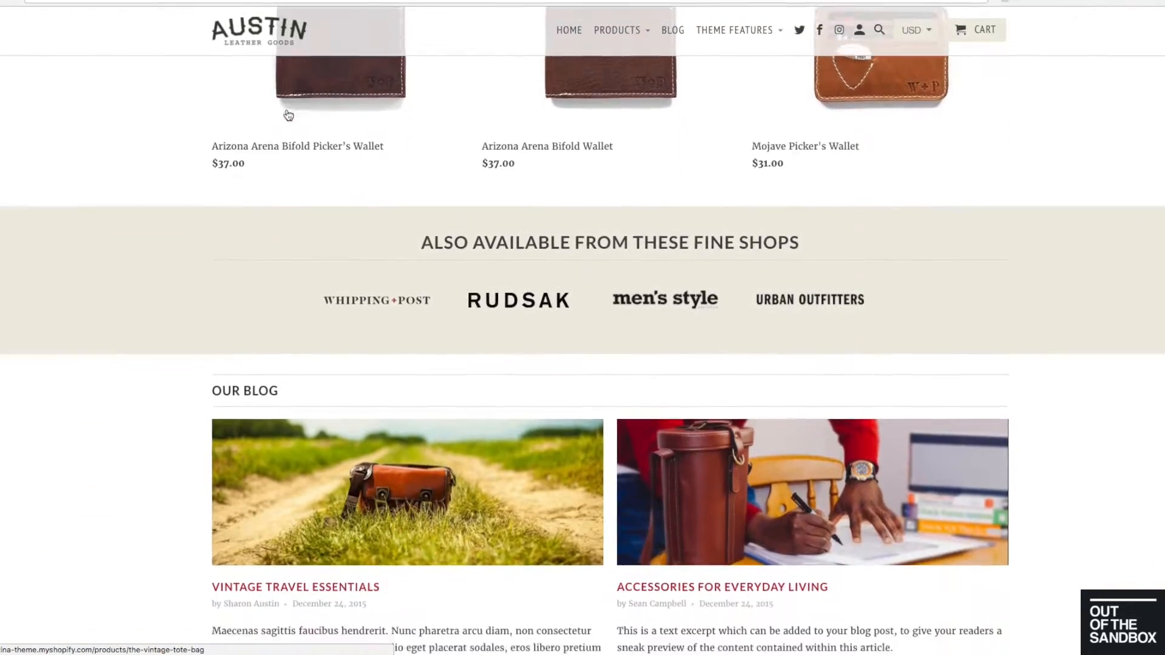
scroll(288, 116, down, 8)
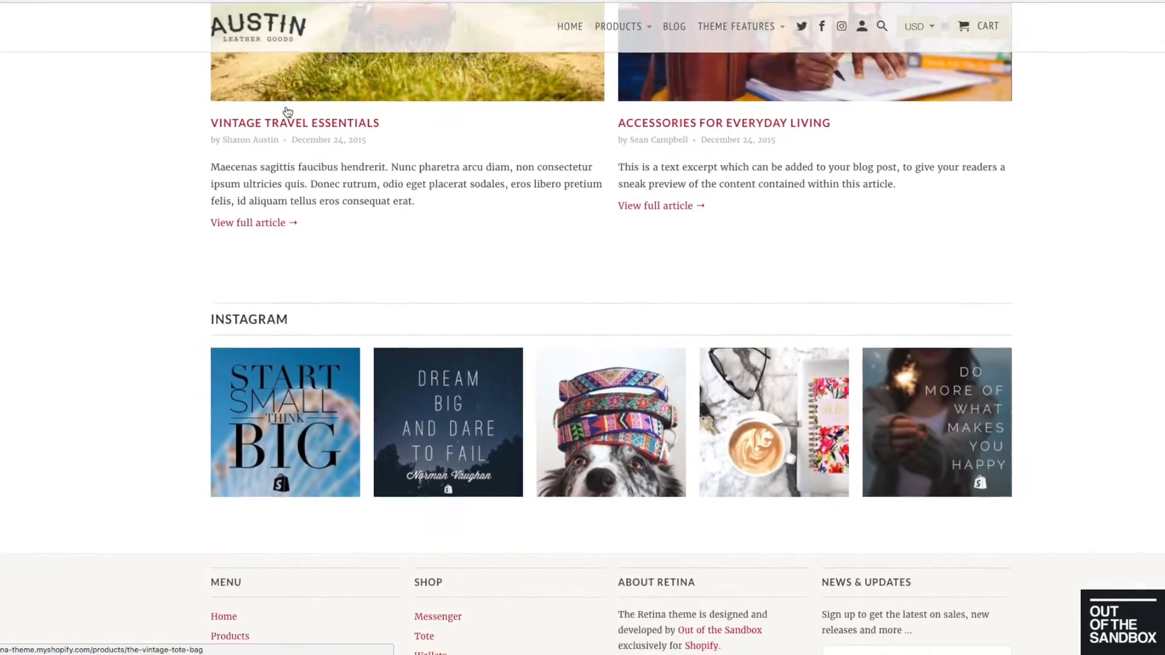
scroll(288, 112, down, 3)
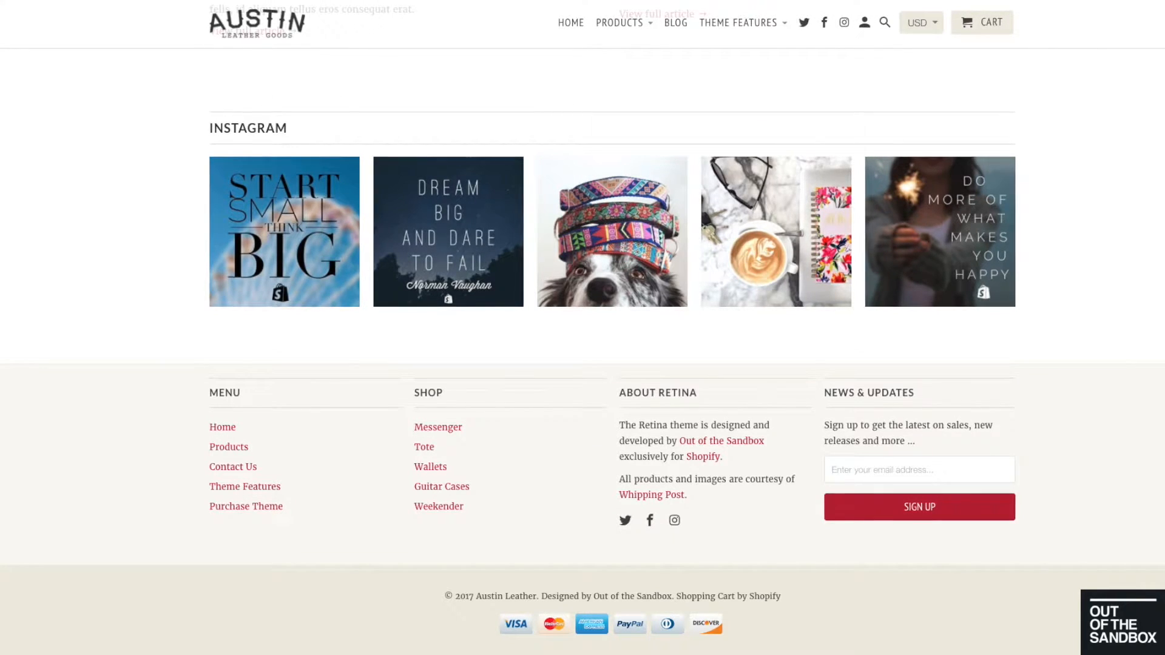
- Switch to the Shopify admin and review the Arizona Arena Bifold Picker's Wallet product details and the store's collections
click(110, 24)
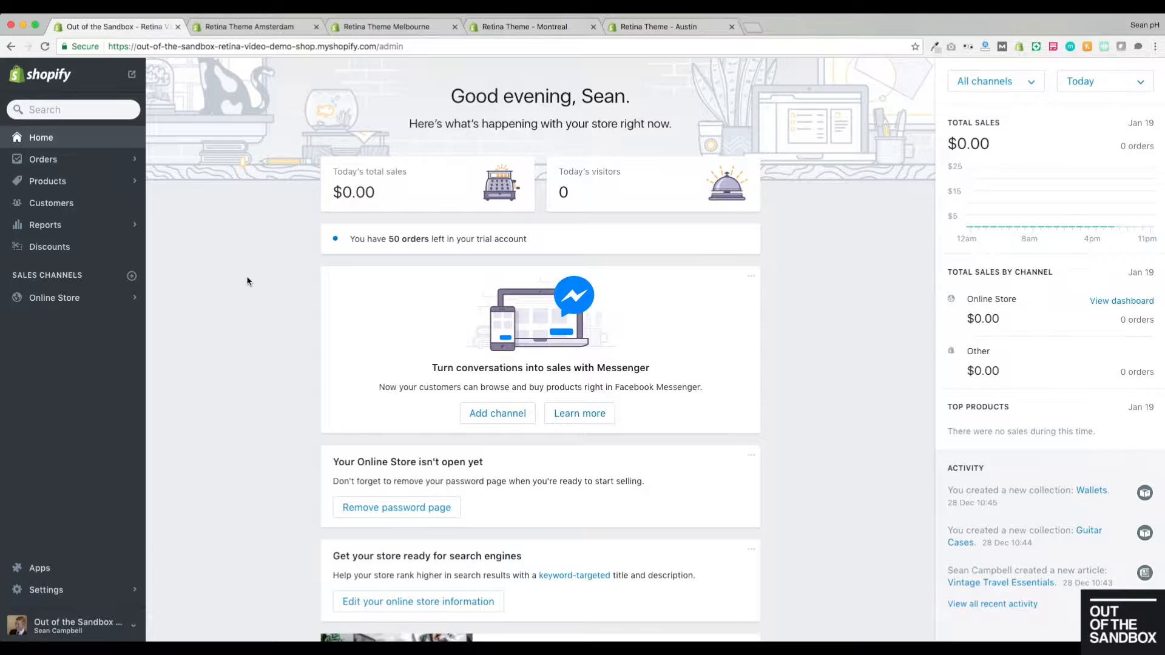
click(45, 182)
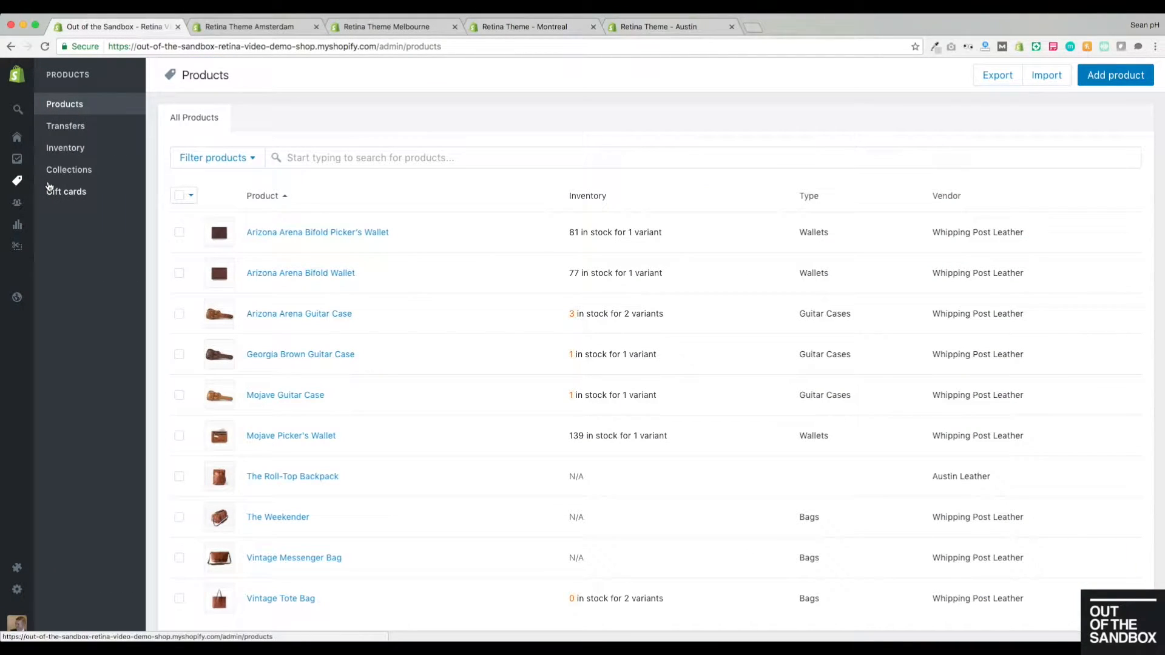
click(365, 233)
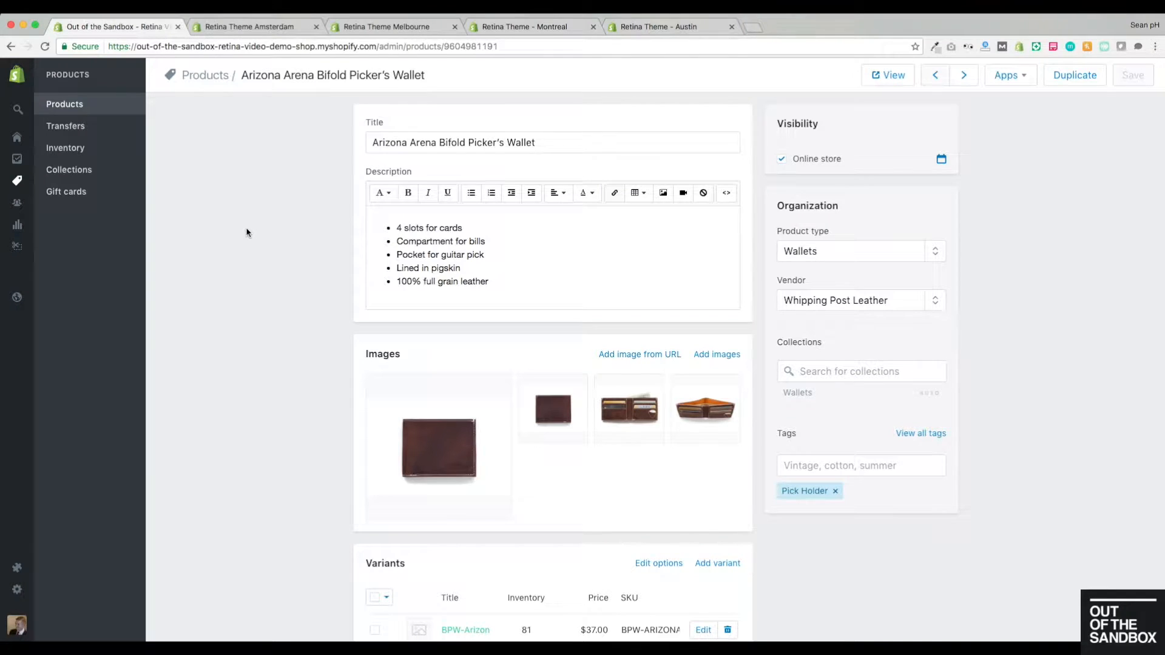
scroll(246, 232, down, 5)
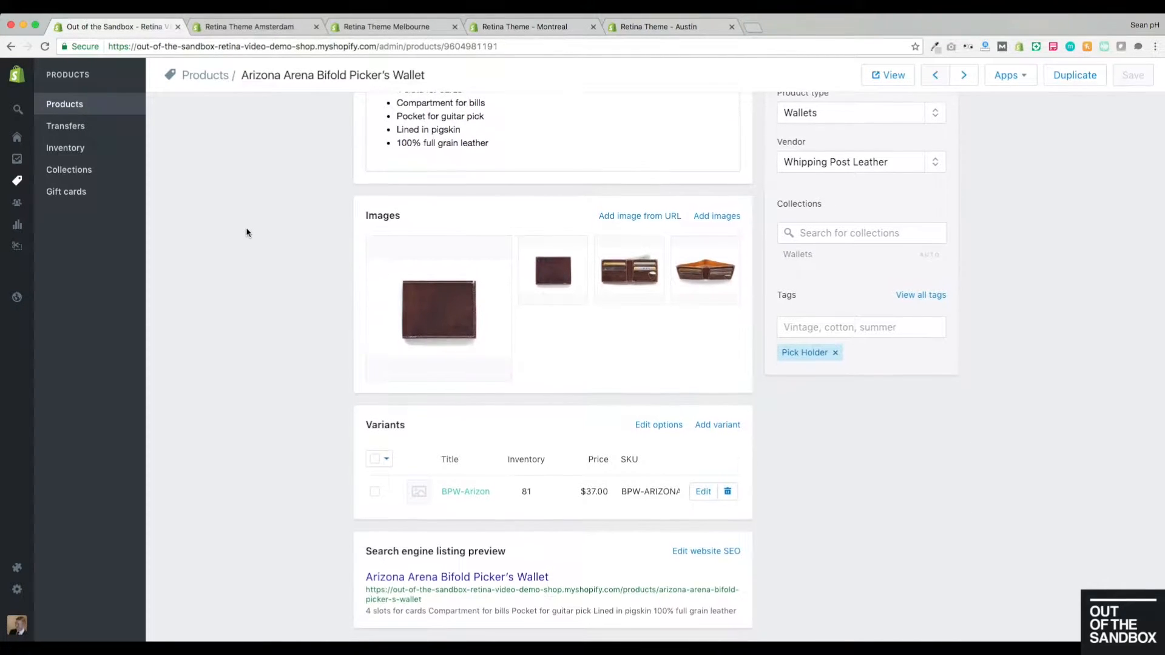
scroll(246, 233, down, 1)
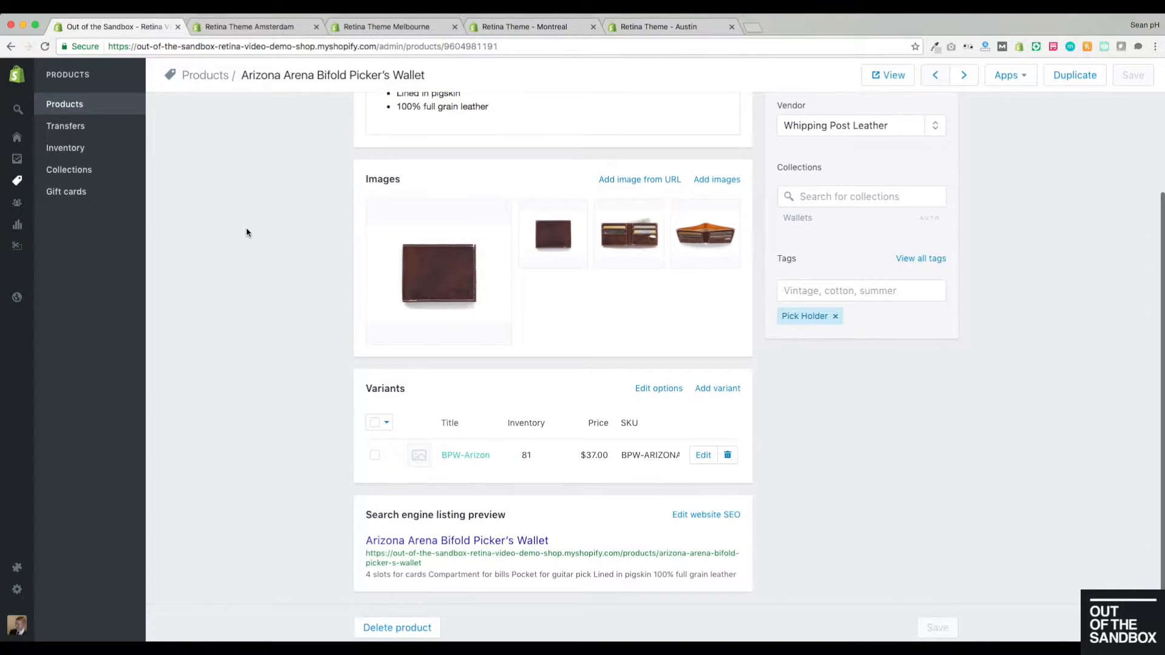
scroll(247, 232, up, 6)
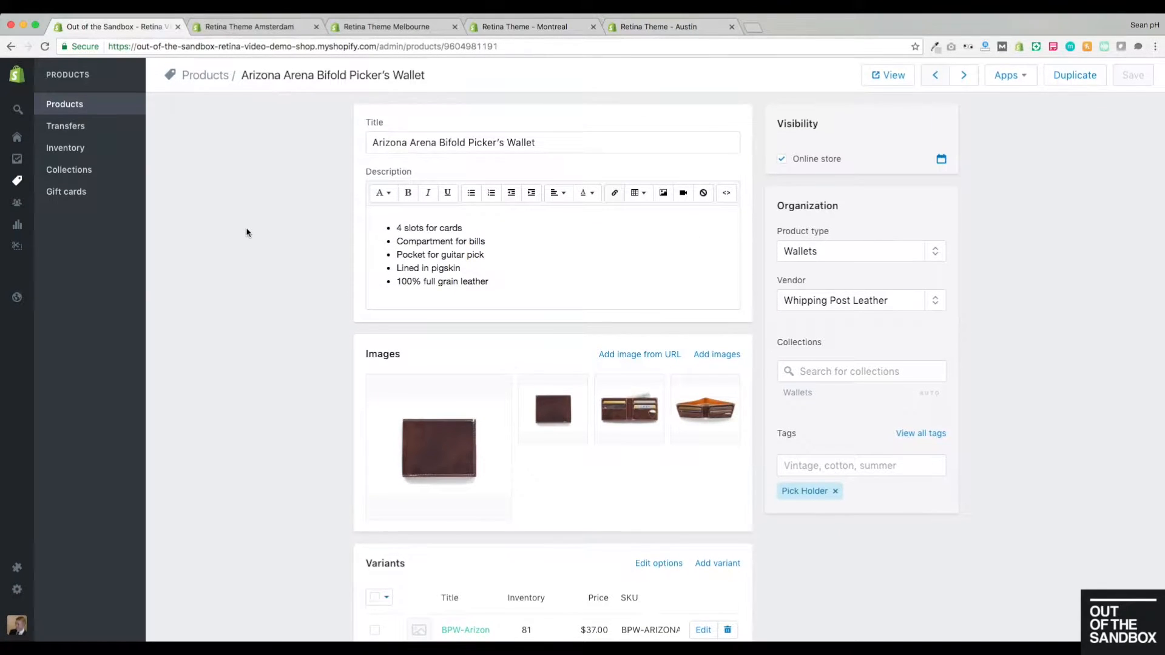
click(59, 171)
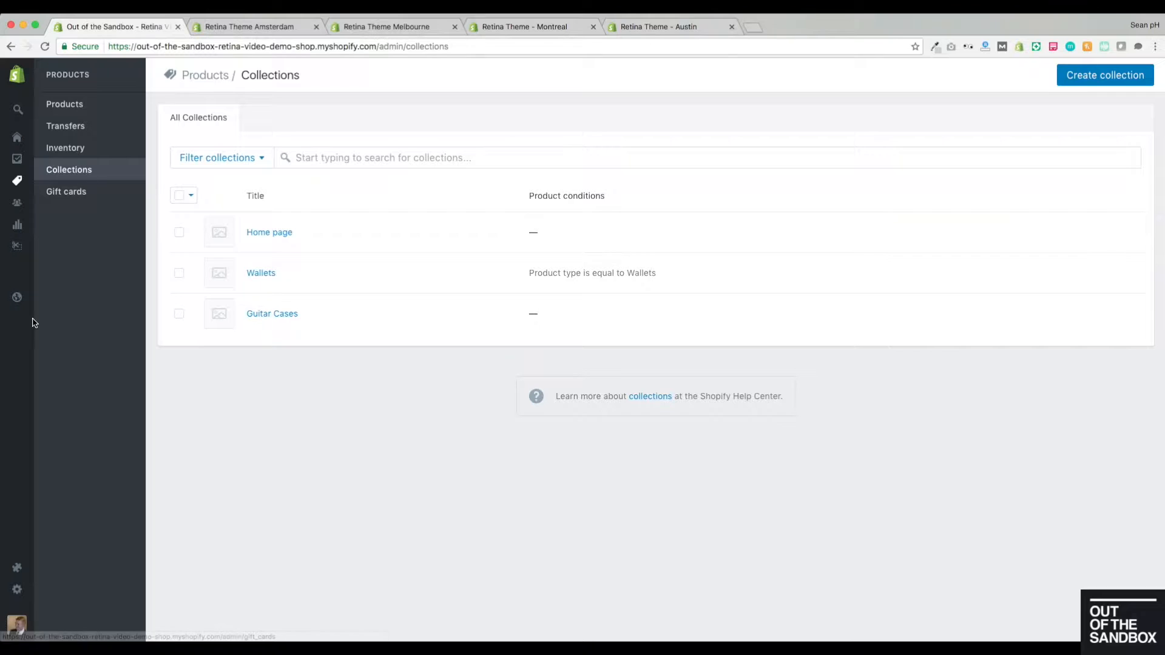
- Open the online store's Vintage Travel Essentials blog post and review its content, excerpt and featured image
click(15, 305)
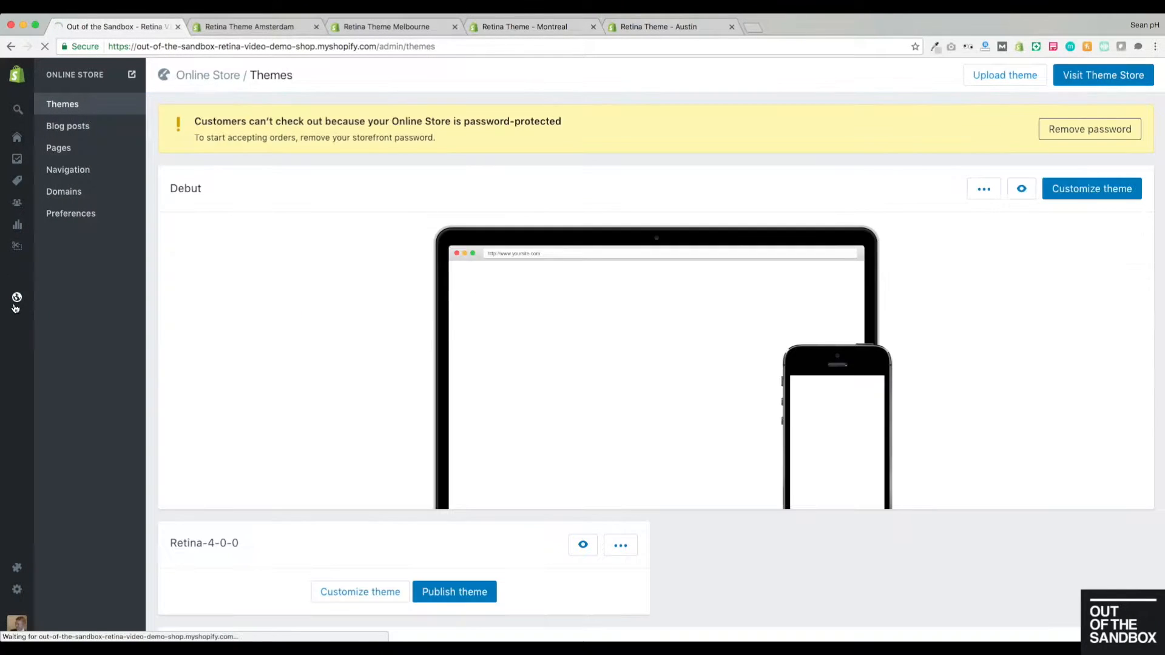
click(95, 126)
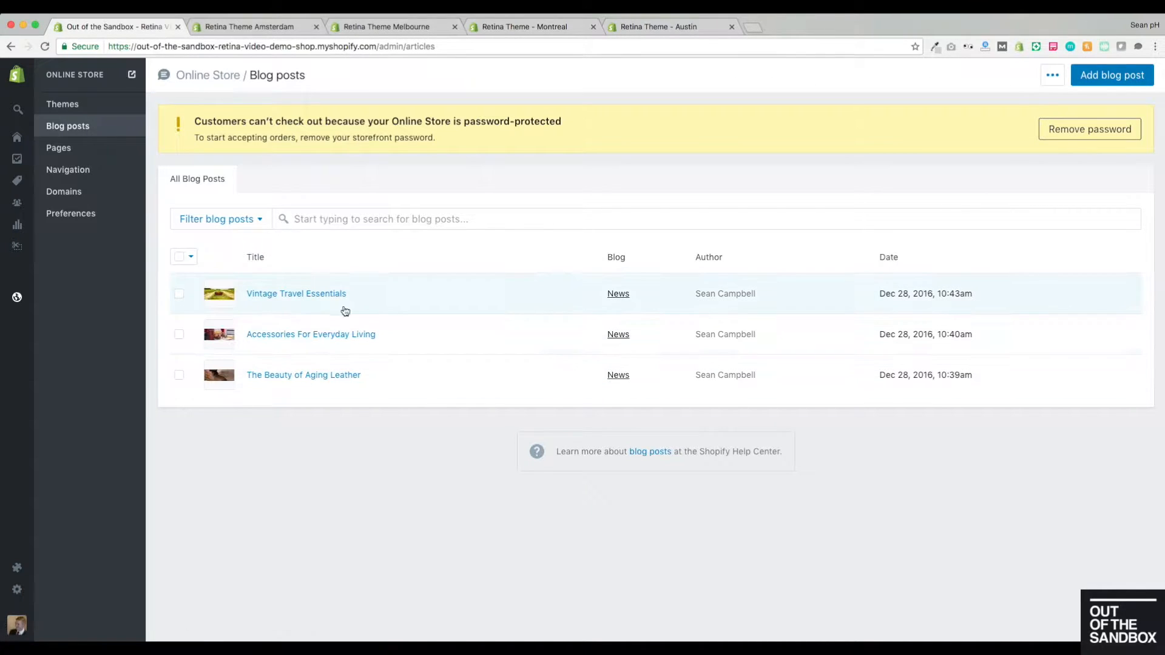
click(284, 296)
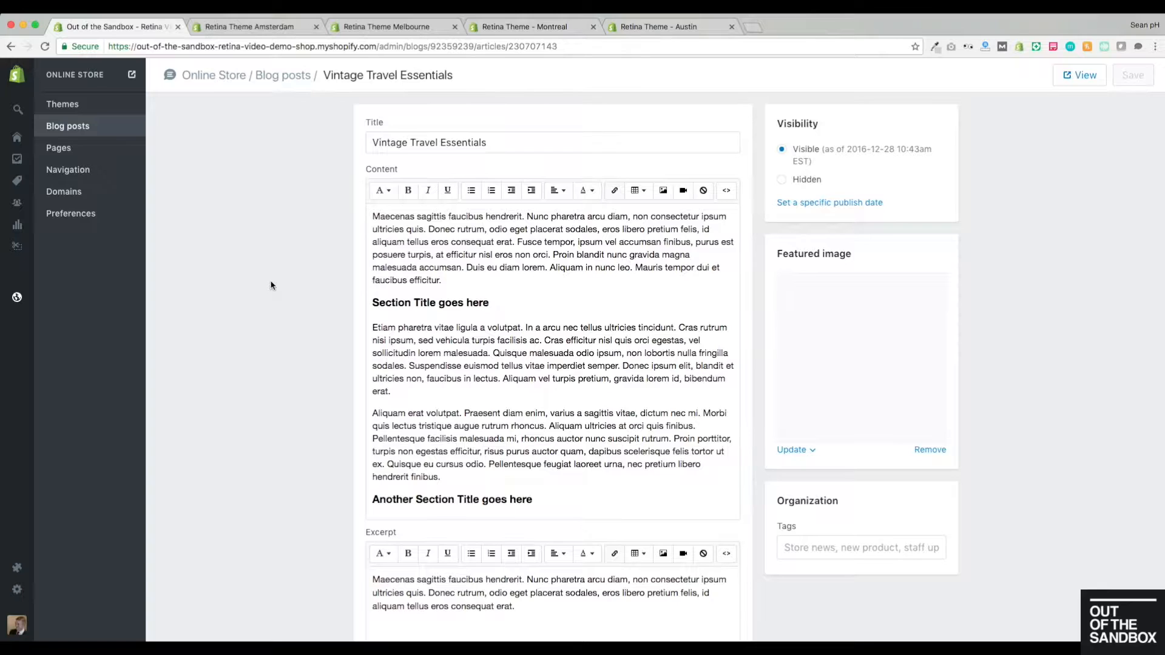
scroll(307, 282, down, 5)
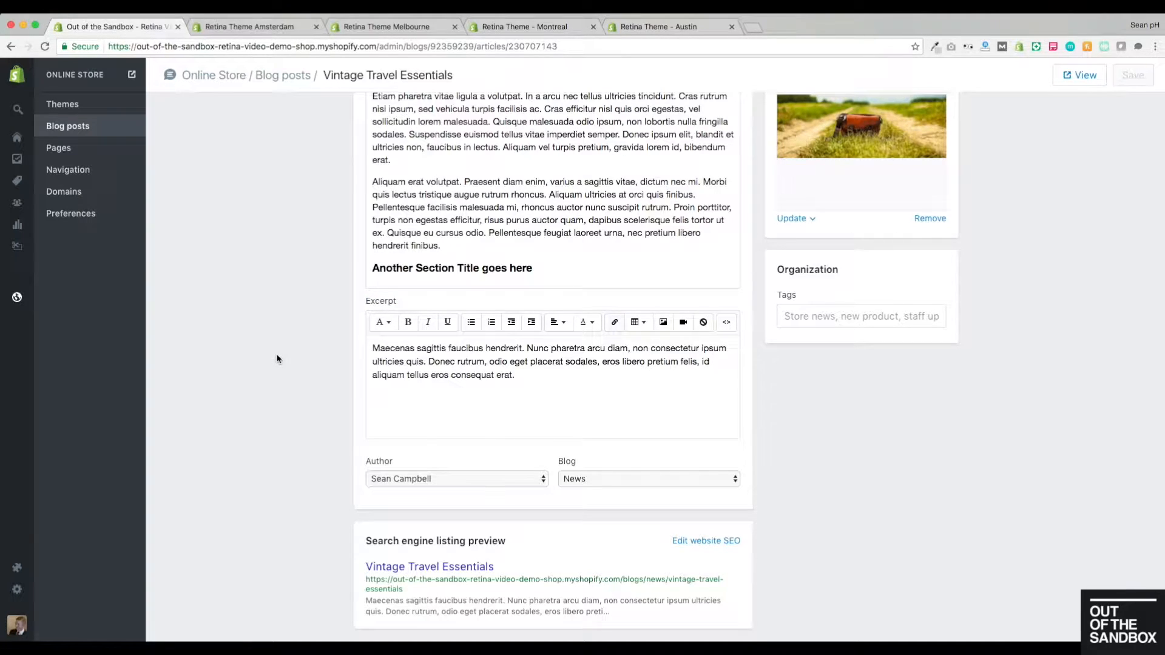
- Review the online store's content pages and its navigation menus
click(60, 148)
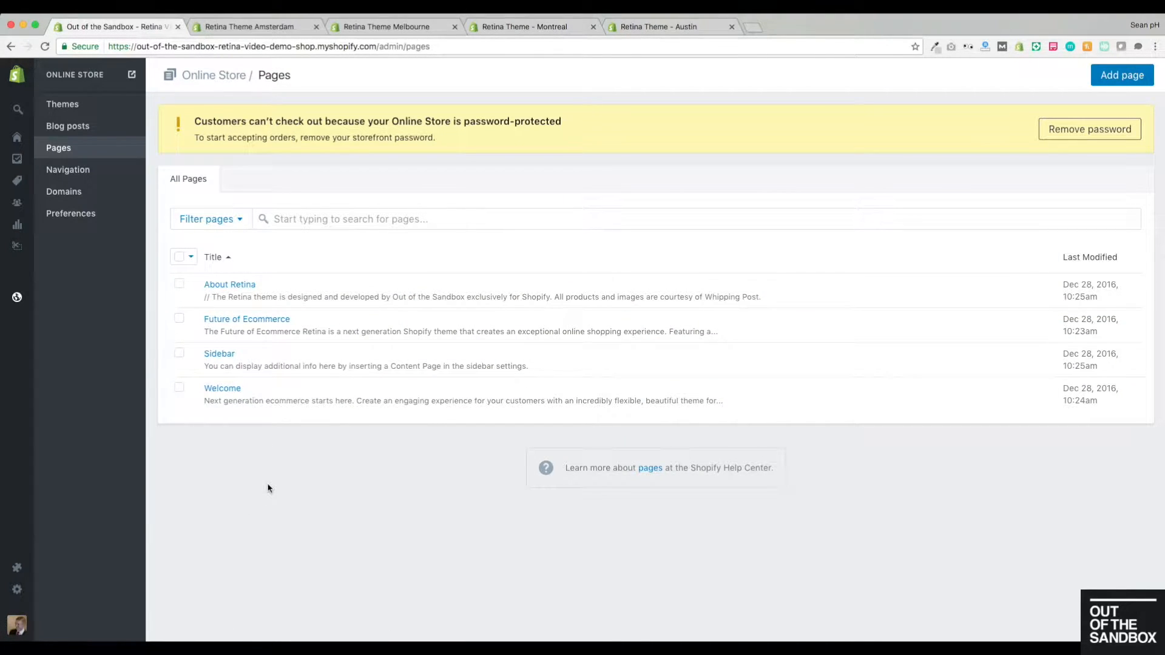
click(67, 177)
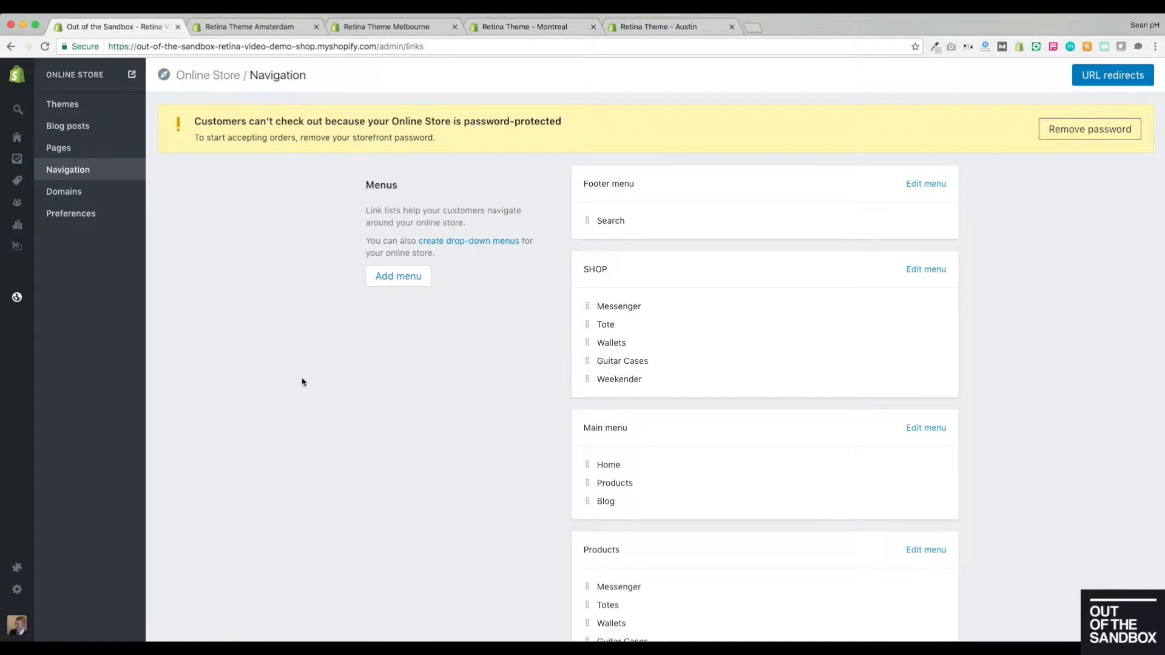
scroll(557, 223, down, 5)
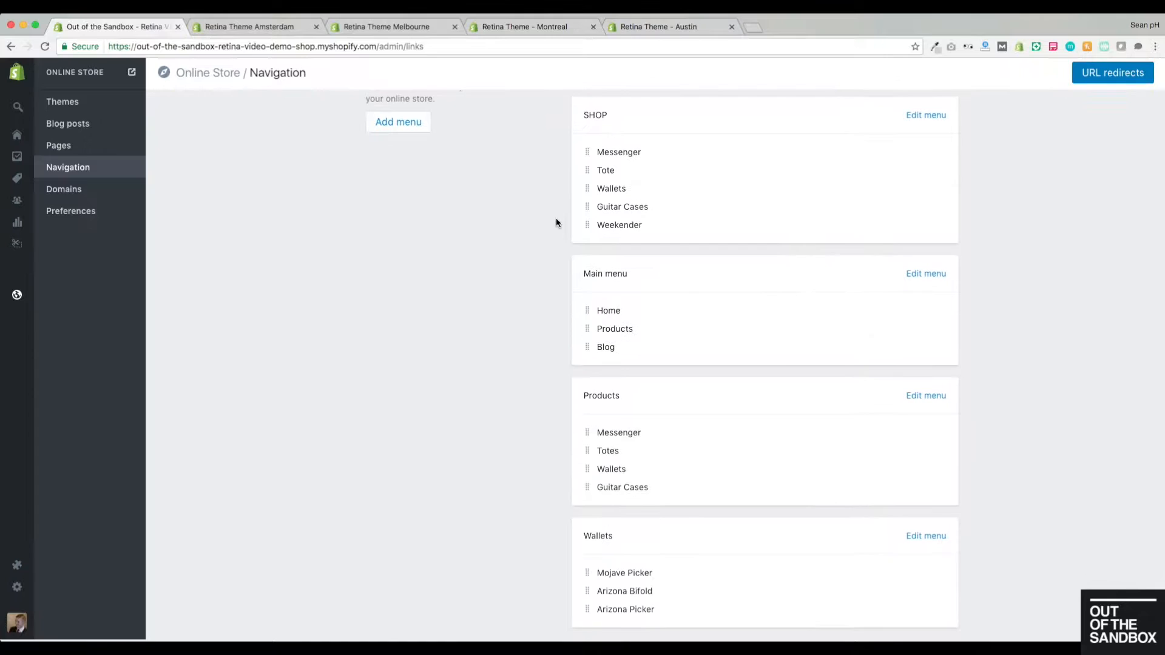
scroll(551, 342, up, 5)
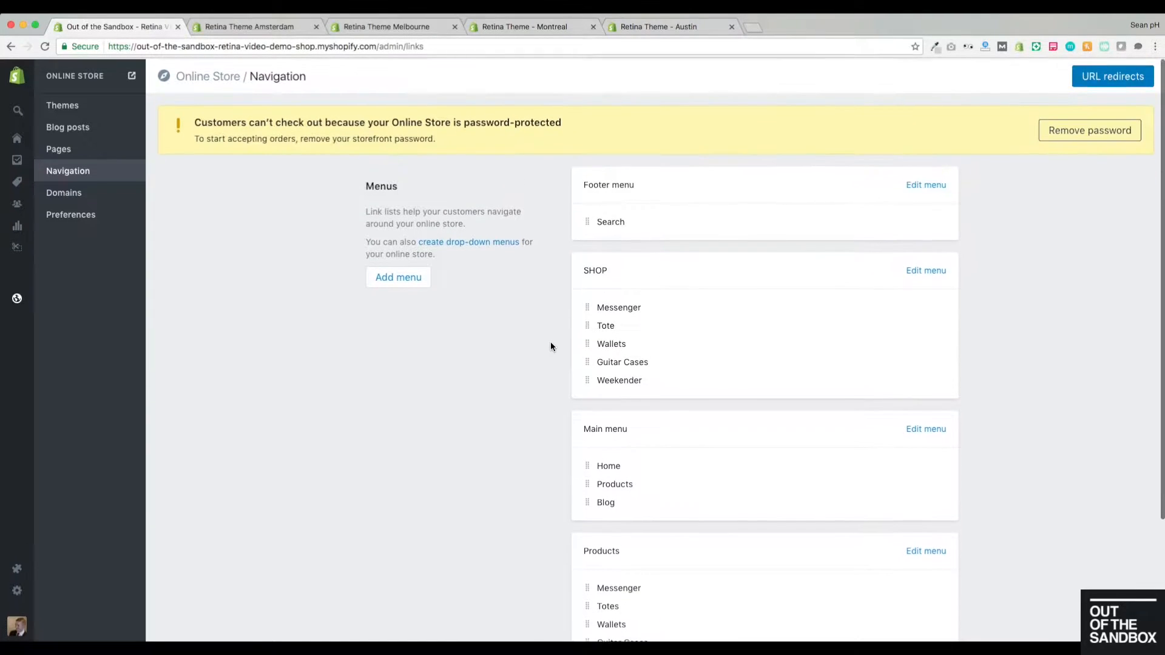
scroll(550, 343, down, 5)
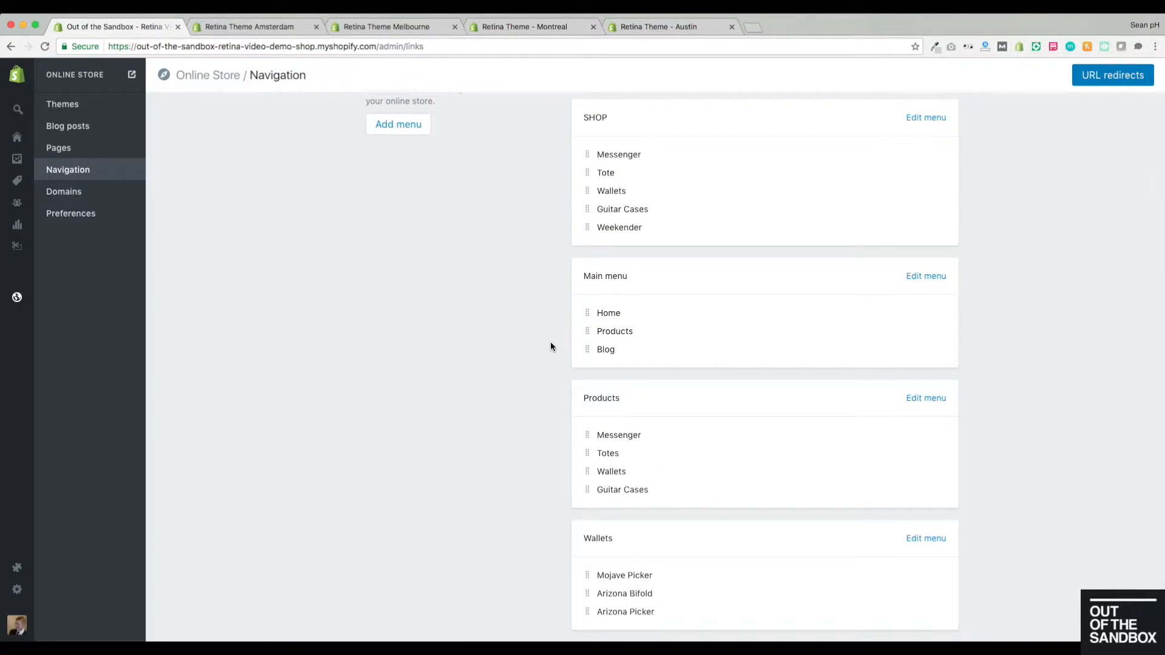
scroll(551, 345, up, 5)
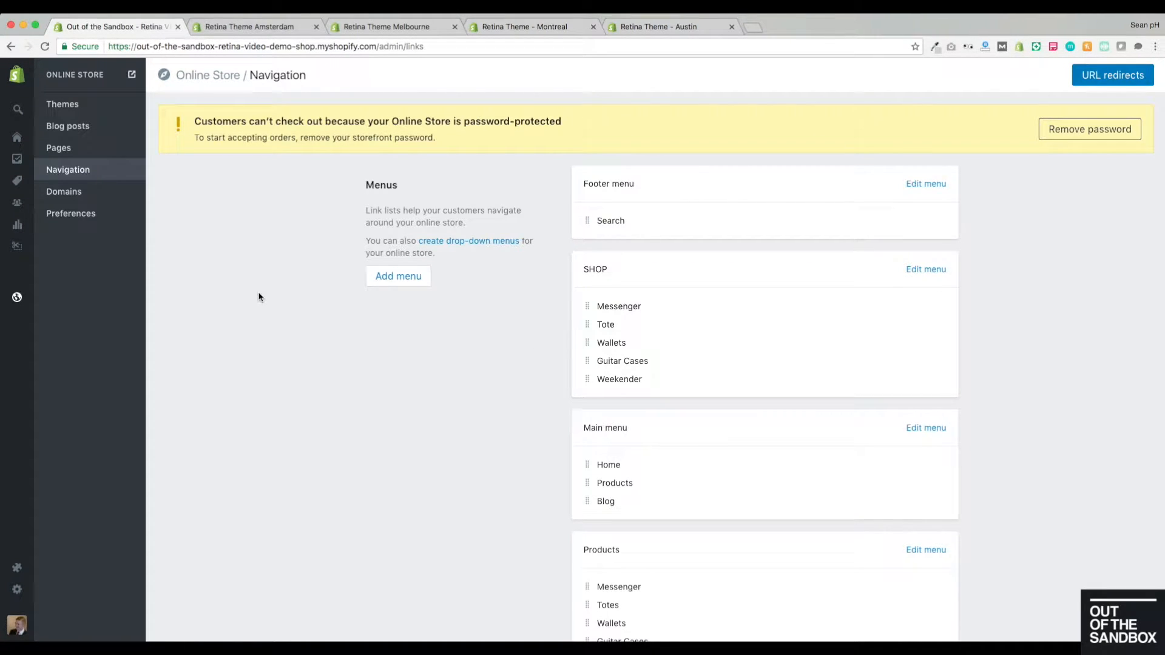
- Upload the theme file retina-4.0.0.zip to the online store's themes
click(74, 105)
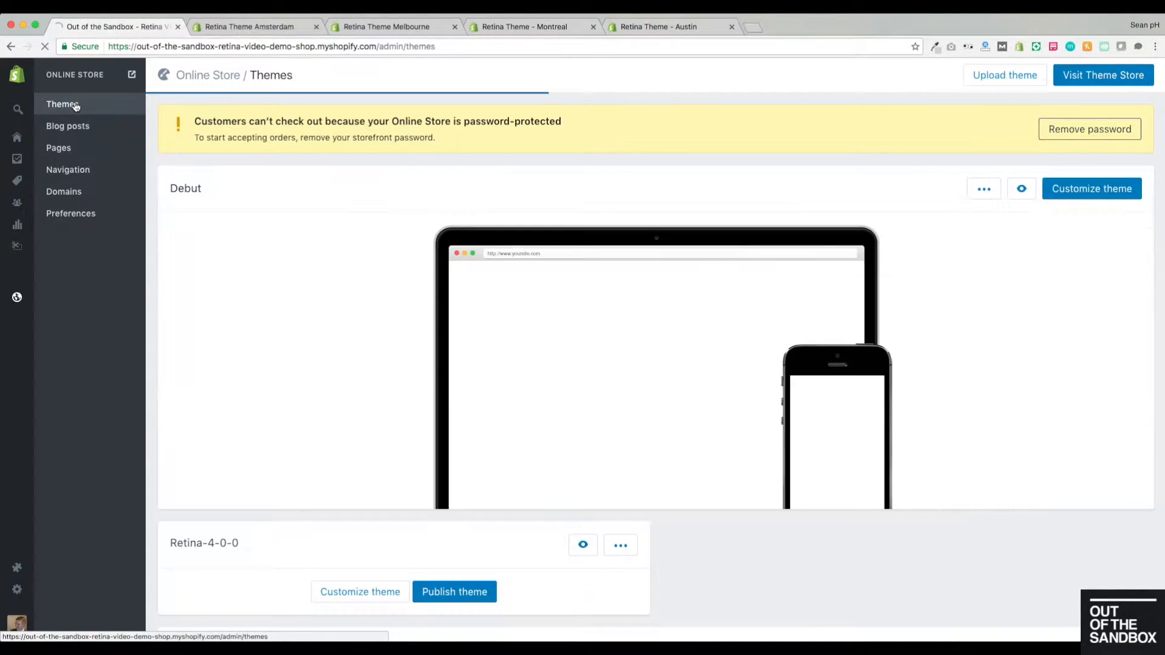
mouse_move(325, 293)
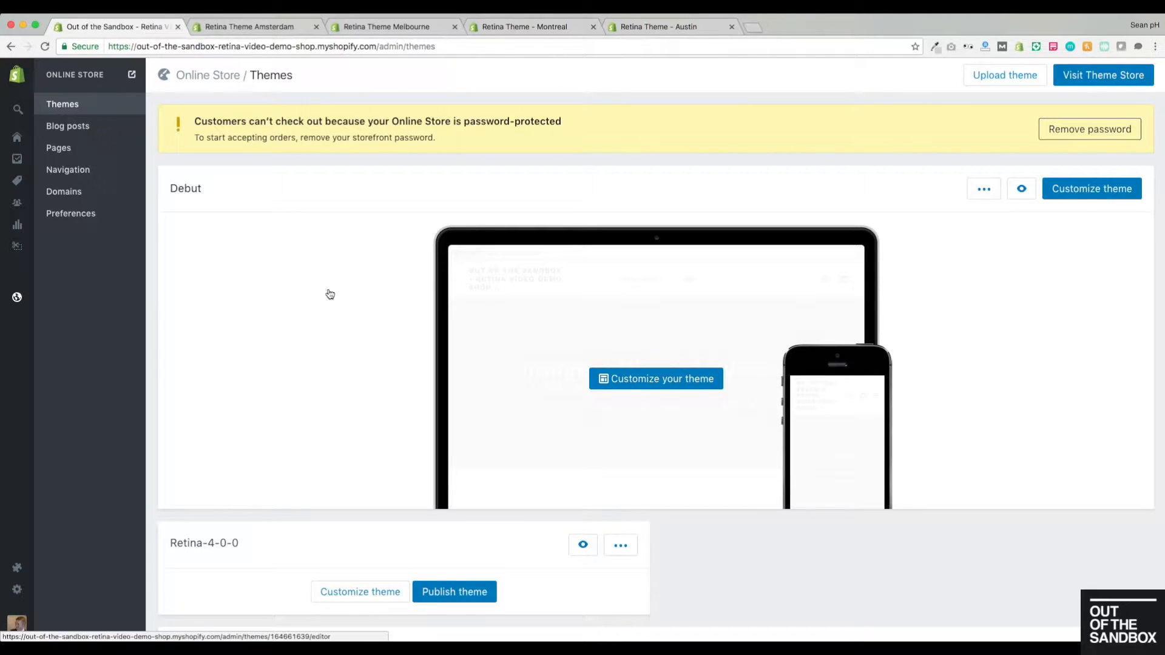
click(996, 80)
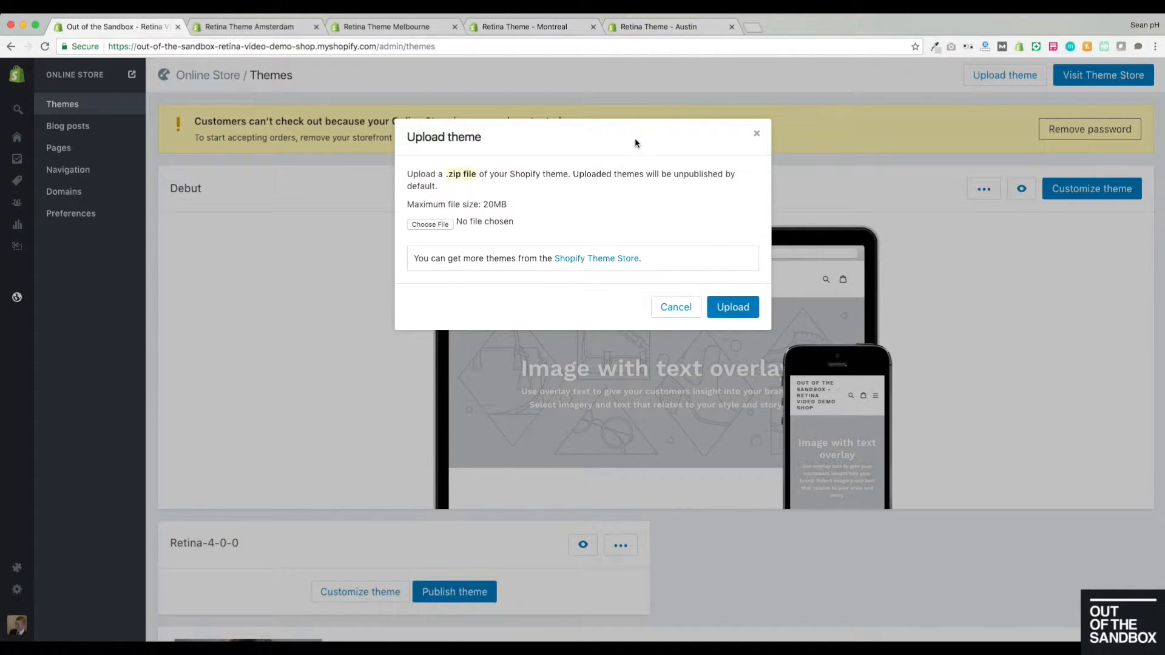
click(430, 225)
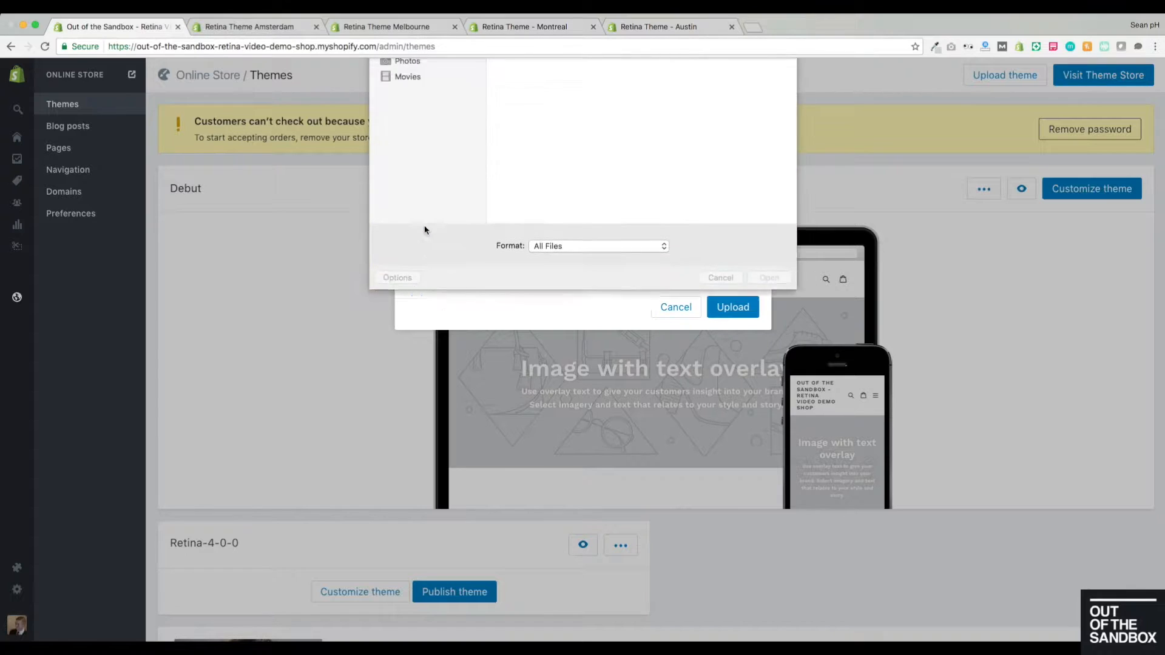
scroll(636, 116, down, 5)
scroll(637, 116, up, 2)
click(636, 139)
click(768, 313)
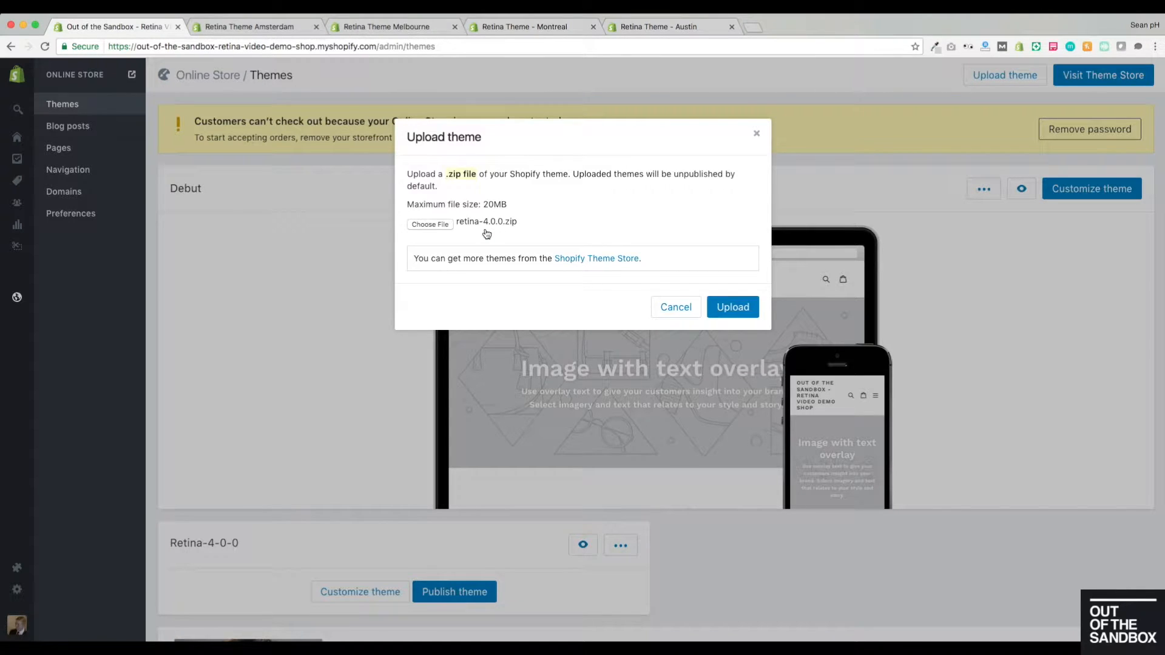
click(733, 307)
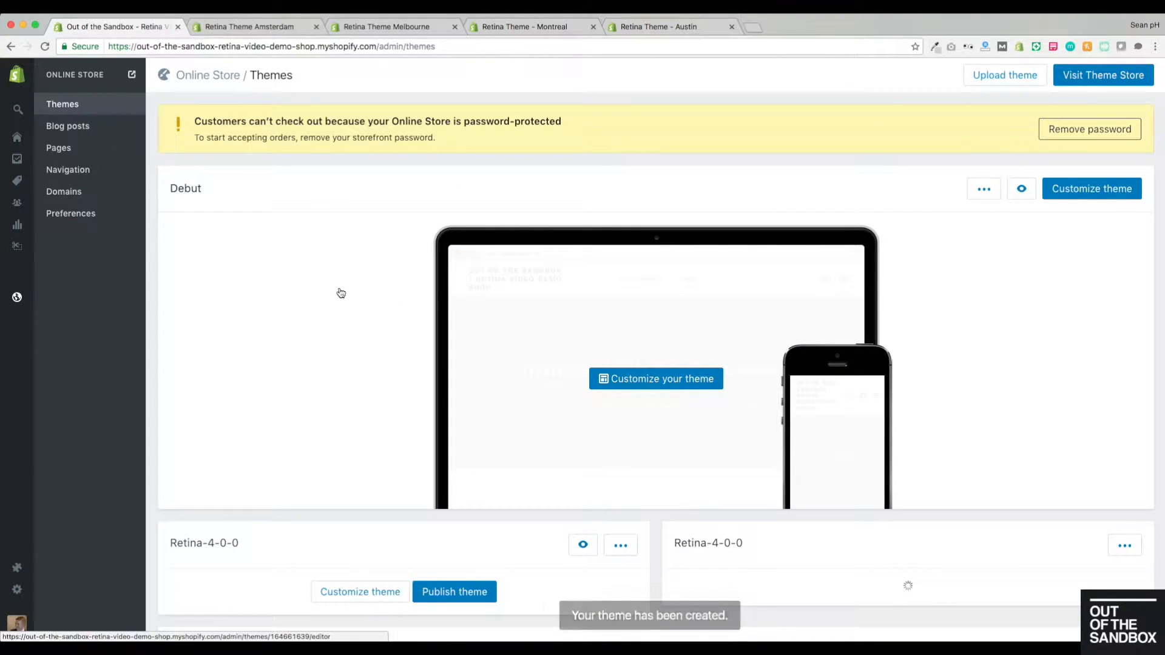
- Publish the newly uploaded Retina-4-0-0 theme as the live theme in place of Debut
scroll(341, 293, down, 1)
scroll(341, 293, down, 3)
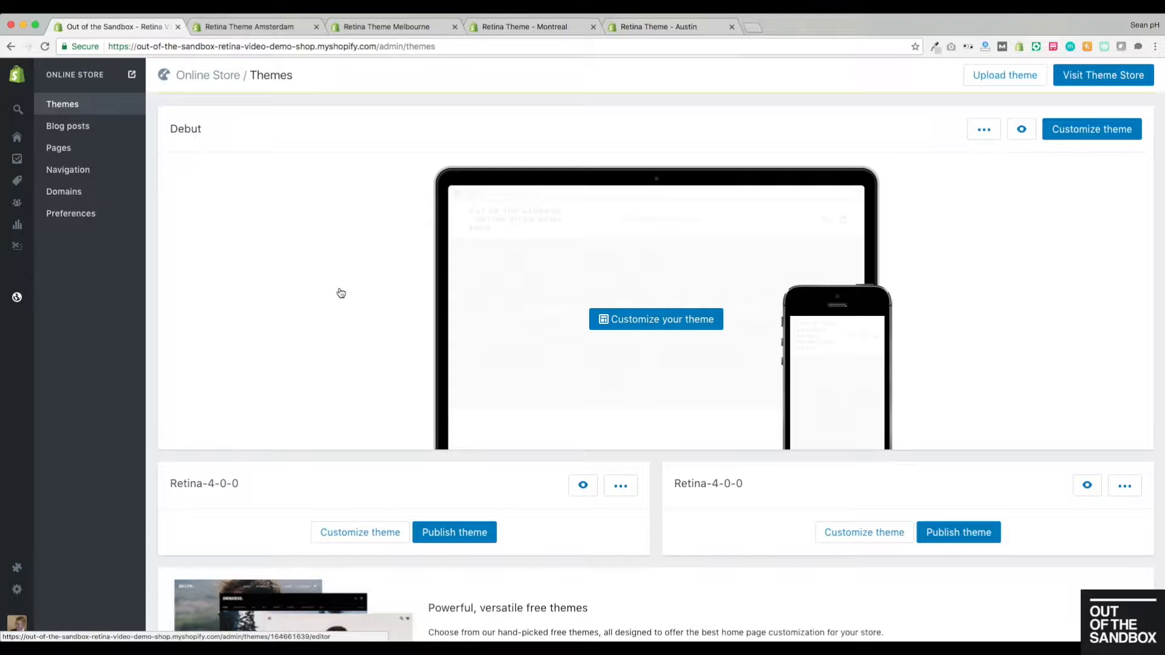
scroll(341, 293, down, 3)
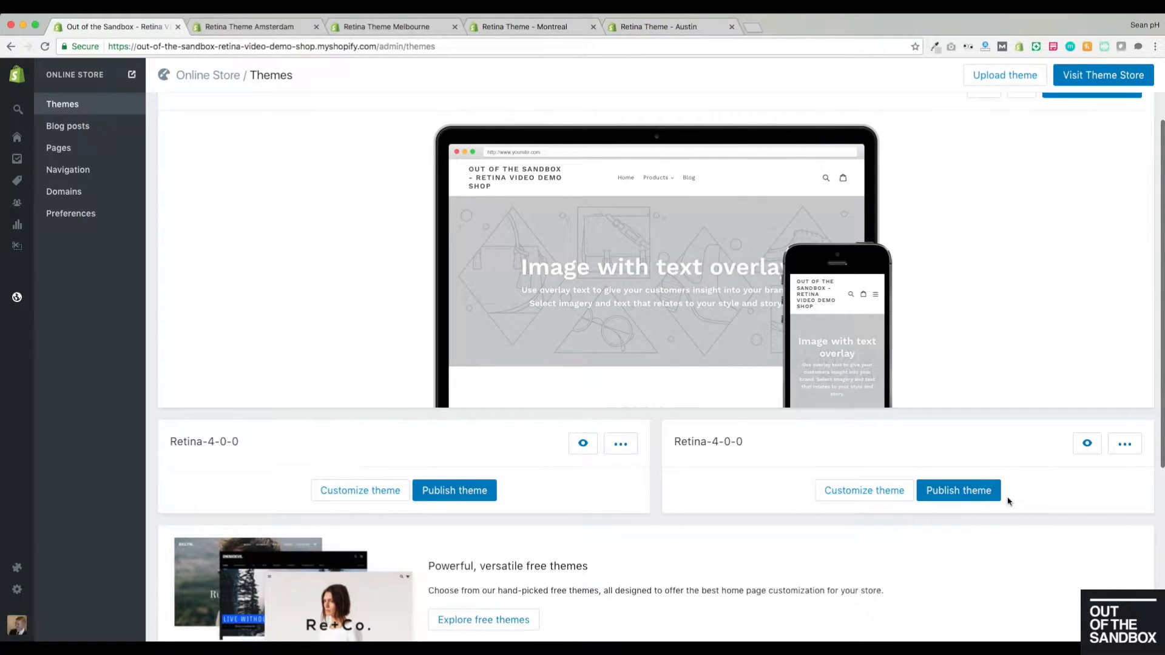
click(969, 493)
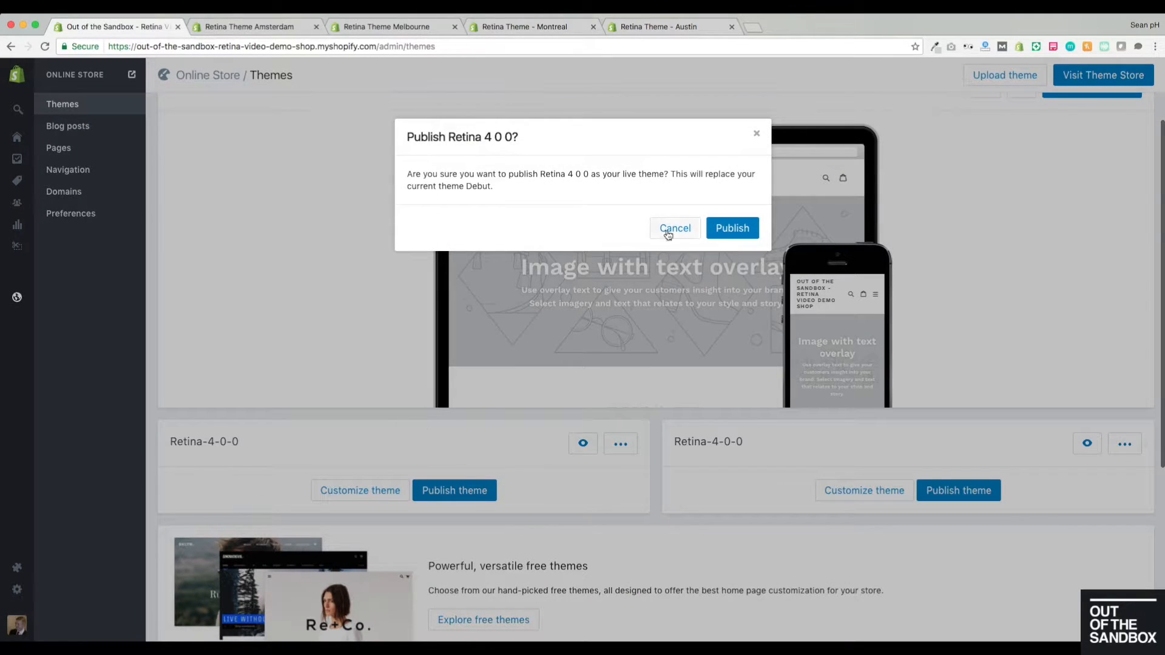
click(730, 229)
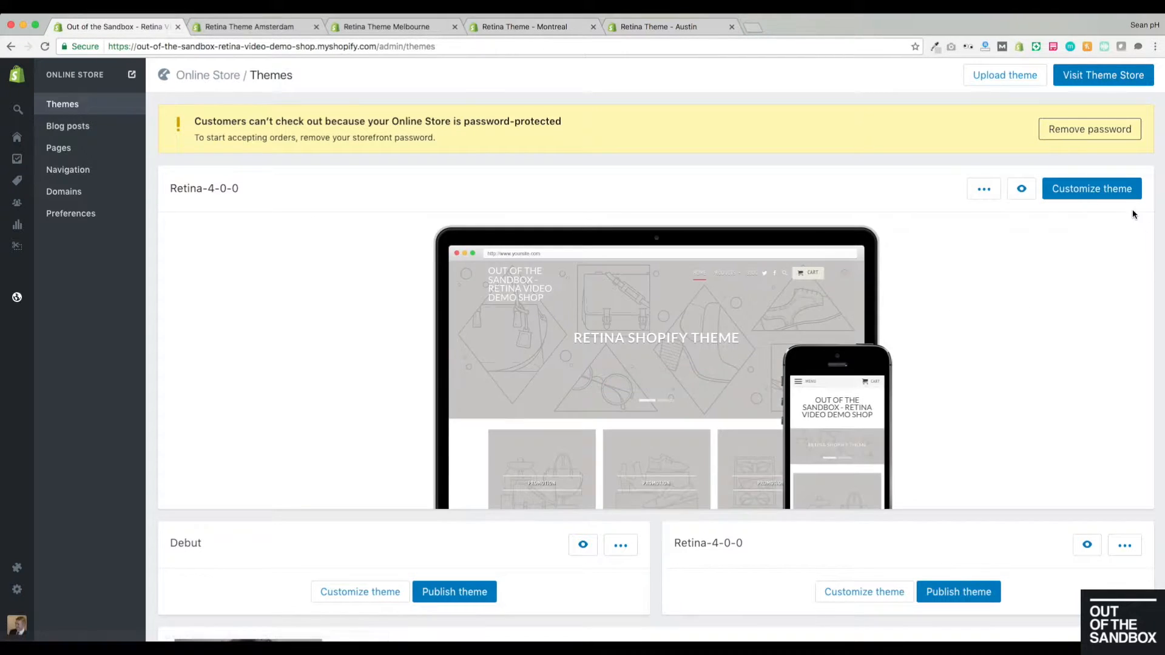
- Open the live Retina-4-0-0 theme for customization and review the product section settings on the Mojave Picker wallet page
click(1101, 200)
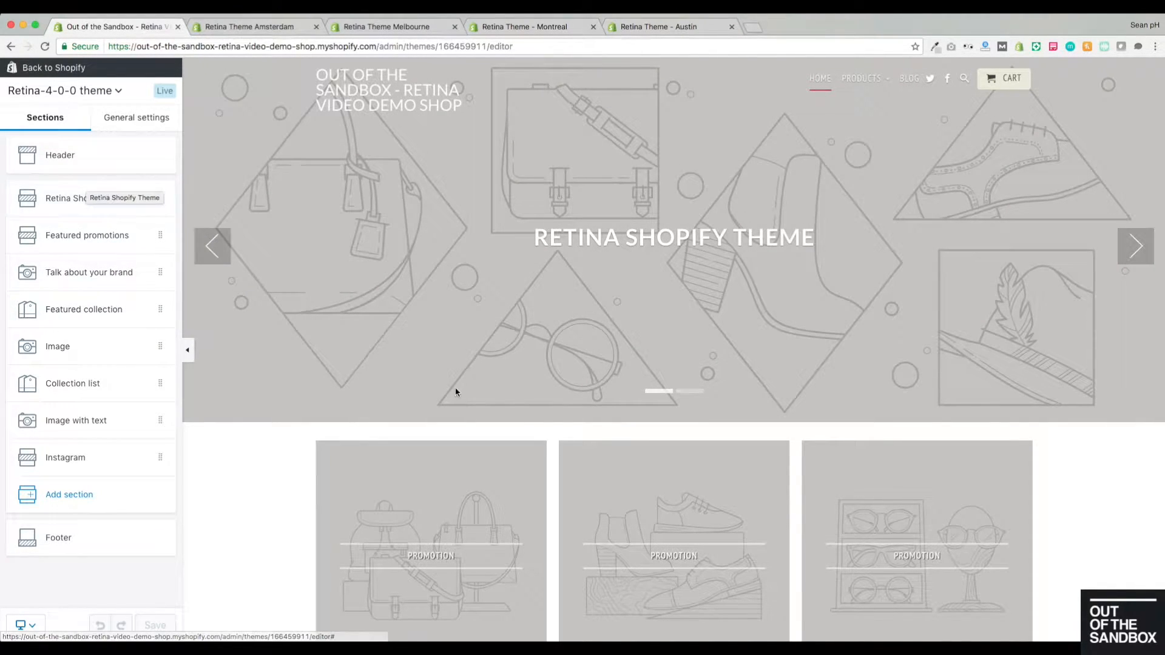
mouse_move(861, 79)
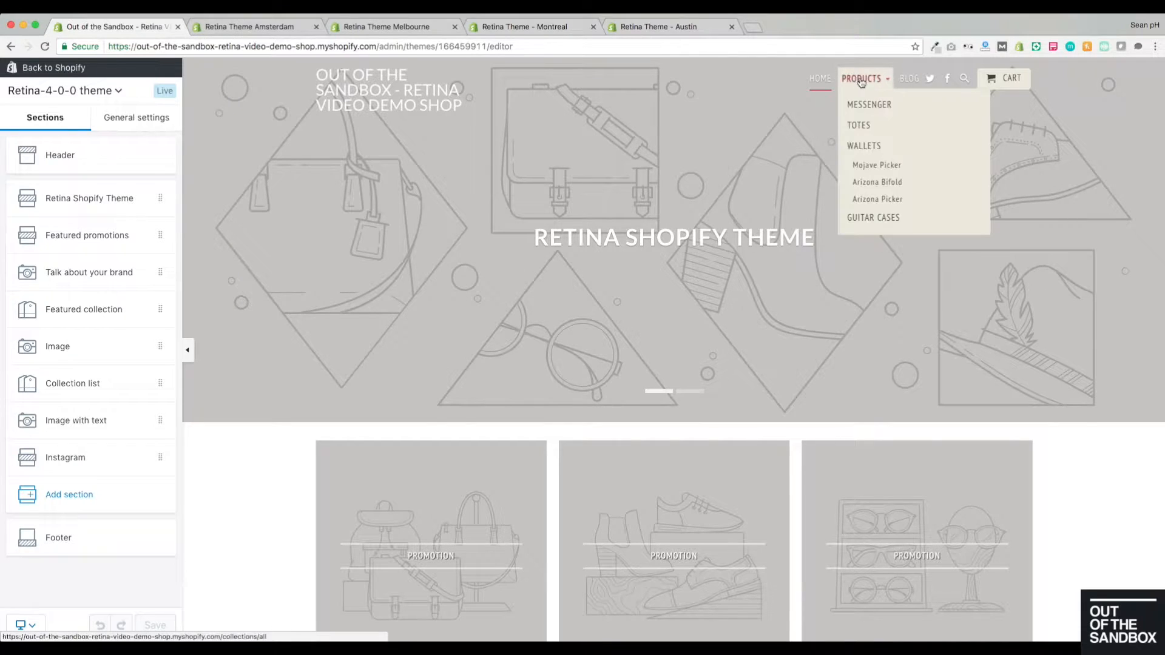
click(879, 166)
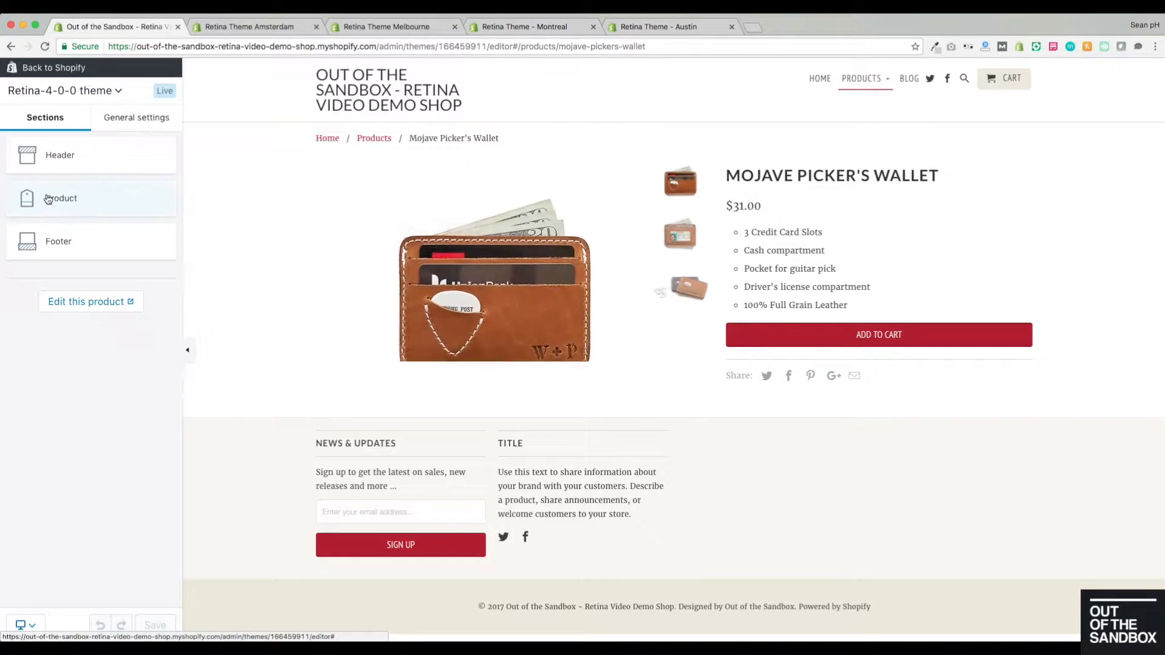
click(52, 198)
scroll(71, 423, down, 3)
scroll(71, 424, up, 3)
- Preview the Messenger collection page from the store's Products menu and review its collection section settings
mouse_move(862, 78)
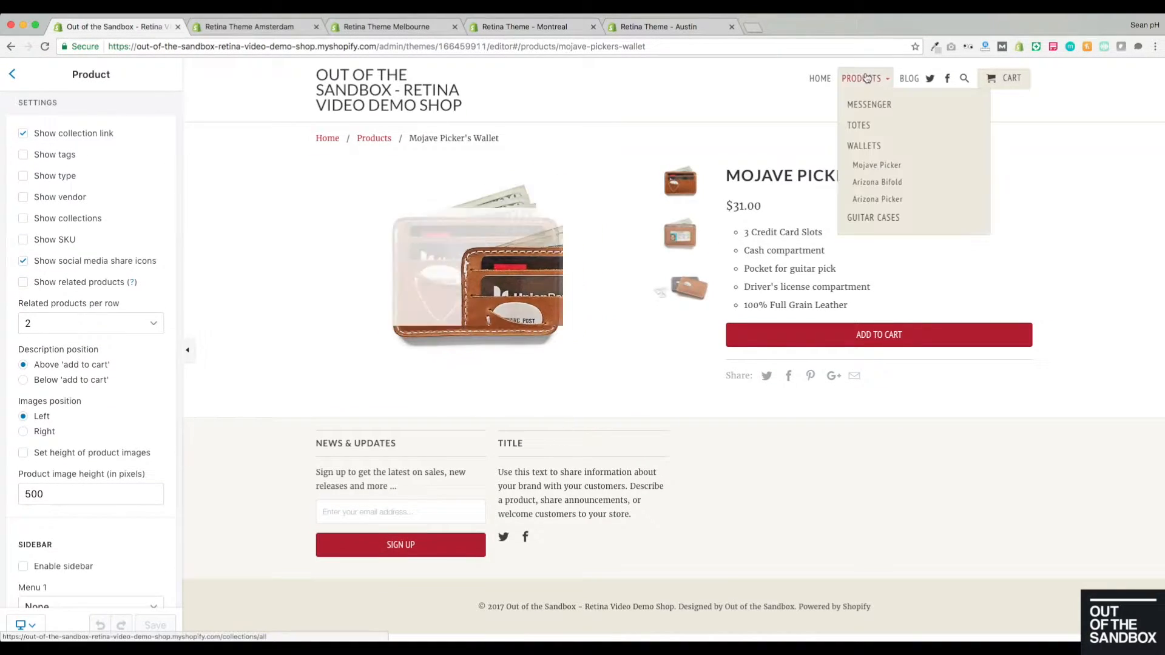
click(861, 102)
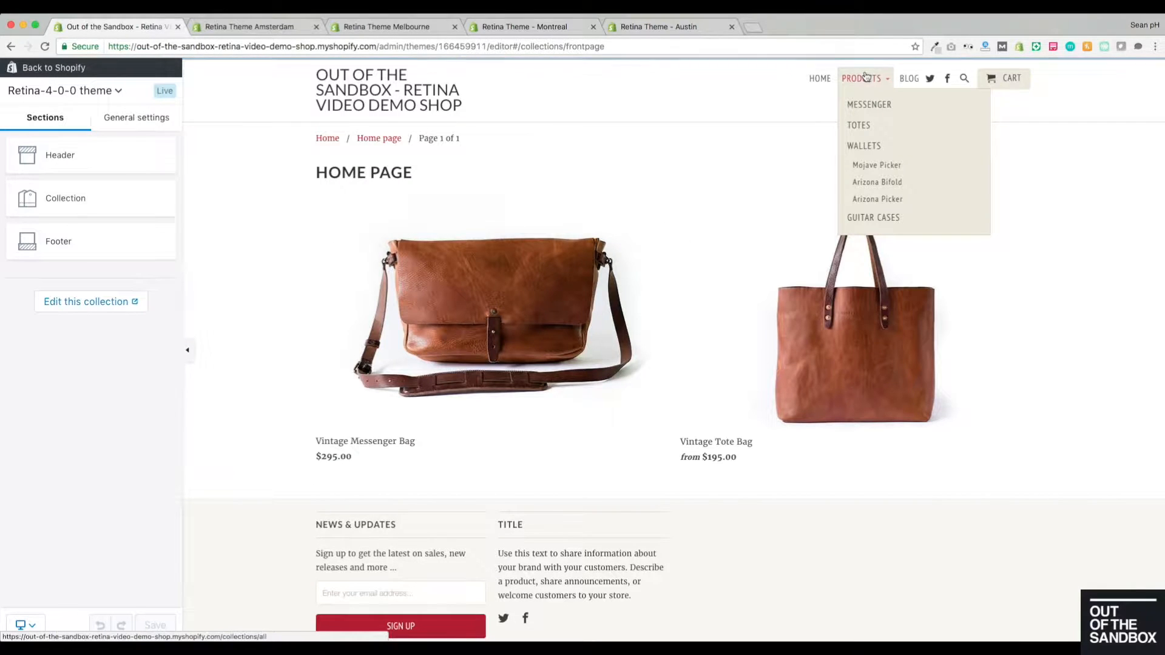
click(113, 198)
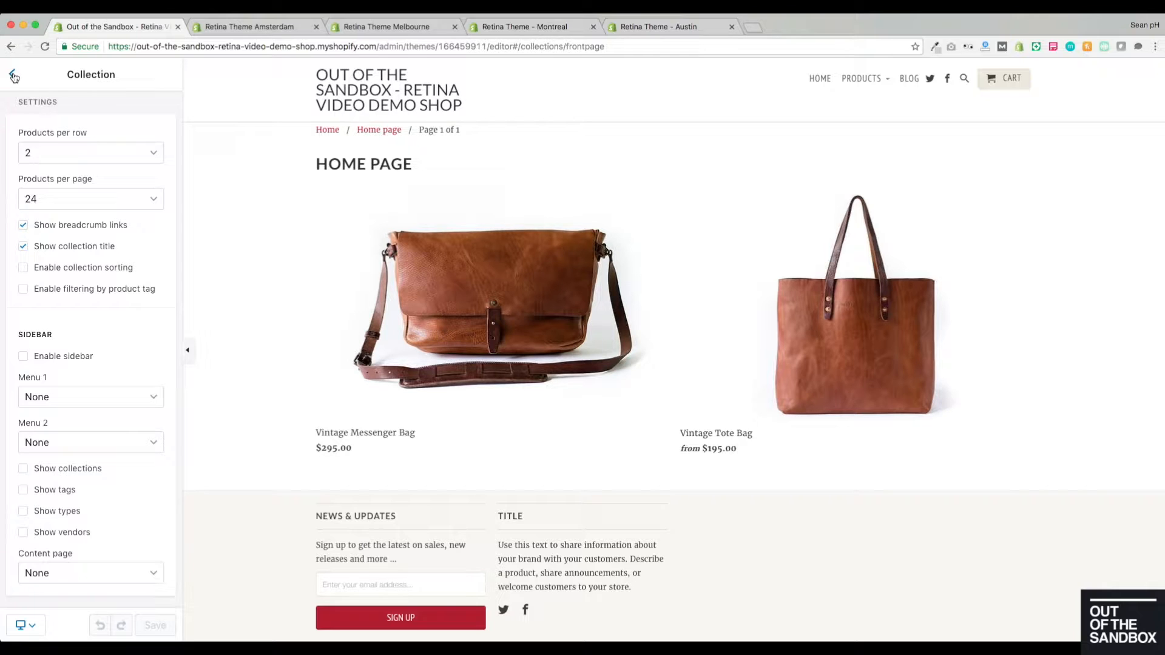
- Return the preview to the store's home page and open the theme style choices in the general settings
click(370, 92)
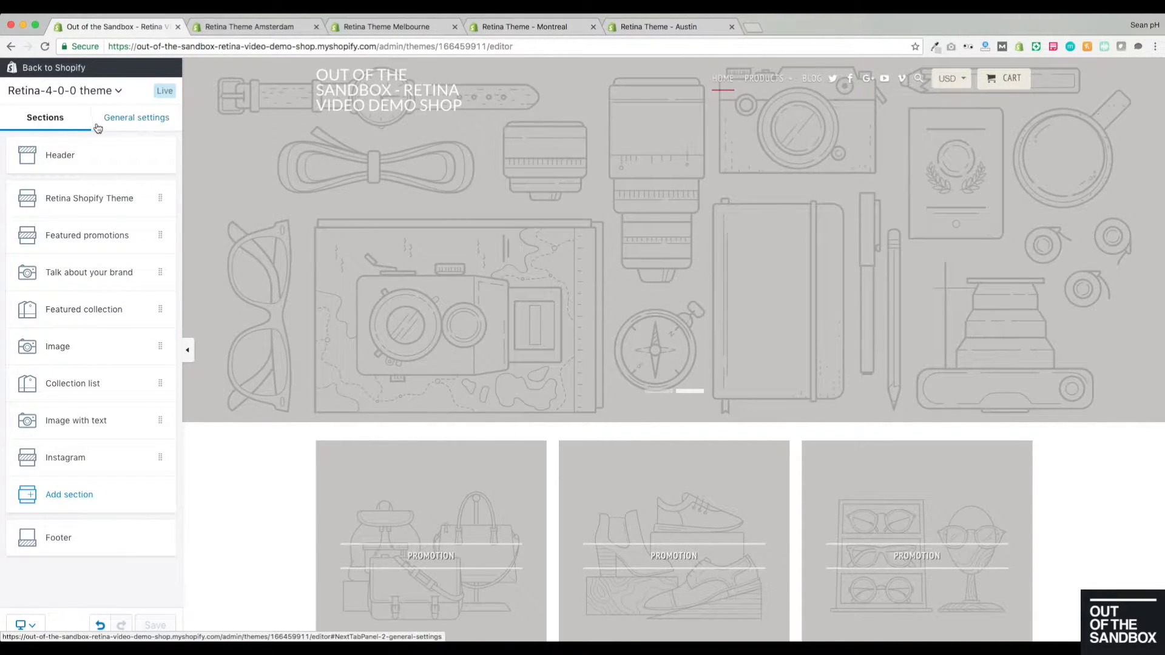
click(145, 125)
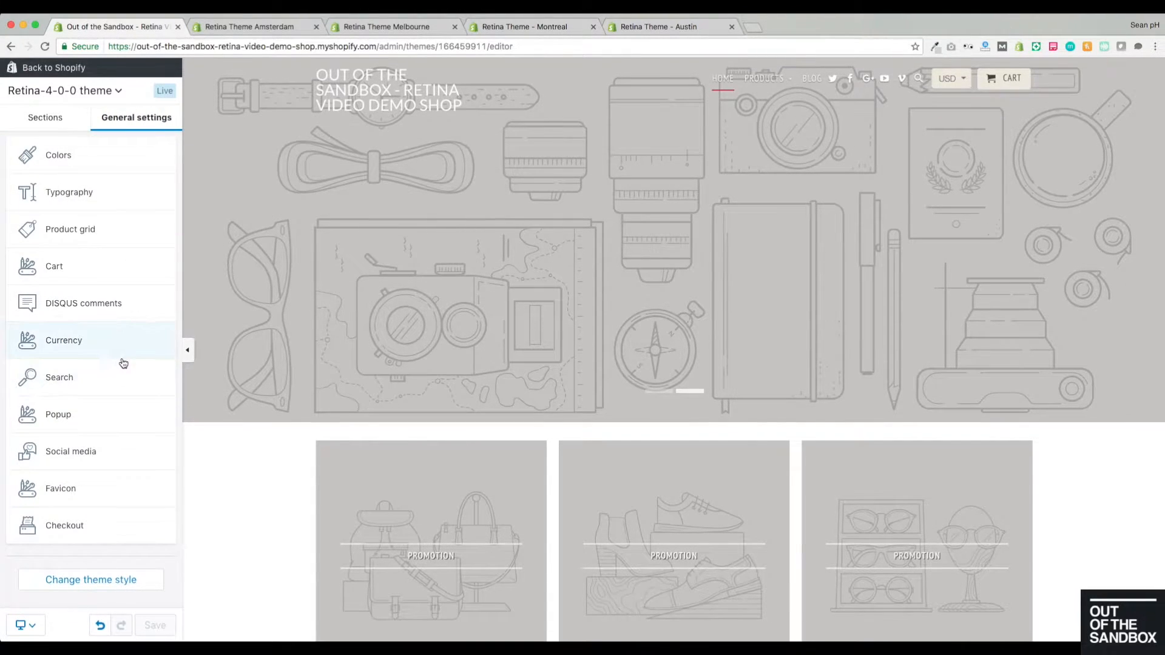
click(82, 581)
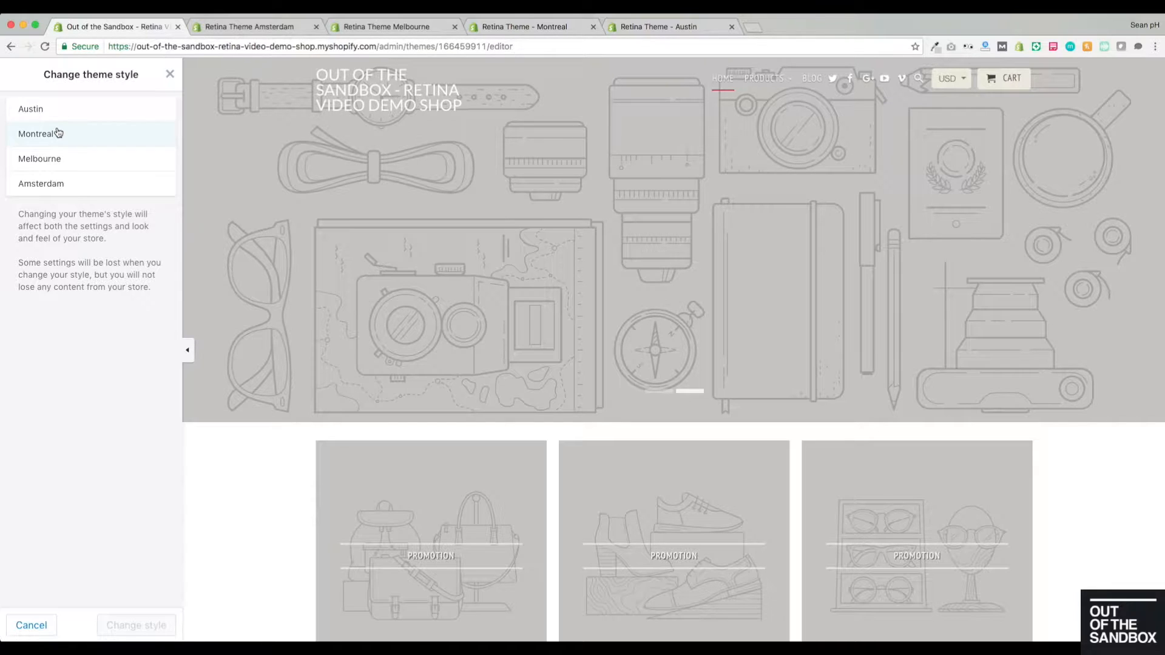
- Look through the home pages of the Retina Amsterdam and Melbourne demo stores to compare their styles
click(230, 27)
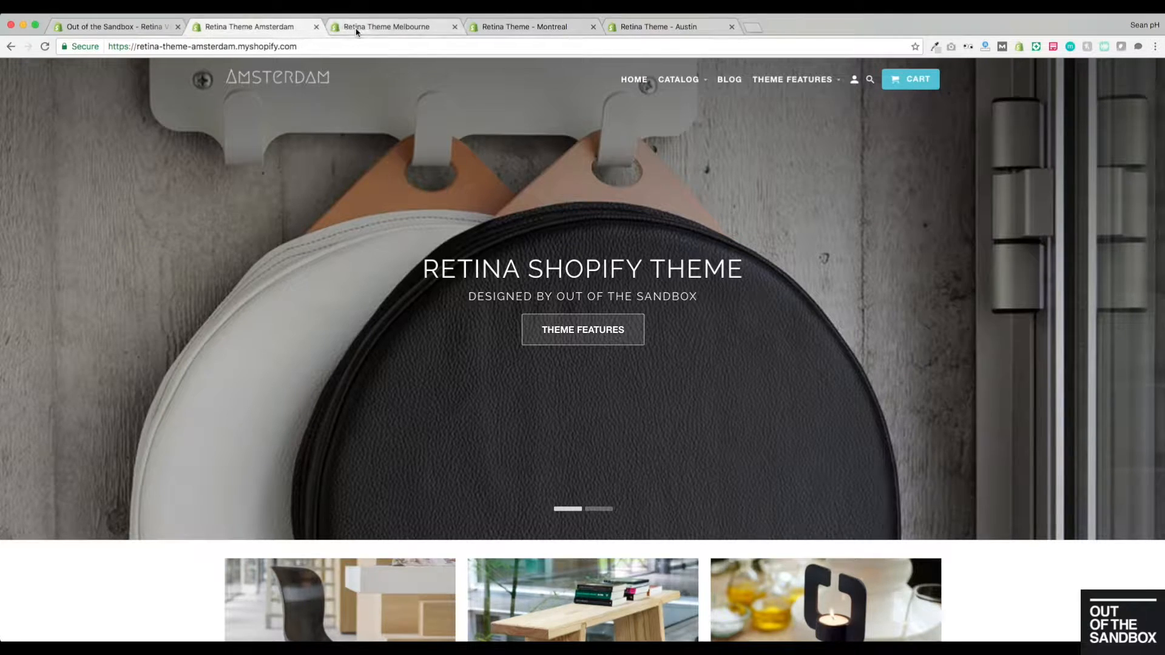
scroll(328, 190, down, 6)
scroll(328, 190, down, 20)
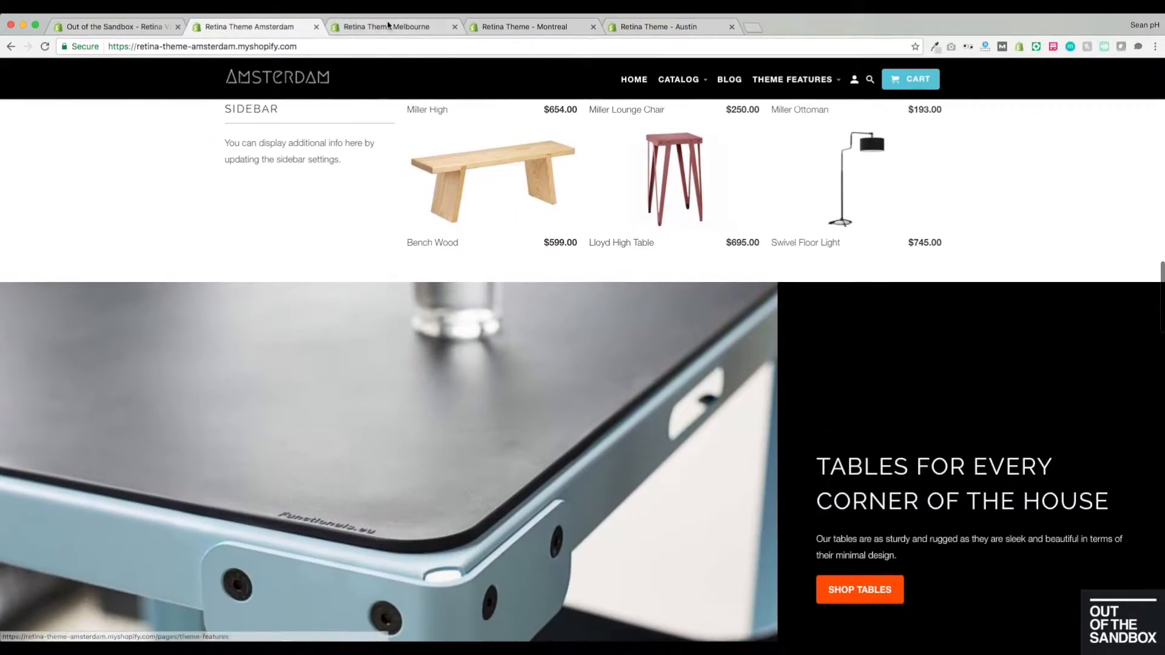
click(389, 26)
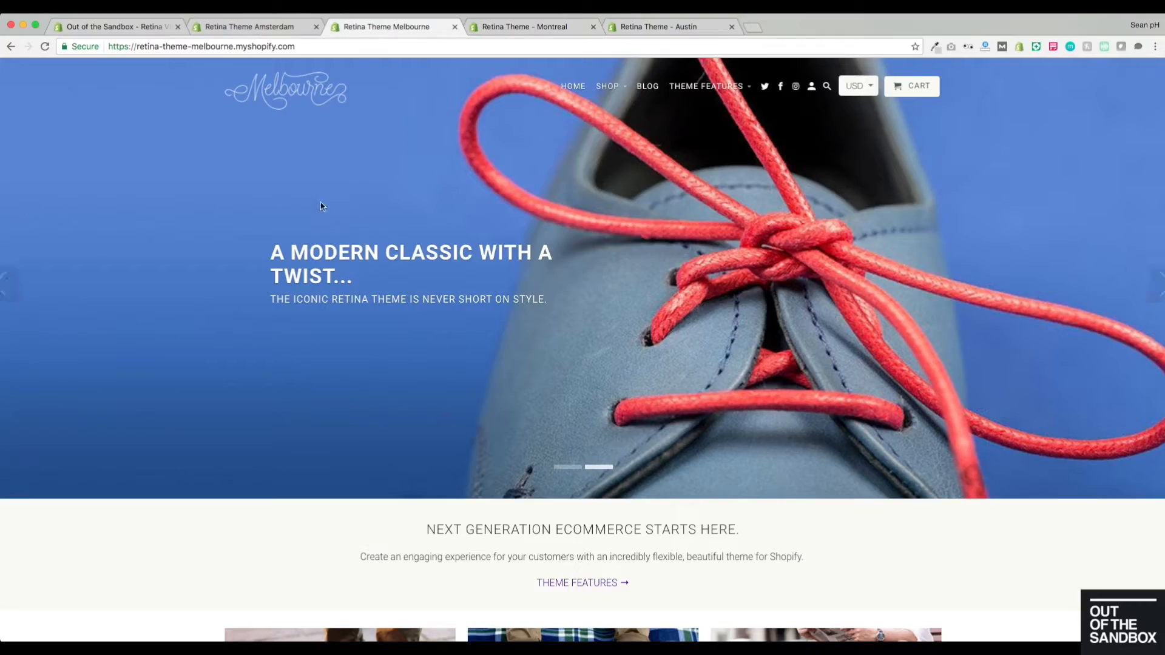
scroll(315, 207, down, 12)
scroll(302, 213, down, 15)
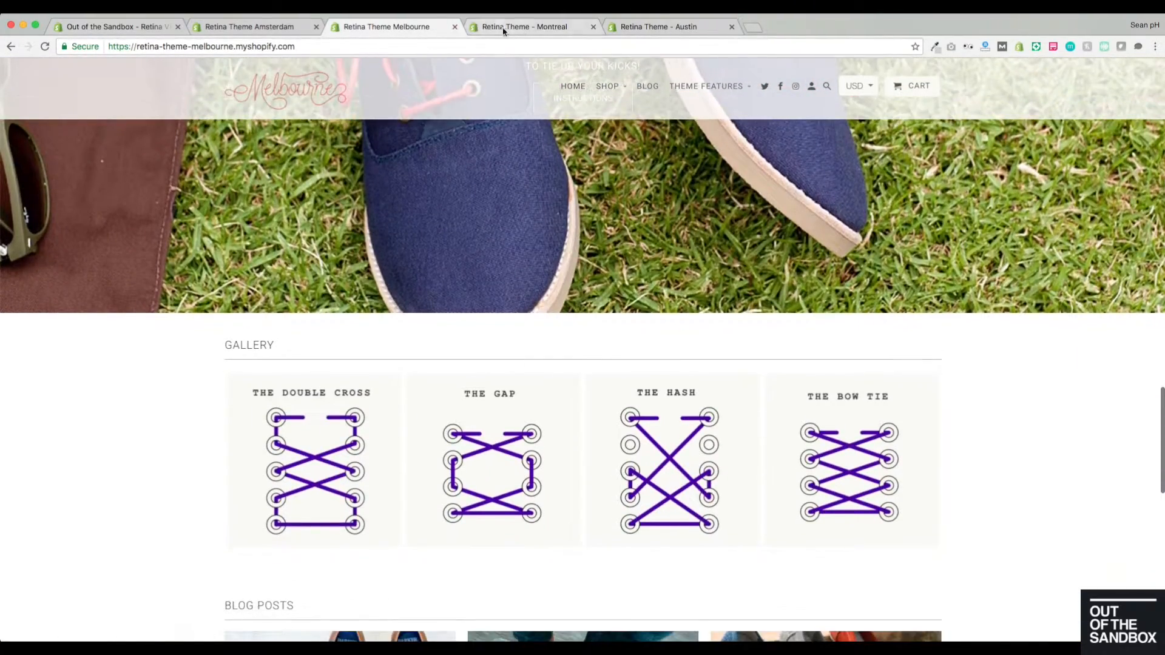
- Look through the home pages of the Retina Montreal and Austin demo stores to compare their styles
click(503, 29)
scroll(359, 182, down, 15)
scroll(357, 182, down, 15)
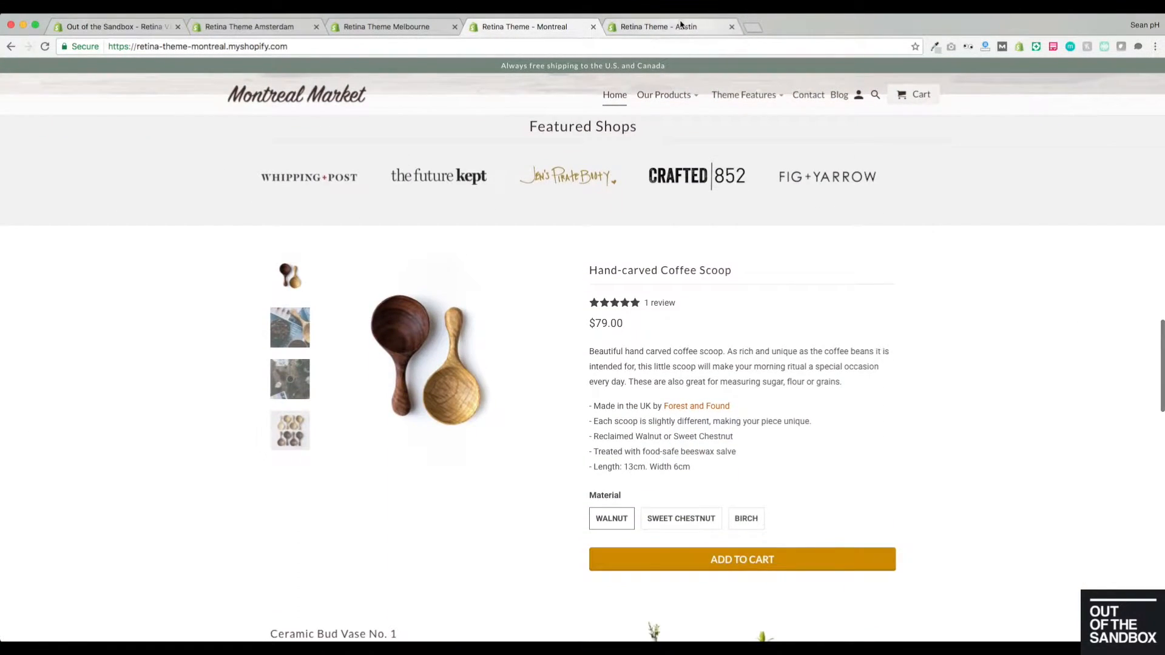
click(656, 26)
scroll(286, 192, down, 5)
scroll(286, 193, down, 10)
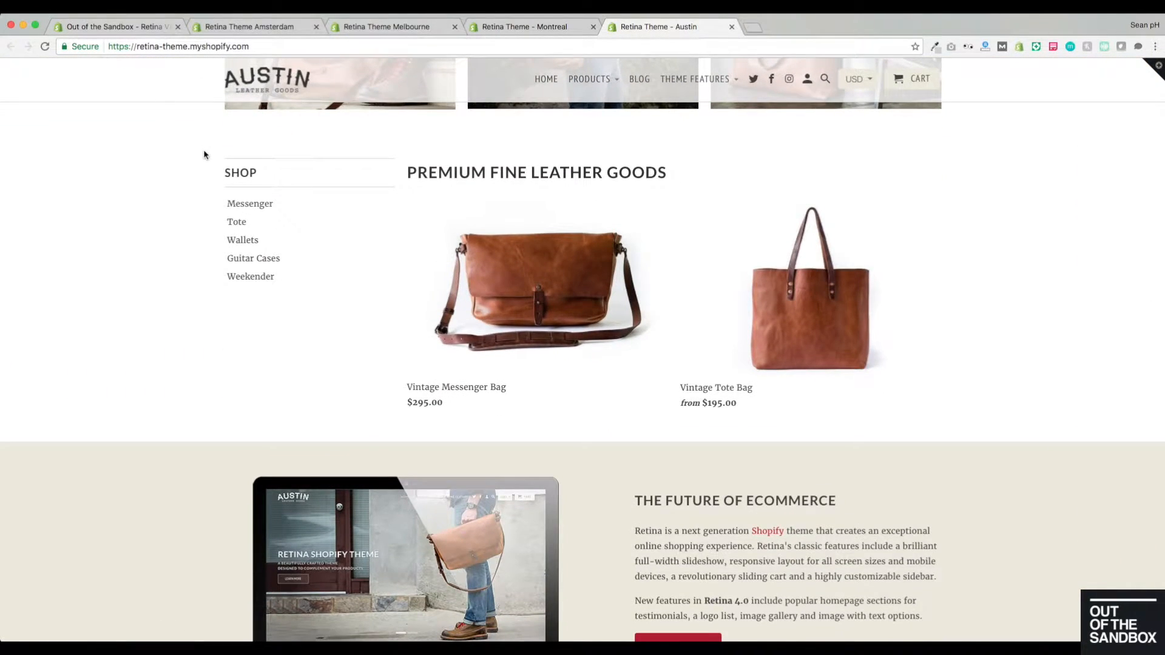
scroll(202, 151, down, 5)
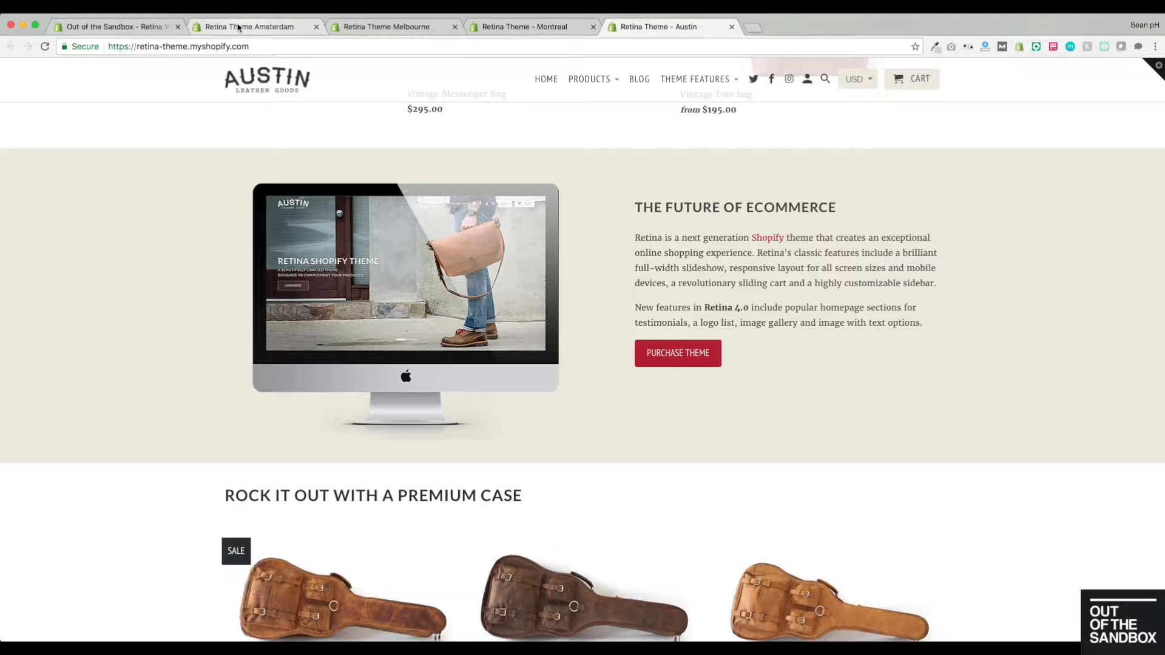
click(293, 28)
- Return to the store's theme editor and change the theme style to Austin
click(111, 30)
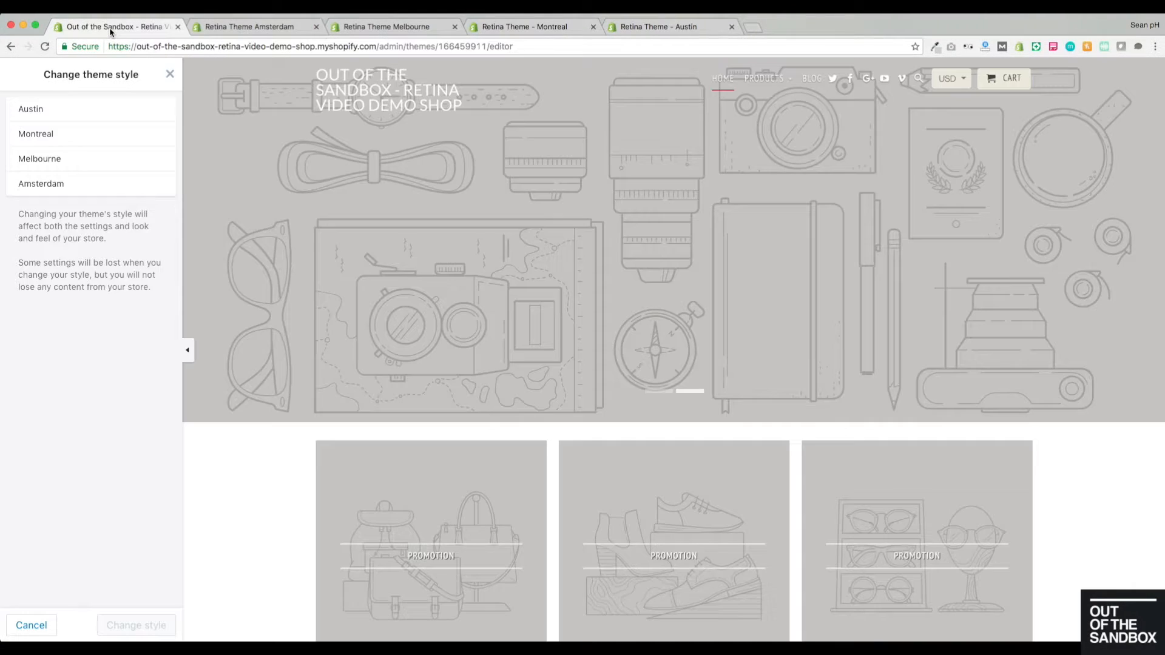
click(122, 108)
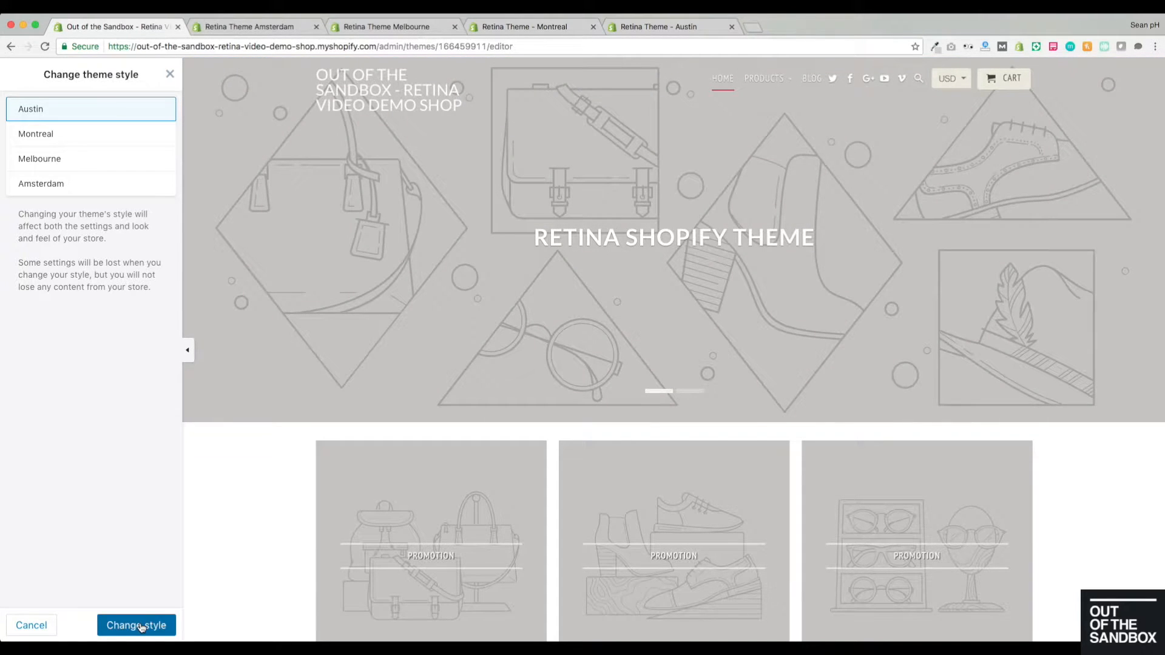
click(139, 625)
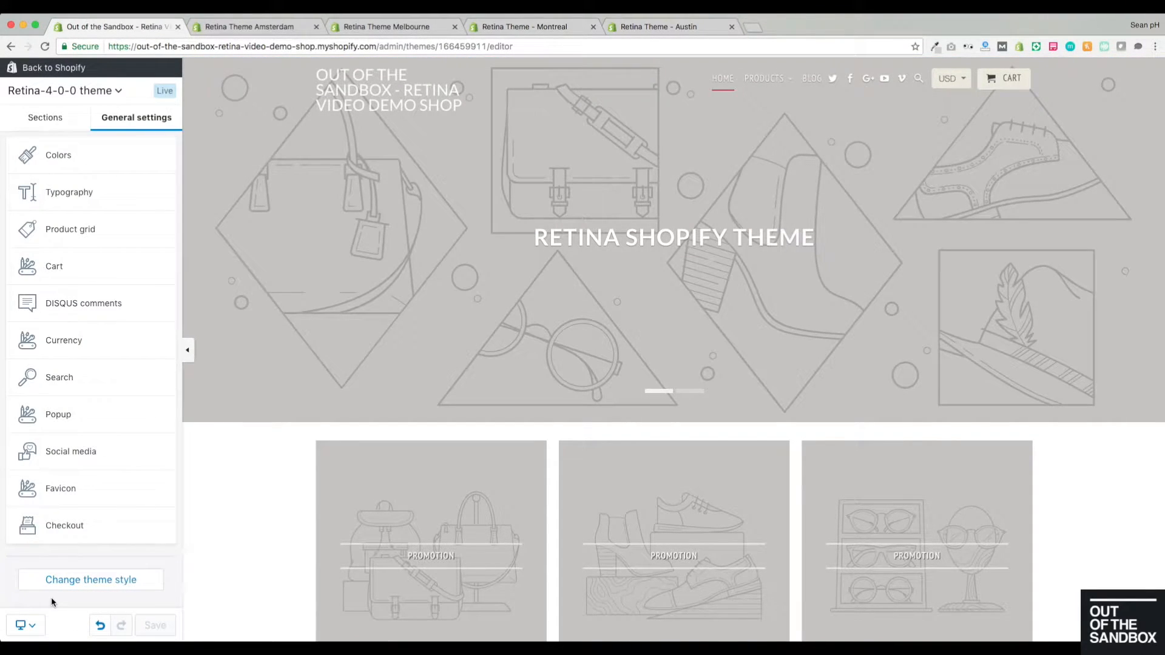
- Review the theme's color settings, from text and link colors through backgrounds to the mobile and password page options
click(64, 167)
scroll(66, 167, down, 10)
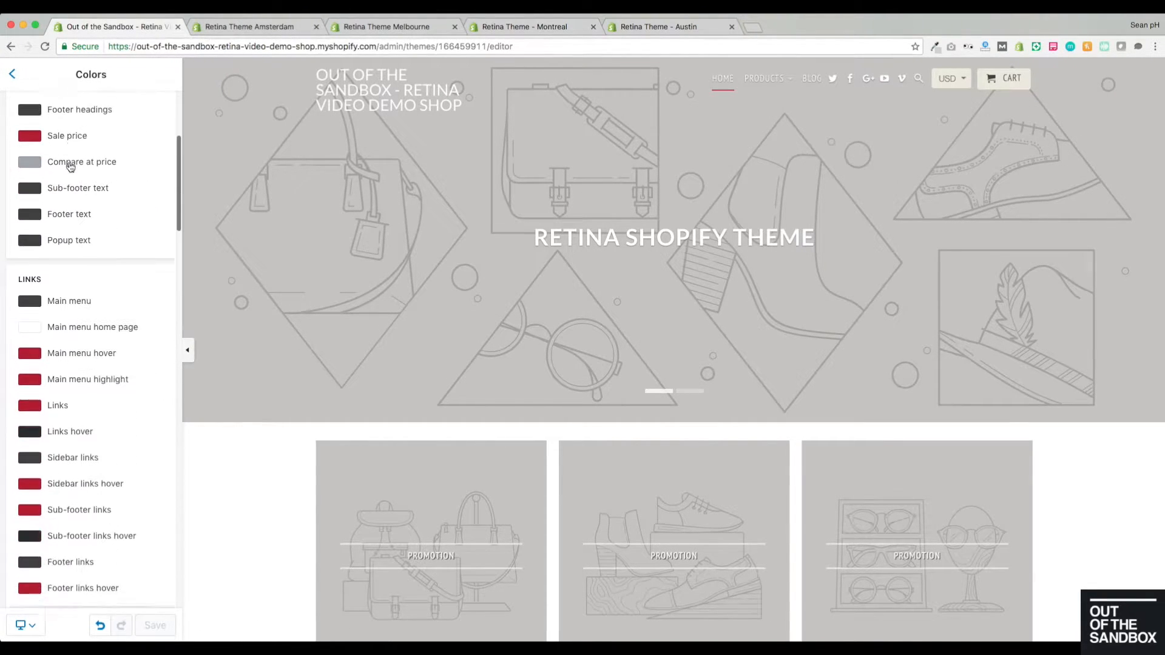
scroll(70, 167, down, 15)
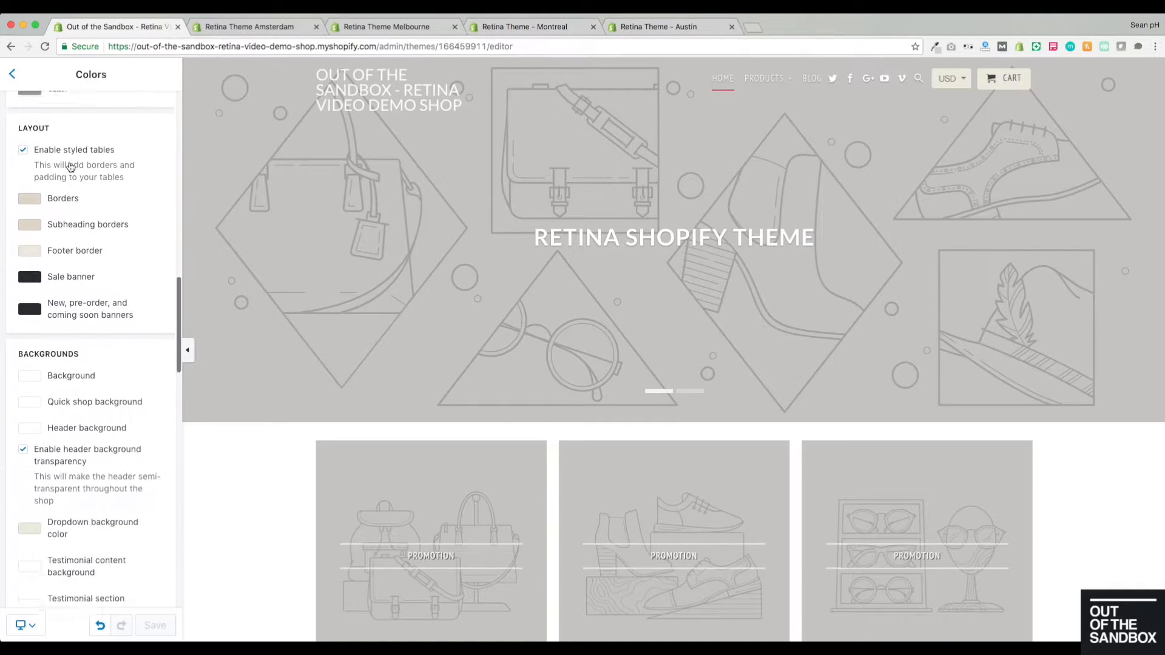
scroll(70, 167, down, 10)
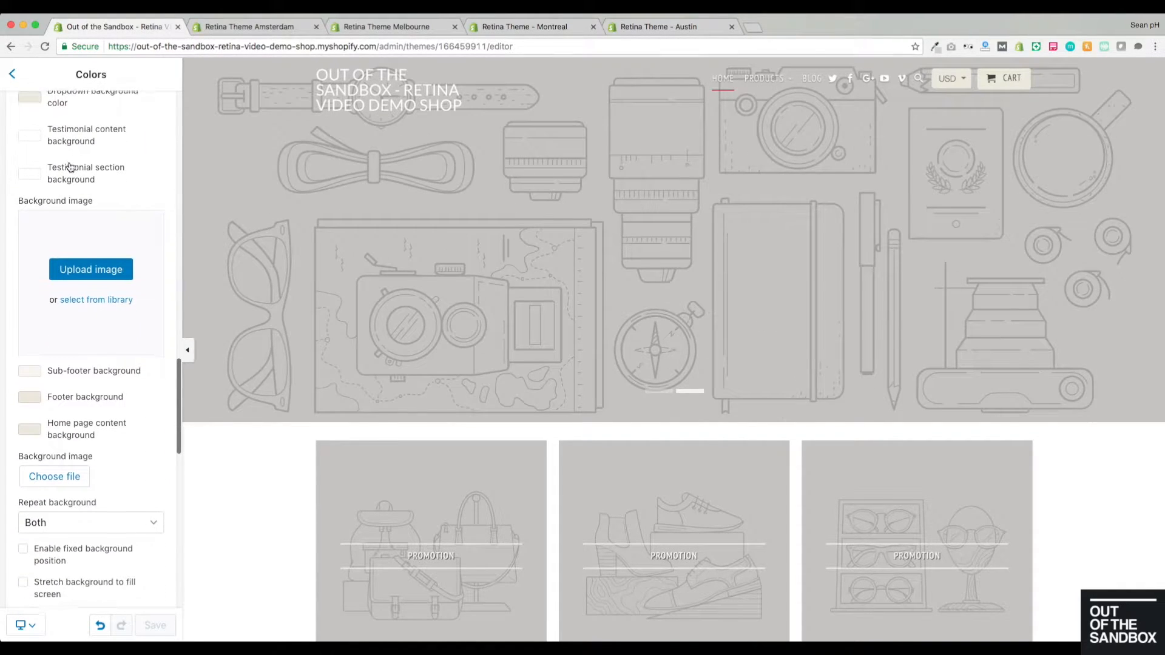
scroll(70, 167, down, 10)
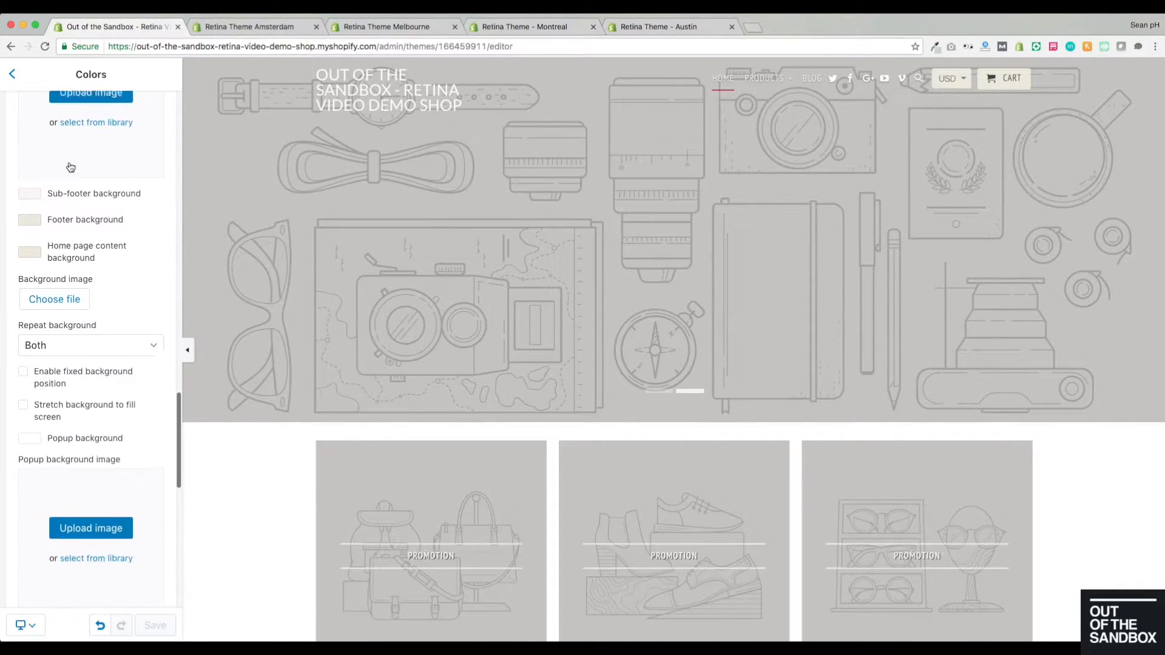
scroll(70, 167, down, 10)
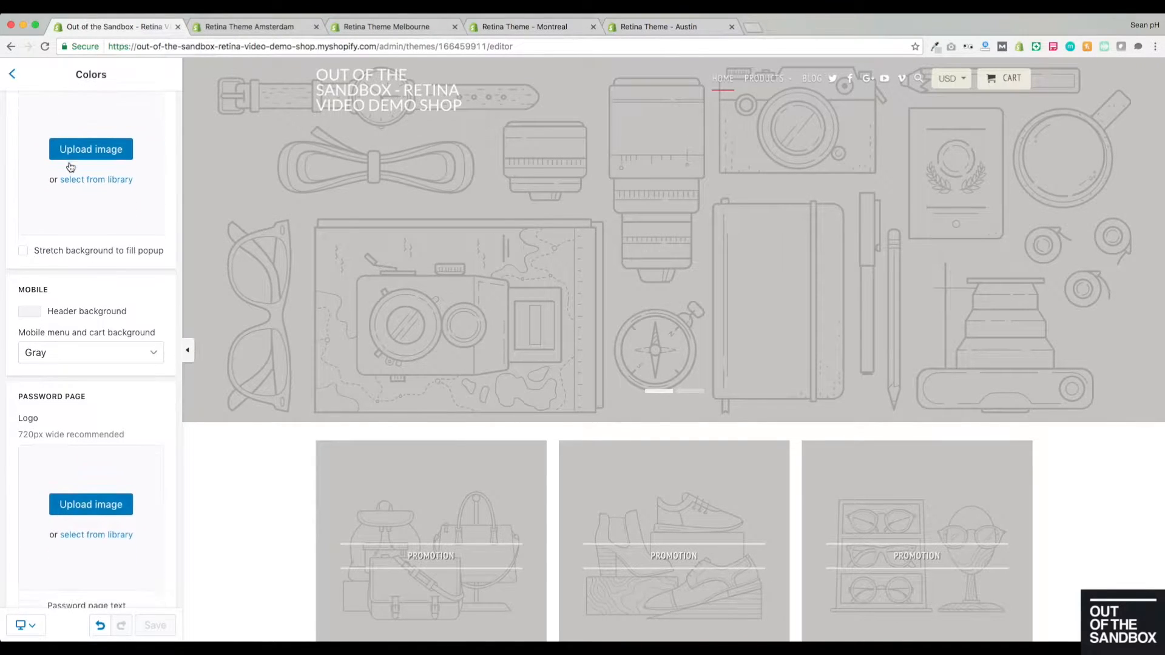
scroll(71, 166, down, 3)
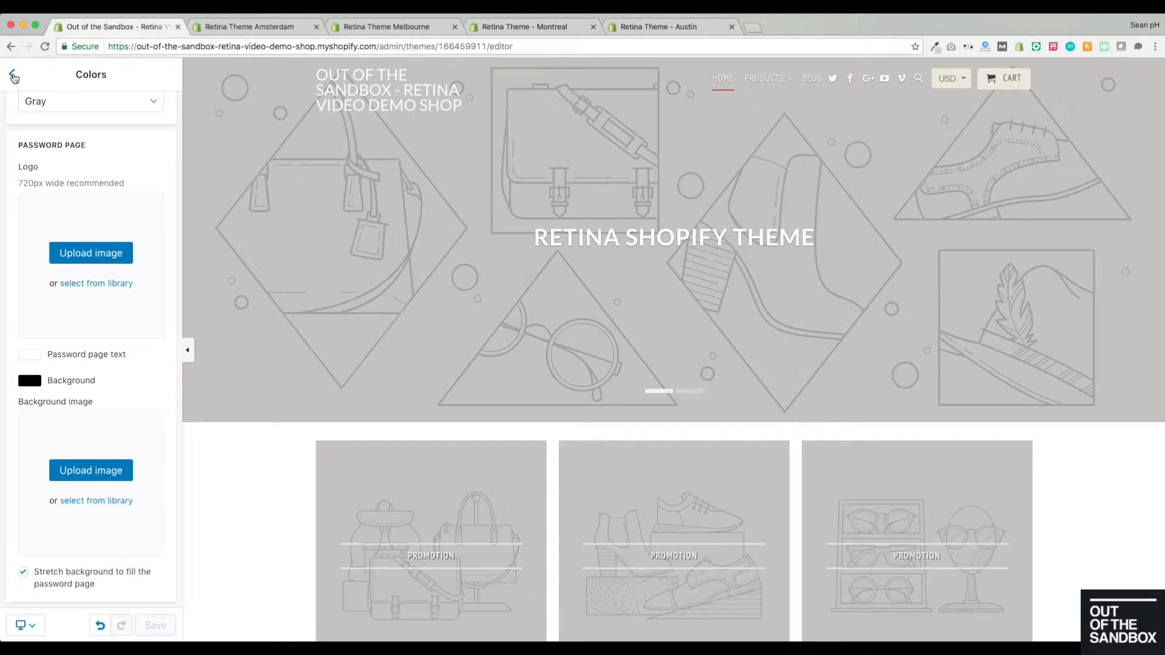
click(12, 75)
- Review the theme's typography settings for the logo, headings, main menu, regular text, buttons and slideshow
click(73, 191)
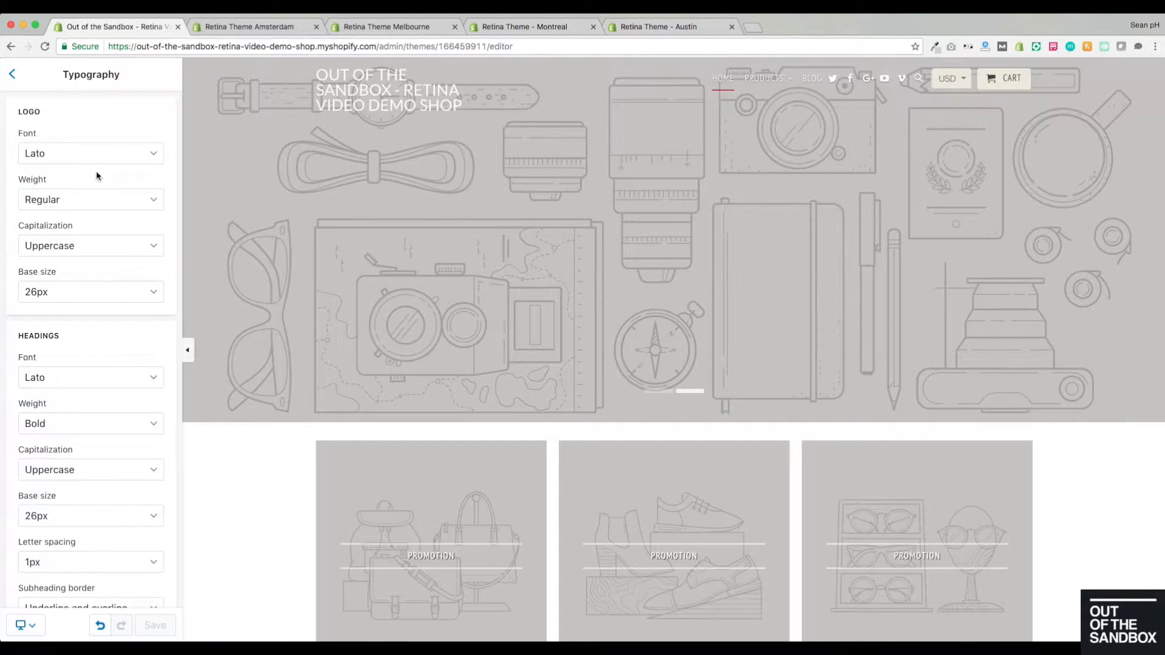
scroll(100, 165, down, 5)
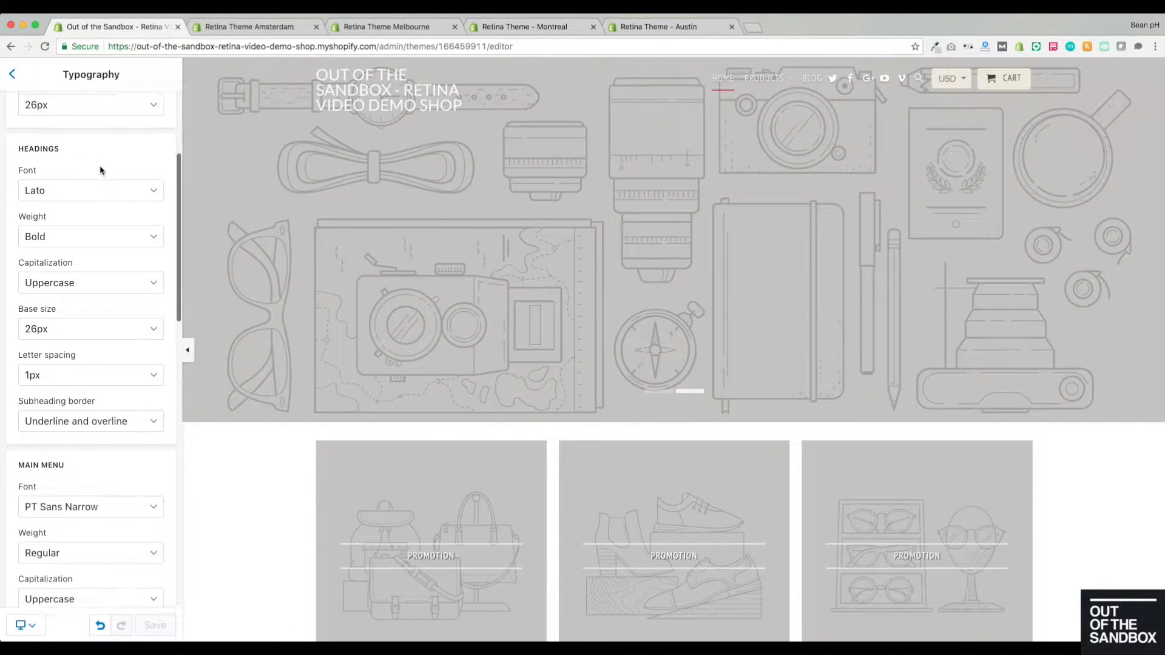
scroll(100, 165, down, 10)
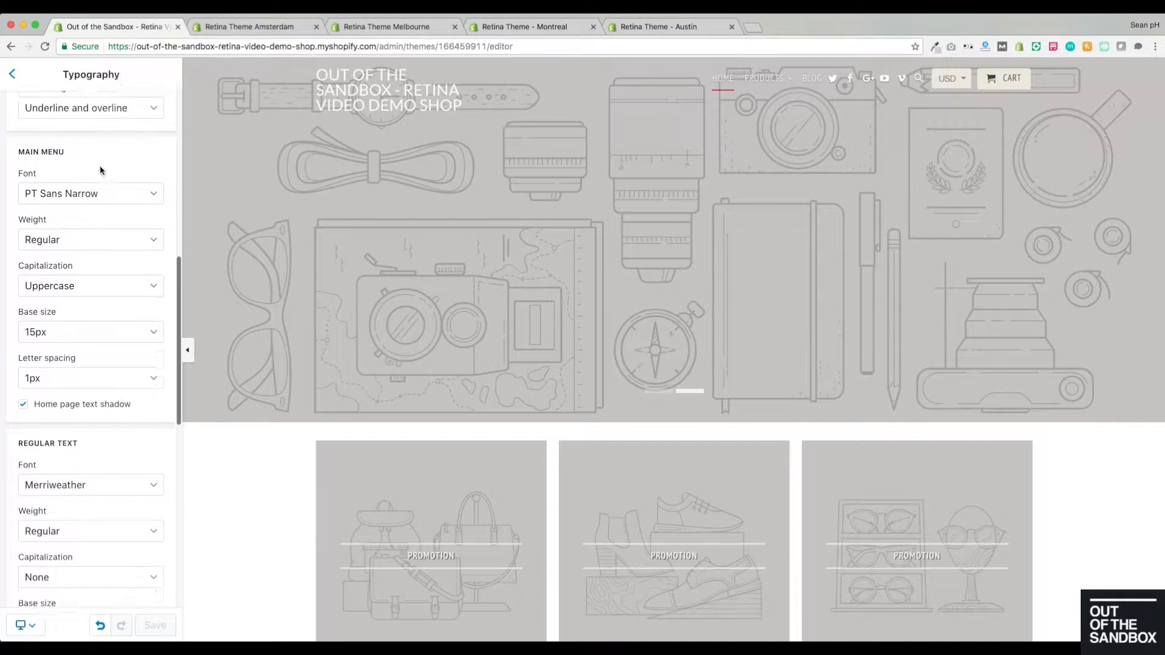
scroll(100, 165, down, 10)
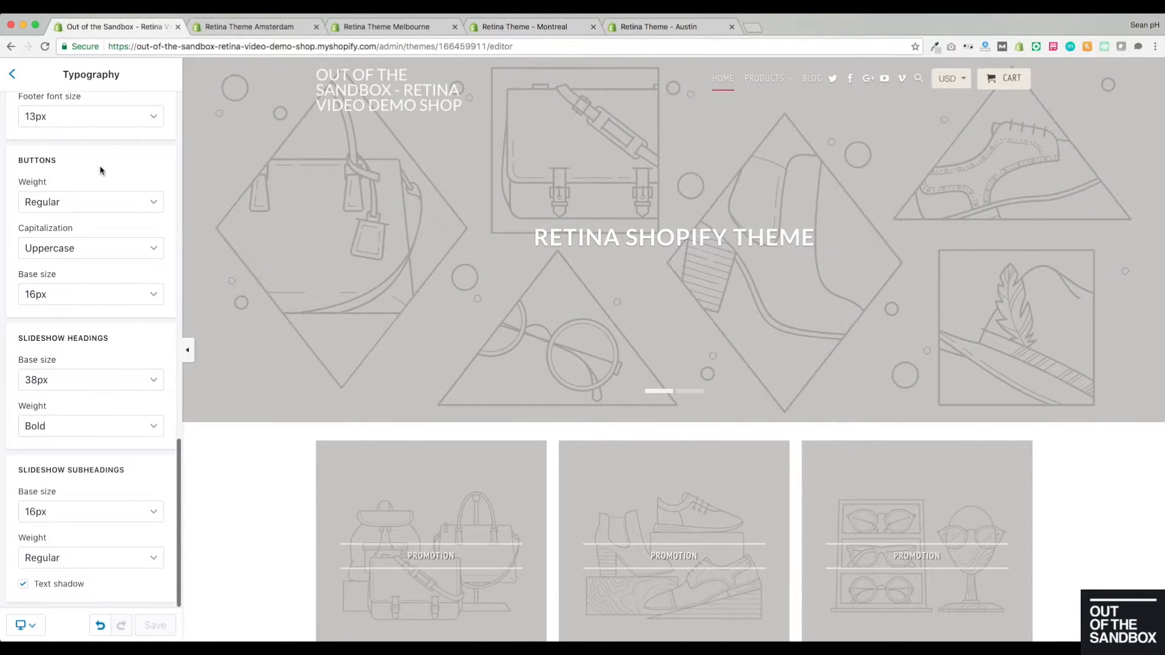
click(18, 77)
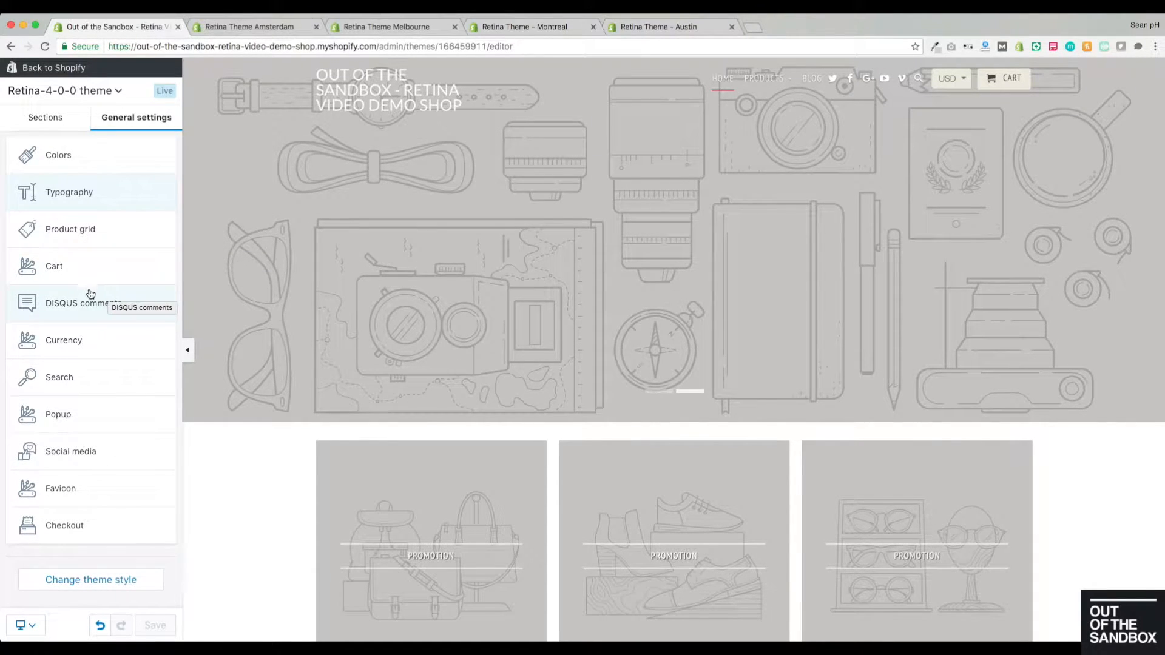
- Review the theme's currency conversion settings and the currency choices in the storefront preview's header
click(74, 339)
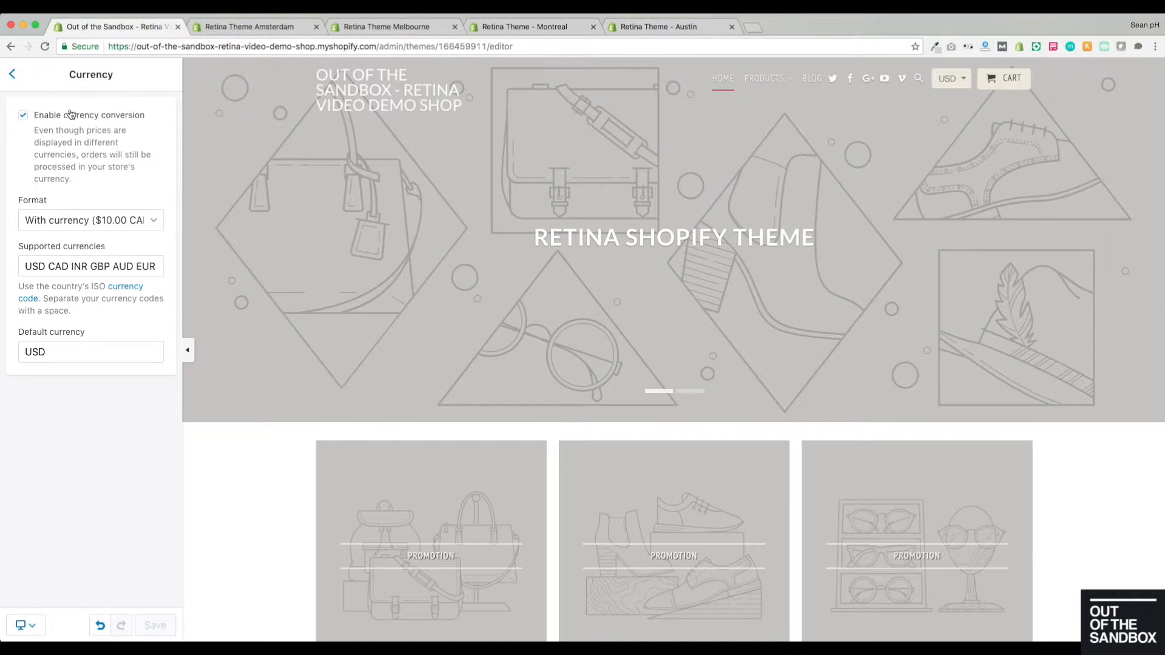
click(950, 78)
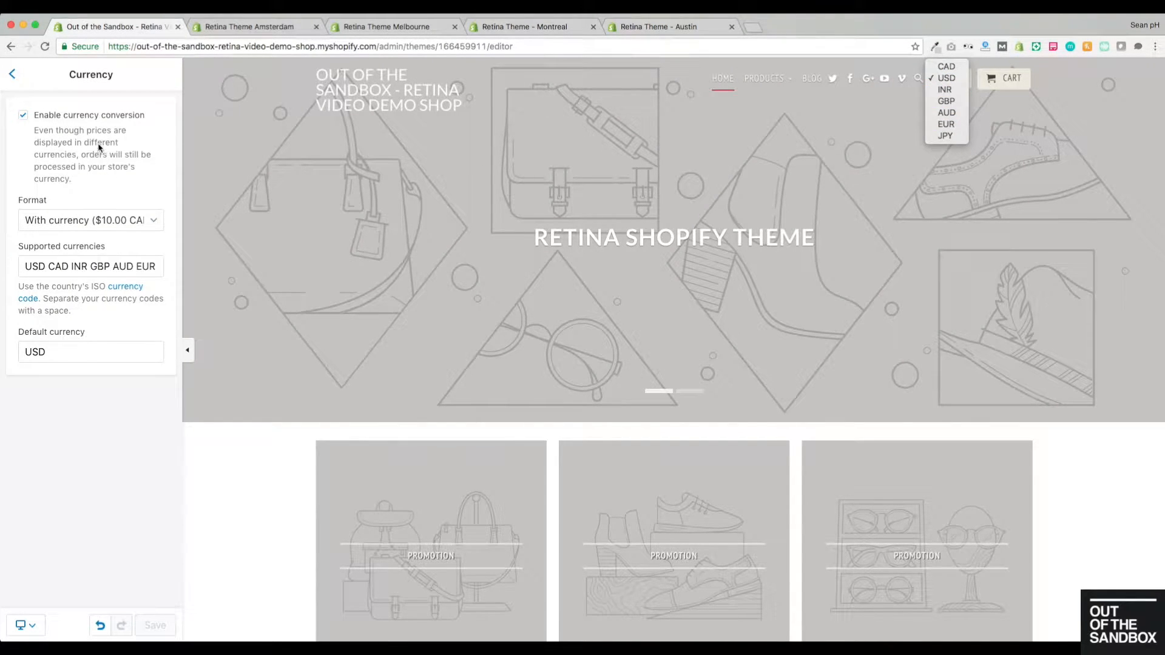
click(13, 73)
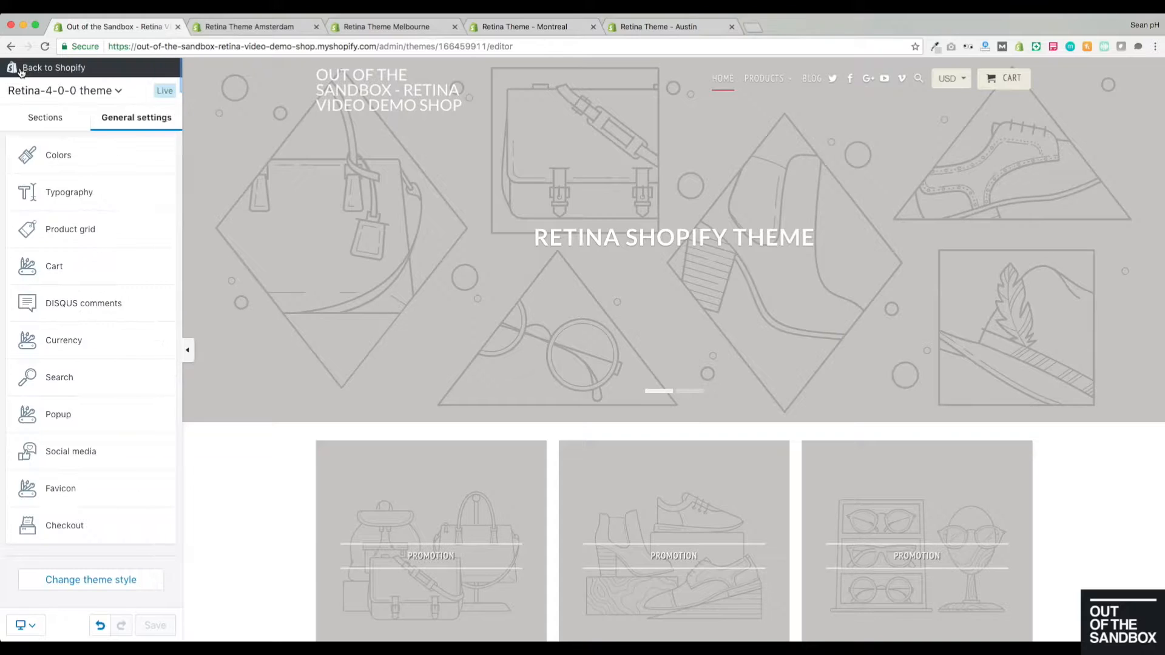
- Review the theme's search settings and the choices for which content the search results include
click(58, 379)
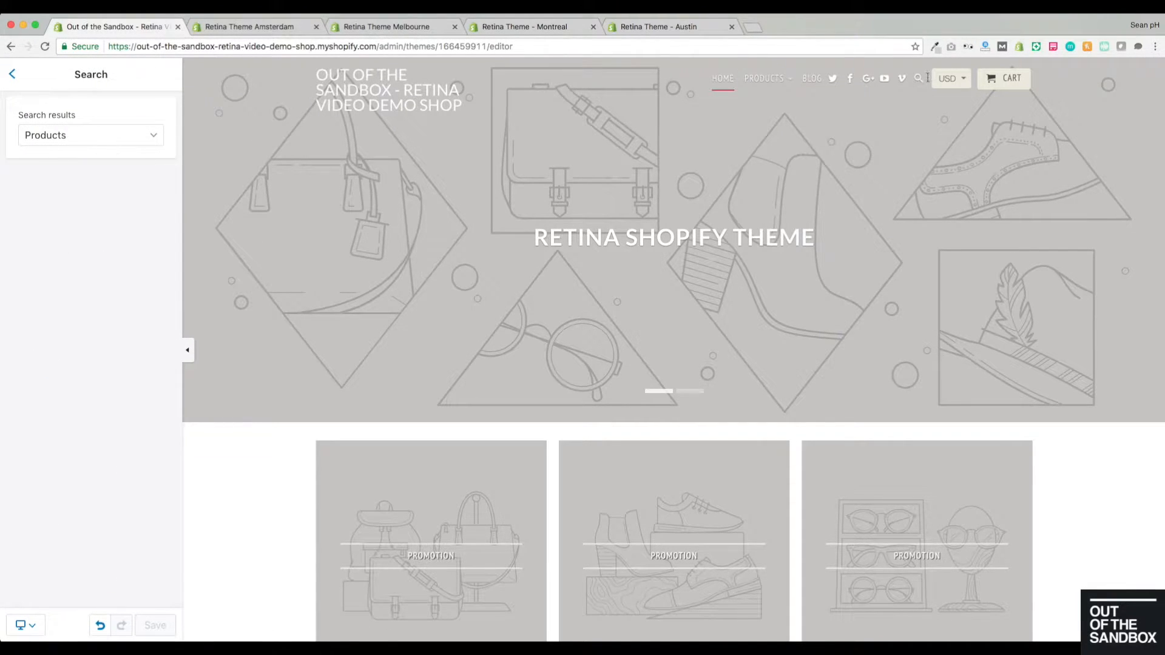
click(75, 137)
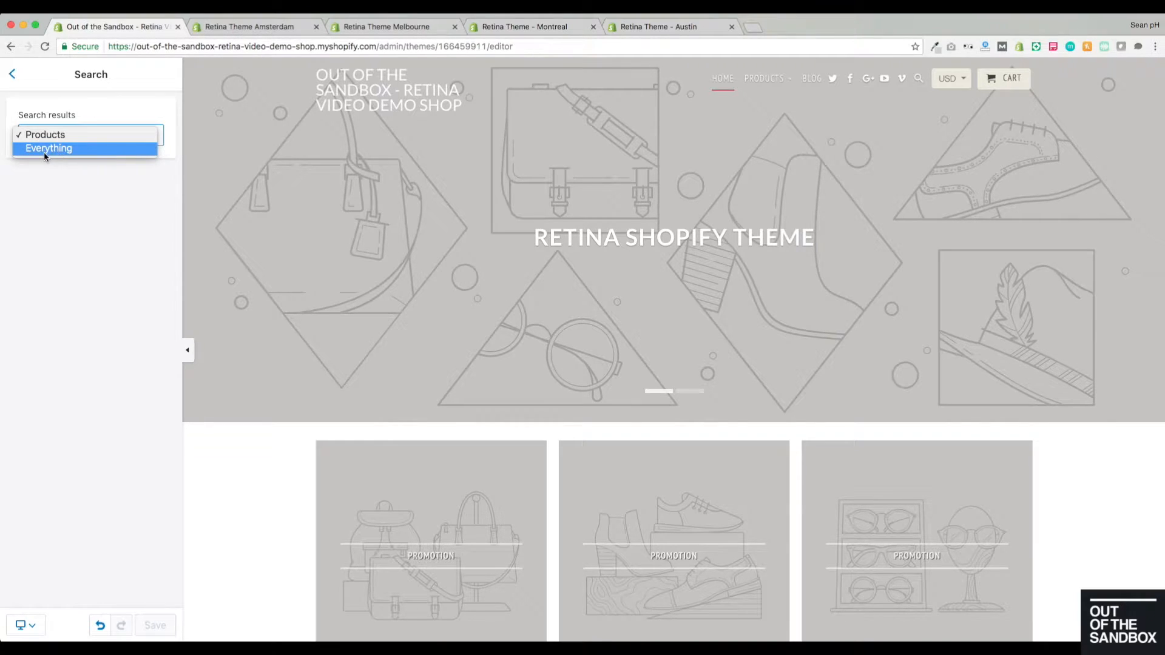
click(100, 193)
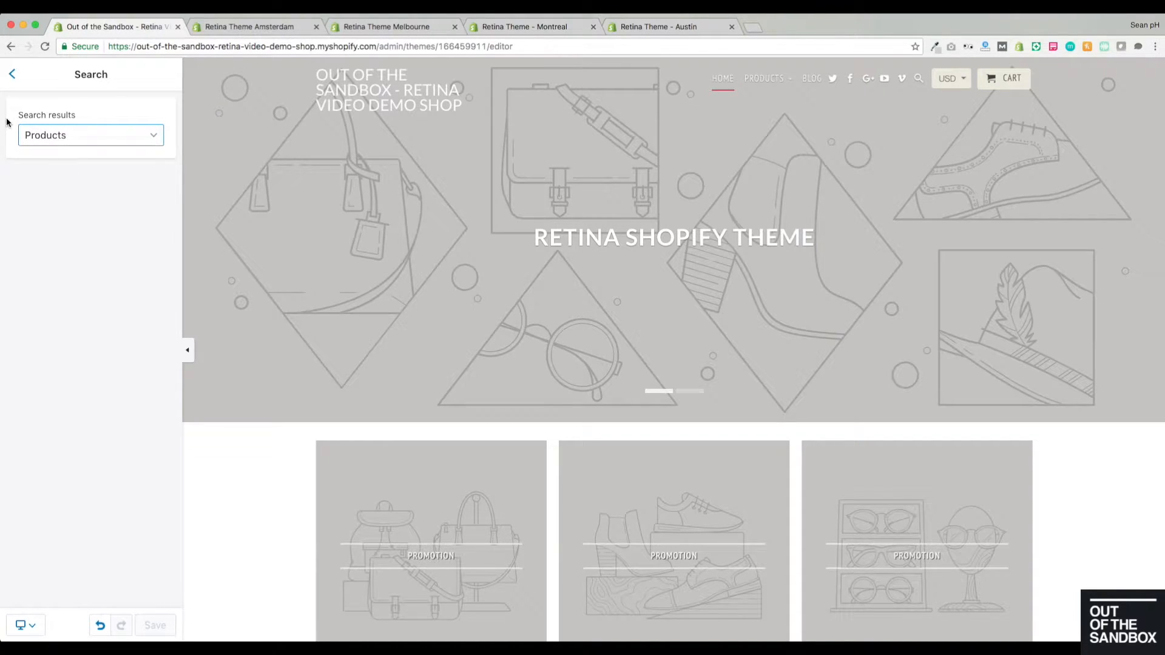
click(14, 74)
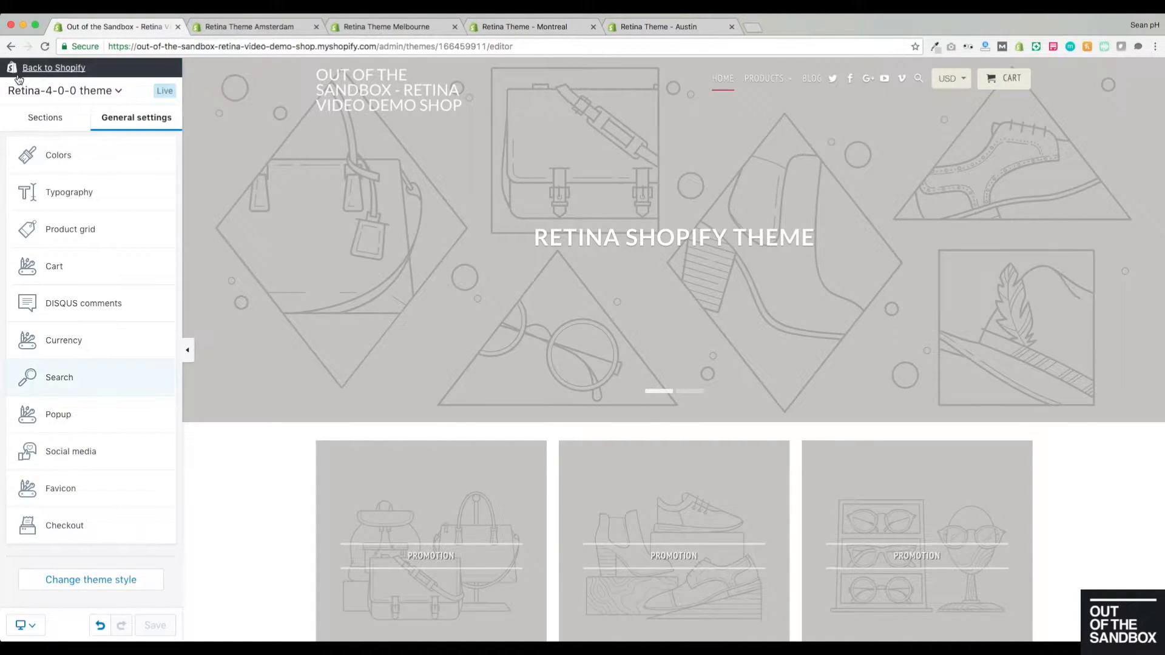
- Clear the Google+, YouTube and Vimeo links in the theme's social media settings
click(72, 458)
drag(39, 251, 9, 257)
key(BackSpace)
double_click(28, 319)
key(BackSpace)
double_click(34, 382)
key(BackSpace)
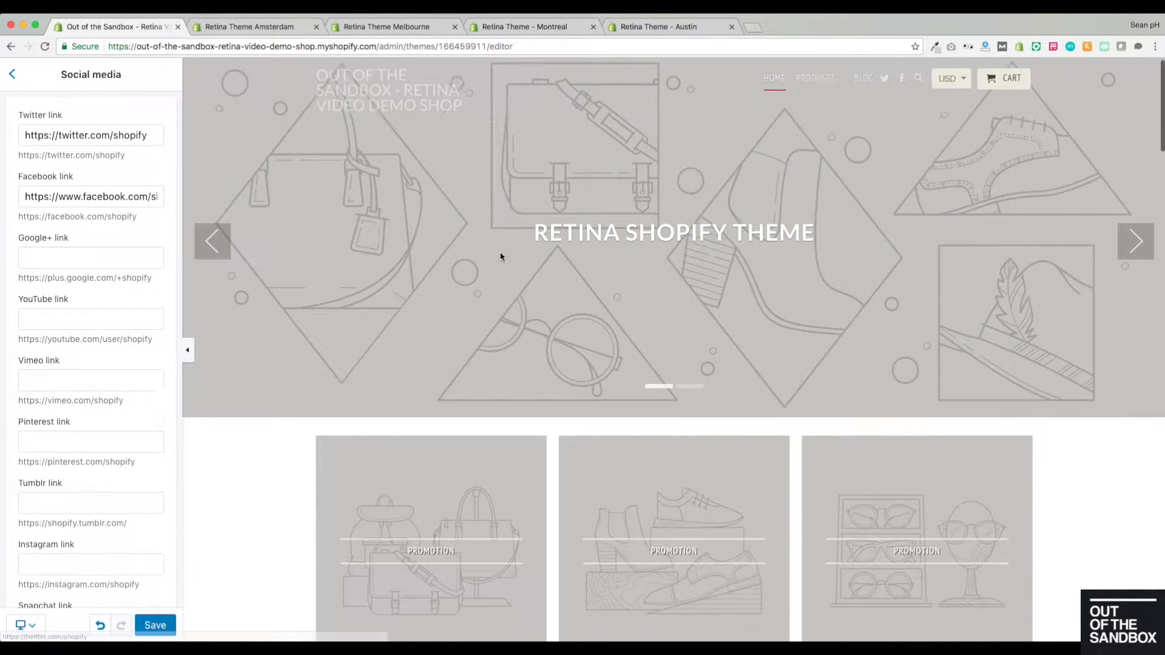
- Check the social media icons in the storefront preview's footer and header, leaving the social media settings
scroll(500, 252, down, 15)
scroll(500, 251, down, 5)
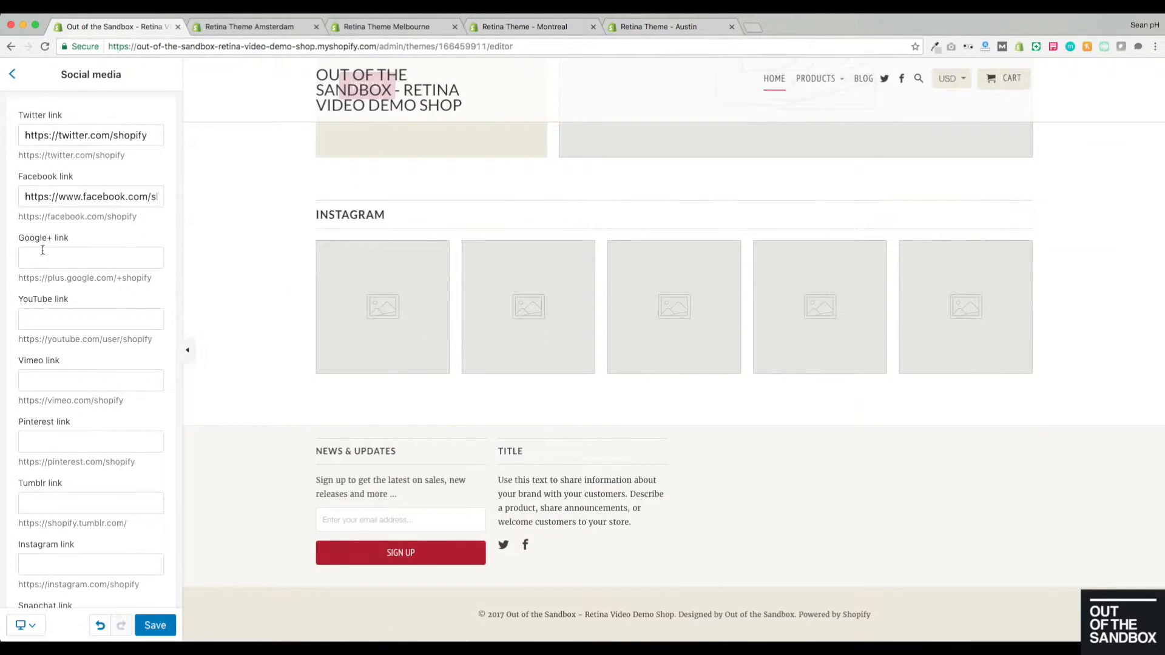
scroll(30, 255, down, 5)
scroll(34, 243, up, 5)
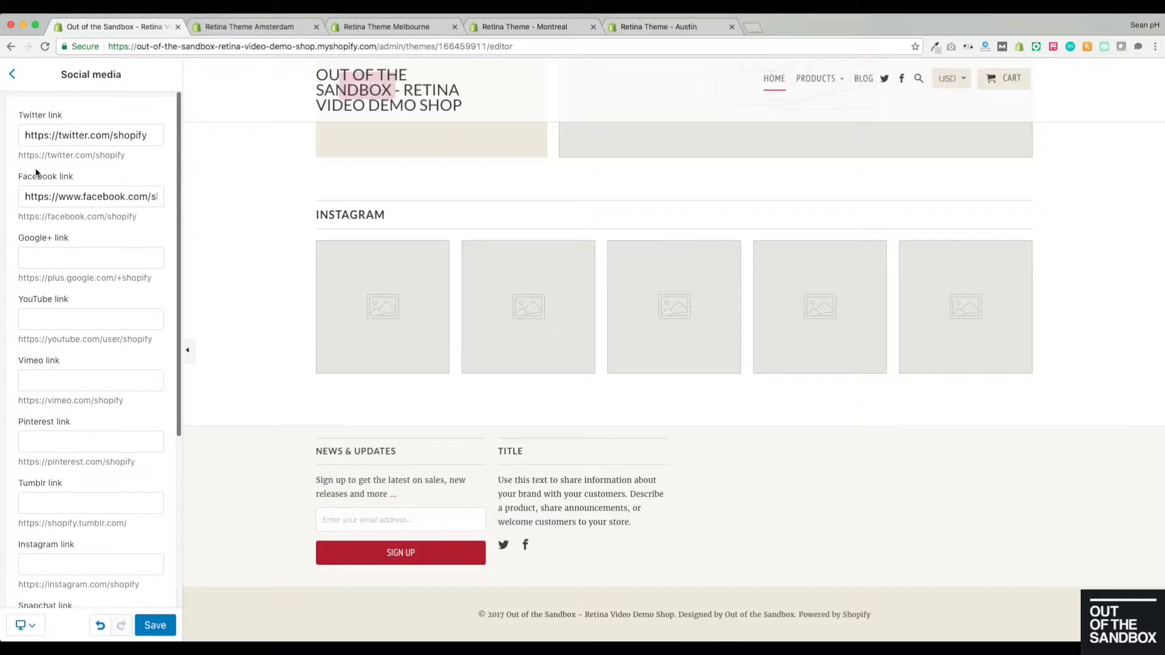
click(13, 74)
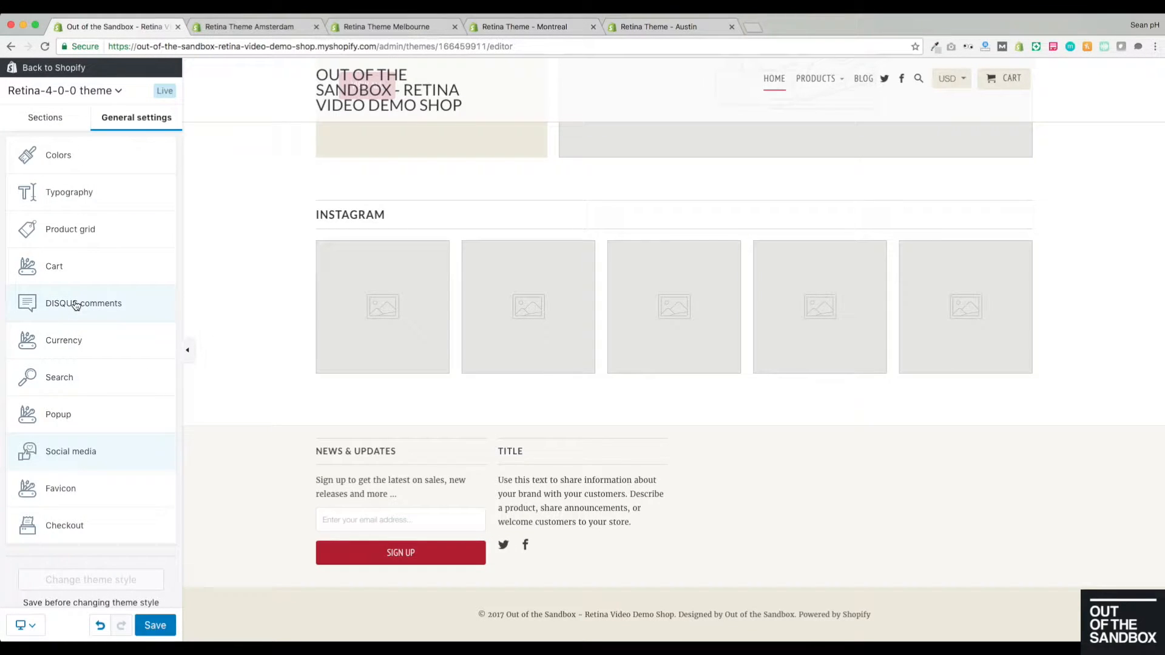
scroll(310, 332, up, 5)
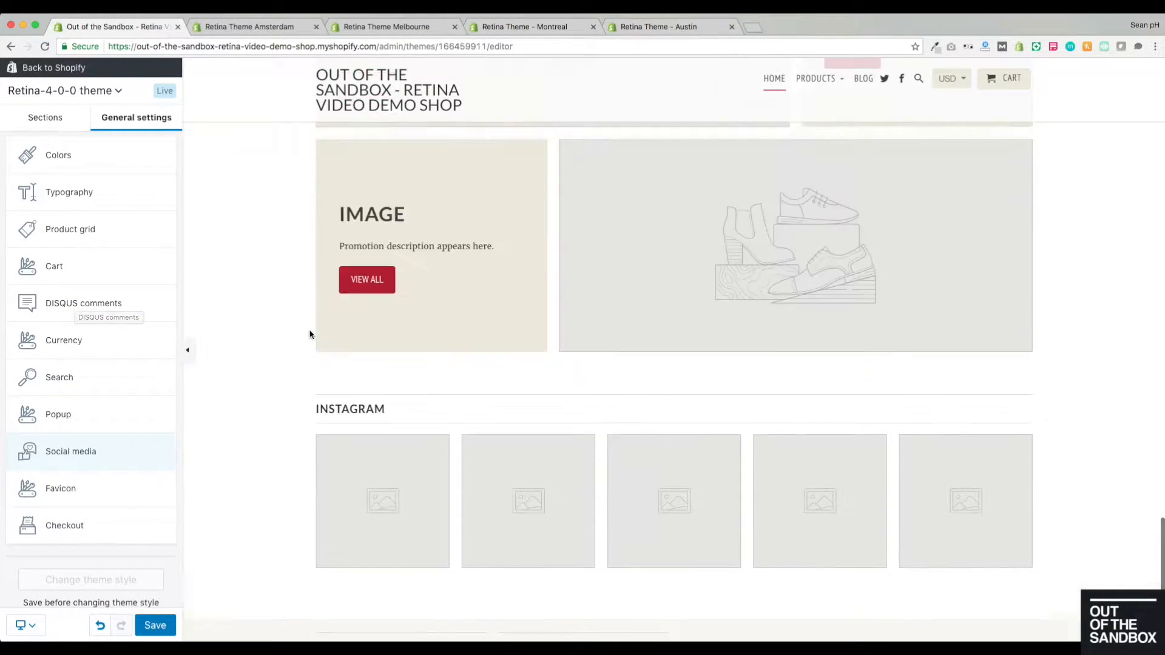
scroll(309, 333, up, 10)
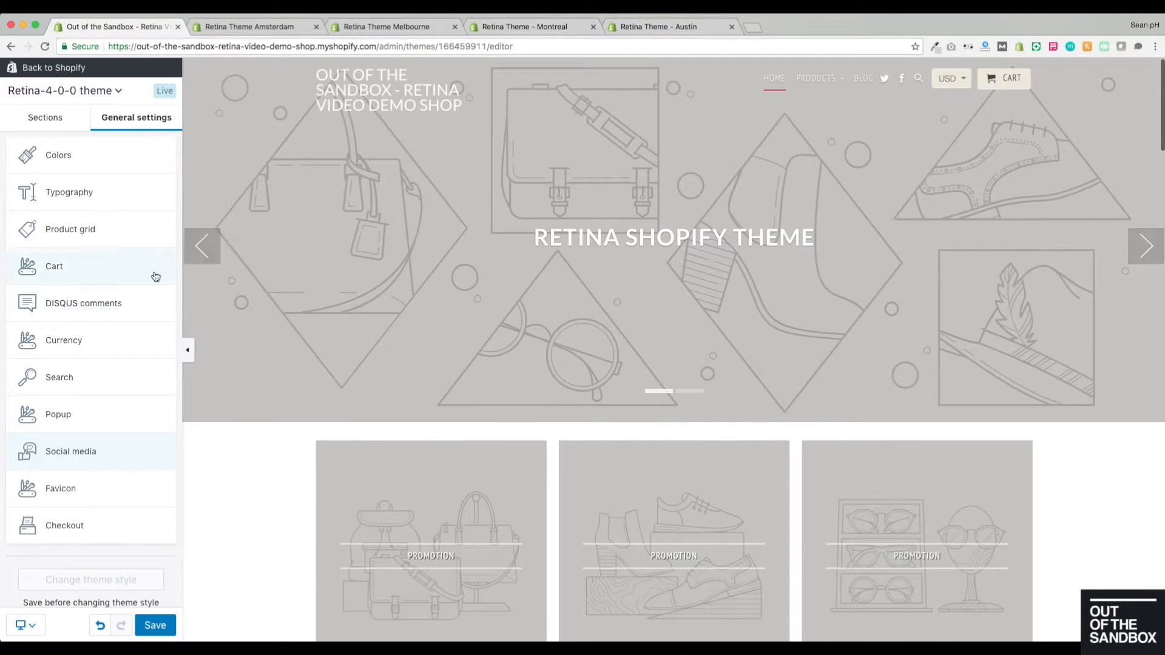
- Open the Header section's settings and bring its logo options into view
click(44, 122)
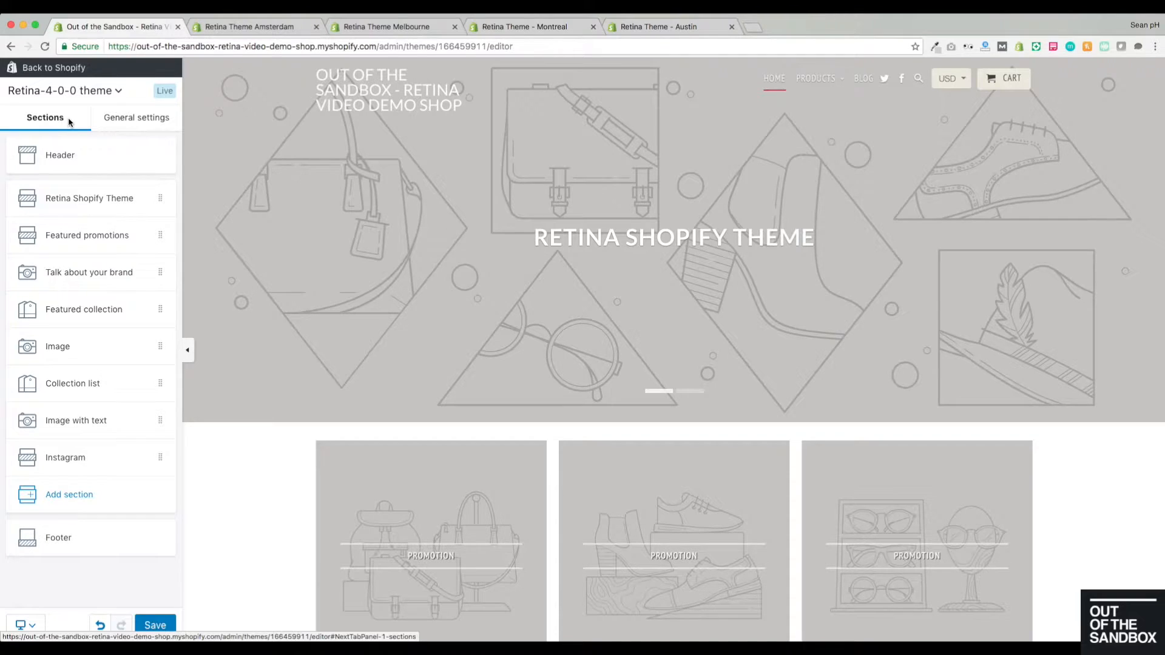
click(83, 159)
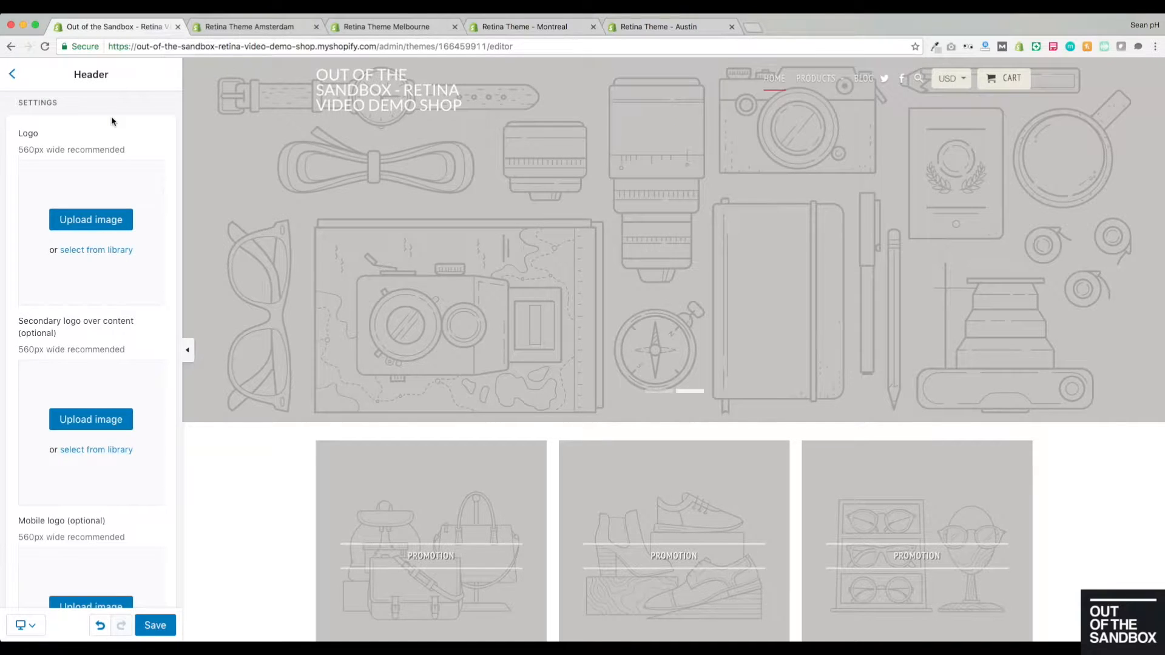
scroll(120, 184, down, 1)
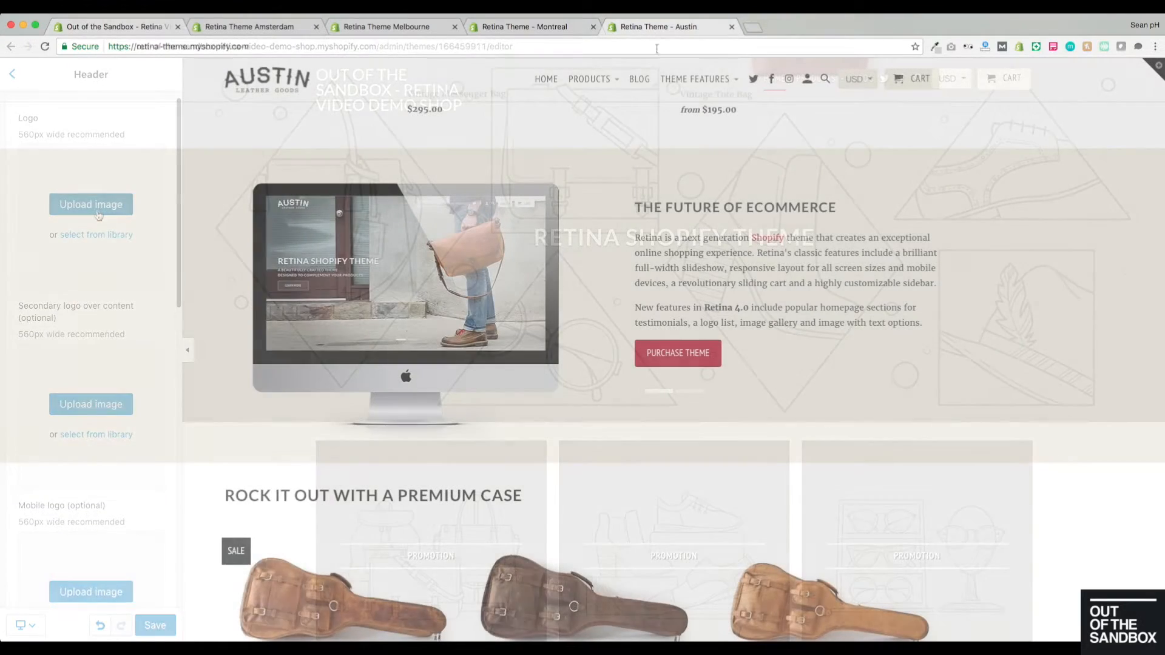
- Examine how the header logo on the Austin demo store changes between the slideshow and the content below
scroll(557, 404, up, 18)
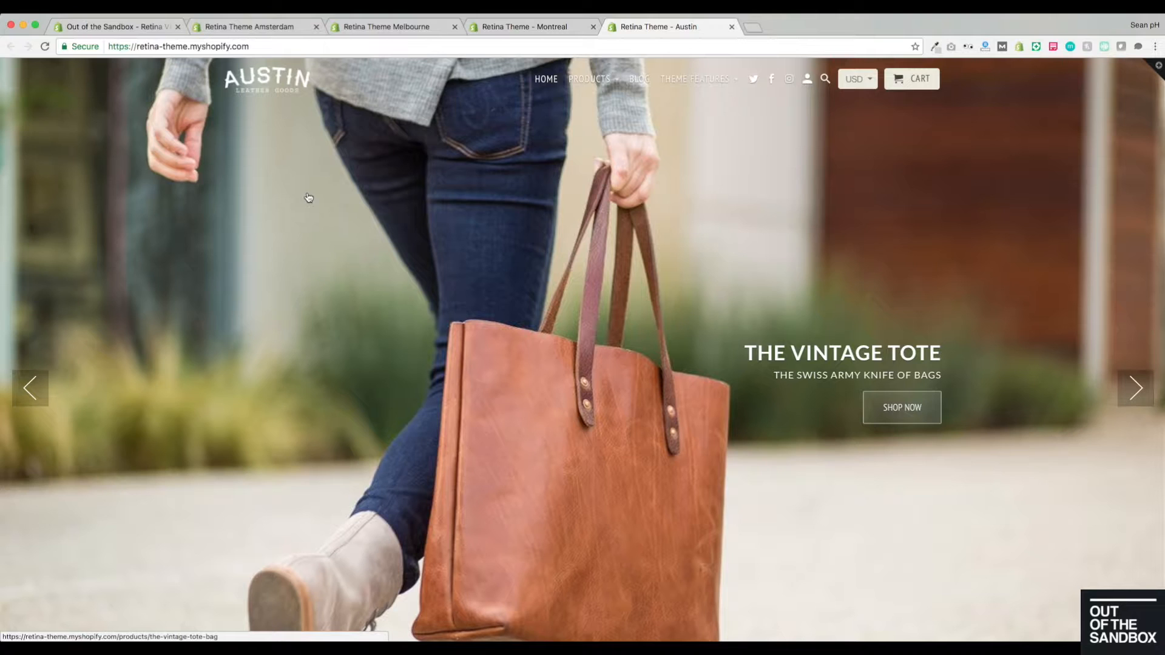
scroll(245, 178, down, 10)
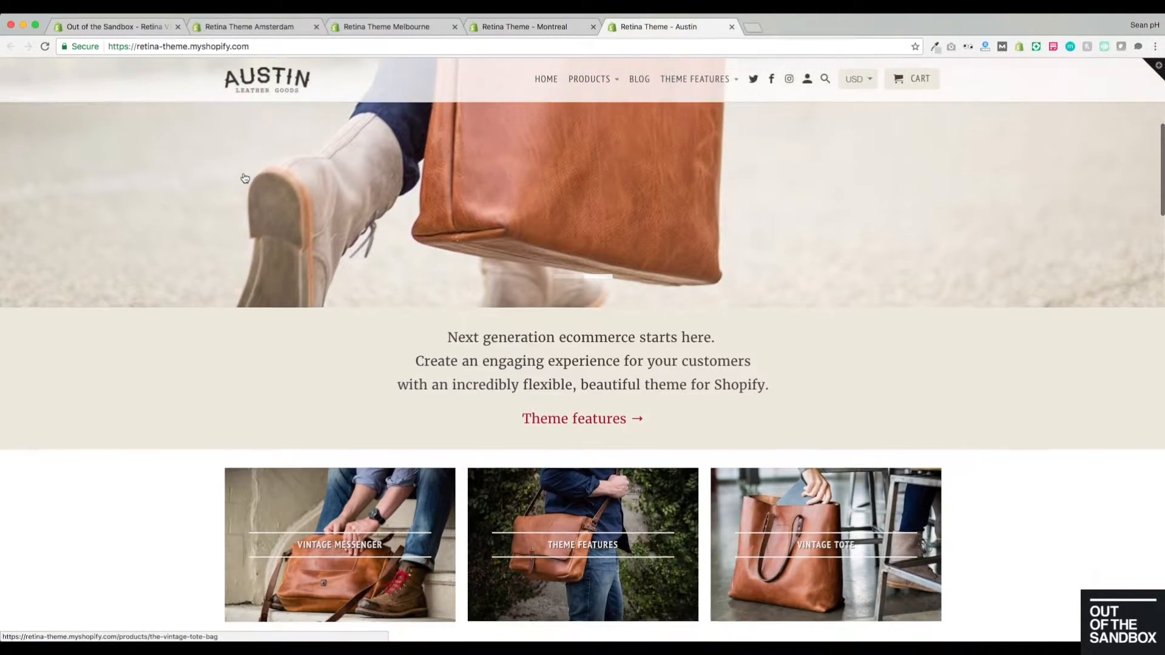
scroll(245, 177, down, 3)
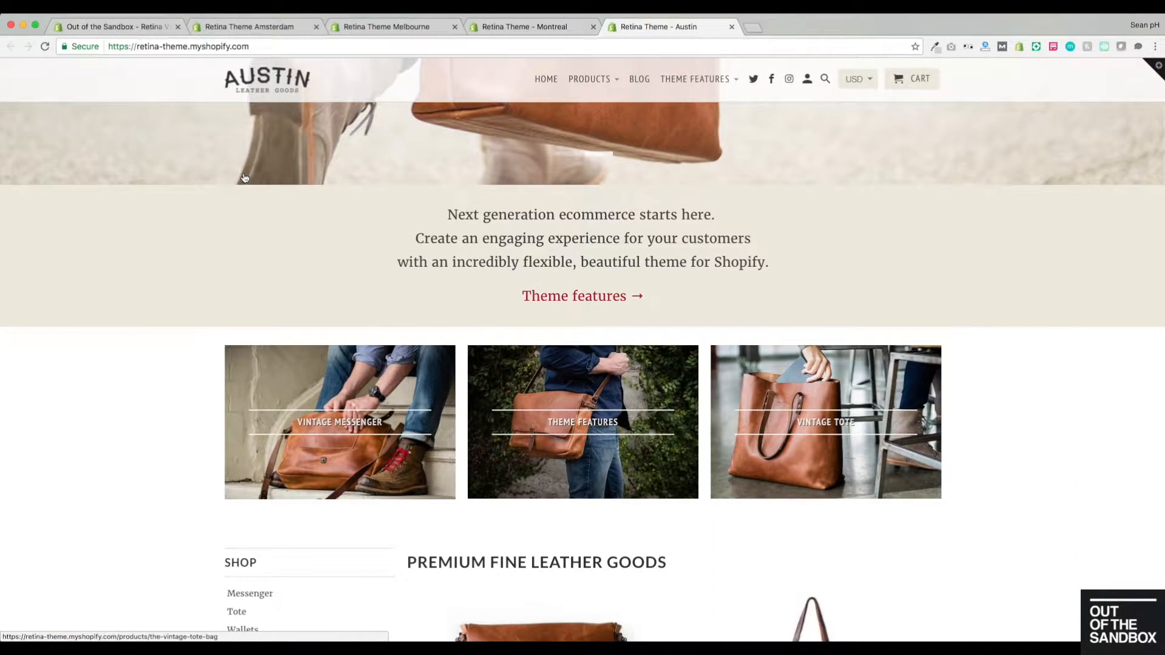
scroll(244, 178, down, 2)
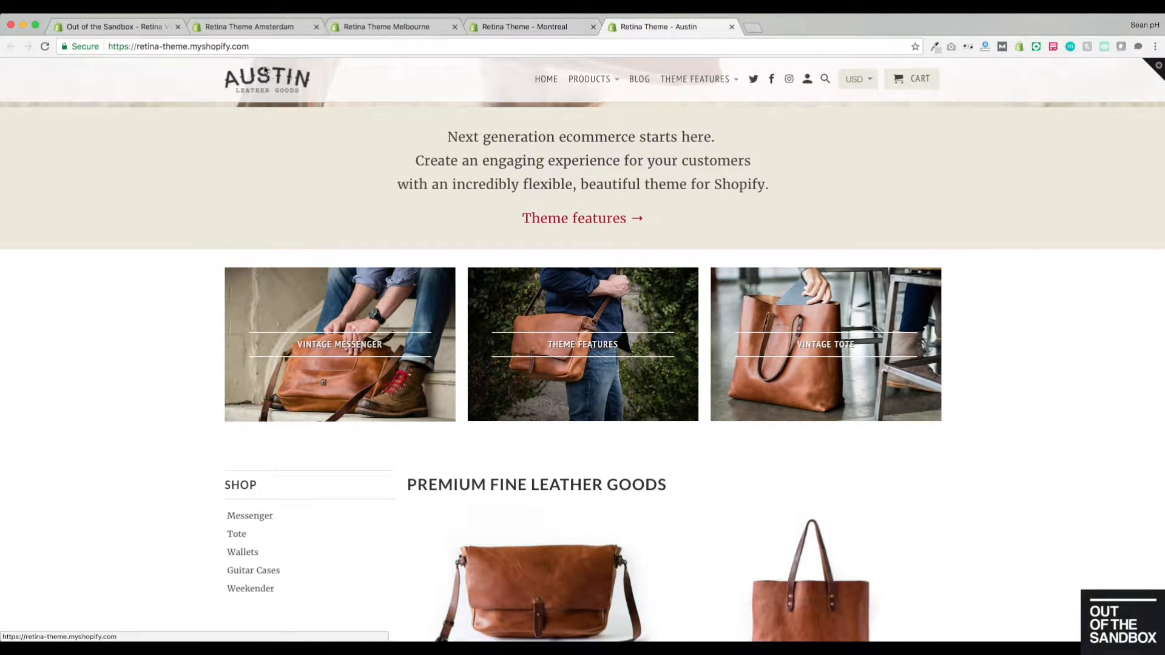
- Return to the theme editor and upload the black Austin logo image as the header's main logo
click(115, 28)
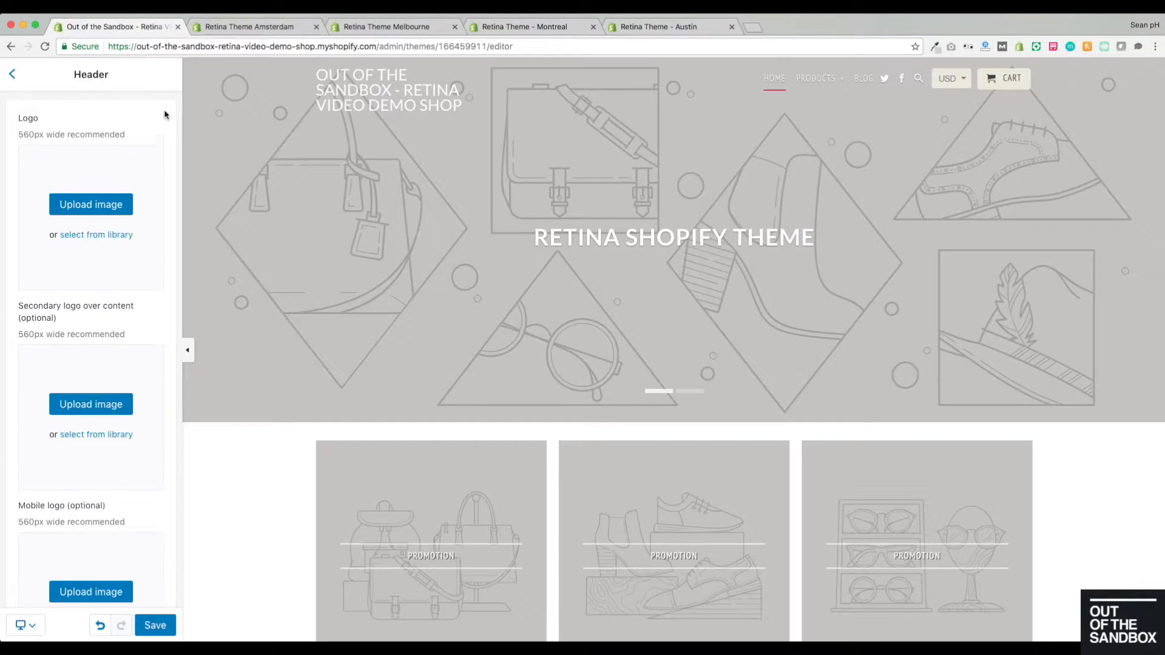
click(76, 204)
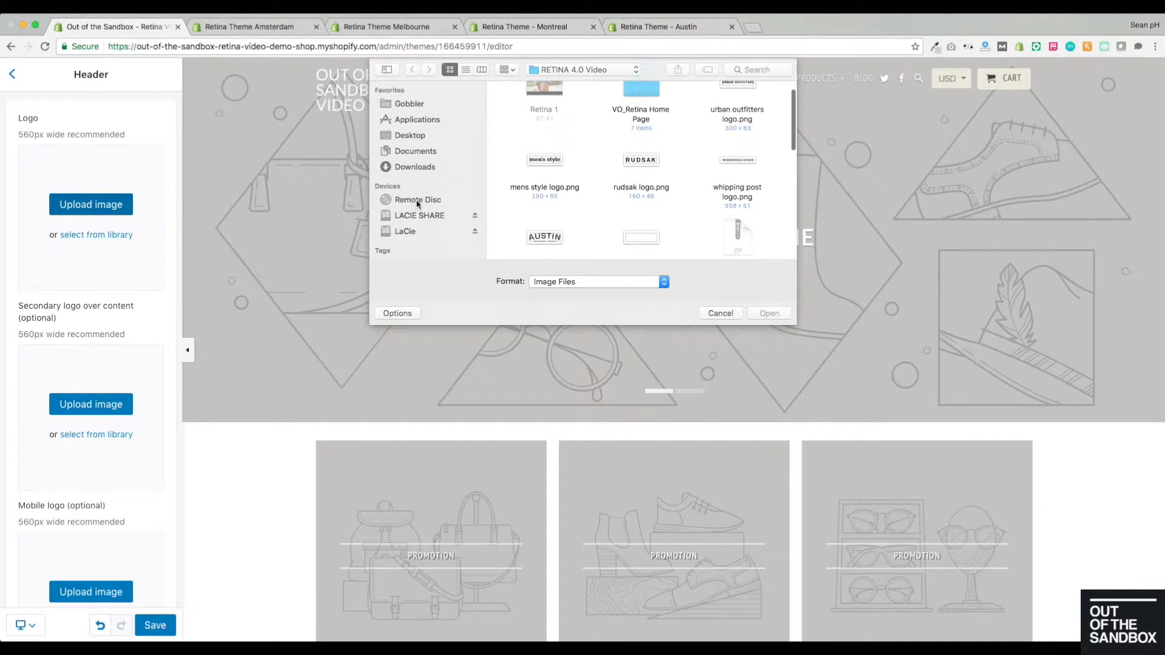
scroll(613, 174, down, 2)
click(544, 198)
click(768, 313)
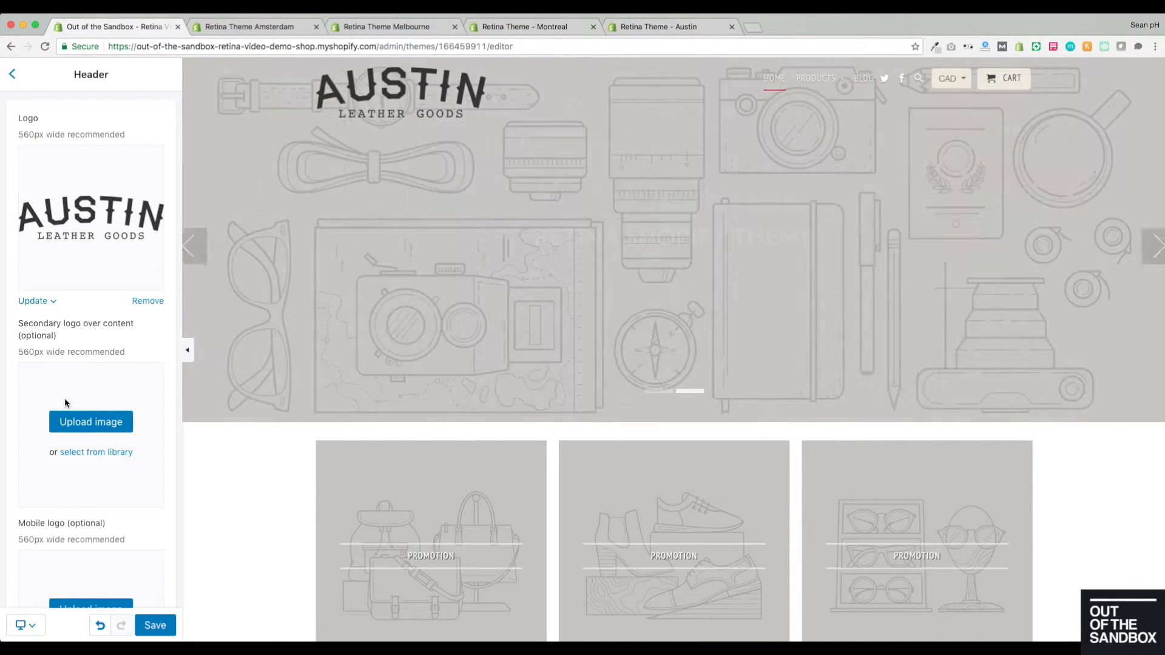
- Upload the white Austin logo image as the header's secondary logo over content
scroll(67, 364, down, 1)
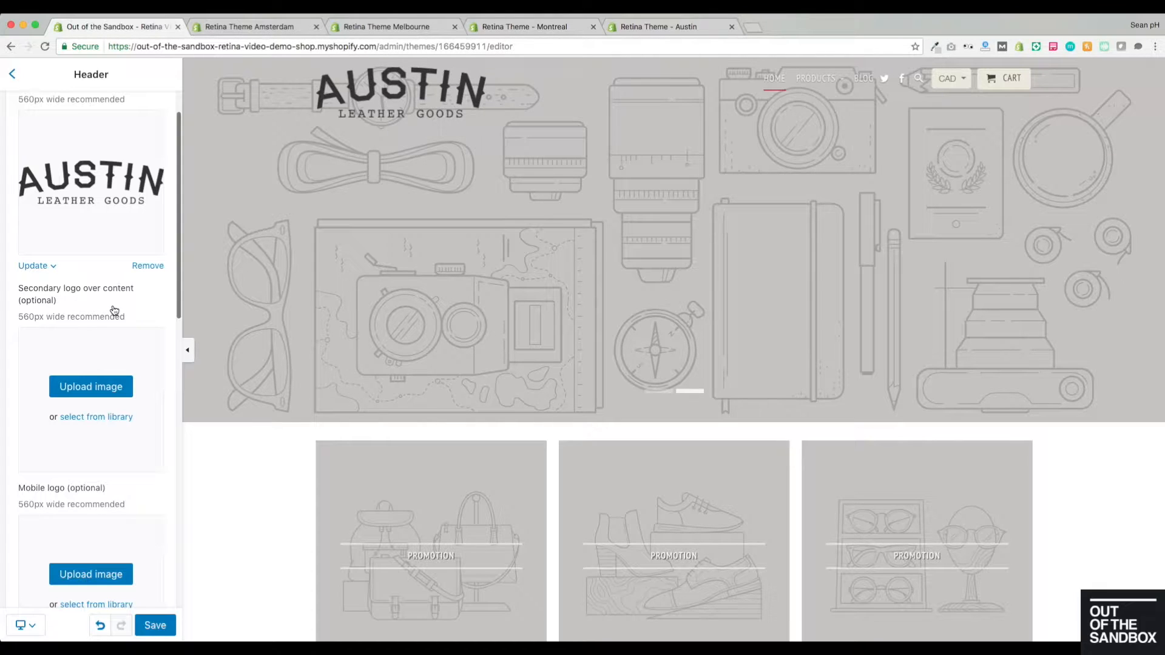
click(100, 389)
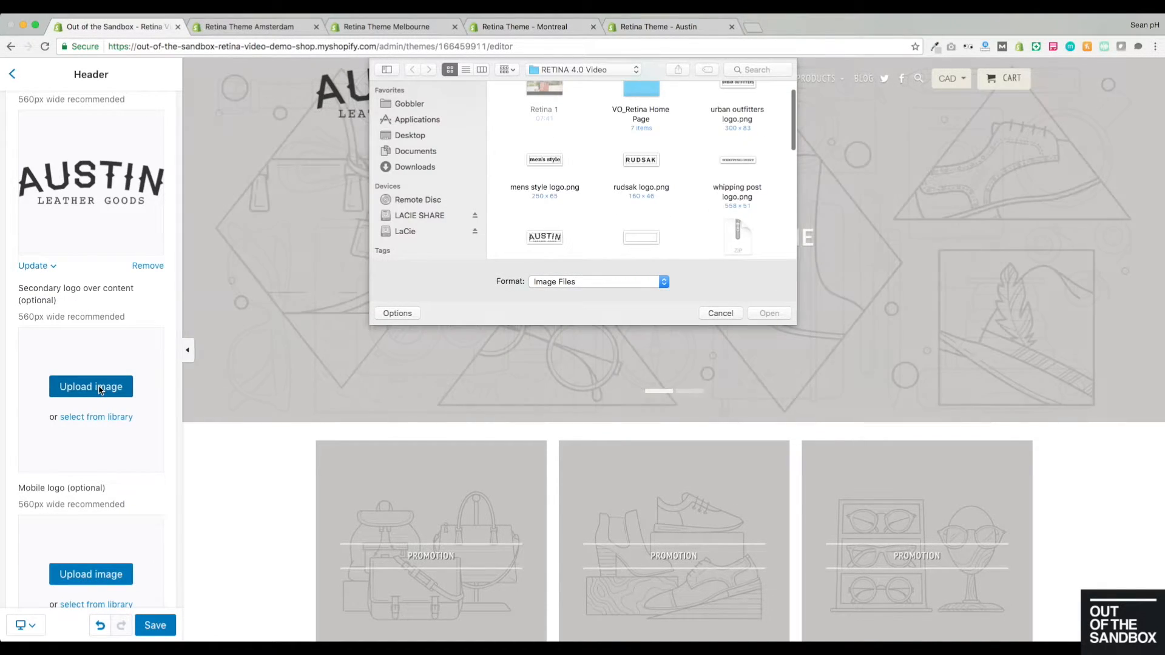
scroll(638, 234, down, 2)
scroll(639, 235, down, 1)
click(633, 202)
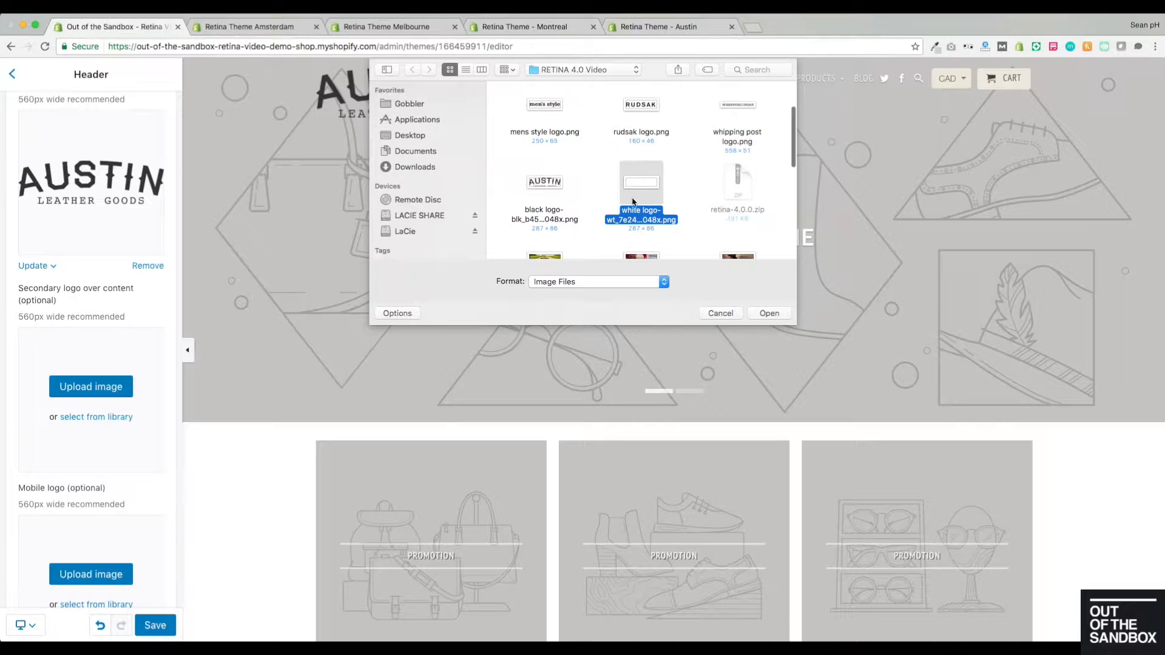
click(755, 313)
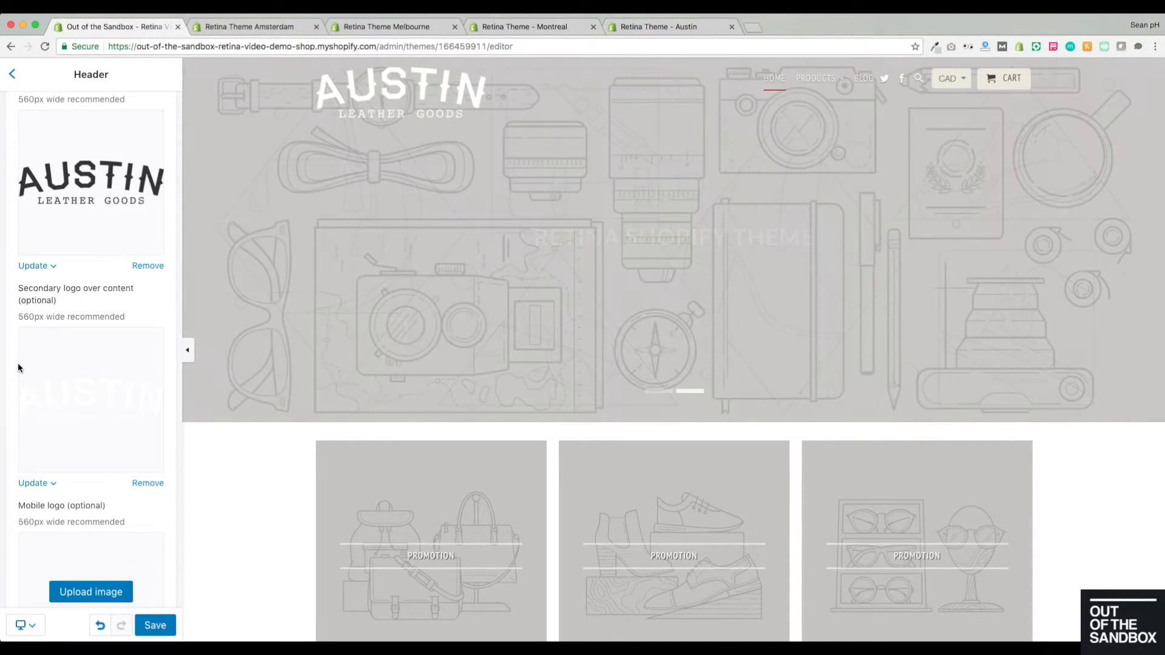
- Check in the storefront preview how the header switches between the white and black logos over different page areas
scroll(31, 346, down, 1)
scroll(32, 346, down, 2)
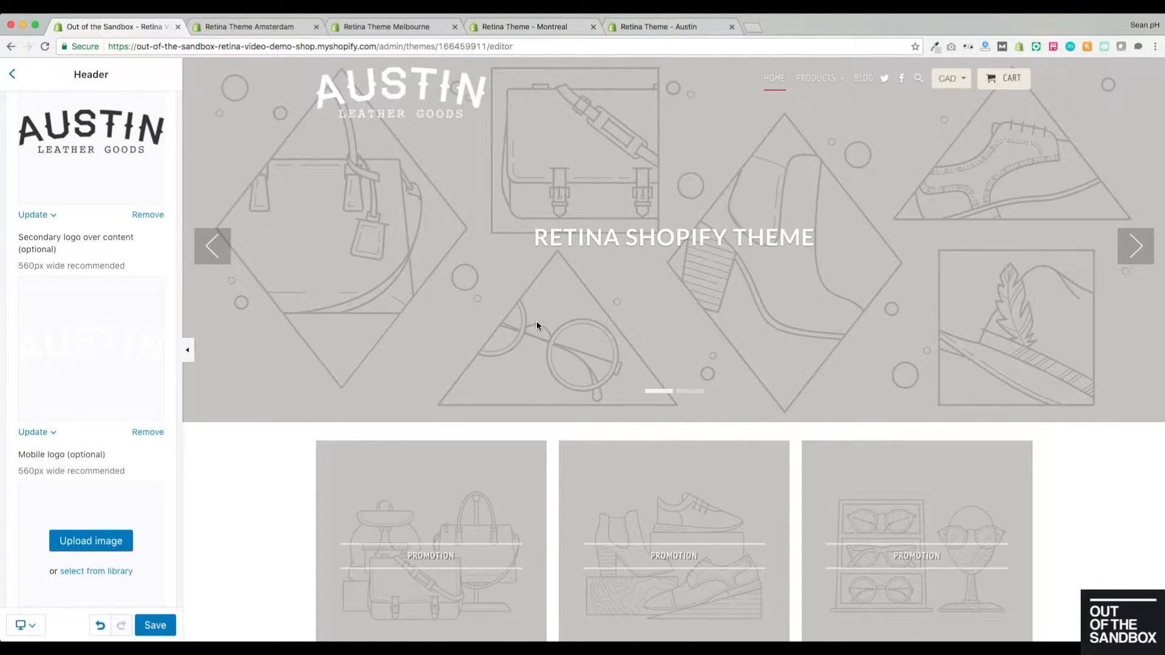
scroll(537, 321, down, 5)
scroll(536, 321, up, 5)
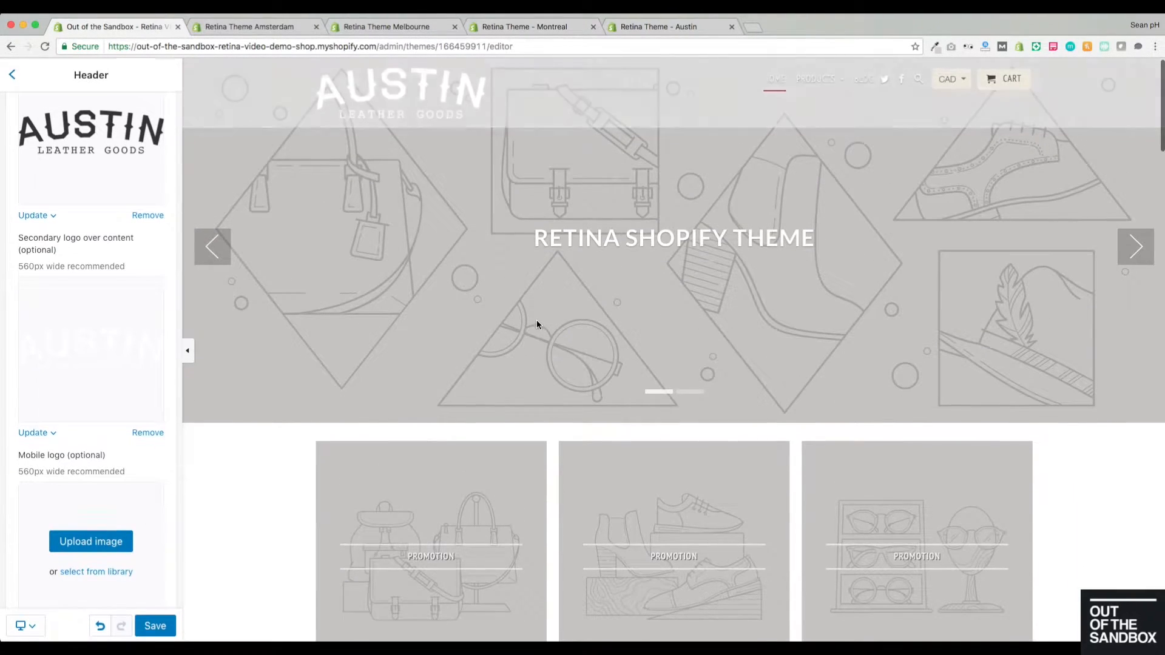
scroll(536, 320, down, 5)
scroll(536, 319, down, 6)
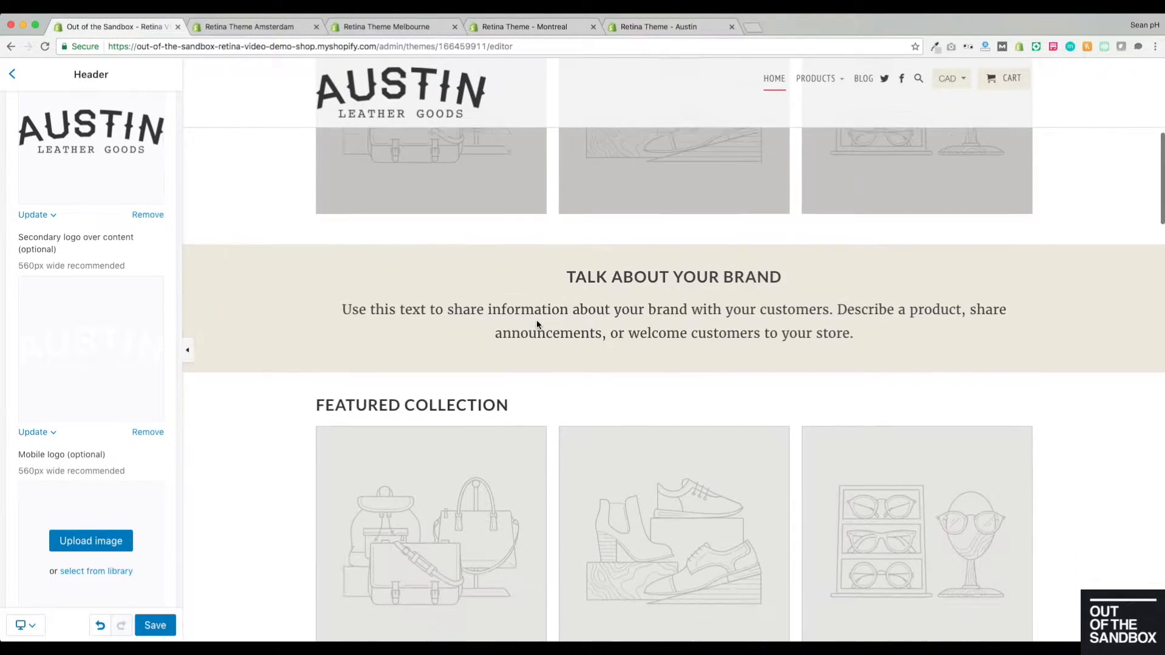
scroll(536, 319, up, 10)
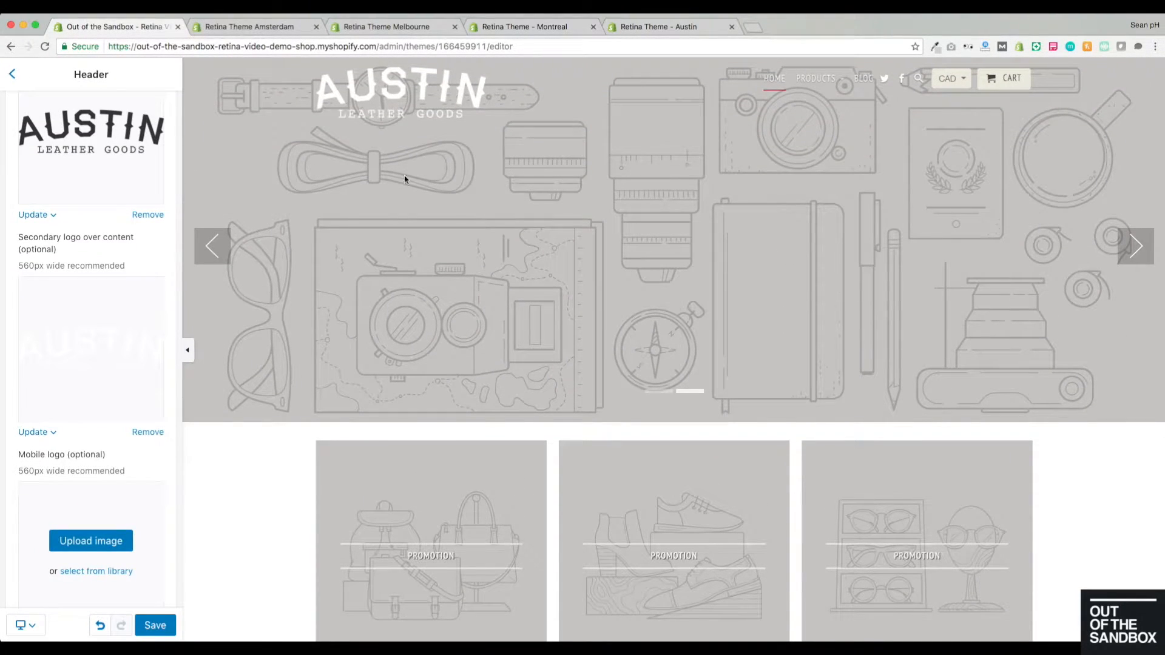
- Review the mobile logo option and preview the store on a small screen before restoring the fit-to-screen view
scroll(65, 395, down, 3)
scroll(66, 394, down, 1)
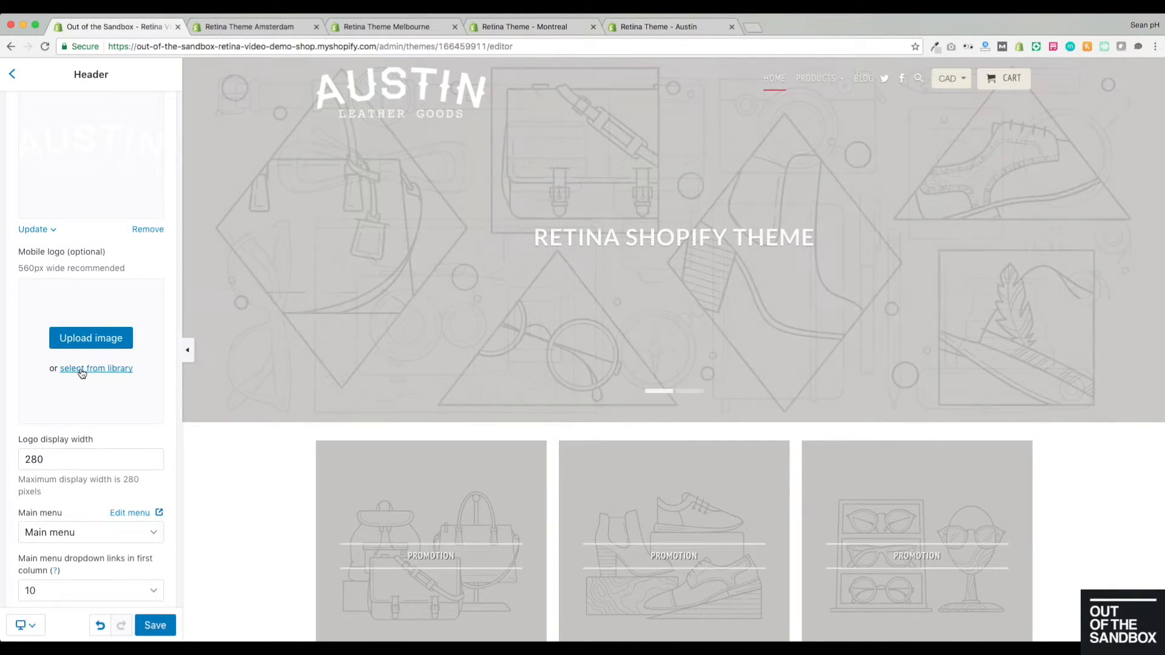
click(31, 633)
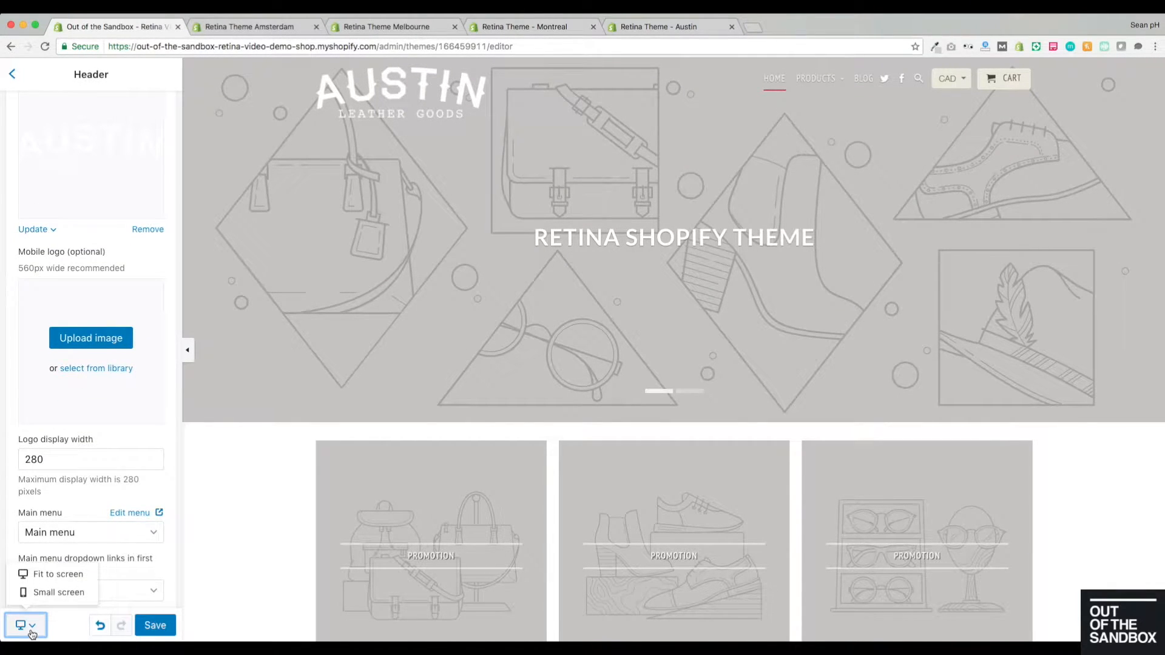
click(58, 593)
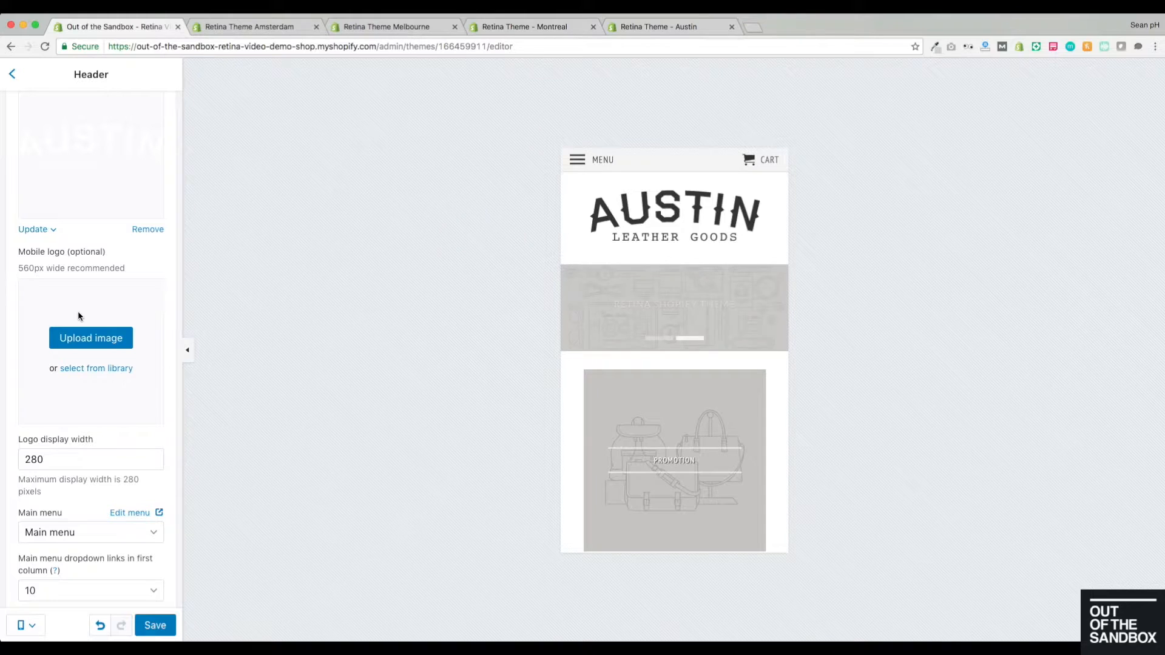
click(27, 625)
click(55, 575)
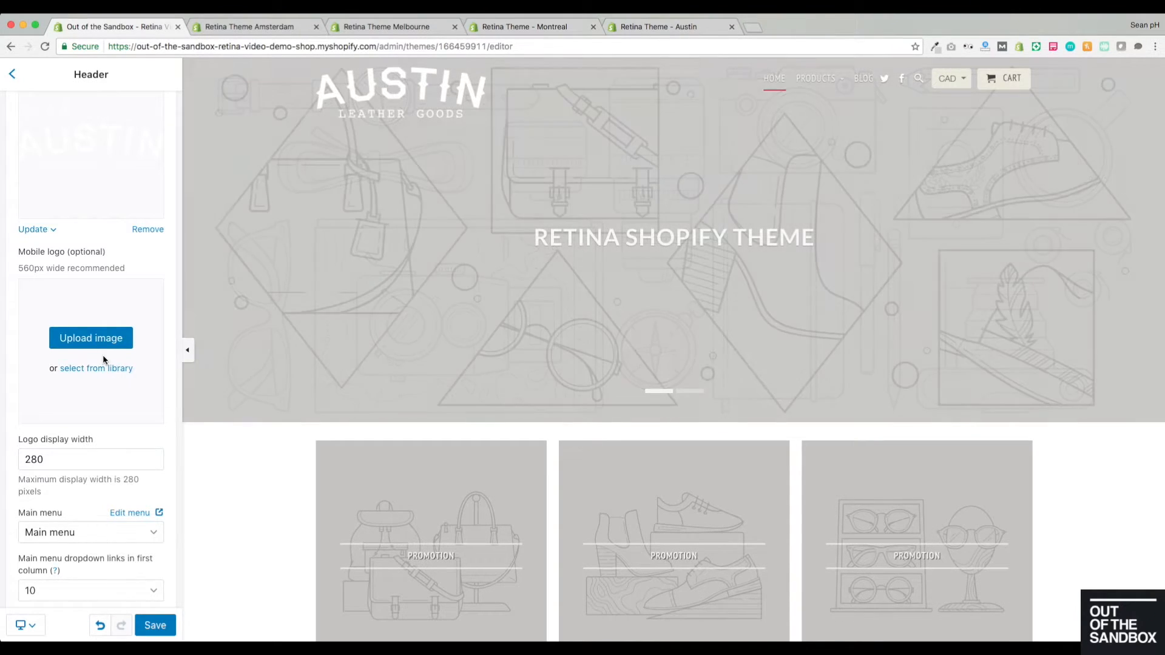
- Set the header's logo display width to 150 pixels
scroll(102, 360, down, 3)
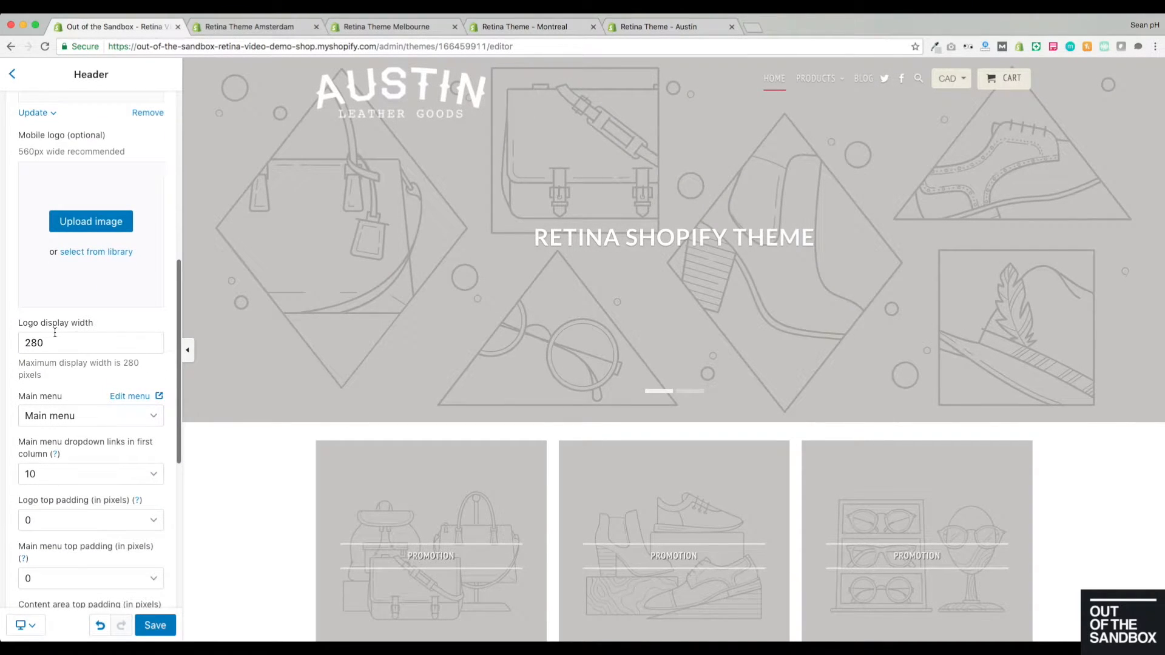
double_click(57, 343)
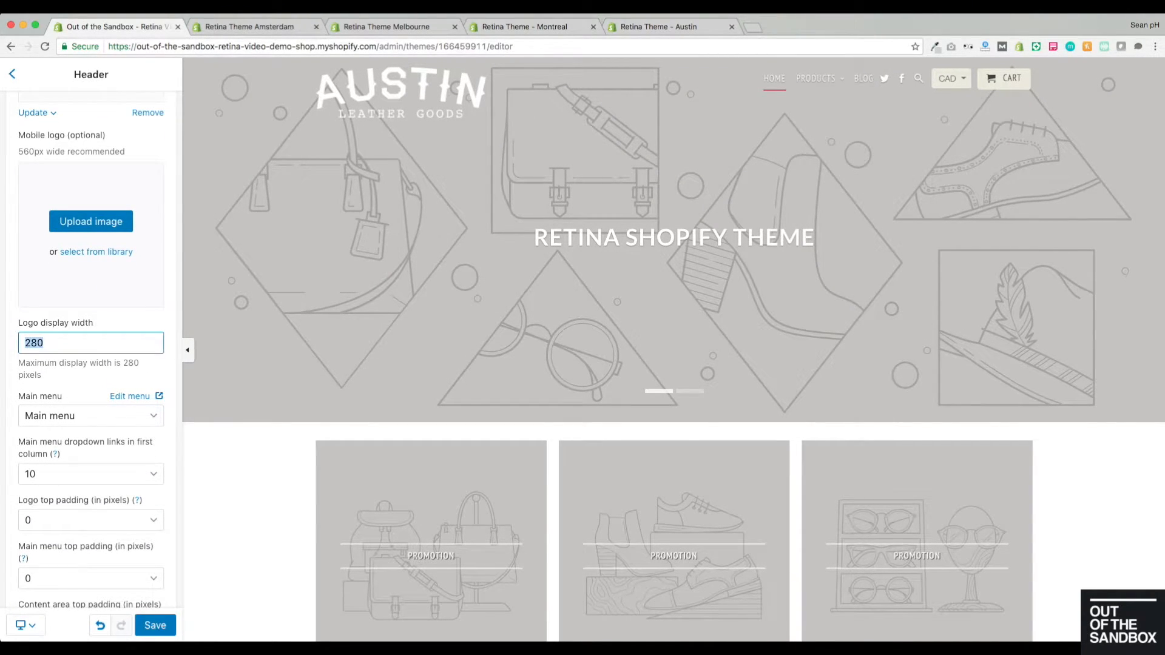
text(150)
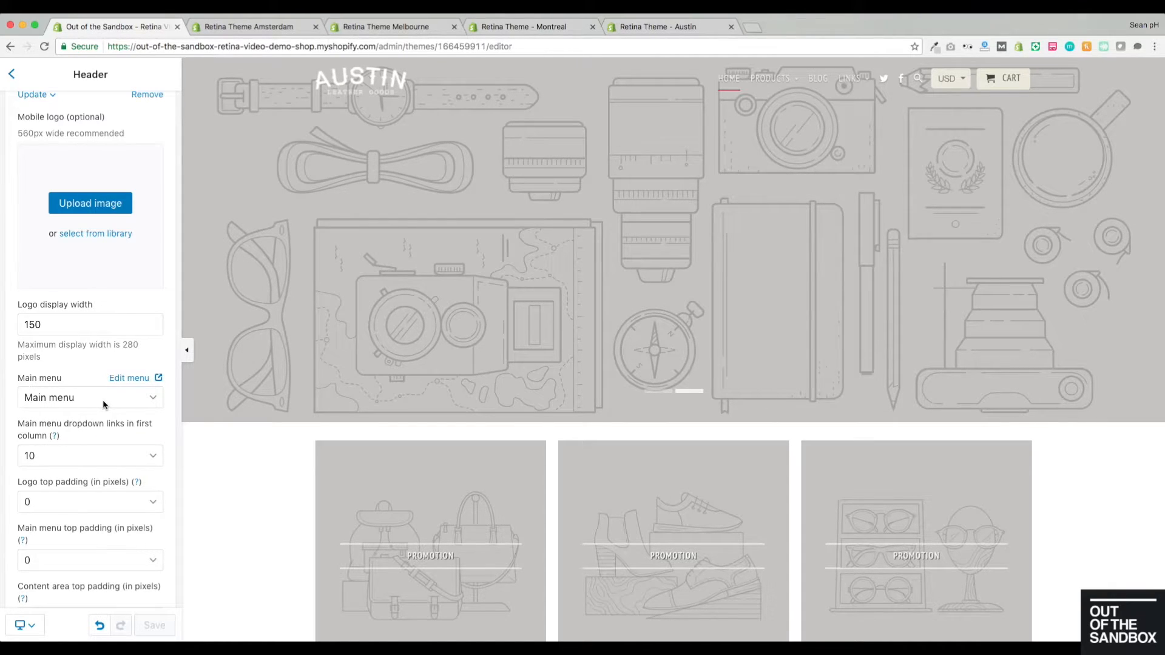
- Review the menus available as the header's main menu and preview the Products and Links drop-downs in the storefront
click(154, 403)
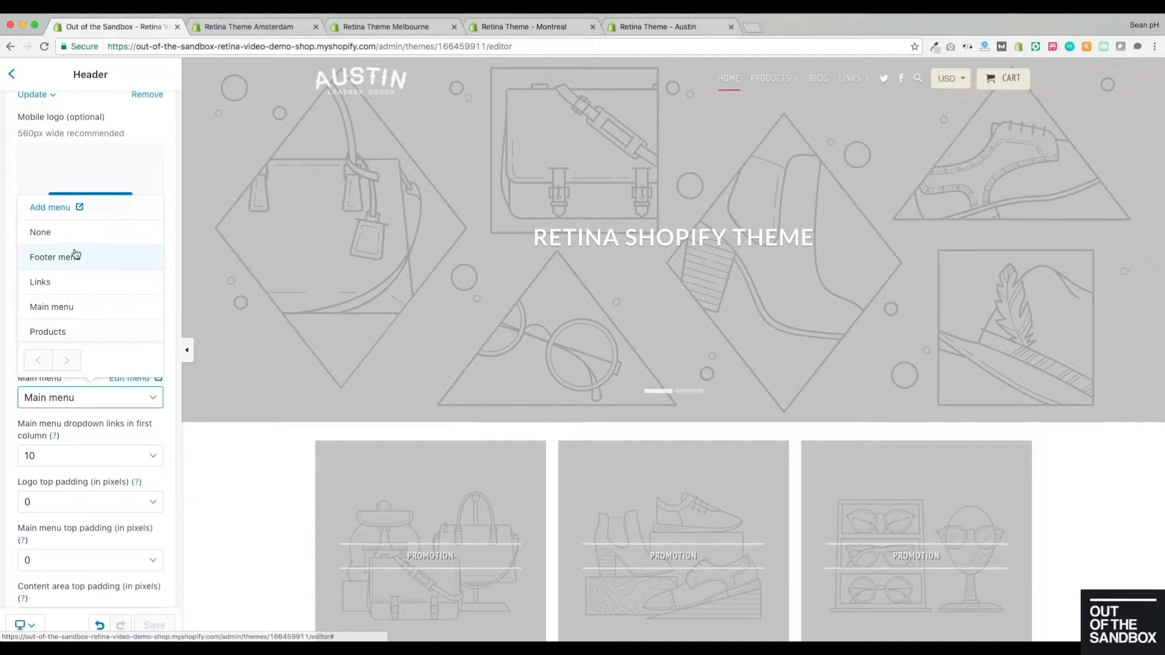
click(12, 415)
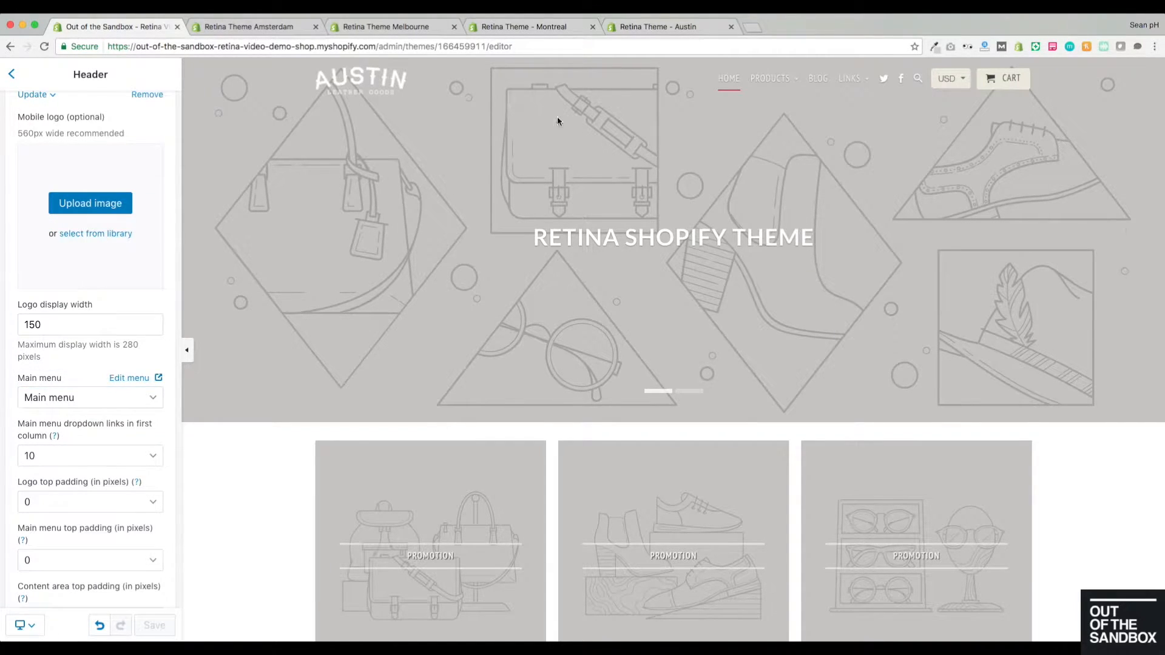
mouse_move(766, 87)
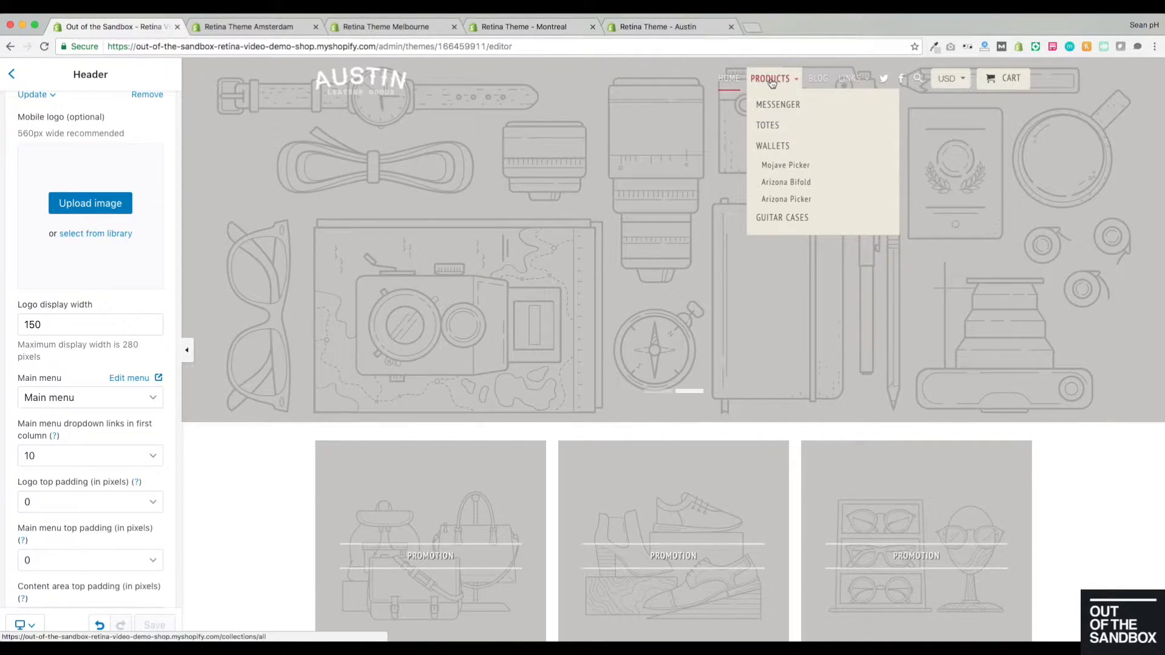
mouse_move(851, 83)
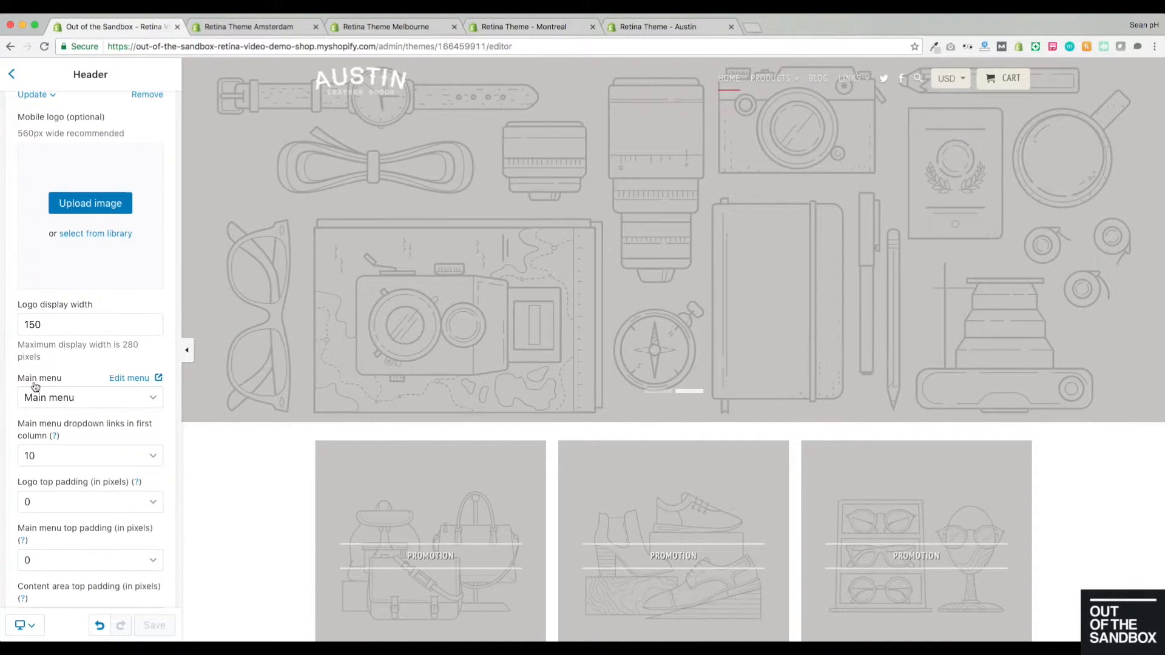
- Open the Main menu for editing from the header settings and examine its Products and Links items
click(123, 379)
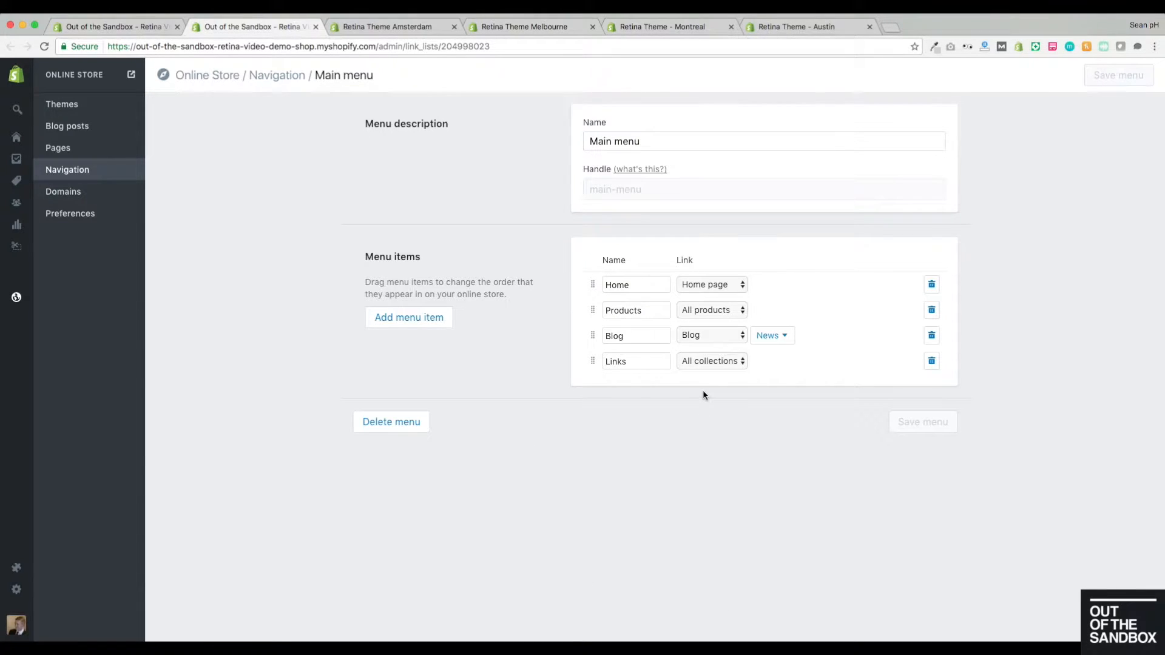
double_click(645, 310)
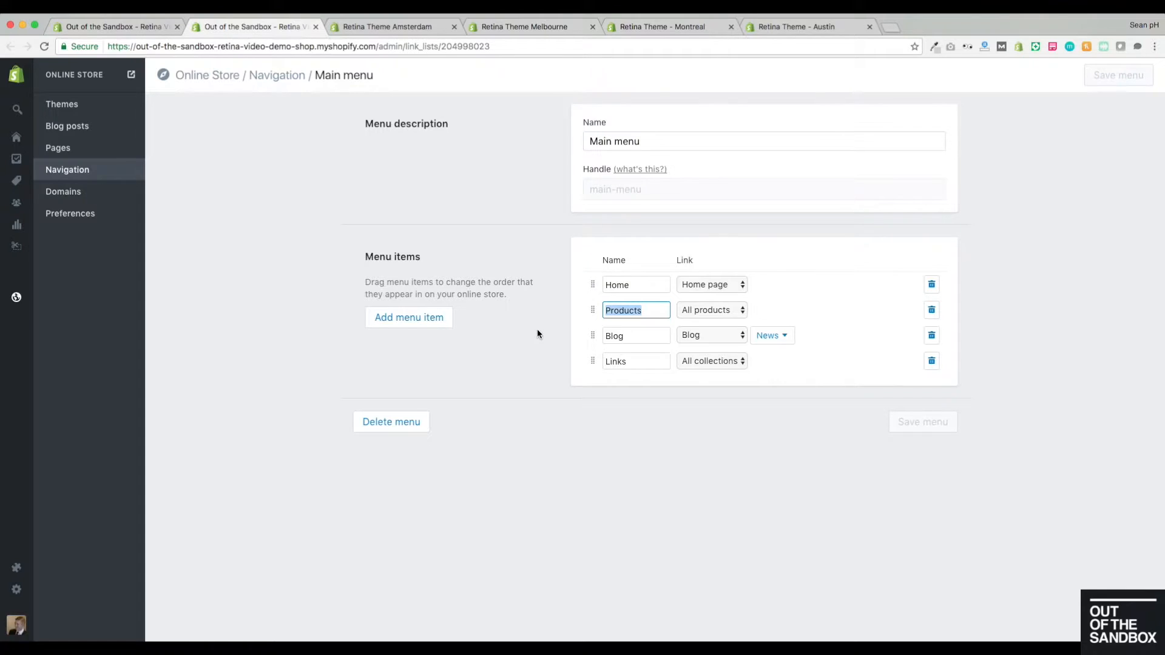
drag(644, 362, 550, 359)
click(533, 370)
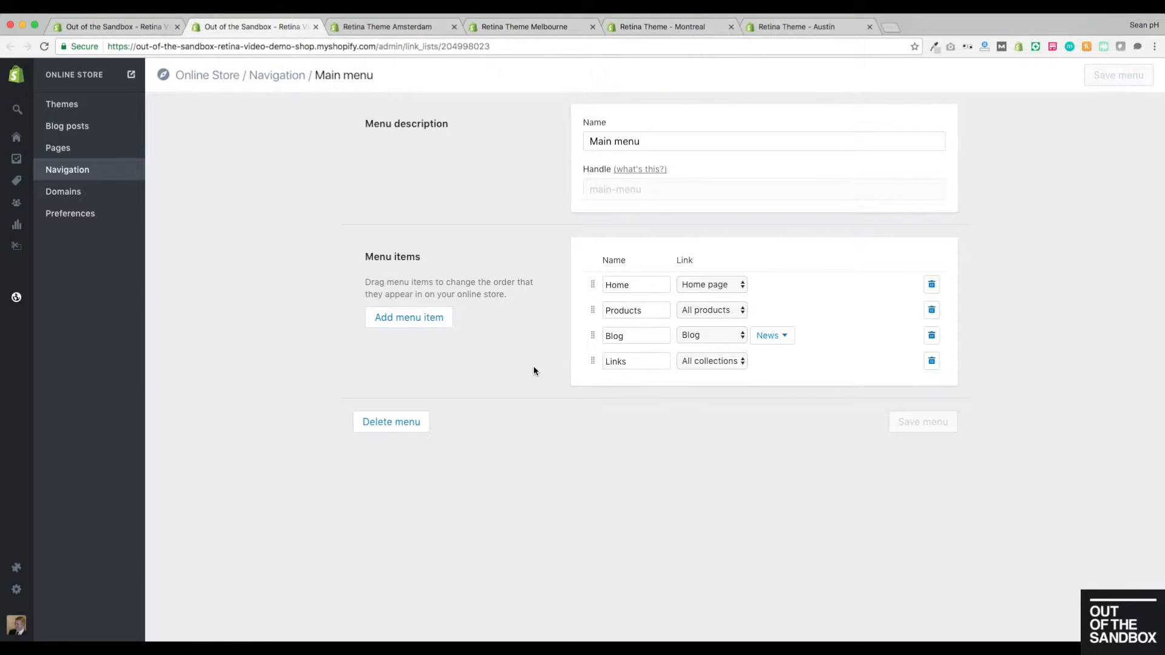
- Examine the store's navigation menus that feed the drop-downs, and compare them with the header's Products menu in the theme editor preview
click(67, 170)
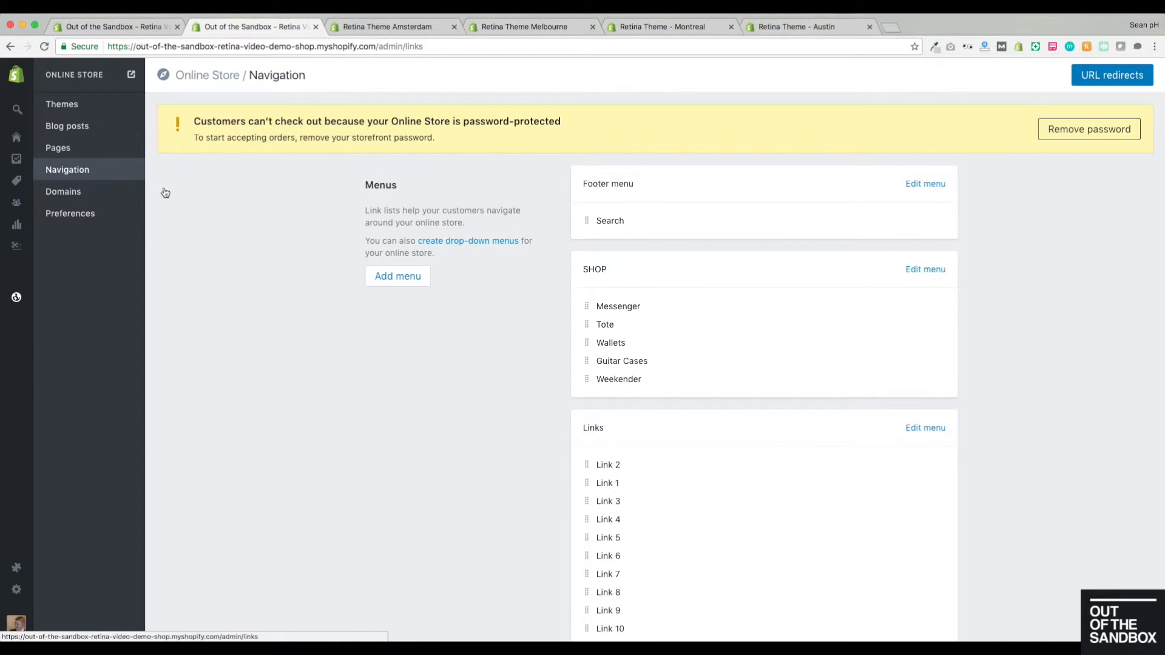
scroll(302, 305, down, 5)
scroll(302, 305, up, 1)
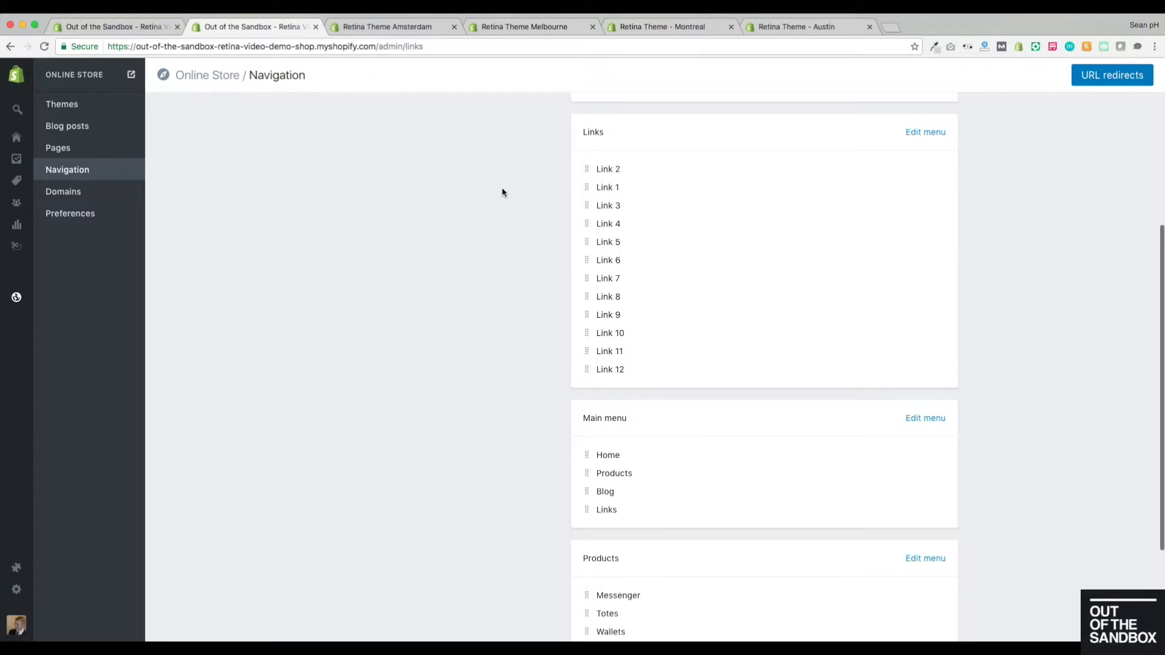
scroll(502, 191, down, 3)
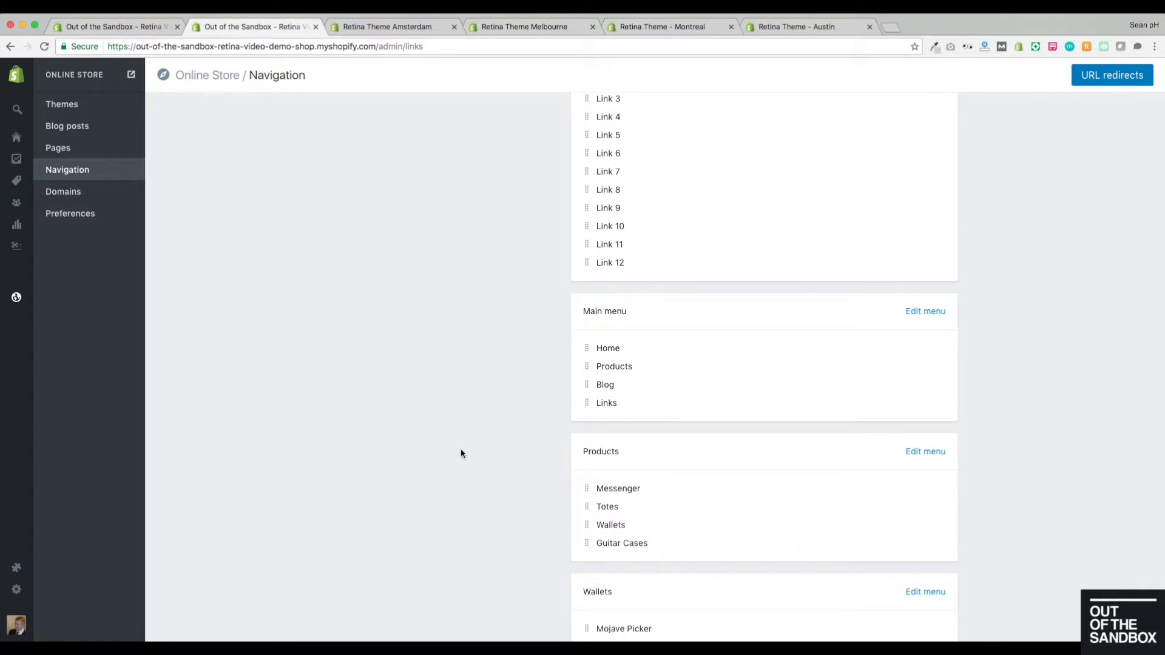
scroll(460, 453, down, 2)
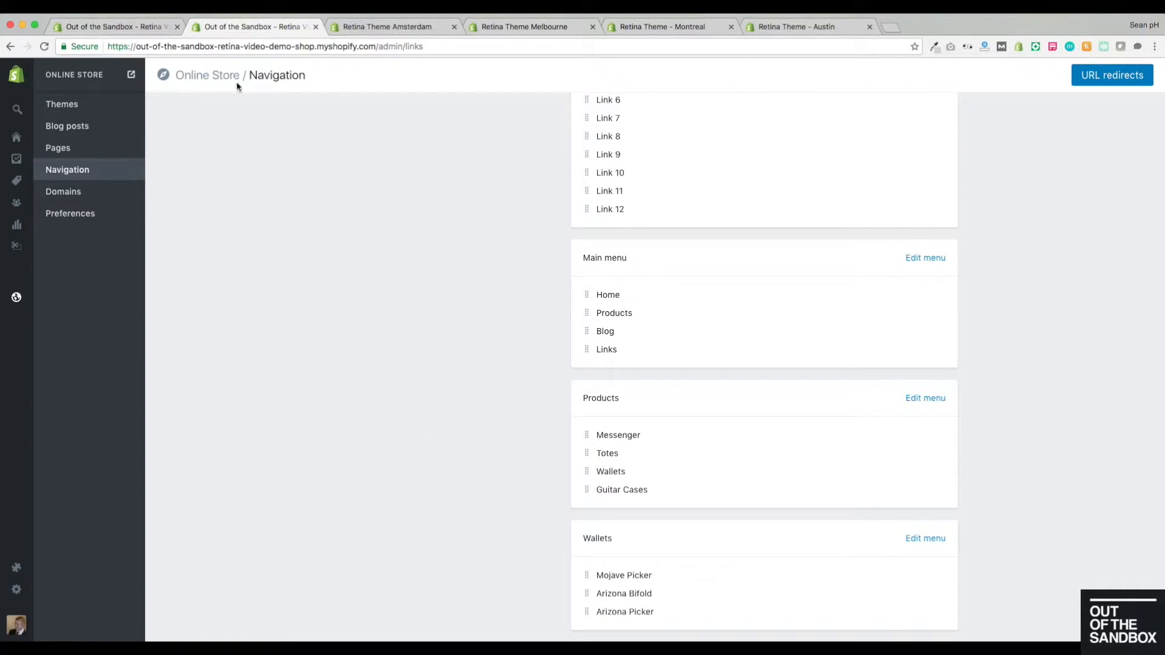
click(143, 28)
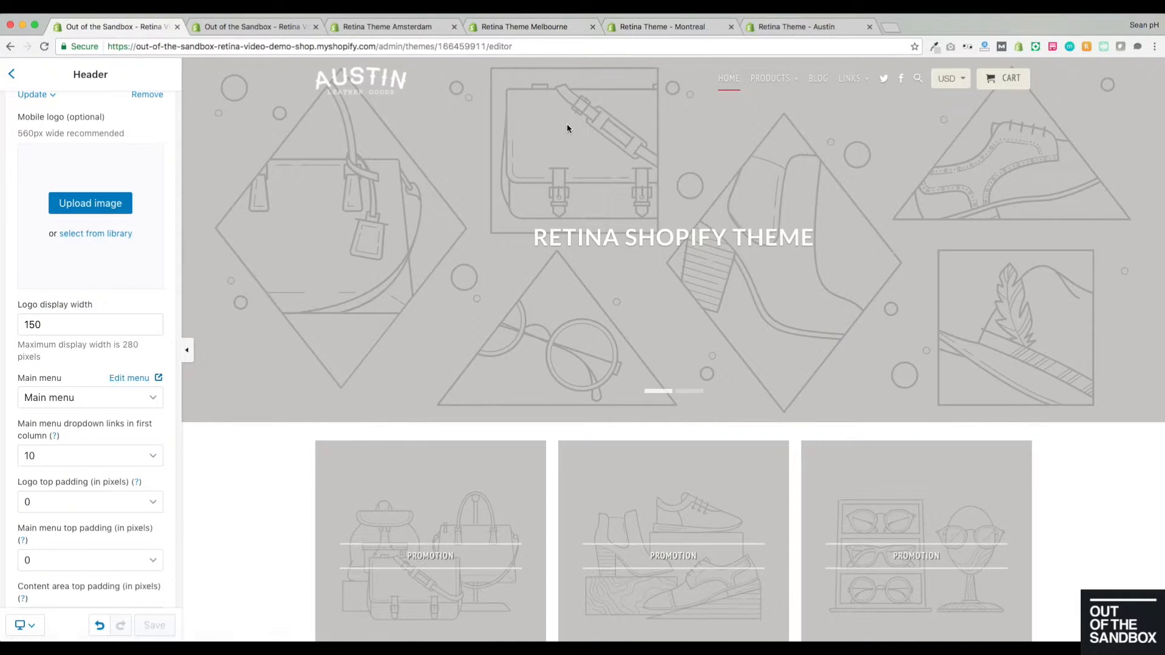
mouse_move(761, 80)
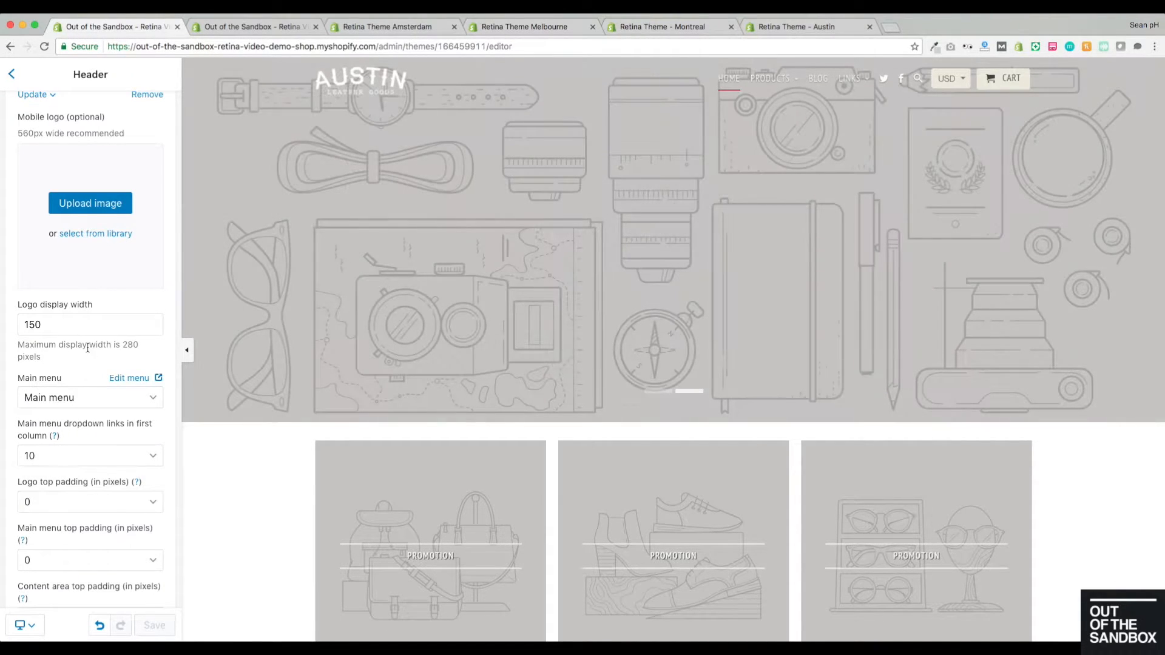
- Set the main menu dropdown links in first column to 6 and check the Links drop-down in the preview
scroll(88, 357, down, 1)
scroll(89, 341, down, 1)
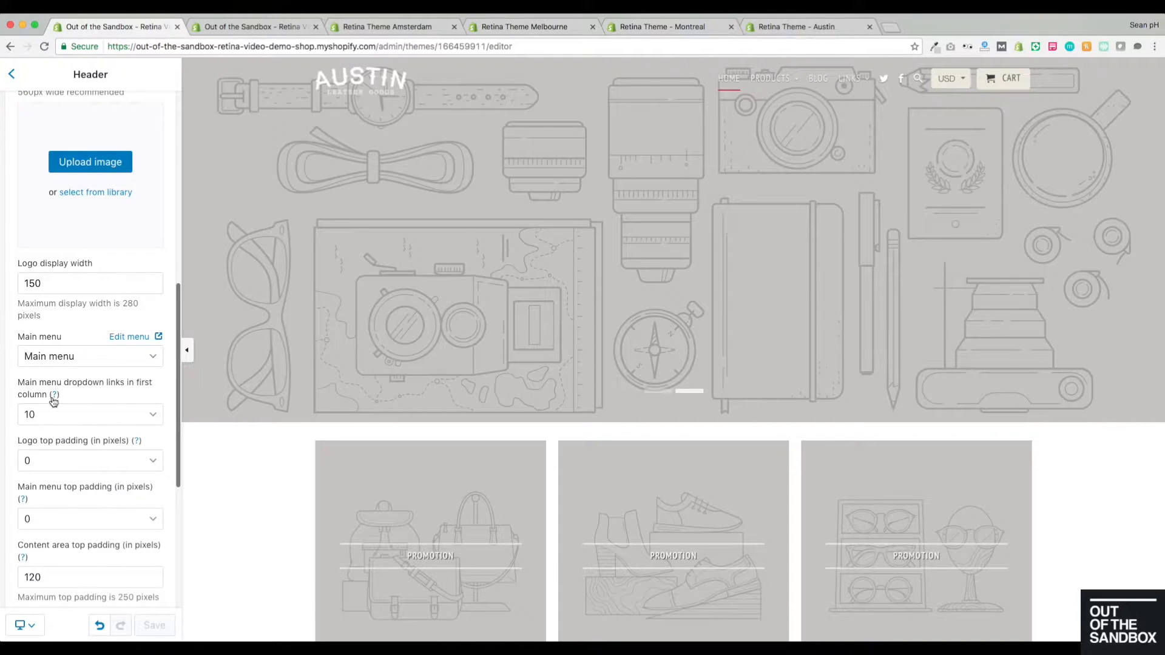
click(149, 413)
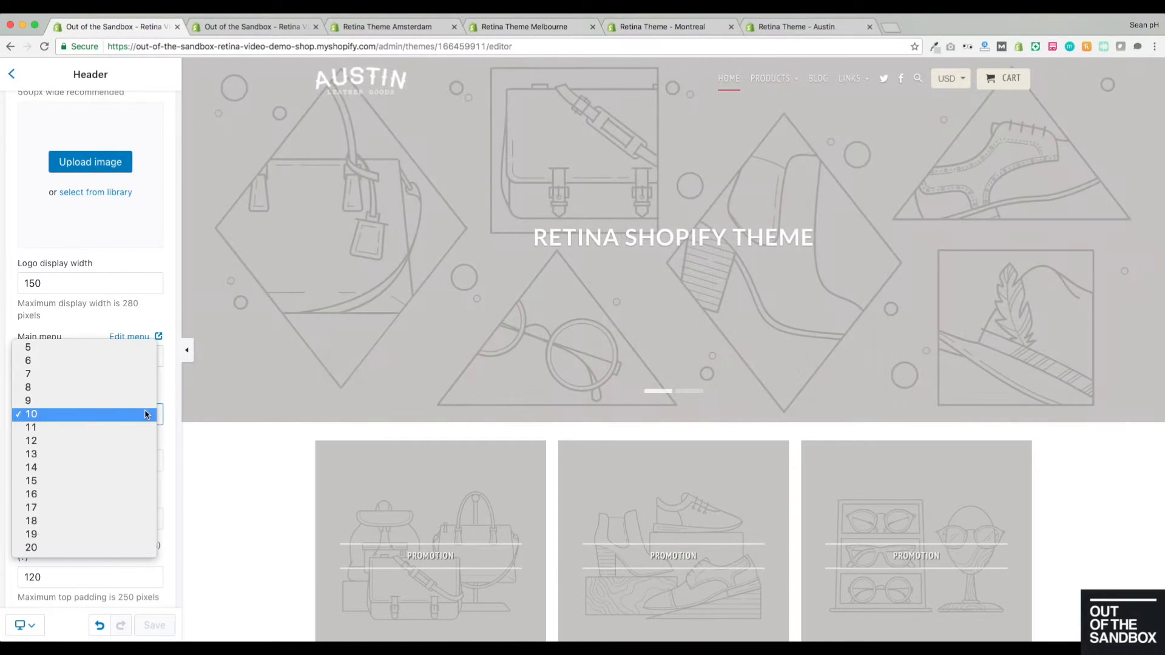
click(170, 390)
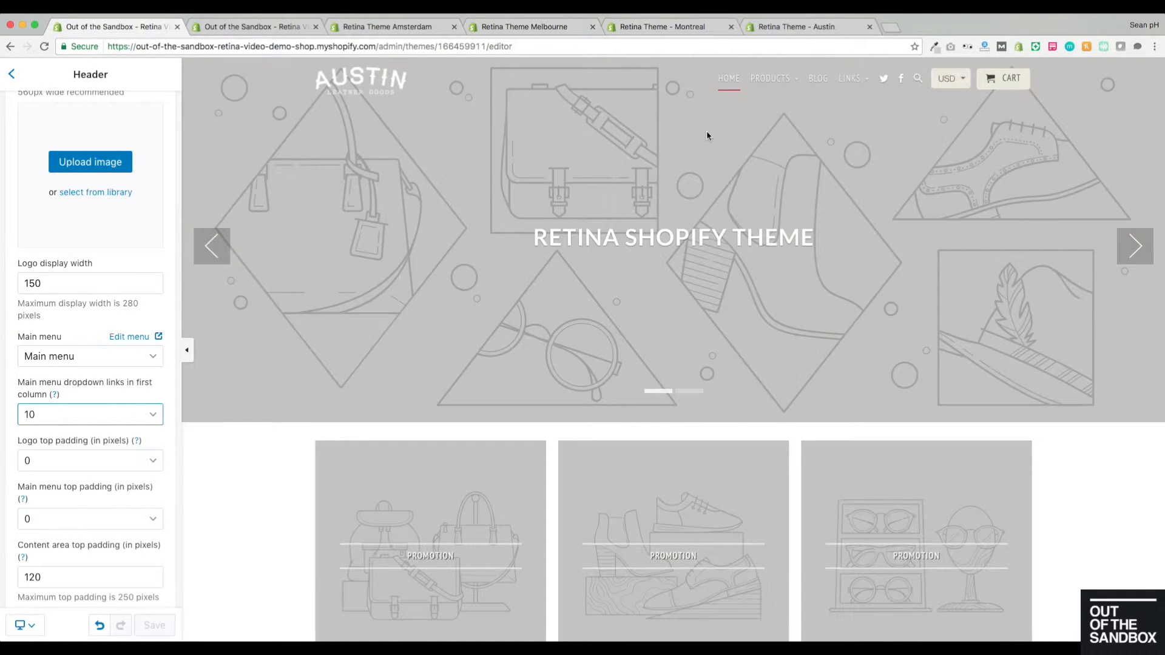
mouse_move(859, 79)
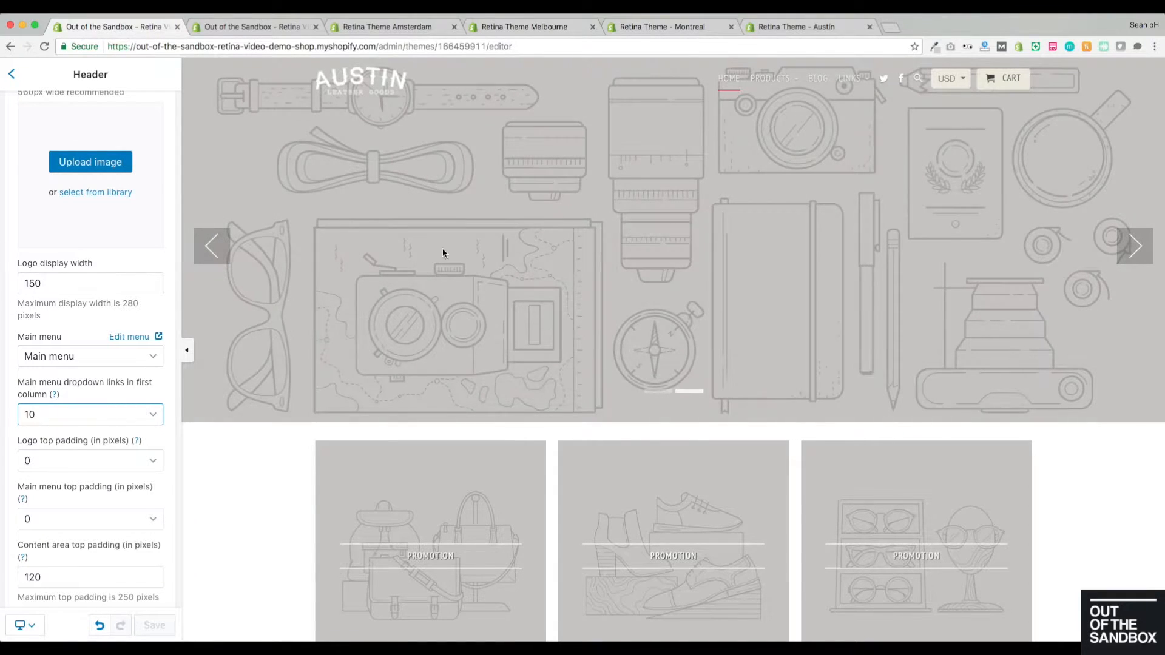
click(90, 414)
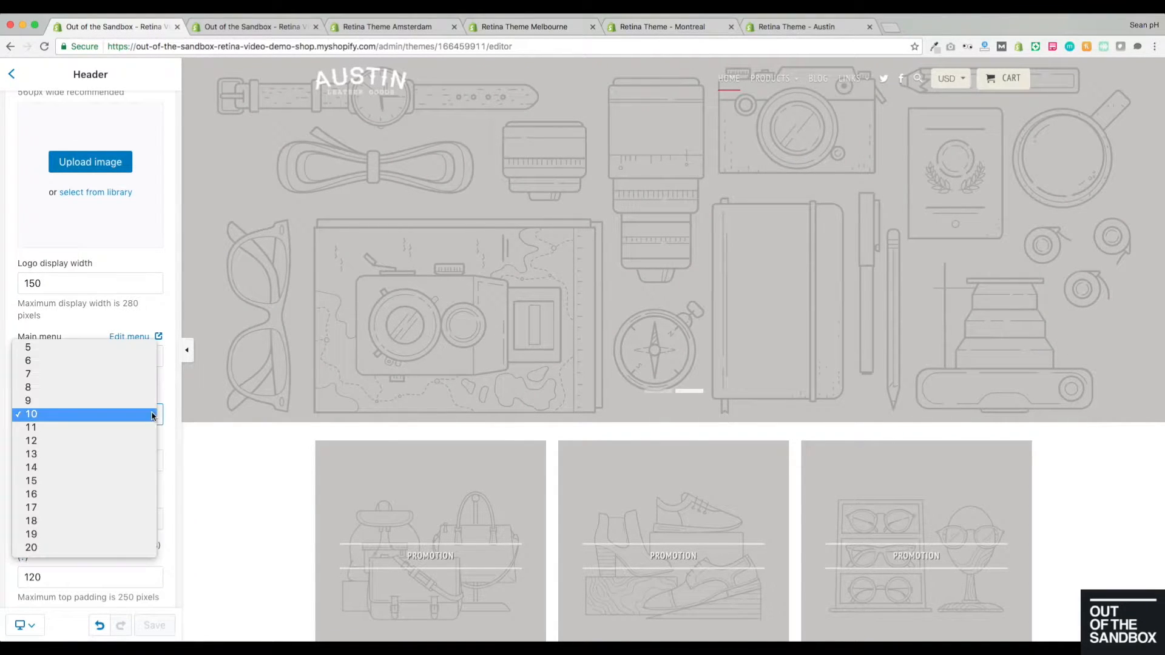
click(53, 360)
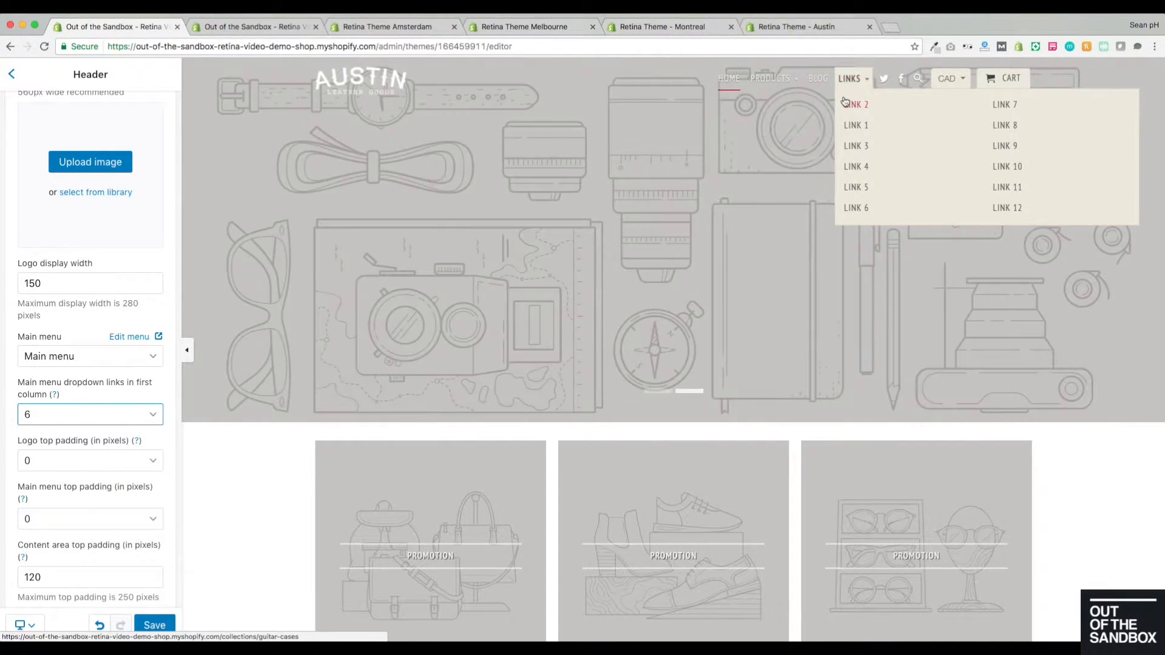
- Set the header's logo top padding to 6 pixels and the main menu top padding to 3 pixels
scroll(100, 405, down, 2)
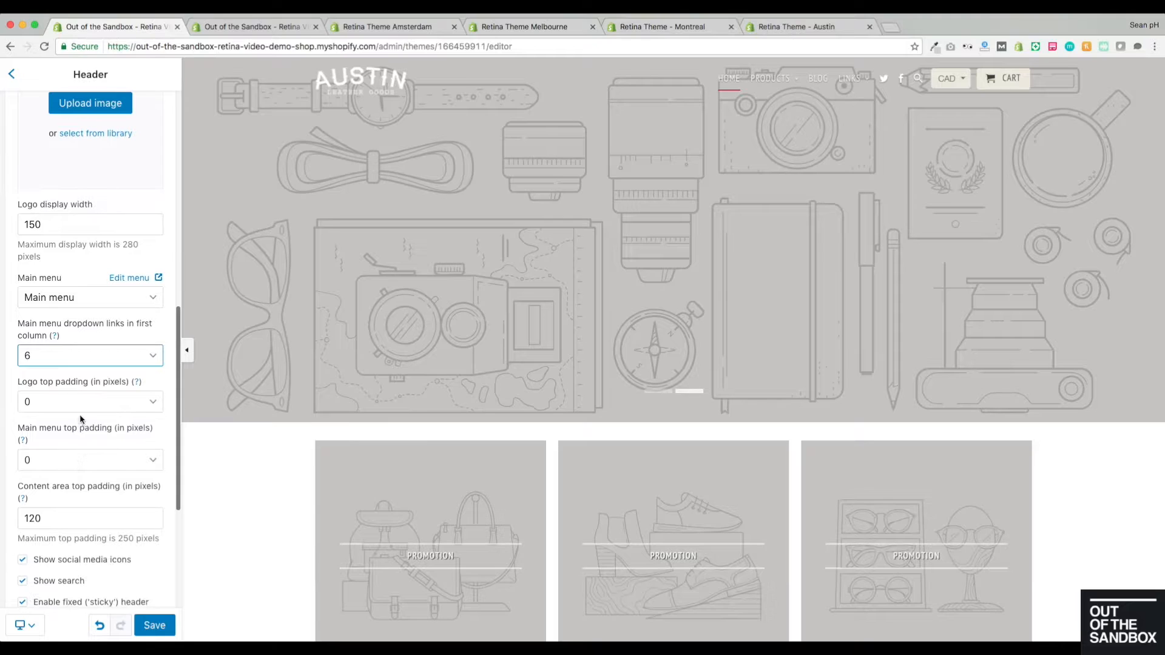
click(101, 406)
click(90, 483)
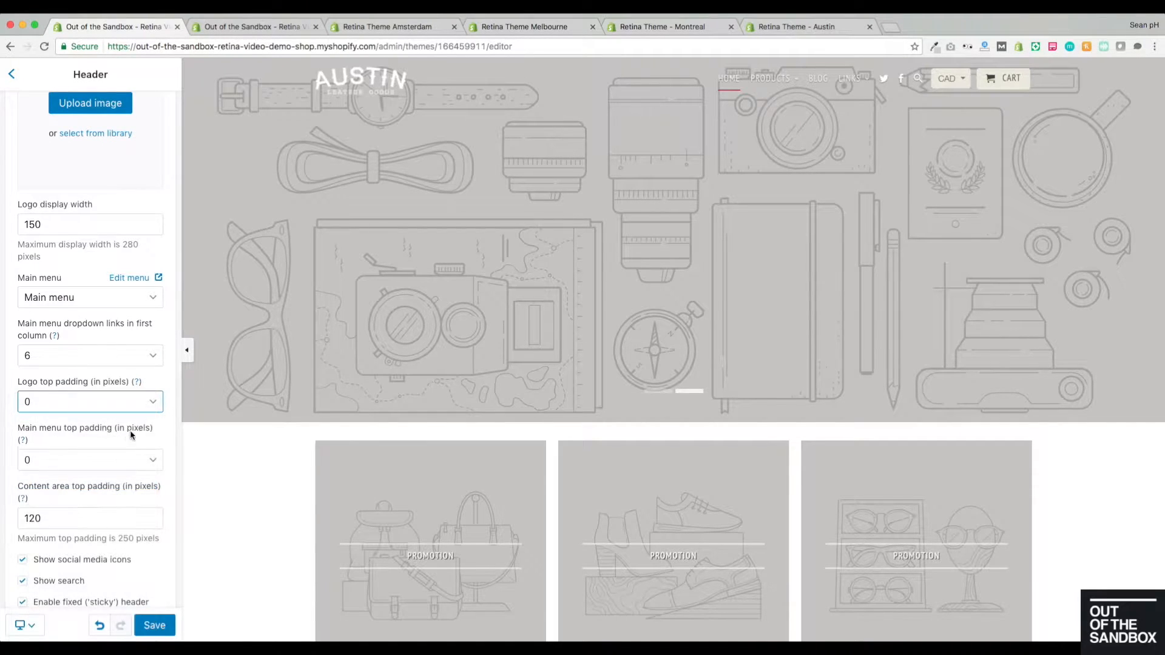
click(122, 469)
click(96, 500)
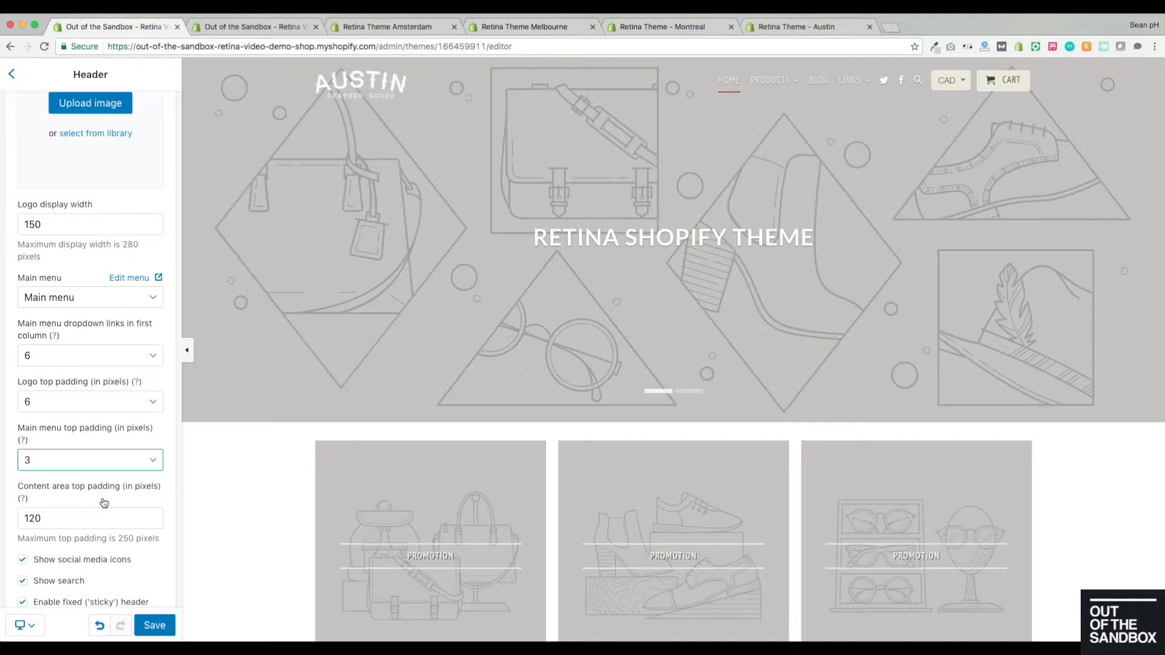
- Review the header's content area top padding setting without editing its value
scroll(98, 441, down, 4)
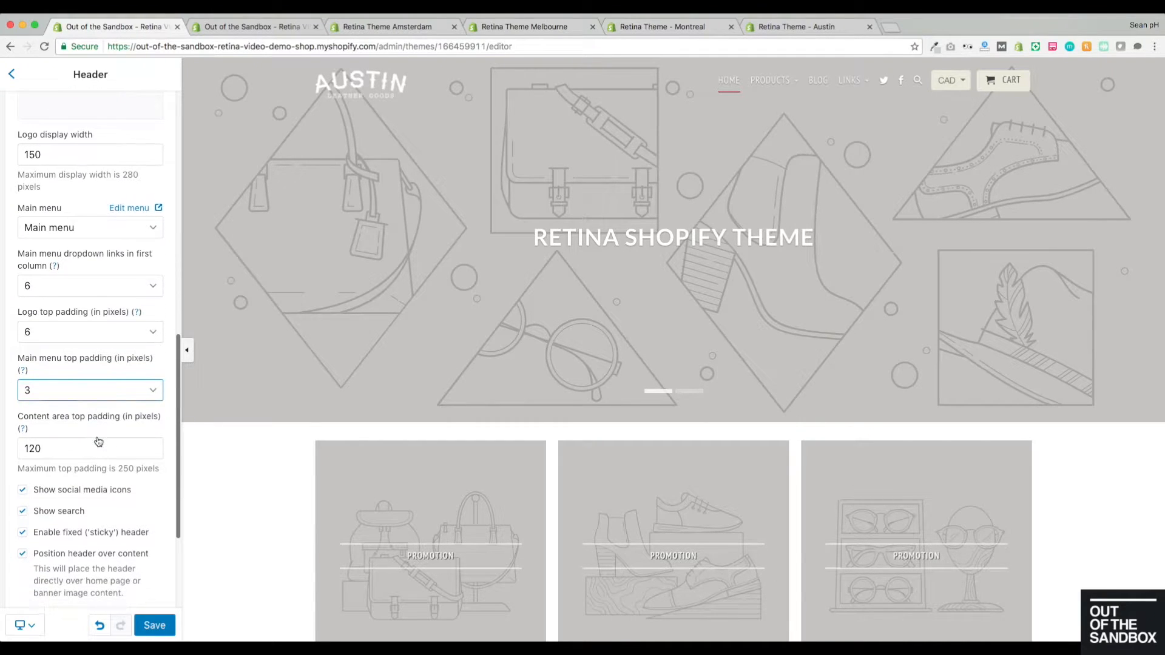
double_click(62, 412)
click(61, 412)
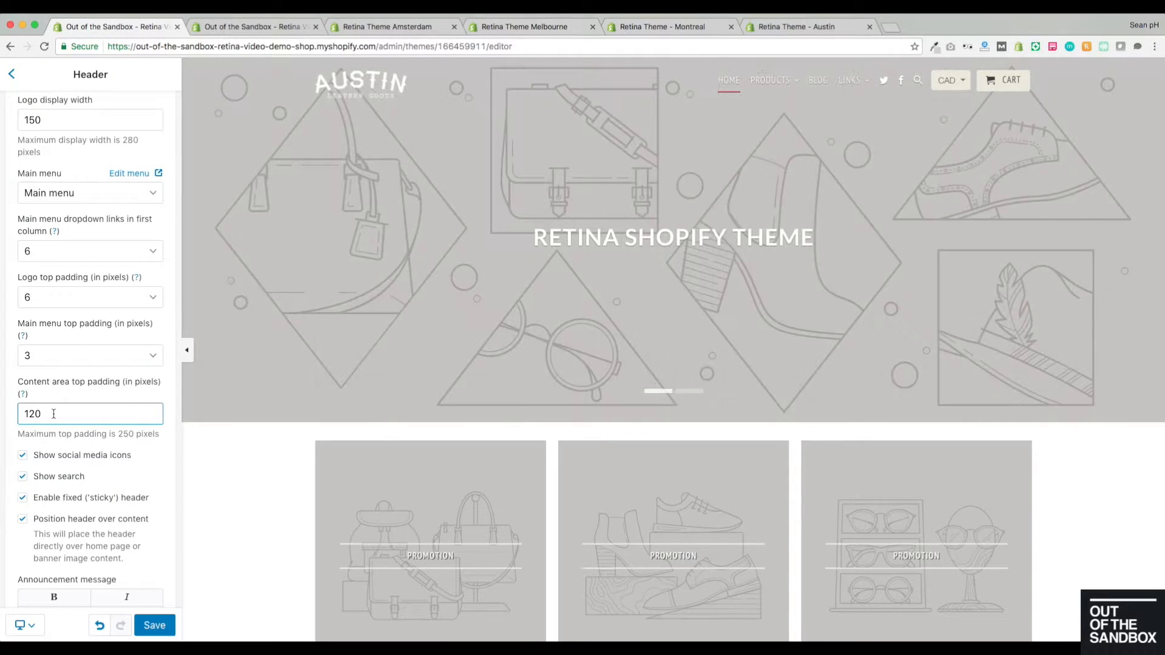
scroll(52, 412, down, 2)
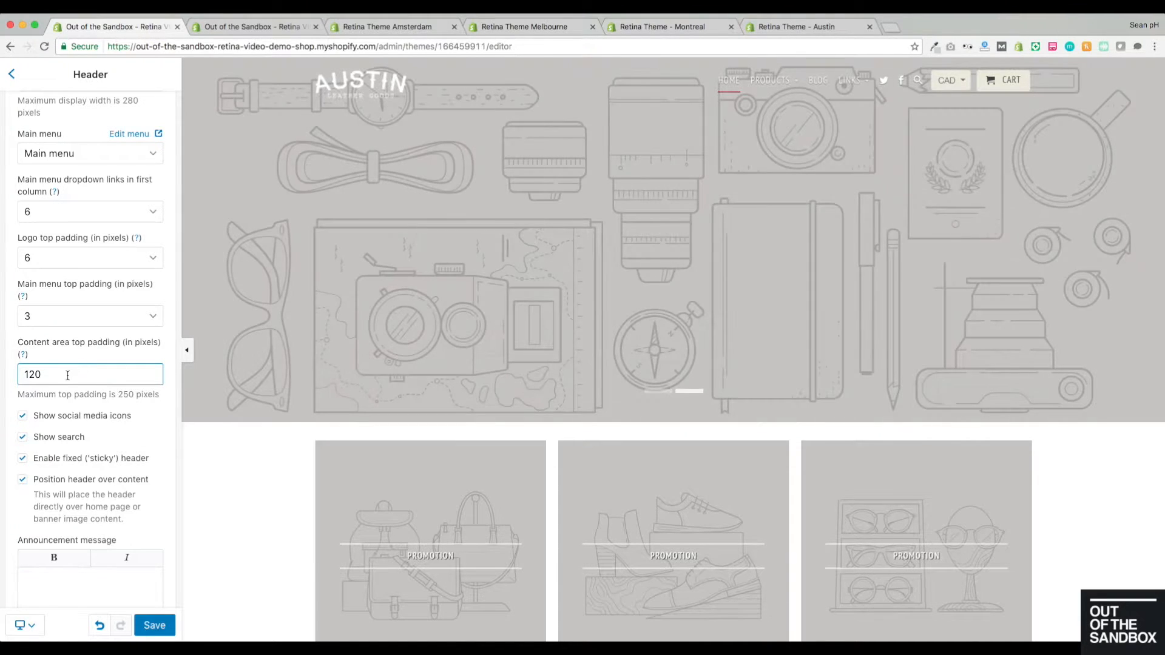
drag(47, 384, 28, 373)
click(59, 374)
scroll(61, 374, down, 1)
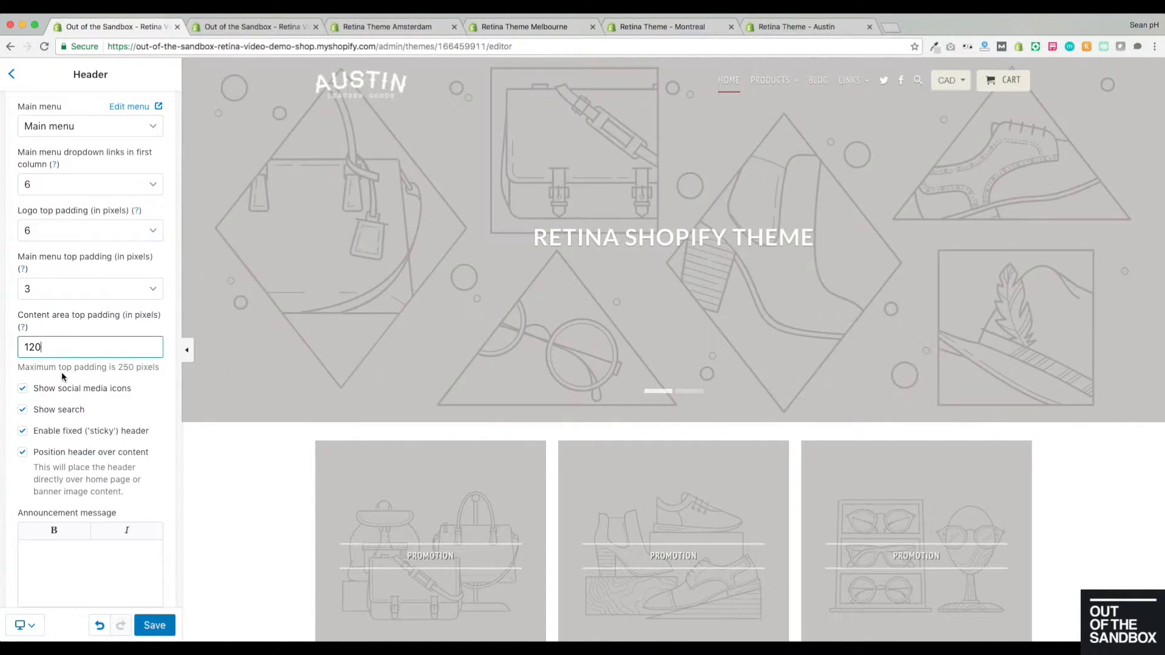
- Try turning the header's social media icons and search off, and restore both options
scroll(72, 396, down, 1)
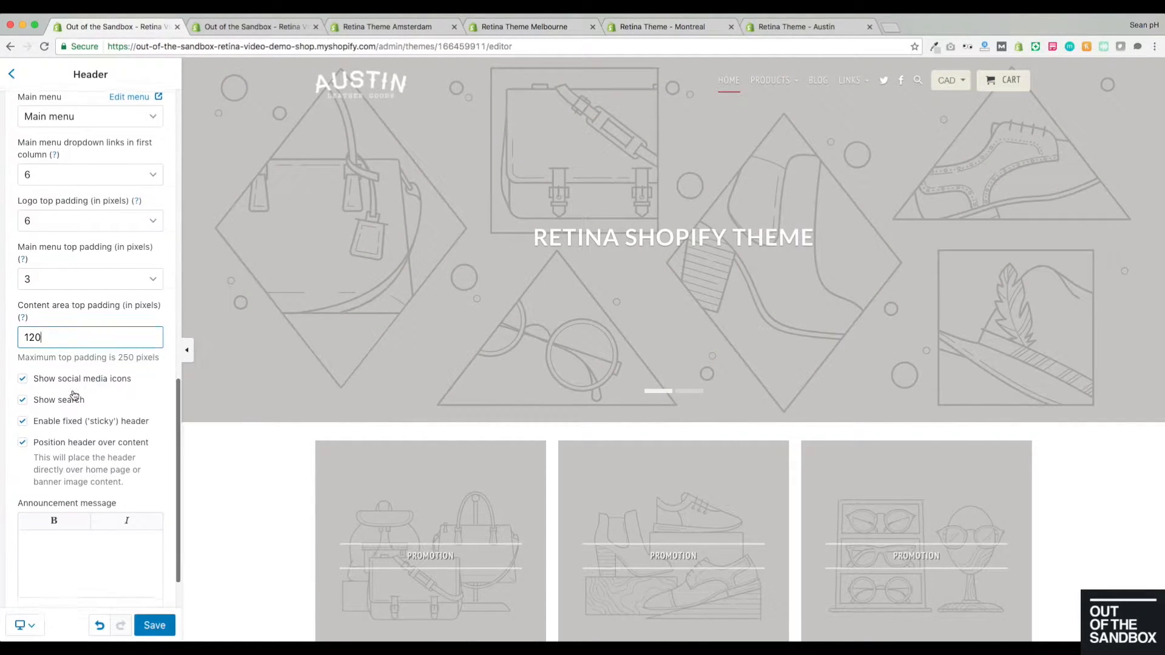
scroll(73, 390, down, 2)
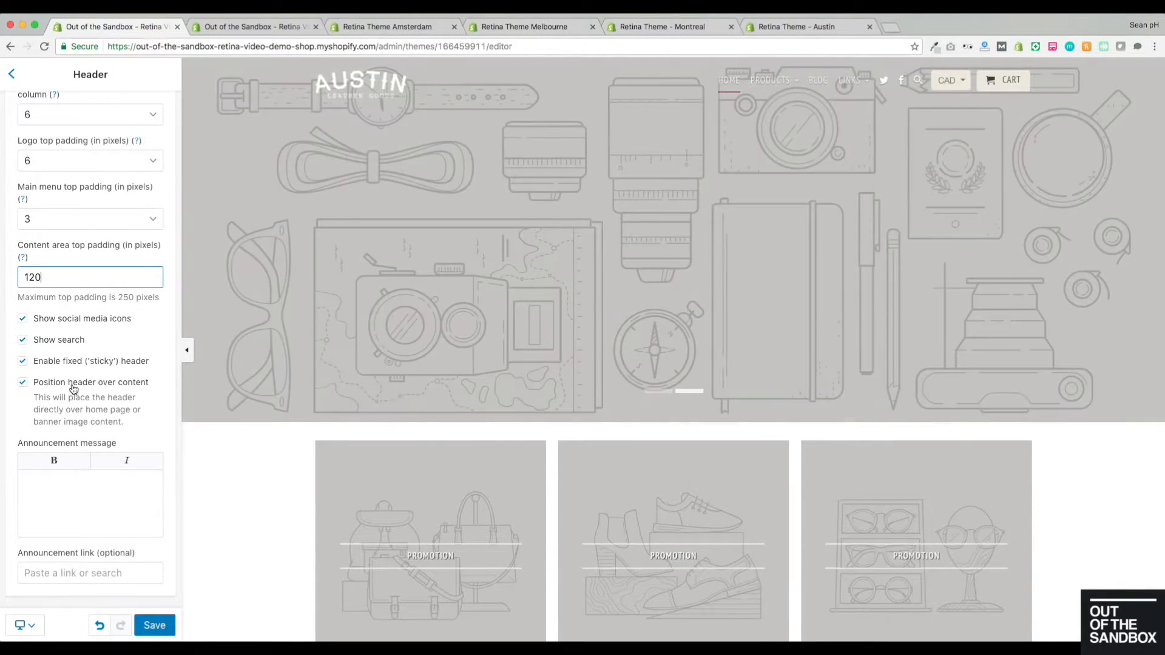
click(58, 321)
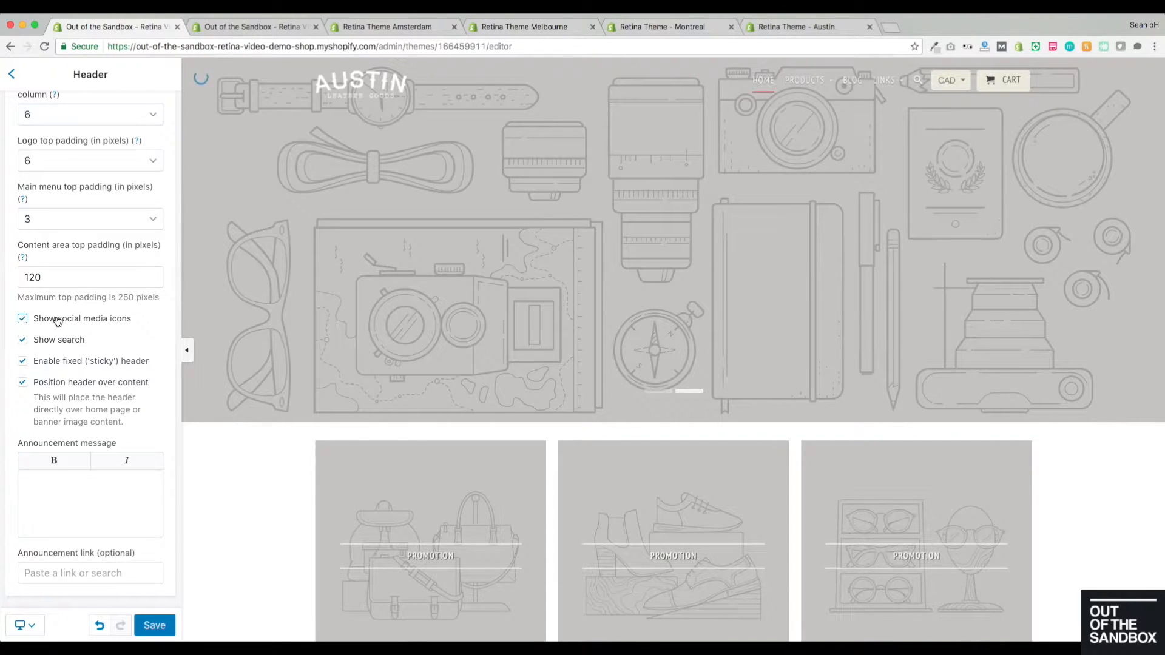
click(64, 341)
click(63, 341)
click(63, 341)
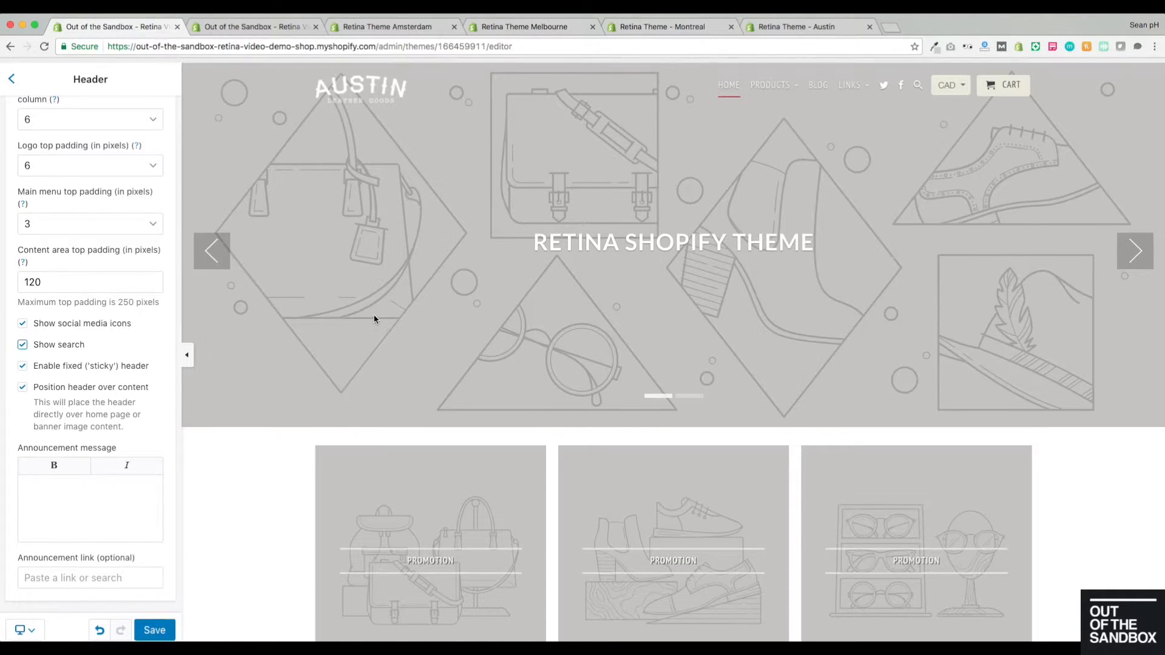
- Check in the storefront preview how the fixed header behaves along the home page
scroll(382, 315, down, 5)
scroll(408, 299, down, 8)
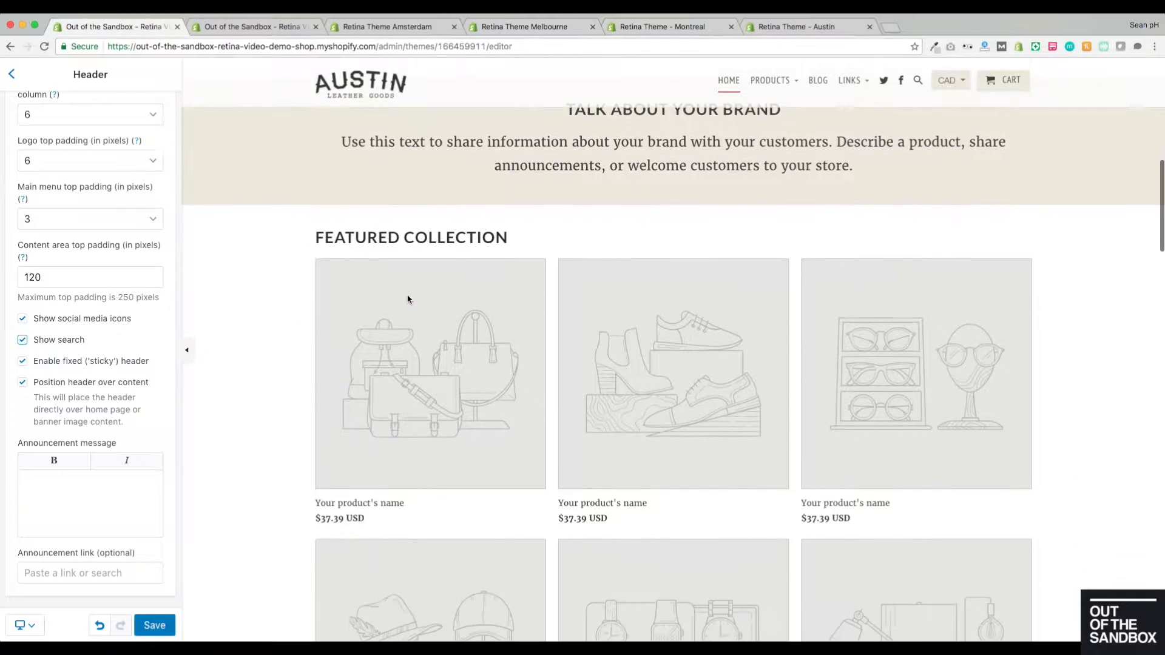
scroll(407, 298, up, 4)
scroll(407, 298, up, 5)
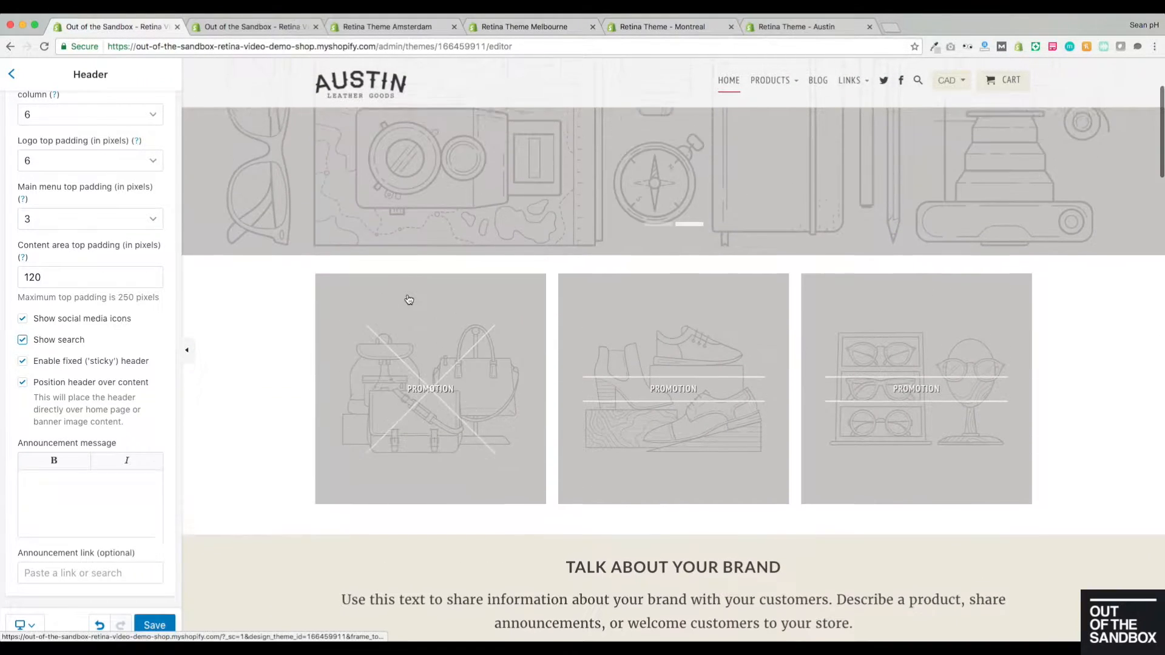
scroll(408, 300, up, 4)
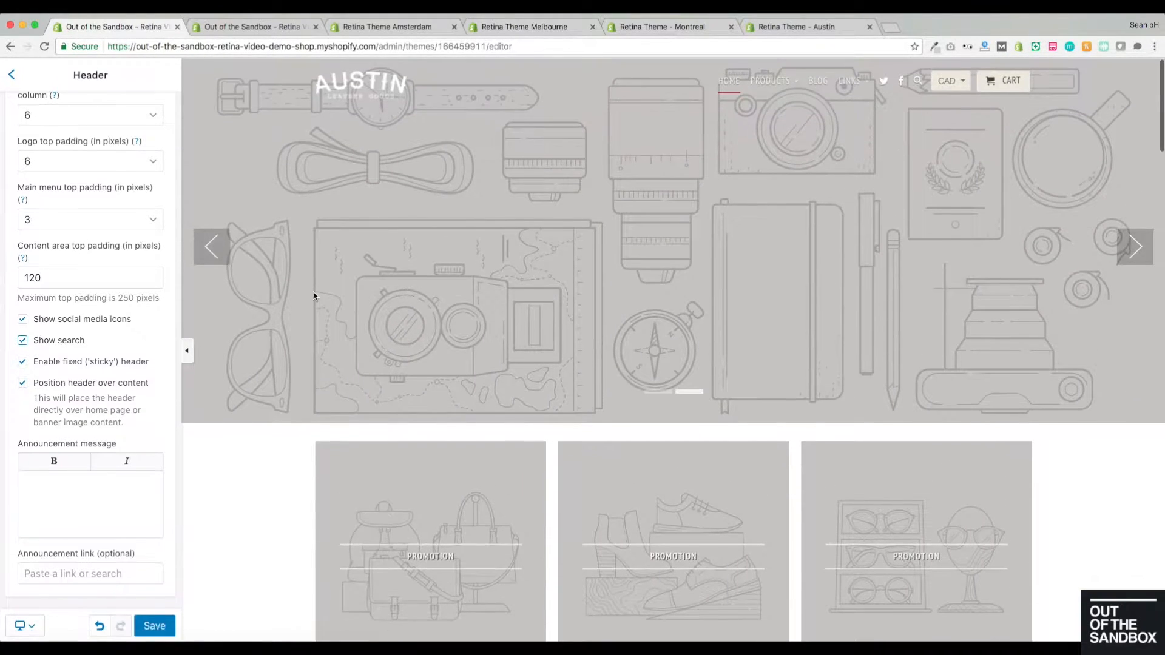
- Try the home page preview with the fixed ('sticky') header disabled, and re-enable the option
click(50, 364)
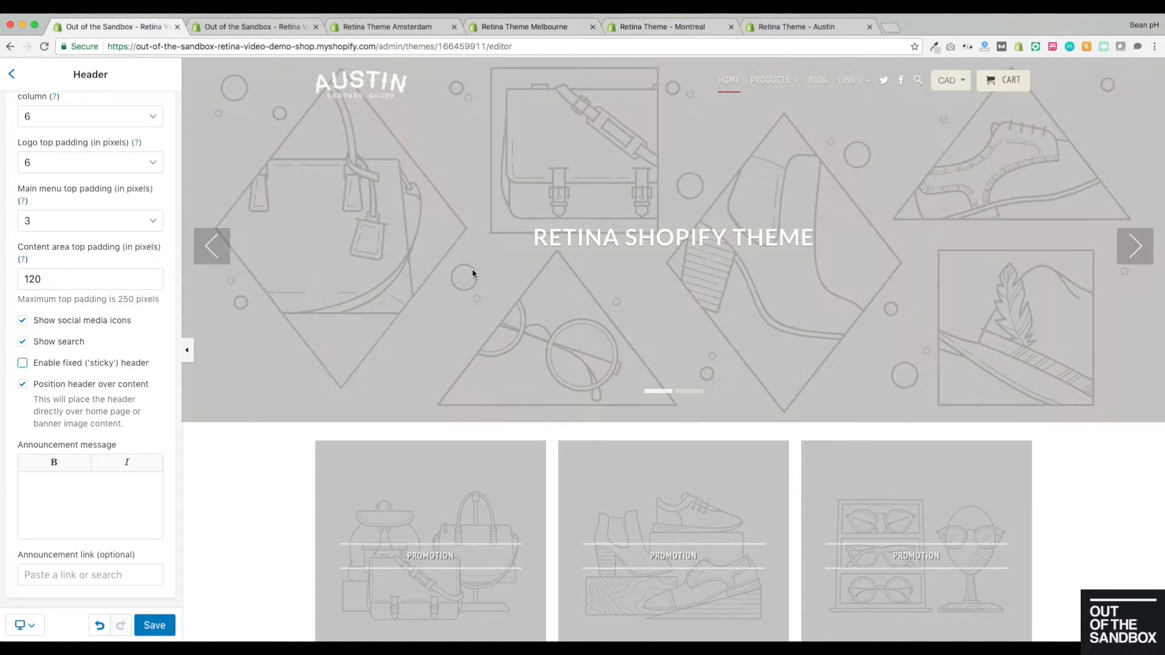
scroll(472, 268, down, 6)
scroll(472, 273, up, 8)
scroll(81, 387, up, 1)
click(41, 377)
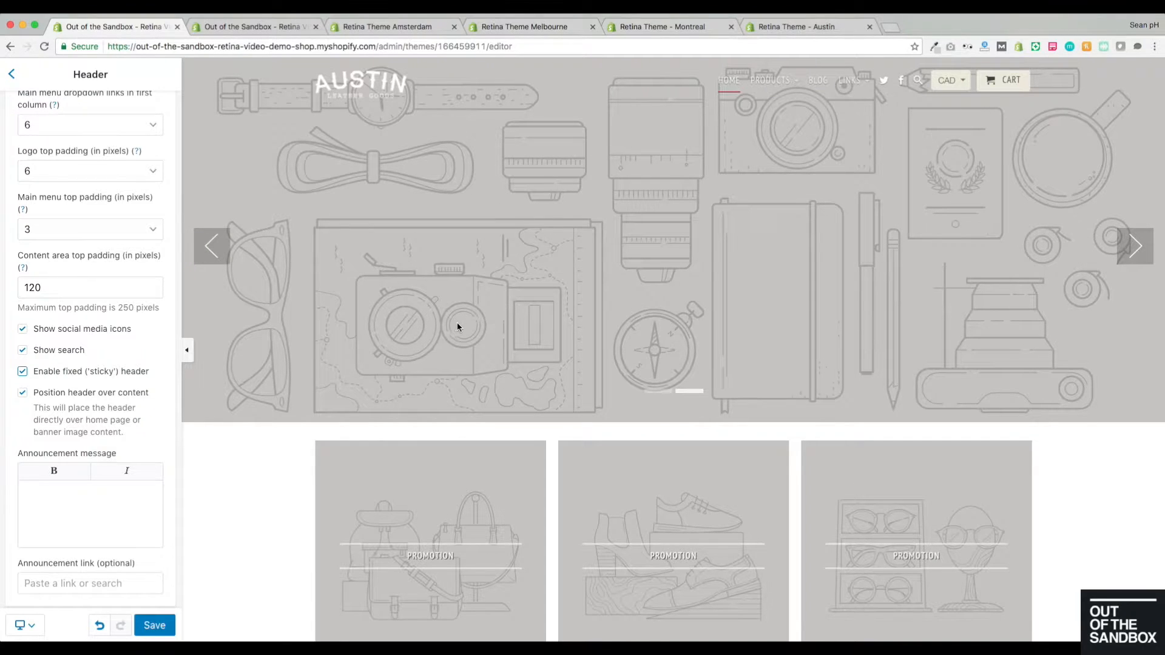
- Try the home page preview with 'Position header over content' disabled, and re-enable the option
click(53, 395)
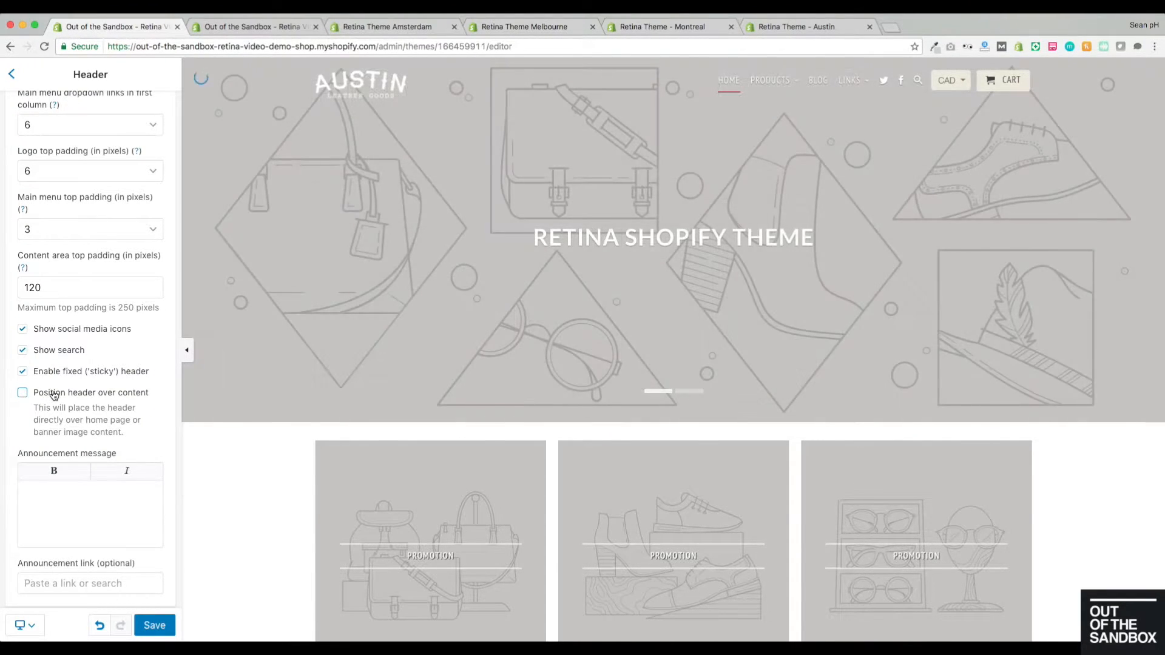
scroll(554, 331, down, 1)
scroll(553, 331, up, 1)
scroll(553, 330, down, 3)
scroll(553, 333, up, 3)
scroll(93, 424, up, 1)
click(93, 424)
- Set the header's announcement message to "Free Shipping For Life" and save the theme settings
scroll(164, 498, down, 1)
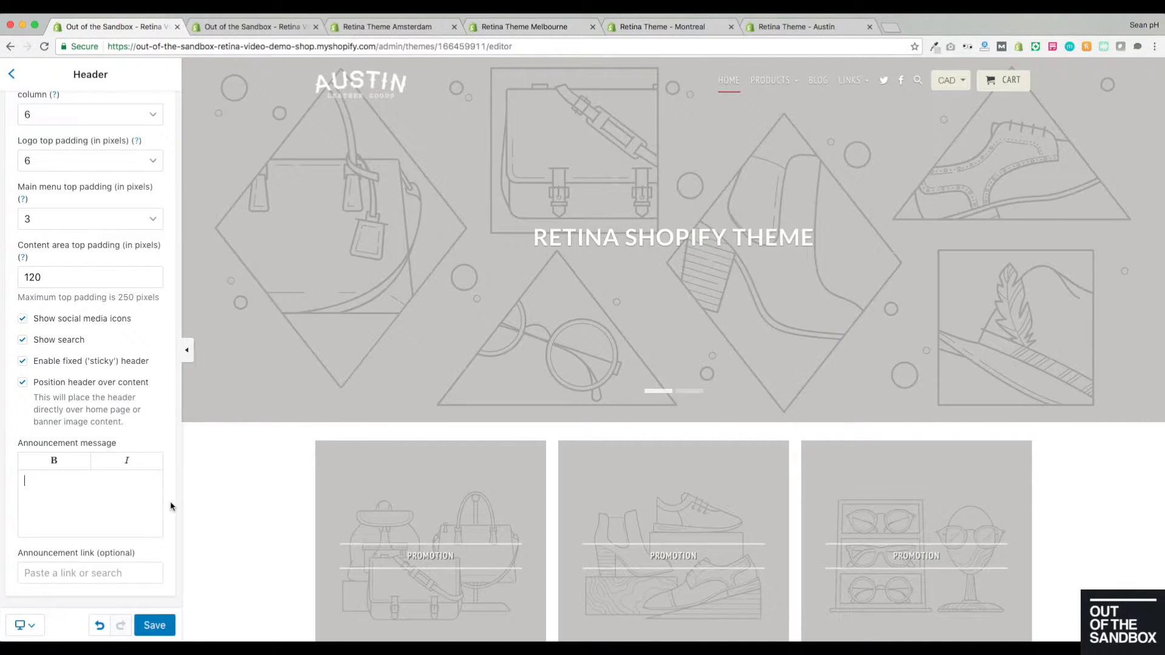
click(155, 505)
text(Free Shipping For Life)
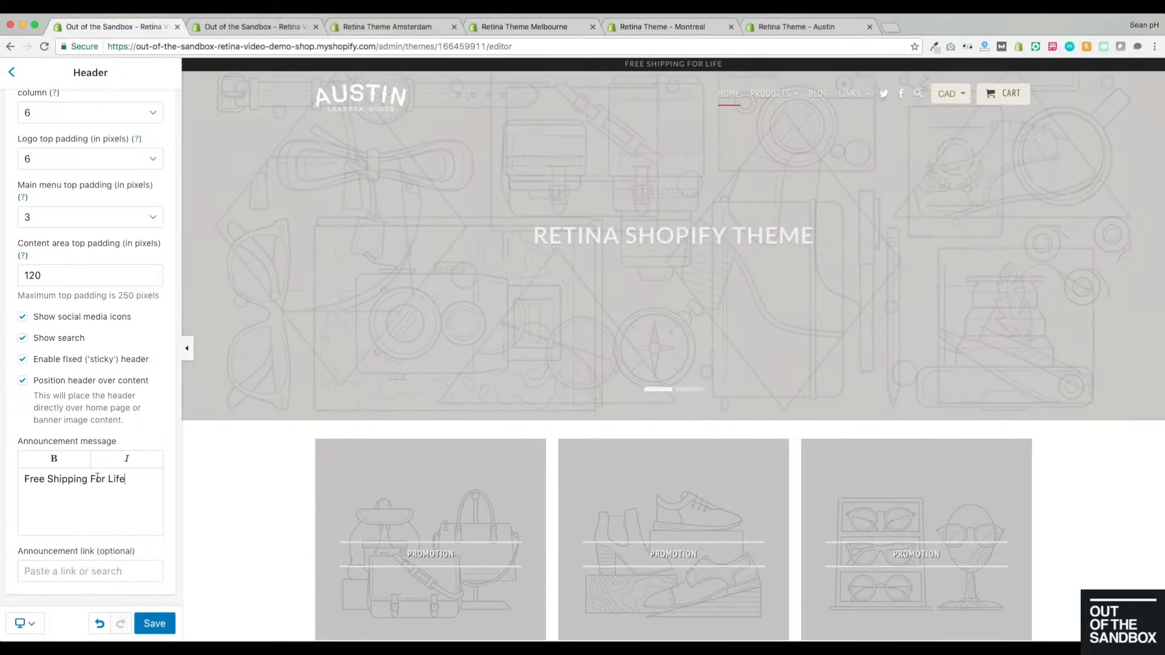
click(131, 574)
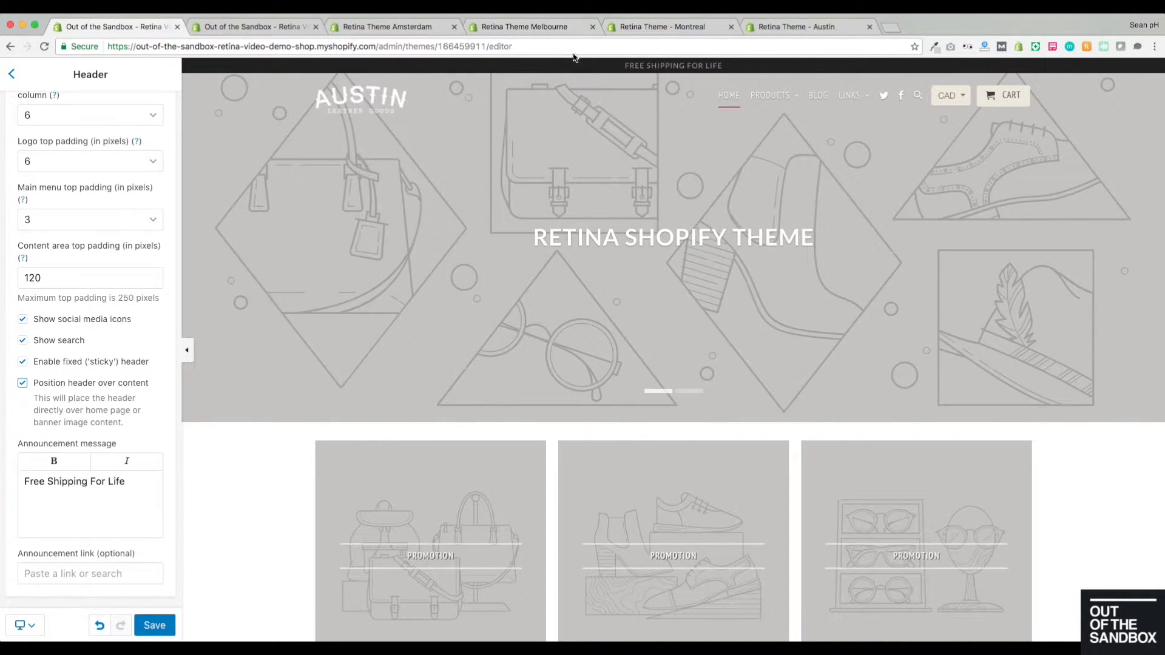
click(154, 625)
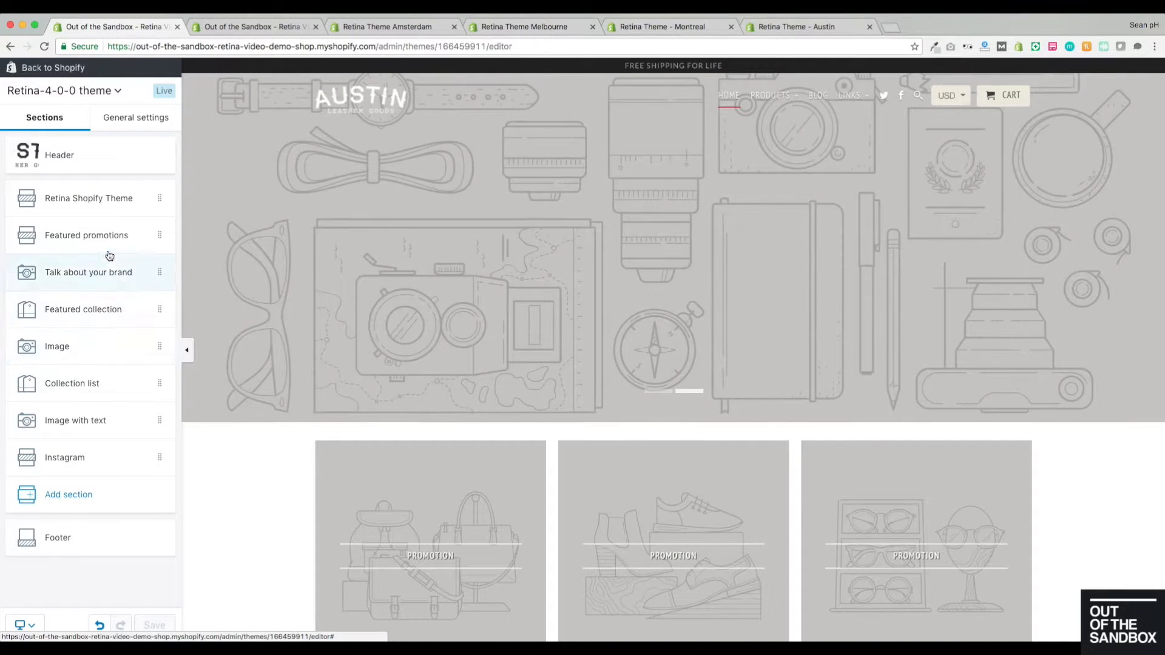
- Open the Footer section's settings and set its copyright text to "Additional Text", checking it in the preview
scroll(338, 404, down, 20)
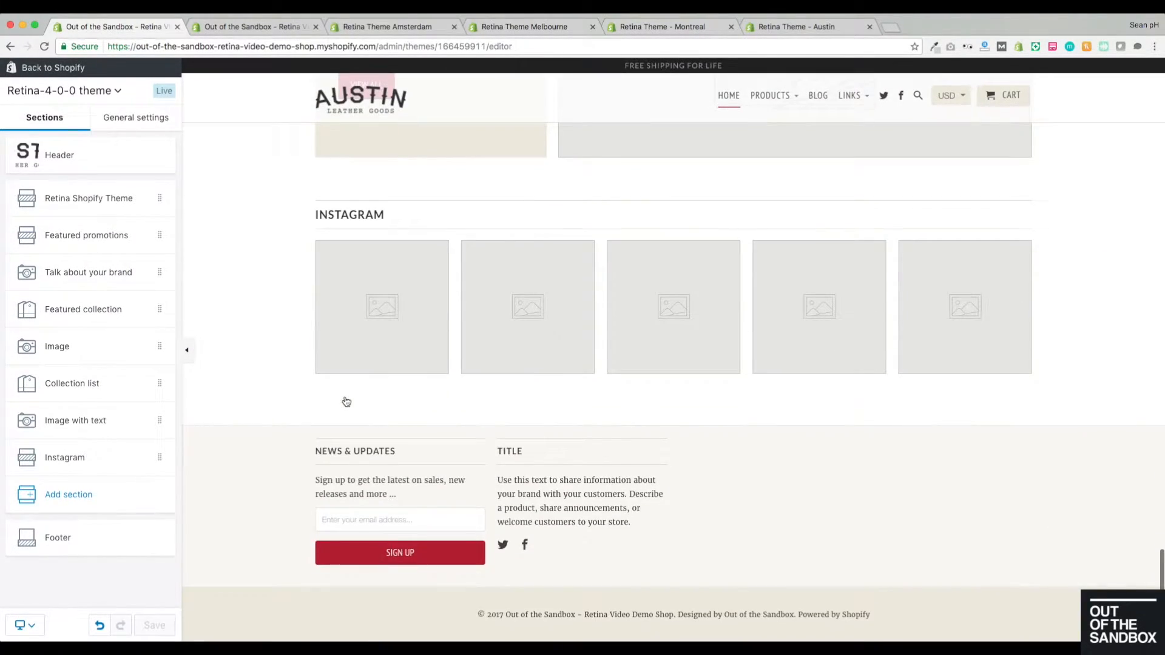
click(60, 542)
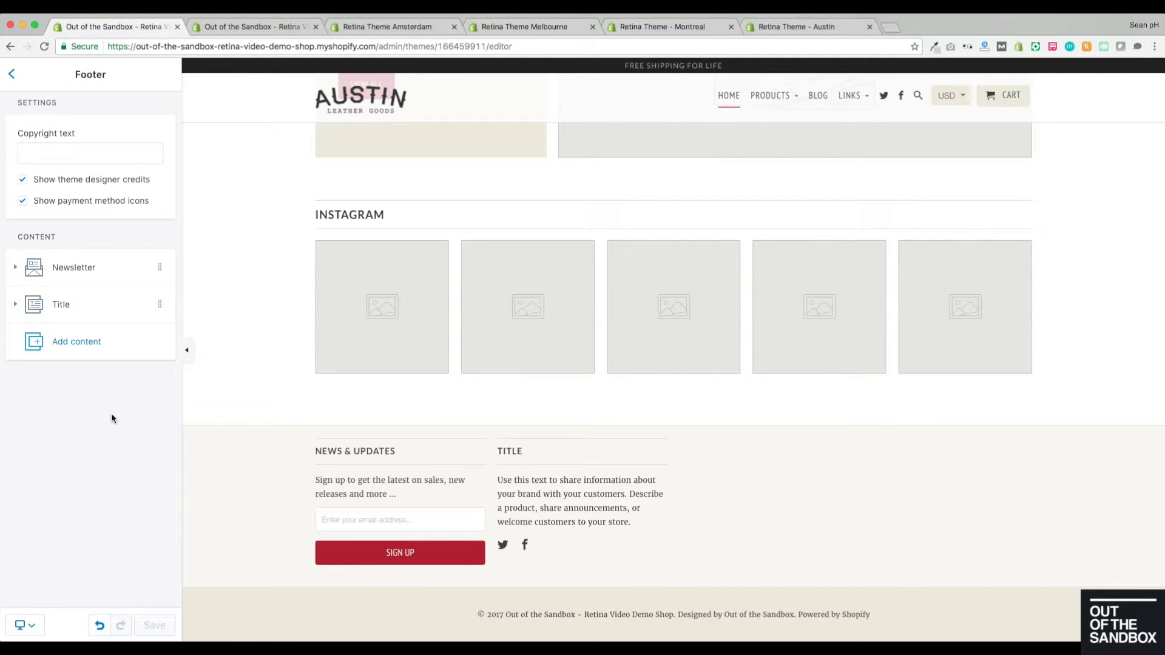
click(73, 159)
text(Additional Text)
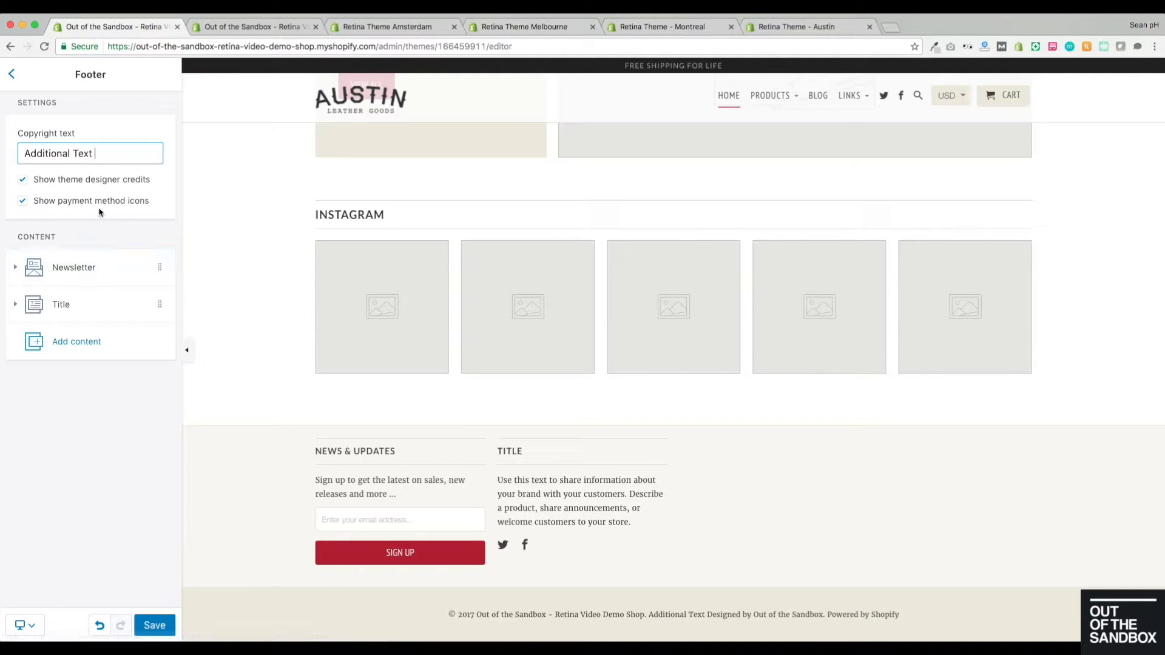
drag(649, 614, 705, 613)
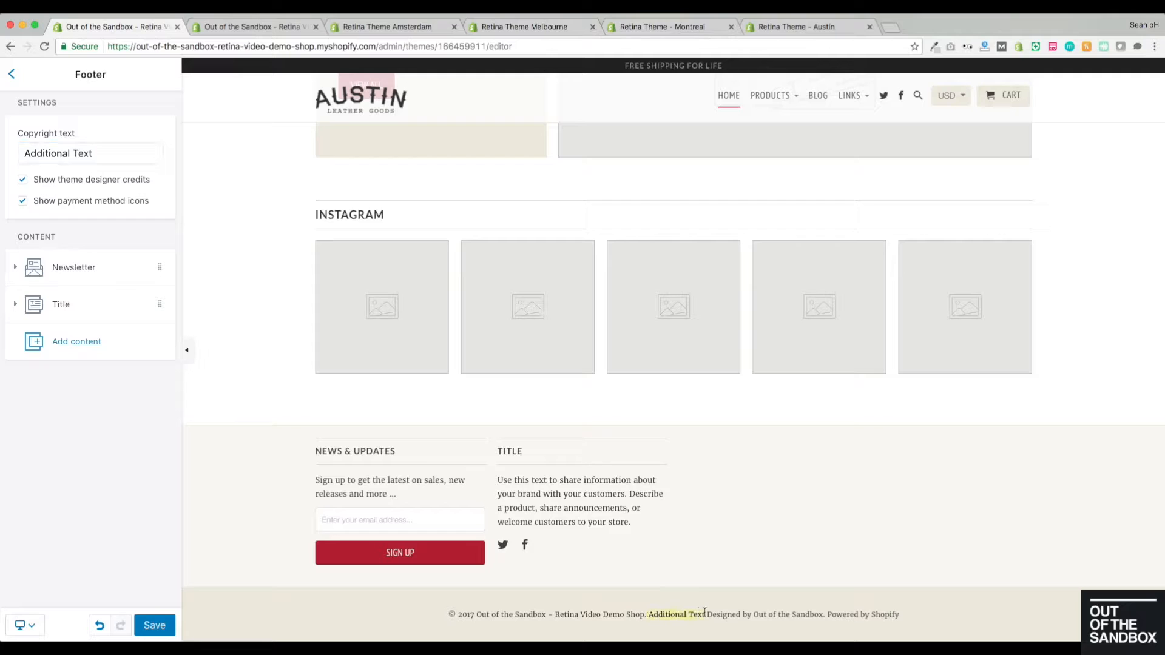
- Try turning the footer's theme designer credits and payment method icons off, and restore both options
click(79, 185)
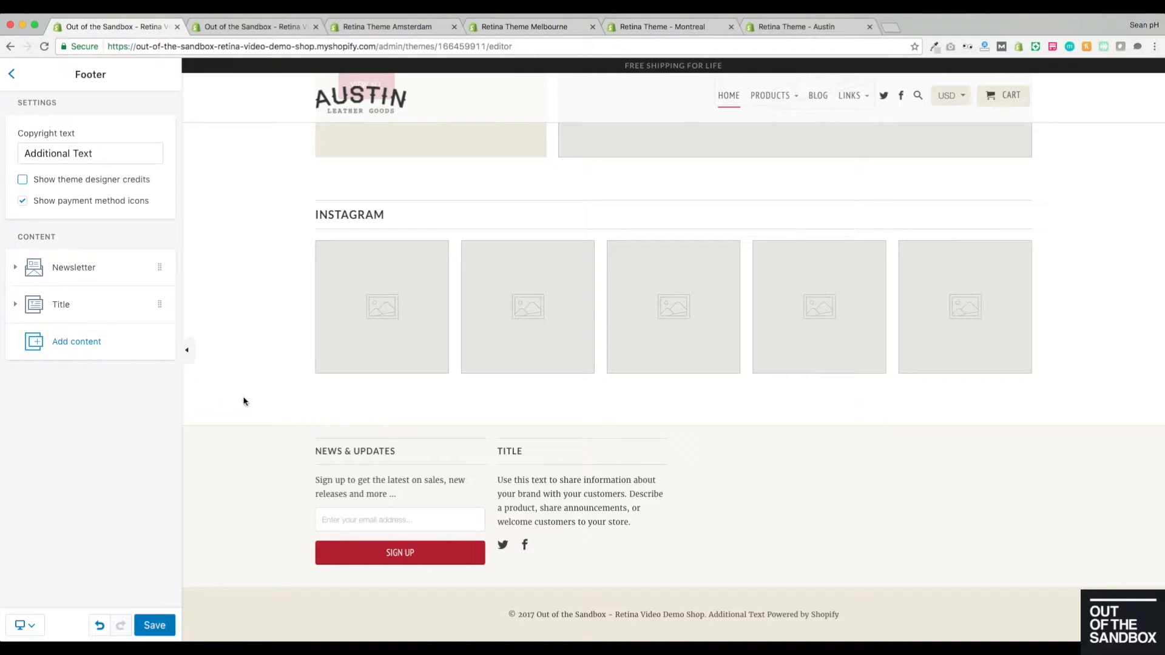
click(84, 201)
click(84, 199)
click(54, 185)
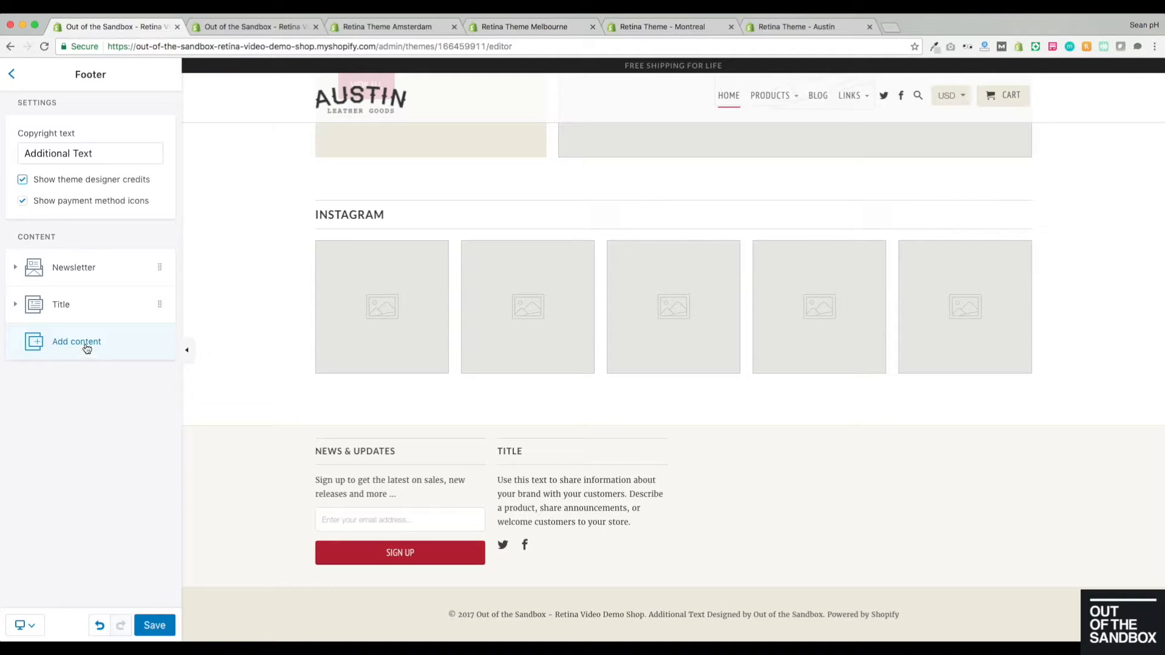
- Try showing the social media footer icons under the Newsletter block, and disable the option again
click(100, 278)
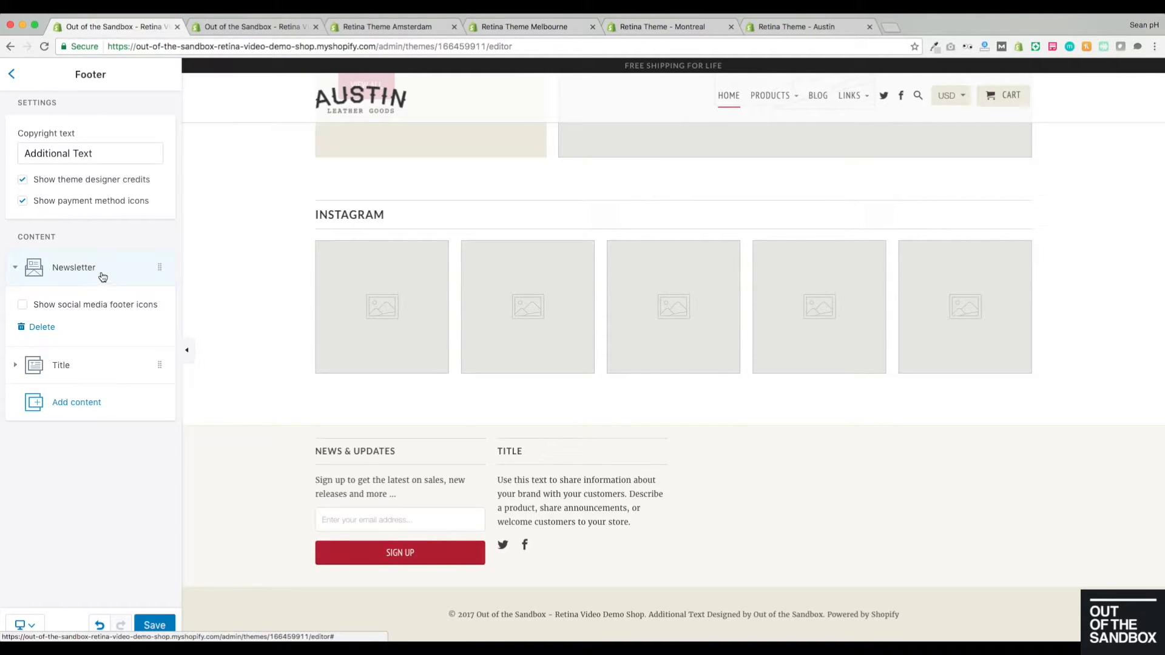
click(68, 312)
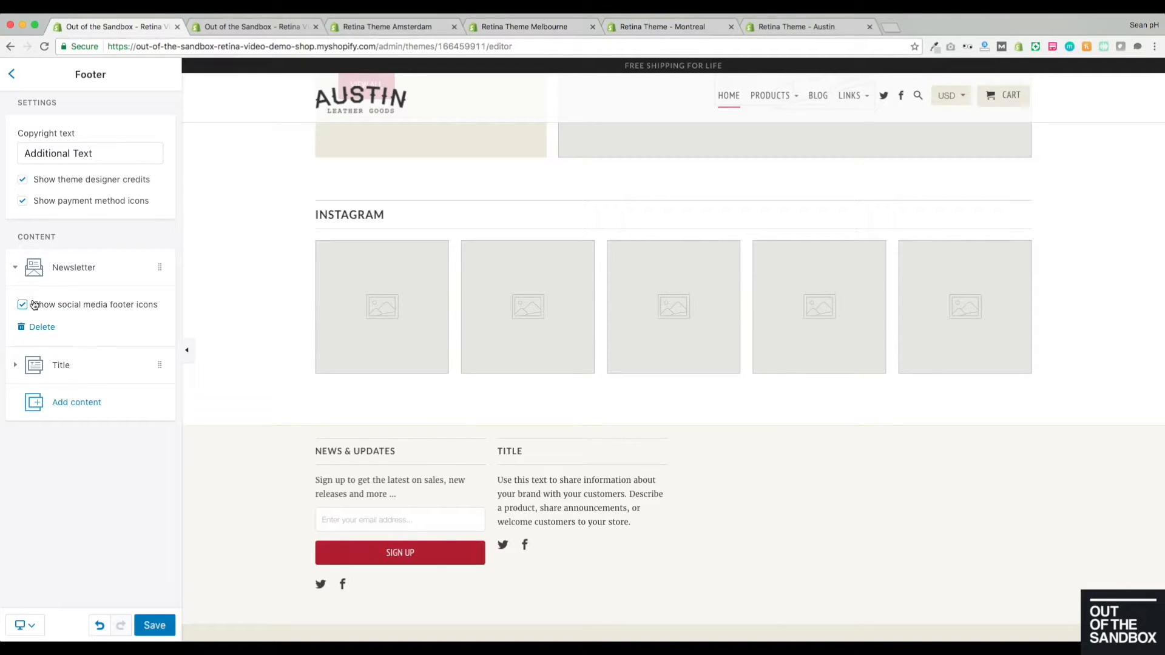
click(54, 309)
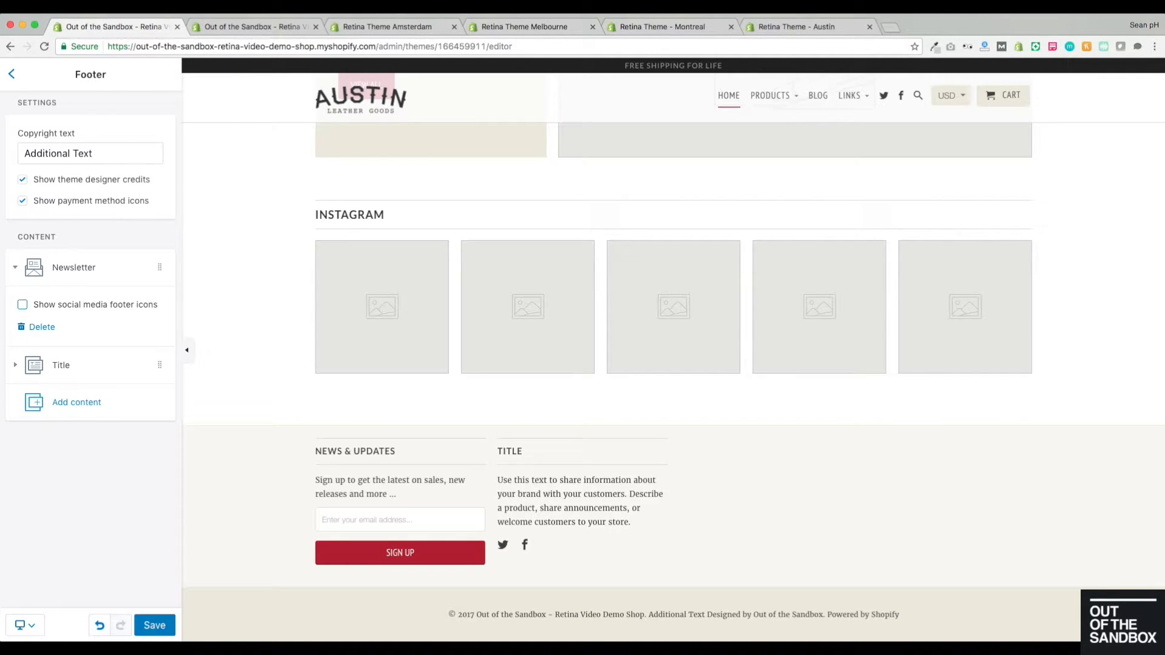
- Add two Menu blocks to the footer content
click(81, 405)
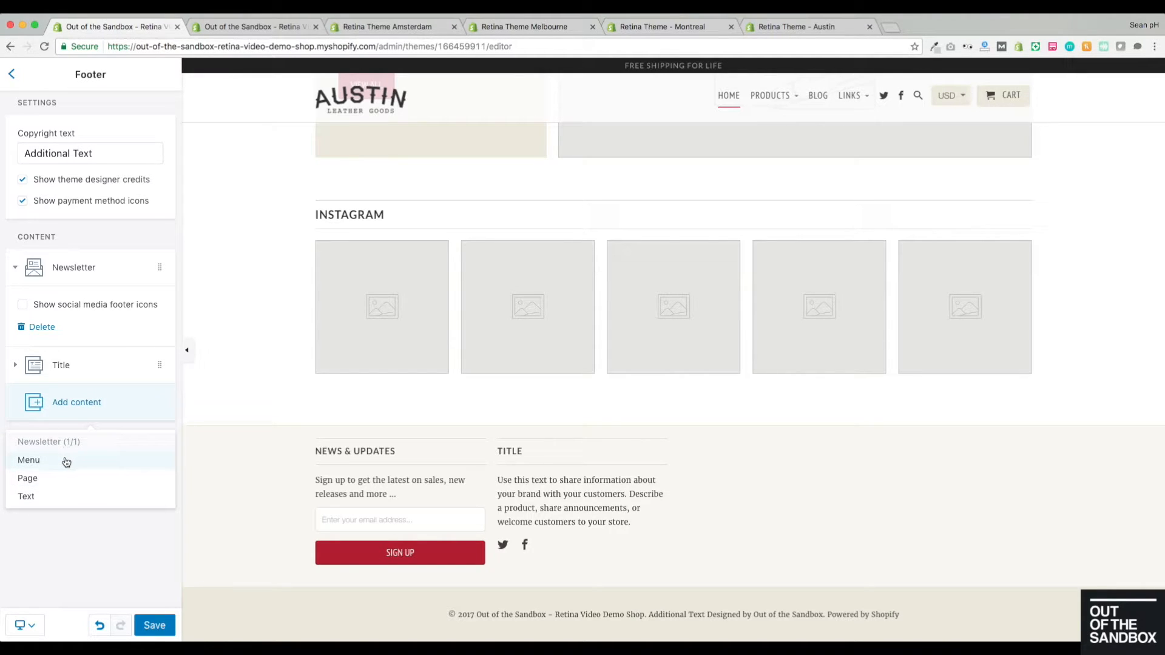
click(66, 462)
click(69, 485)
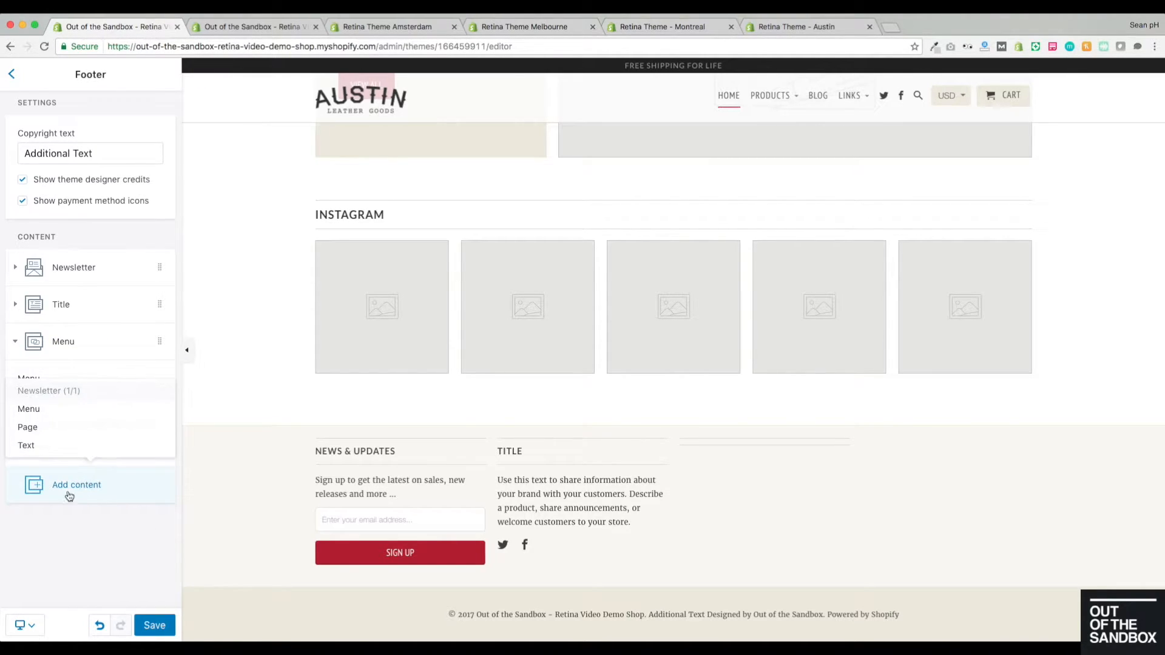
click(69, 409)
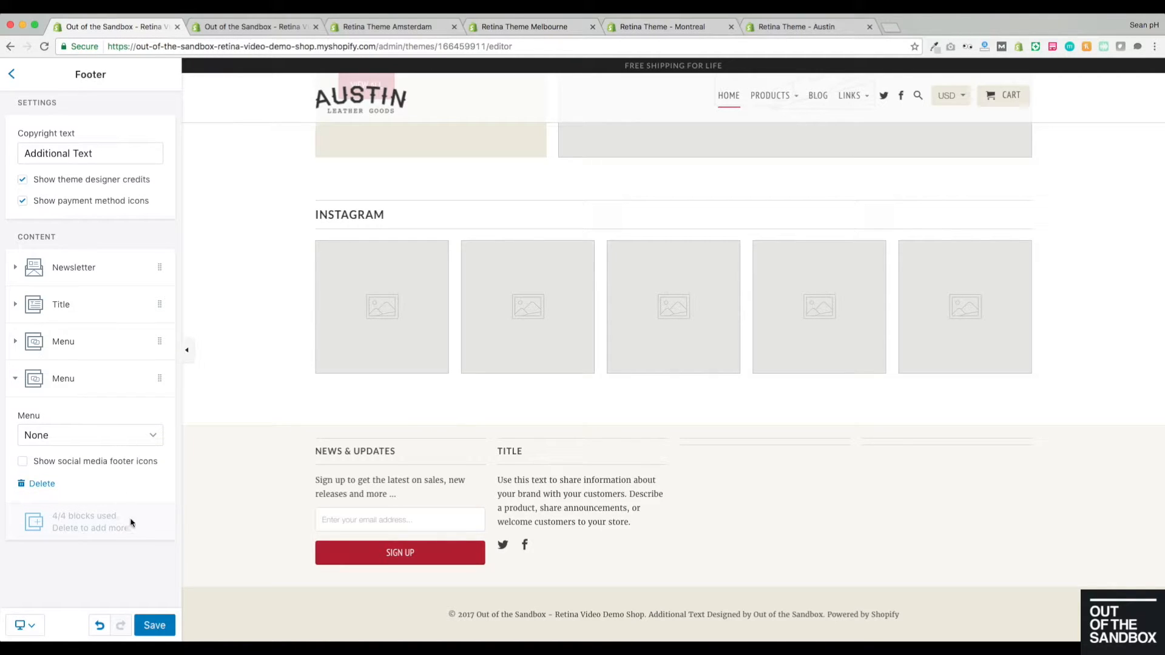
- Delete the Title text block from the footer and add a Page block in its place
click(101, 305)
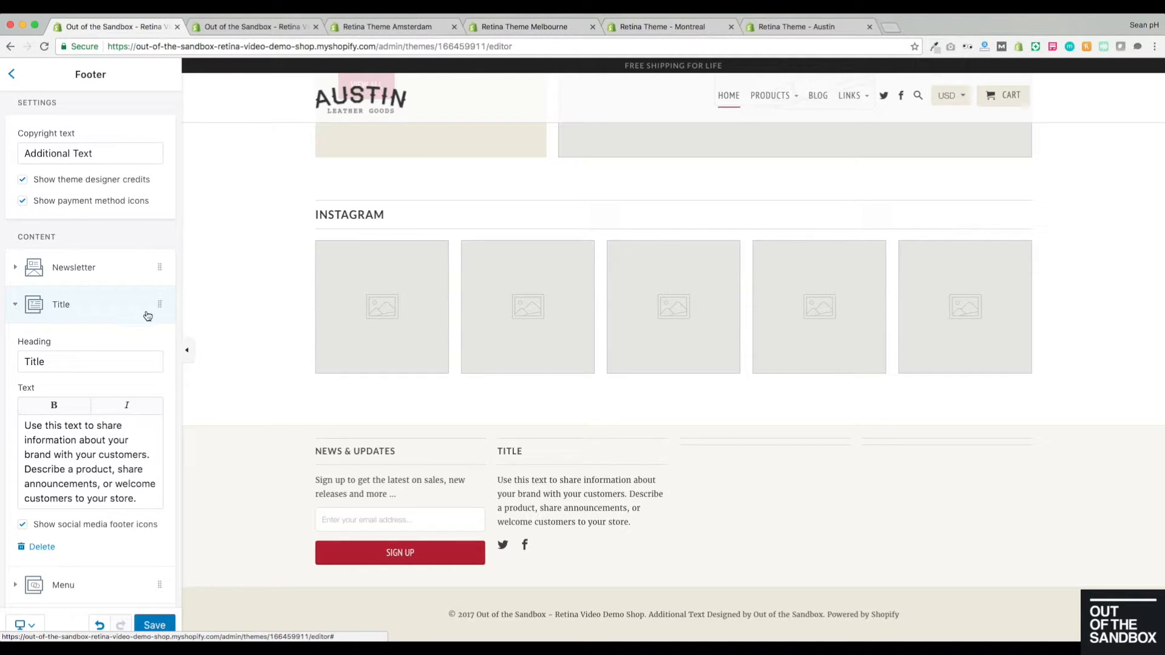
scroll(137, 318, down, 2)
scroll(137, 318, down, 2)
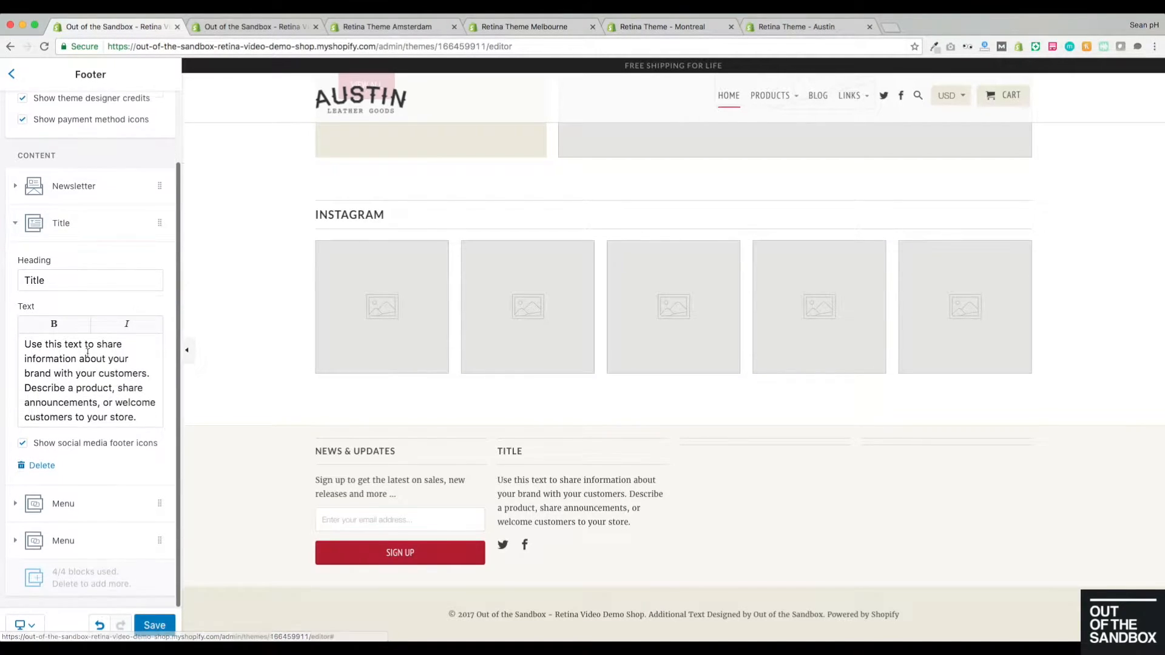
click(42, 465)
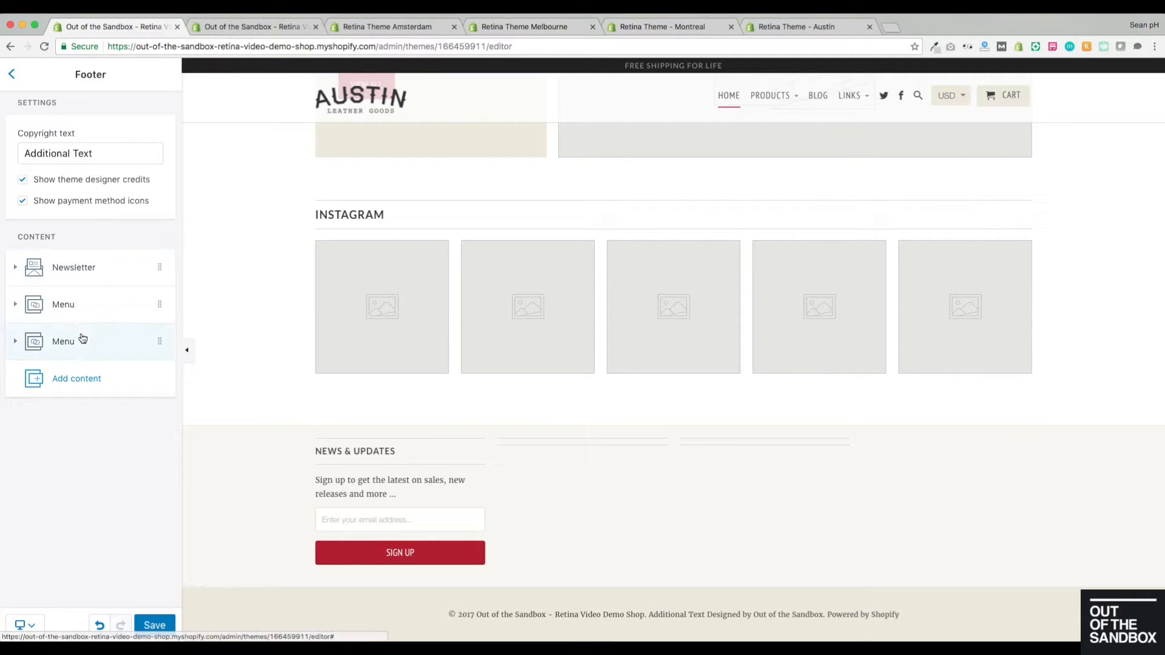
click(103, 381)
click(31, 456)
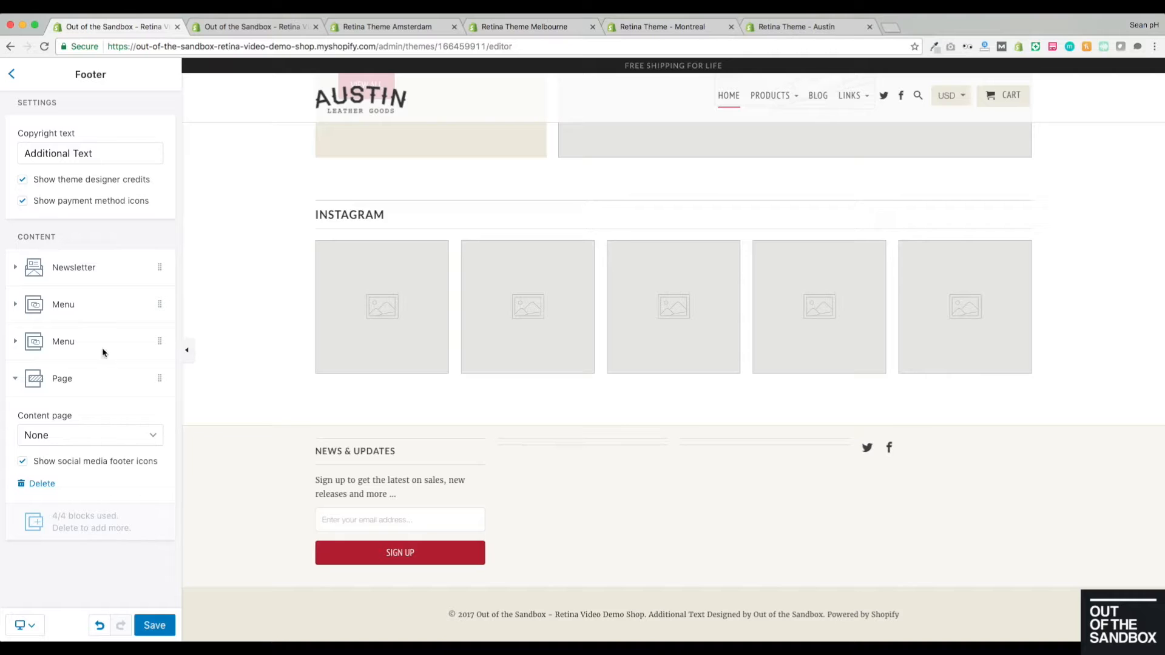
- Reorder the footer blocks so both menus come first, followed by the Page block and the Newsletter block
drag(159, 303, 152, 272)
drag(160, 343, 162, 304)
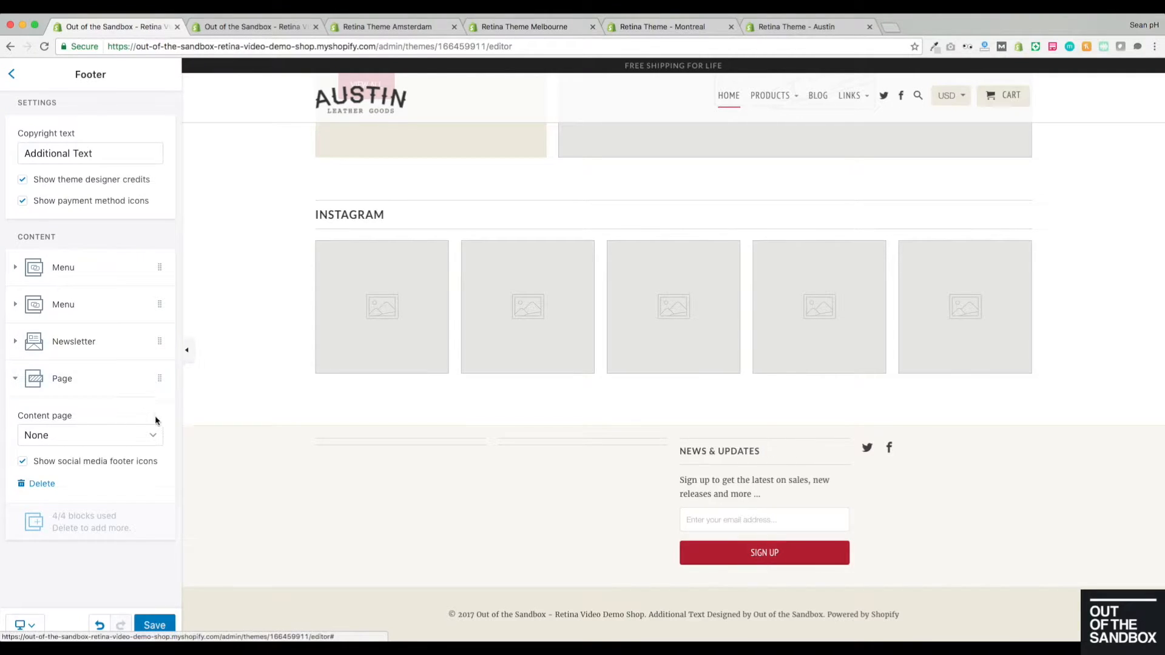
drag(160, 378, 140, 348)
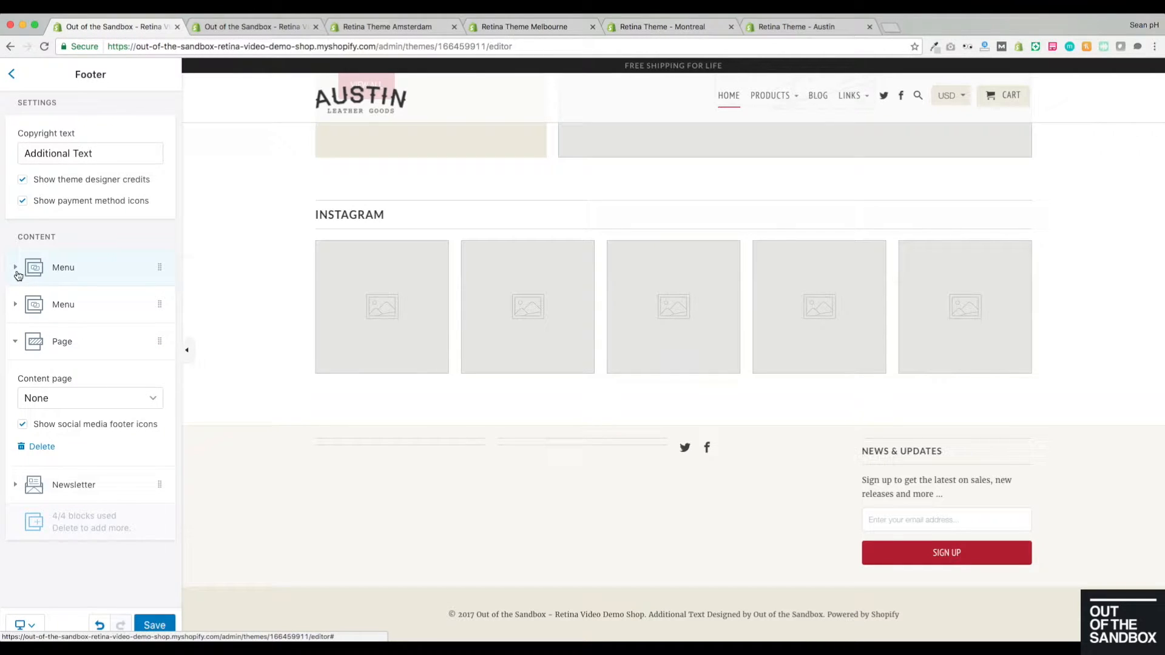
- Assign Footer menu to the footer's first Menu block and Main menu to the second one
click(16, 269)
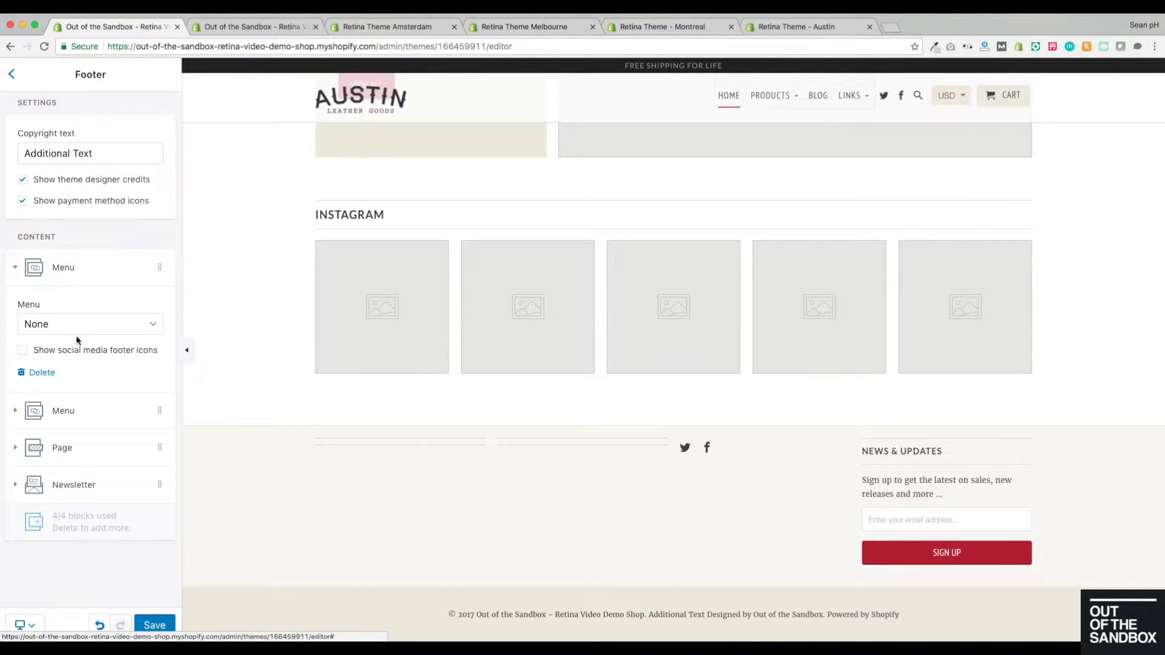
click(109, 322)
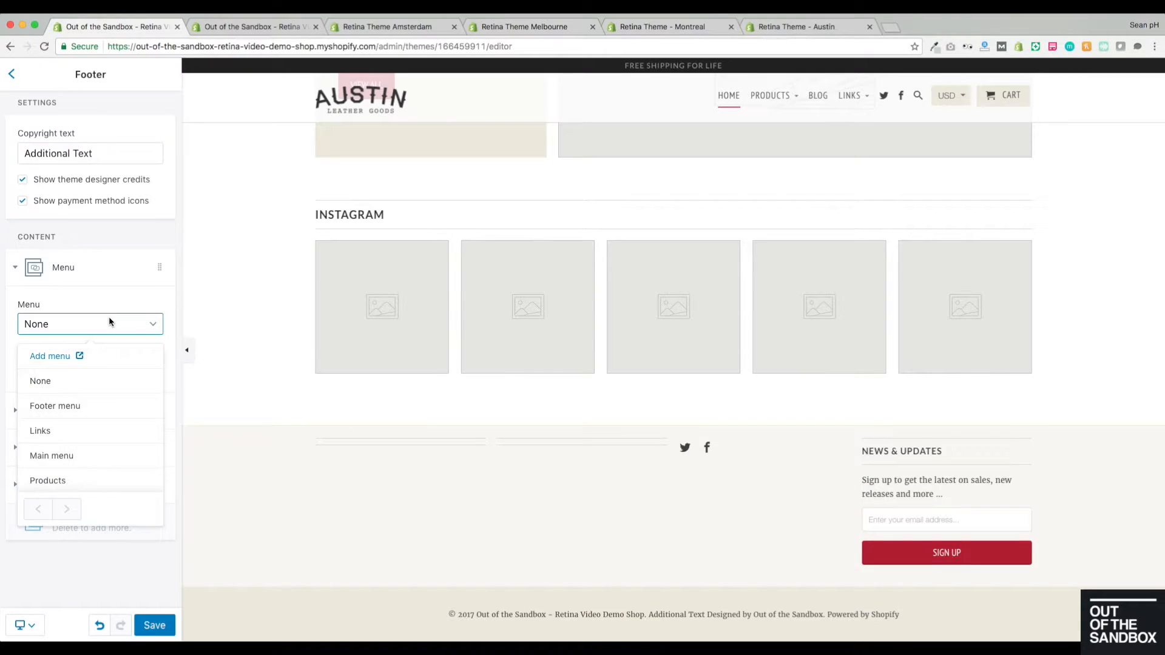
click(79, 406)
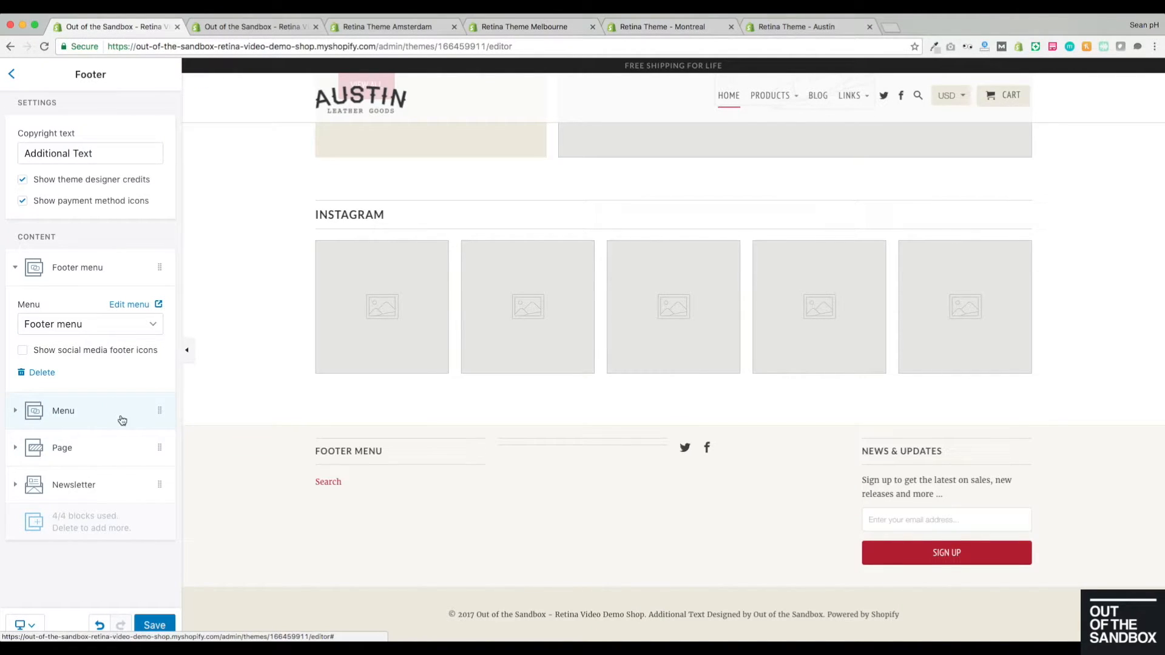
click(36, 412)
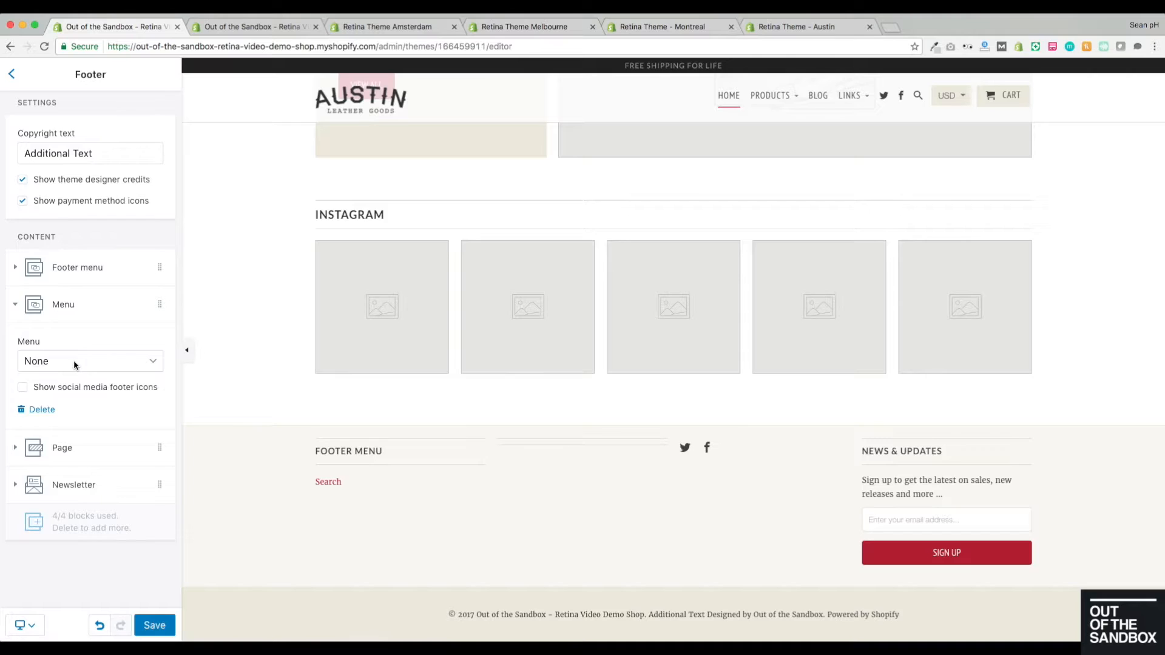
click(74, 362)
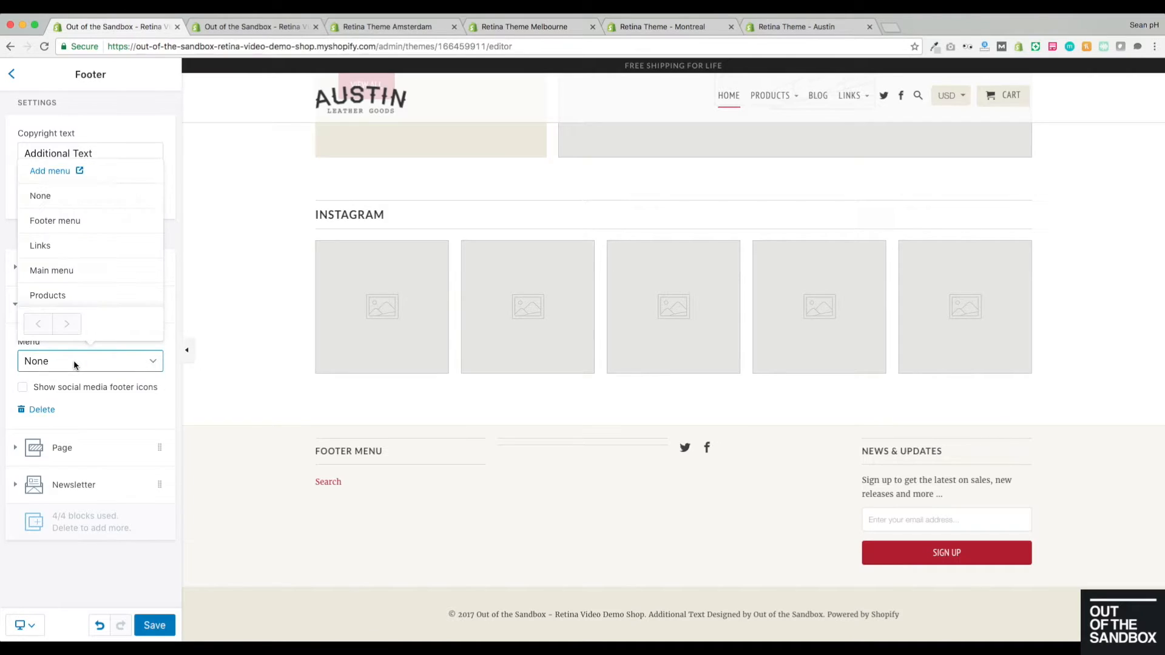
click(72, 274)
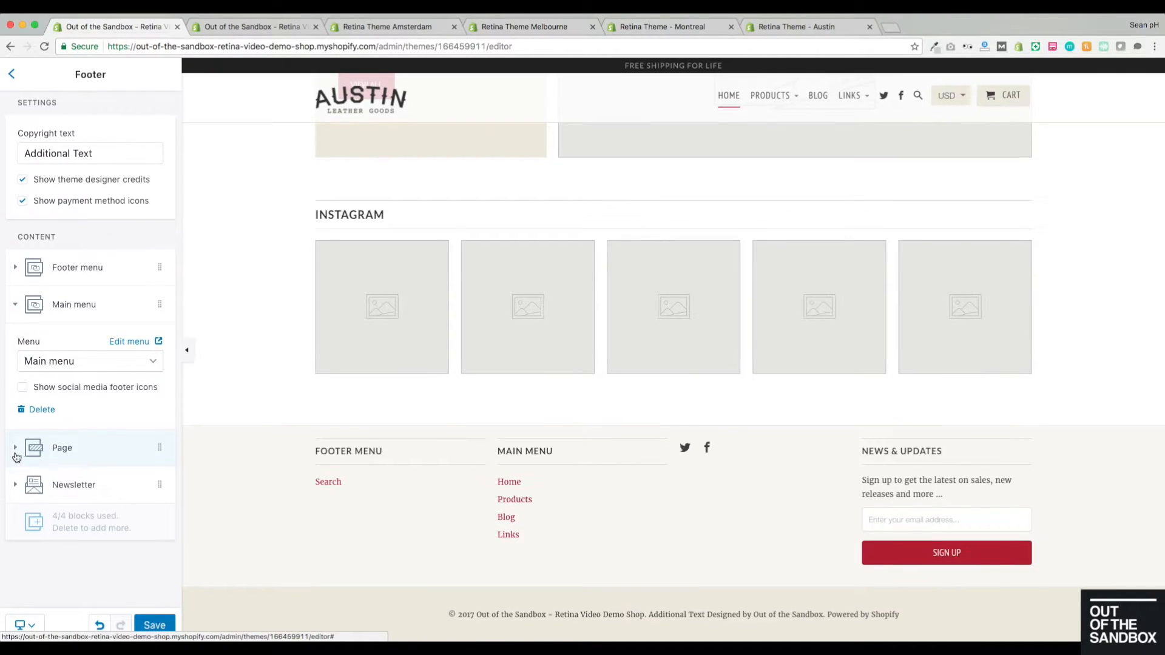
- Set the content page of the footer's Page block to About Retina
click(17, 452)
click(72, 394)
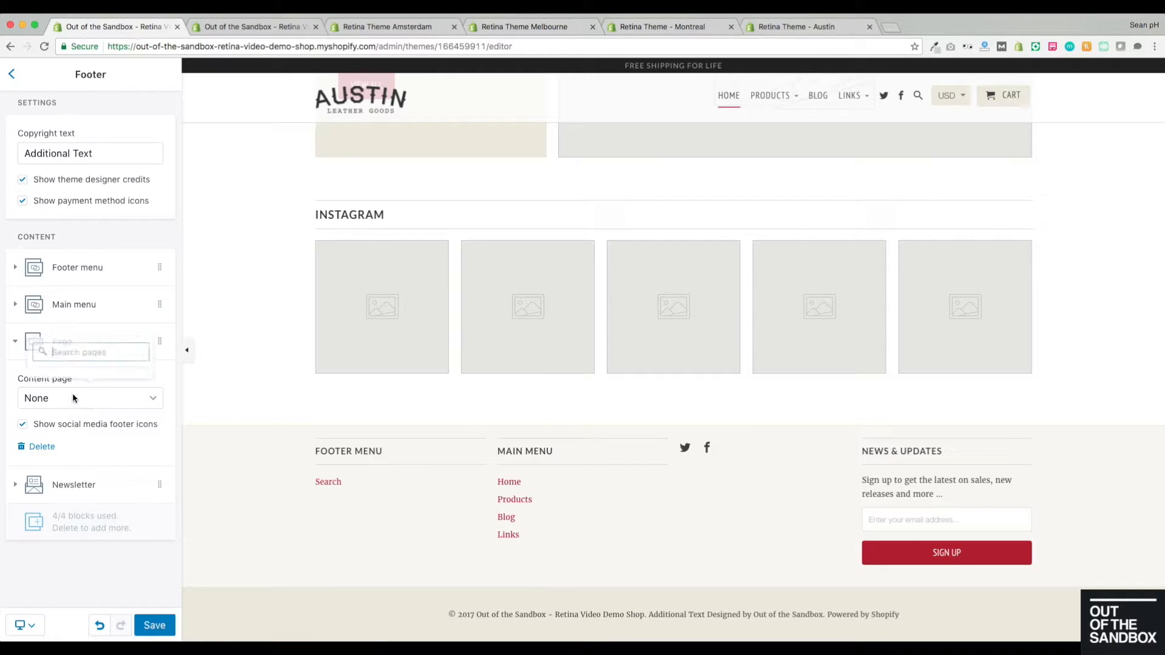
scroll(85, 320, down, 1)
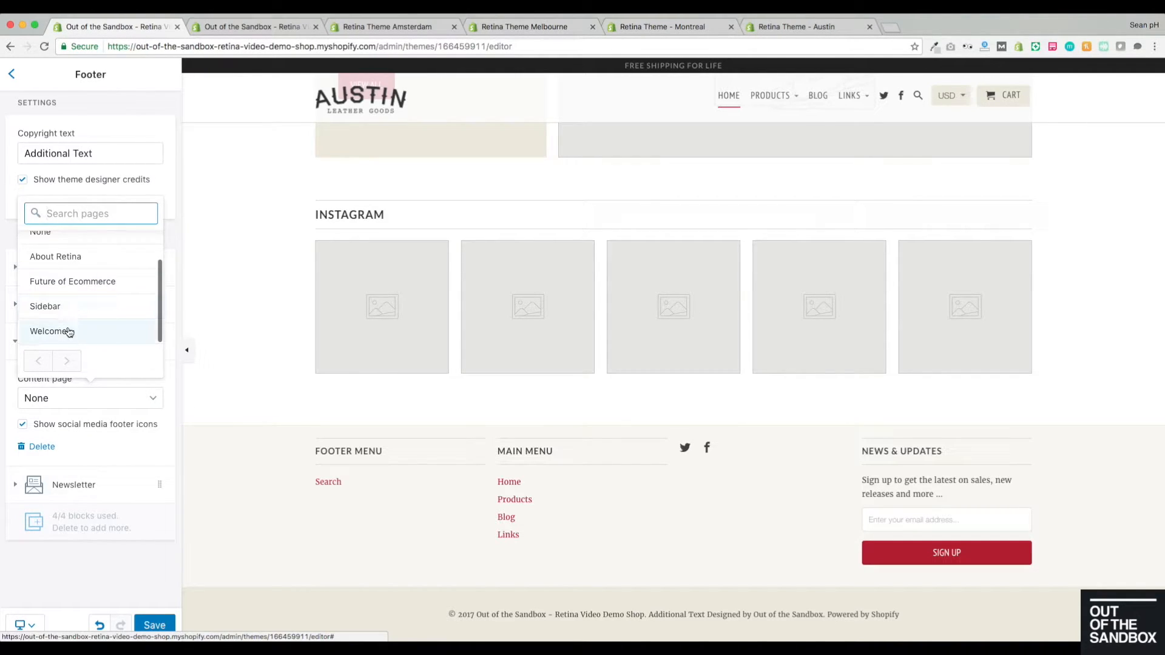
click(72, 258)
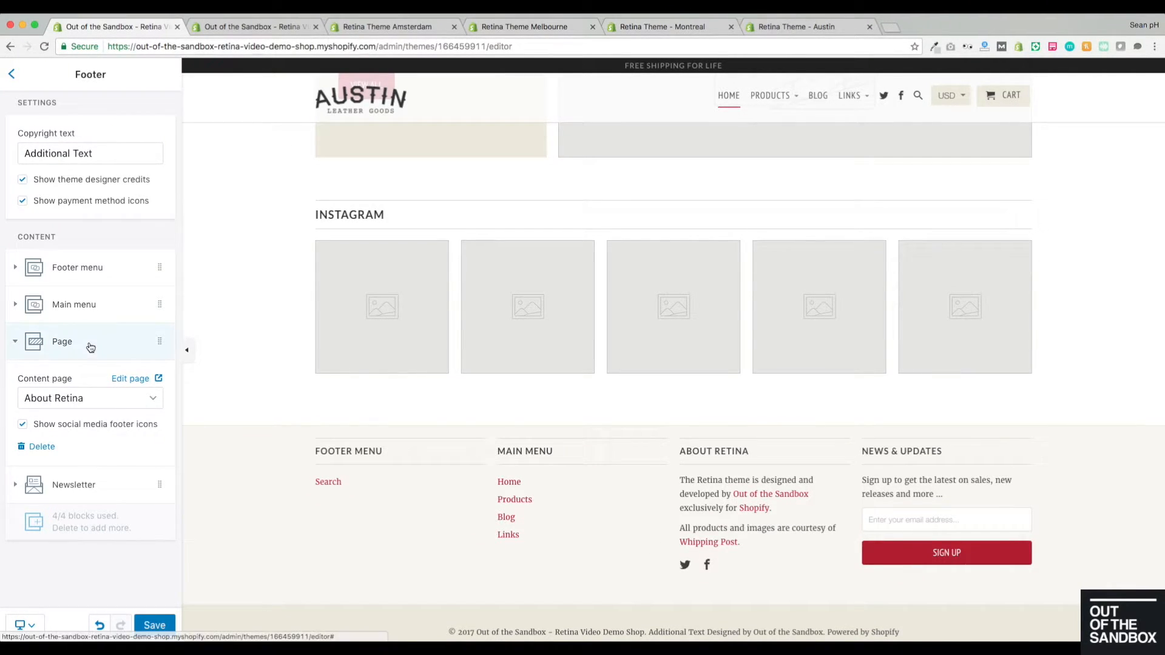
- Delete the About Retina Page block from the footer and add a Text block instead
click(40, 447)
click(82, 379)
click(38, 473)
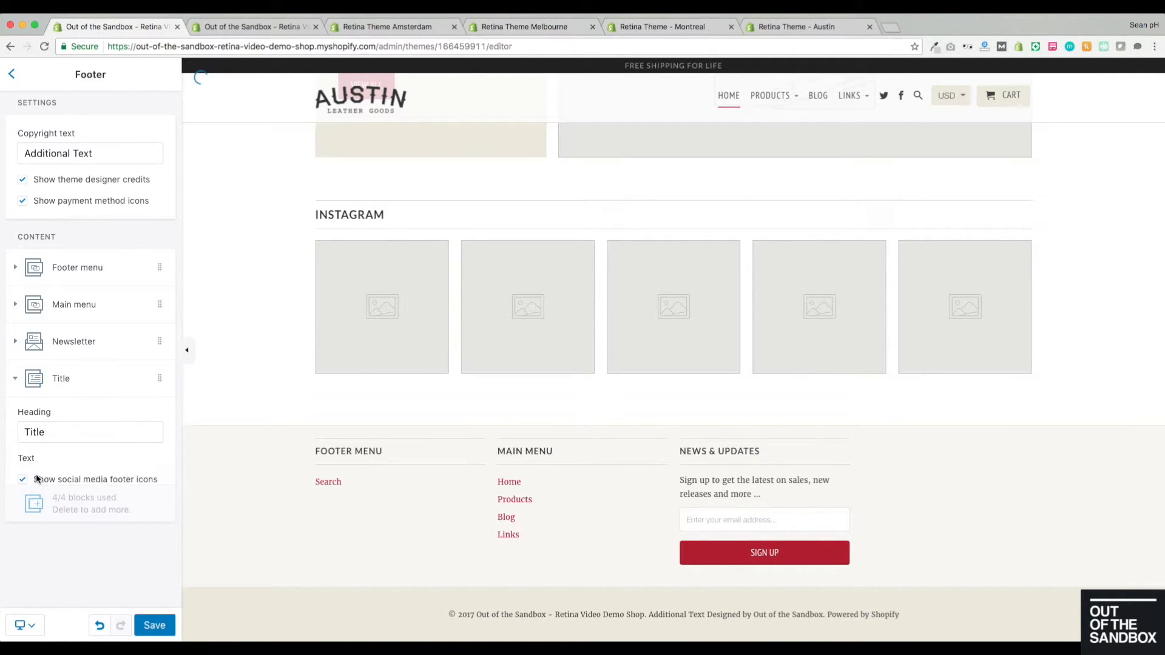
scroll(83, 421, down, 2)
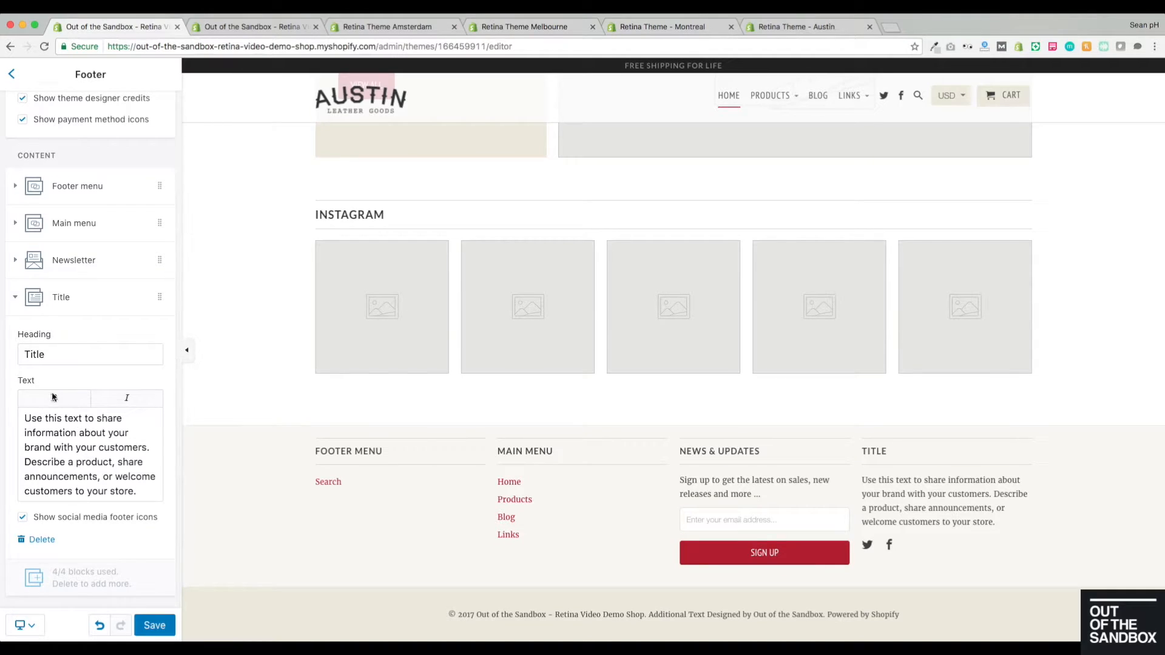
- Select the entire placeholder text in the footer's Title text block
click(64, 471)
drag(29, 420, 0, 390)
click(145, 496)
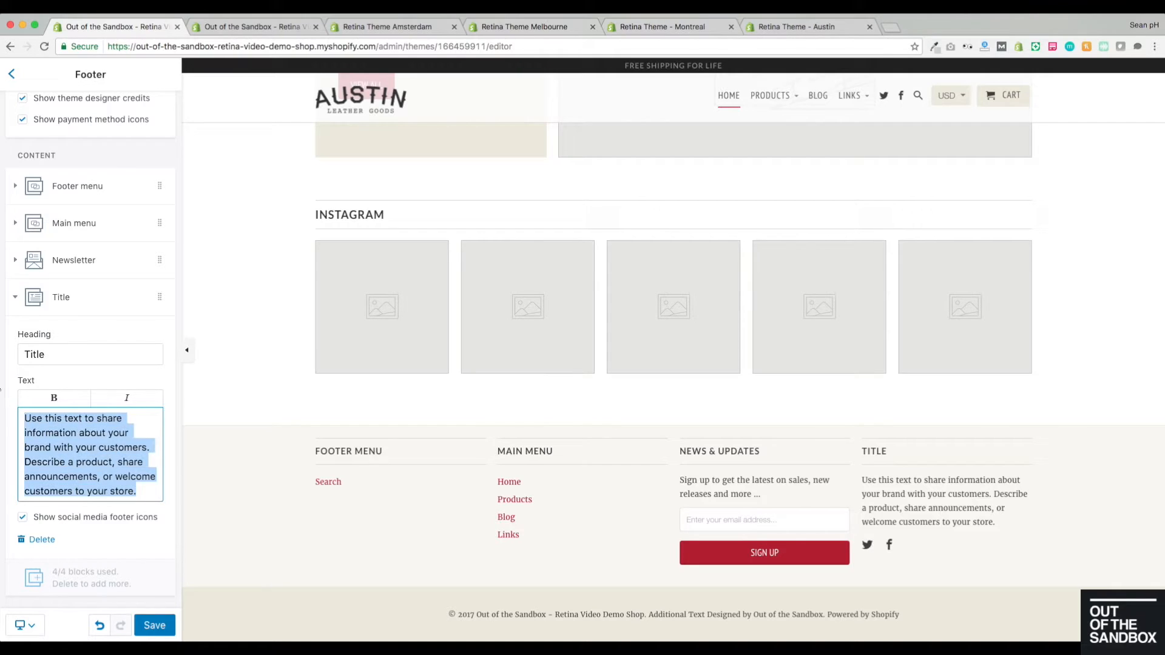
- Save the footer changes and return to the theme's section list
click(82, 467)
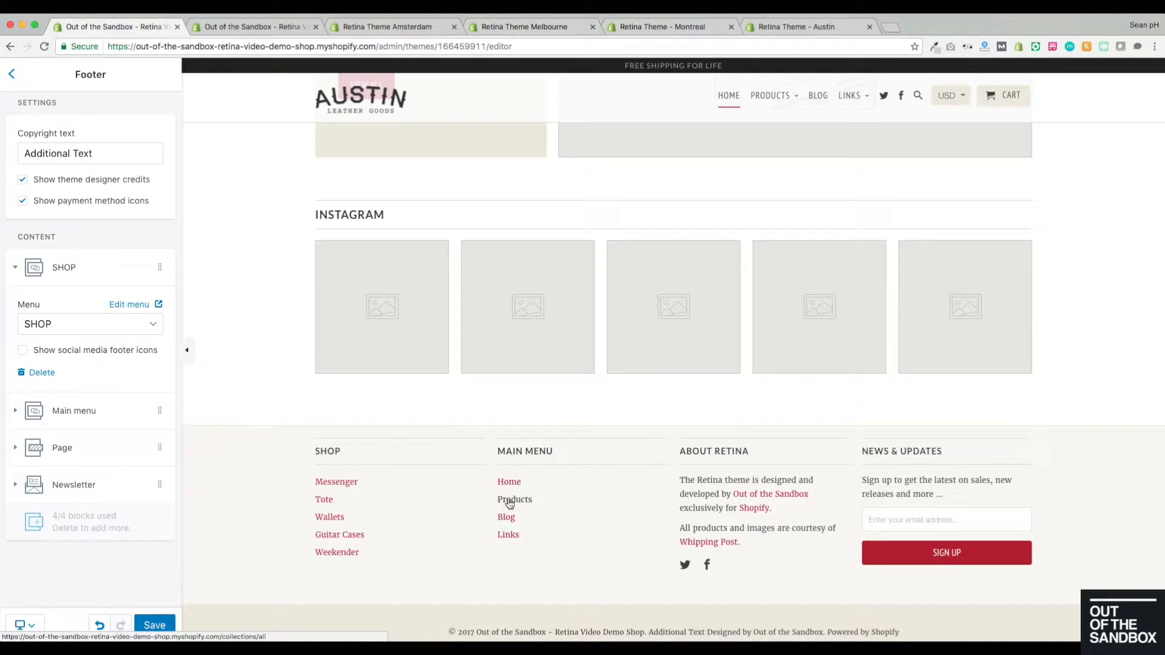
scroll(442, 510, down, 1)
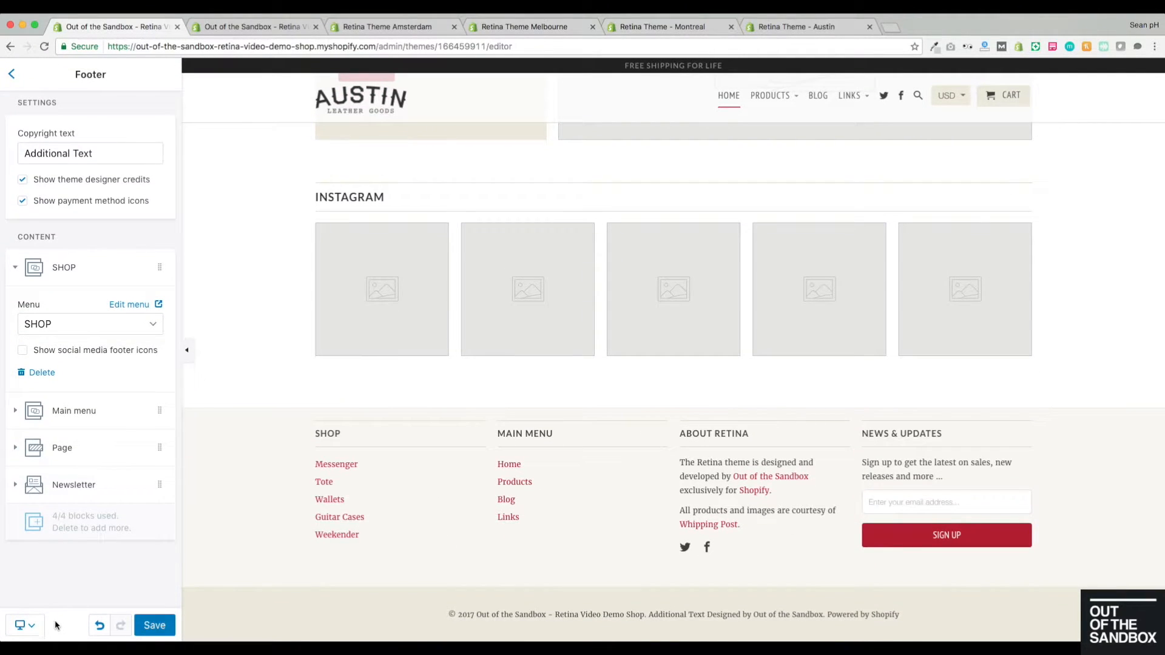
click(151, 625)
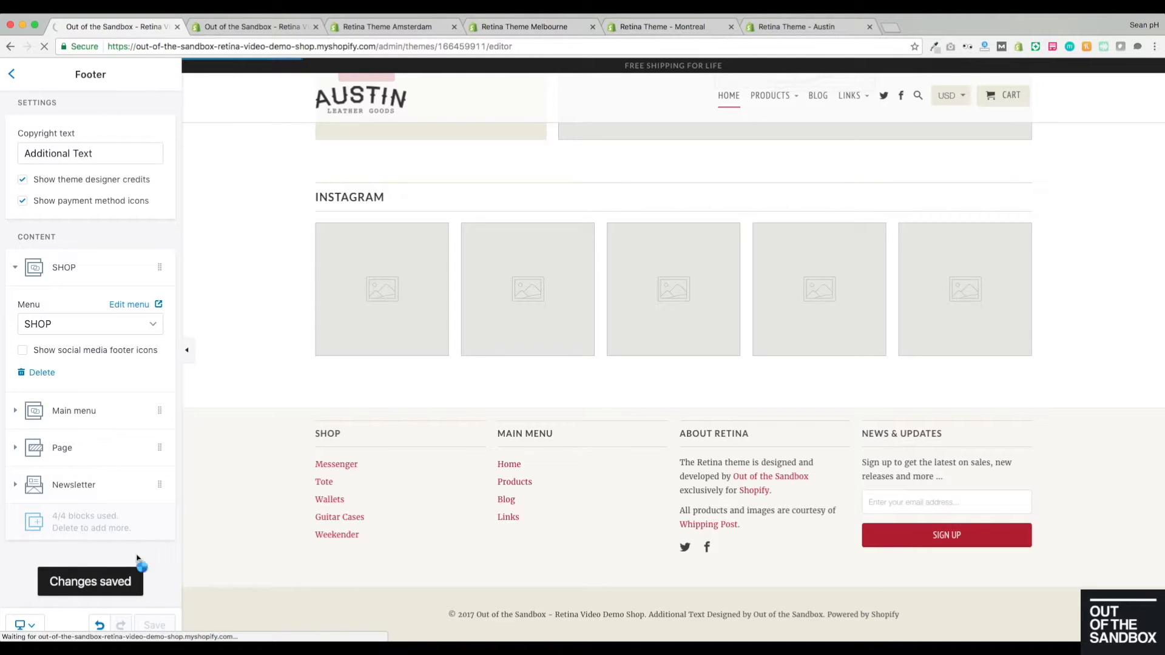
click(12, 74)
scroll(345, 392, up, 5)
scroll(346, 391, up, 10)
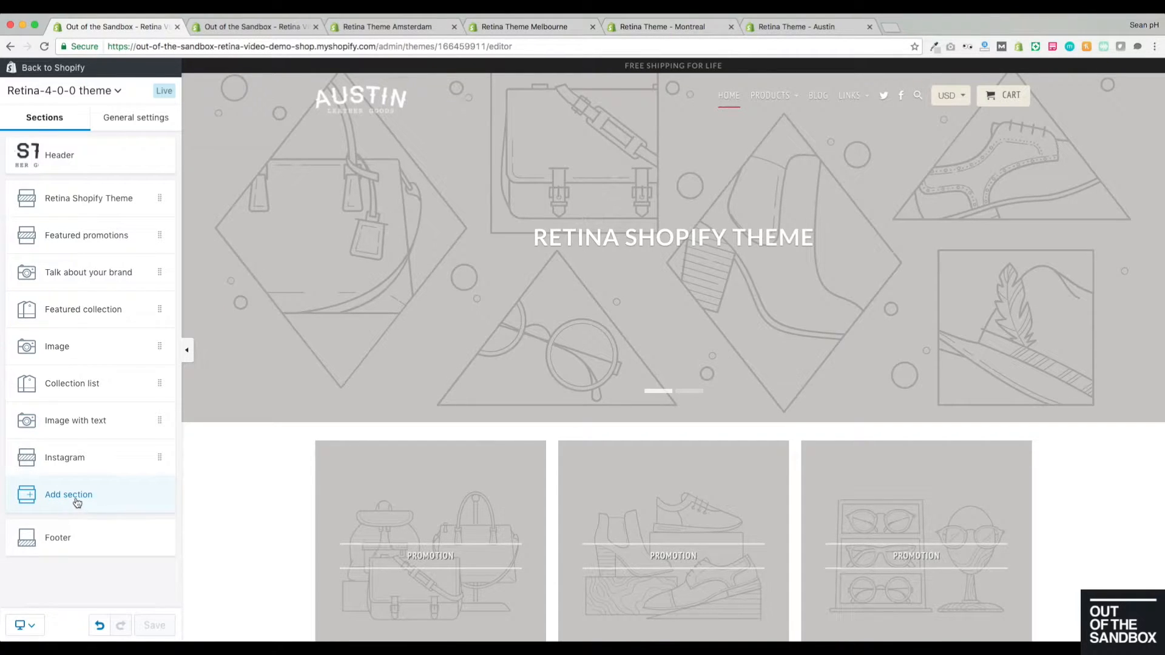
- Open the list of addable home page sections and preview Collection list and Featured collection
click(56, 494)
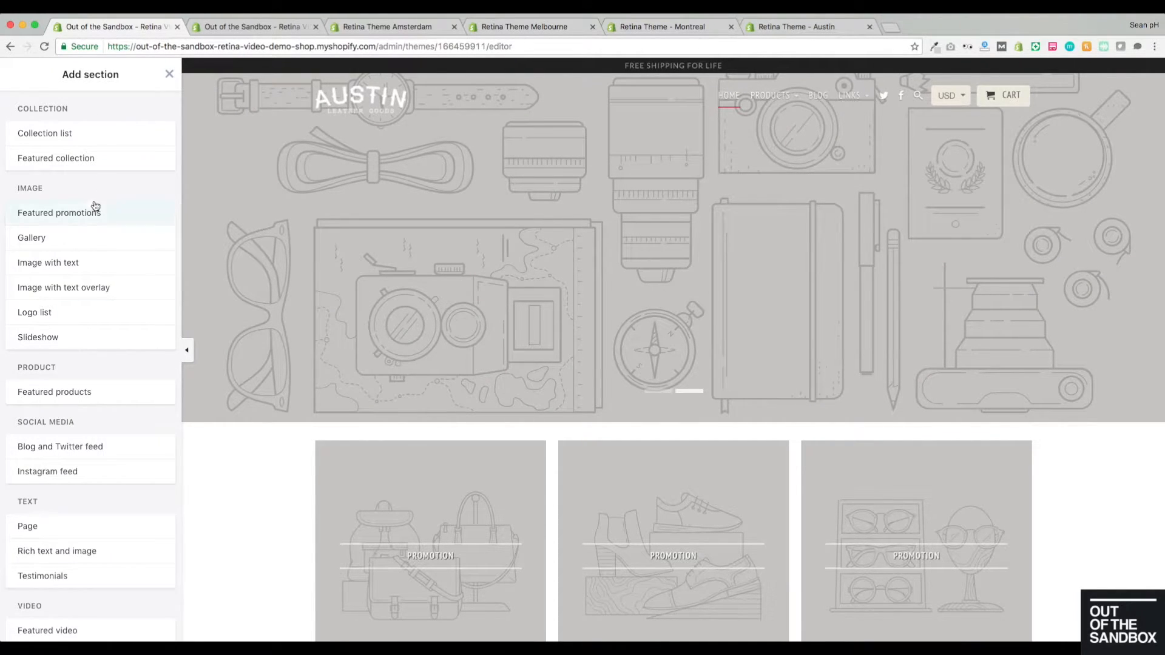
click(68, 134)
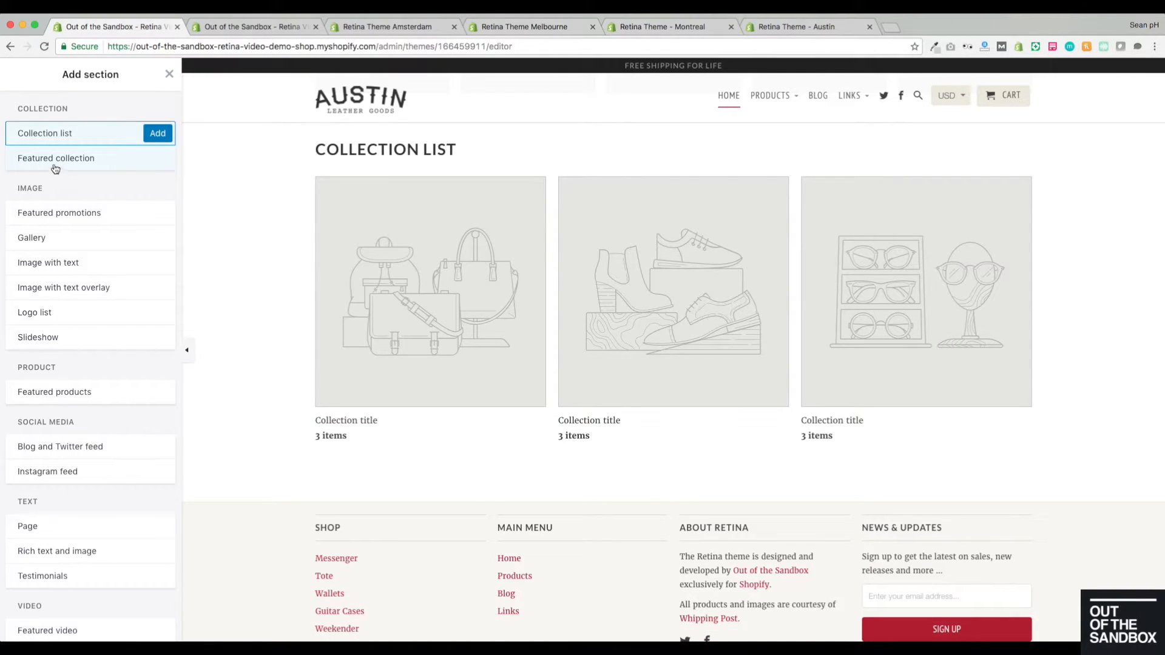
click(57, 166)
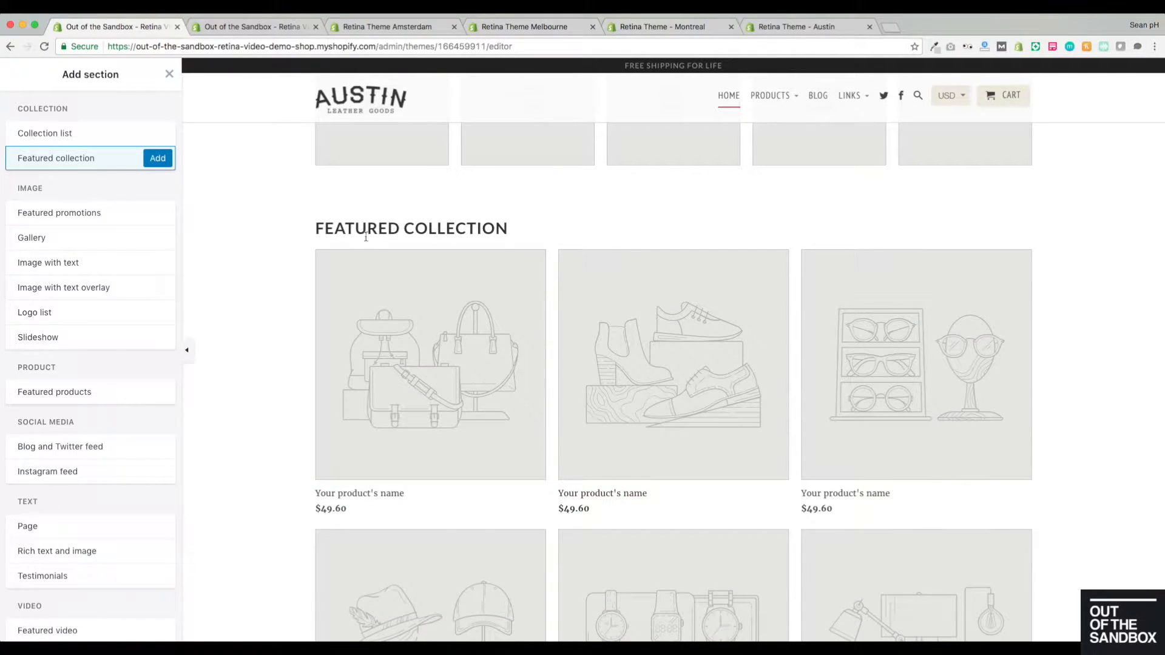
- Preview the image sections: Featured promotions, Gallery, Image with text, Image with text overlay, Logo list and Slideshow
click(58, 221)
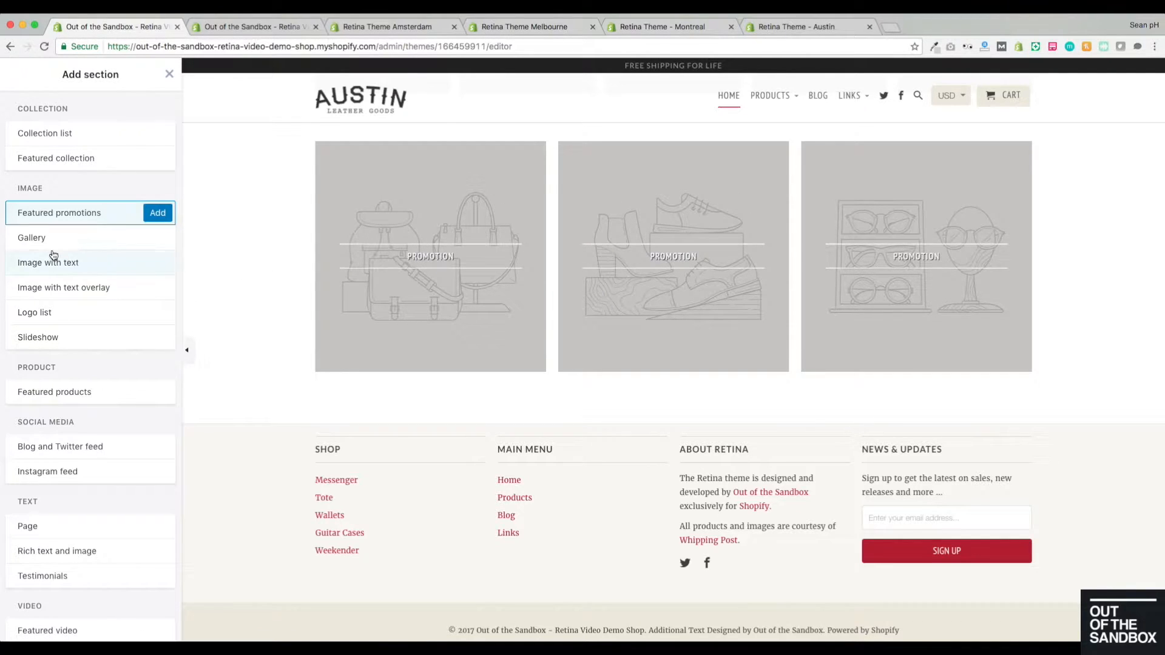
mouse_move(43, 245)
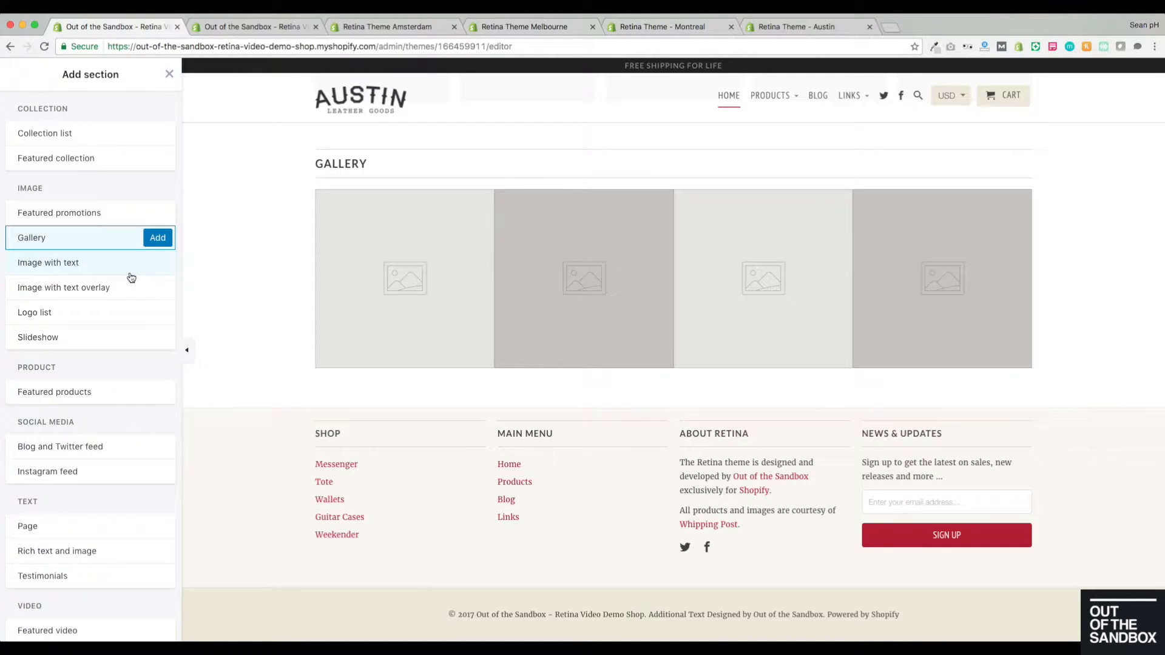
mouse_move(88, 268)
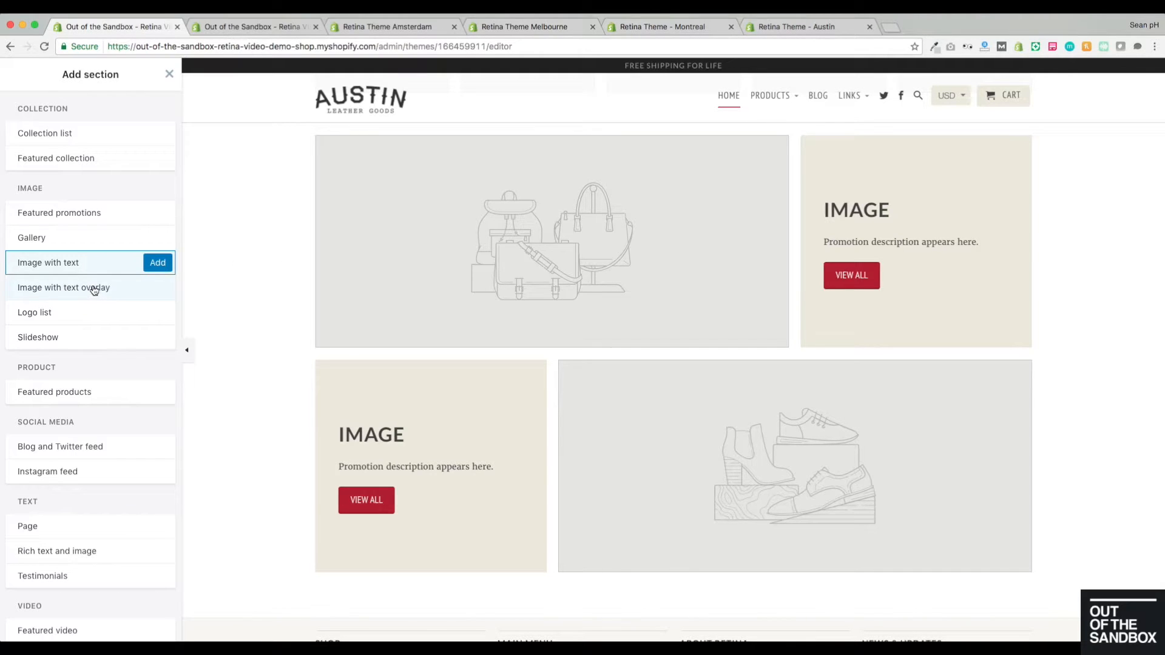
mouse_move(95, 289)
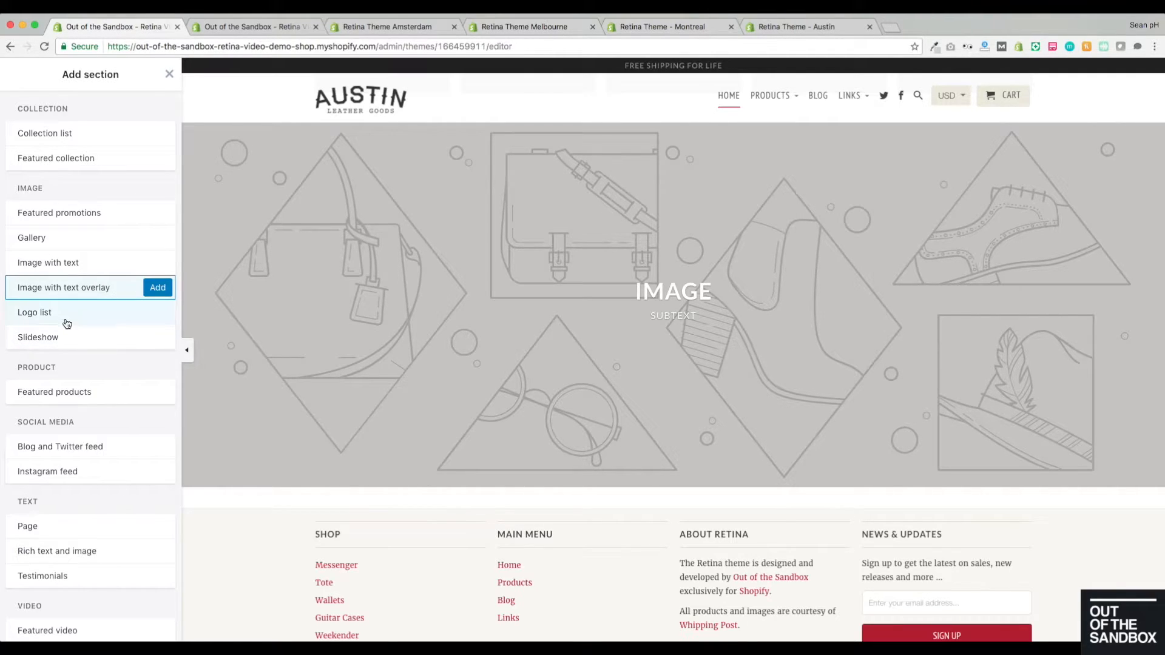
mouse_move(59, 319)
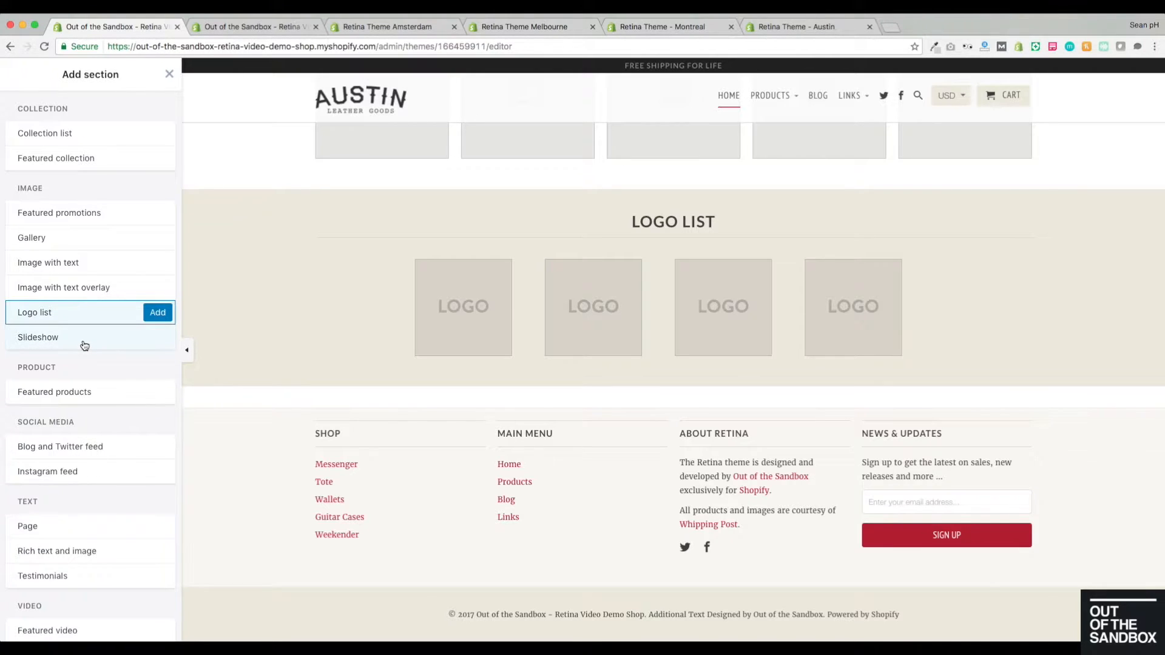
click(84, 346)
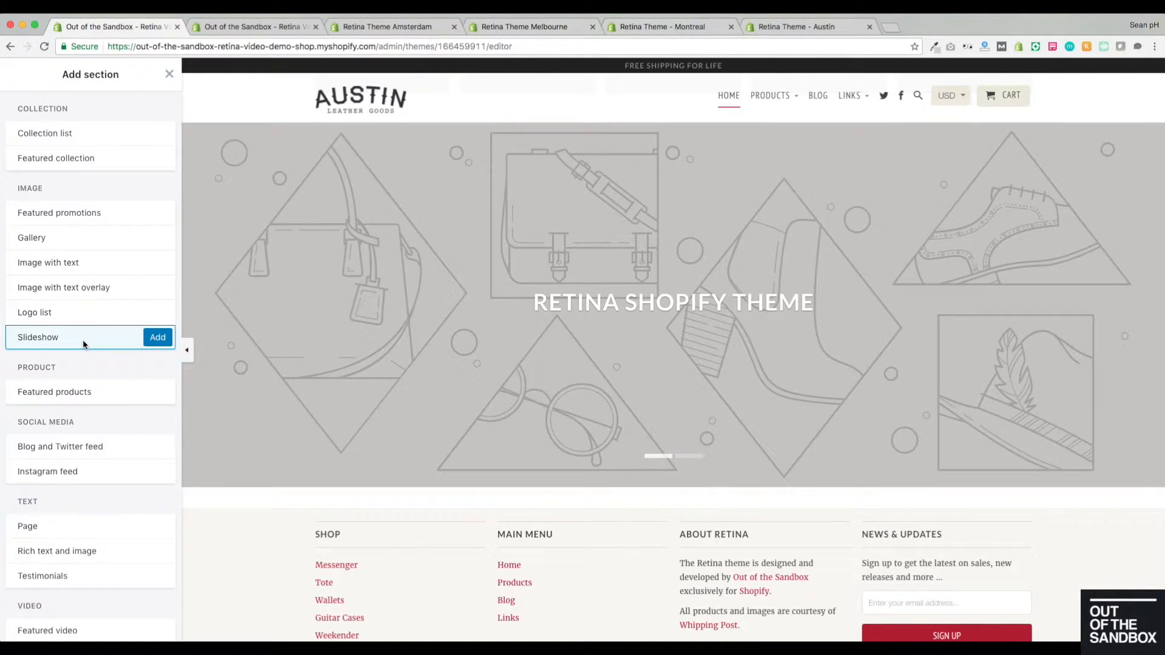
- Preview the Featured products section, including both sample products, and the Blog and Twitter feed and Instagram feed sections
scroll(83, 344, down, 1)
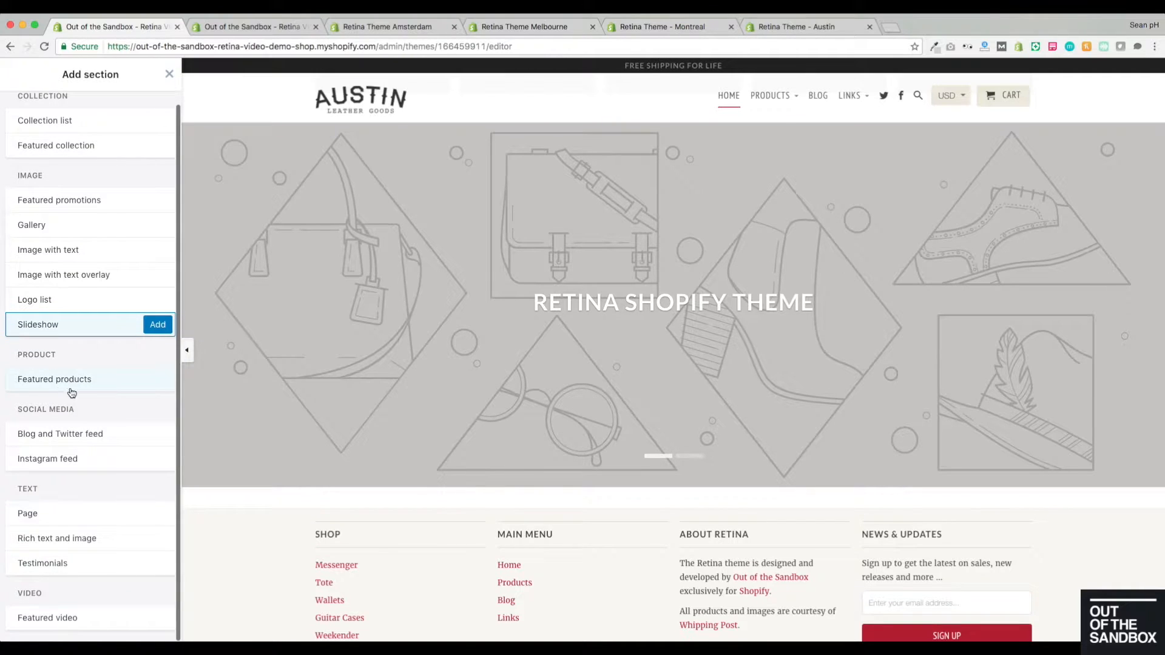
click(91, 385)
scroll(288, 298, down, 3)
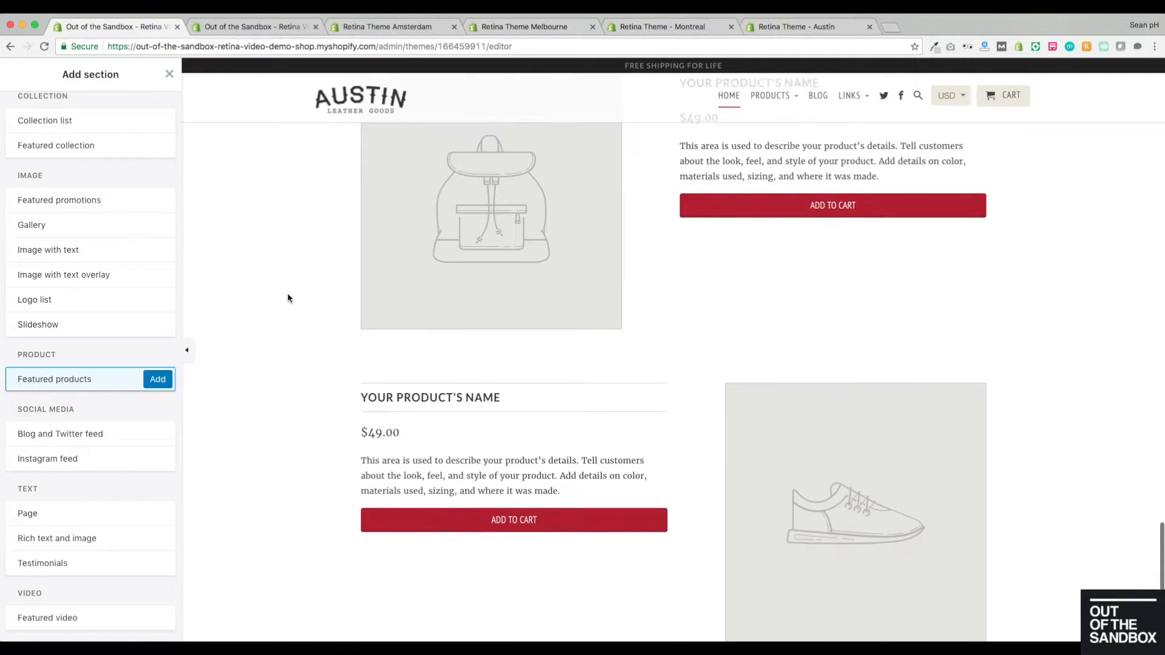
scroll(289, 298, up, 3)
scroll(288, 298, down, 5)
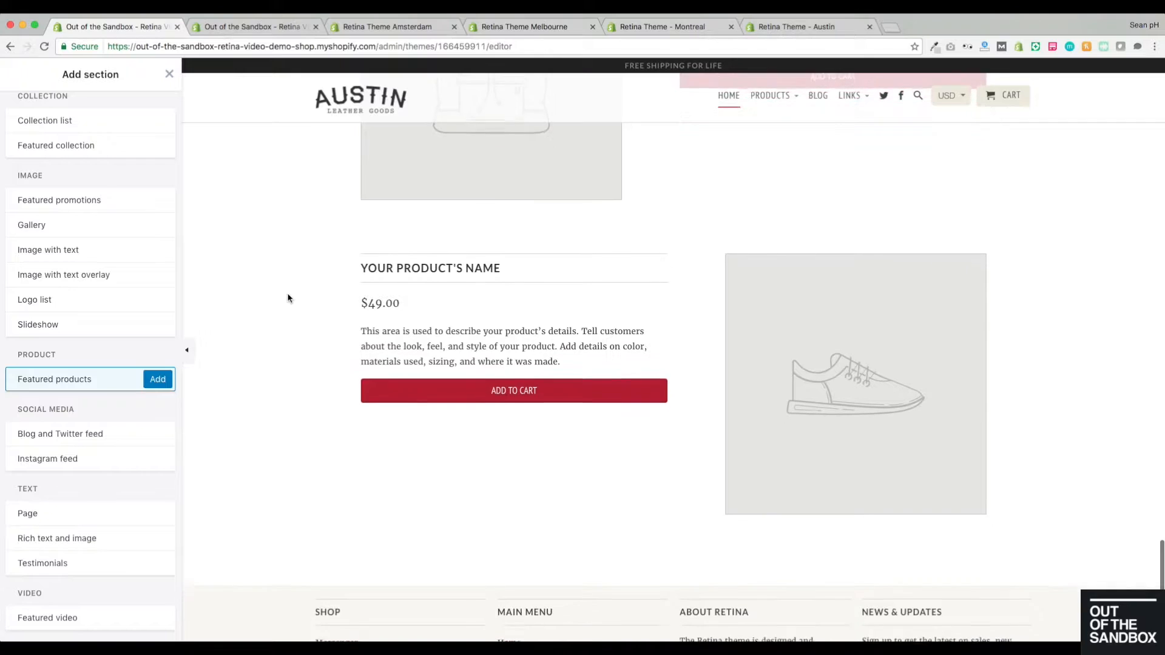
scroll(288, 297, up, 4)
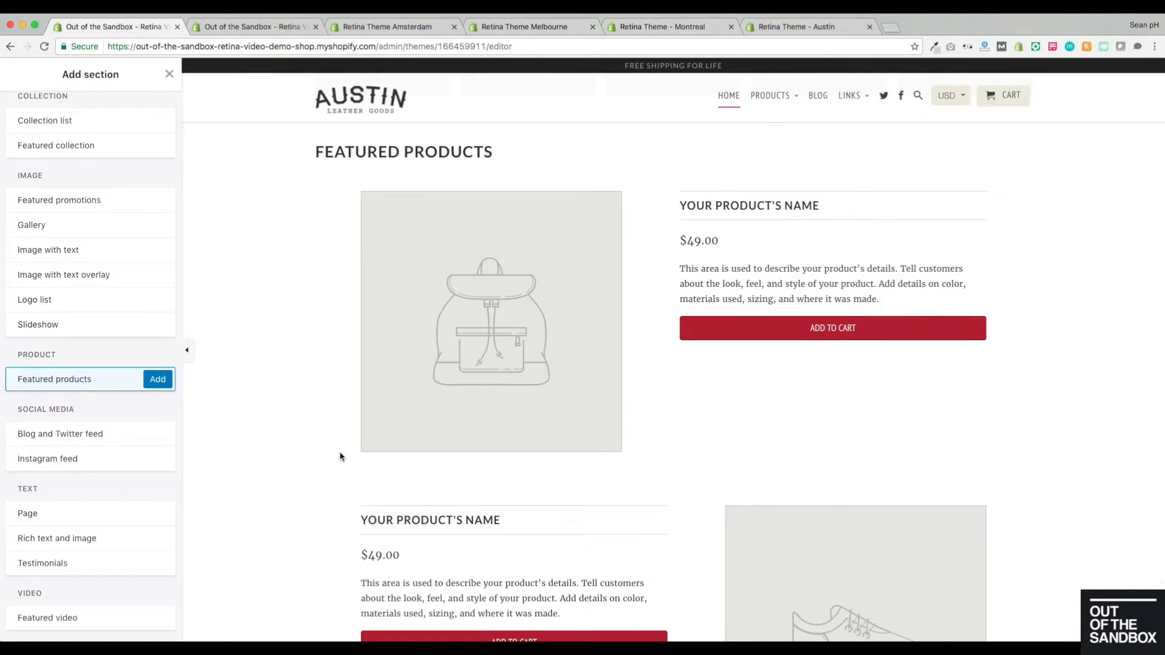
click(73, 439)
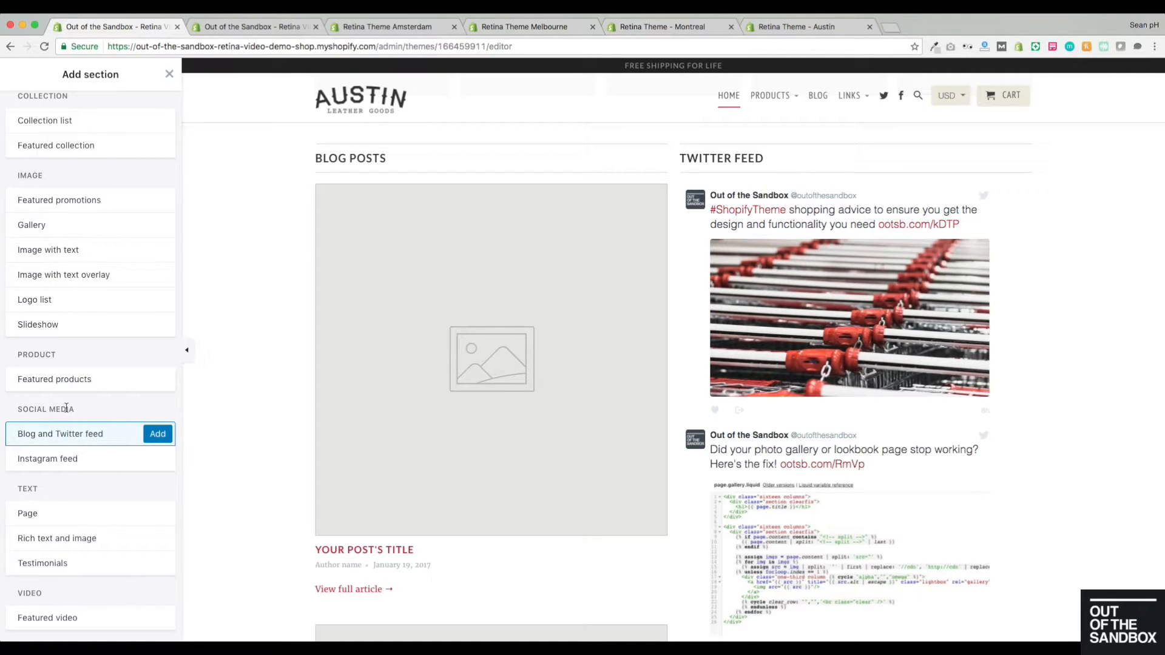
click(59, 463)
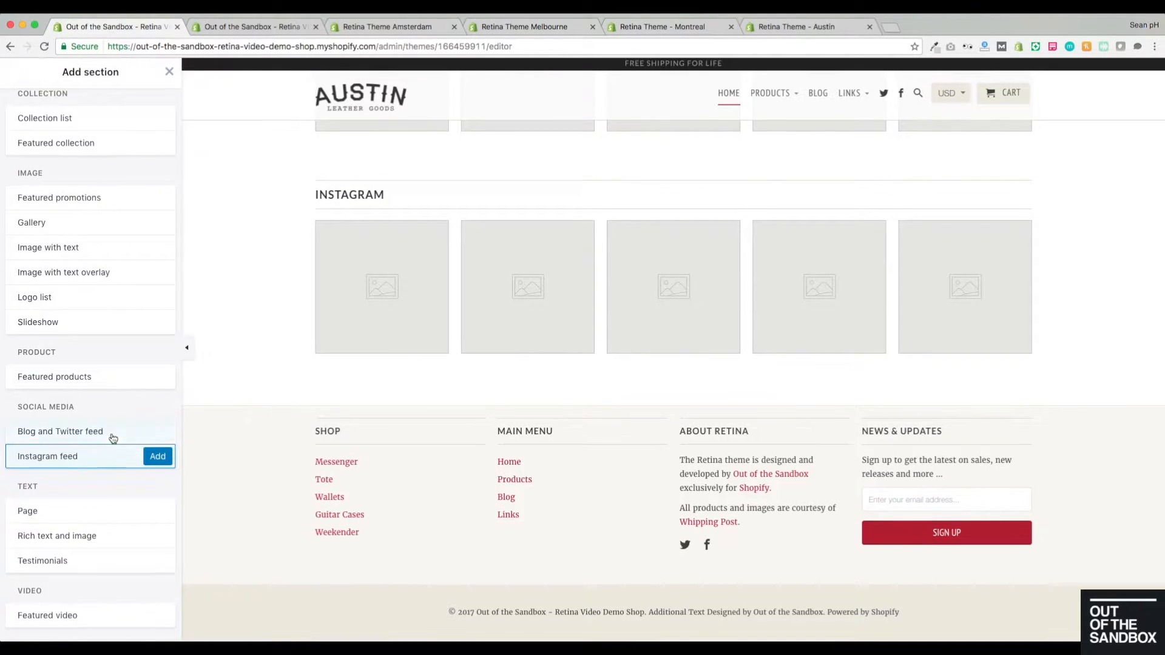
- Preview the text sections: Page, Rich text and image, and Testimonials
click(57, 517)
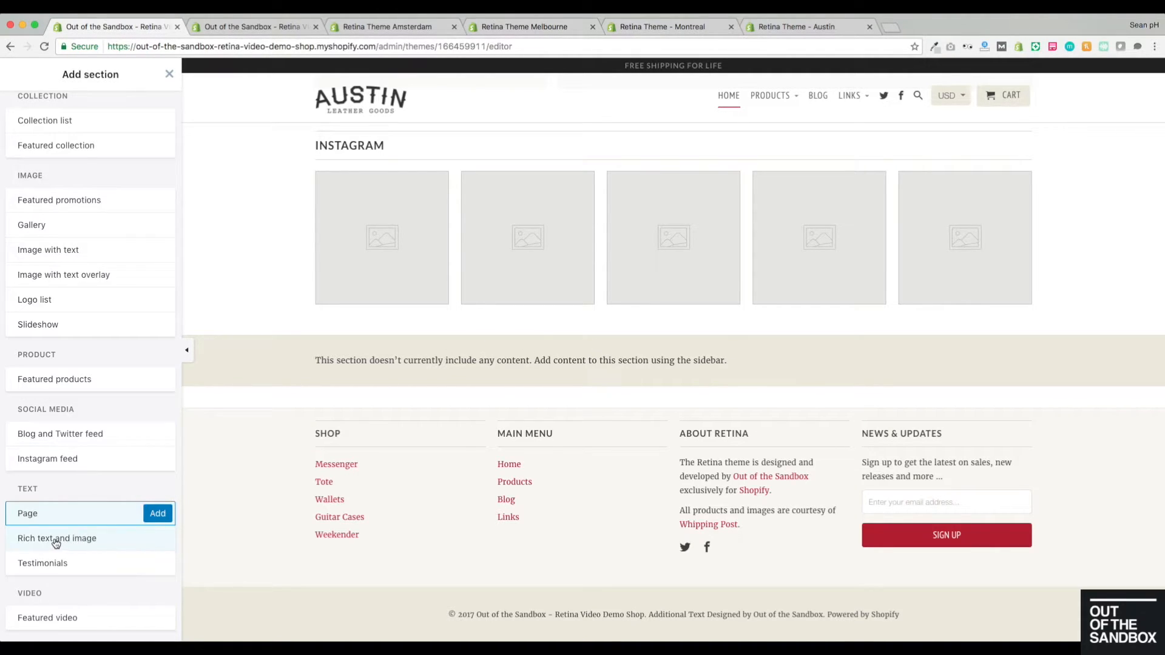
click(28, 539)
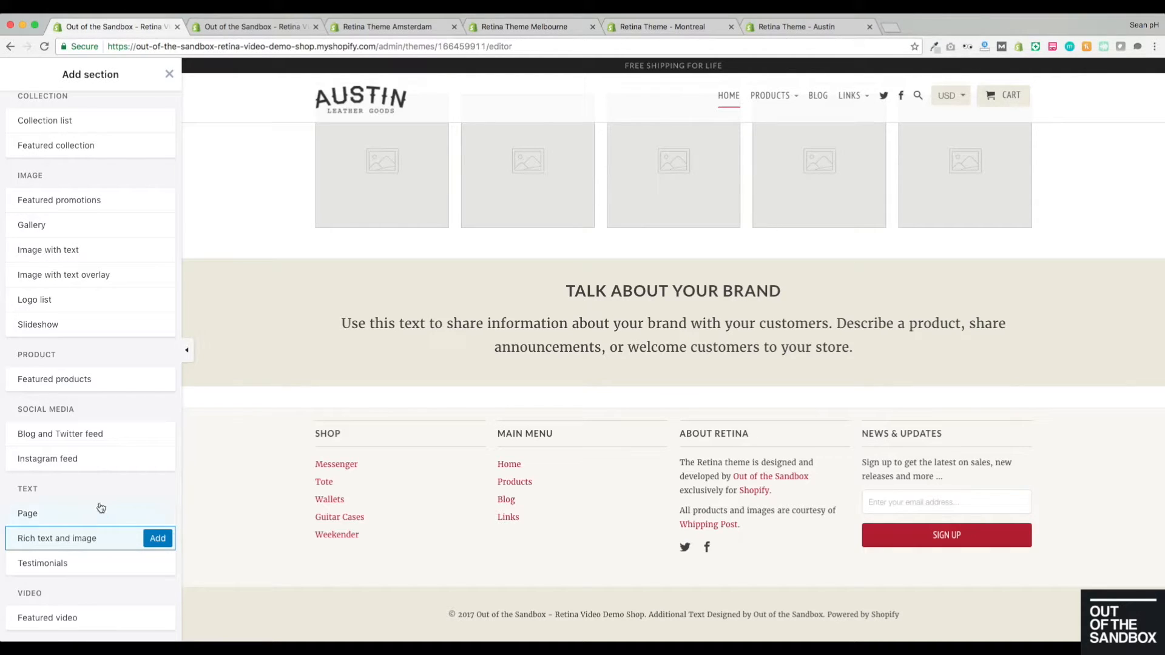
click(88, 564)
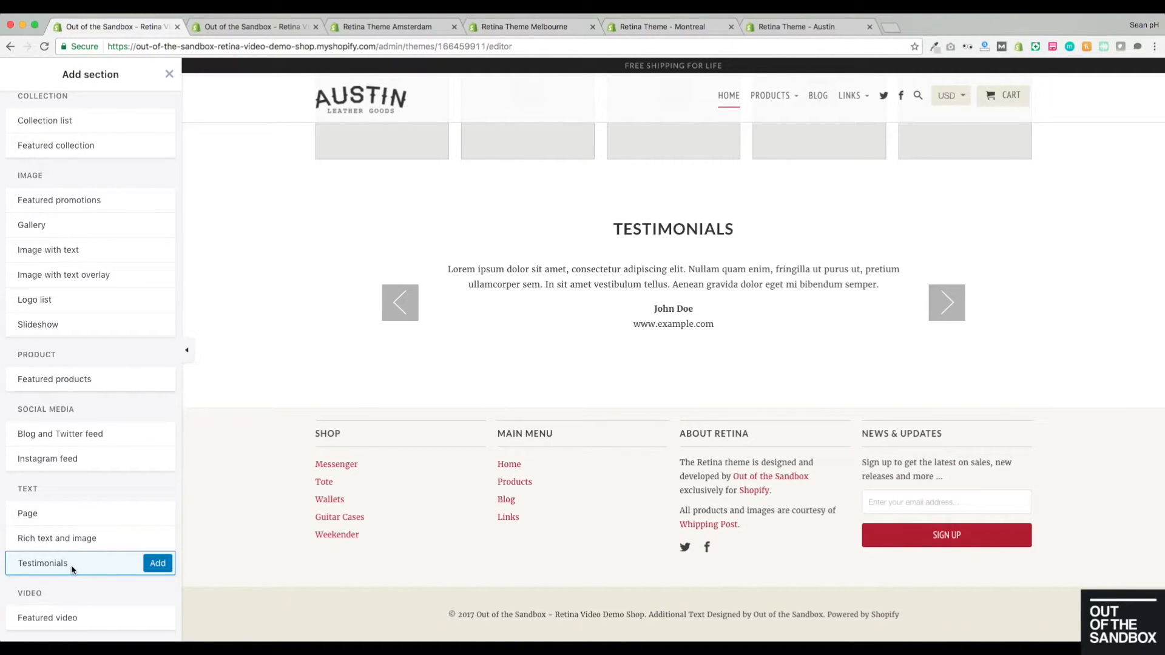
- Review the home page preview from the Testimonials section back up to the opening slideshow
scroll(71, 566, up, 1)
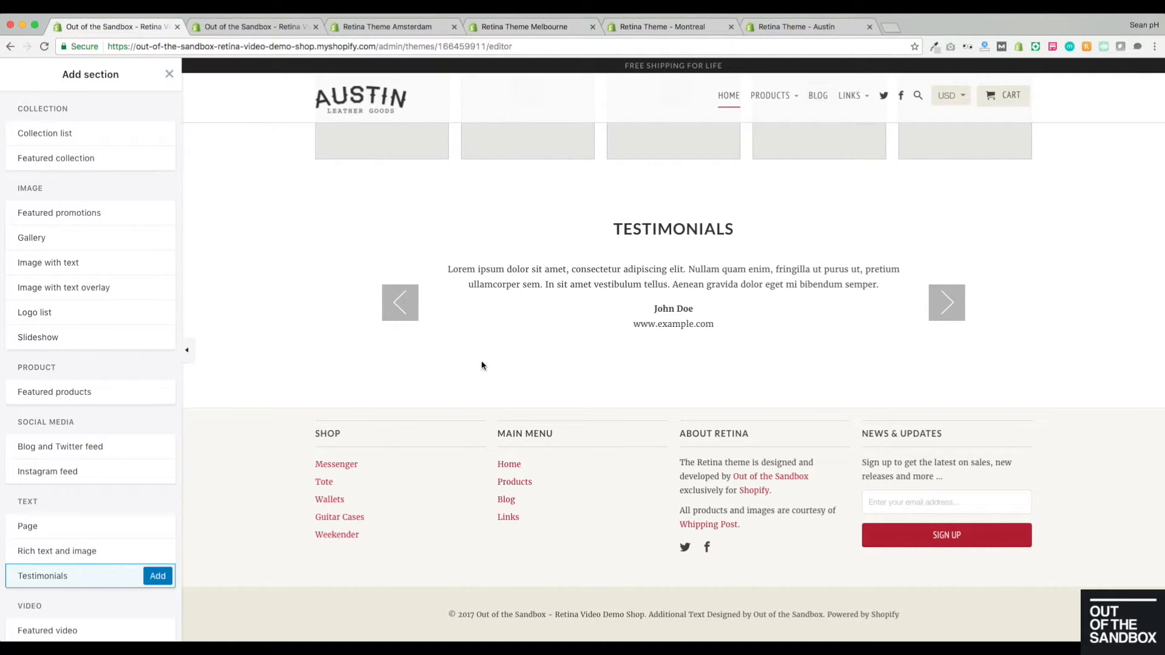
scroll(338, 395, up, 12)
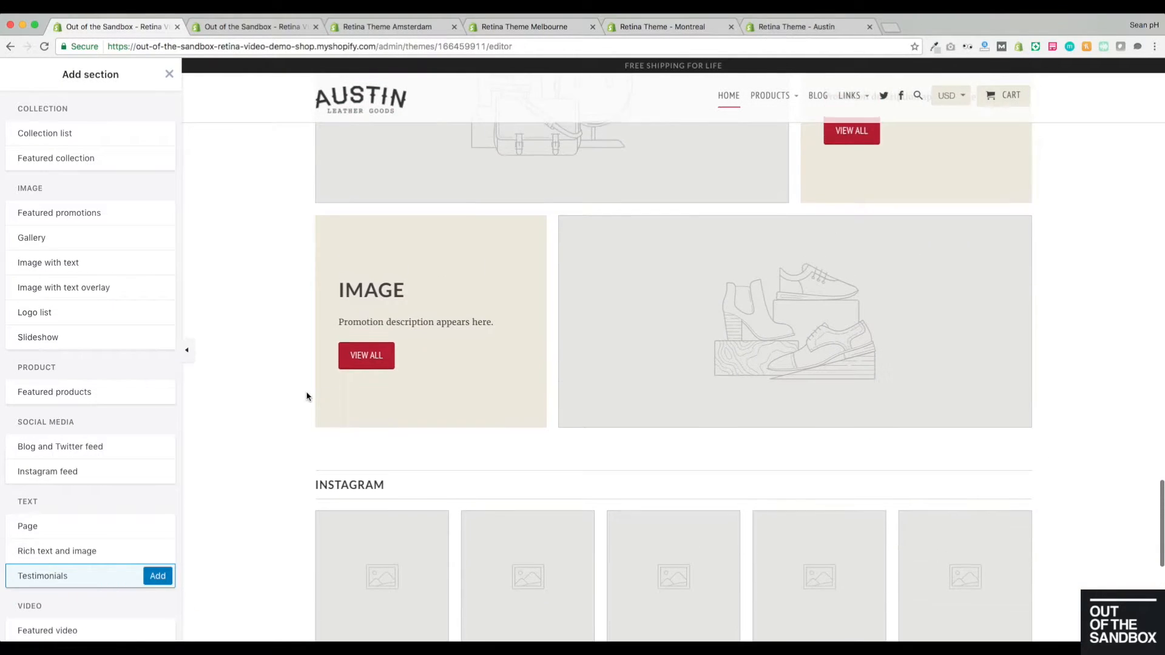
scroll(307, 397, up, 10)
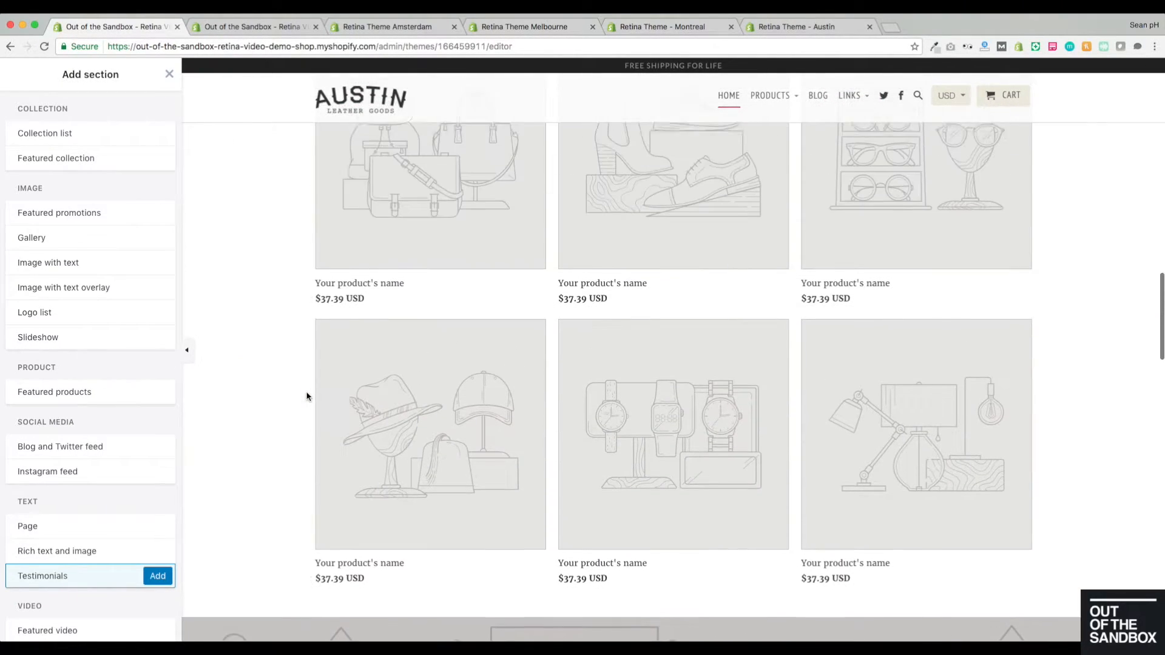
scroll(306, 396, up, 10)
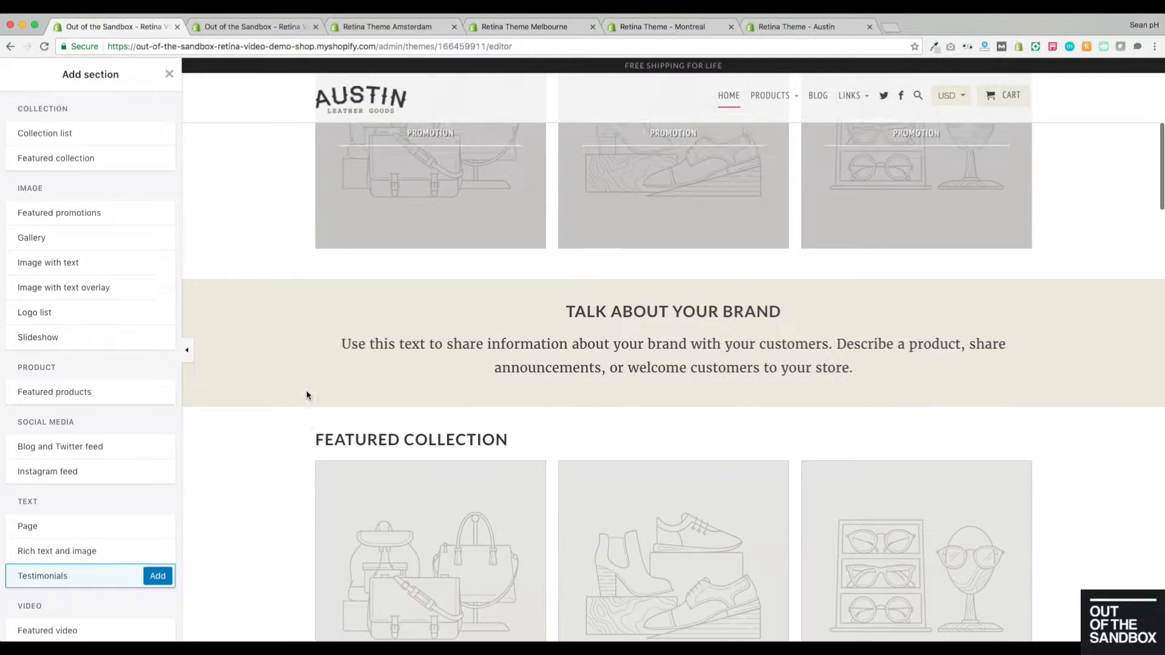
scroll(306, 395, up, 5)
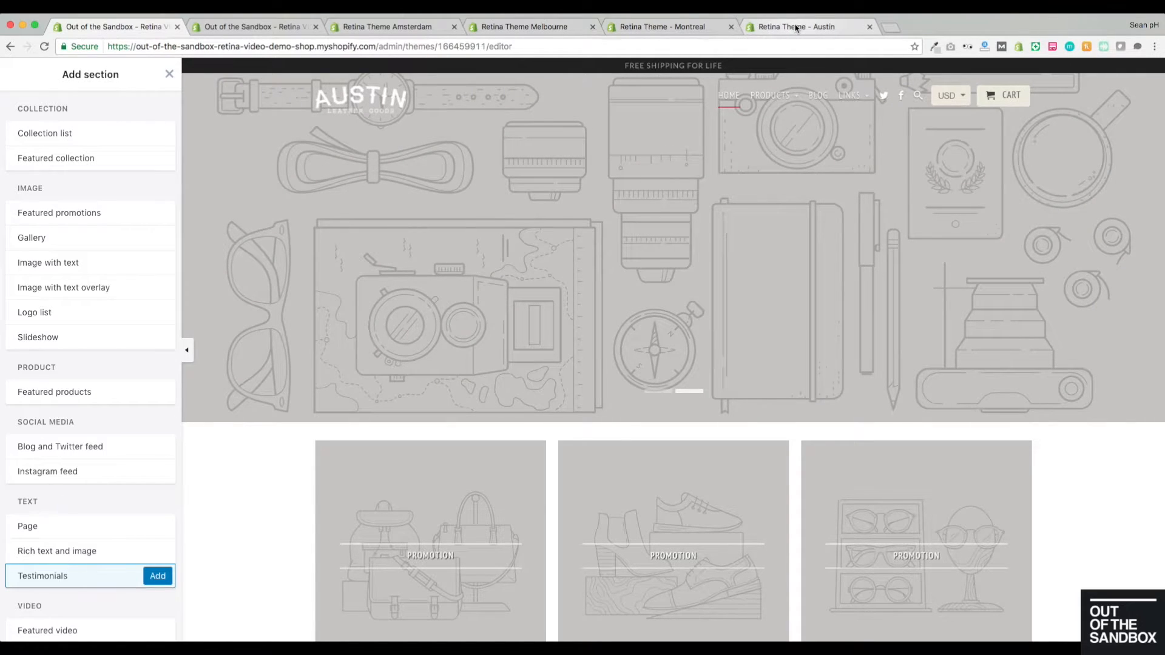
- Examine the home page sections used in the Retina Melbourne and Montreal demo stores
click(506, 27)
scroll(529, 276, down, 5)
scroll(529, 276, down, 8)
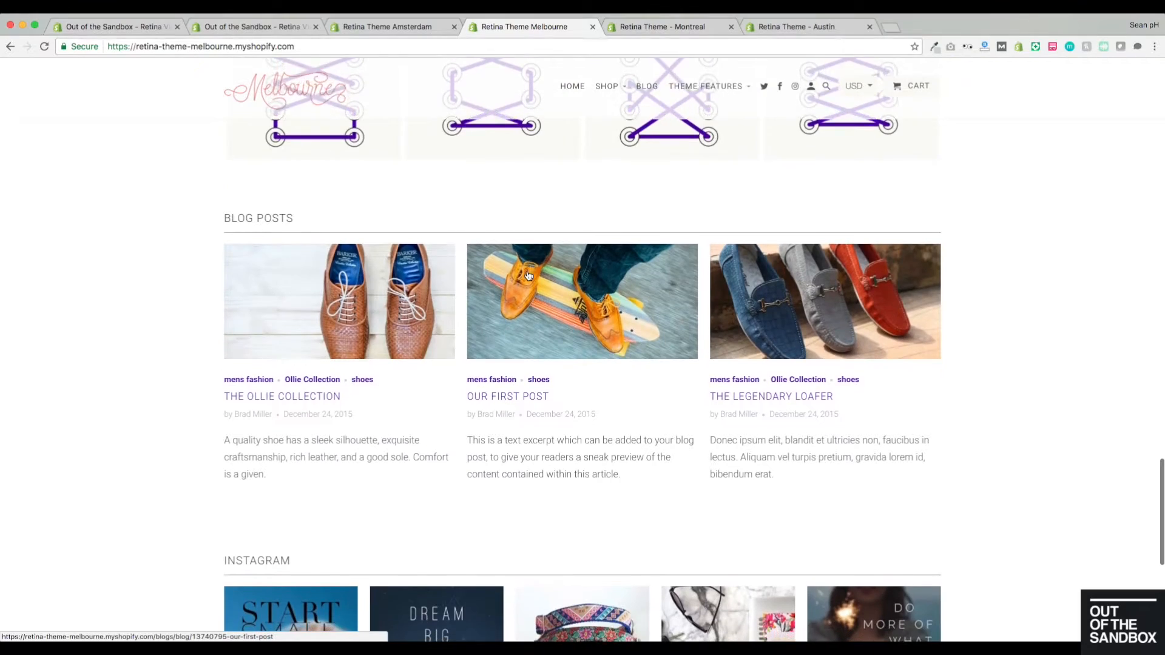
scroll(528, 276, up, 12)
scroll(529, 276, up, 12)
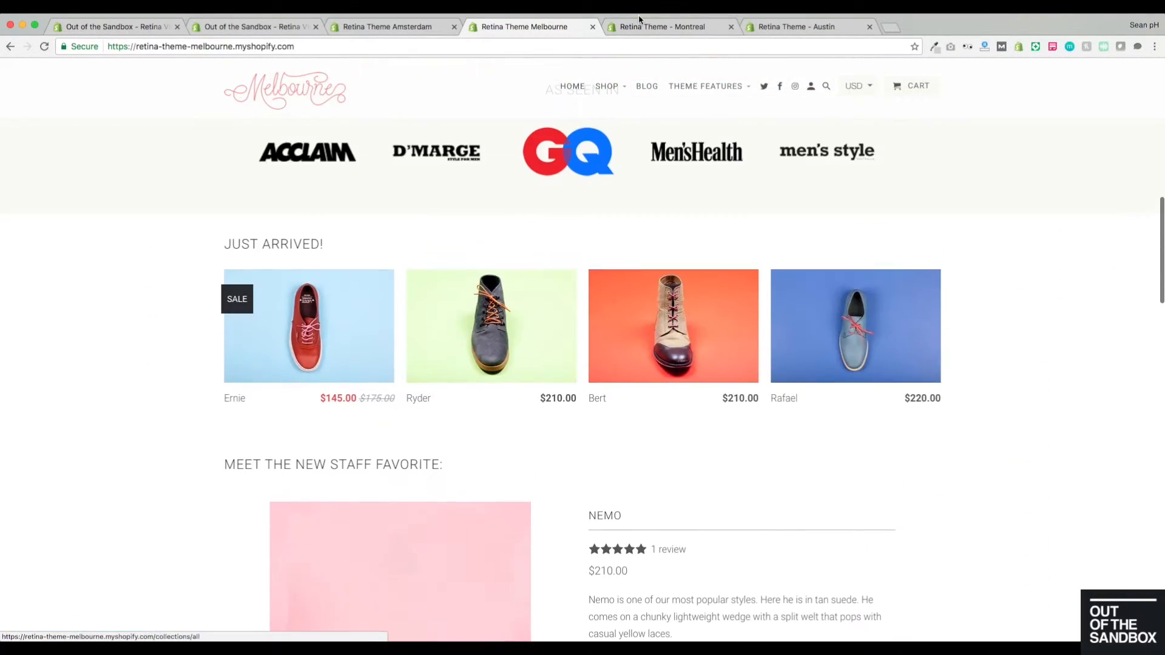
click(668, 27)
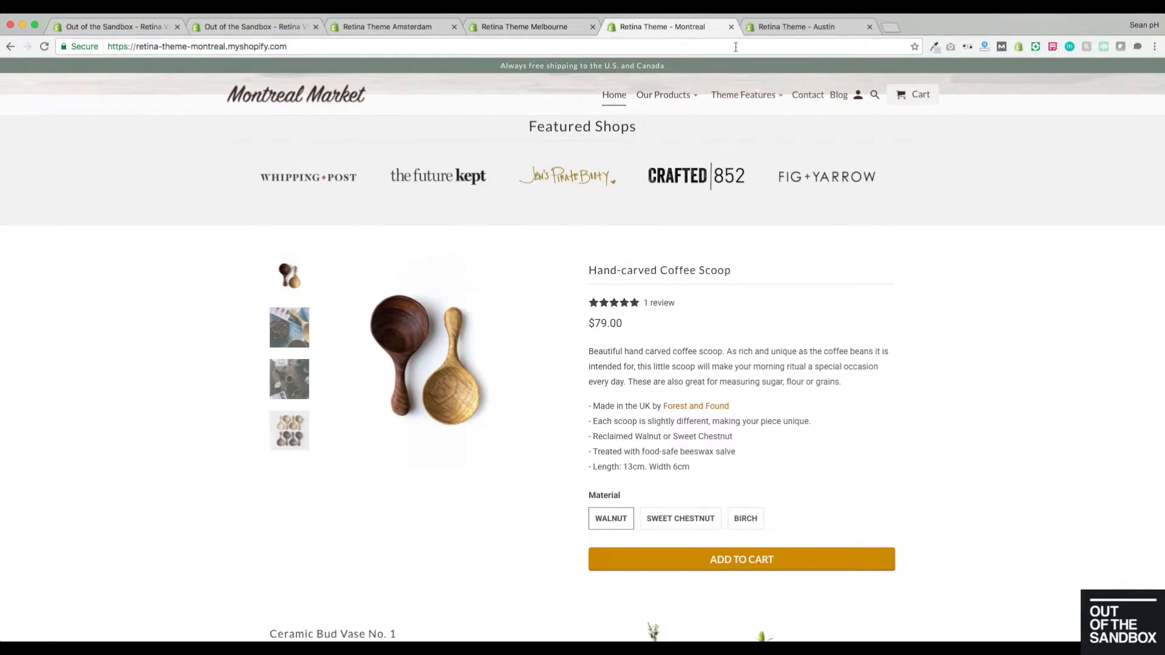
- Examine the Austin demo store's home page from the slideshow through the text banner, promotions and featured products to the text-and-image section
click(795, 27)
scroll(525, 222, up, 5)
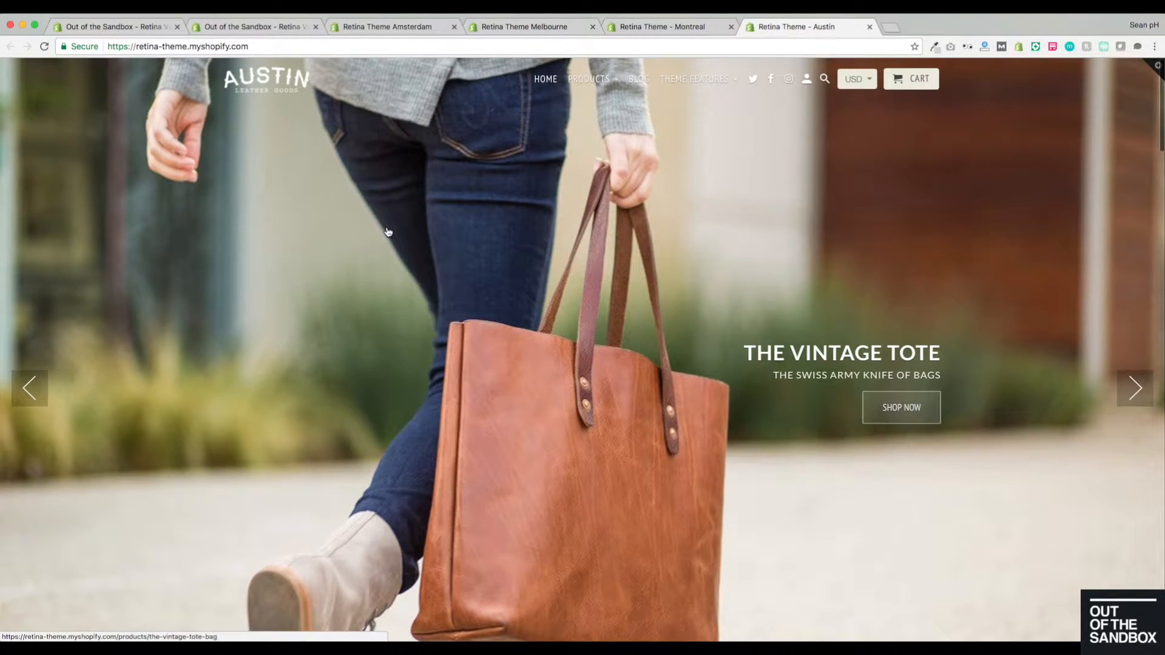
scroll(388, 232, down, 2)
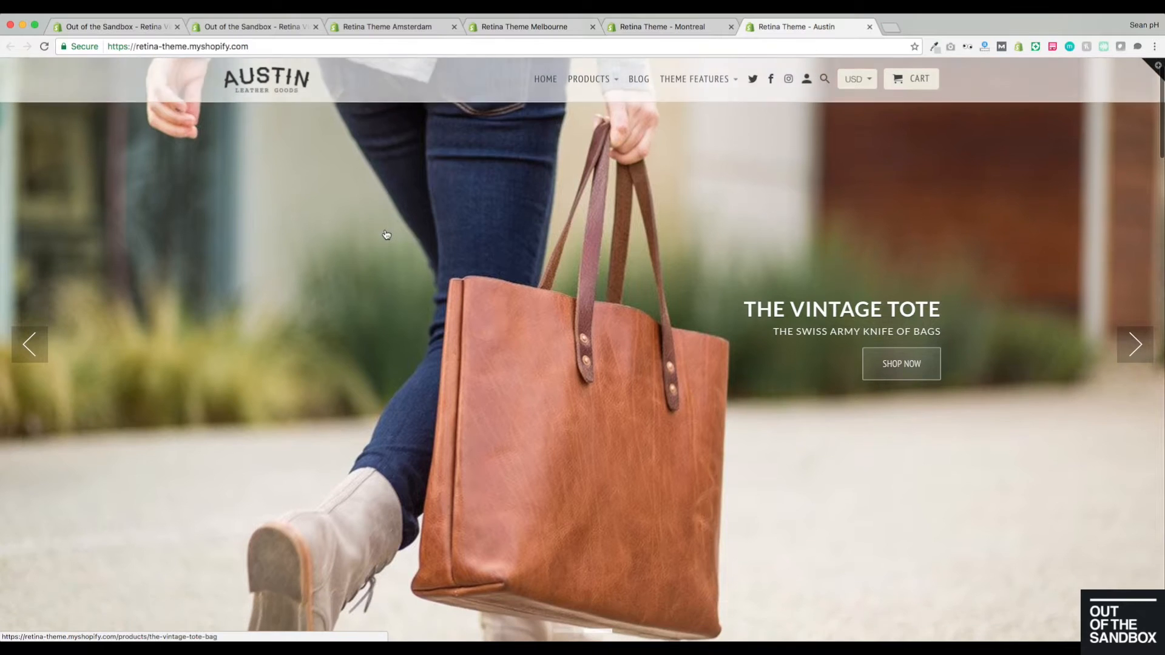
scroll(385, 235, down, 8)
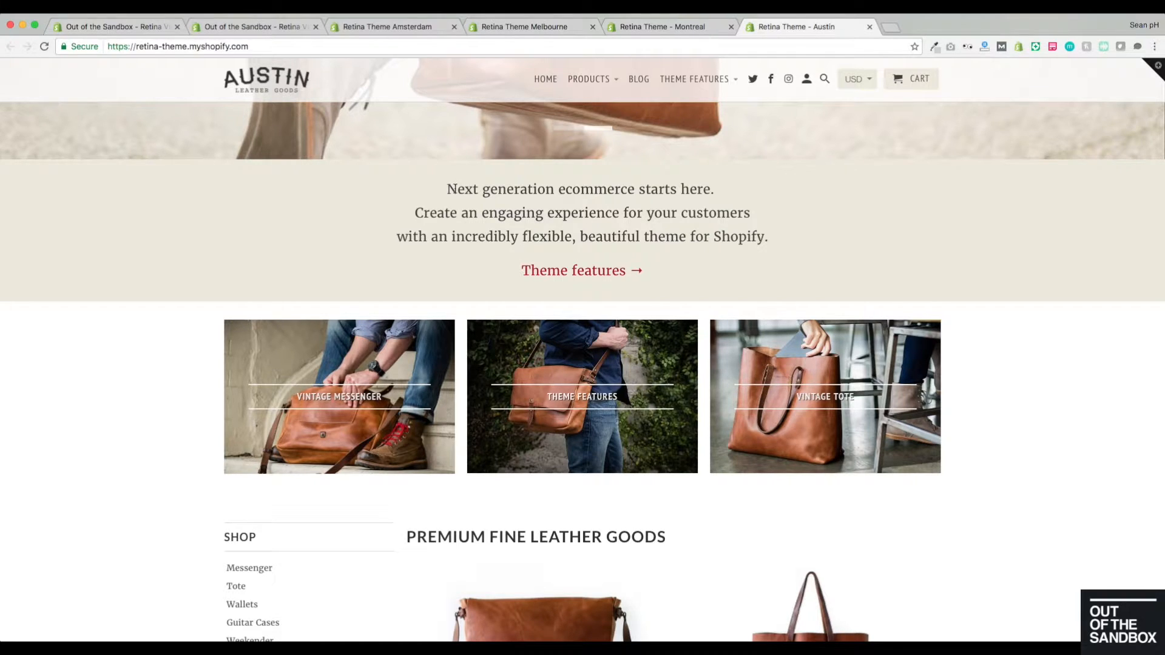
scroll(389, 190, down, 3)
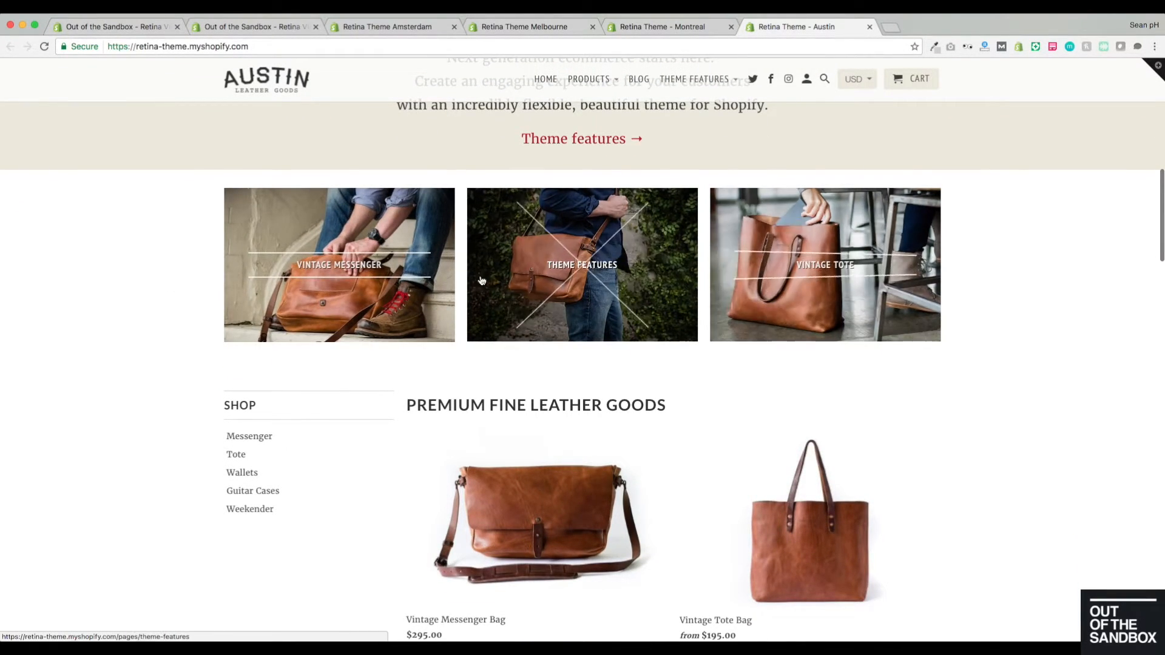
scroll(103, 266, down, 5)
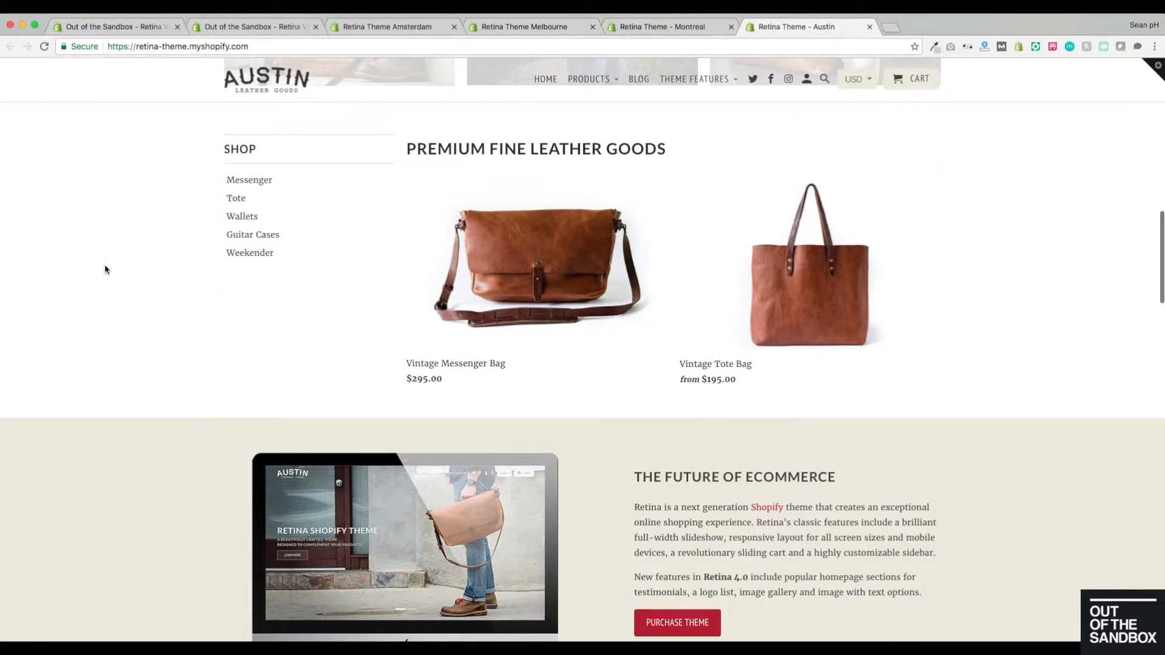
- Examine the Austin demo's home page from the text-and-image section through the guitar cases and image-with-text promotions to the wallet collection
mouse_move(805, 288)
scroll(197, 279, down, 5)
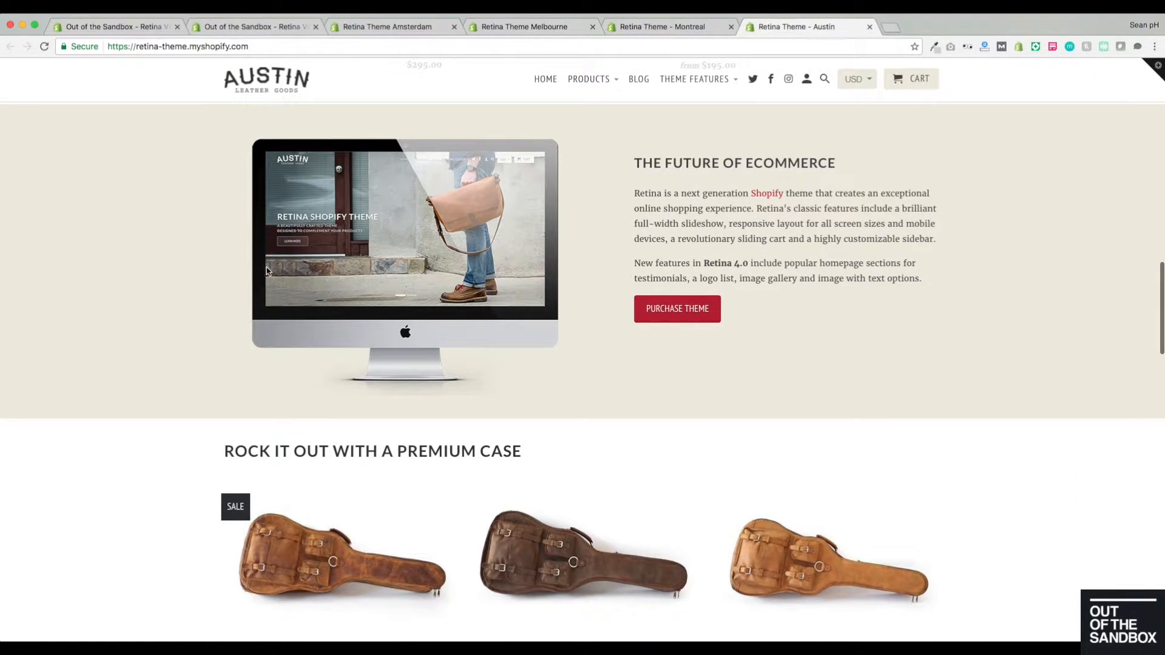
scroll(170, 257, down, 6)
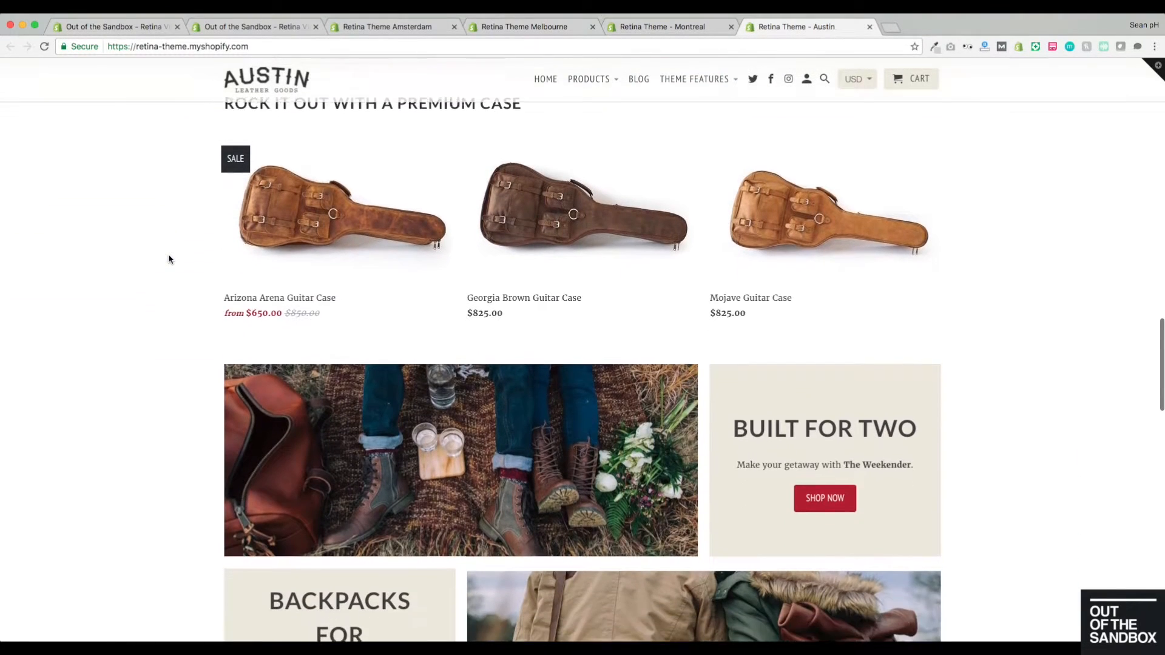
scroll(148, 229, up, 1)
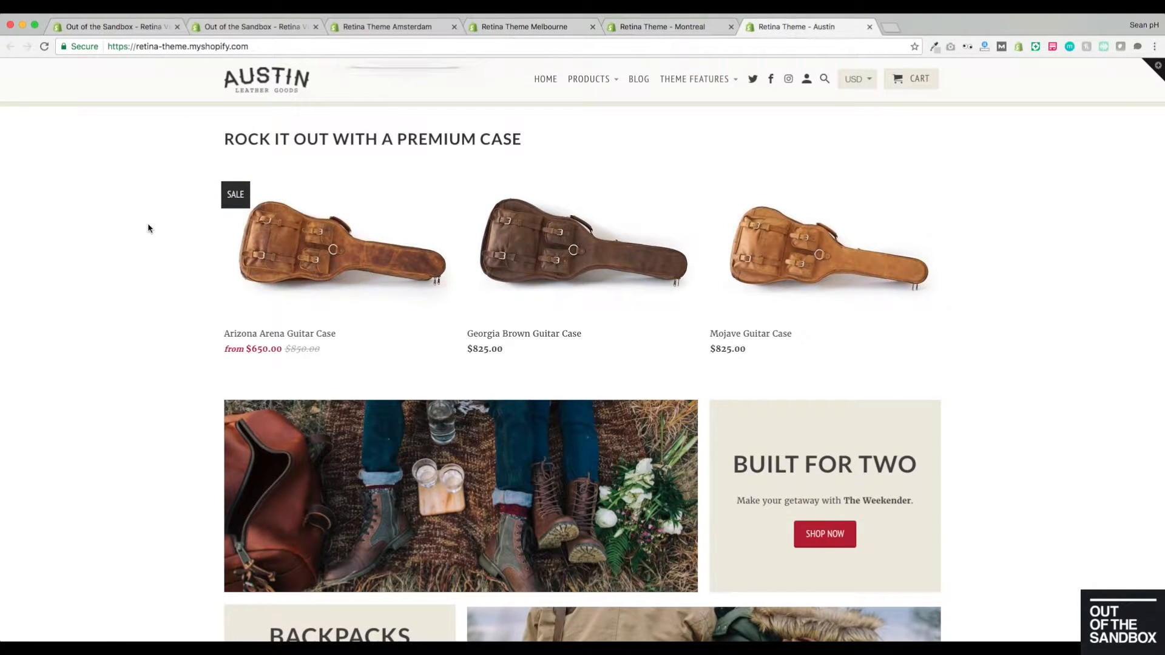
scroll(148, 228, down, 2)
scroll(148, 228, down, 3)
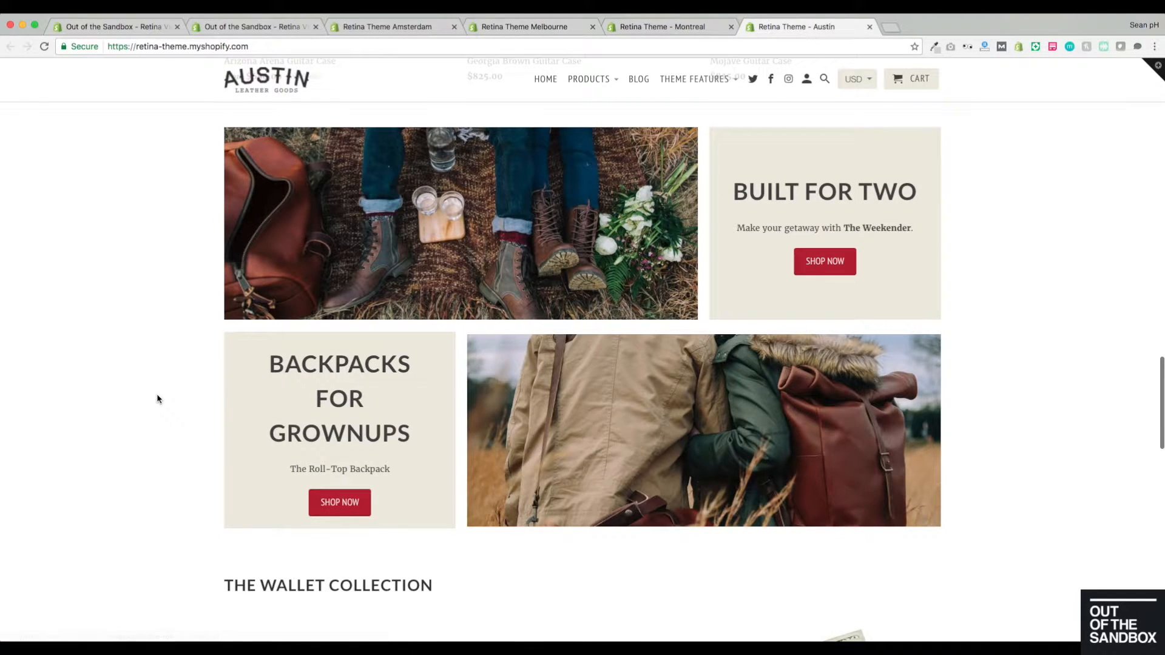
scroll(157, 399, down, 2)
scroll(157, 399, down, 6)
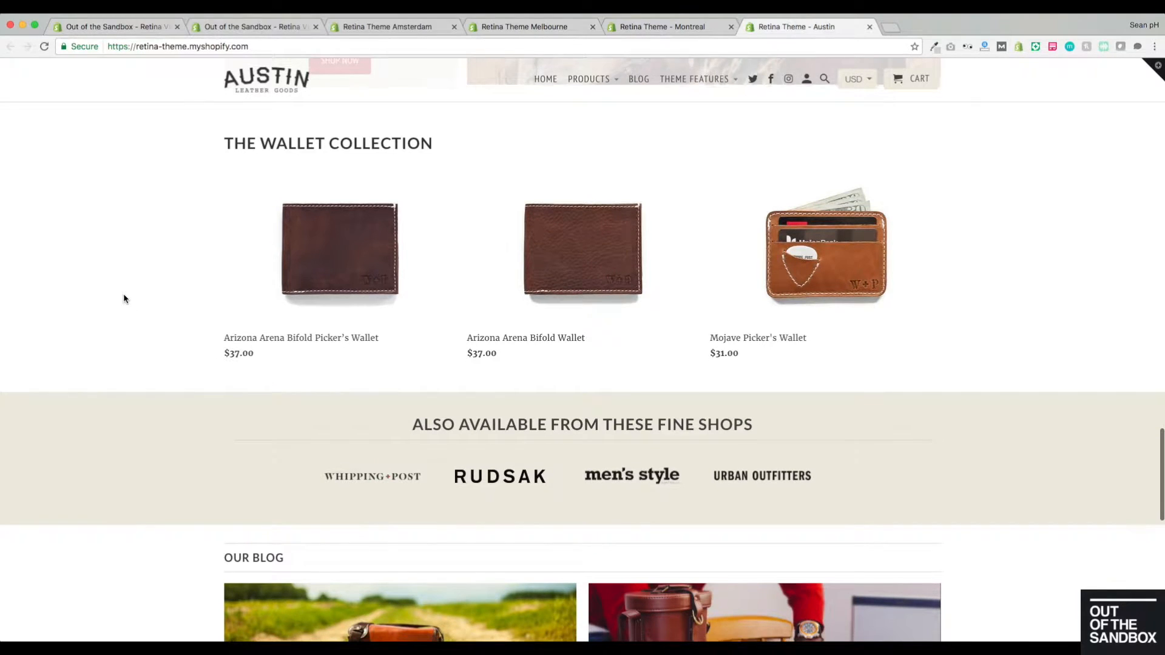
- Examine the Austin demo's logo list, blog, Instagram and footer sections, and return to the opening slideshow
scroll(125, 297, down, 2)
scroll(124, 297, down, 2)
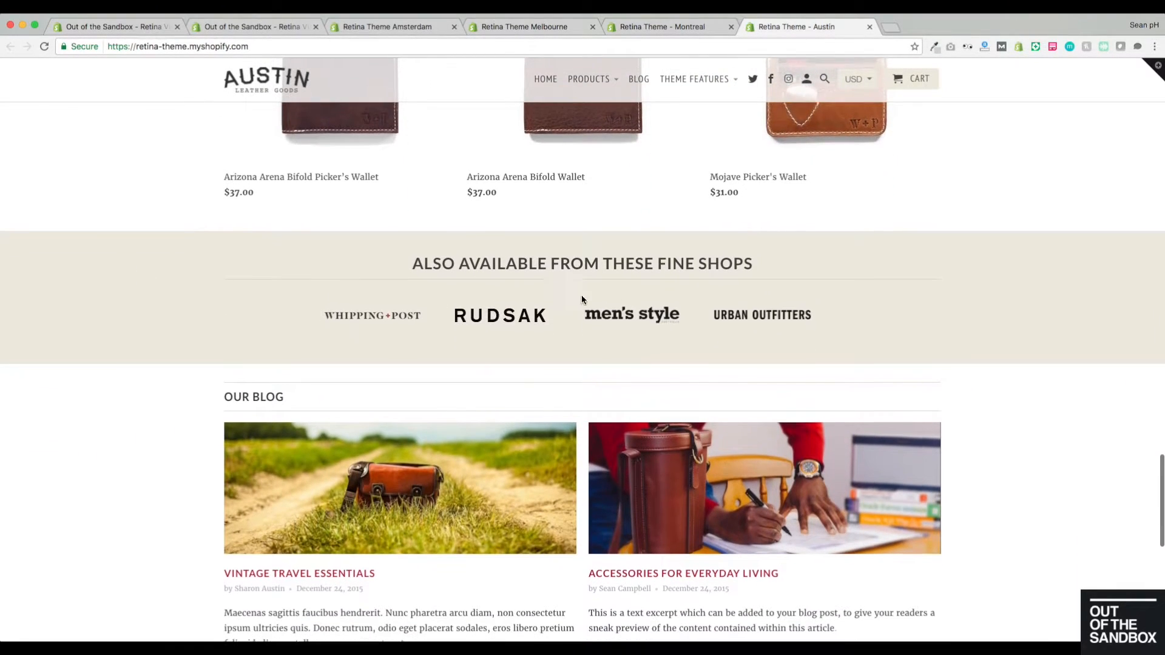
scroll(174, 274, down, 4)
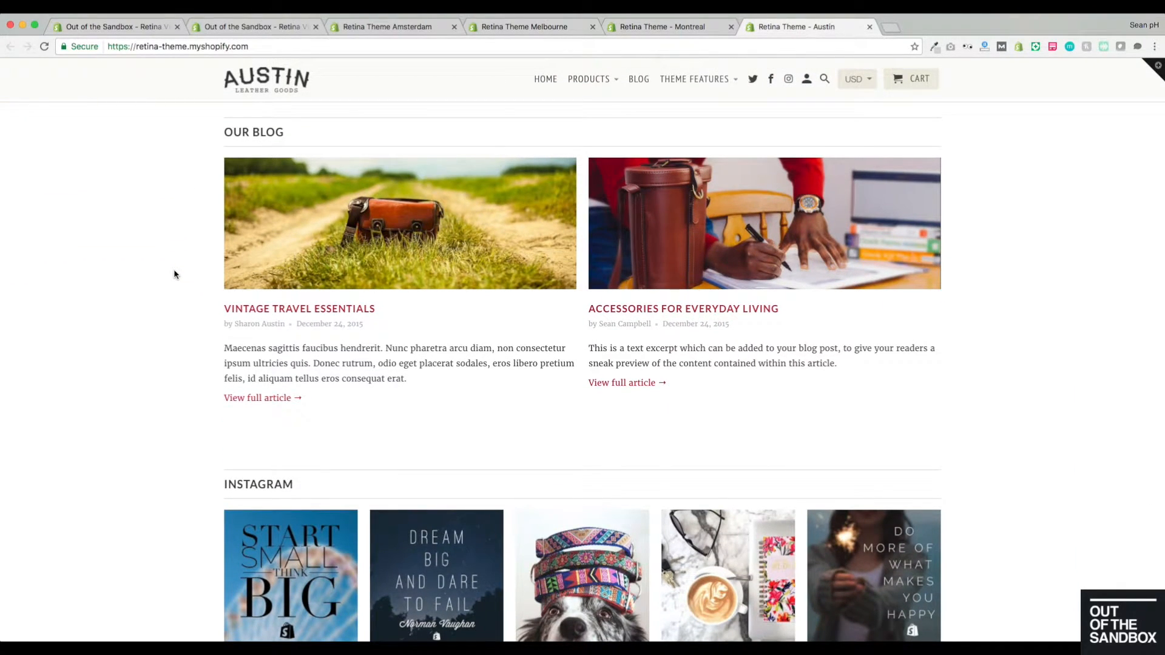
scroll(175, 274, down, 4)
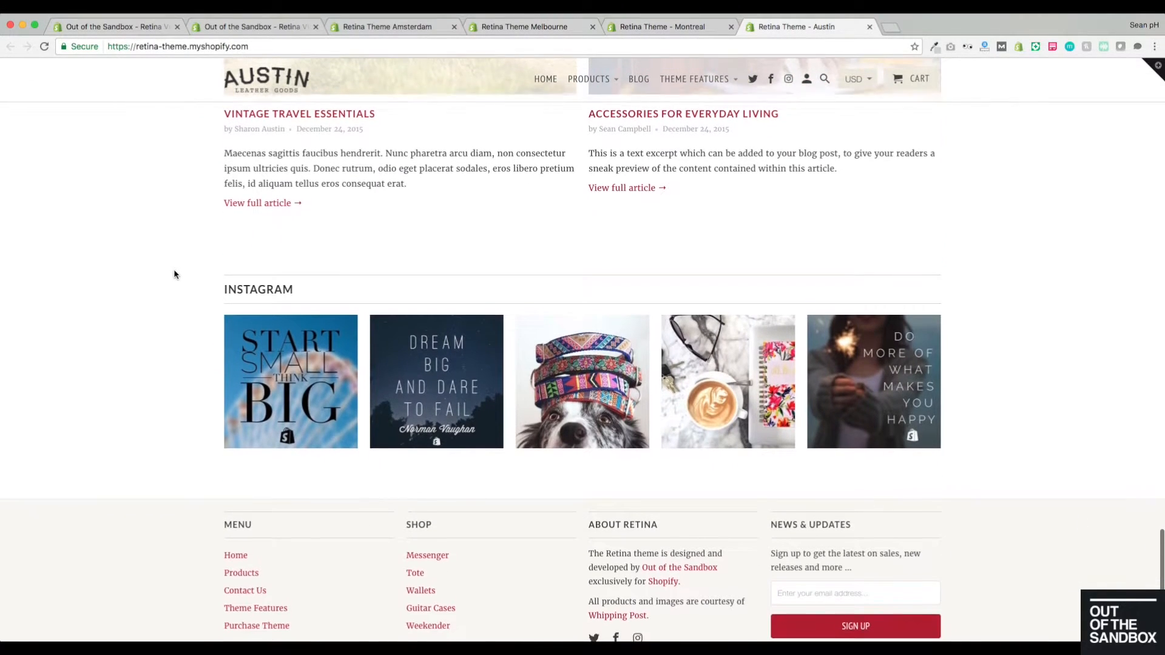
scroll(174, 274, down, 1)
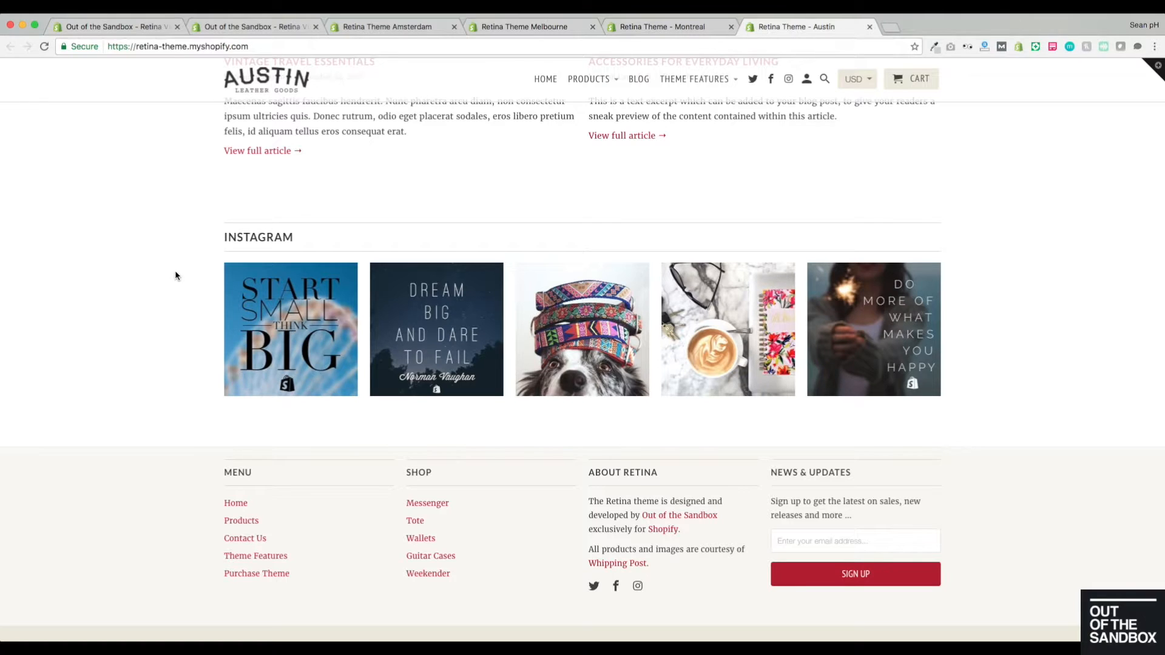
scroll(175, 276, up, 10)
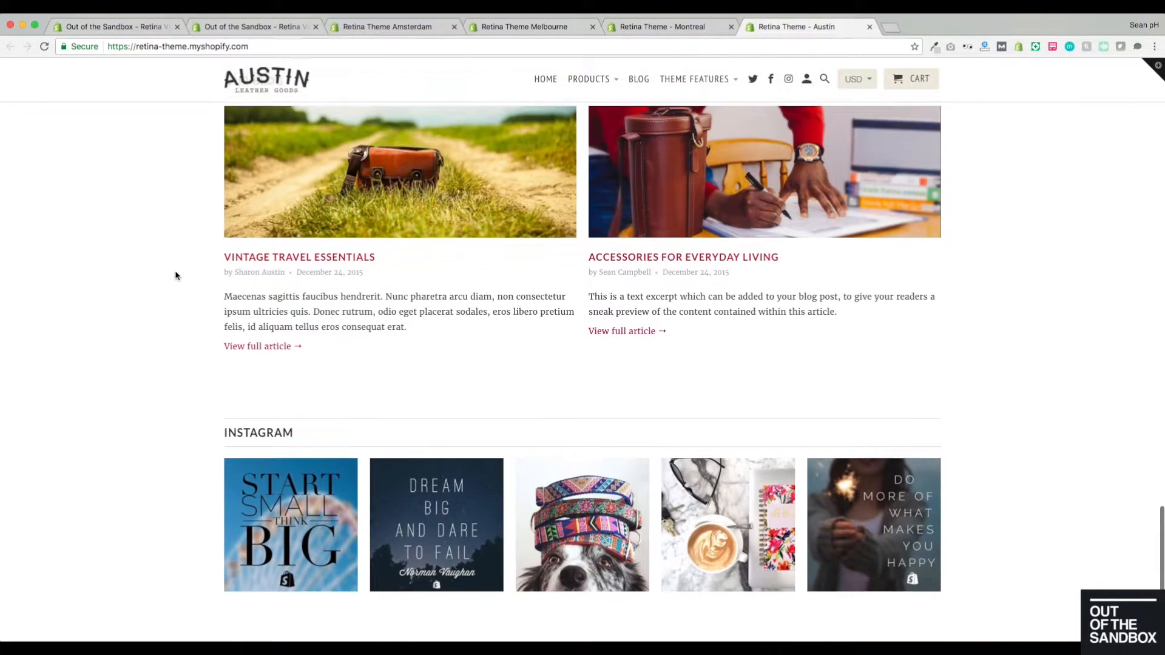
scroll(176, 276, up, 15)
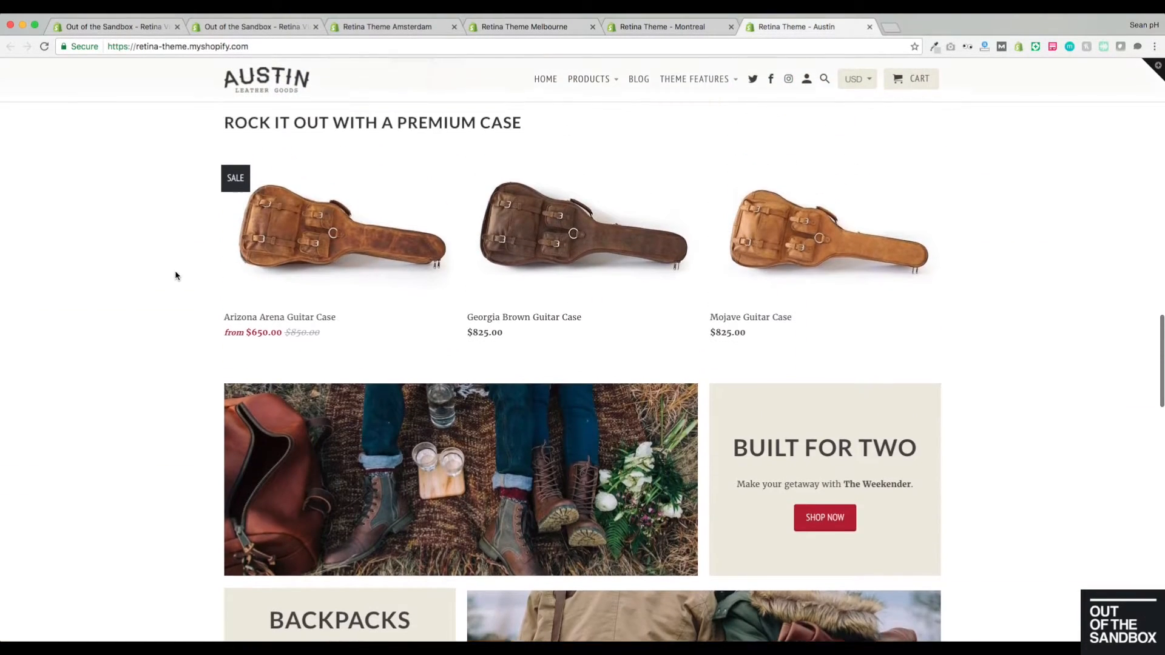
scroll(176, 276, up, 12)
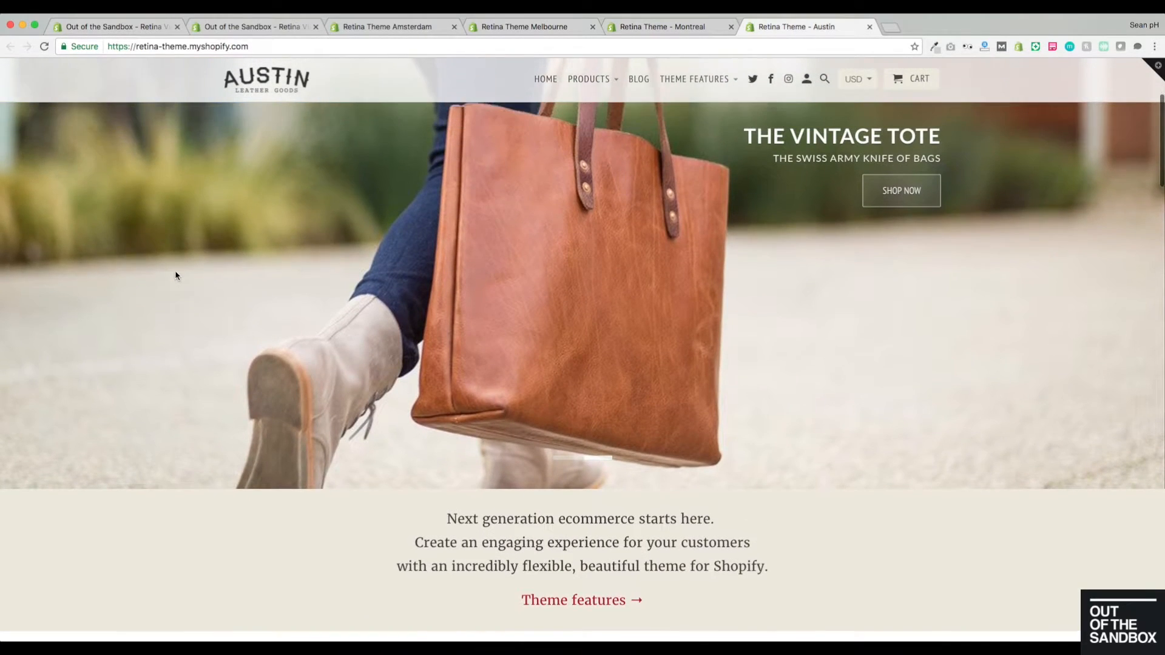
scroll(175, 276, up, 3)
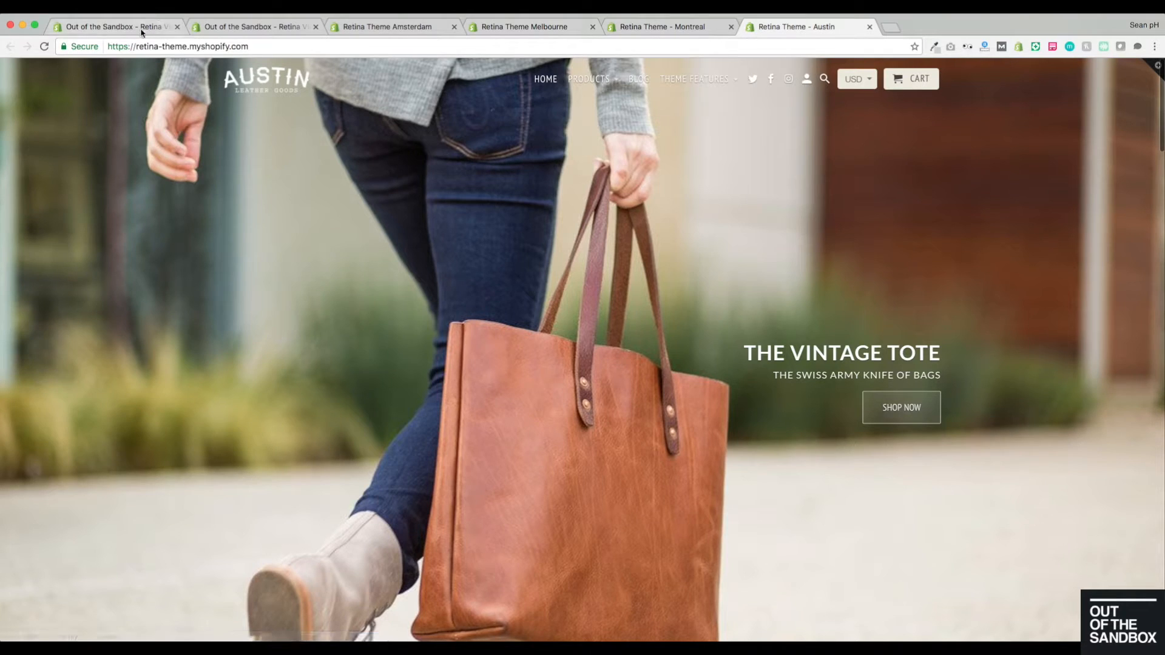
- Return to the theme editor, leave the list of addable sections, and delete the Featured promotions section from the home page
click(135, 31)
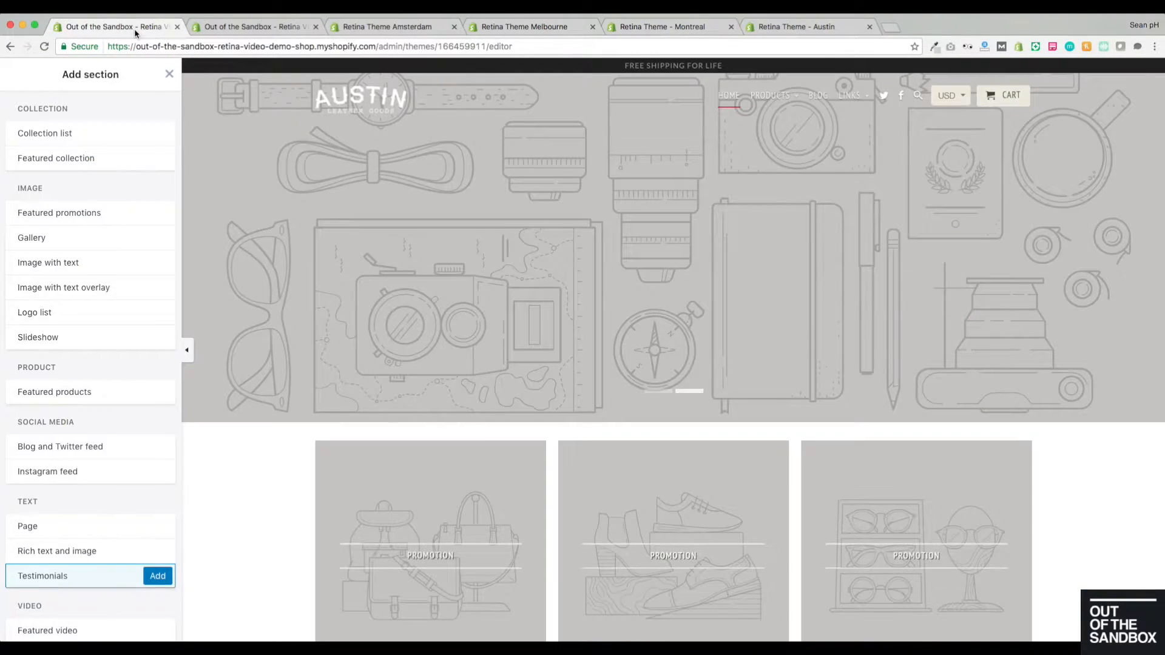
click(169, 73)
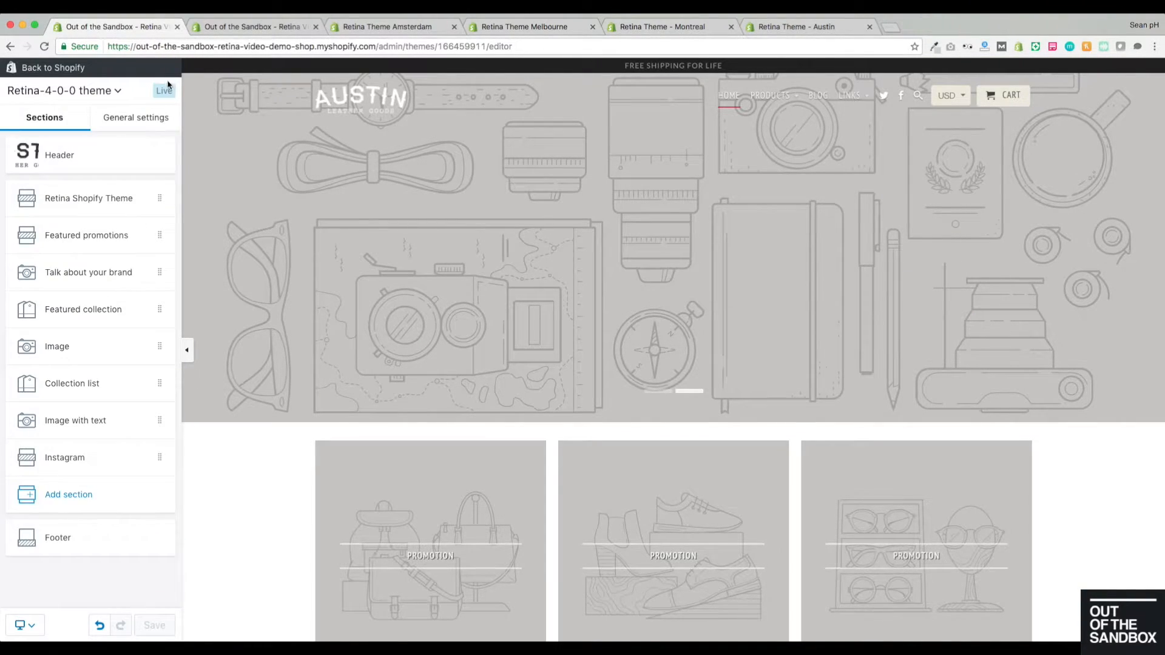
scroll(312, 395, down, 7)
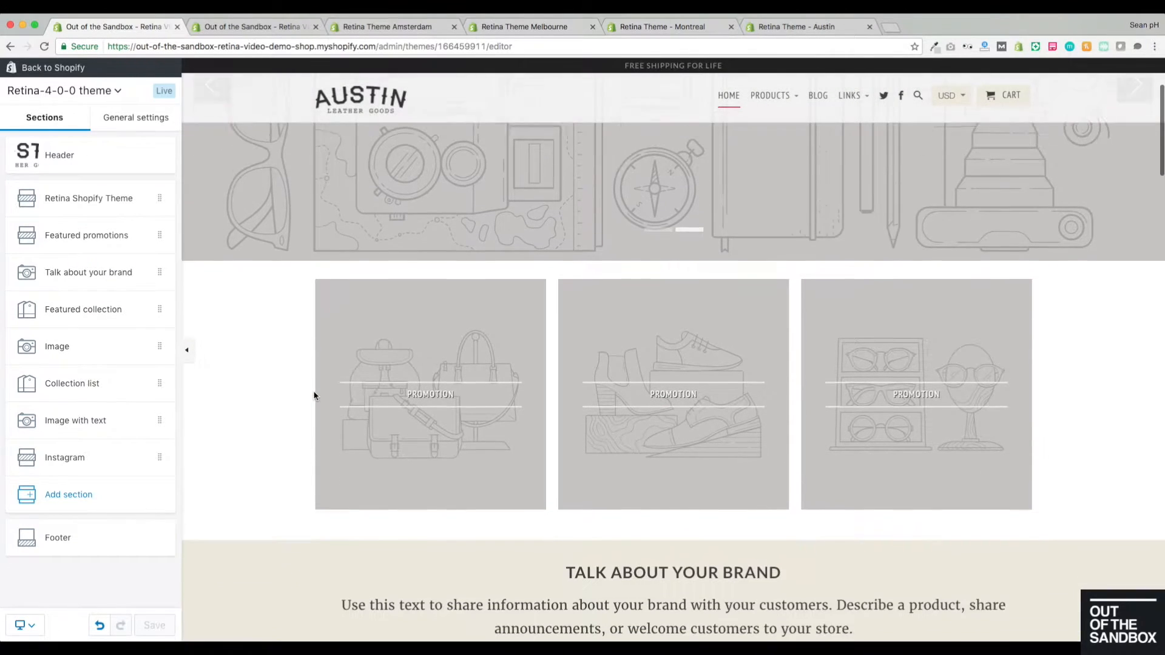
scroll(314, 396, up, 4)
scroll(313, 396, up, 3)
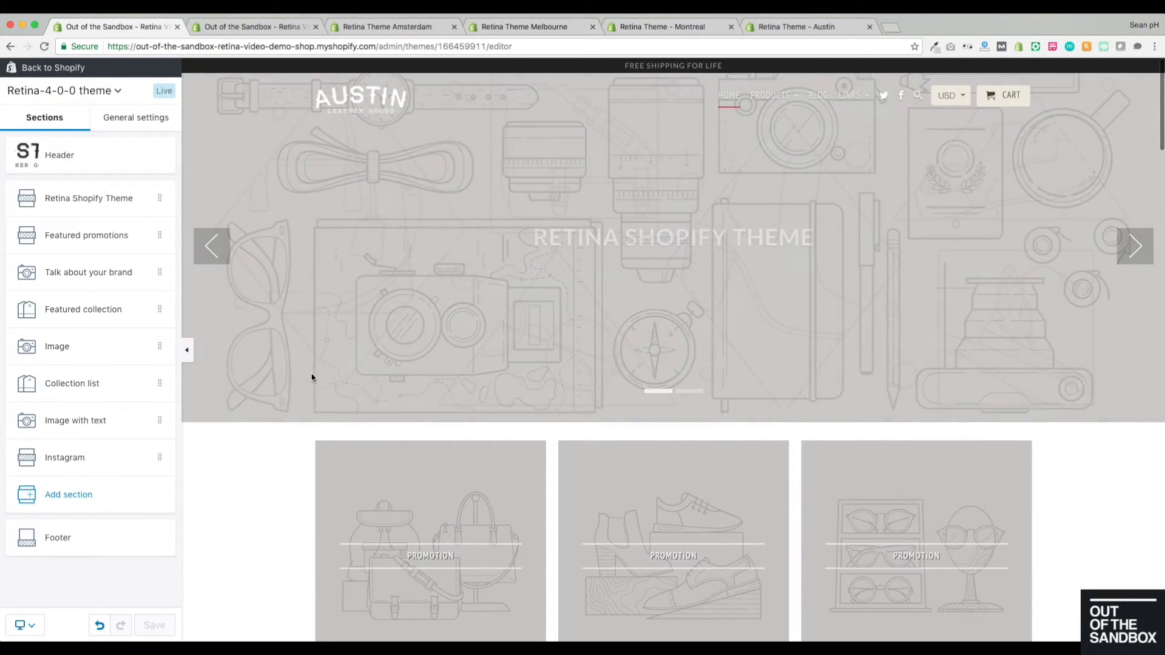
click(68, 235)
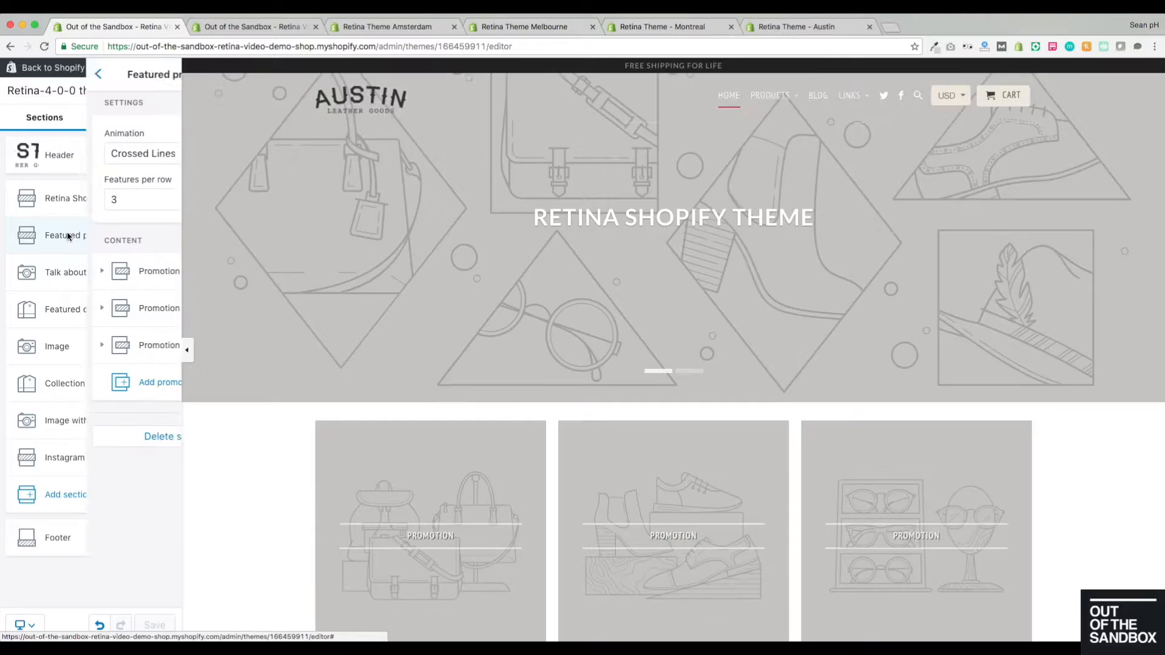
click(120, 436)
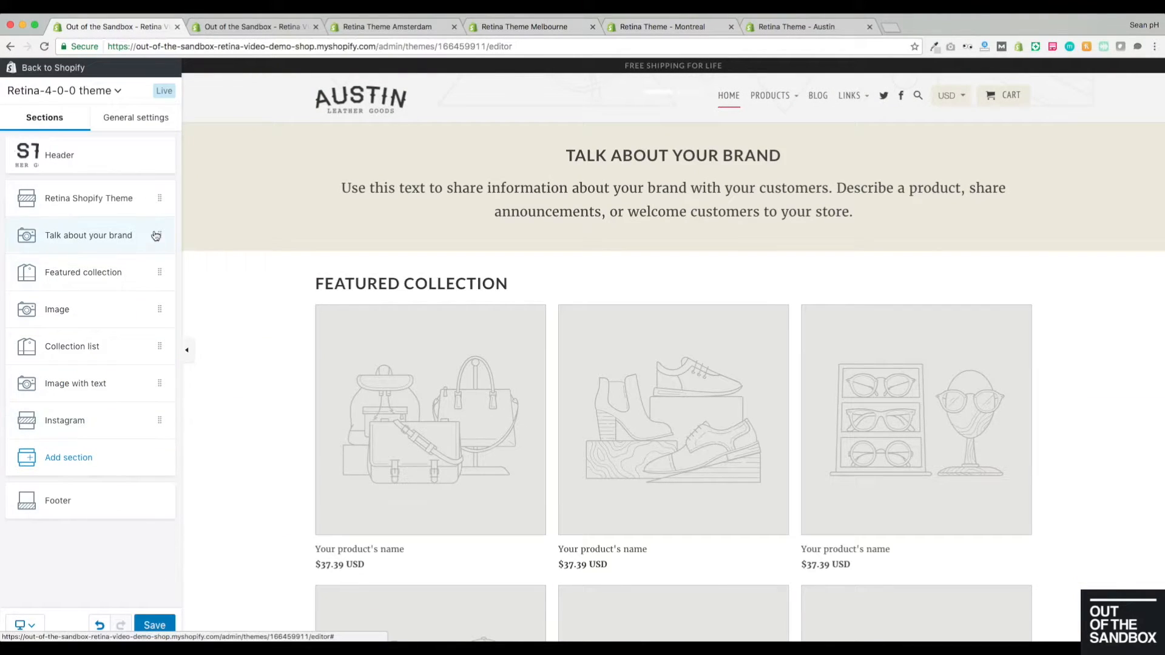
- Delete the Talk about your brand and Featured collection sections from the home page
click(97, 243)
scroll(111, 606, down, 3)
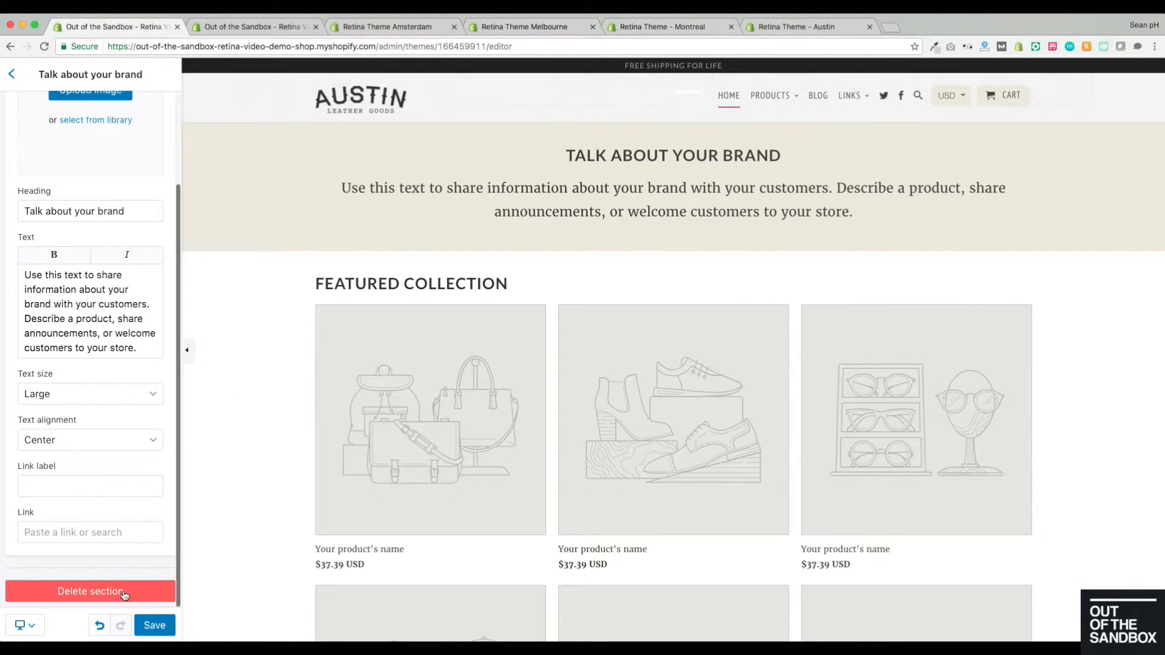
click(91, 592)
click(103, 243)
scroll(97, 534, down, 3)
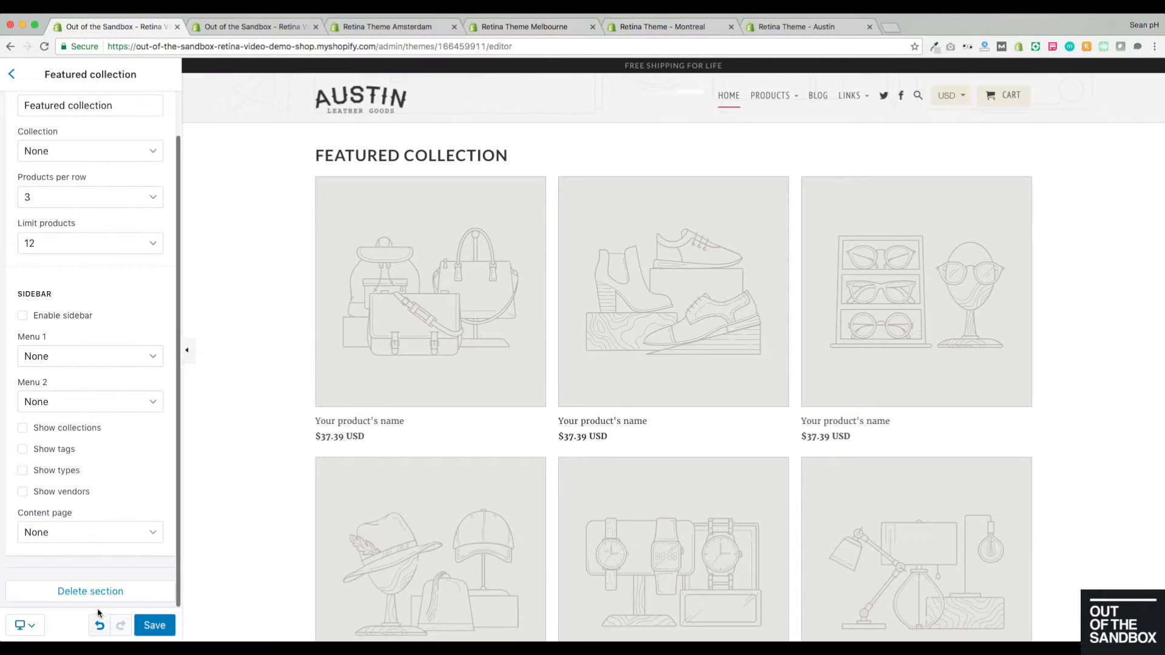
click(91, 591)
- Delete the Image and Collection list sections from the home page
click(89, 241)
scroll(118, 531, down, 3)
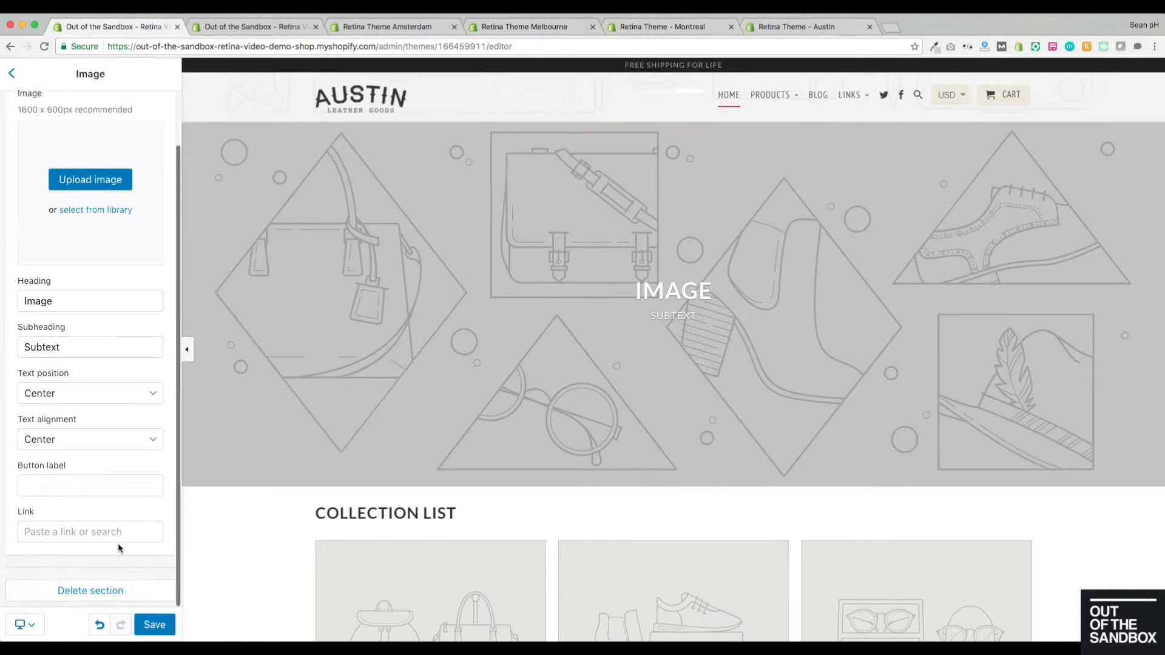
click(115, 592)
click(137, 250)
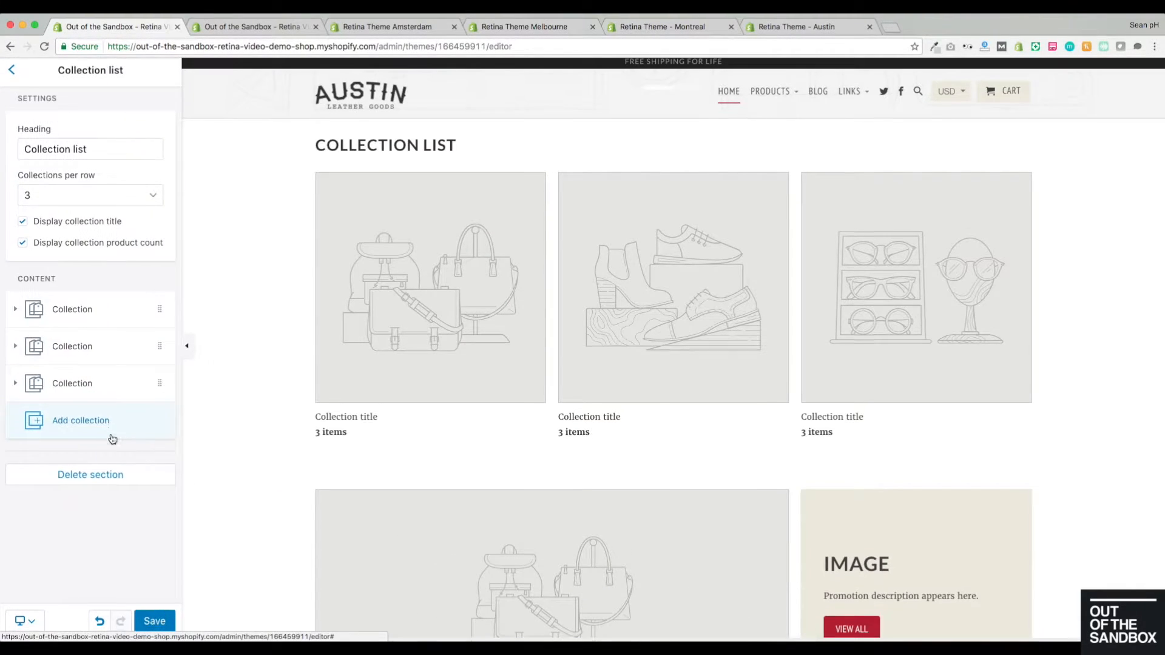
click(112, 485)
- Delete the Image with text and Instagram sections, leaving only the slideshow between the header and footer
click(91, 235)
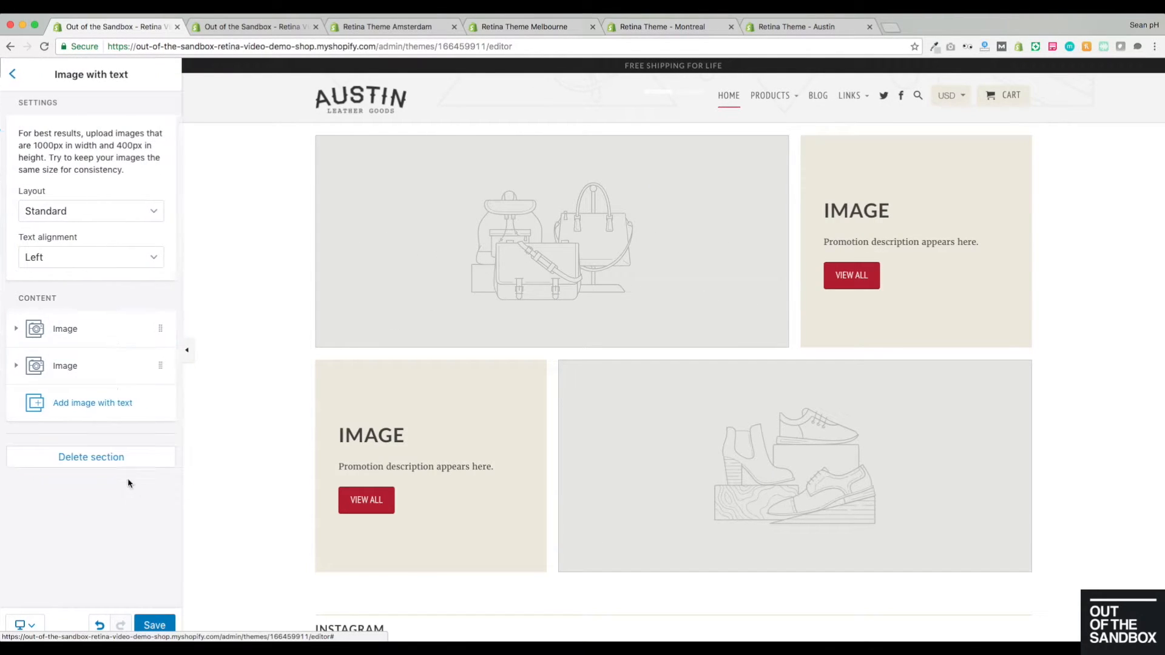
click(117, 460)
click(92, 228)
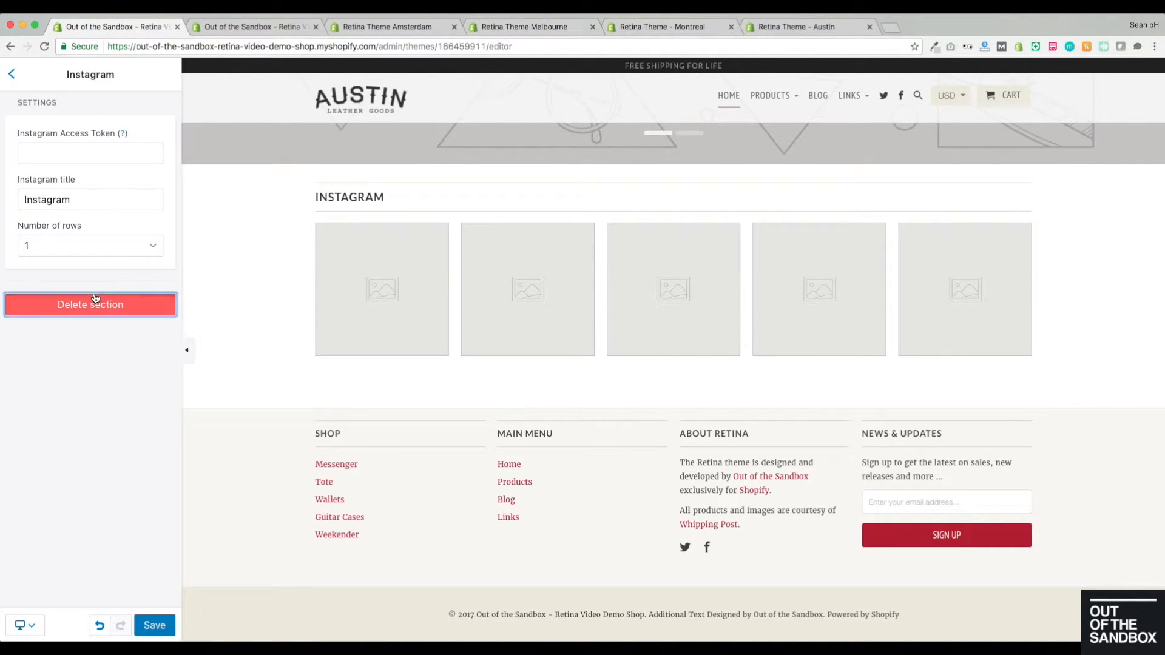
click(92, 301)
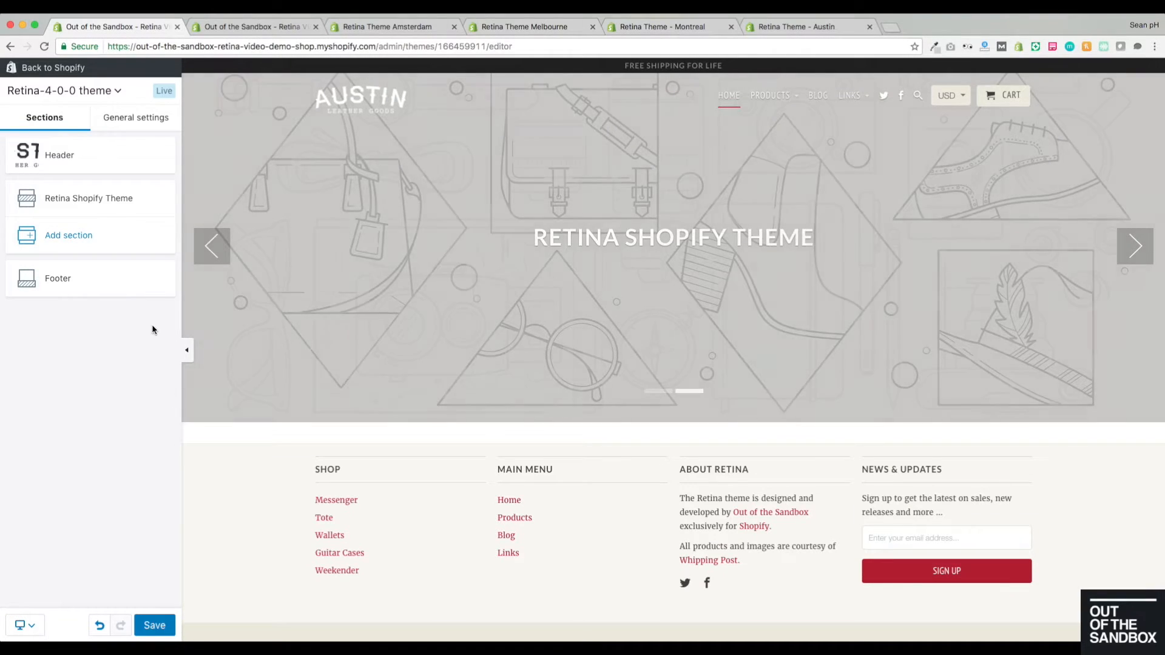
- Open the Retina Shopify Theme slideshow section and check its animation and speed options, keeping Fade and 6 seconds
click(77, 206)
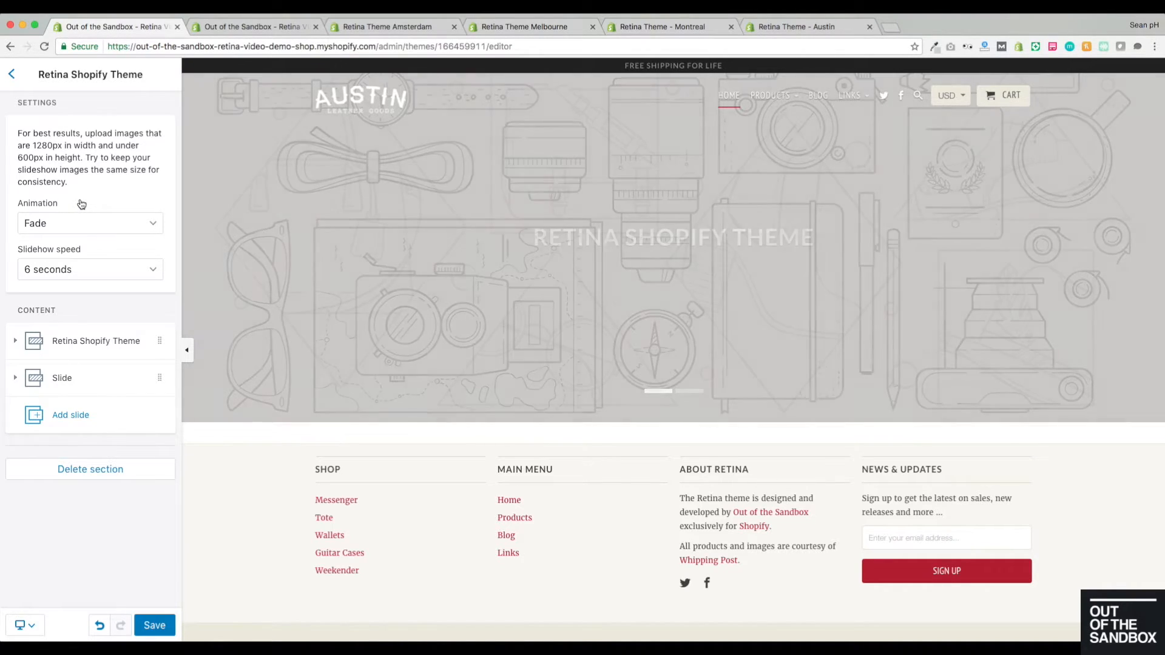
click(111, 228)
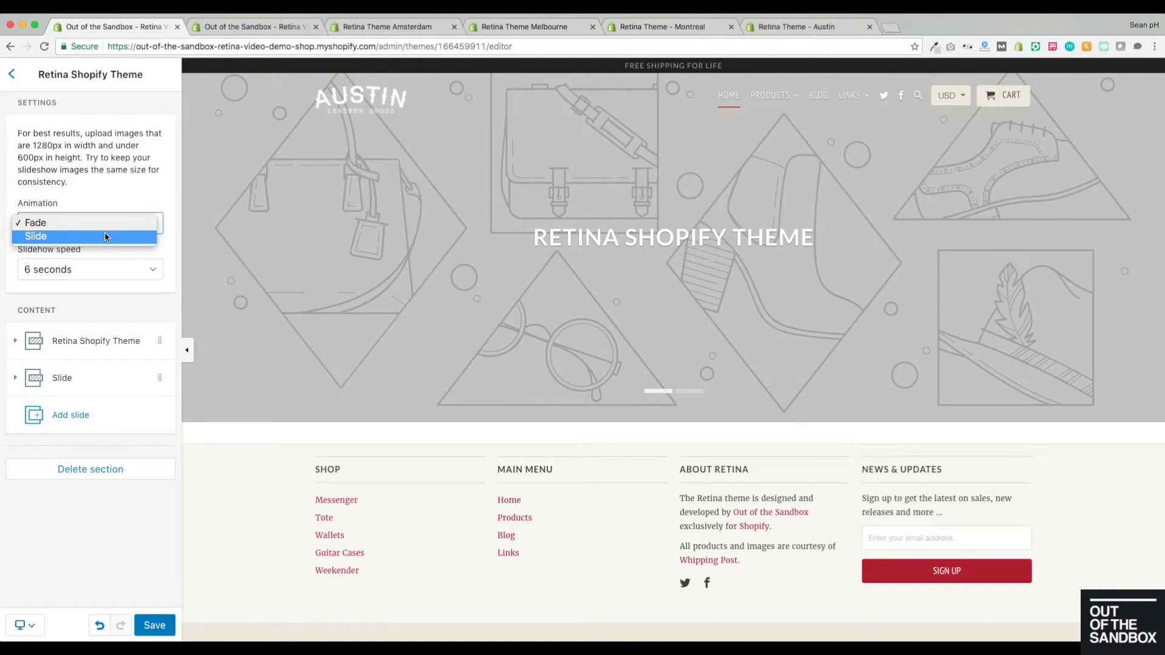
click(132, 177)
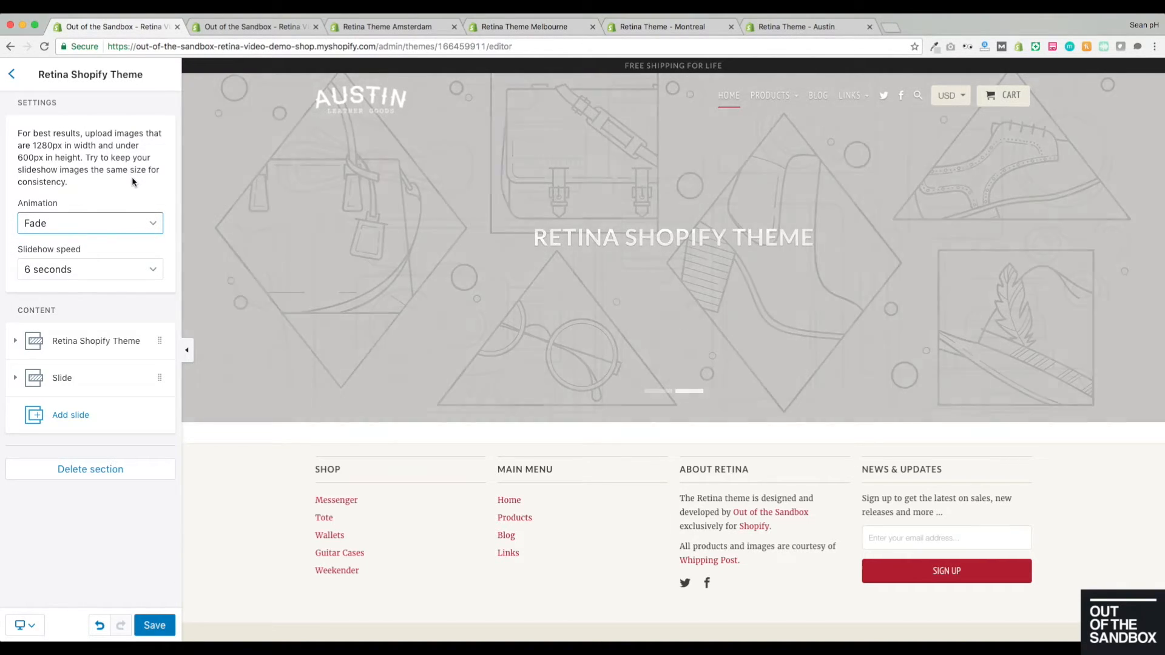
click(115, 273)
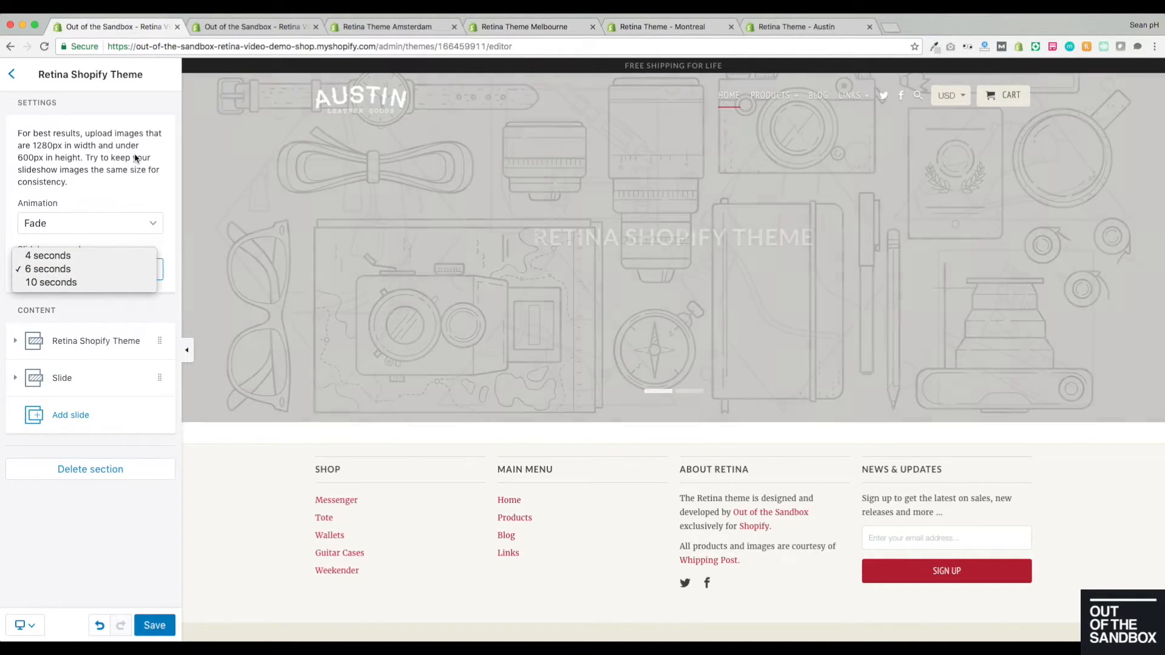
click(49, 268)
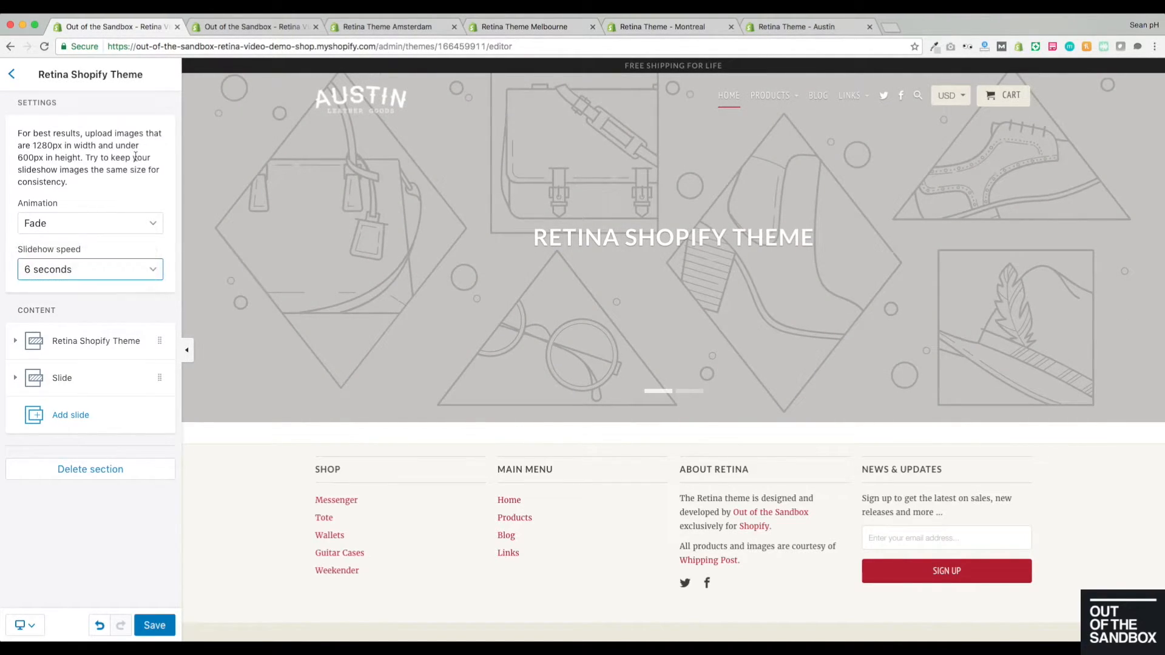
- Upload slideshow_1_2048x2048.jpg from the RETINA 4.0 Video folder as the image of the Retina Shopify Theme slide
click(17, 344)
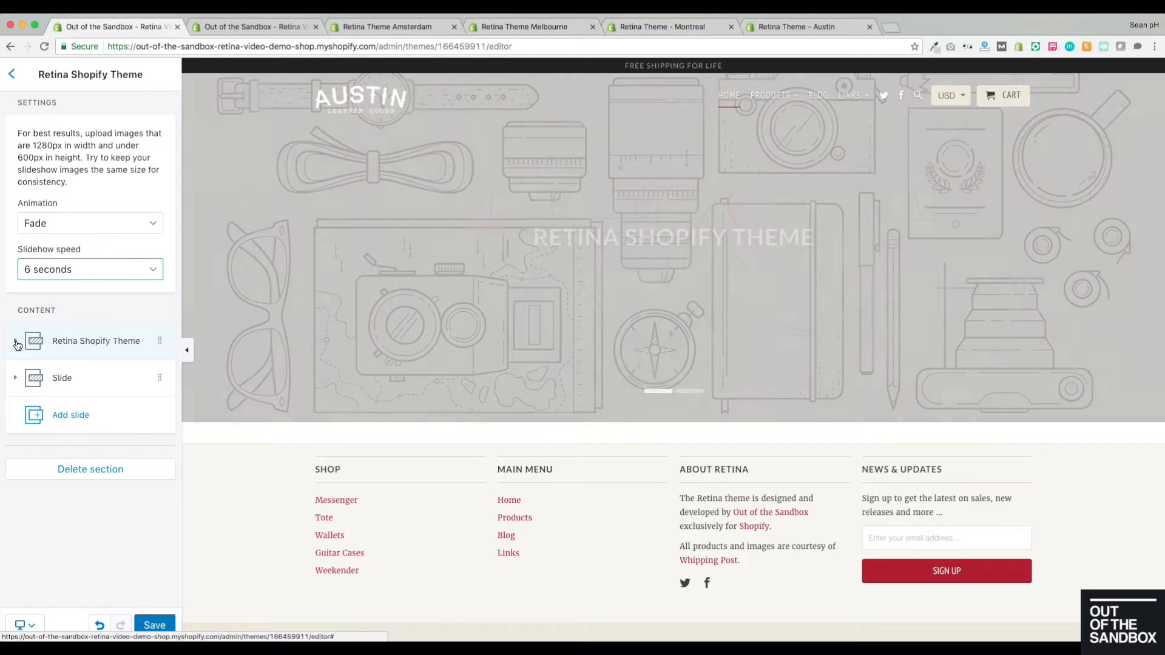
scroll(61, 326, down, 2)
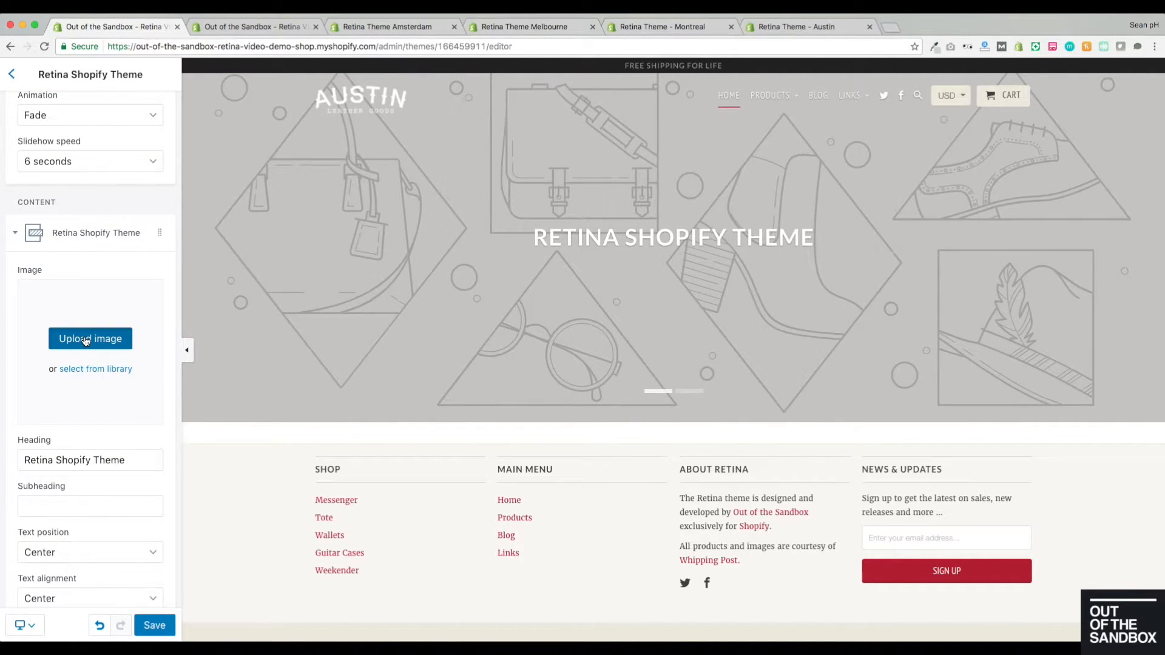
click(86, 341)
scroll(546, 158, down, 10)
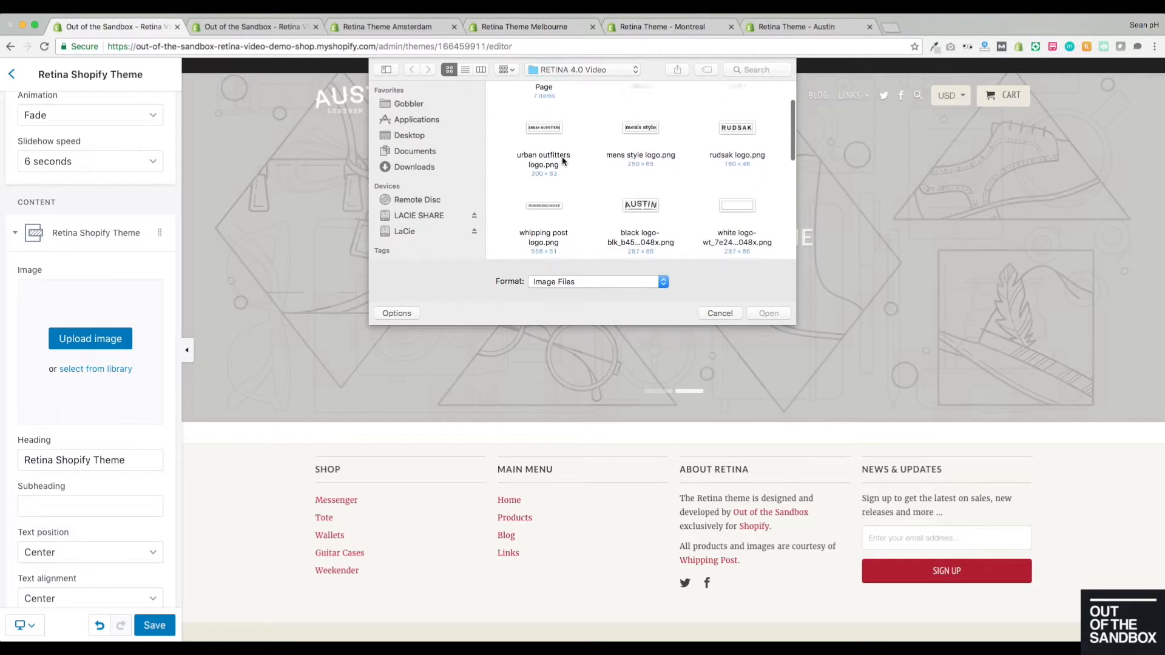
scroll(561, 155, down, 4)
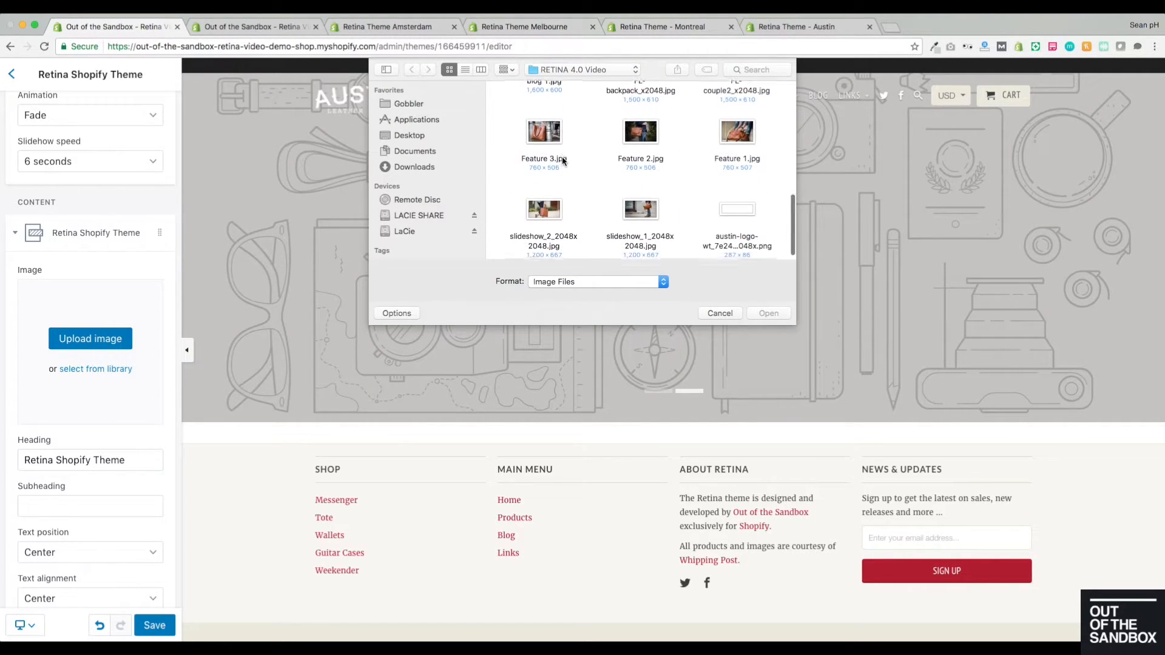
click(641, 207)
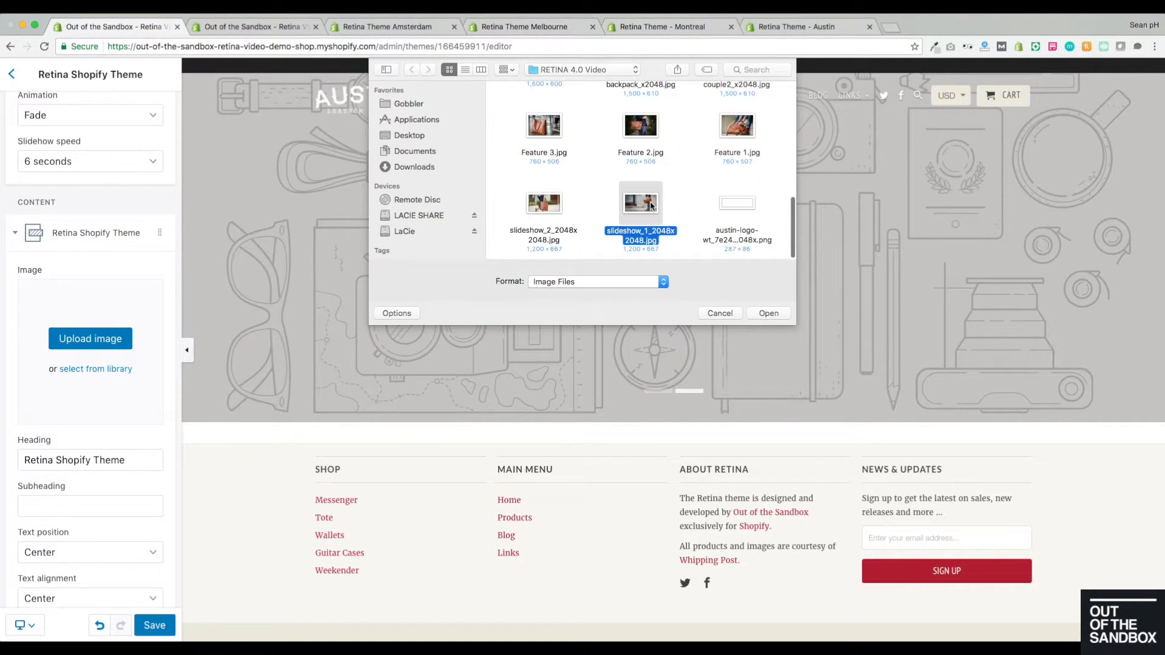
click(769, 313)
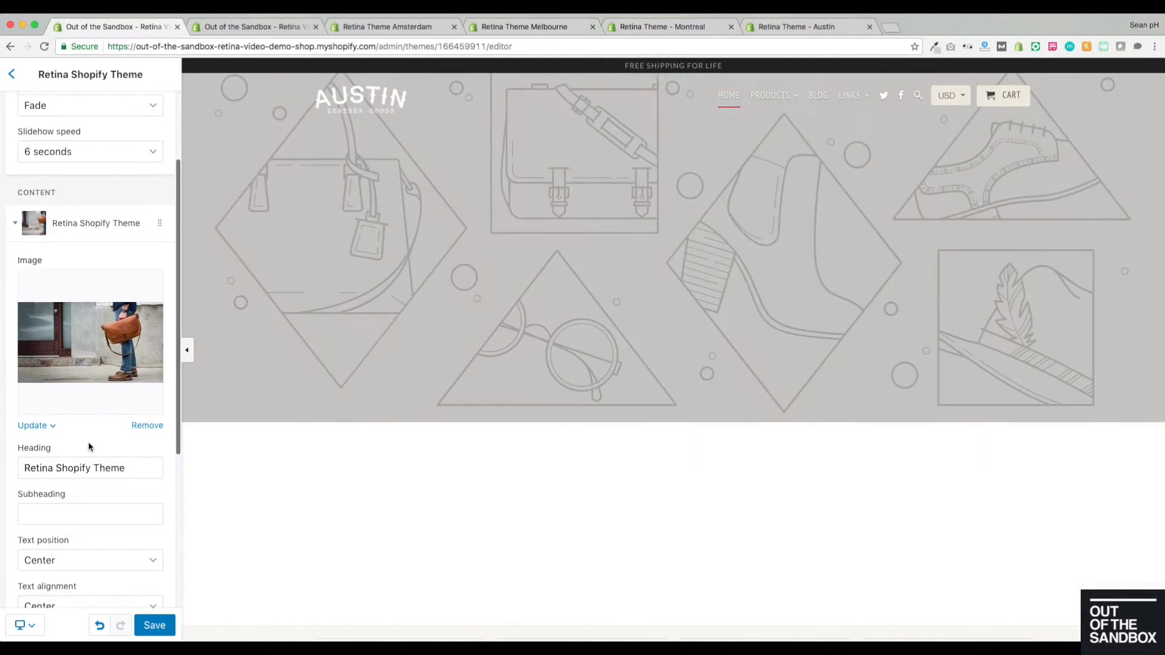
- Give the Retina Shopify Theme slide the subheading Beautiful Bags
scroll(89, 441, down, 2)
scroll(88, 446, down, 1)
click(113, 404)
click(99, 450)
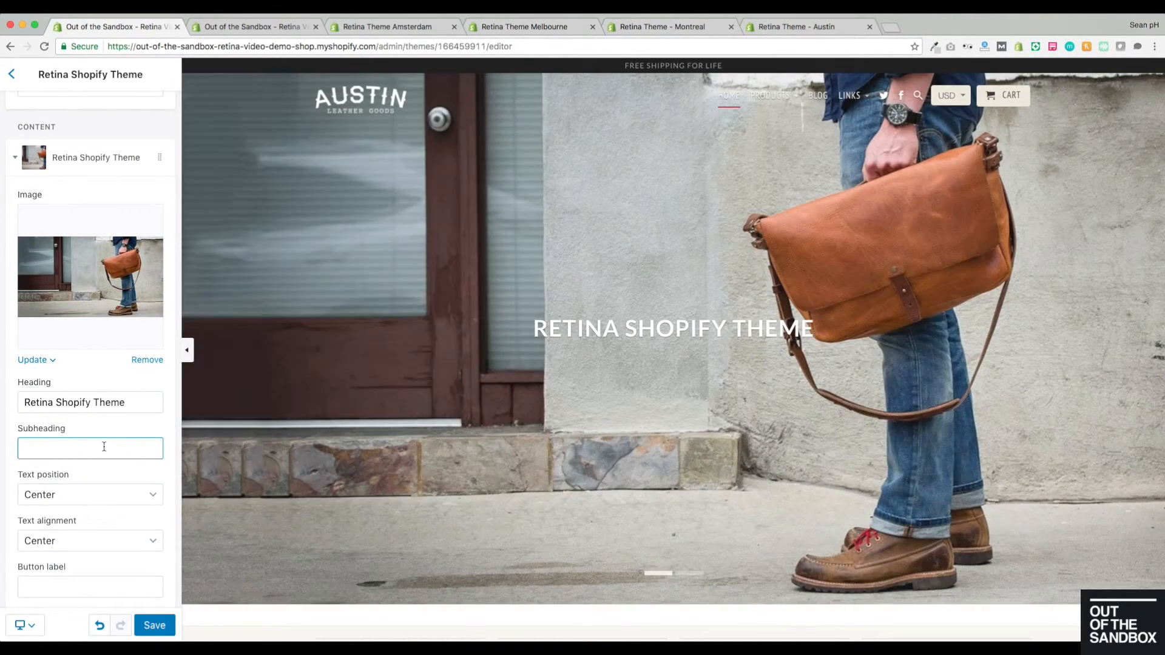
text(Beautiful Bags)
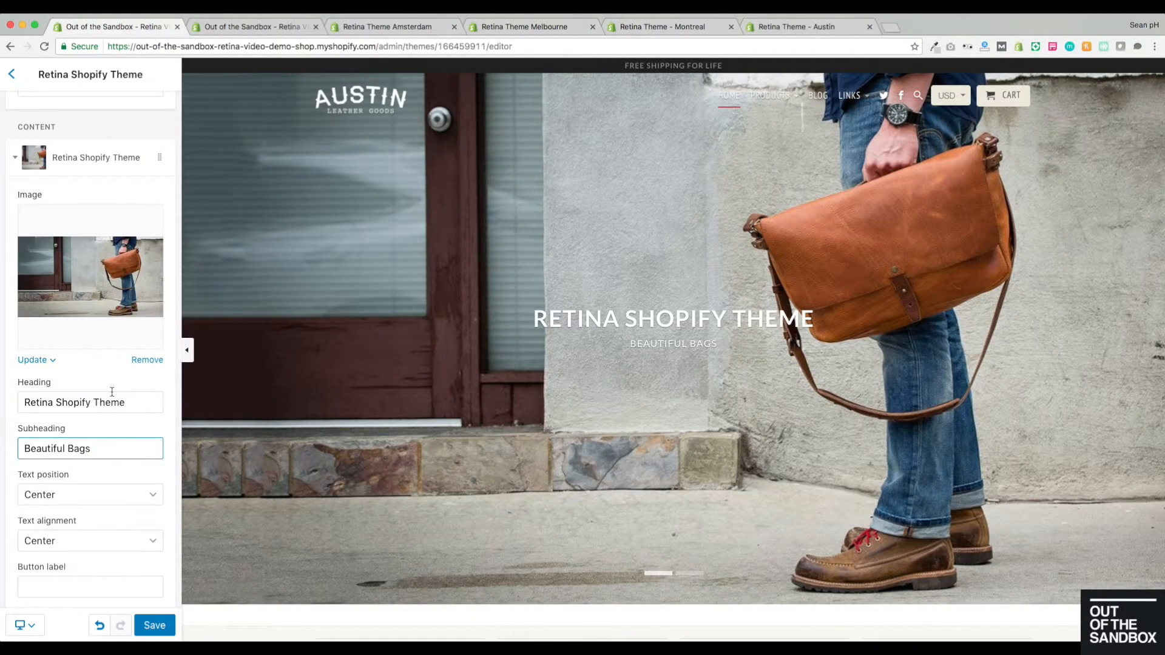
- Set both the text position and the text alignment of the Retina Shopify Theme slide to Left
scroll(91, 389, down, 1)
scroll(88, 384, down, 3)
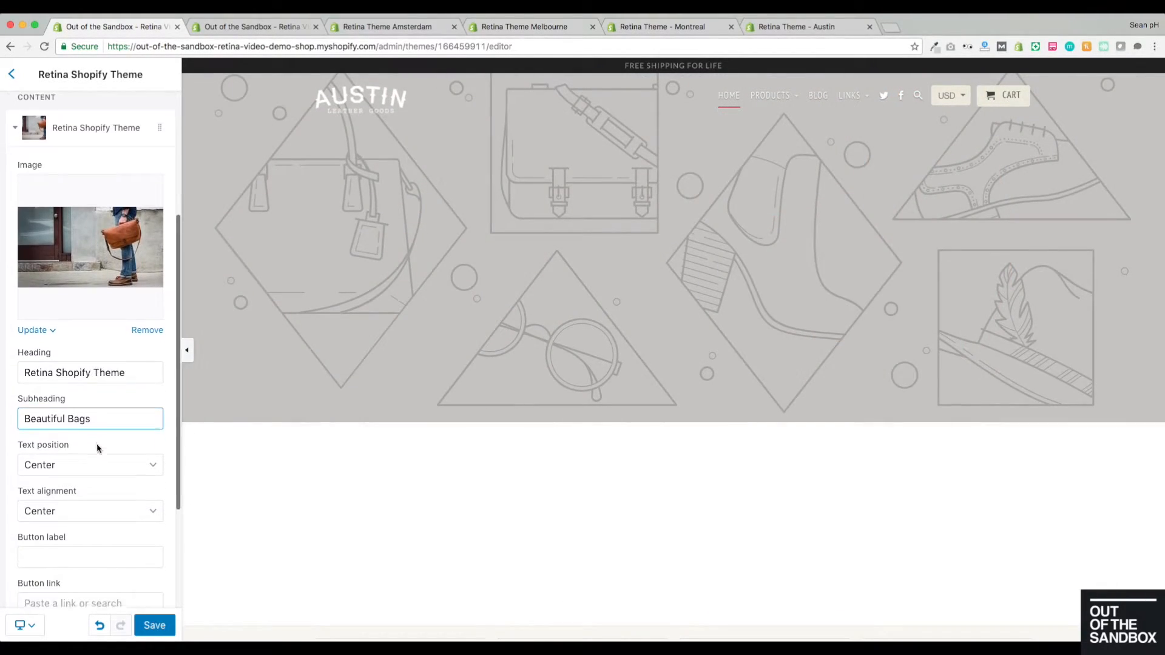
click(216, 330)
click(107, 427)
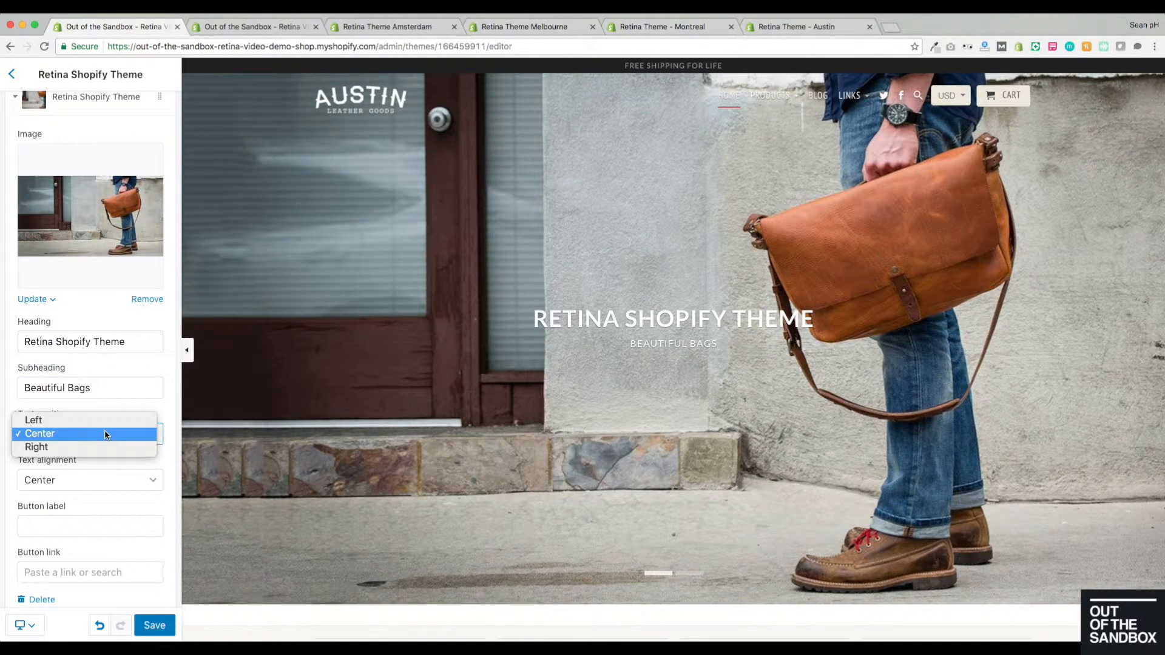
click(108, 419)
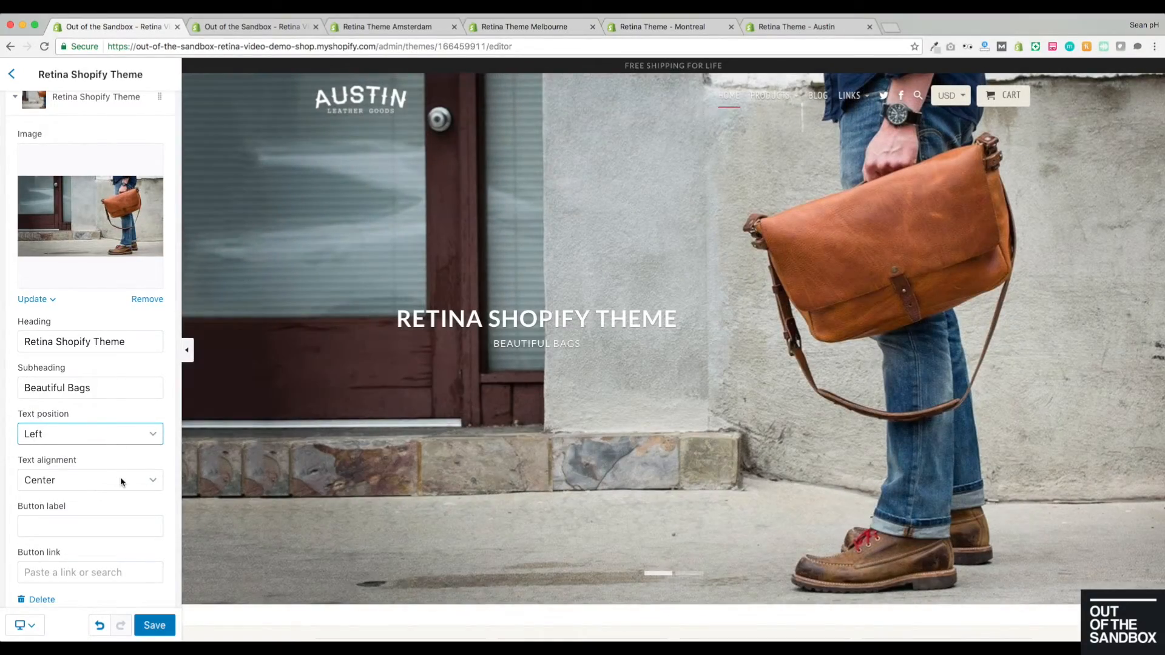
click(120, 479)
click(68, 465)
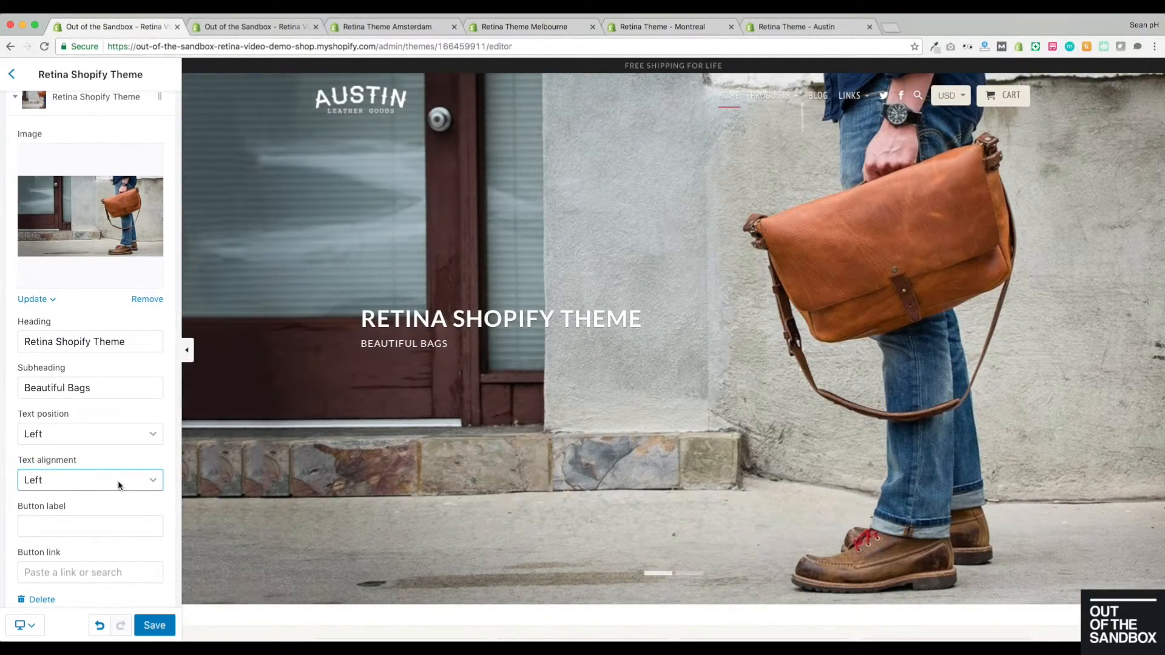
- Label the first slide's button Button and check which link targets are available, without choosing one
scroll(50, 493, down, 2)
click(120, 477)
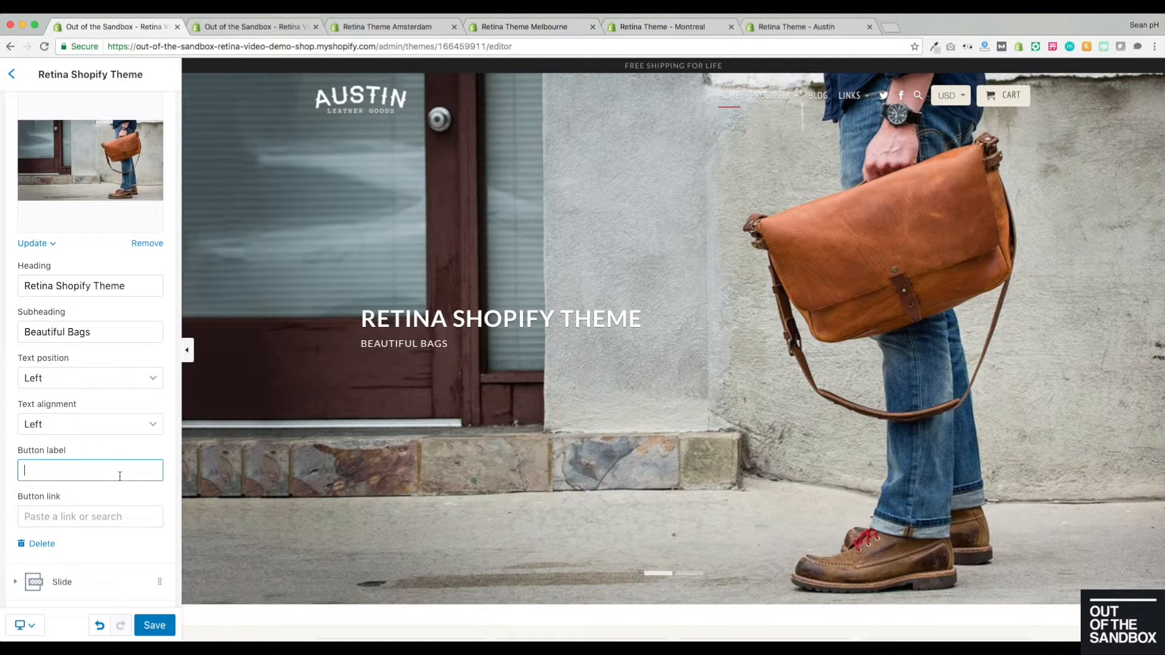
text(Button)
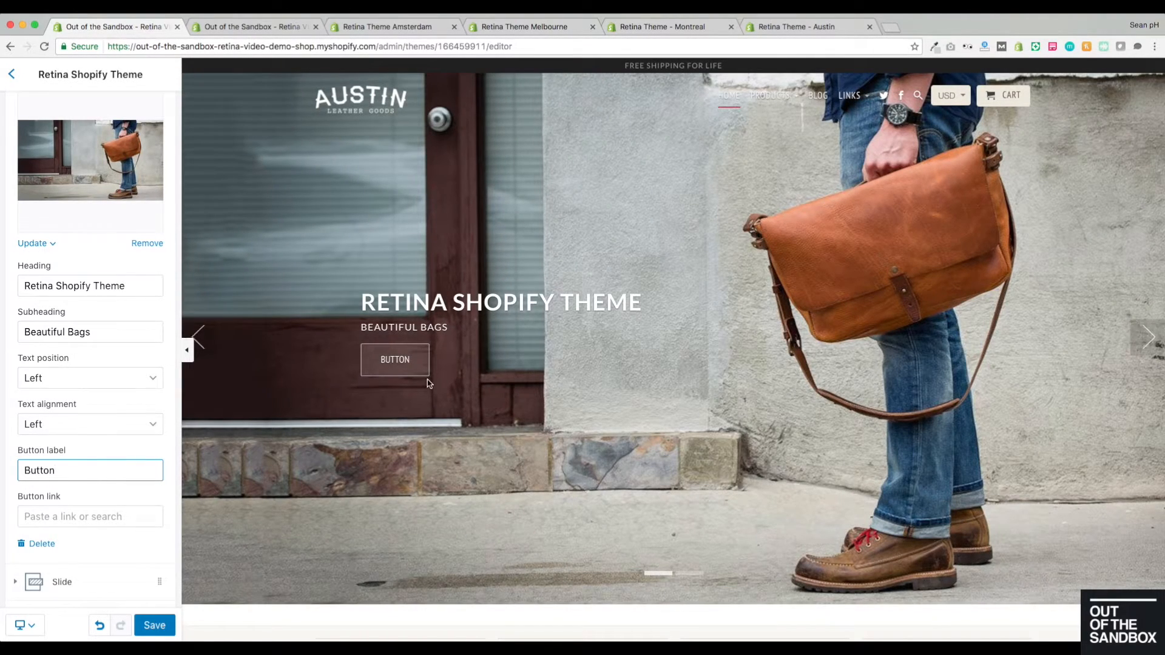
click(67, 516)
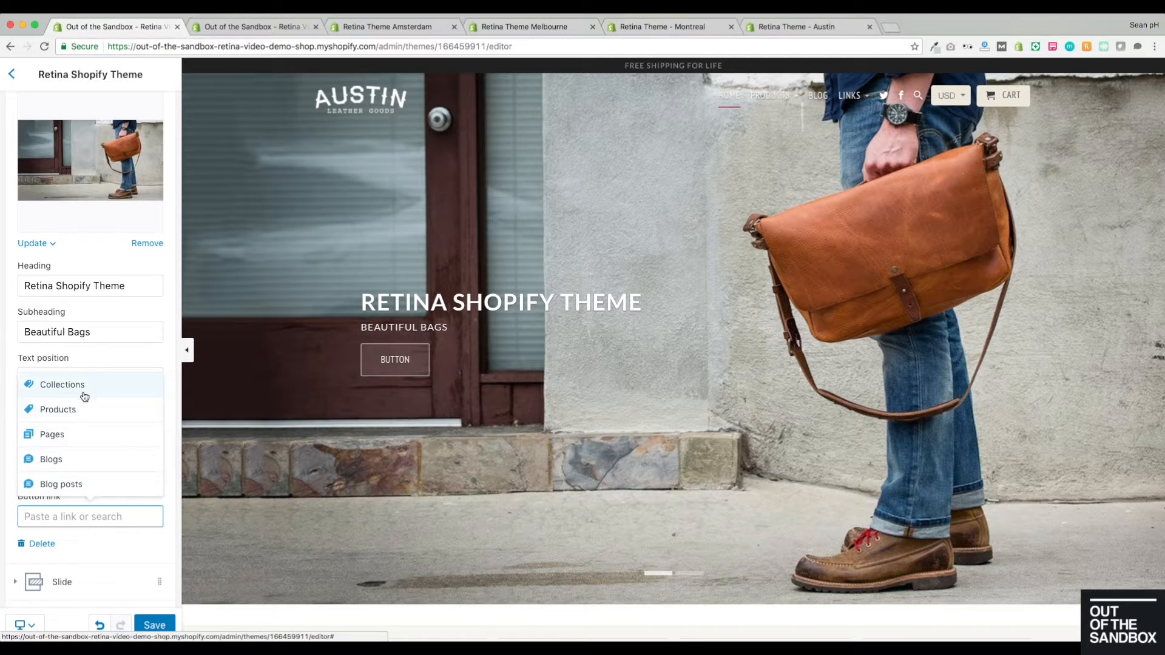
click(172, 393)
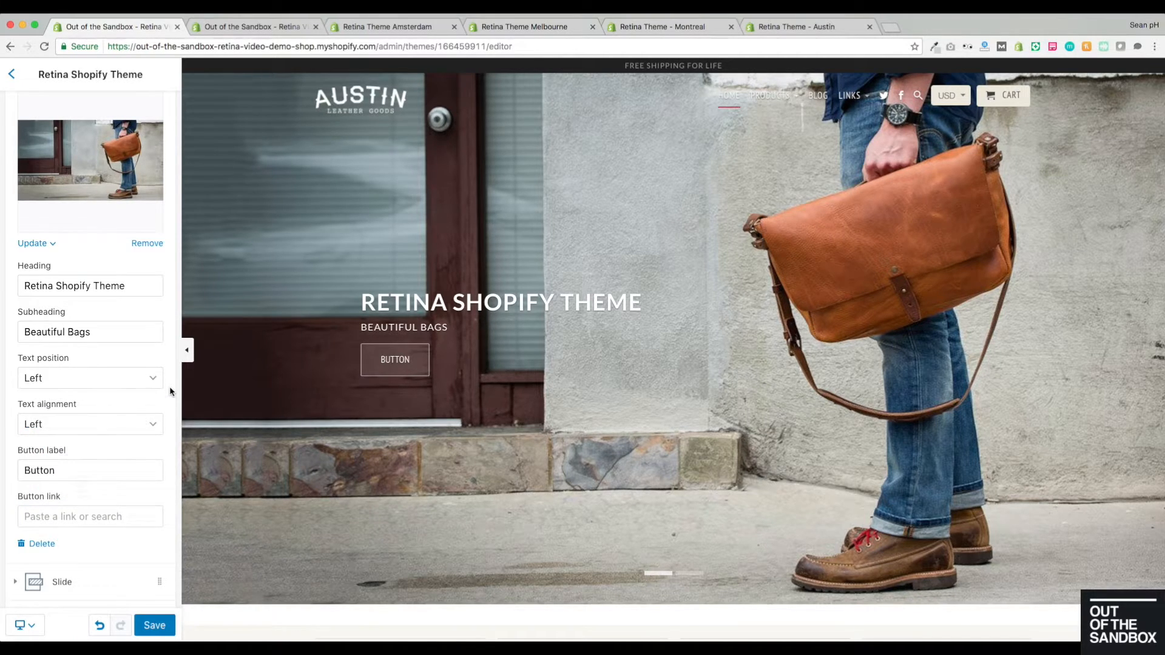
- Upload slideshow_2_2048x2048.jpg as the image of the second slide
scroll(126, 445, down, 3)
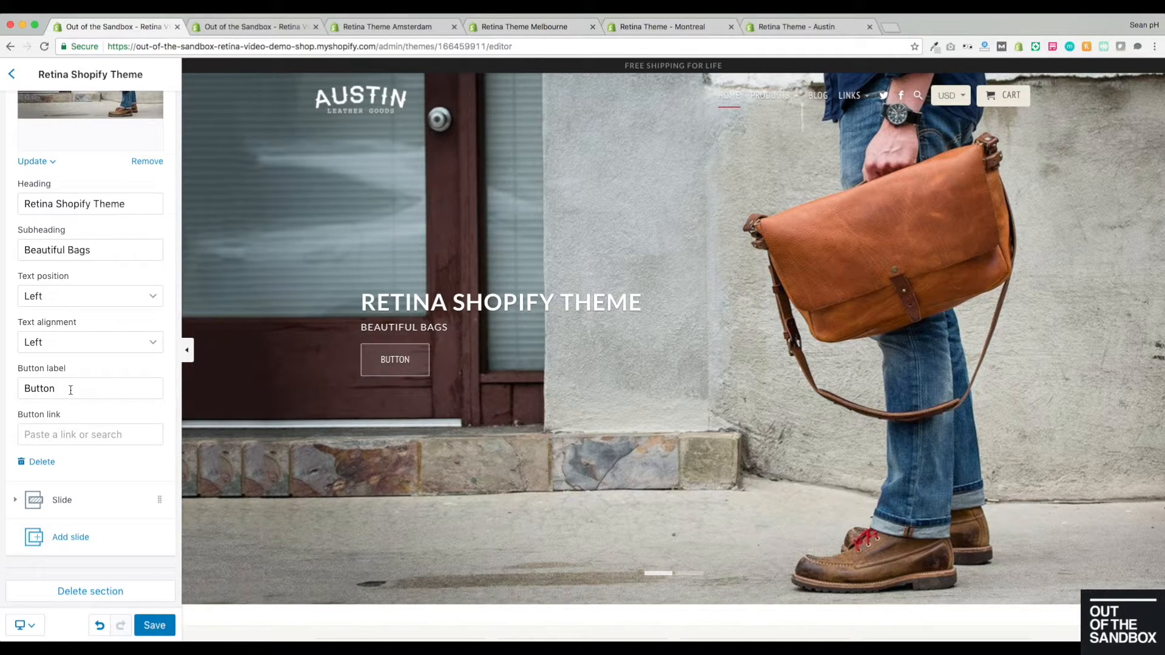
click(85, 501)
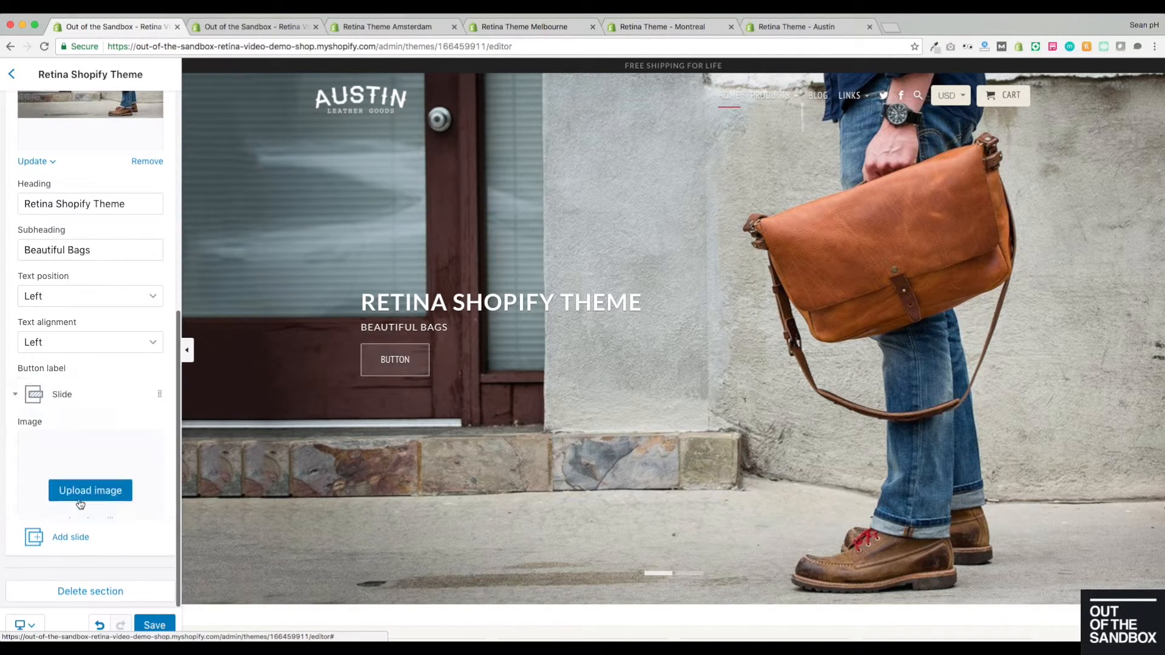
click(72, 129)
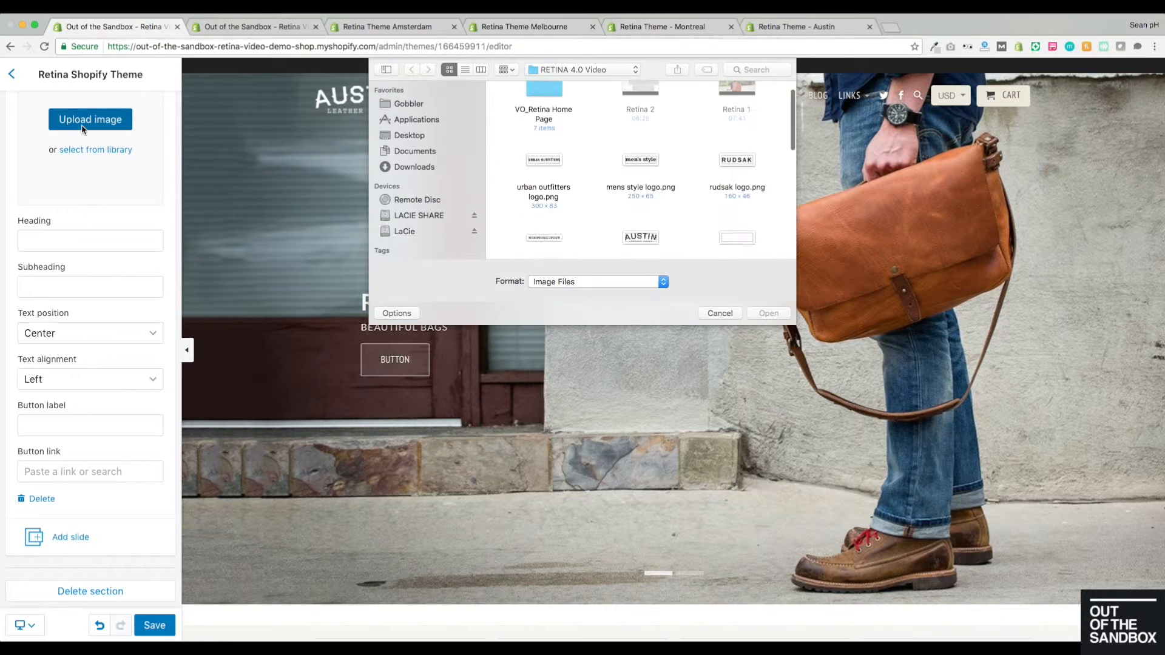
scroll(716, 239, down, 3)
scroll(666, 130, down, 2)
click(549, 204)
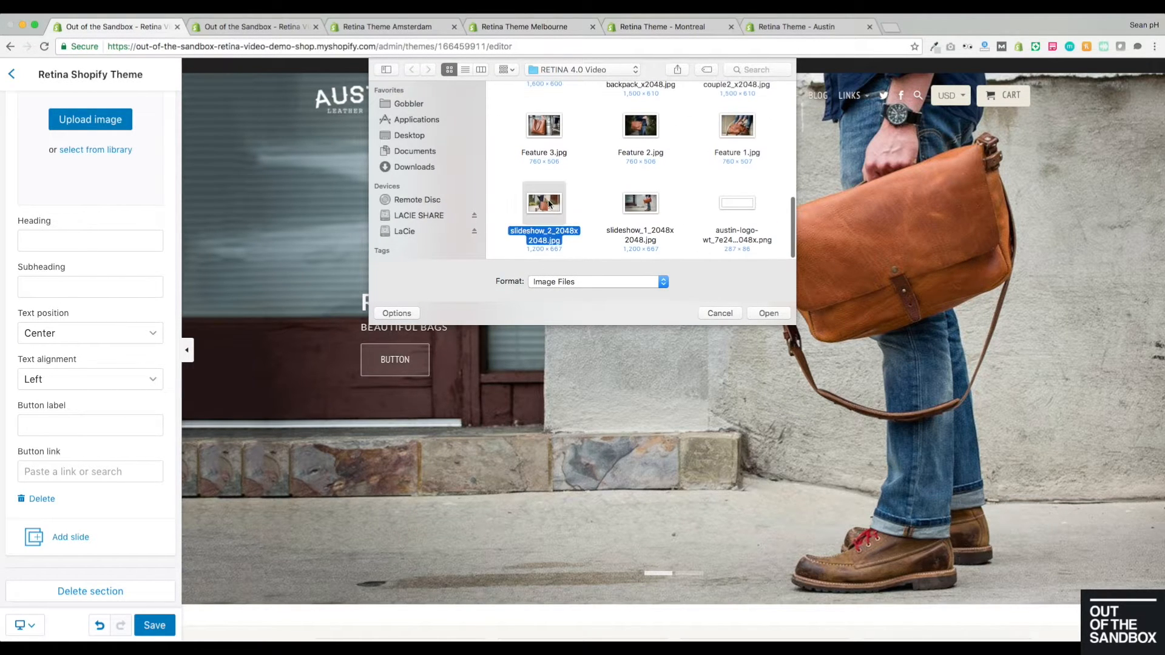
click(768, 313)
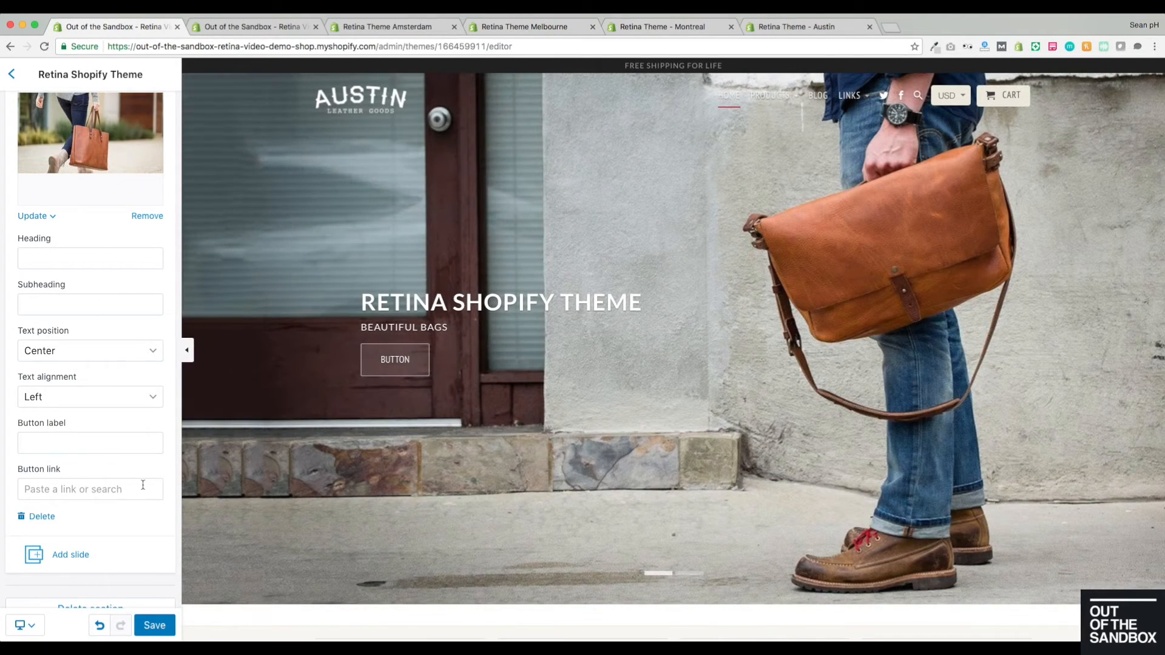
- Give the second slide the heading The Vintage Tote and the subheading The best Bag, and show that slide in the preview
scroll(140, 358, down, 1)
click(73, 254)
text(The Vintage Tote)
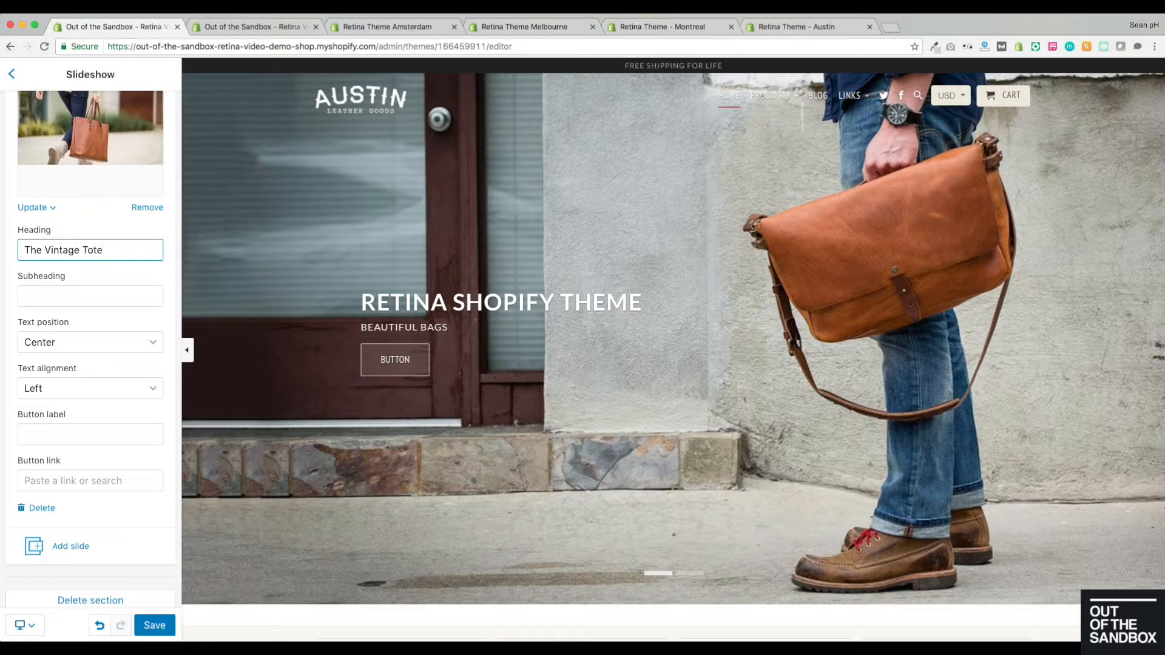
key(Tab)
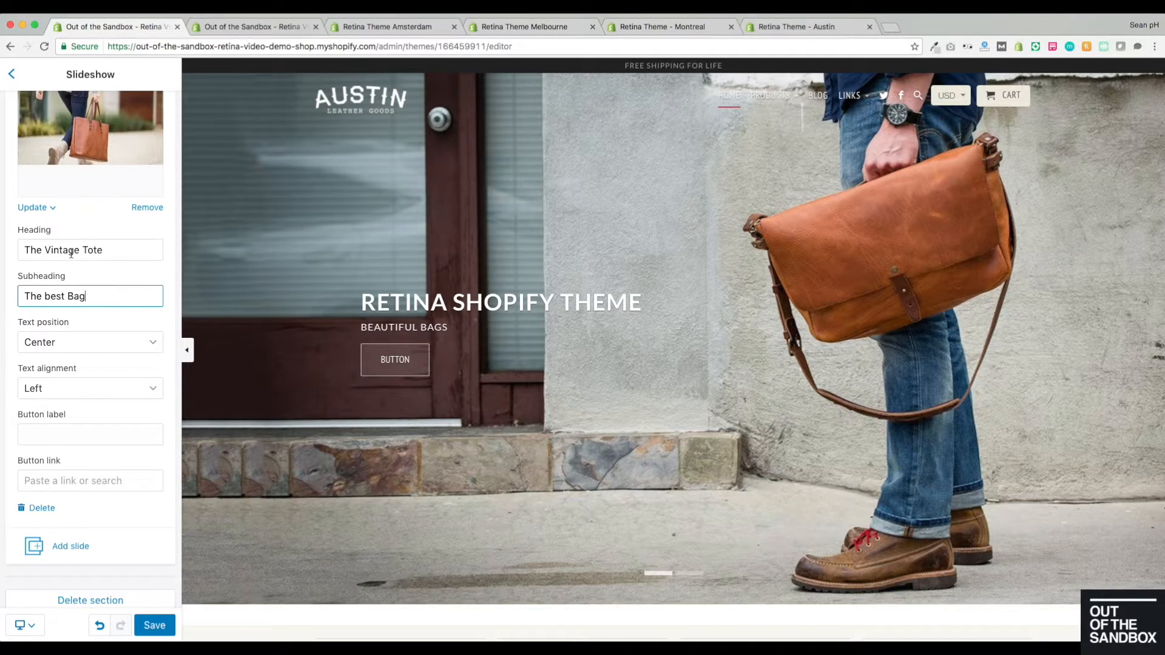
click(689, 572)
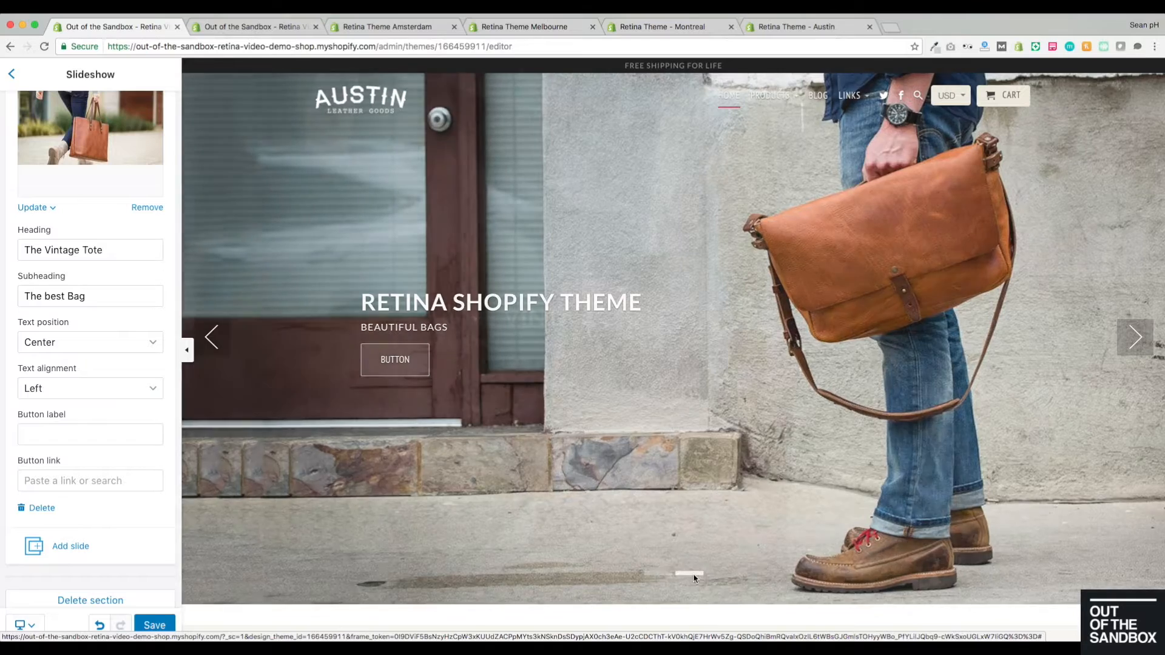
- Set both the text position and the text alignment of The Vintage Tote slide to Right
scroll(72, 358, down, 1)
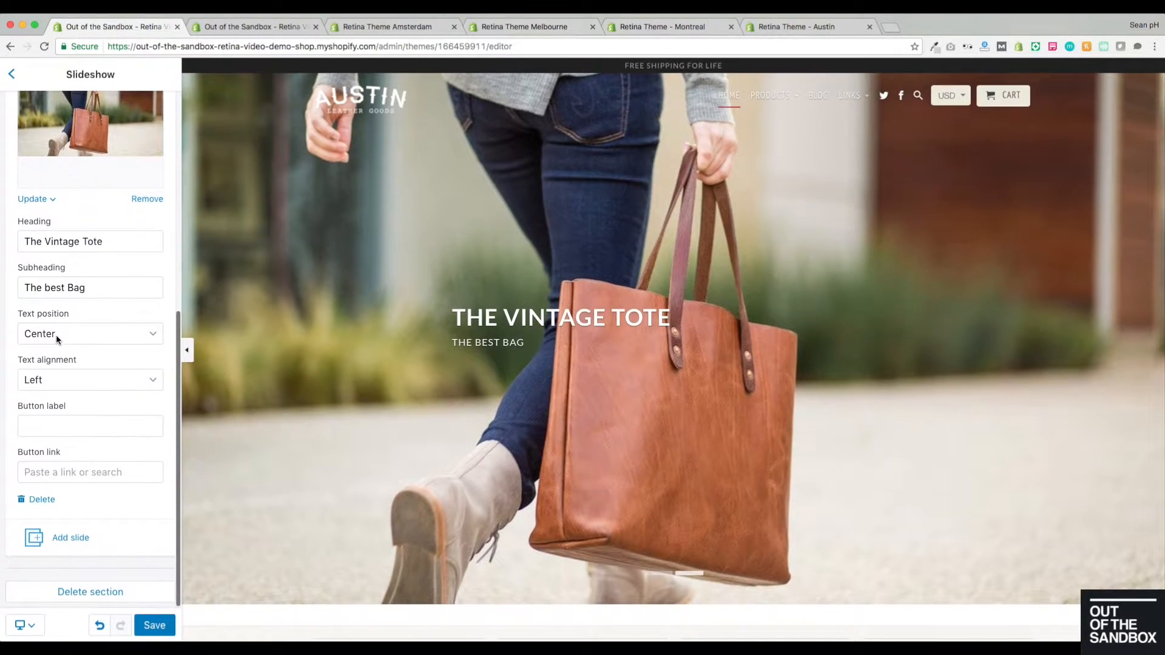
click(57, 334)
click(88, 347)
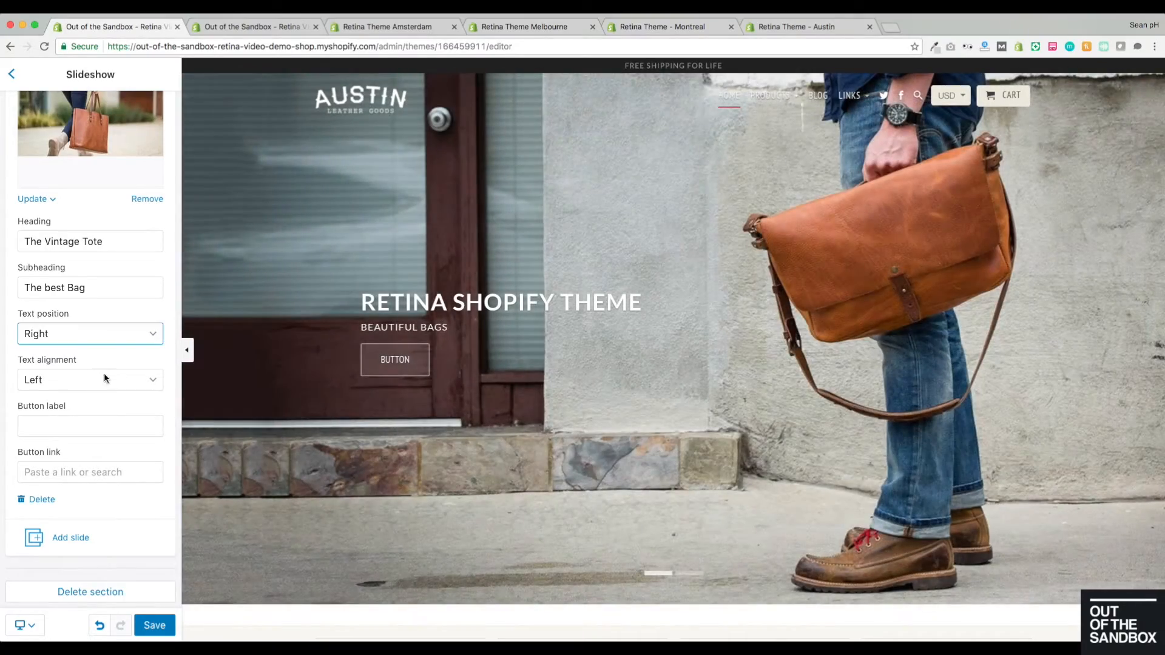
click(104, 378)
click(86, 403)
- Enter a button label for The Vintage Tote slide
click(104, 425)
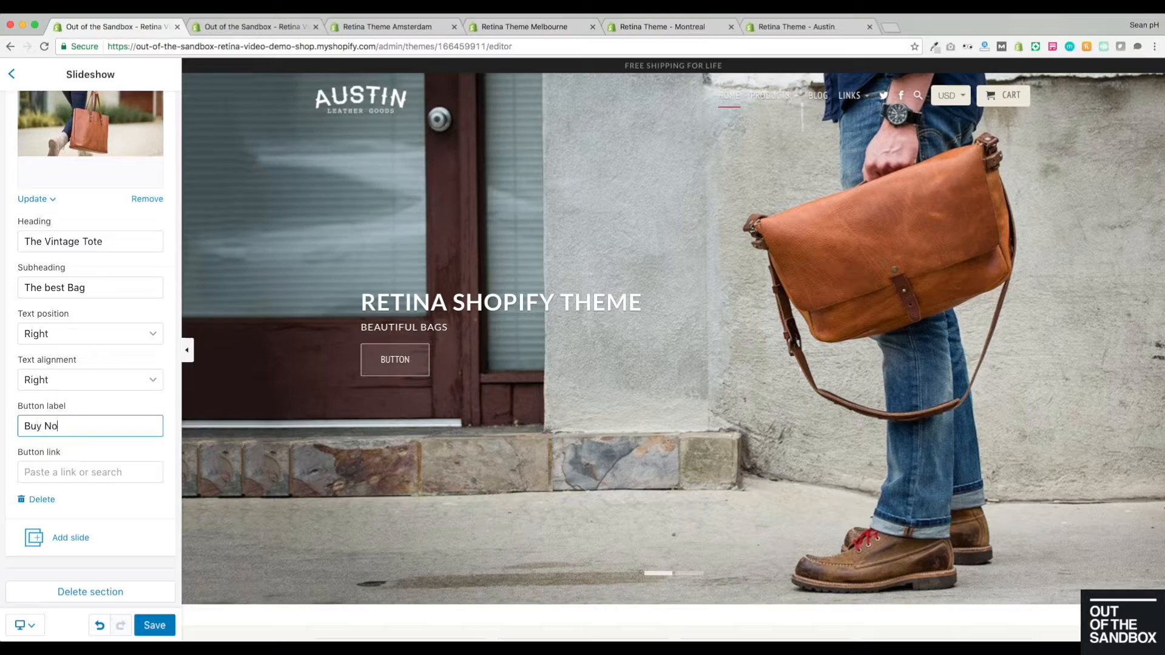
- Link the second slide's button to the Vintage Tote Bag product and save the slideshow
click(59, 473)
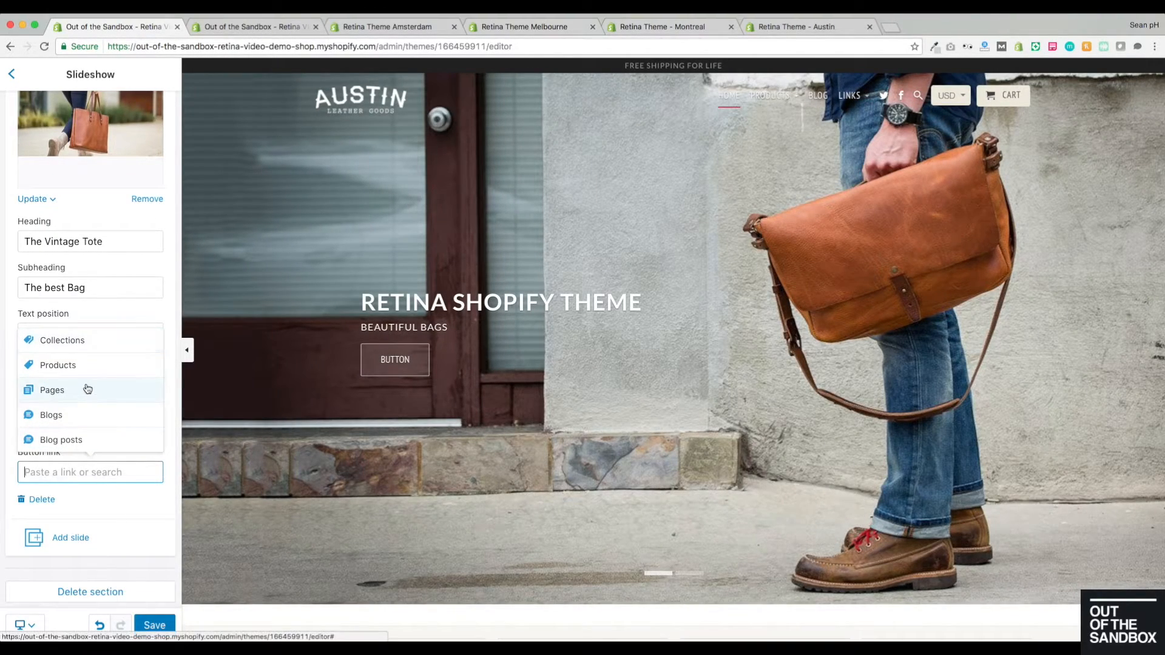
click(71, 367)
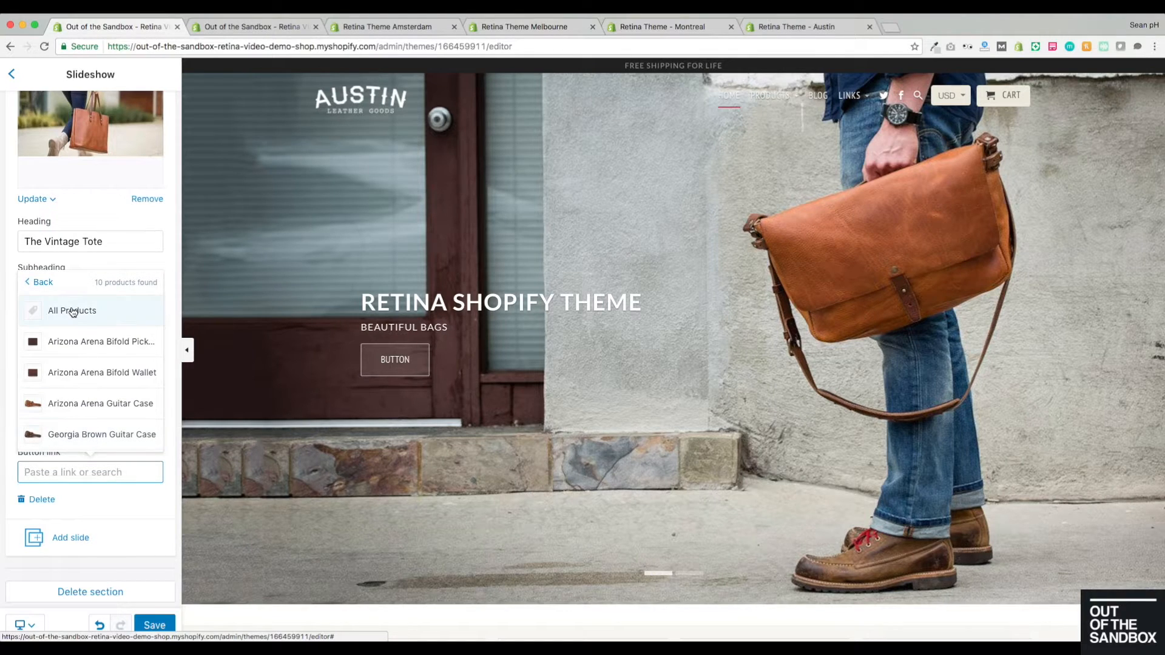
text(tote)
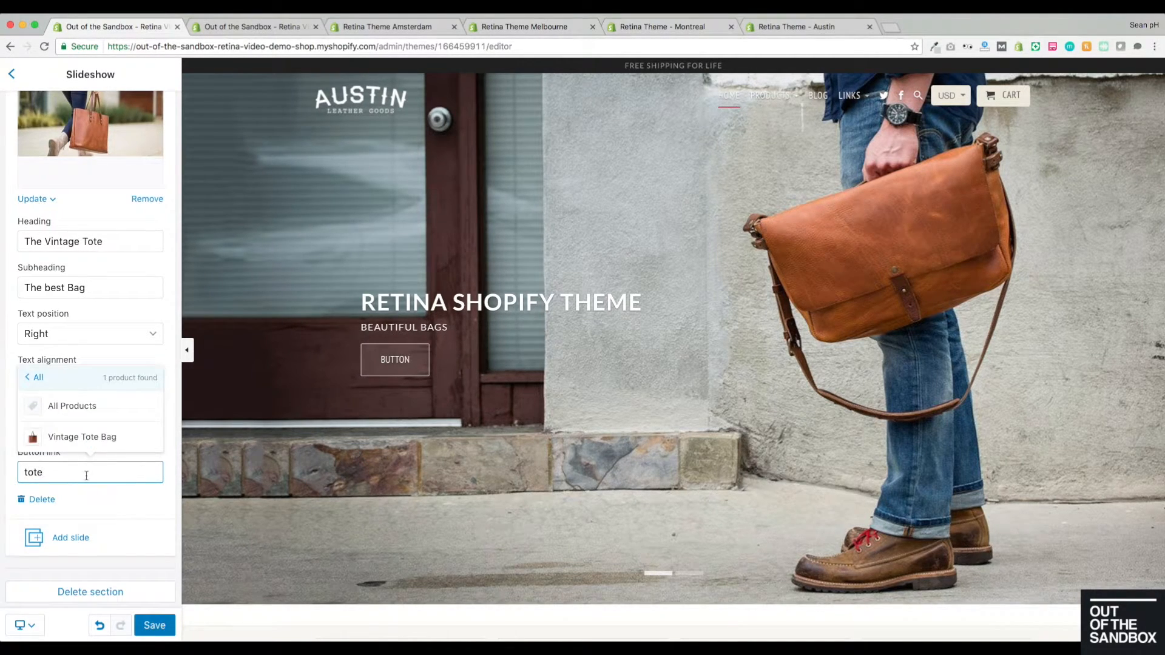
click(82, 436)
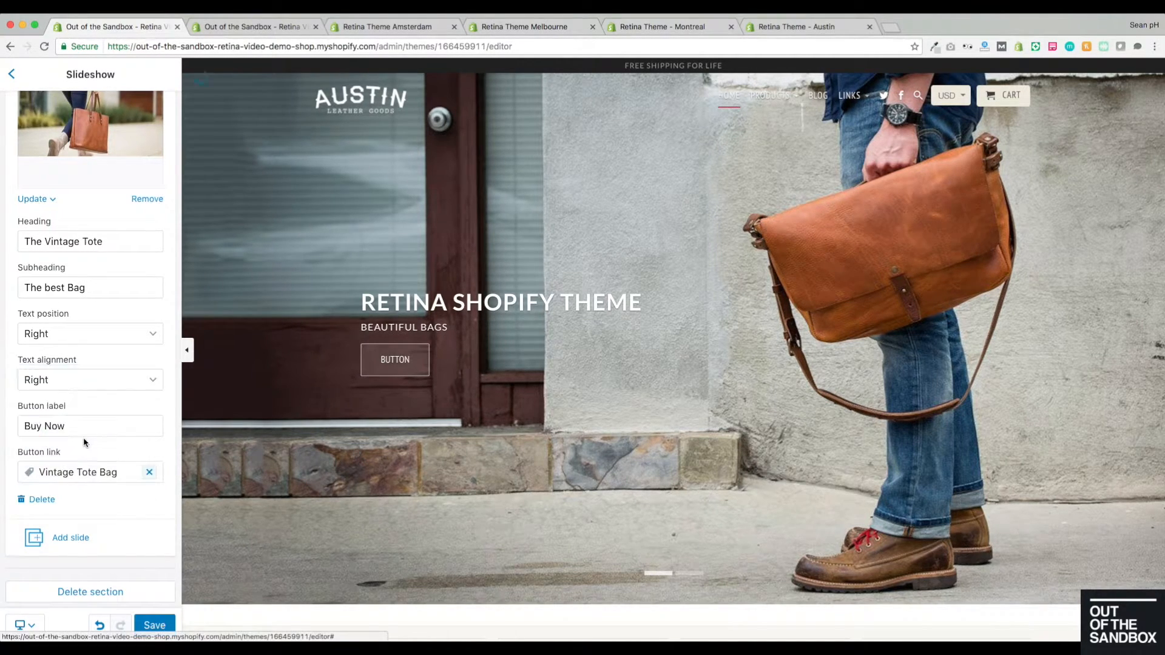
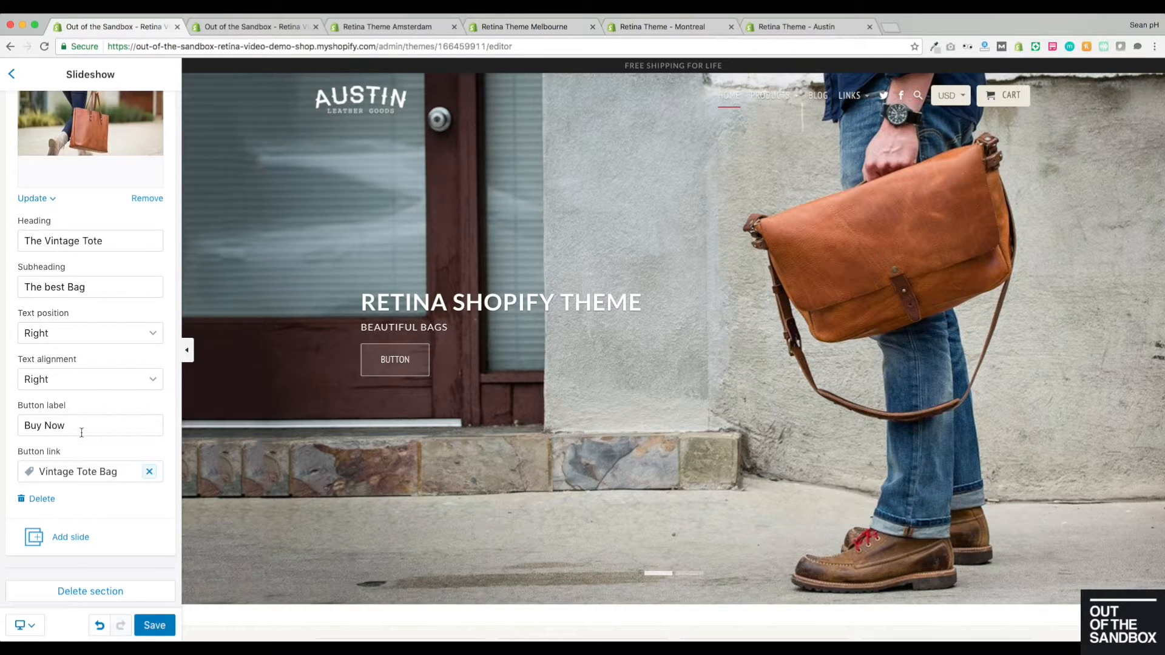
click(154, 625)
click(11, 78)
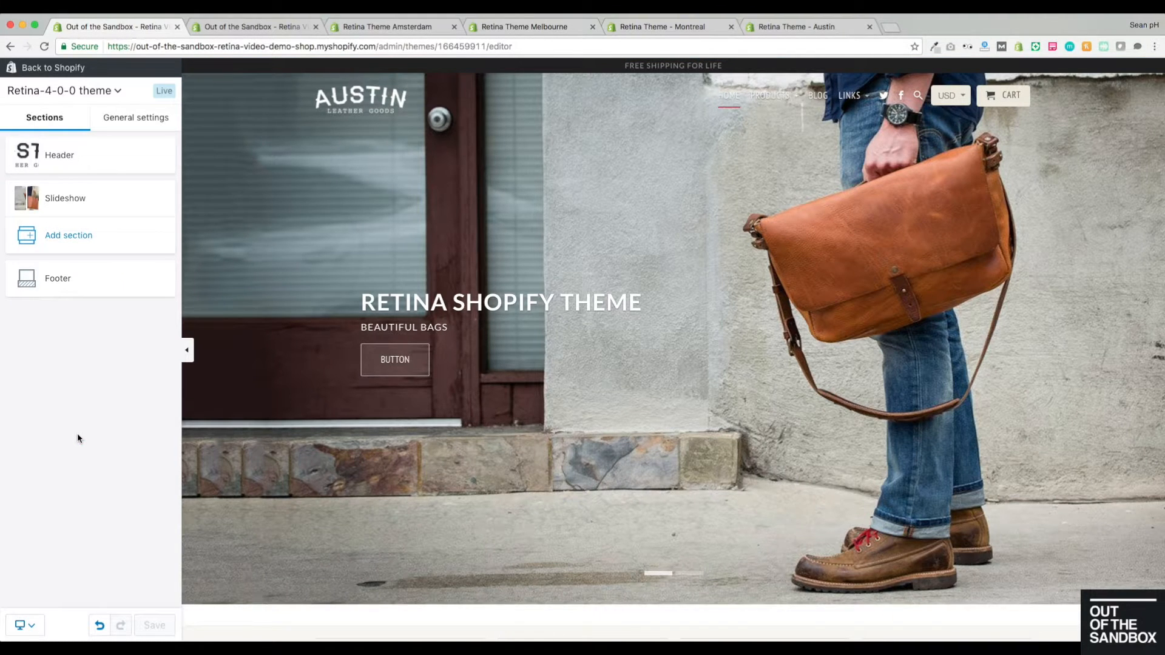
- Add a Rich text and image section to the home page
click(54, 237)
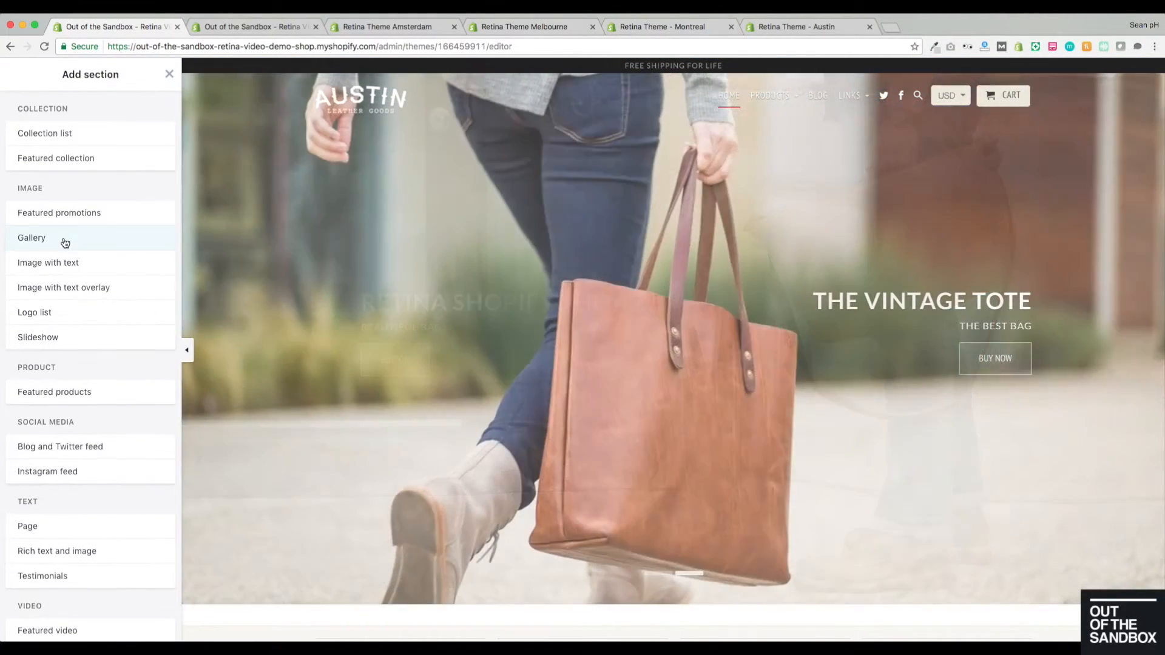
scroll(61, 542, down, 1)
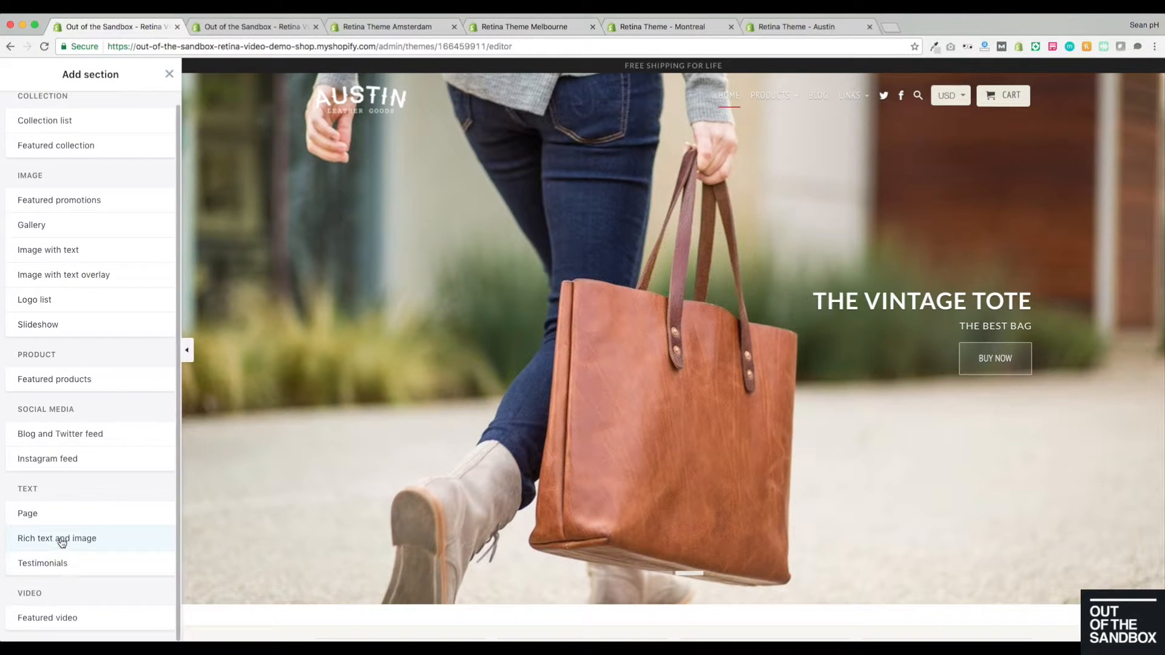
click(62, 540)
click(158, 538)
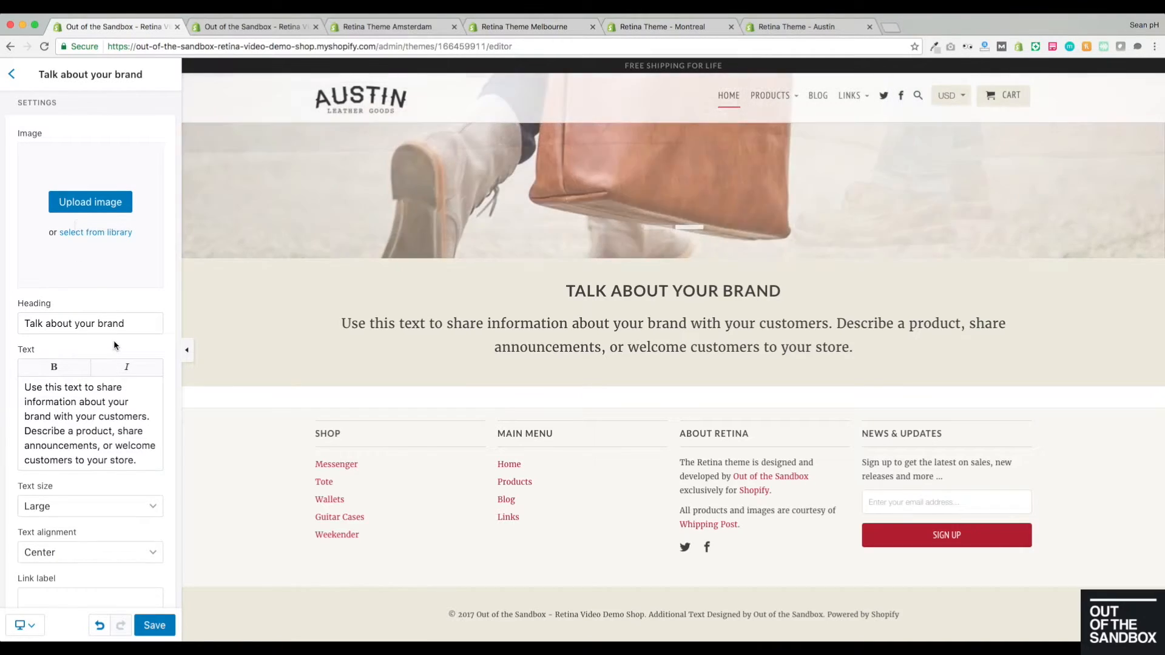
- Clear the section's heading and replace its text with "Next generation ecommerce starts here. Create an engaging experience for your customers with an incredibly flexible, beautiful theme for Shopify."
drag(124, 320, 8, 303)
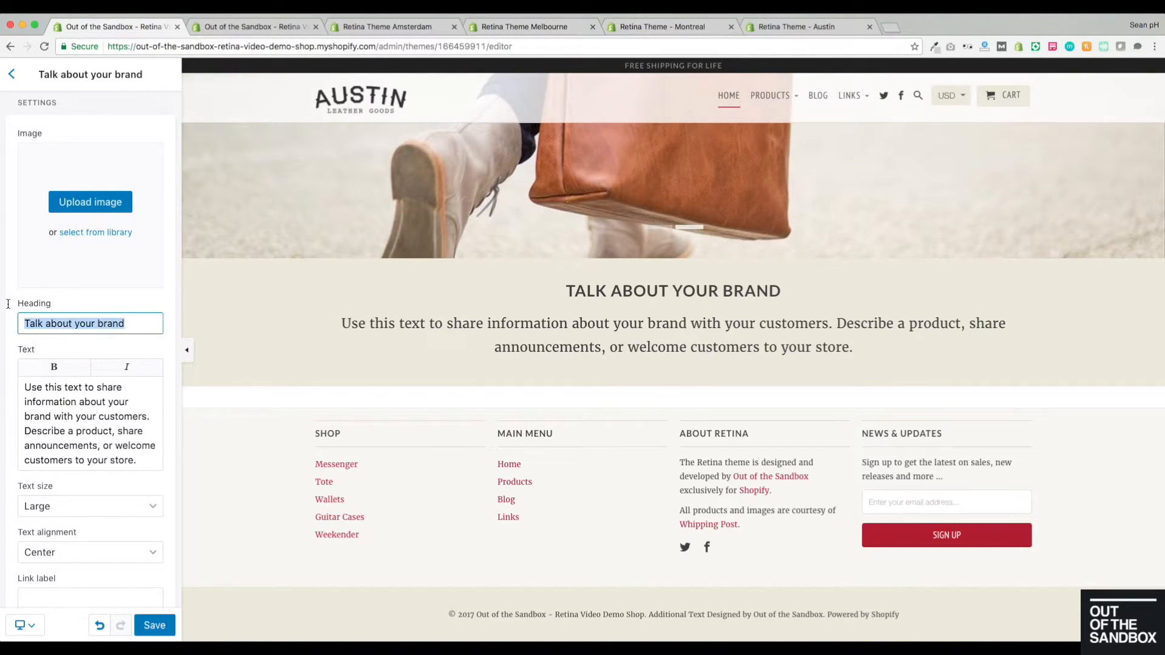
key(BackSpace)
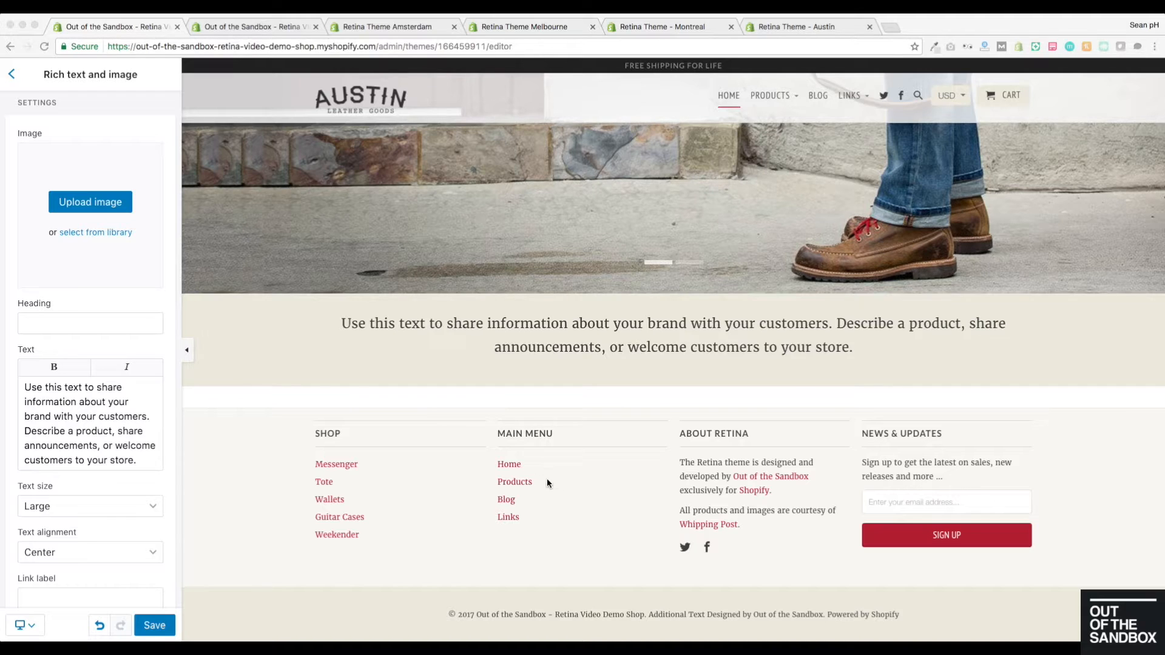
click(85, 401)
key(super+a)
text(Next generation ecommerce starts here. Create an engaging experience for your customers with an incredibly flexible, beautiful theme for Shopify.)
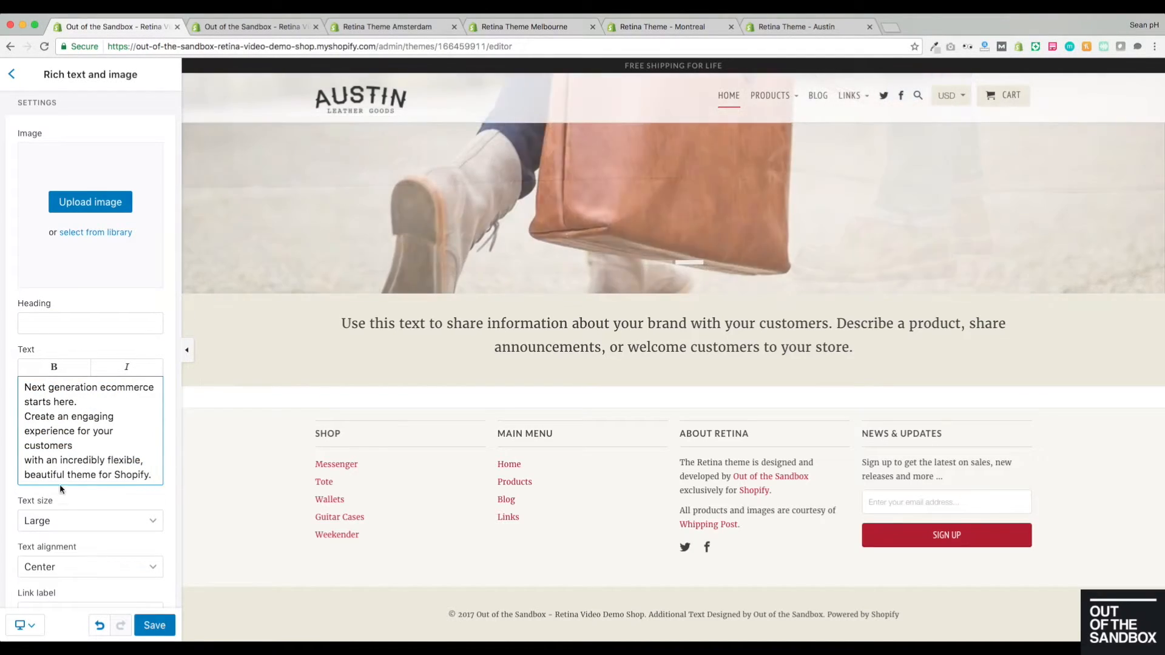
- Try the Regular text size for the rich text, and return it to Large
scroll(86, 450, down, 3)
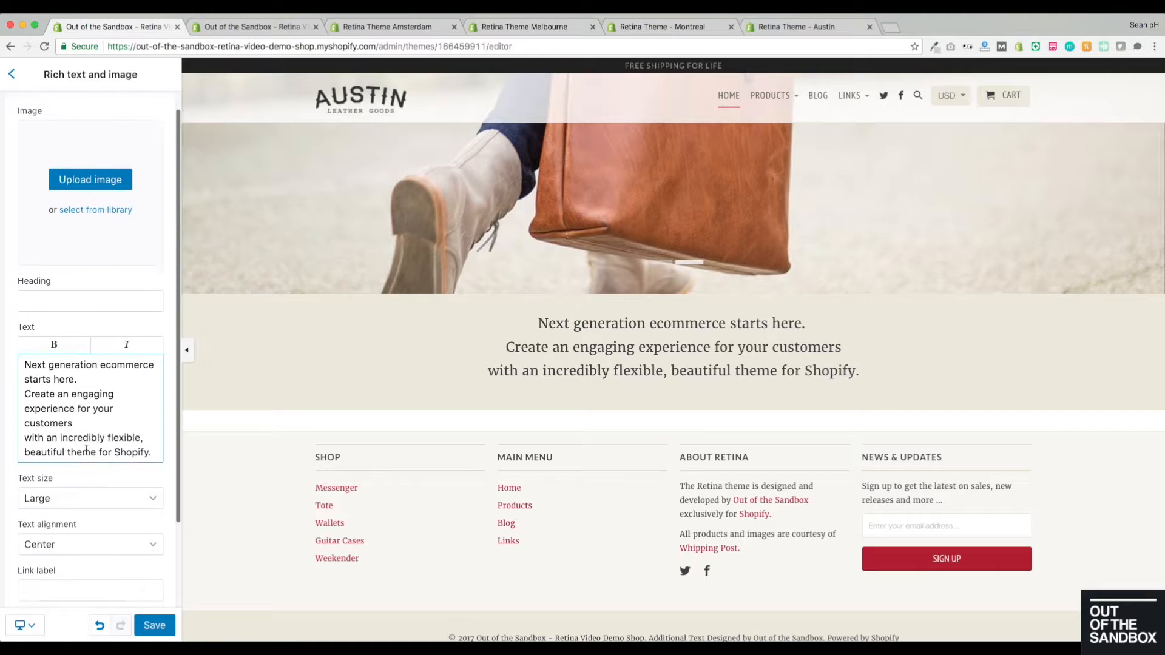
click(107, 452)
click(74, 433)
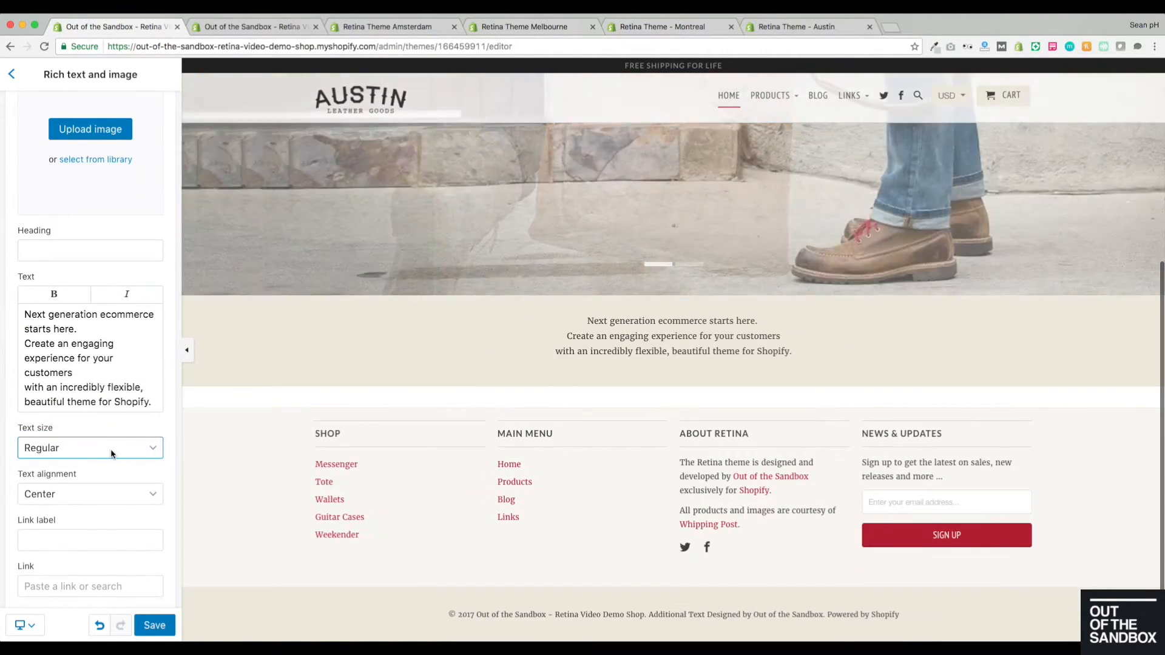
click(113, 452)
click(130, 461)
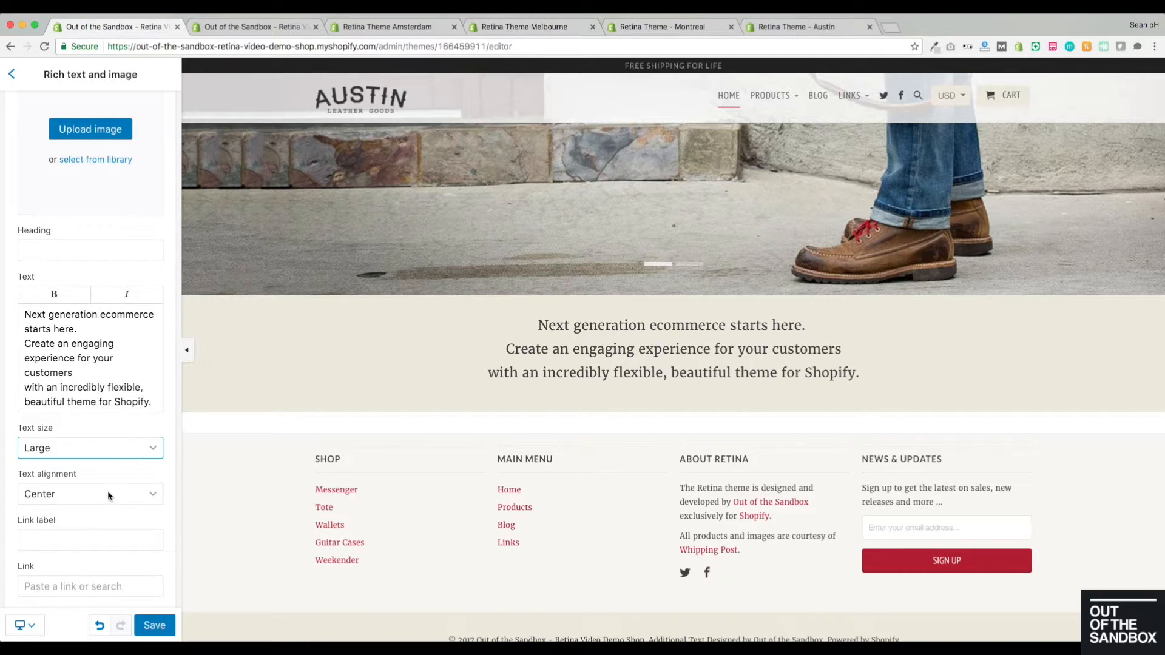
- Try a different text alignment for the rich text, and return it to Center
click(42, 494)
click(41, 479)
click(112, 494)
click(56, 506)
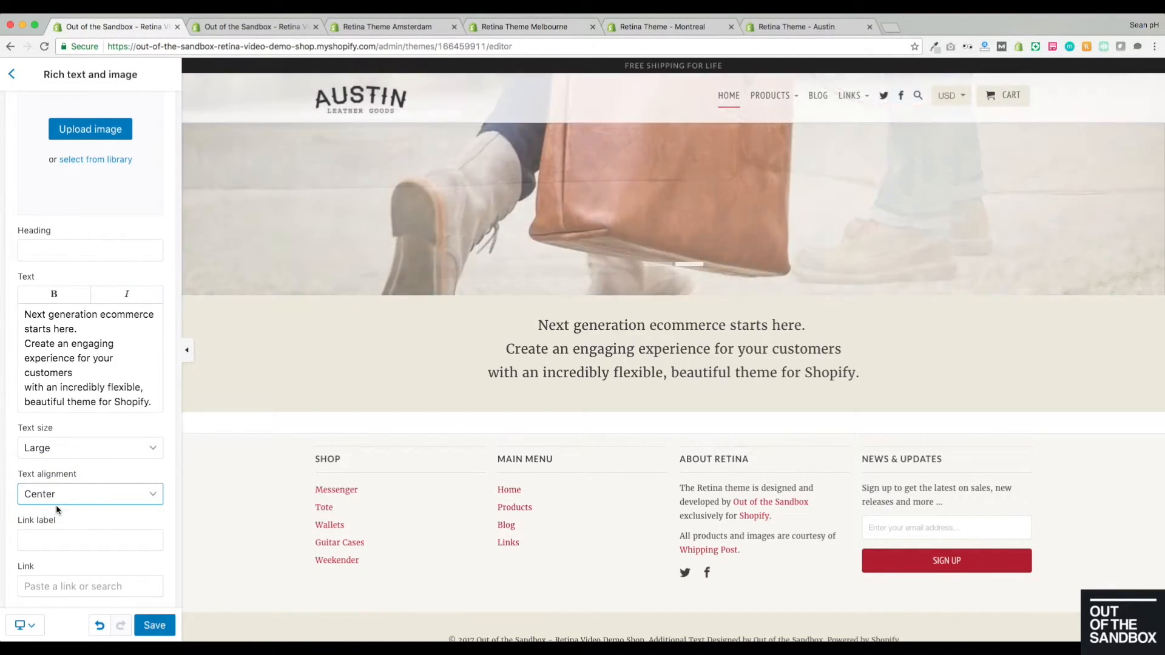
- Set the rich text section's link label to "Theme features →"
scroll(55, 505, down, 2)
click(67, 487)
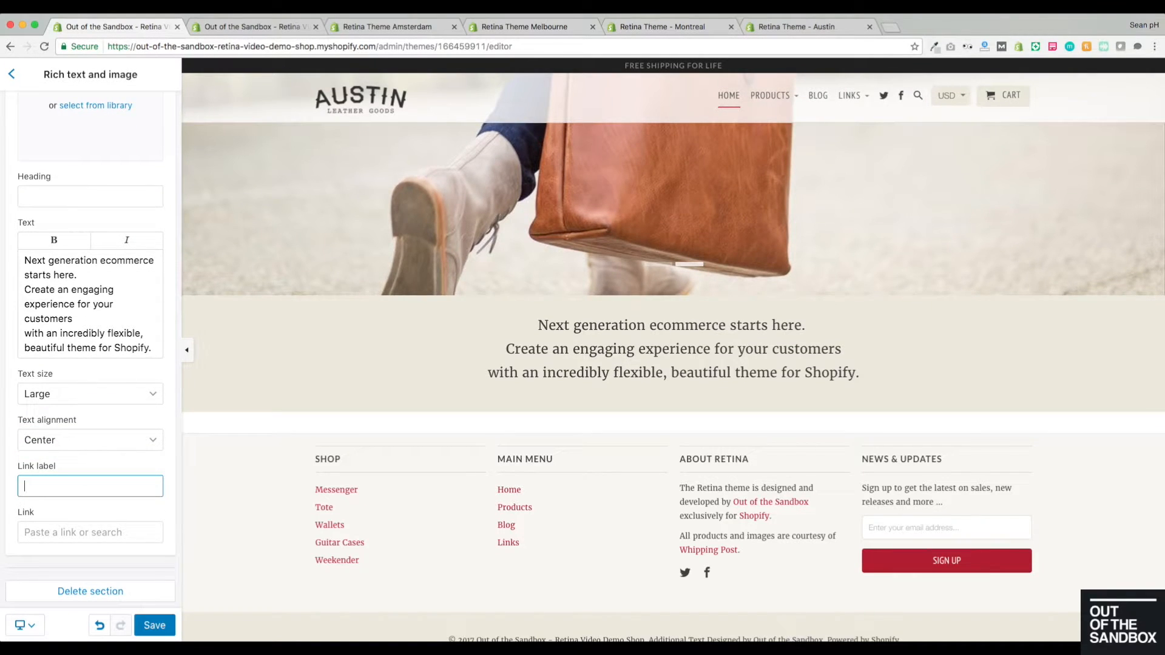
key(super+Tab)
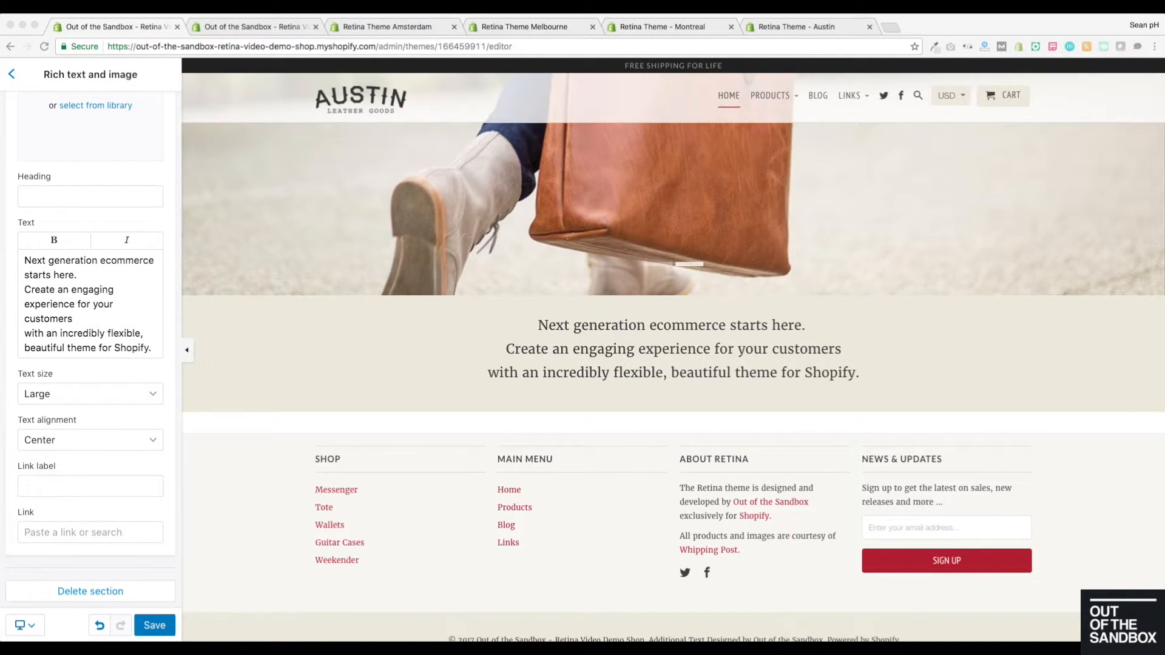
key(super+Tab)
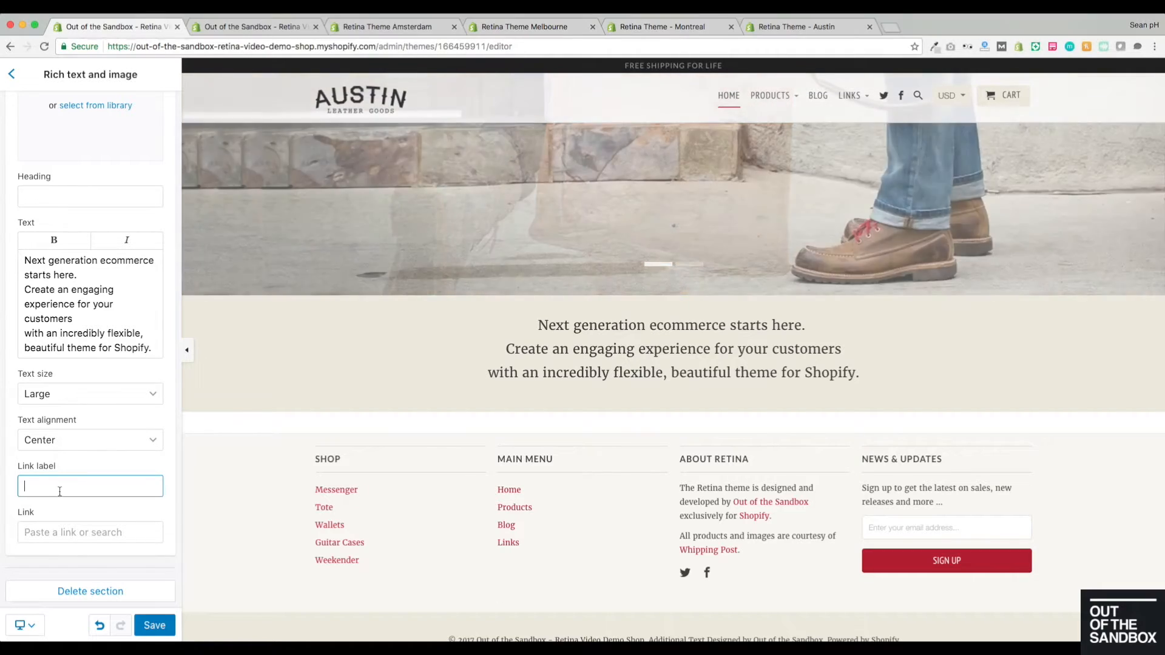
text(Theme features →)
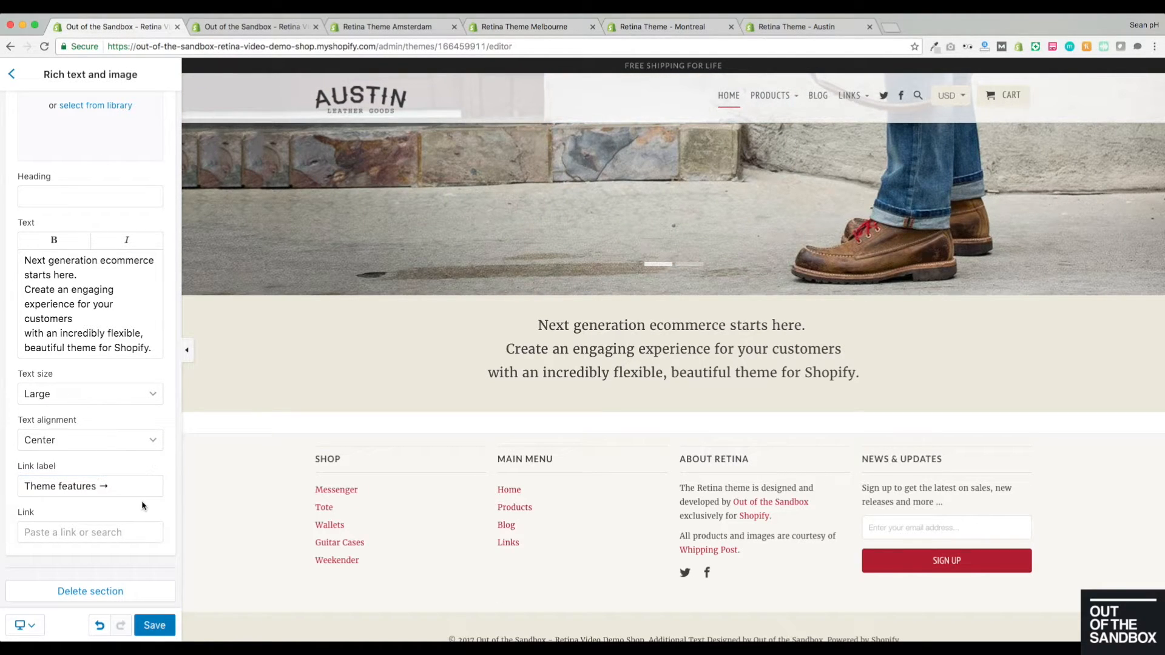
- Point the rich text section's link to the Future of Ecommerce page and save the changes
click(81, 534)
click(93, 454)
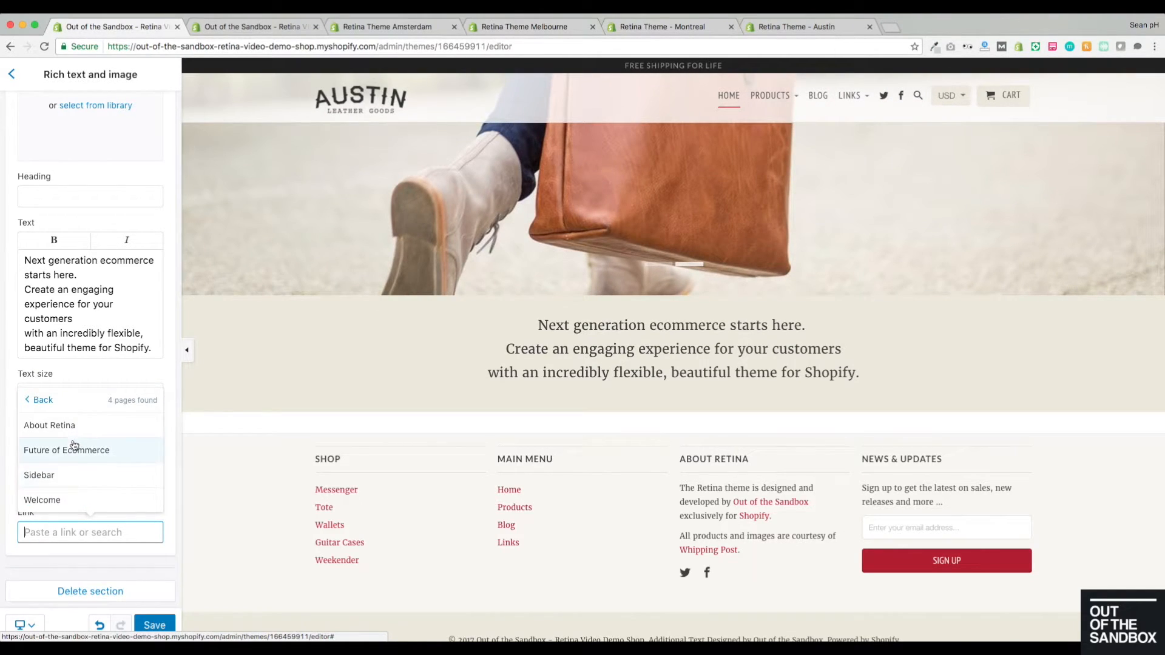
click(71, 447)
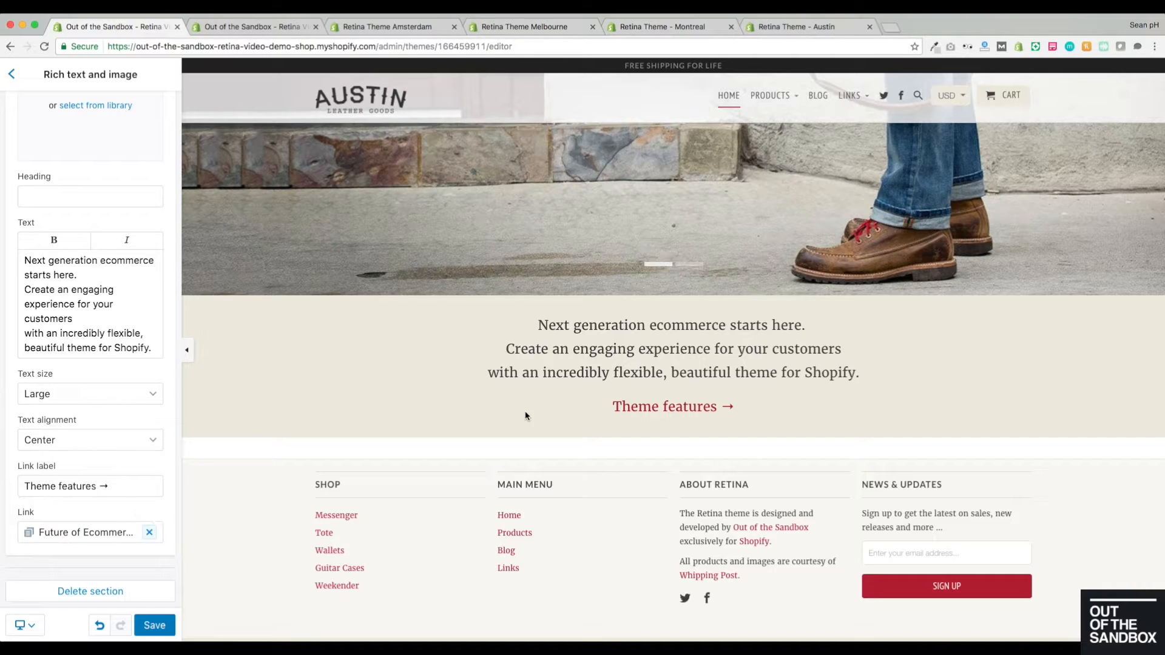
drag(535, 330, 849, 367)
click(873, 374)
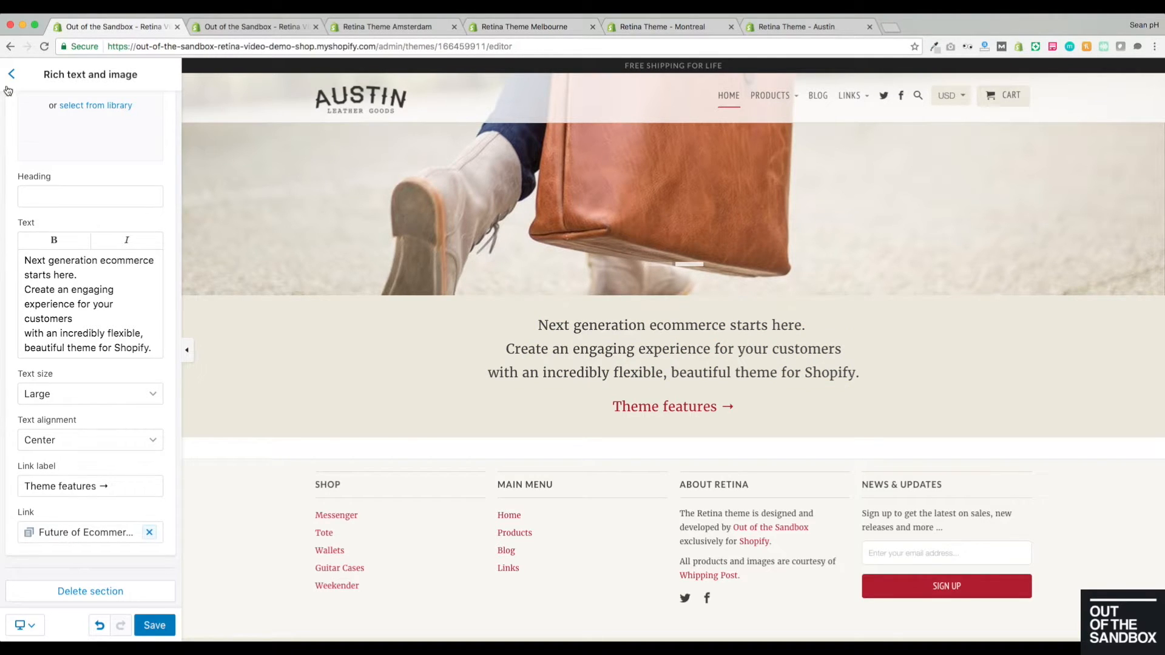
click(157, 626)
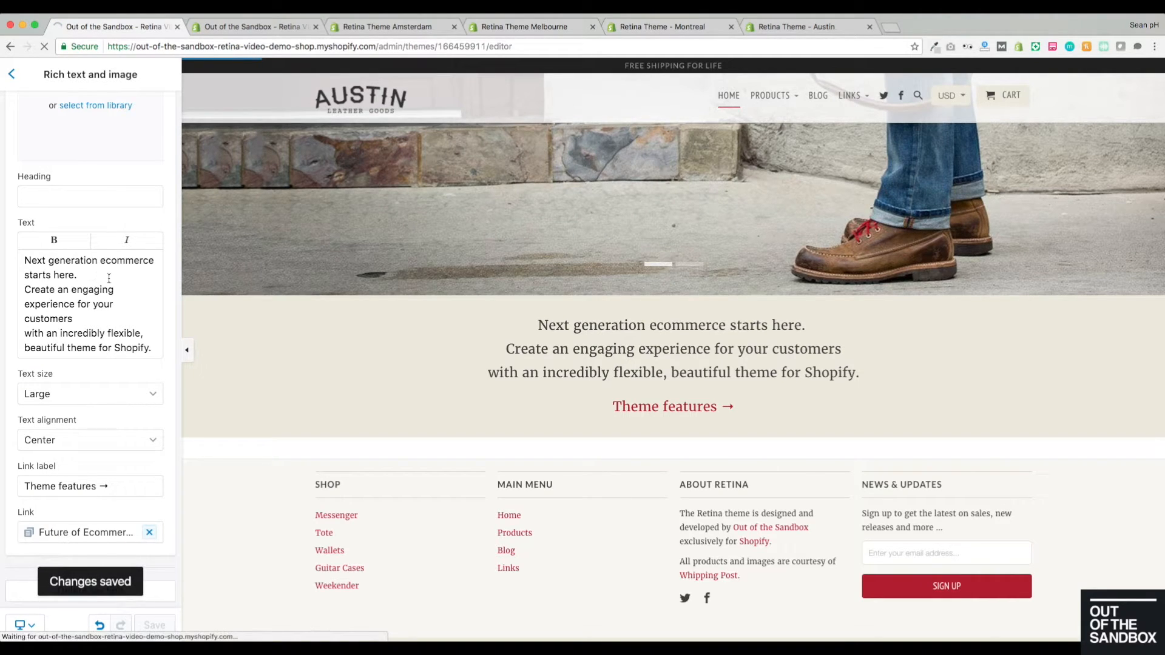
click(11, 73)
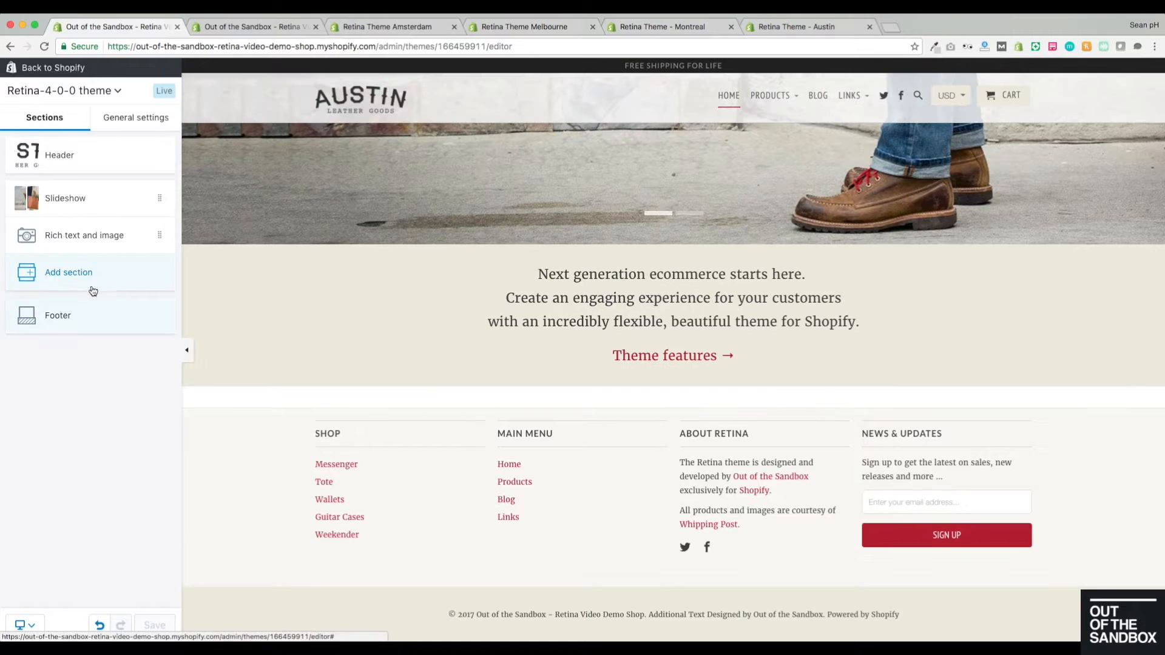
- Add a Featured promotions section below the rich text on the home page
click(89, 272)
scroll(91, 272, down, 1)
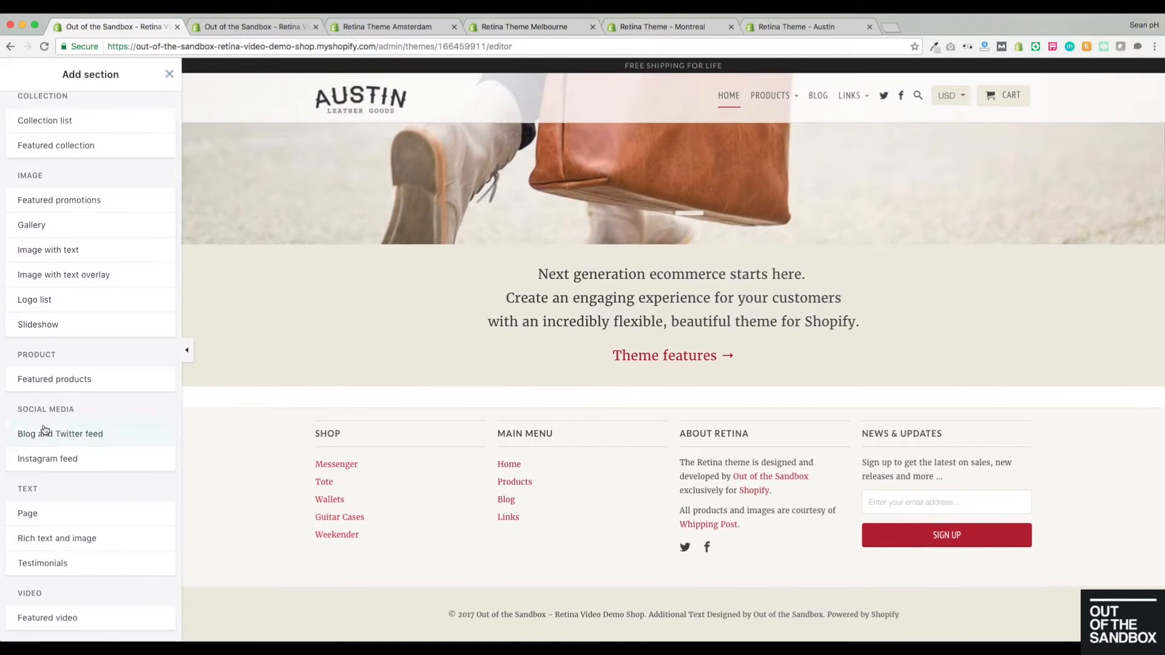
click(70, 203)
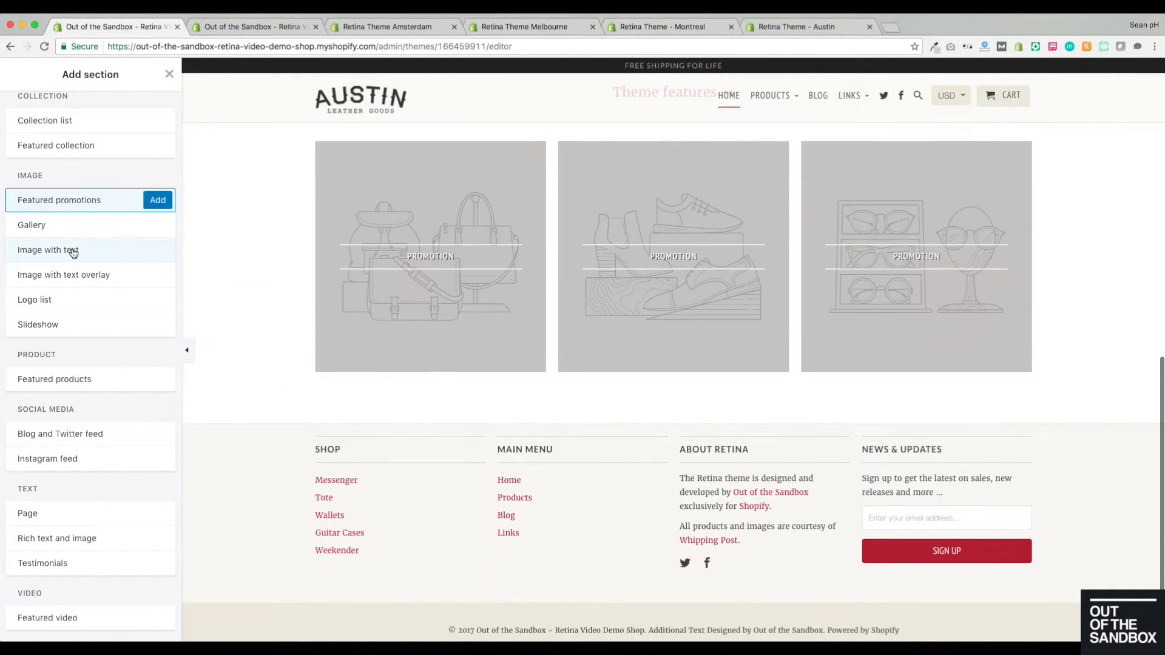
click(157, 201)
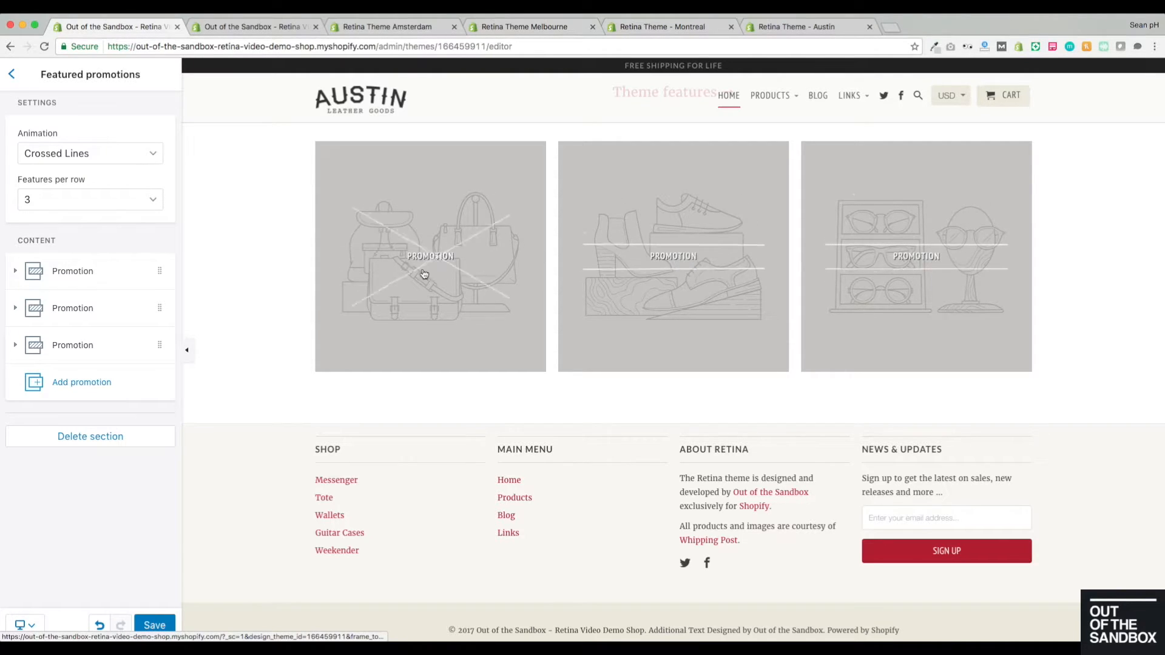
- Try the Circle, Double underline and Underline animations on the featured promotions, and return to Crossed Lines
click(79, 152)
click(69, 140)
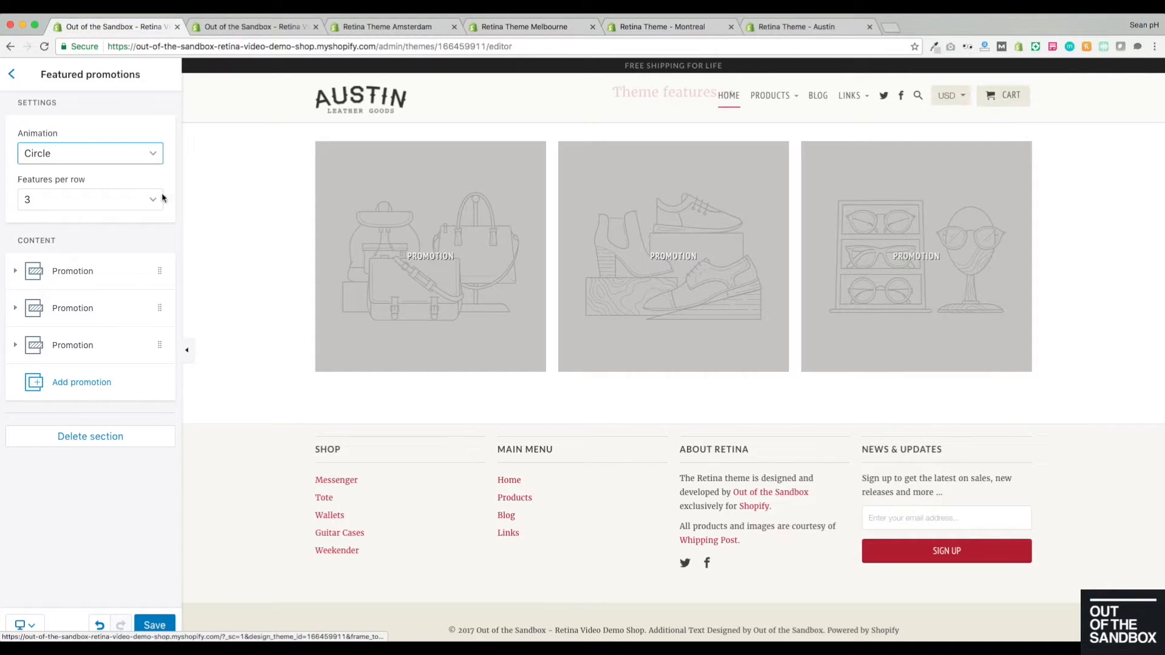
click(68, 152)
click(94, 181)
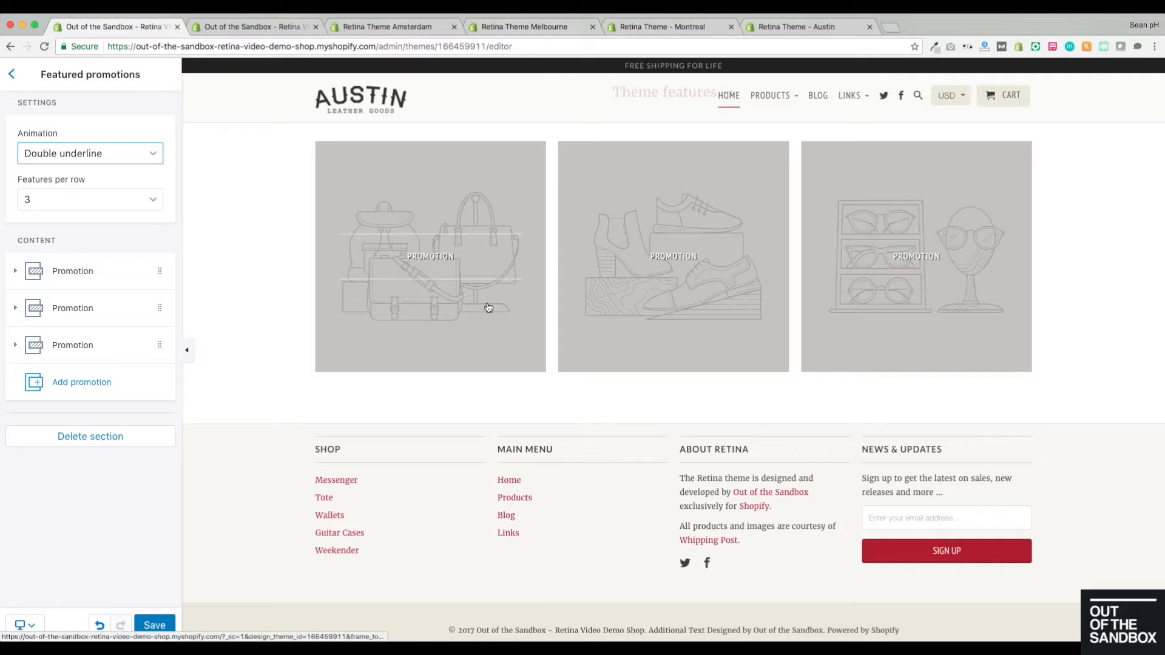
click(86, 155)
click(85, 167)
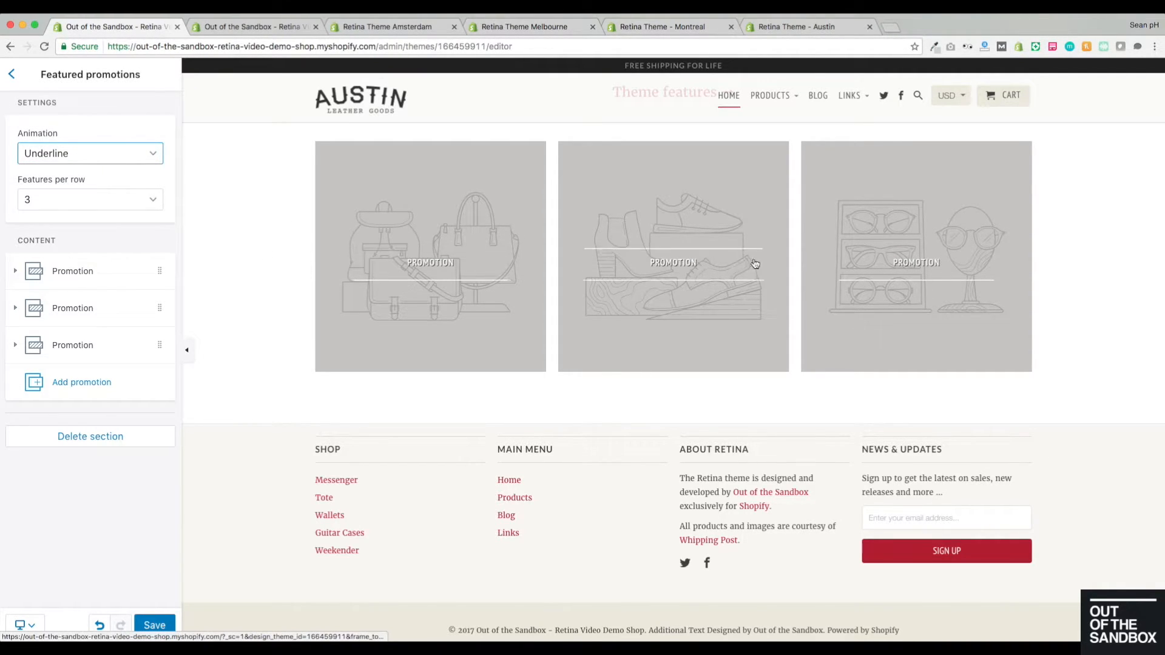
click(71, 154)
click(74, 124)
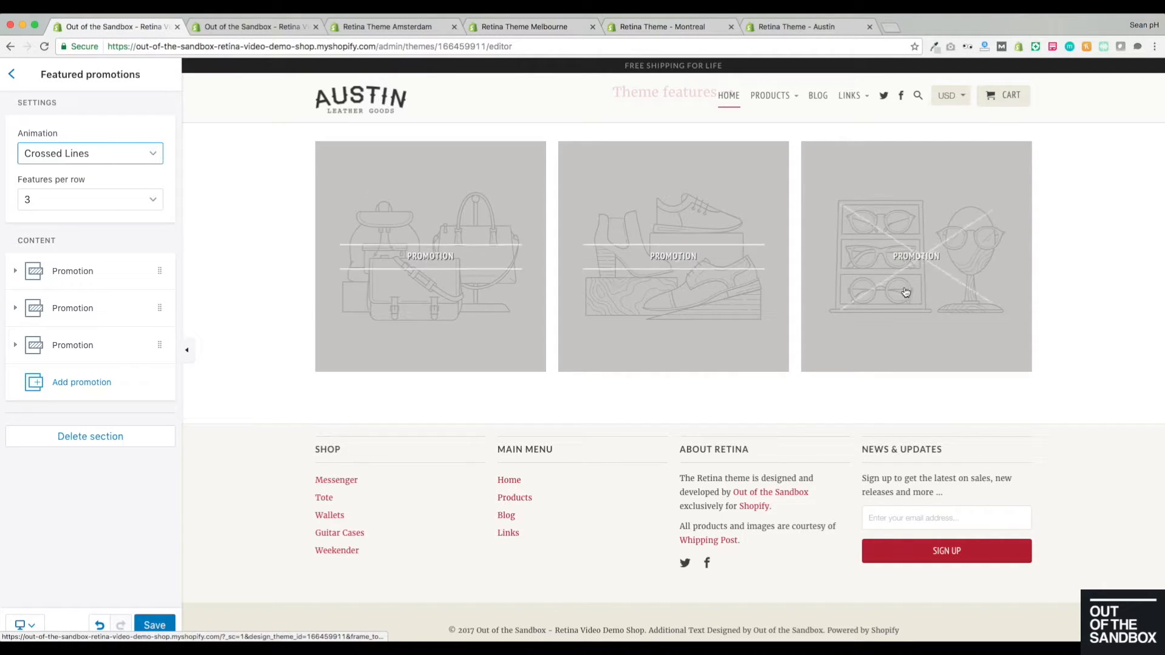
click(57, 201)
click(52, 199)
click(57, 194)
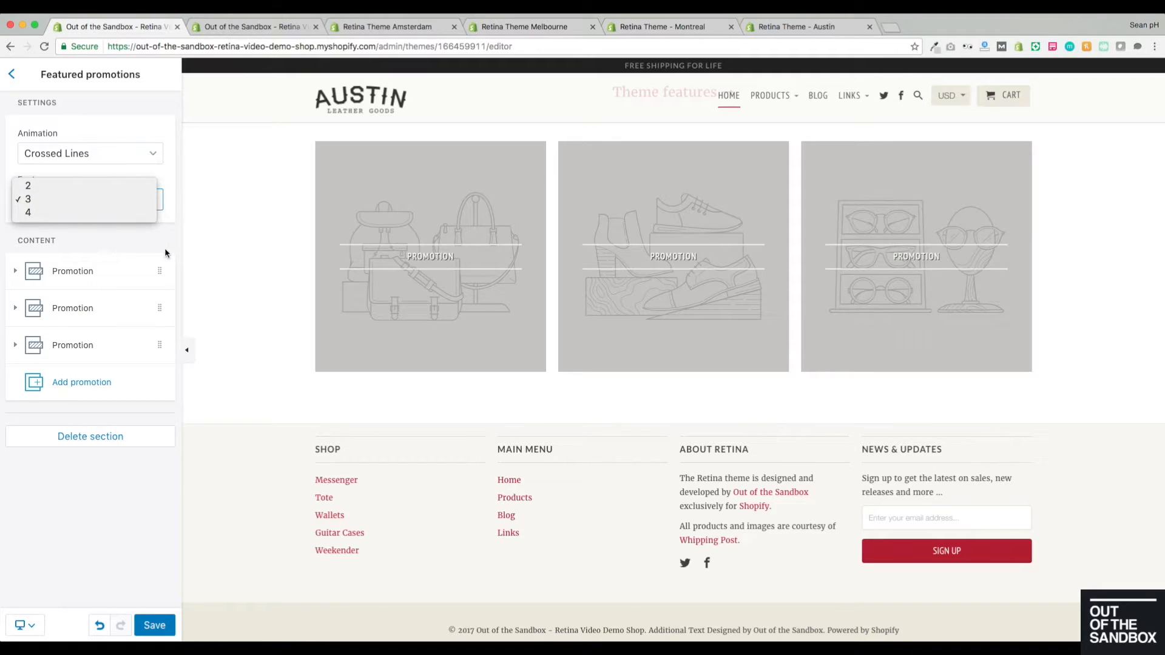
click(94, 239)
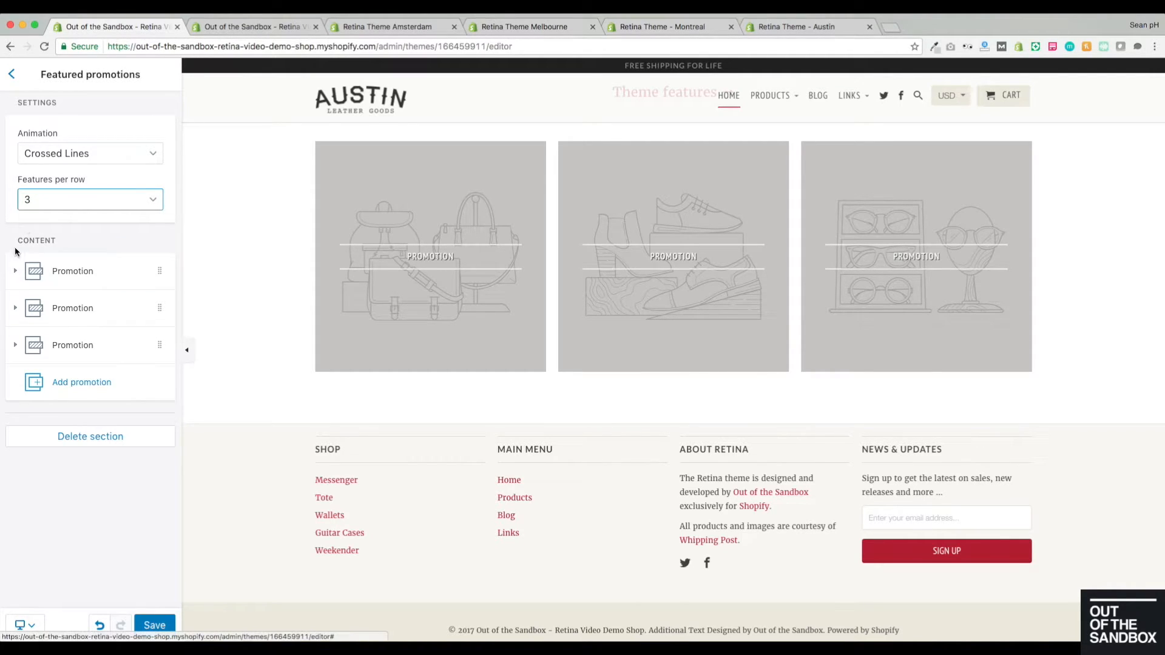
- Upload Feature 1.jpg from the RETINA 4.0 Video folder as the first promotion's image
click(17, 273)
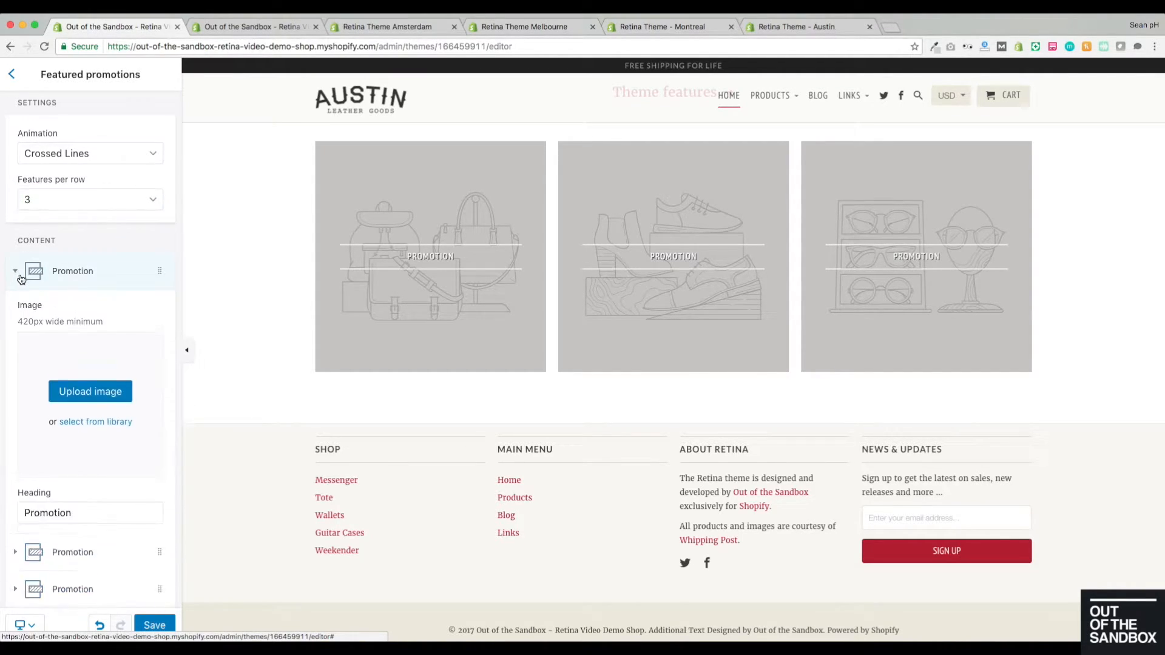
click(18, 272)
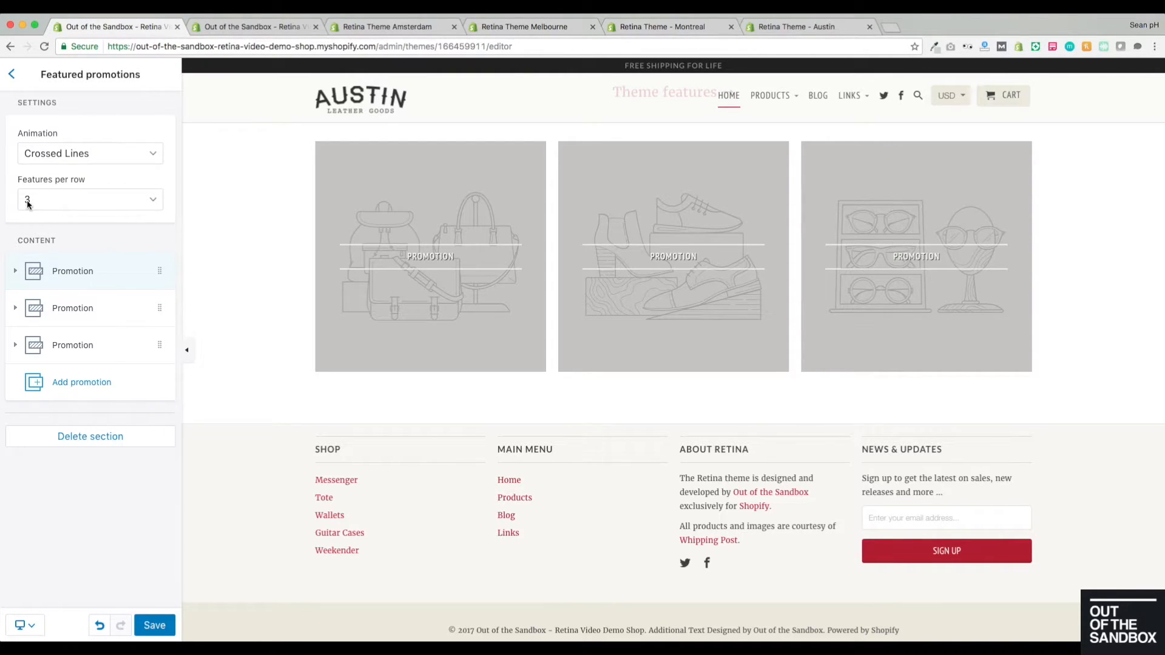
click(15, 271)
scroll(110, 317, down, 2)
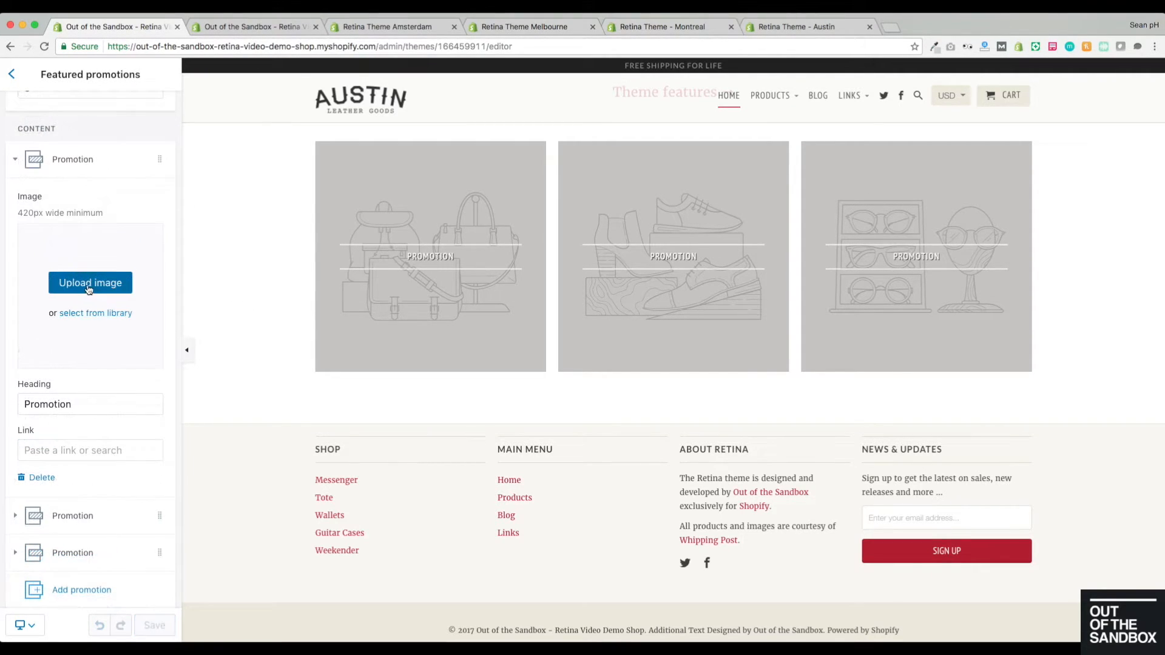
click(83, 287)
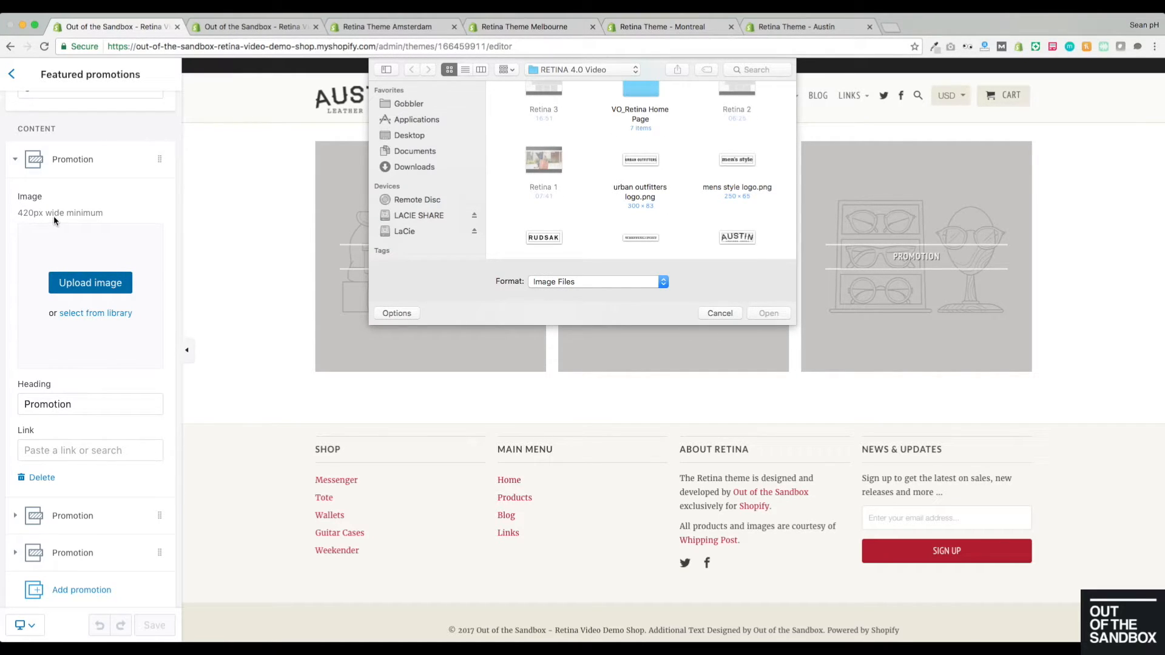
scroll(666, 176, down, 3)
scroll(665, 176, down, 5)
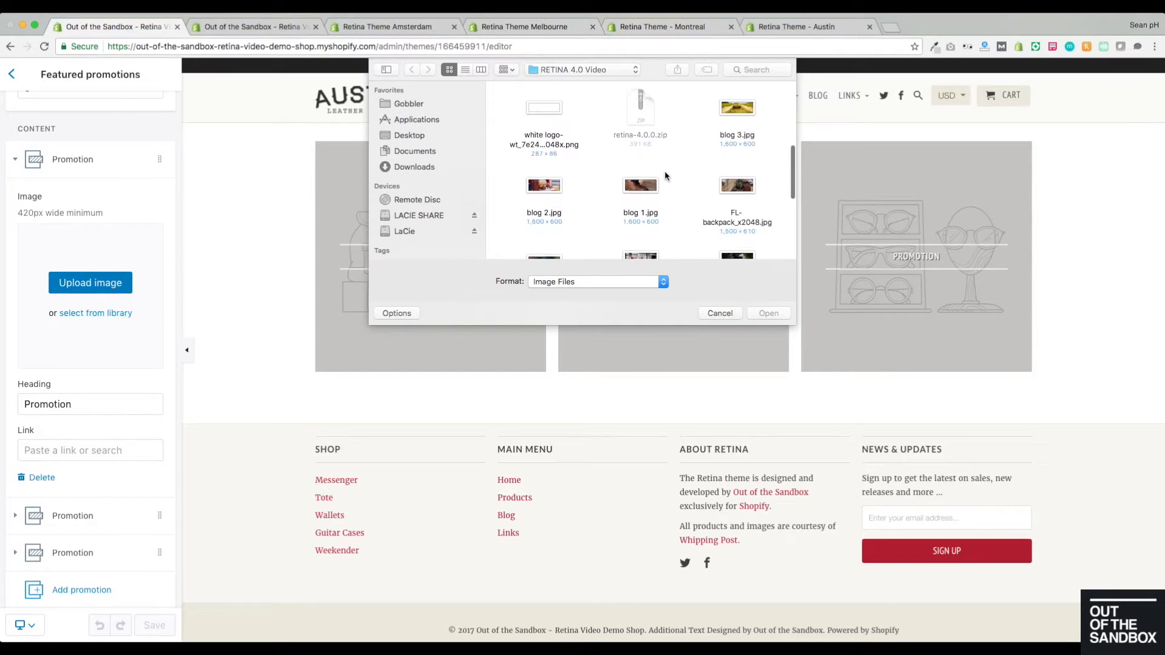
scroll(665, 176, down, 5)
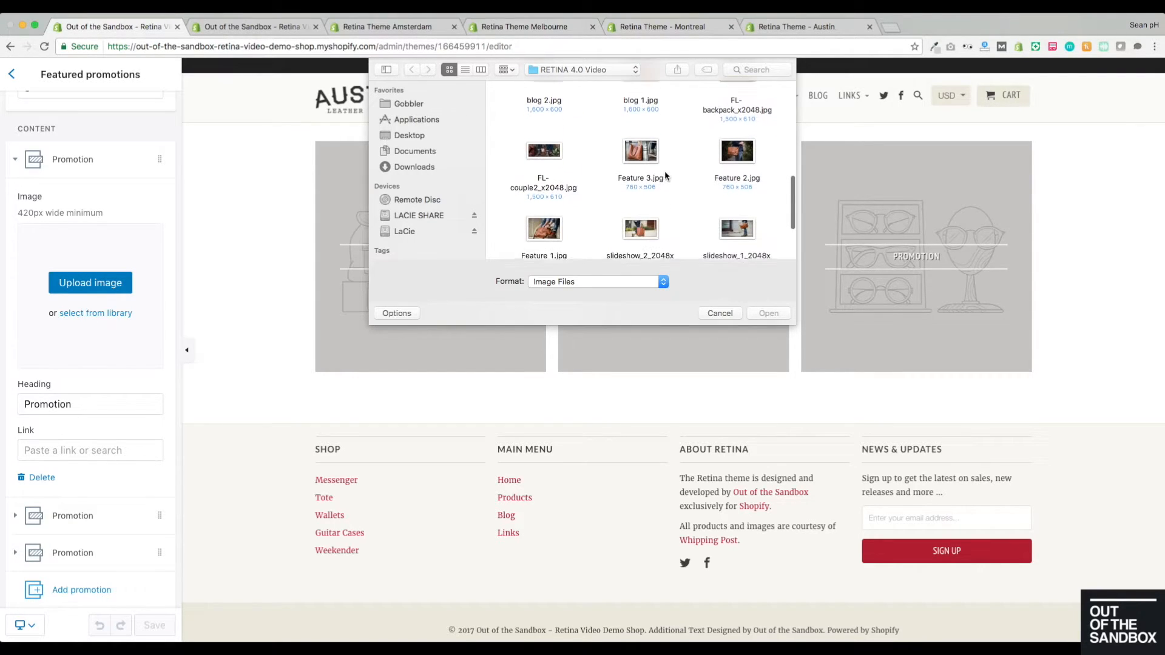
click(544, 165)
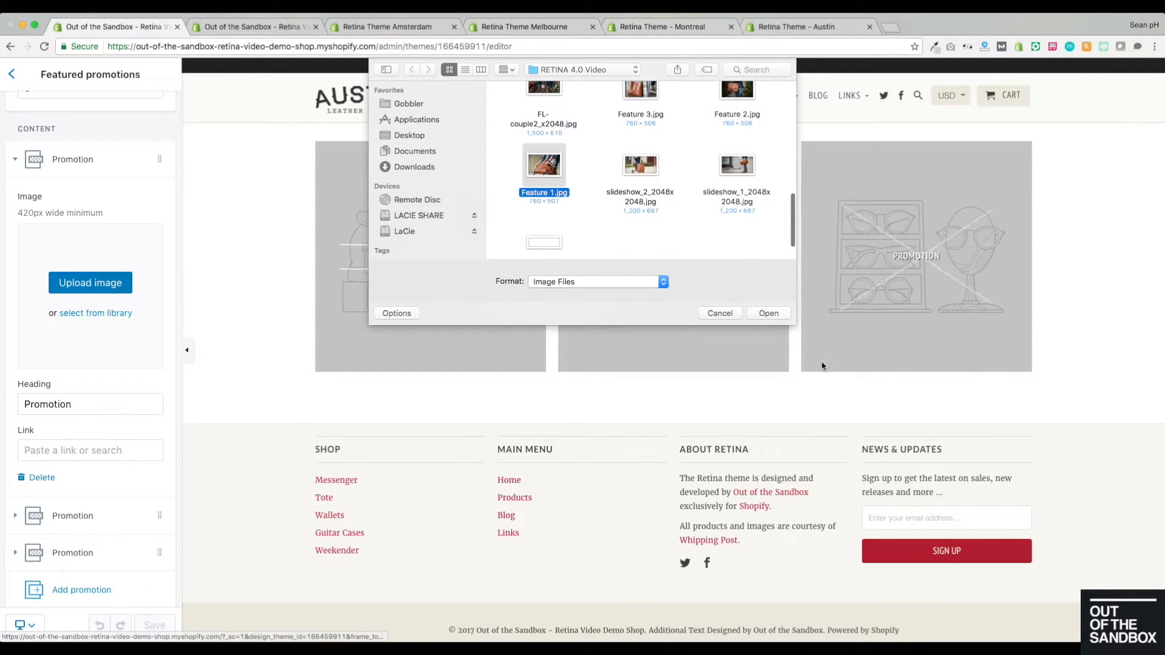
click(768, 313)
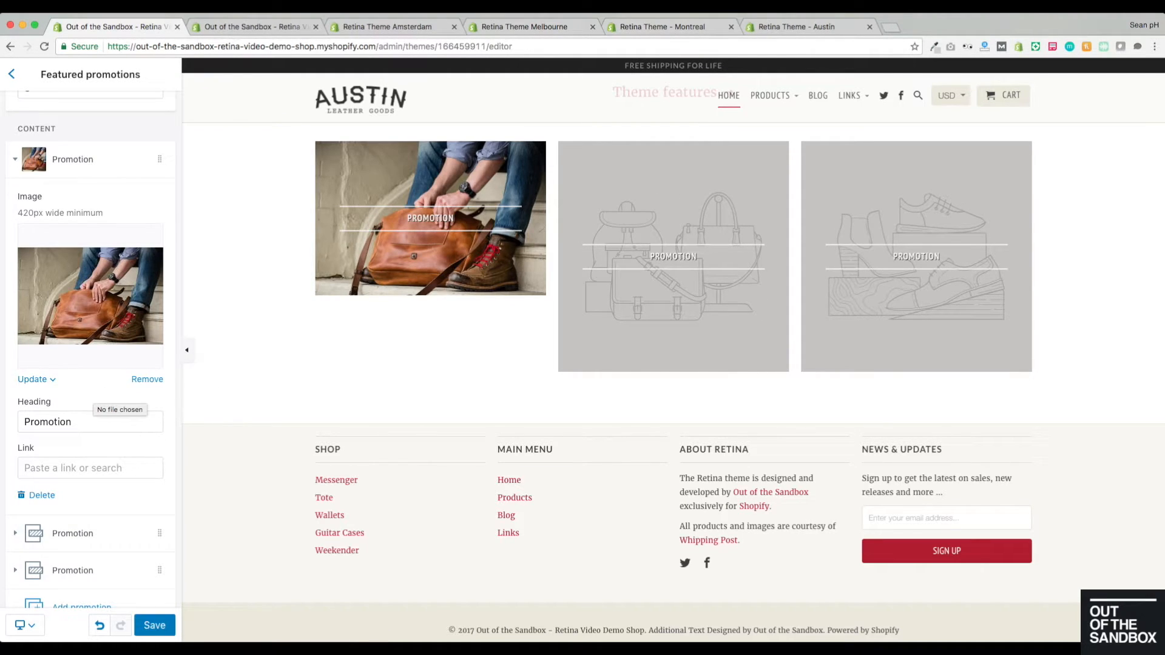
- Change the first promotion's heading to "Vintage Messenger"
scroll(105, 493, down, 1)
click(85, 399)
double_click(85, 399)
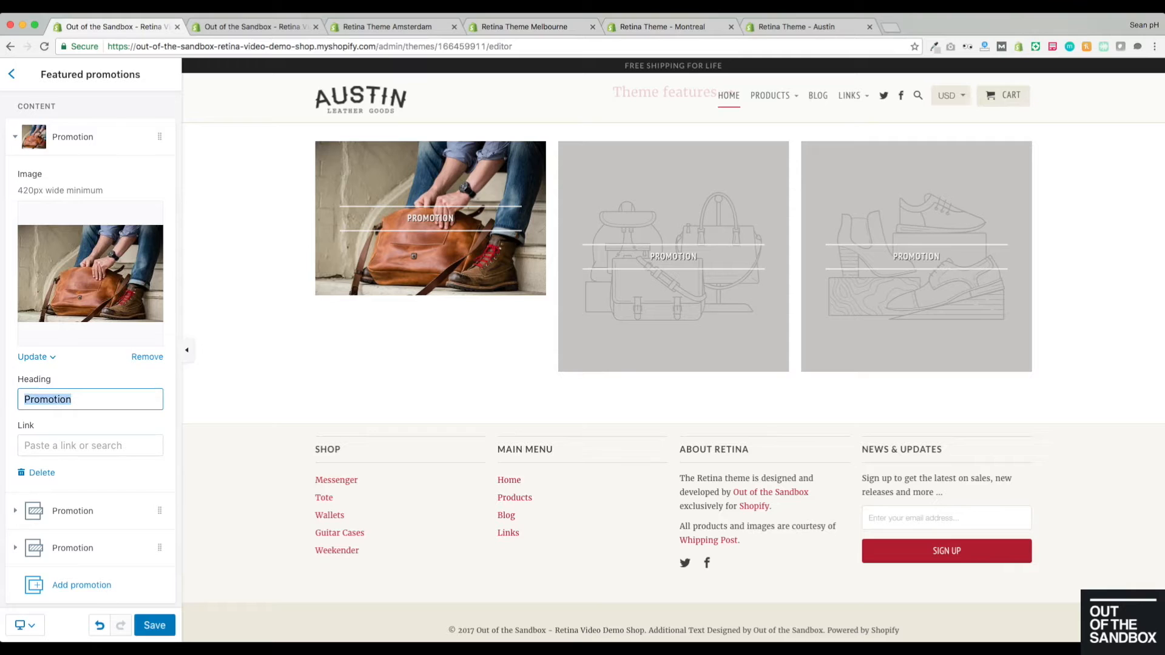
text(Vintage )
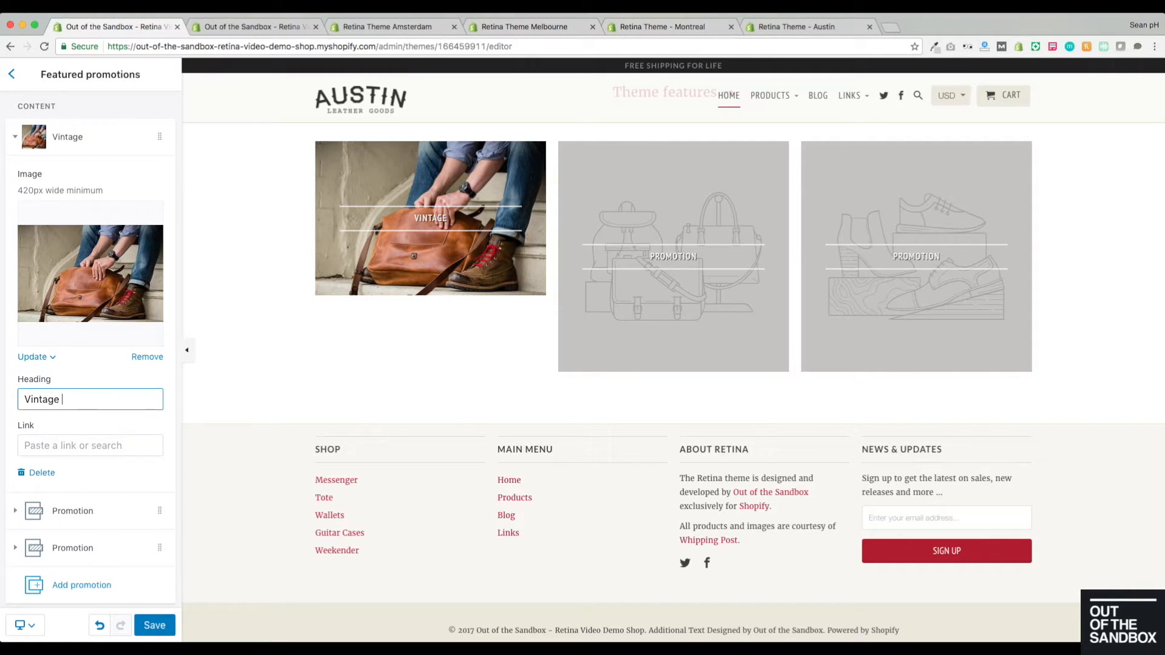
text(Messenger)
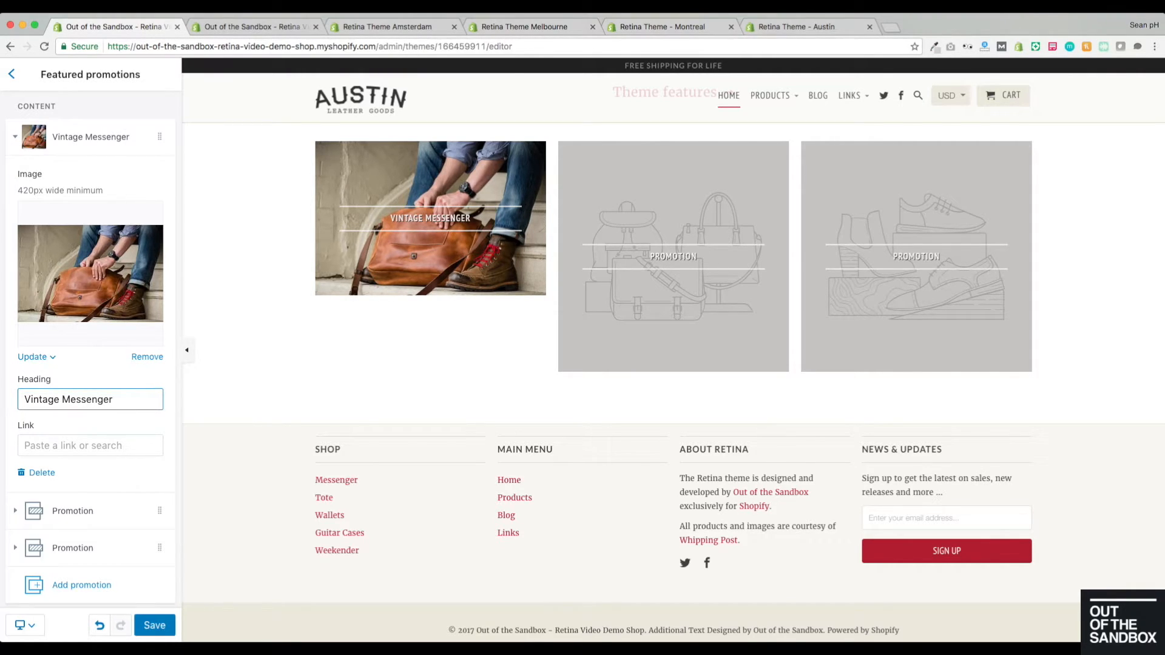
- Search the link targets for "messenger" and link the first promotion to the Vintage Messenger product
click(62, 446)
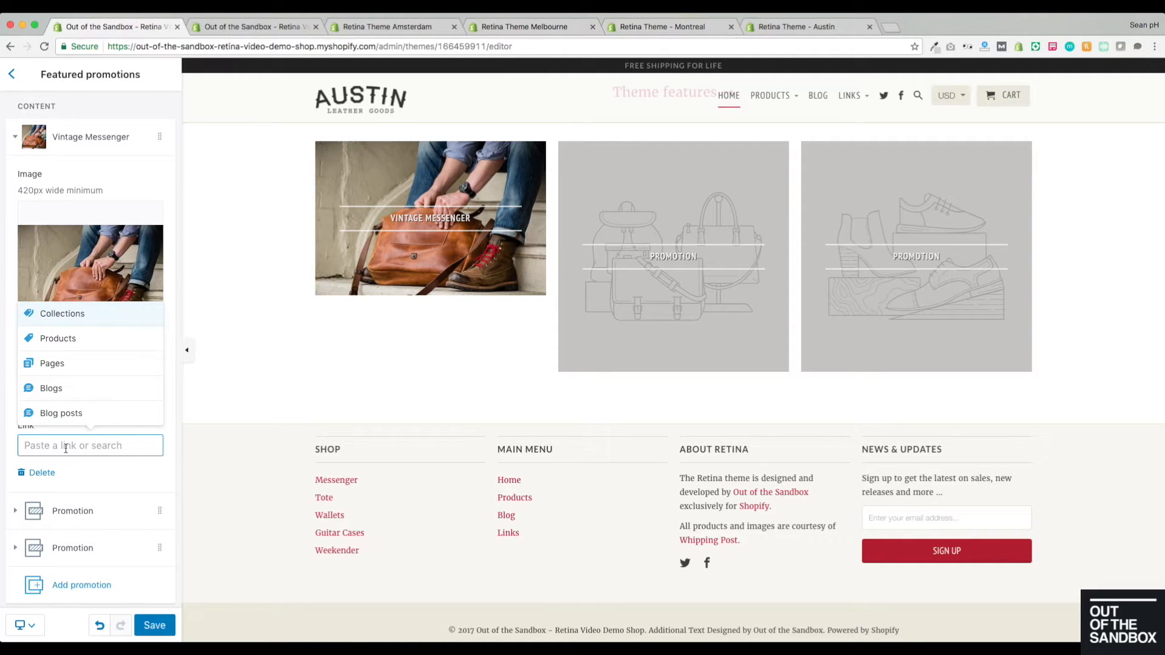
text(messe)
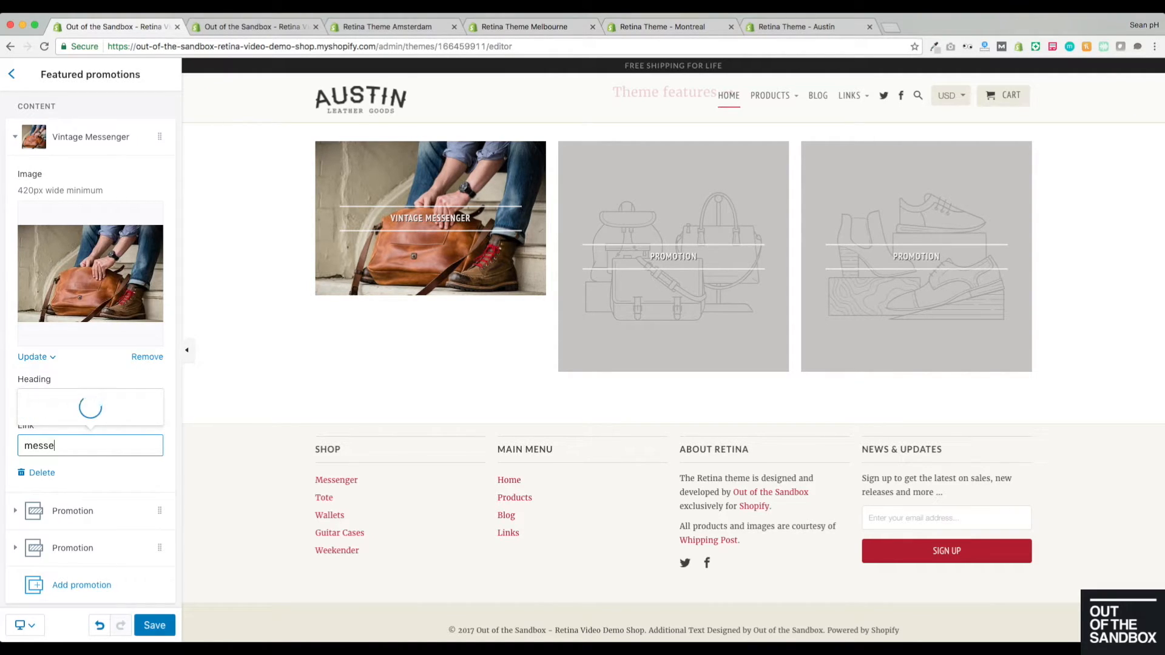
text(nger)
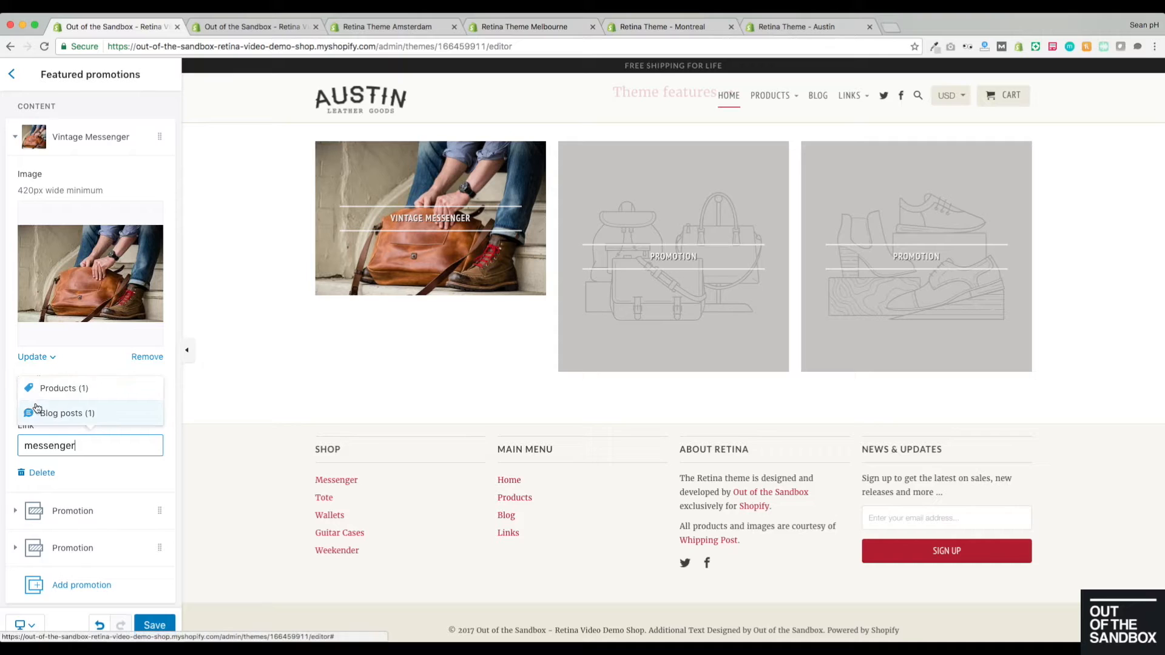
click(76, 408)
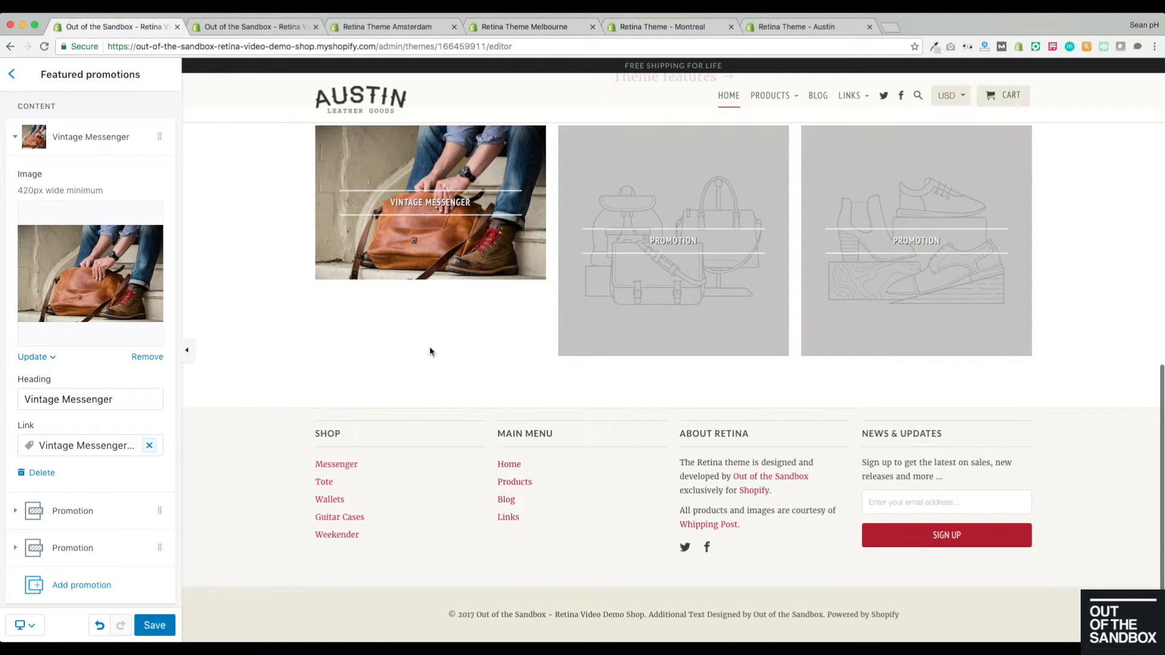
- Look into the second promotion's settings and collapse the expanded promotion entries
click(68, 510)
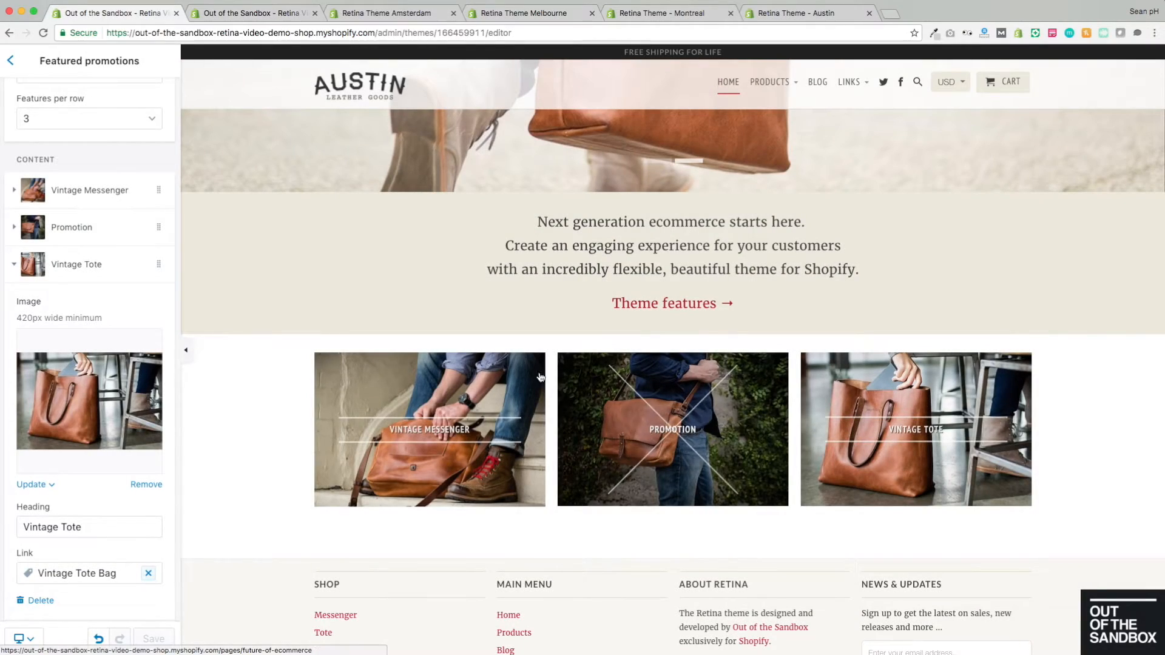
scroll(65, 354, down, 1)
scroll(65, 354, down, 1)
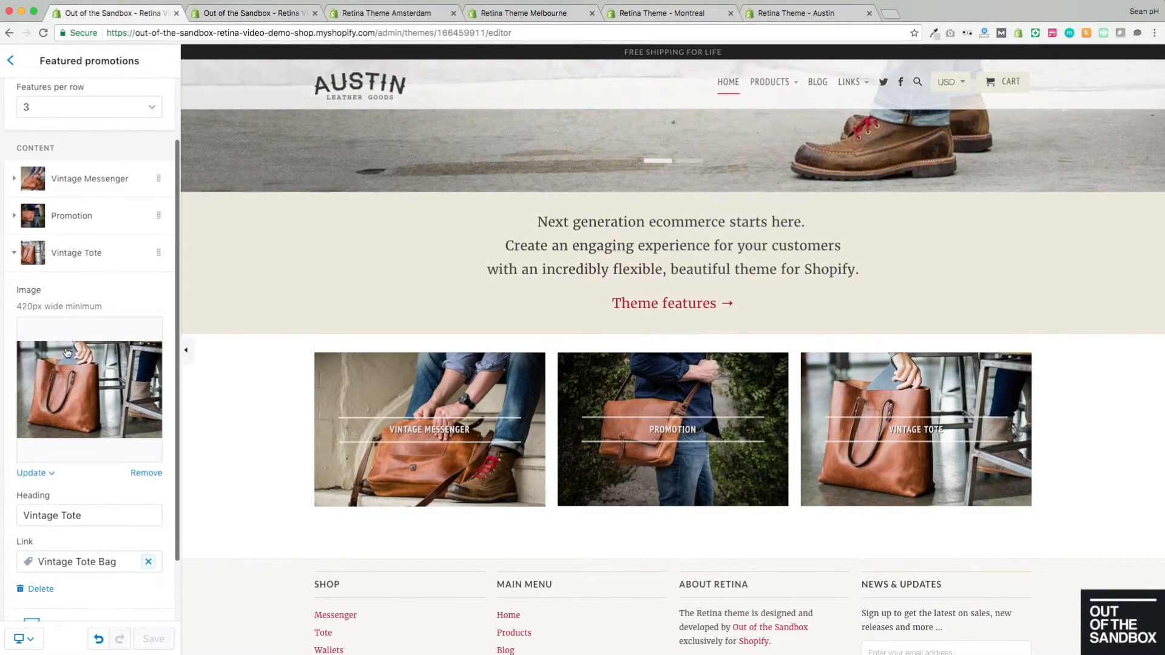
click(74, 222)
click(74, 217)
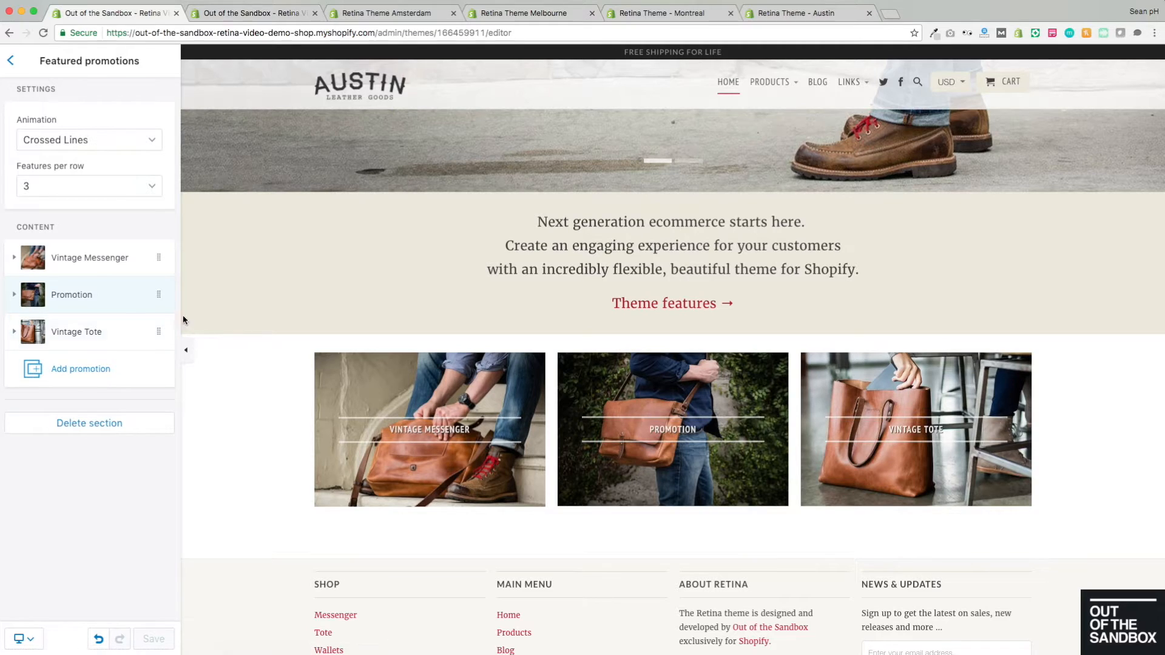
- Return to the section list and add a Featured collection section to the home page
click(16, 67)
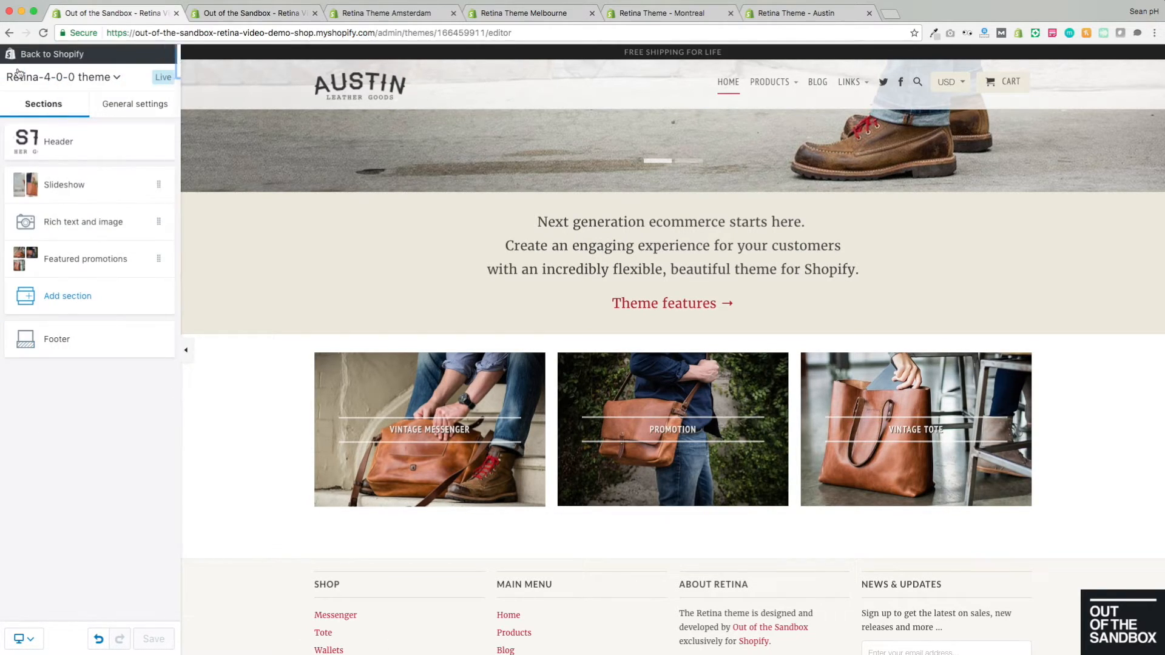
click(95, 302)
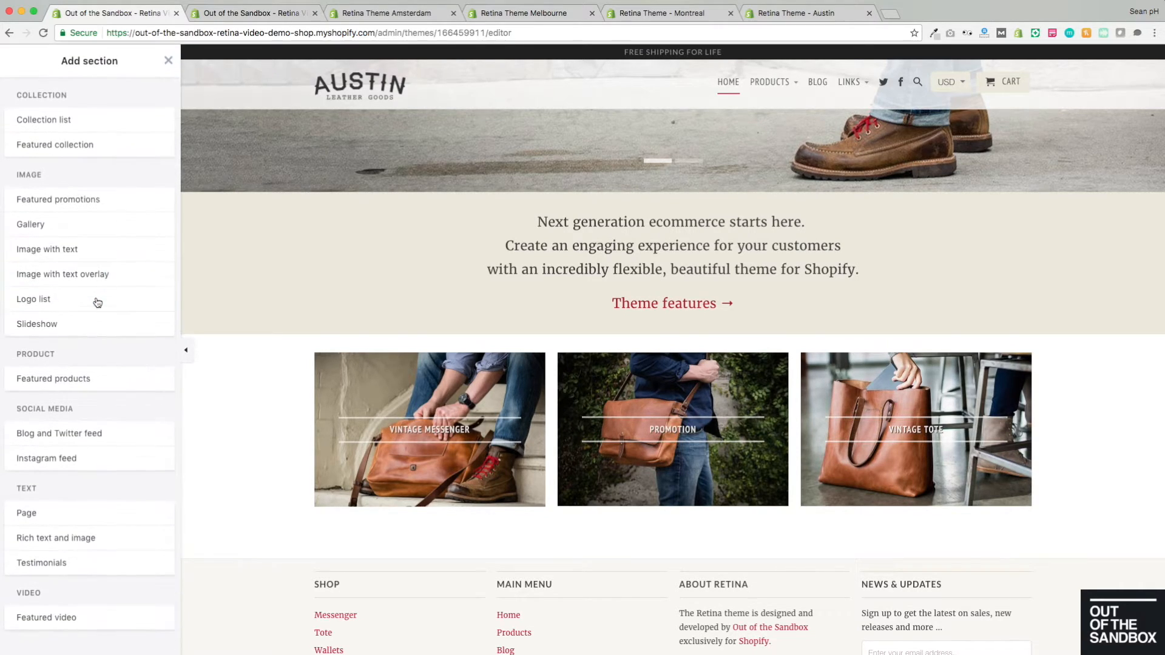
click(53, 146)
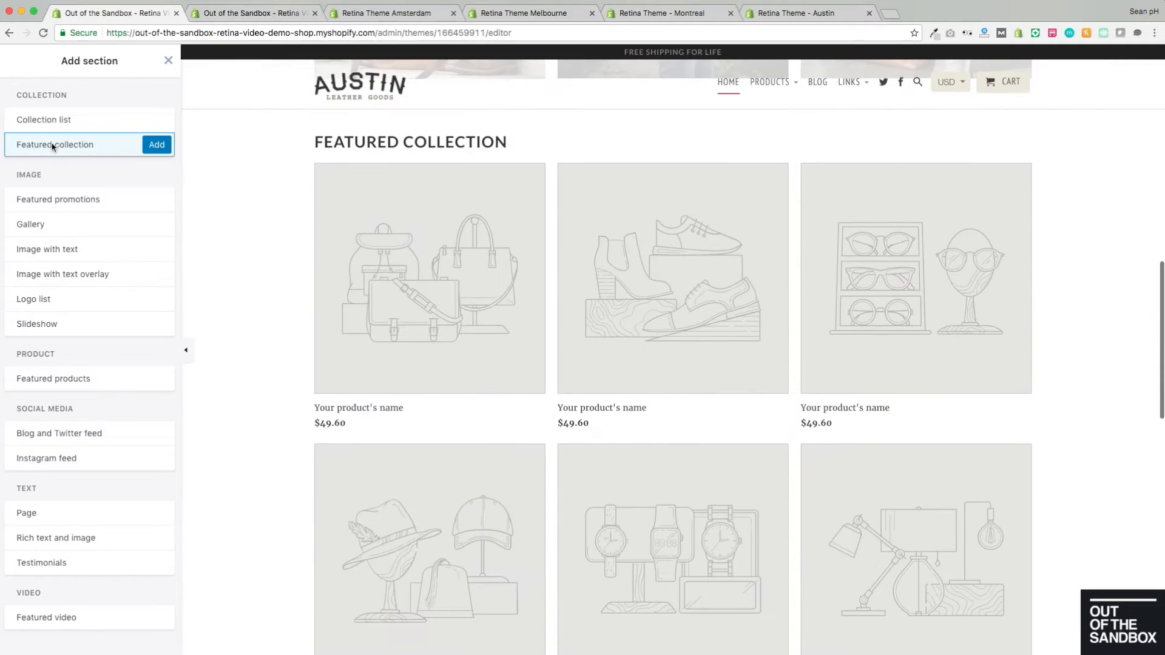
click(156, 145)
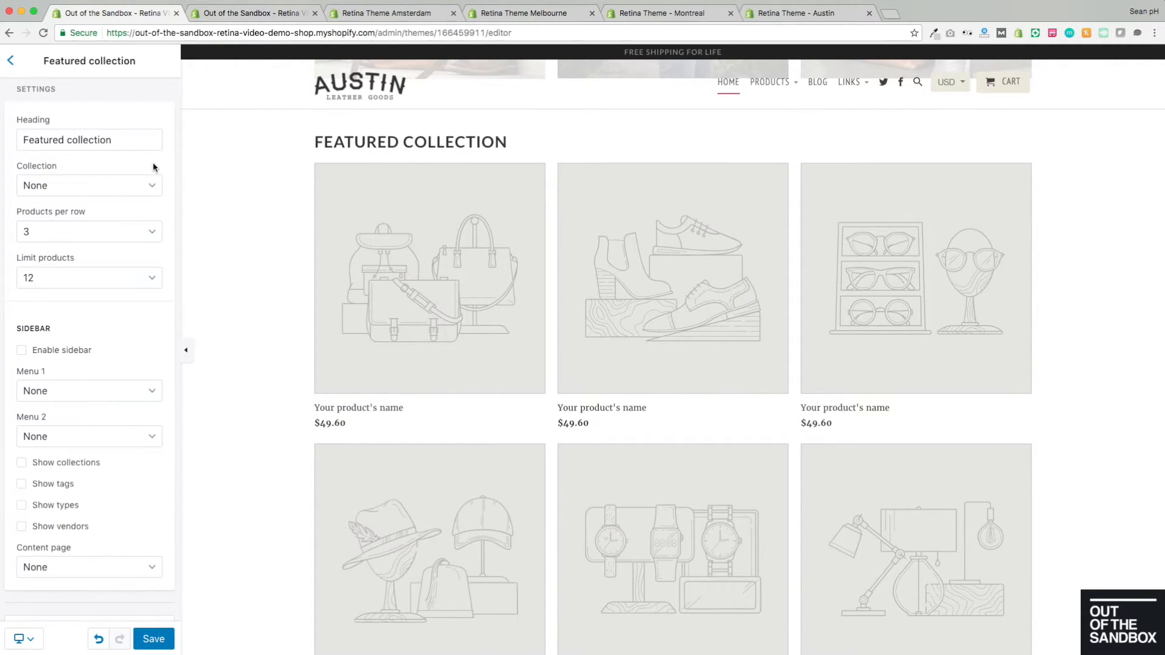
- Set the featured collection's heading to "Leather Goods" and assign the Home page collection to it
triple_click(133, 146)
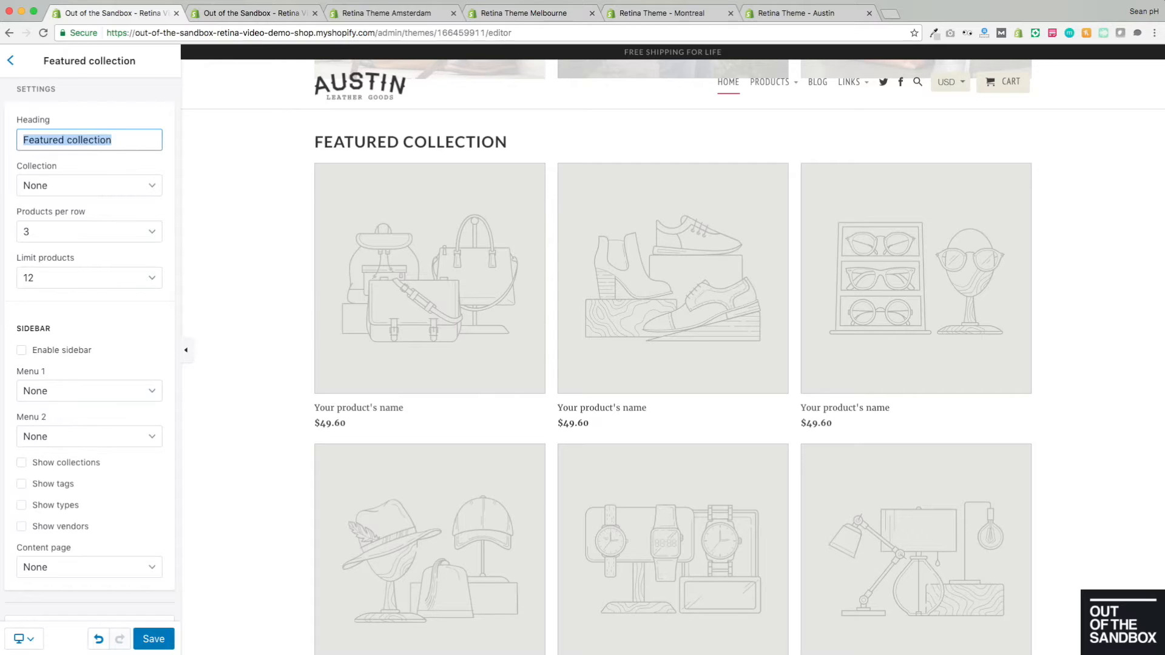
text(Leather Goods)
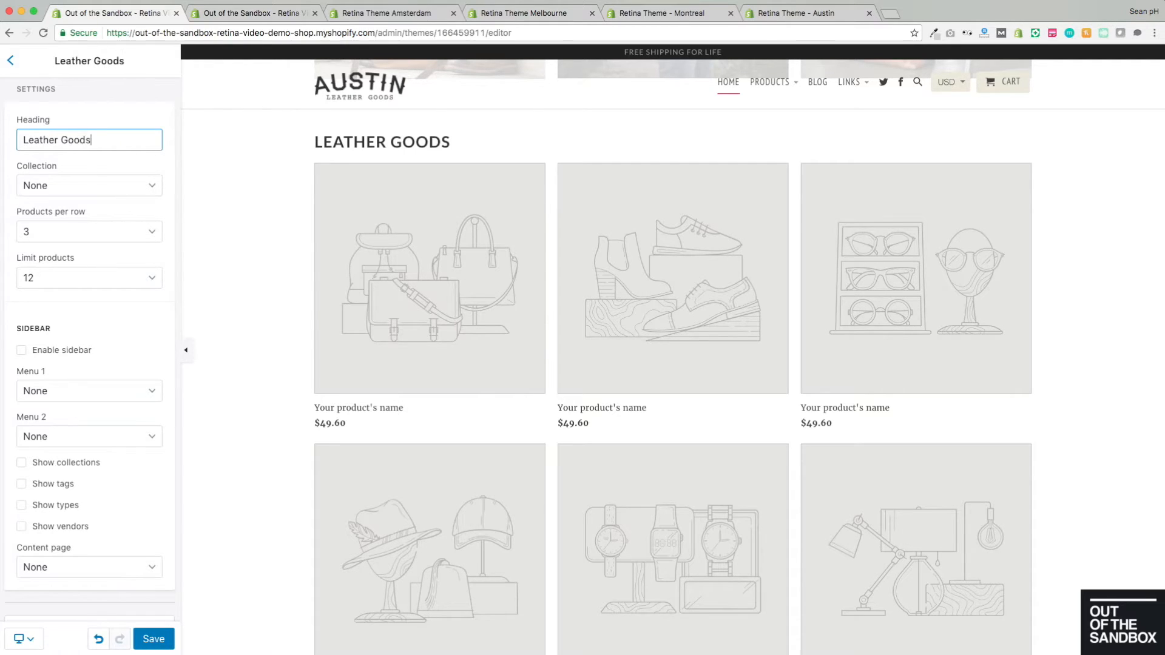
click(114, 192)
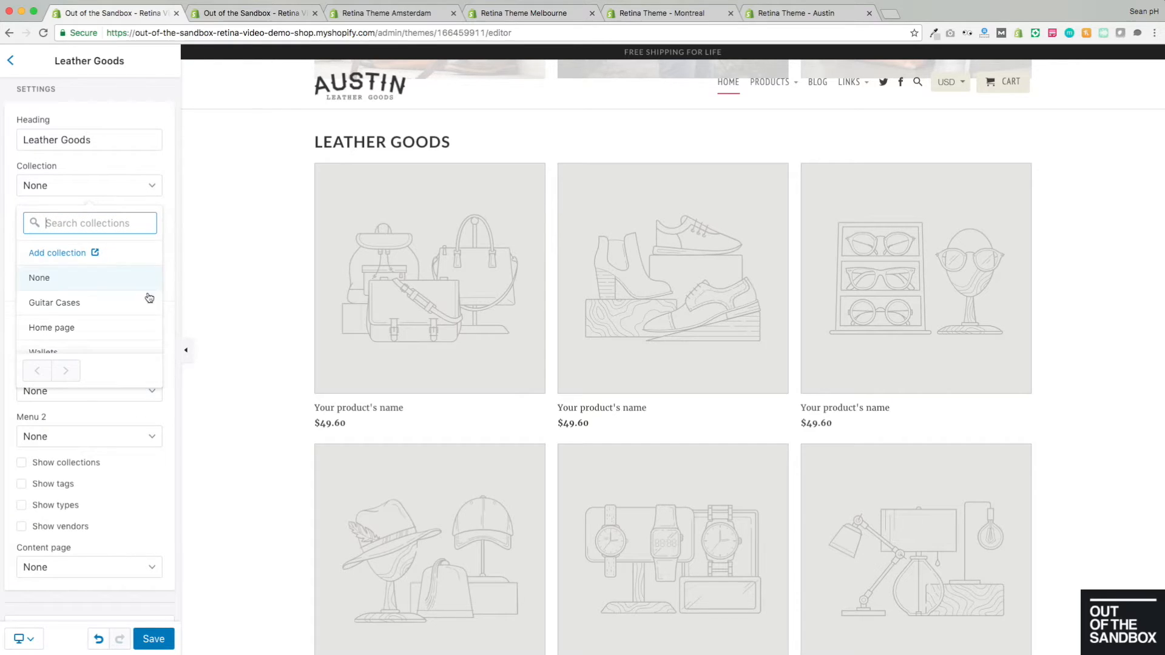
scroll(104, 268, down, 1)
click(63, 318)
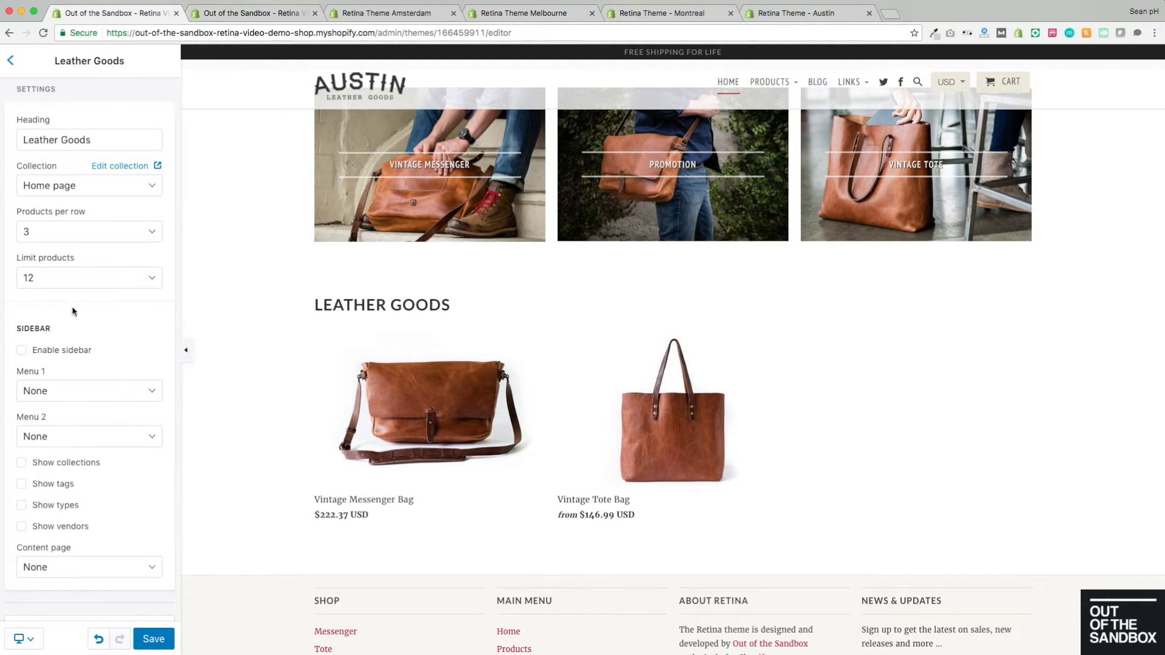
- Examine which products the Home page collection contains in the Shopify admin, and return to the theme editor
click(243, 14)
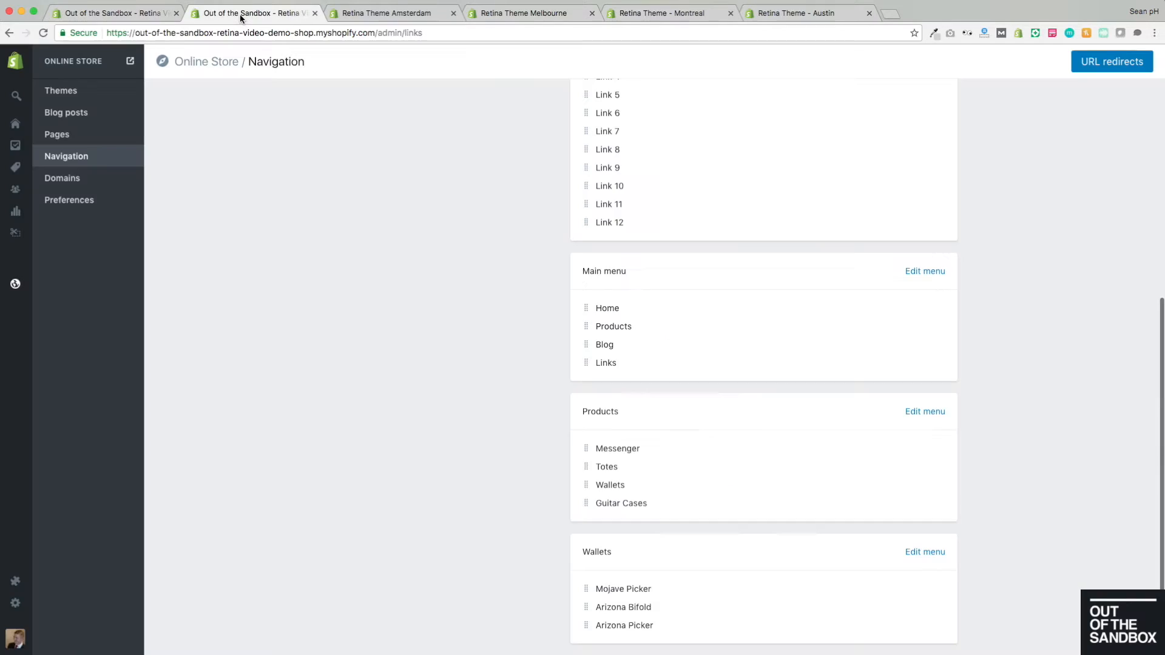
click(16, 167)
click(71, 158)
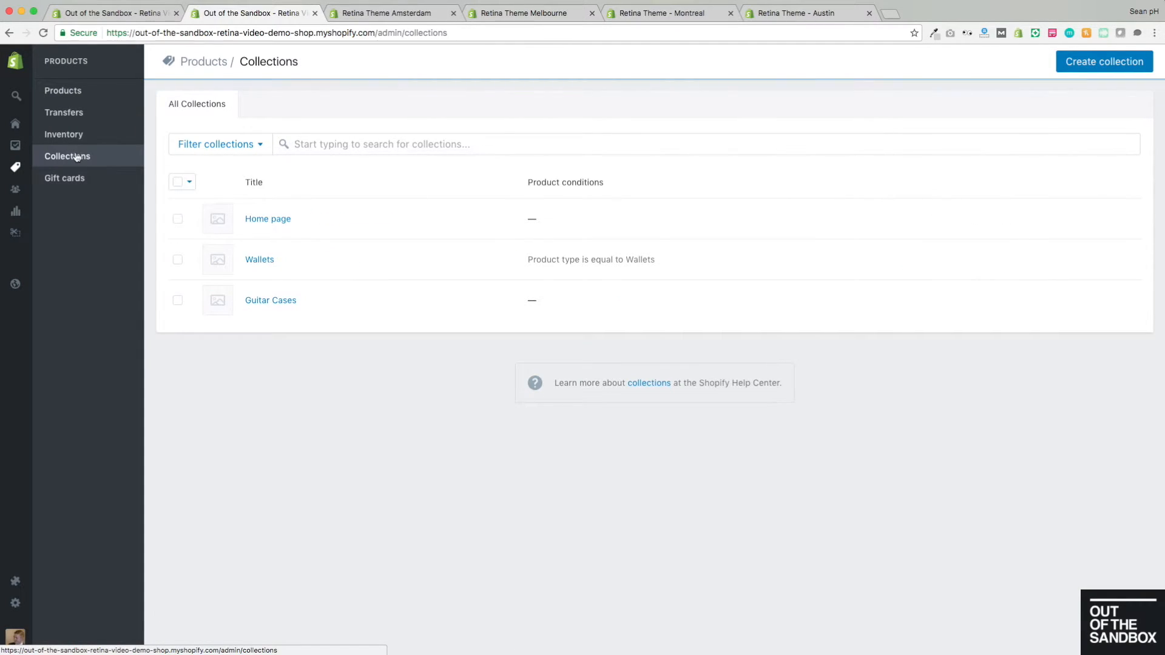
click(263, 220)
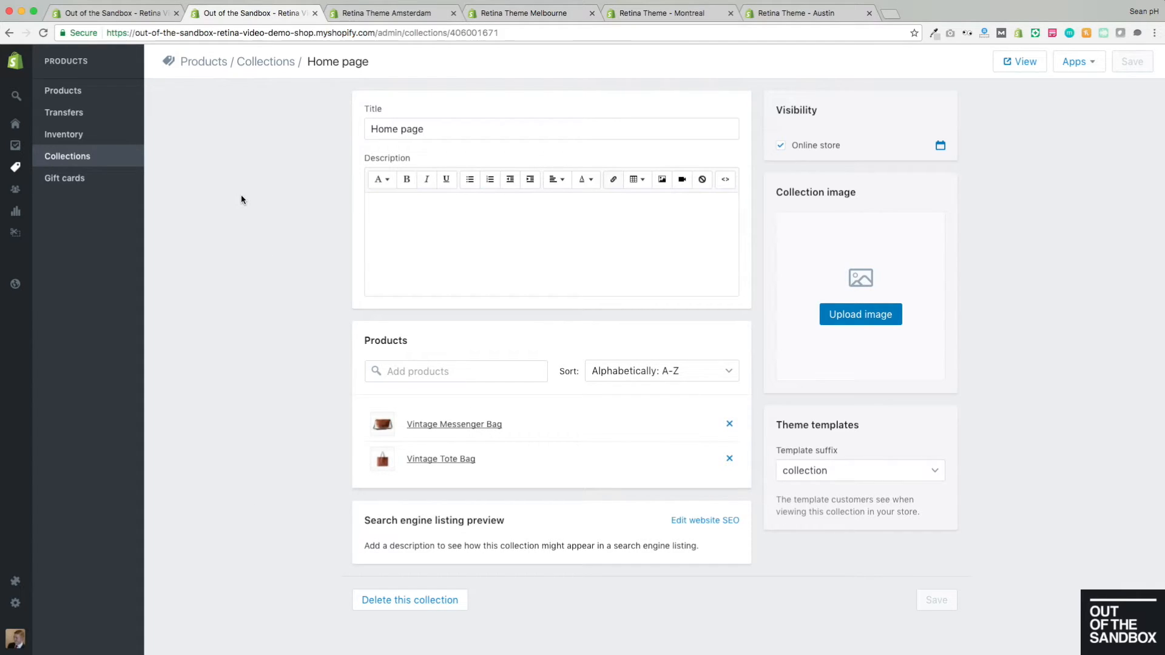
click(108, 13)
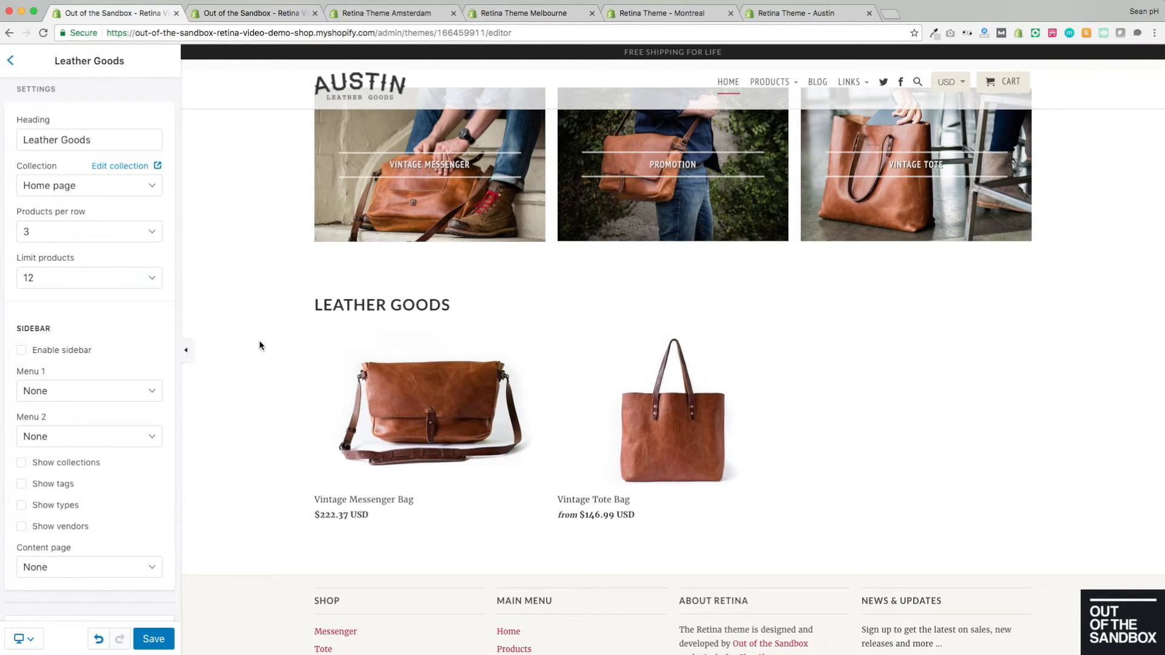
- Show 2 products per row in the Leather Goods section, with the product limit at 12
click(100, 233)
click(53, 217)
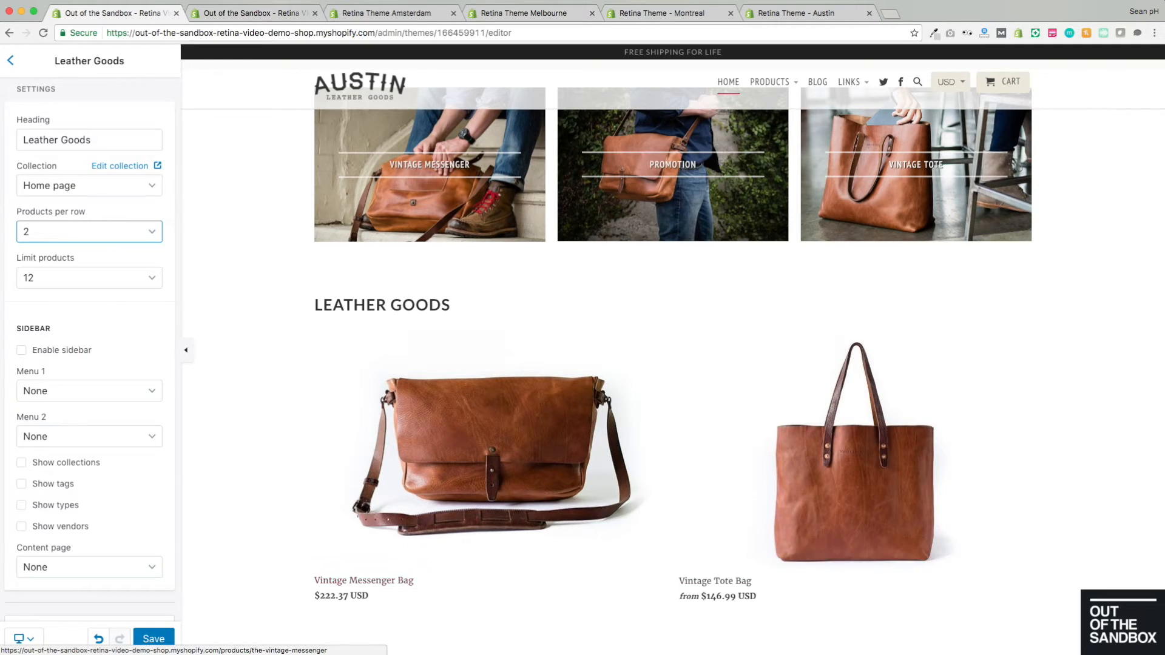
scroll(101, 321, down, 2)
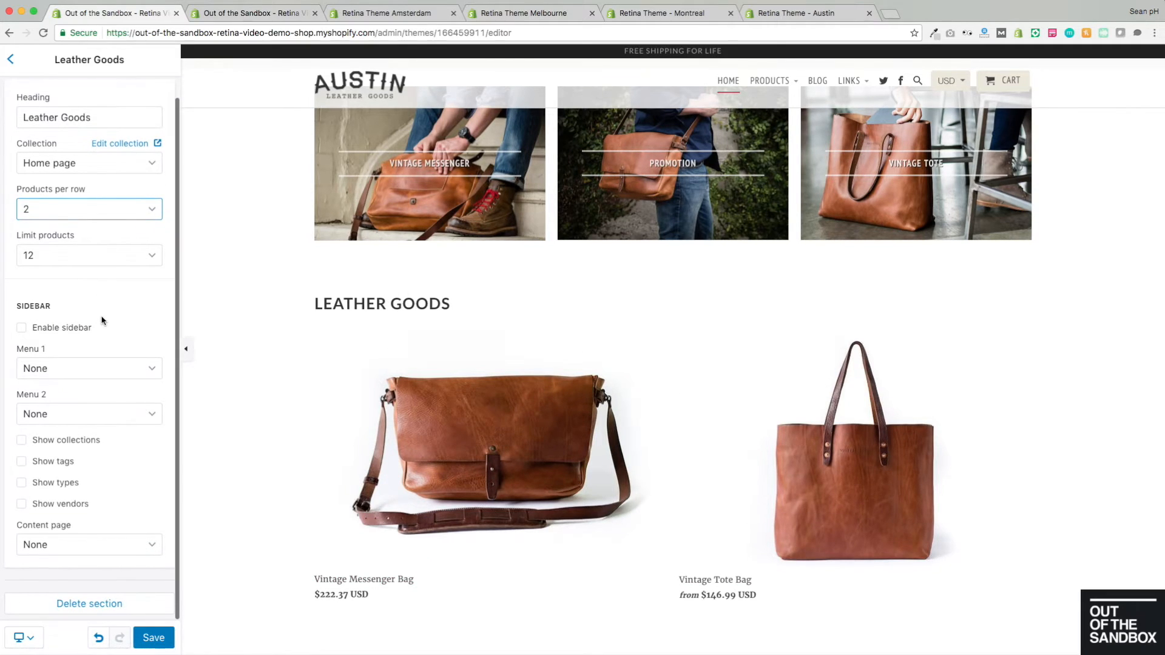
click(63, 258)
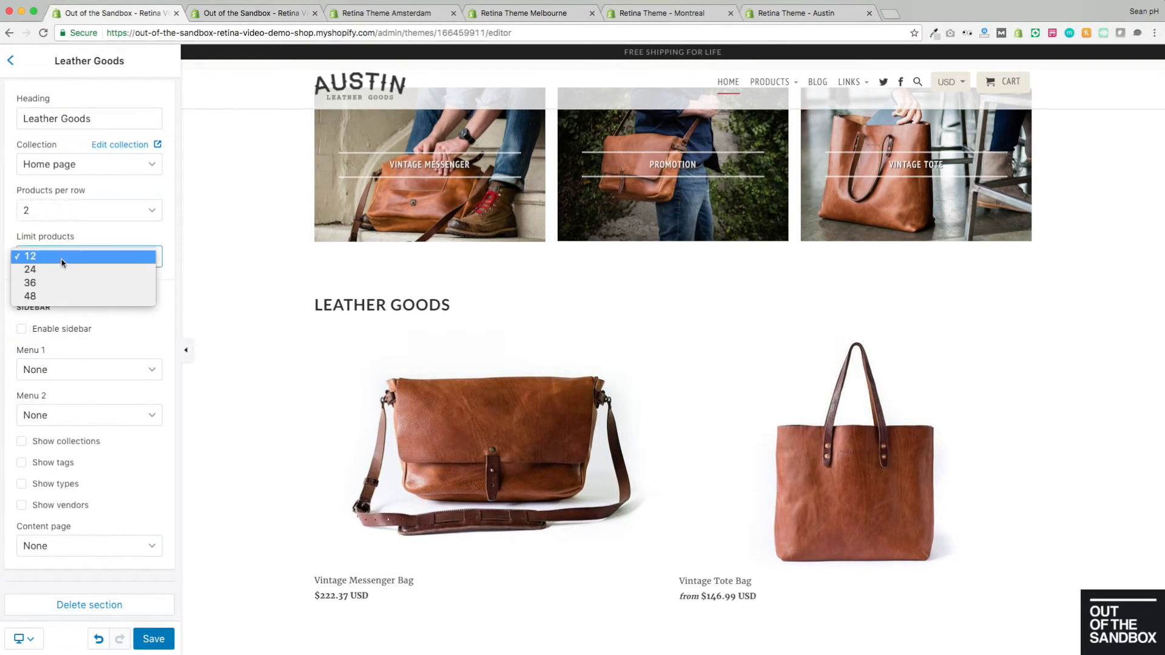
click(101, 235)
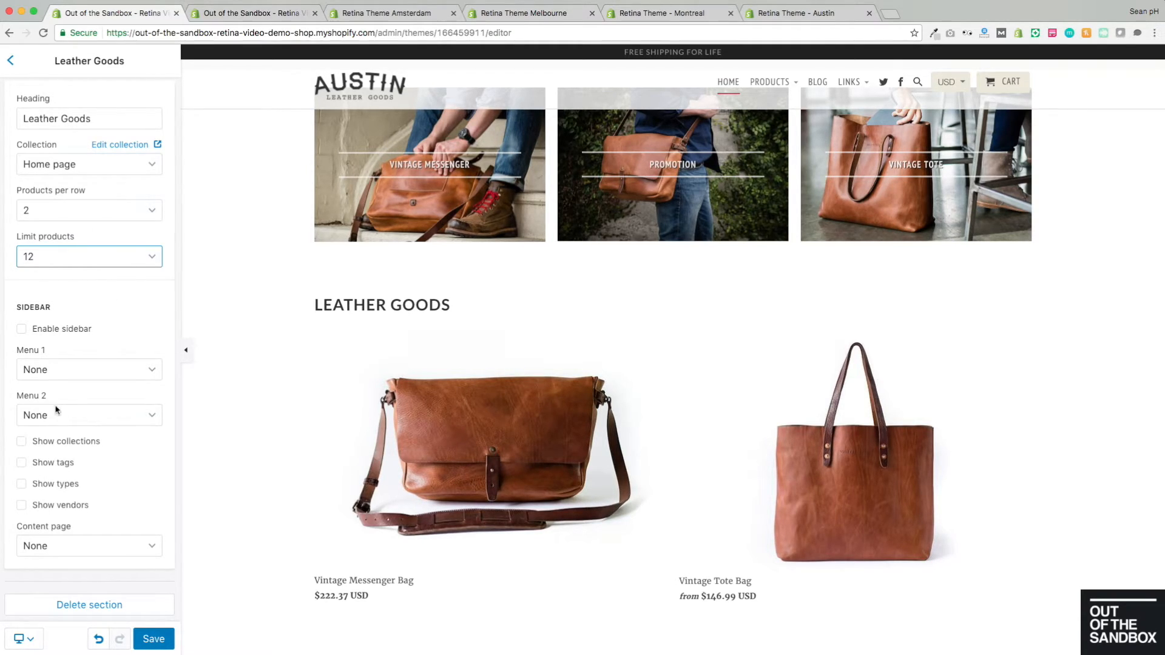
- Enable the sidebar for the Leather Goods section
click(69, 329)
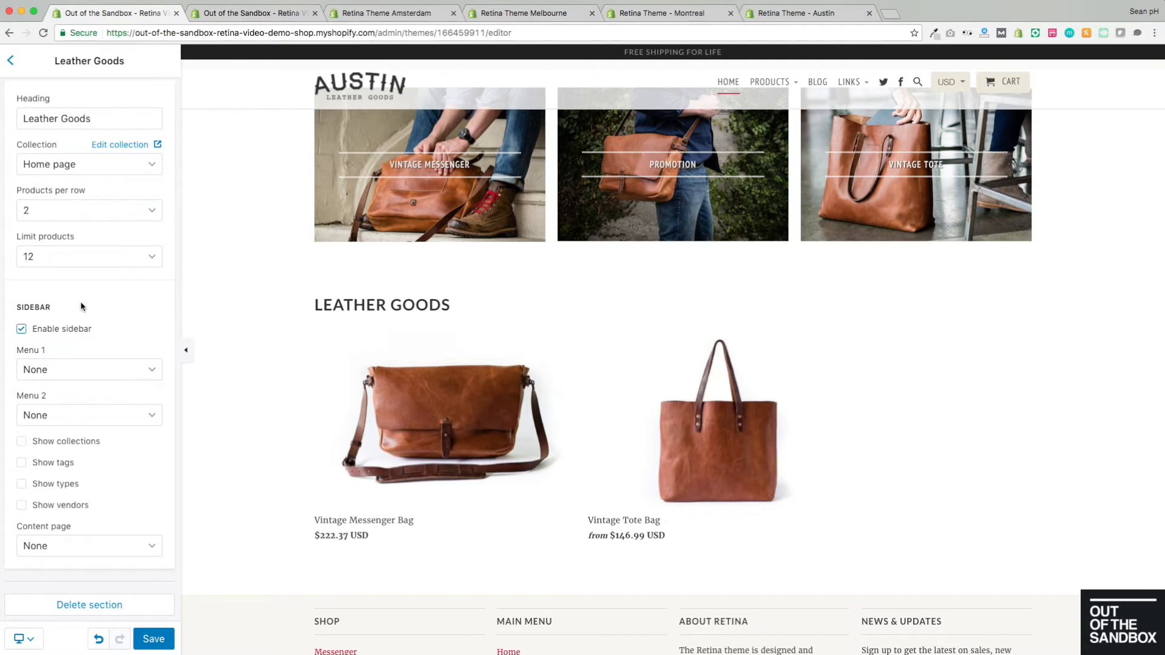
- Assign the SHOP menu as Menu 1 of the Leather Goods section's sidebar
click(131, 376)
scroll(86, 247, down, 2)
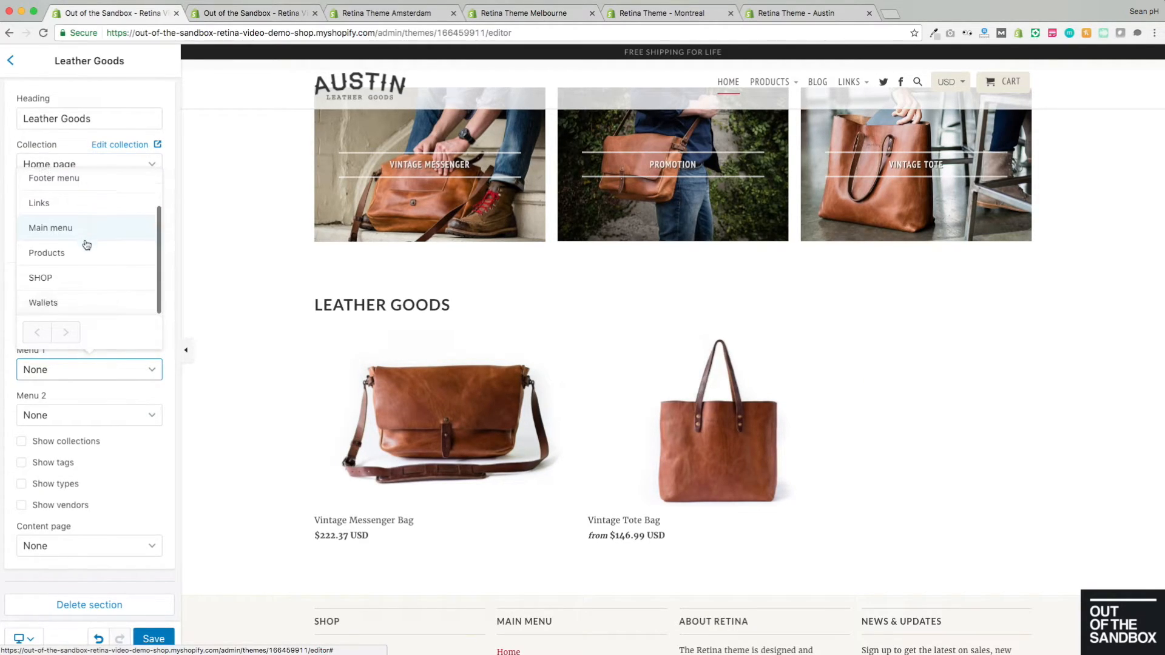
scroll(91, 239, up, 2)
scroll(91, 239, down, 2)
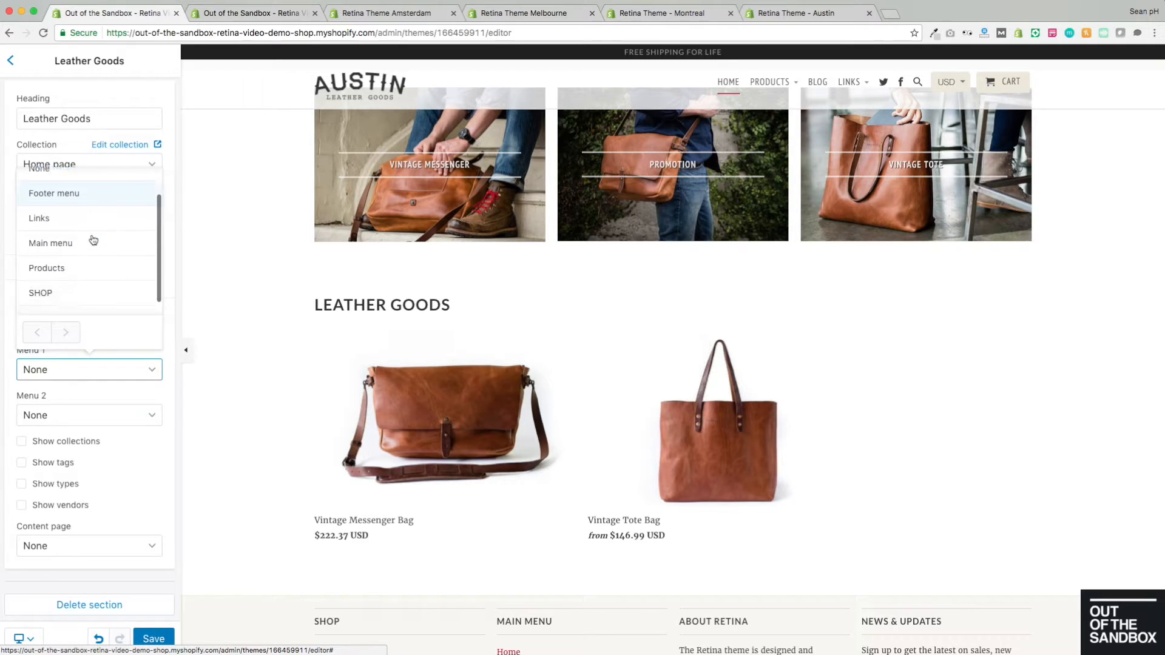
click(61, 285)
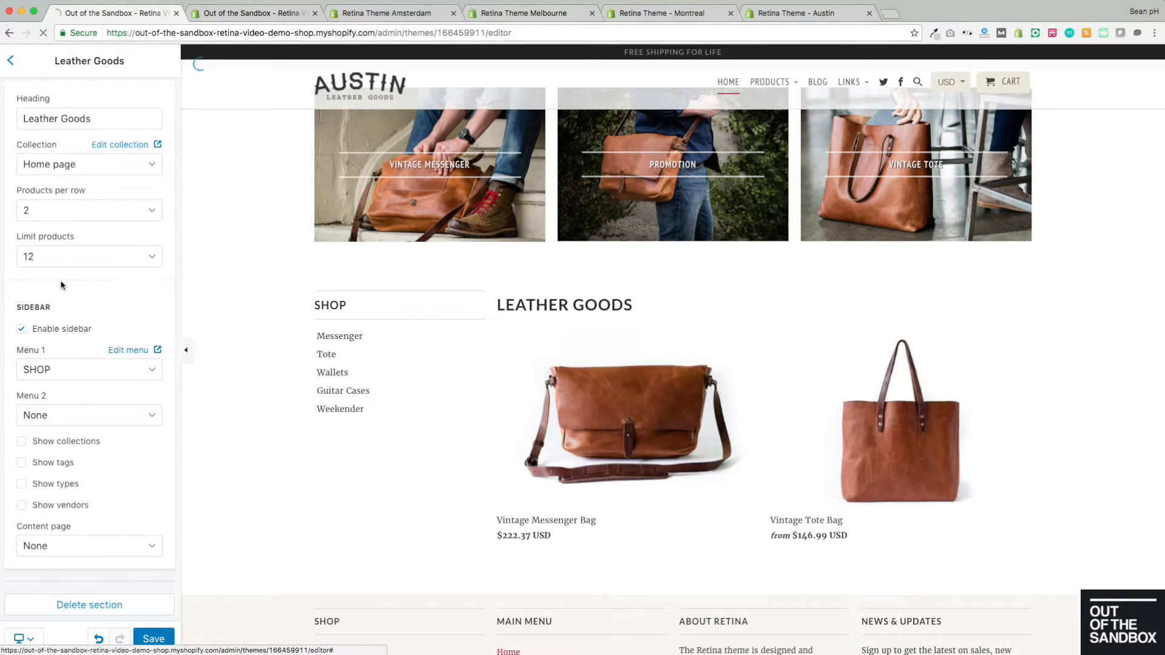
click(97, 373)
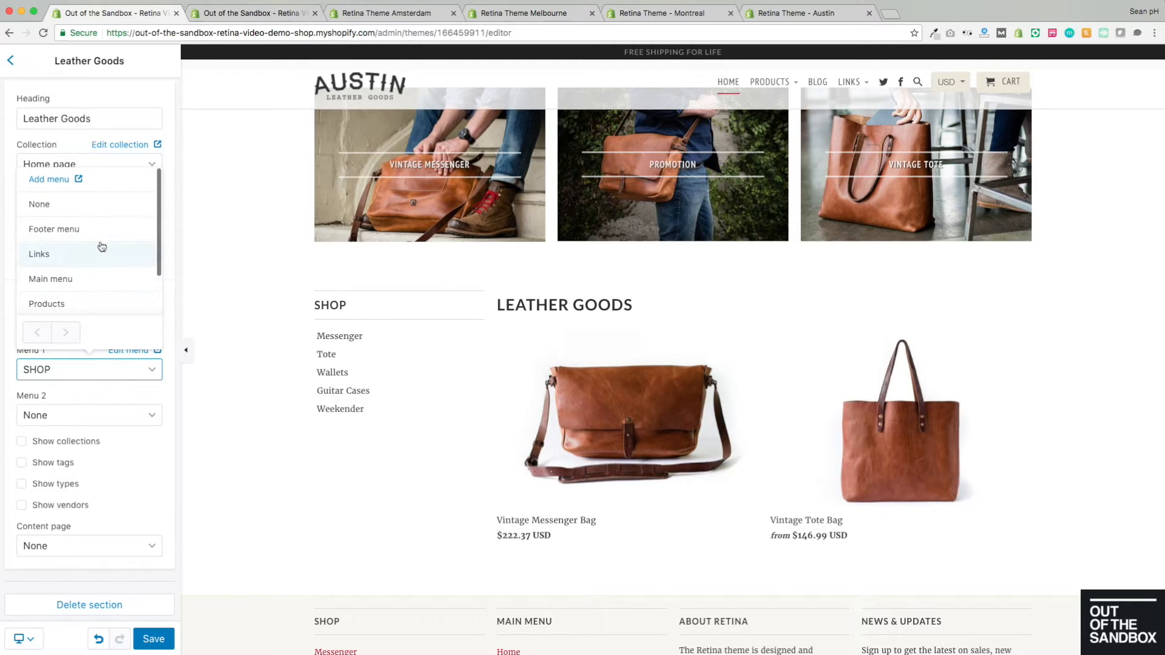
scroll(99, 258, down, 2)
click(140, 475)
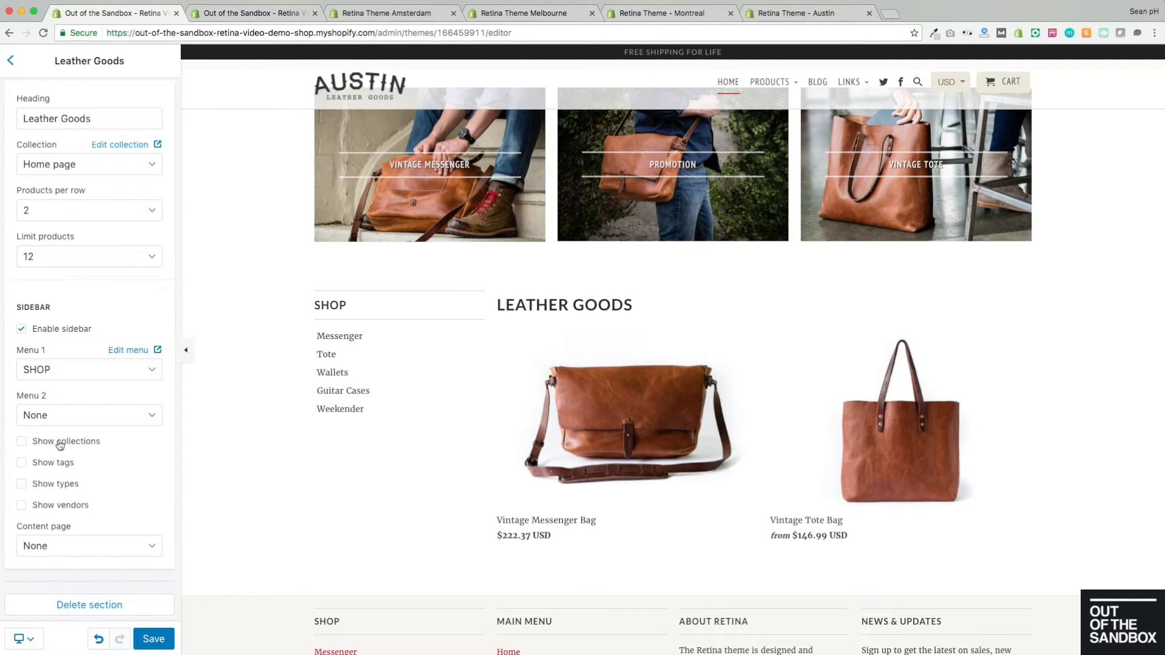
- Show collections, tags, types and vendors in the Leather Goods sidebar
click(46, 464)
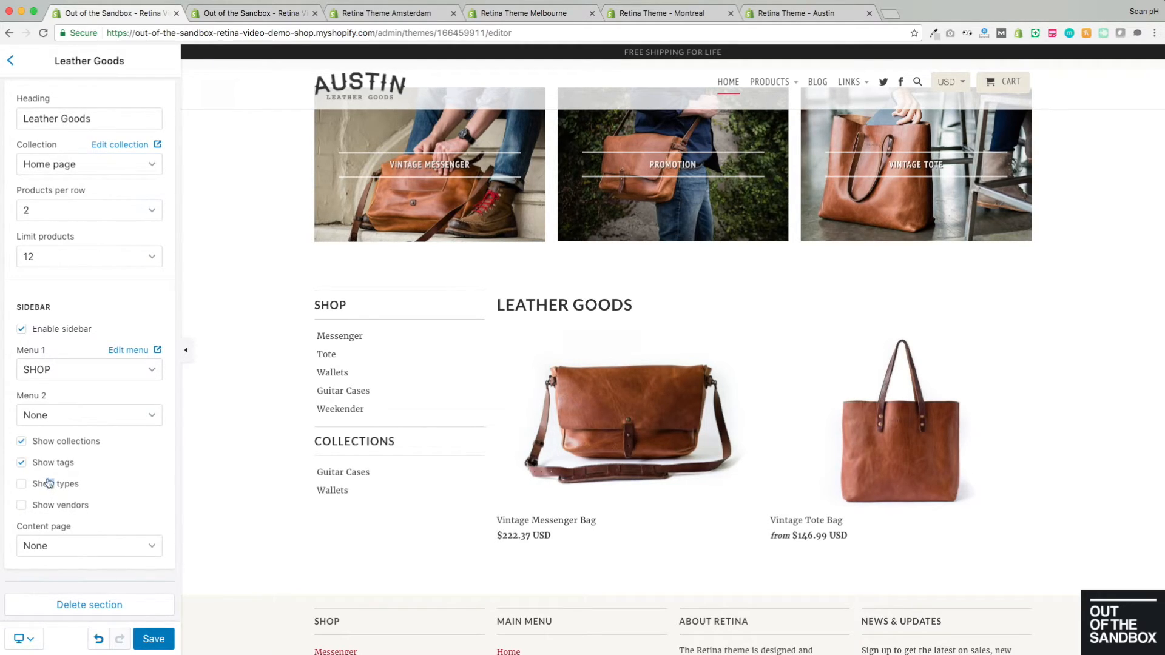
click(48, 483)
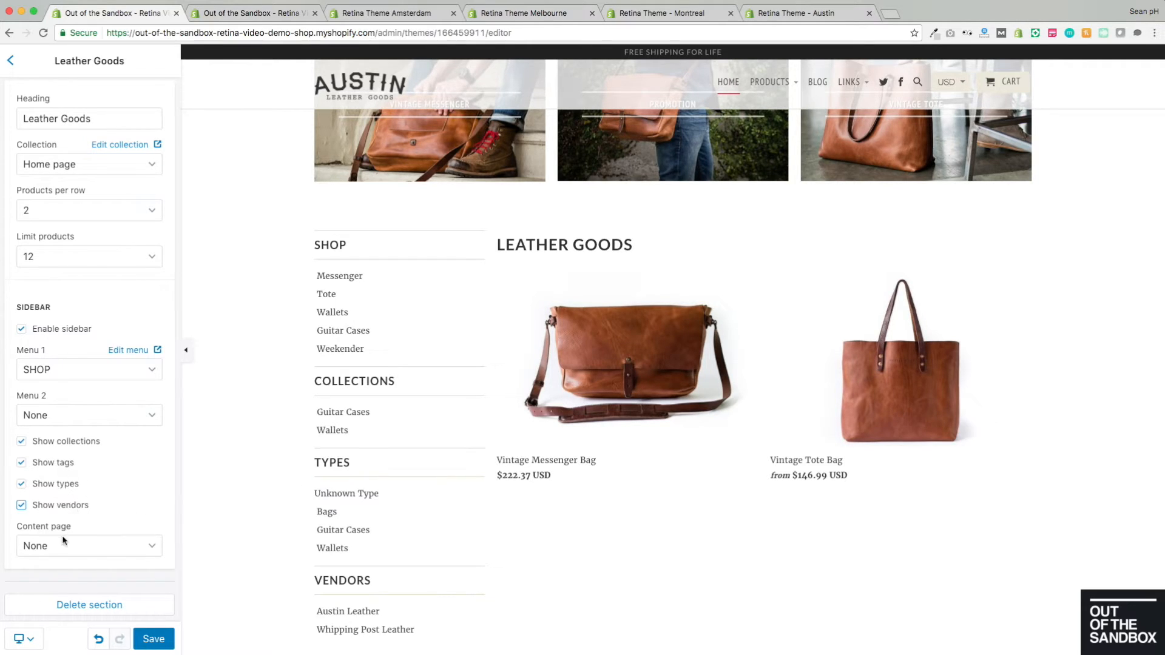
scroll(346, 495, down, 2)
- Set the sidebar's content page to About Retina and review the sidebar in the preview
click(85, 545)
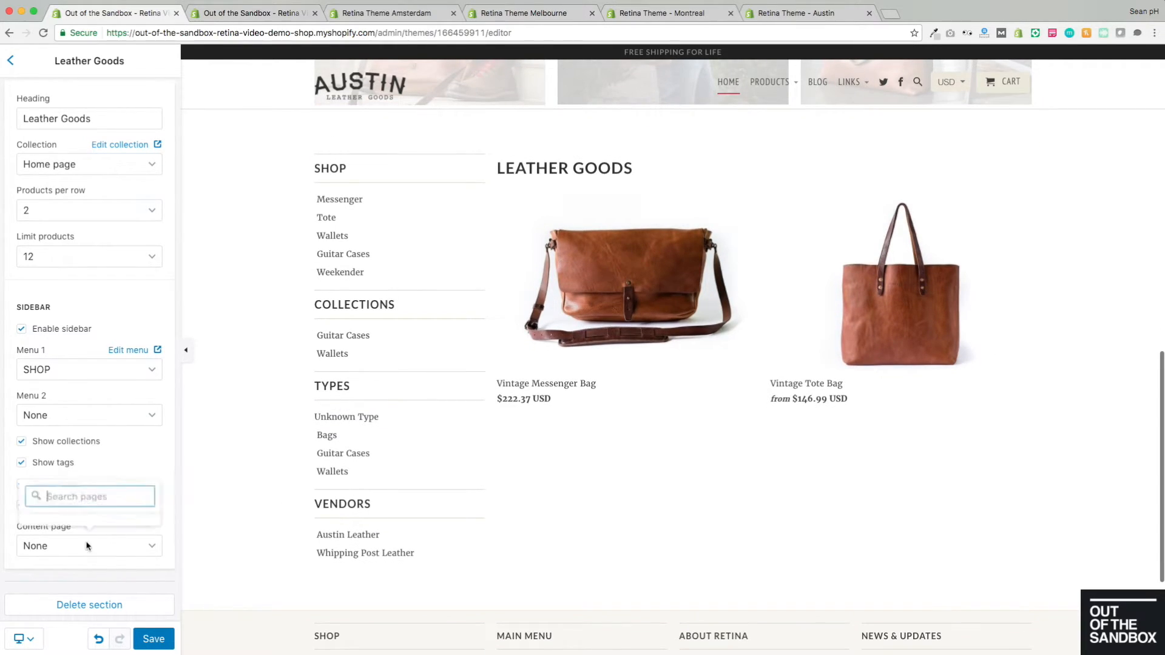
click(79, 441)
scroll(595, 445, down, 3)
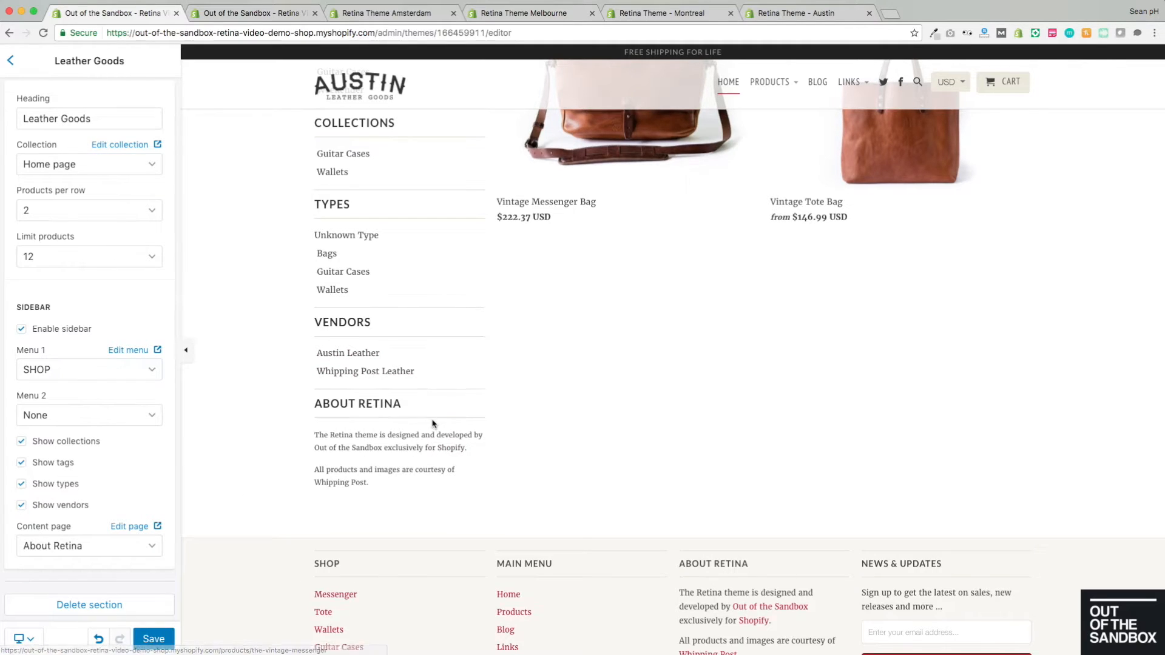
scroll(433, 424, up, 3)
scroll(433, 424, down, 1)
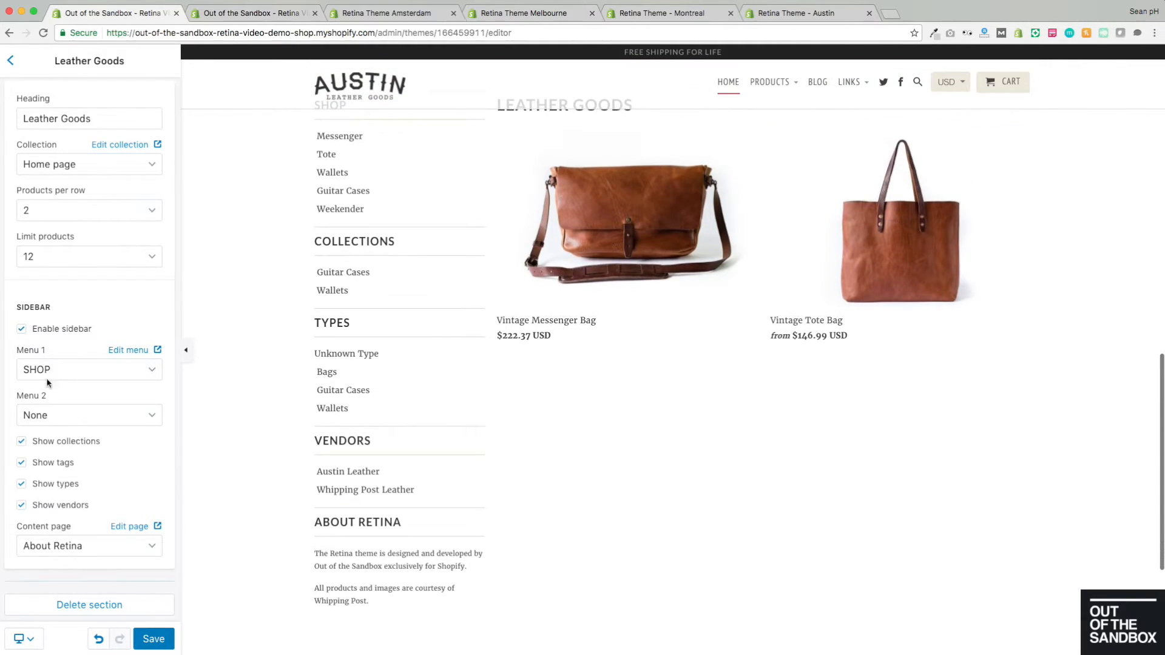
- Set the sidebar's content page back to None and hide its collections, tags, types and vendors
click(95, 546)
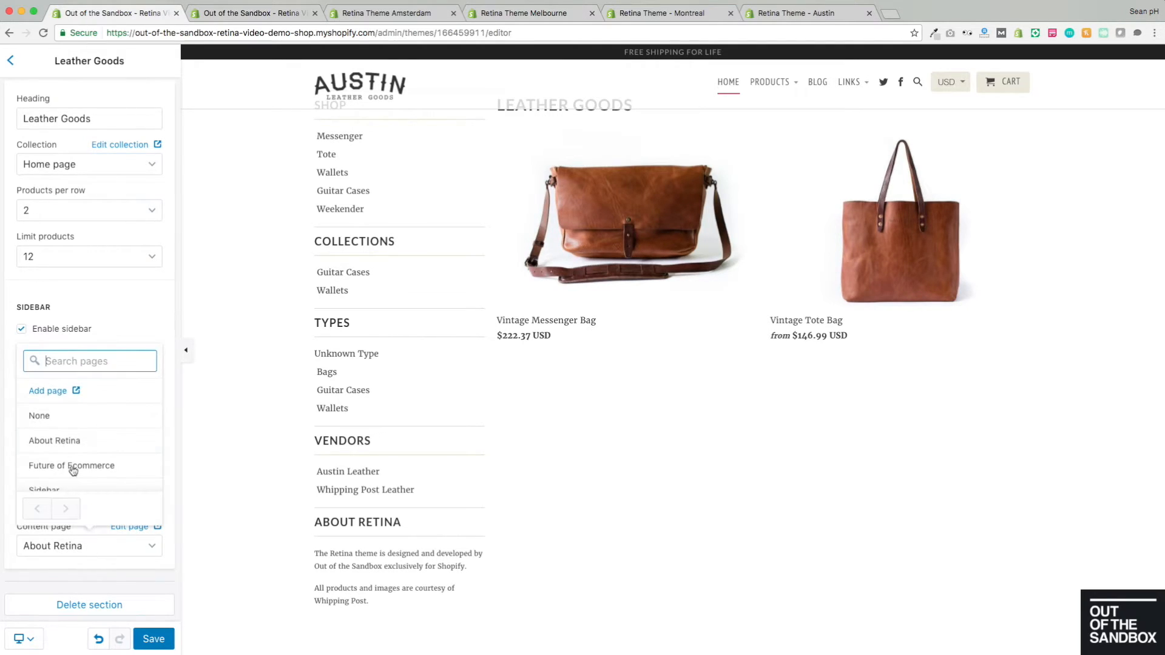
click(46, 415)
click(21, 485)
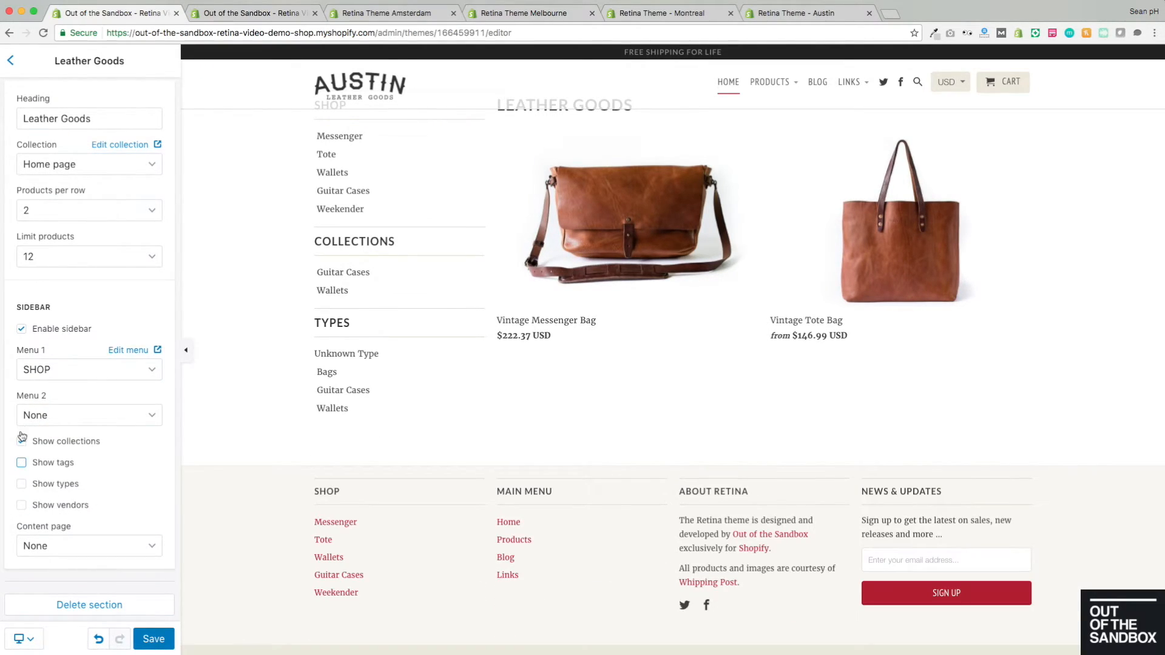
click(21, 441)
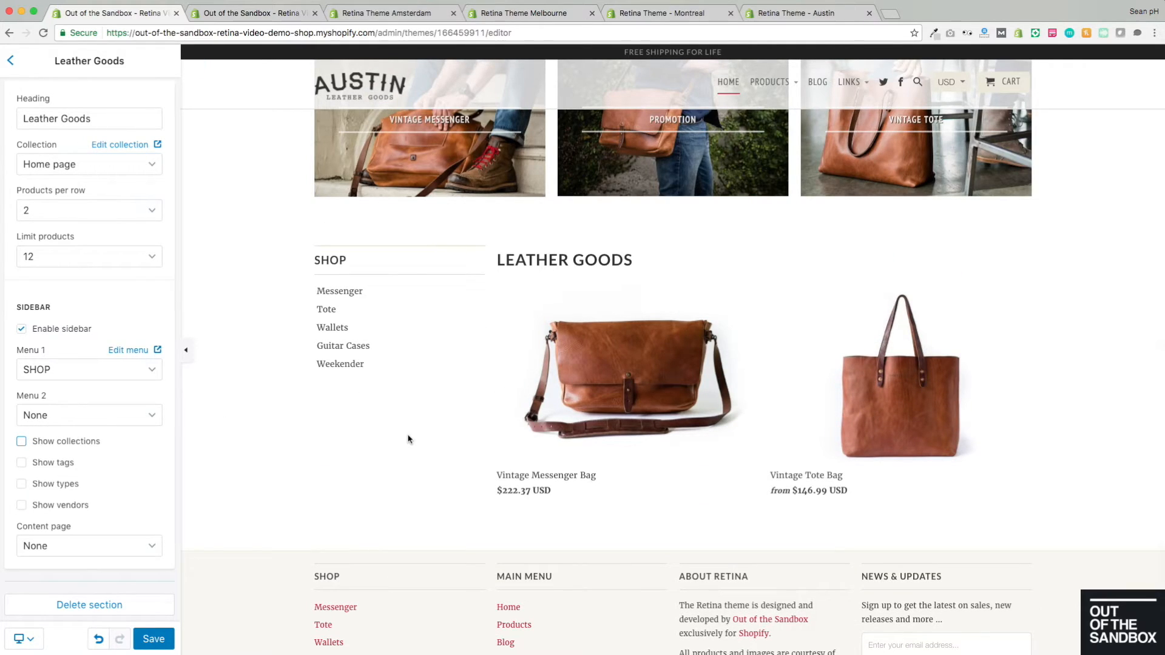
- Save the Leather Goods settings and add a Page section to the home page
click(154, 639)
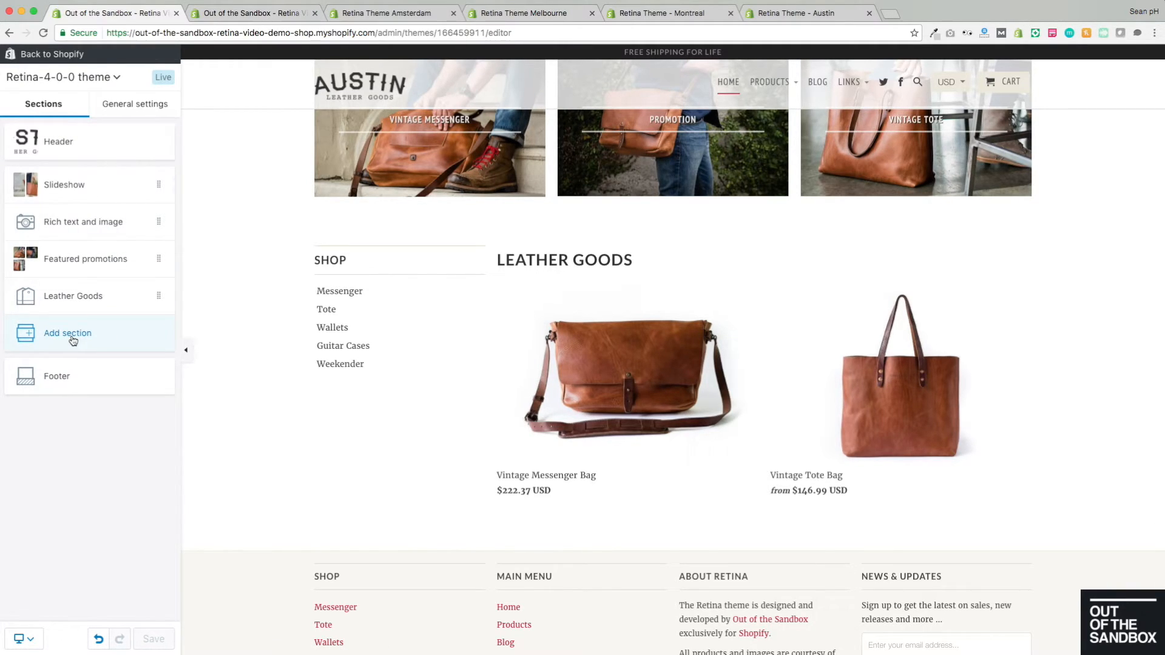
click(73, 334)
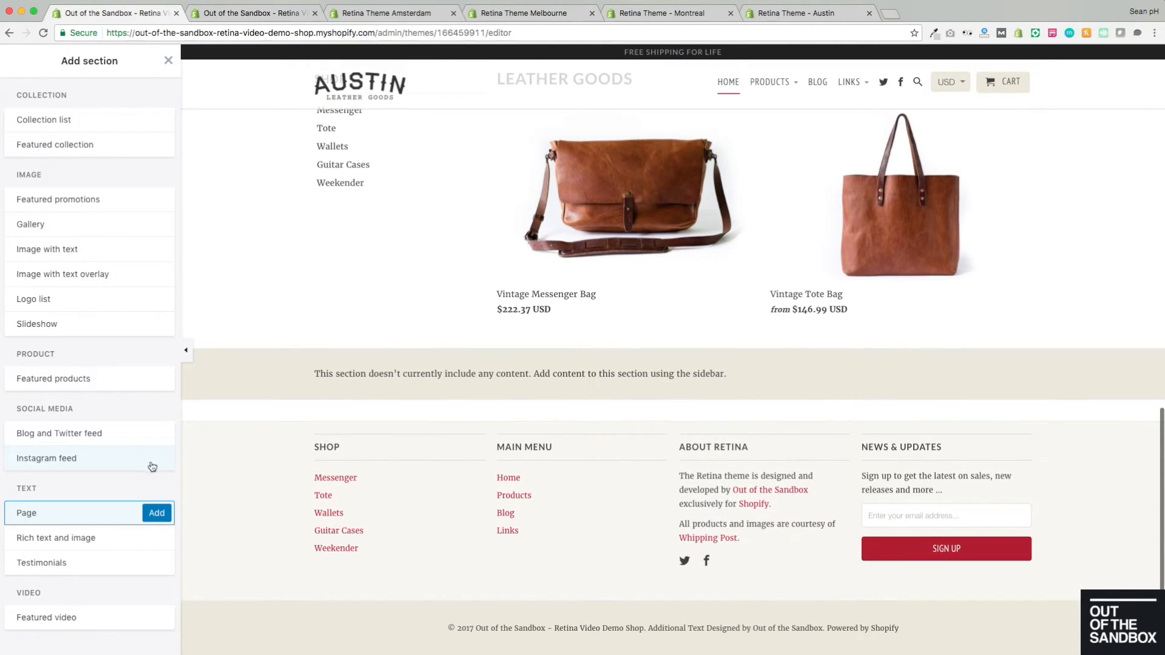
click(157, 513)
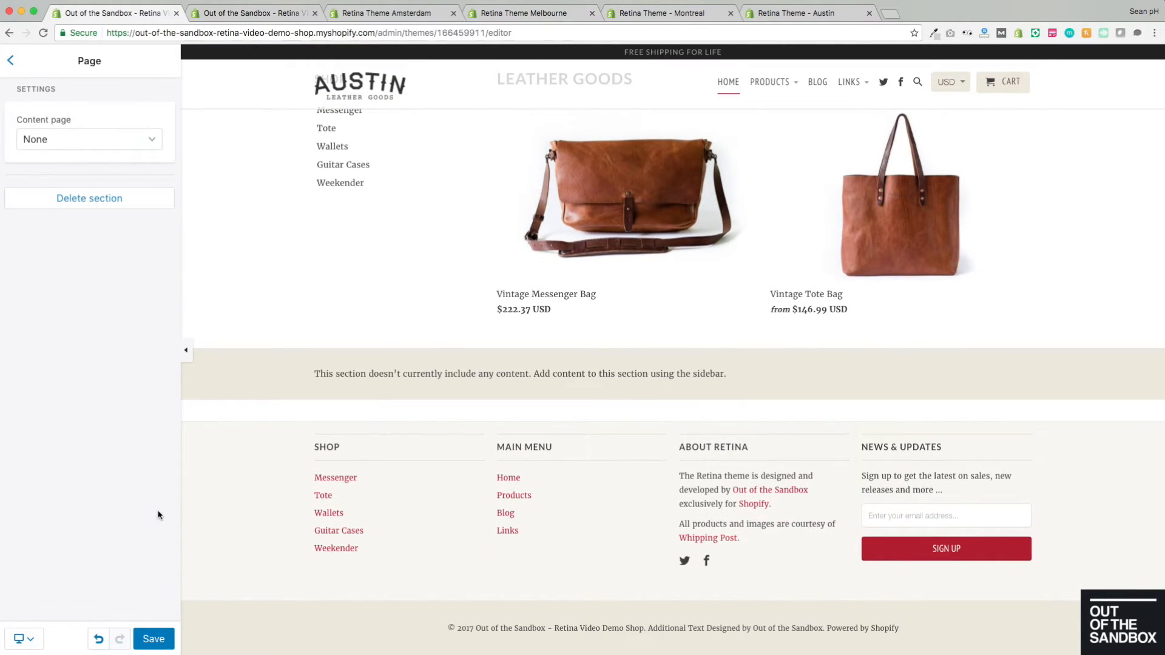
- Set the Page section's content page to Future of Ecommerce and check it in the preview
click(152, 135)
scroll(112, 234, down, 1)
scroll(117, 237, up, 1)
scroll(117, 236, down, 2)
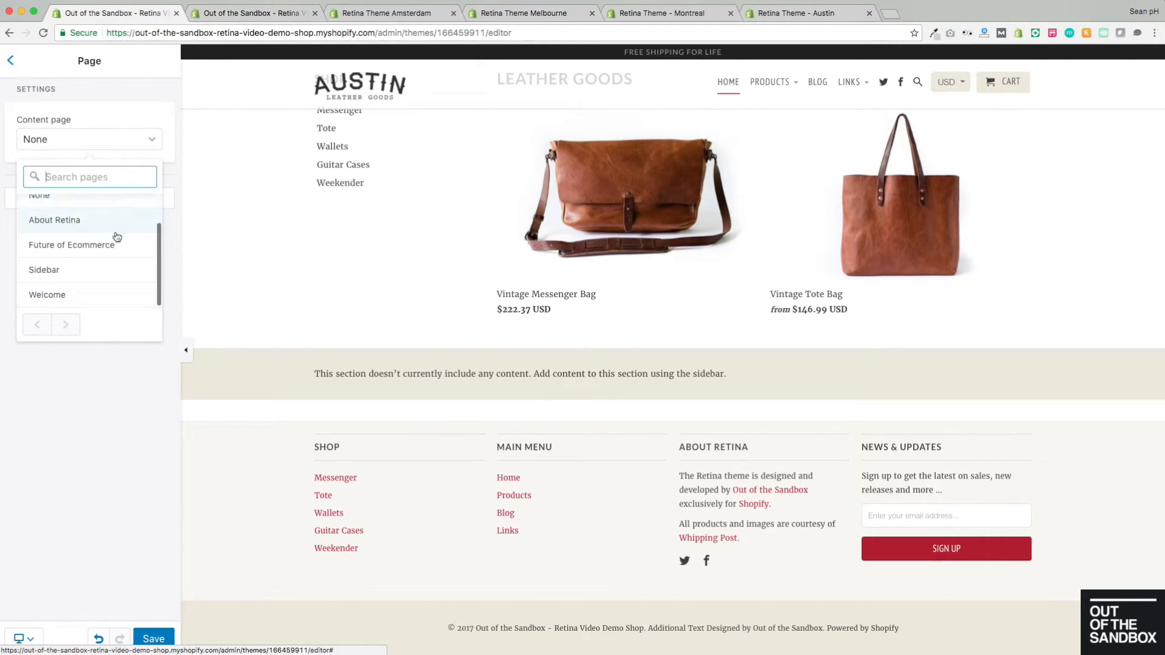
click(66, 245)
scroll(481, 397, down, 5)
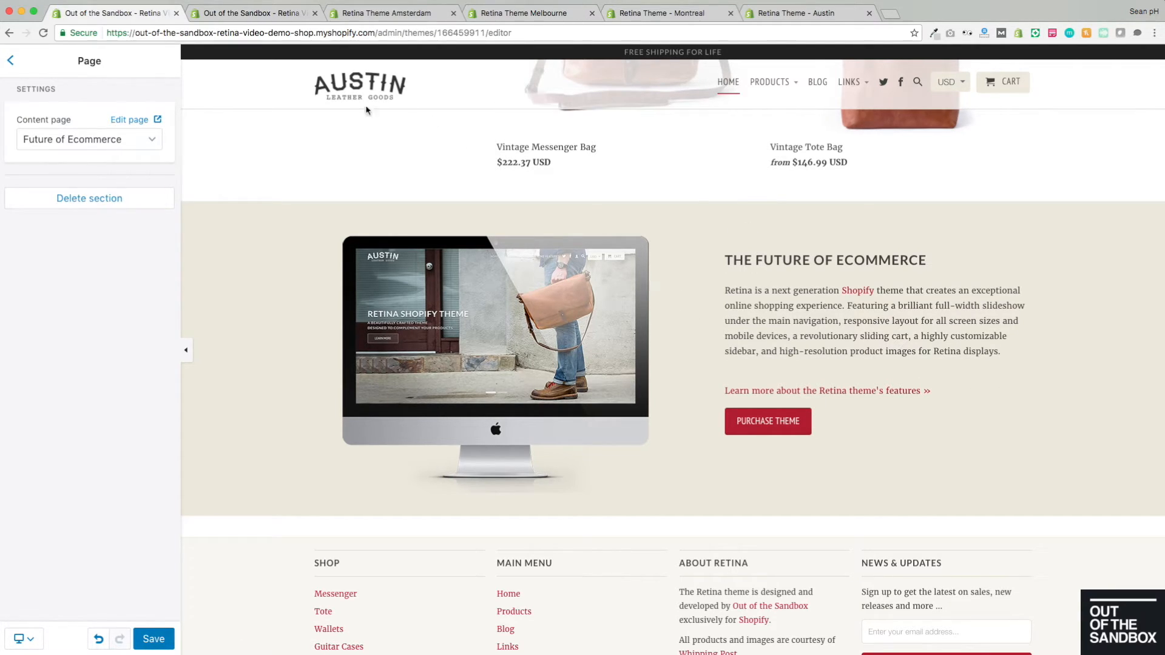
- Open the Future of Ecommerce page from the online store's pages in the Shopify admin
click(230, 14)
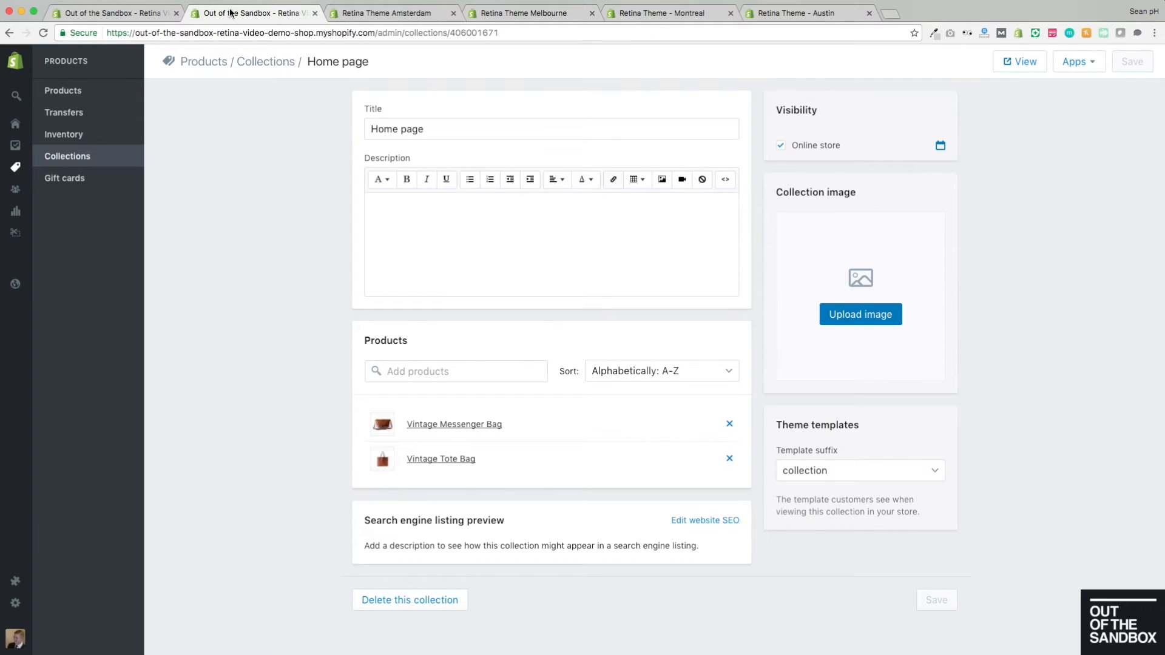
click(36, 290)
click(65, 139)
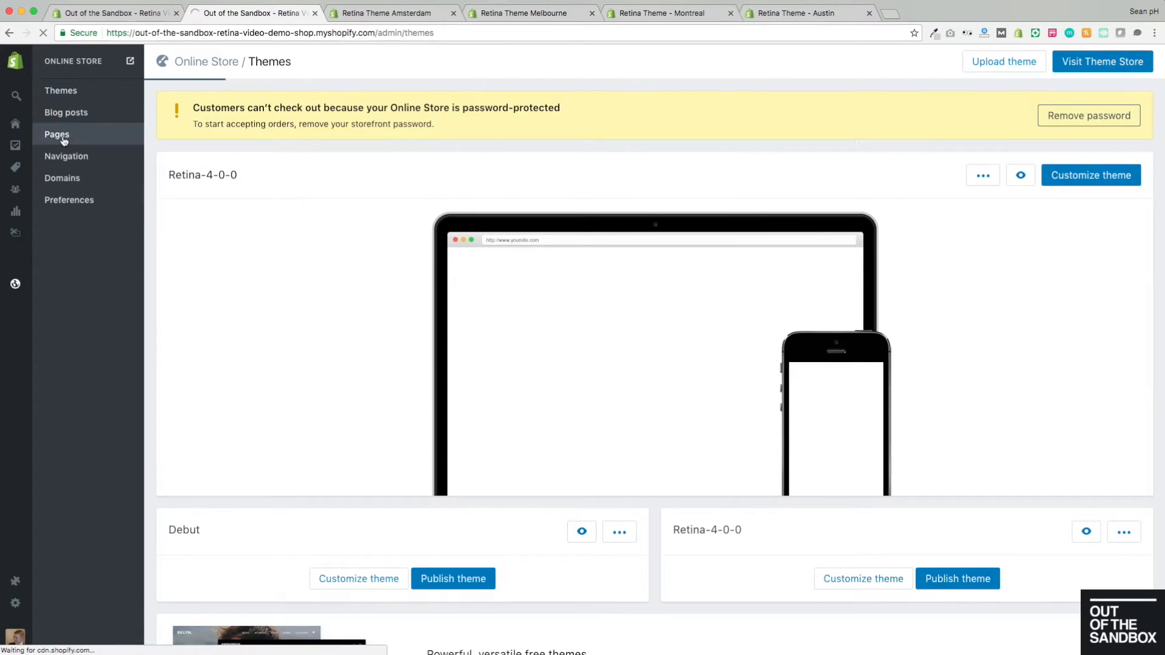
click(226, 306)
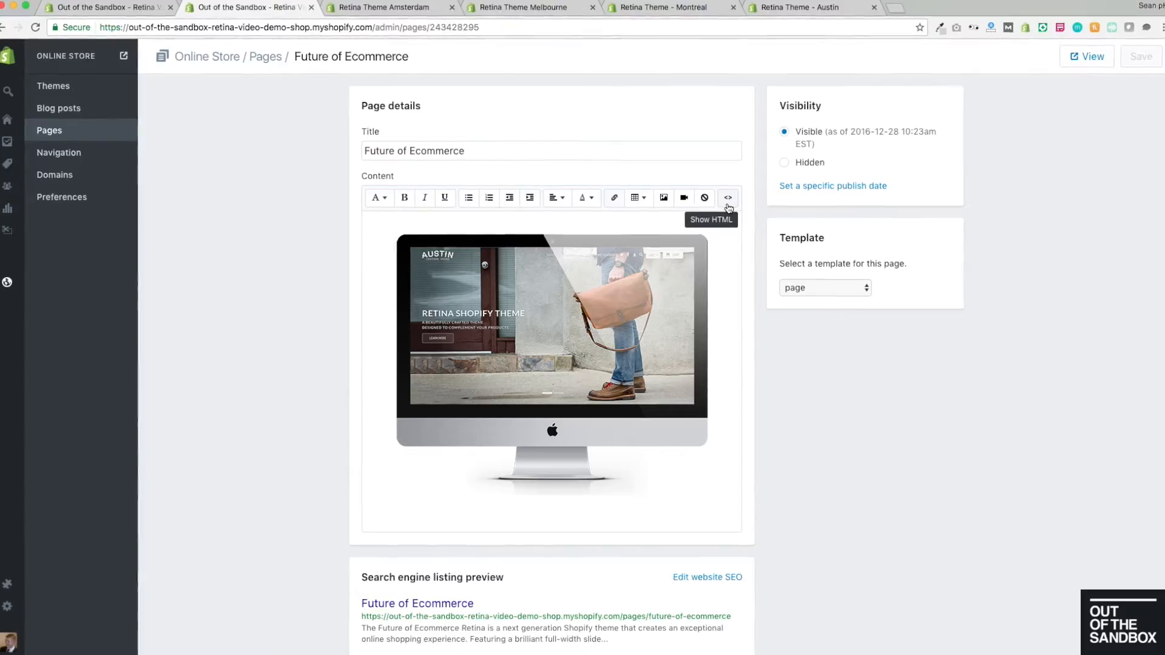
- Examine the column classes of the two divs in the Future of Ecommerce page's HTML
click(728, 198)
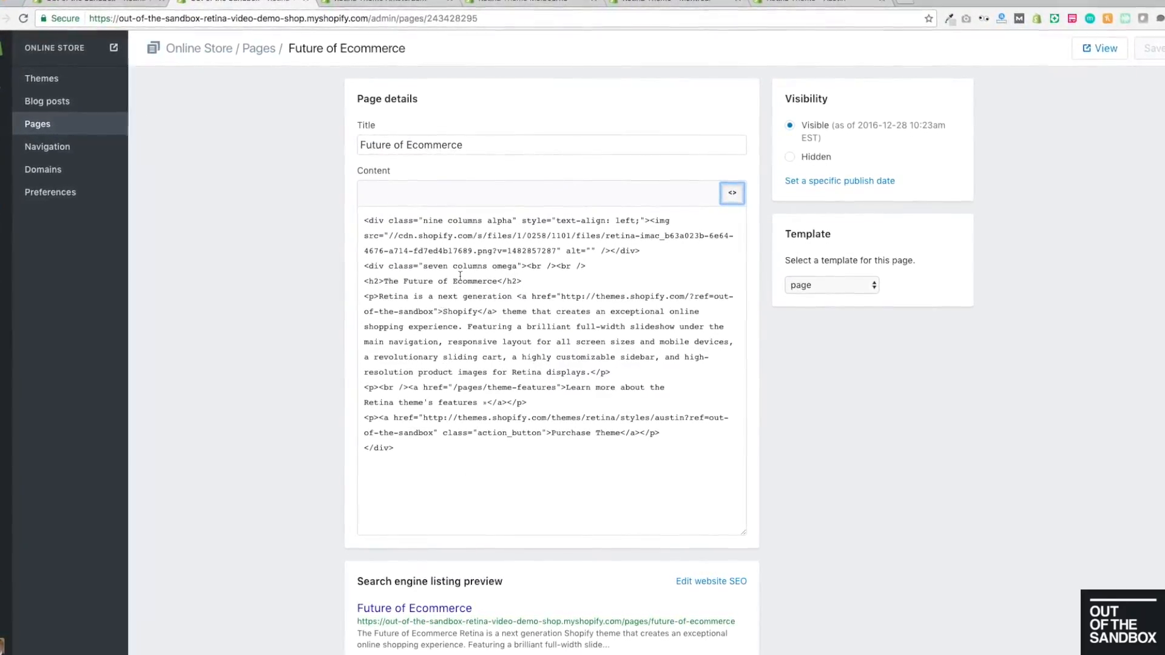
click(363, 220)
drag(357, 214, 552, 213)
click(544, 213)
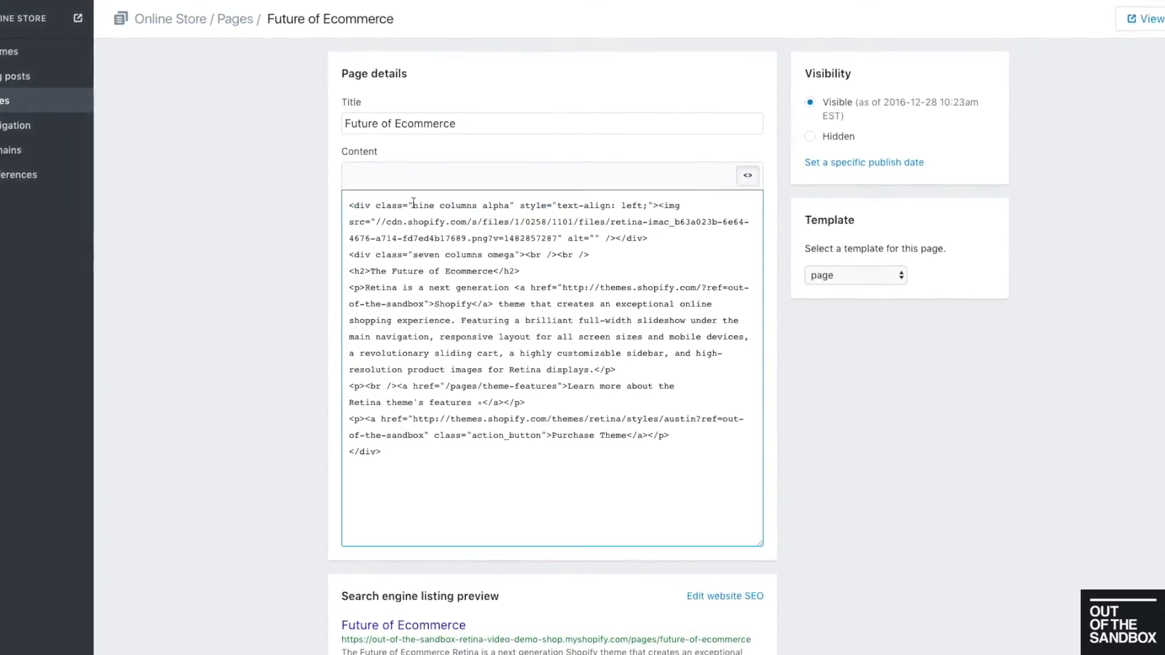
drag(412, 205, 542, 205)
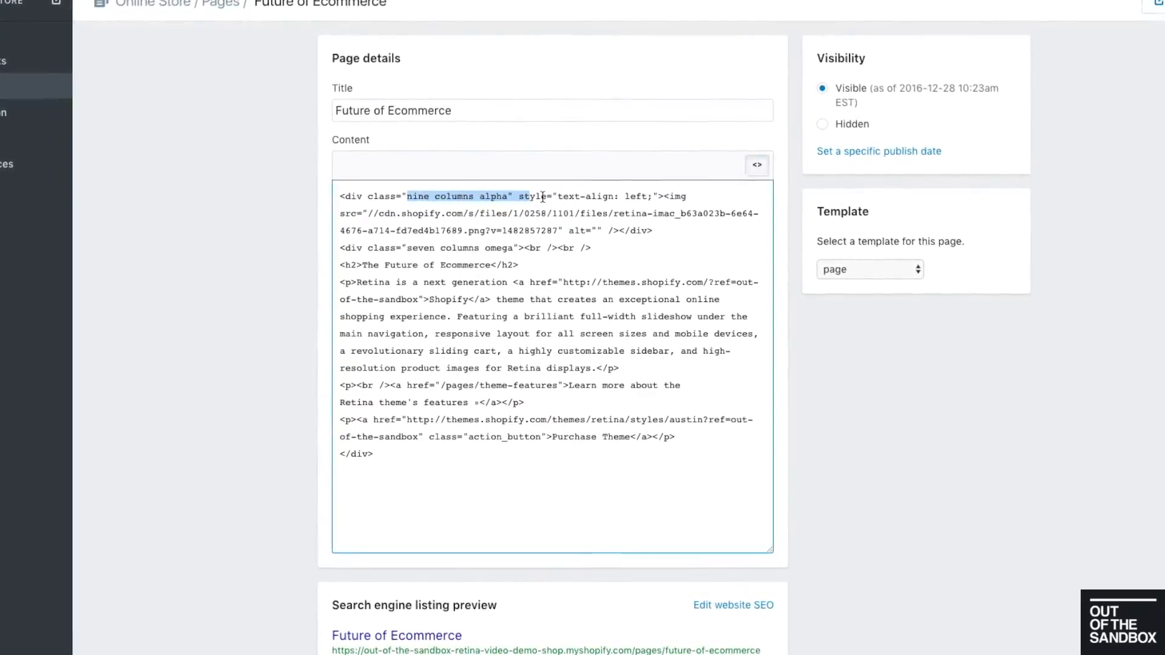
drag(401, 247, 529, 247)
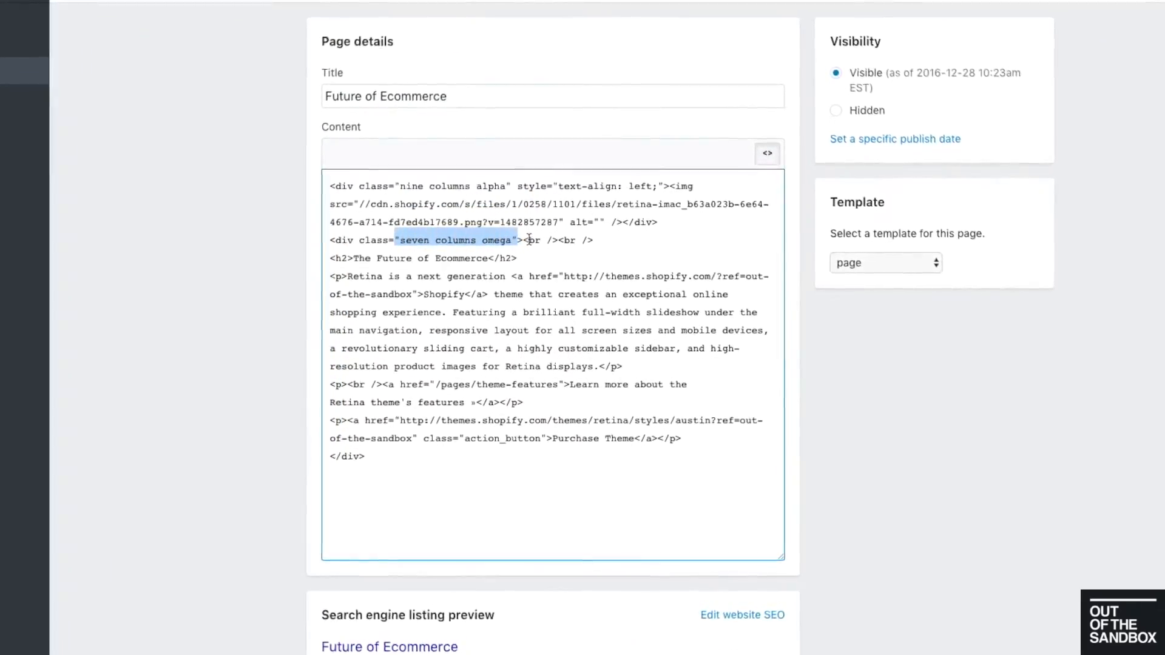
click(525, 240)
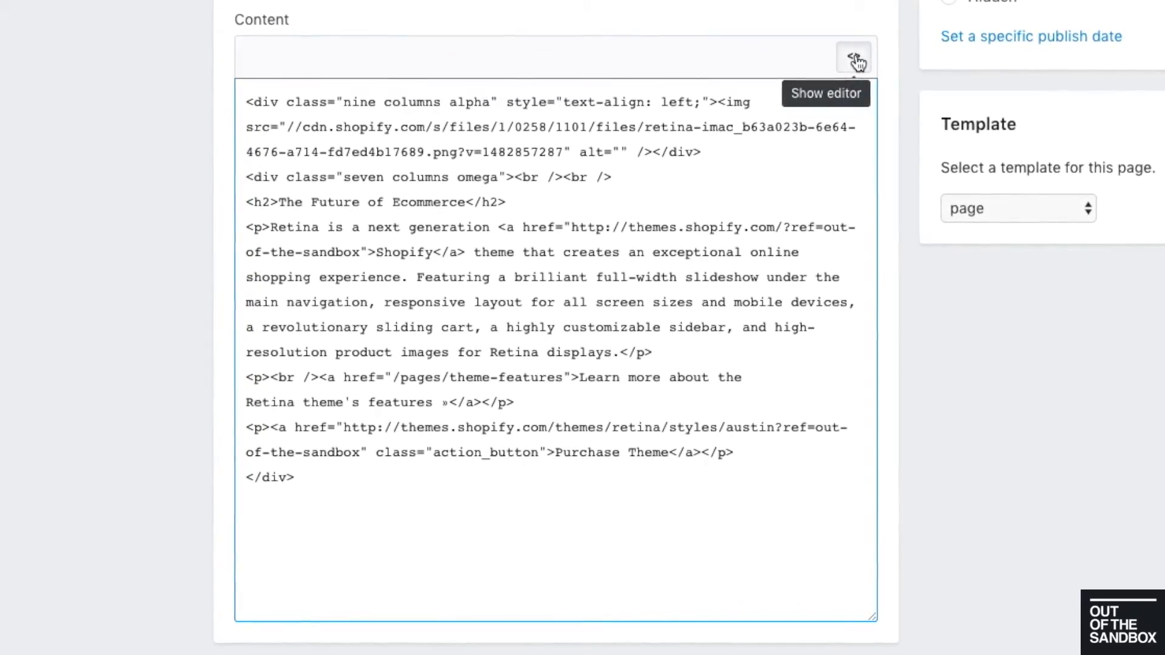
- Review the Future of Ecommerce page's content in the visual editor and return to the theme editor
click(855, 59)
scroll(679, 308, down, 3)
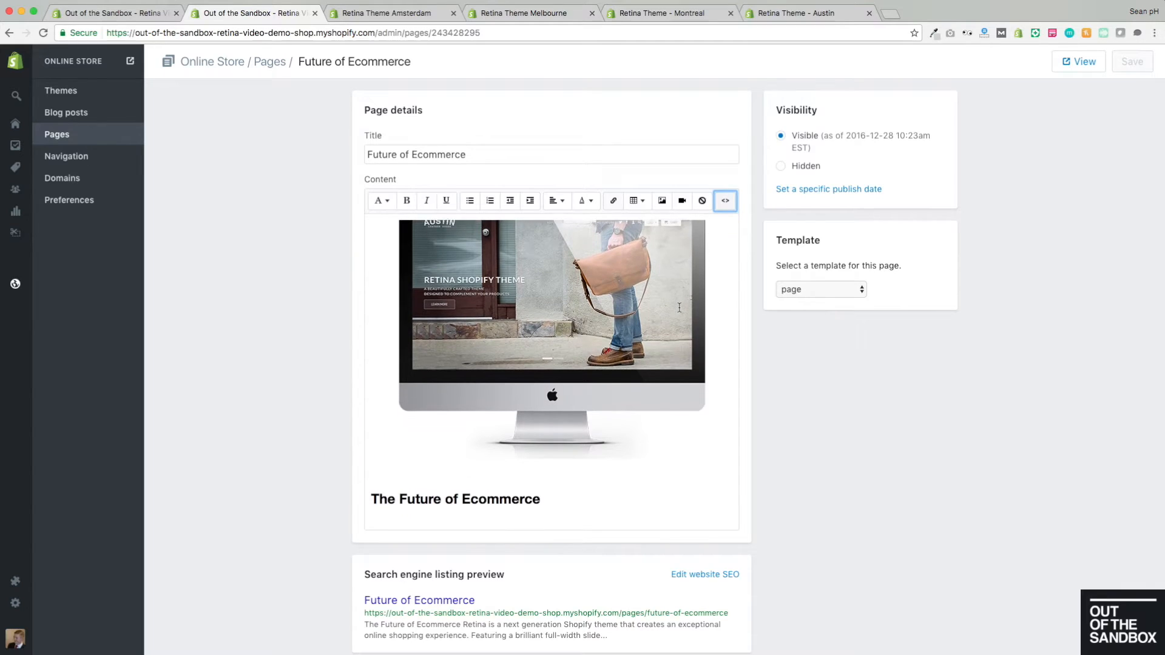
scroll(679, 308, down, 3)
scroll(679, 308, up, 3)
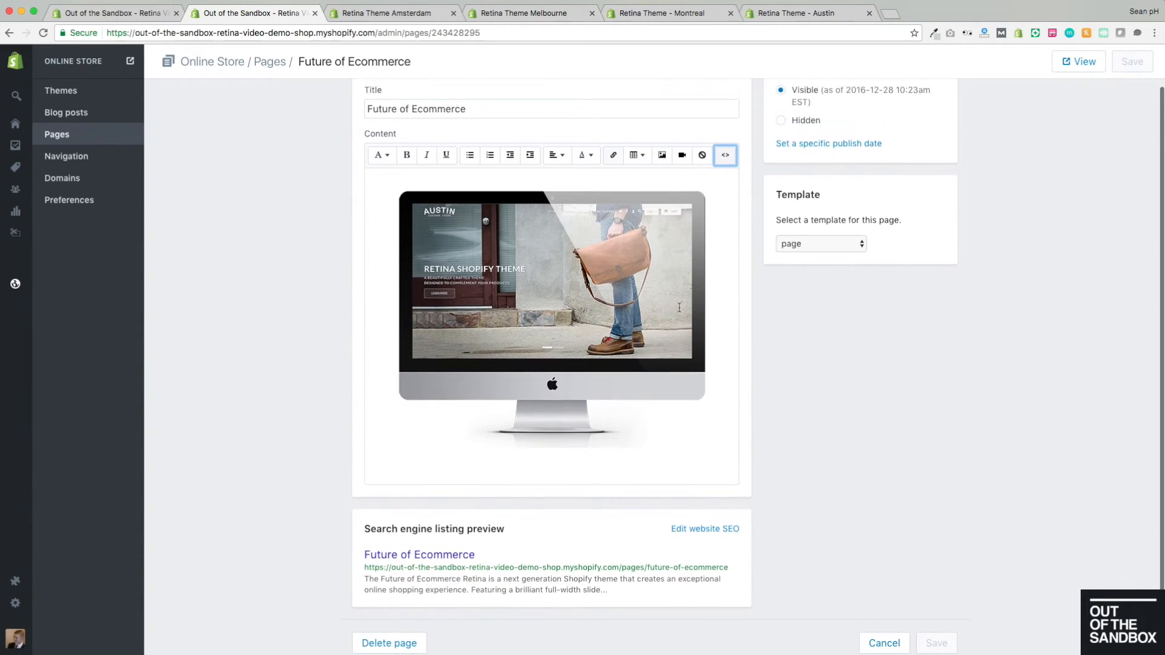
scroll(679, 307, up, 1)
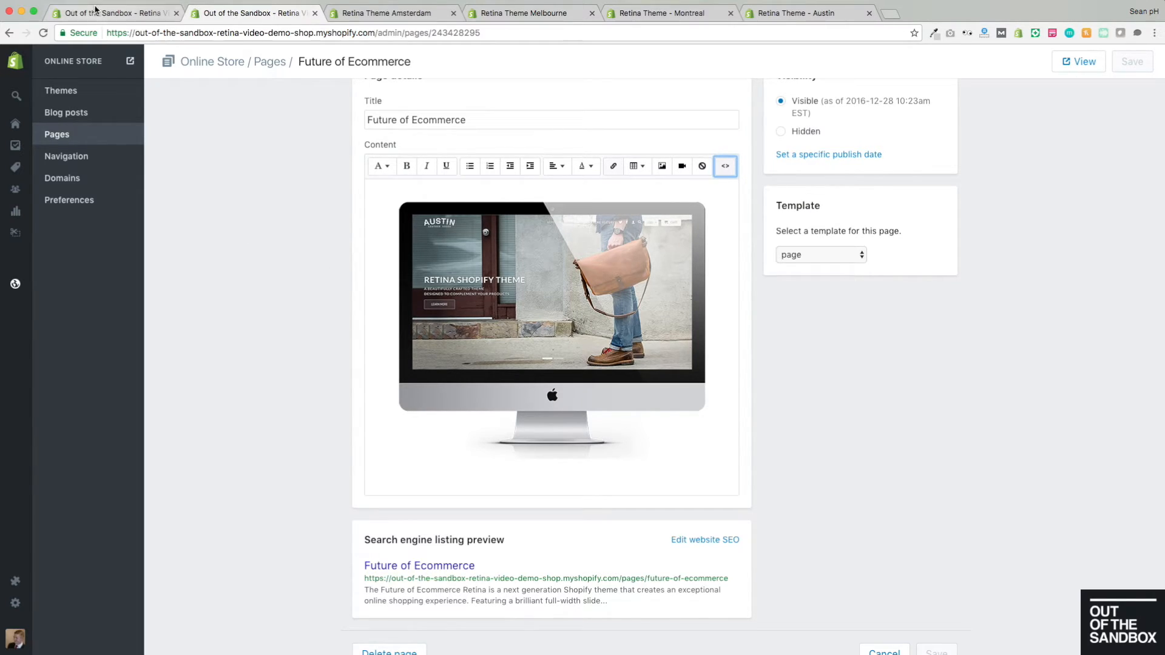
click(97, 13)
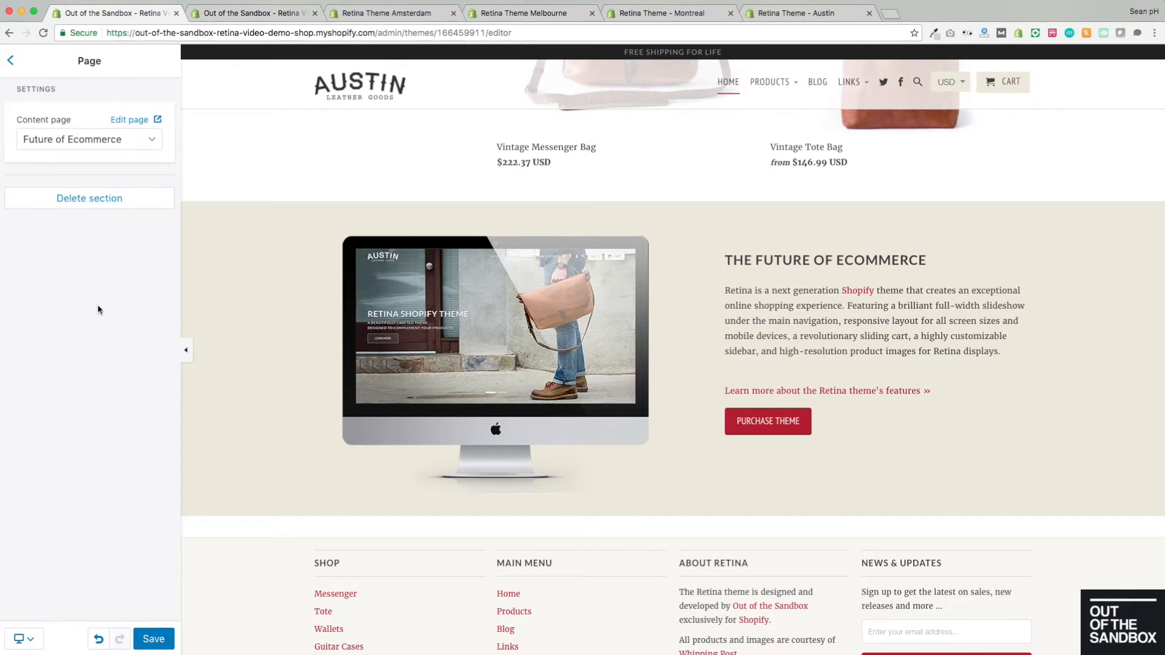
- Leave the Page section's settings and add another Featured collection section to the home page
click(12, 61)
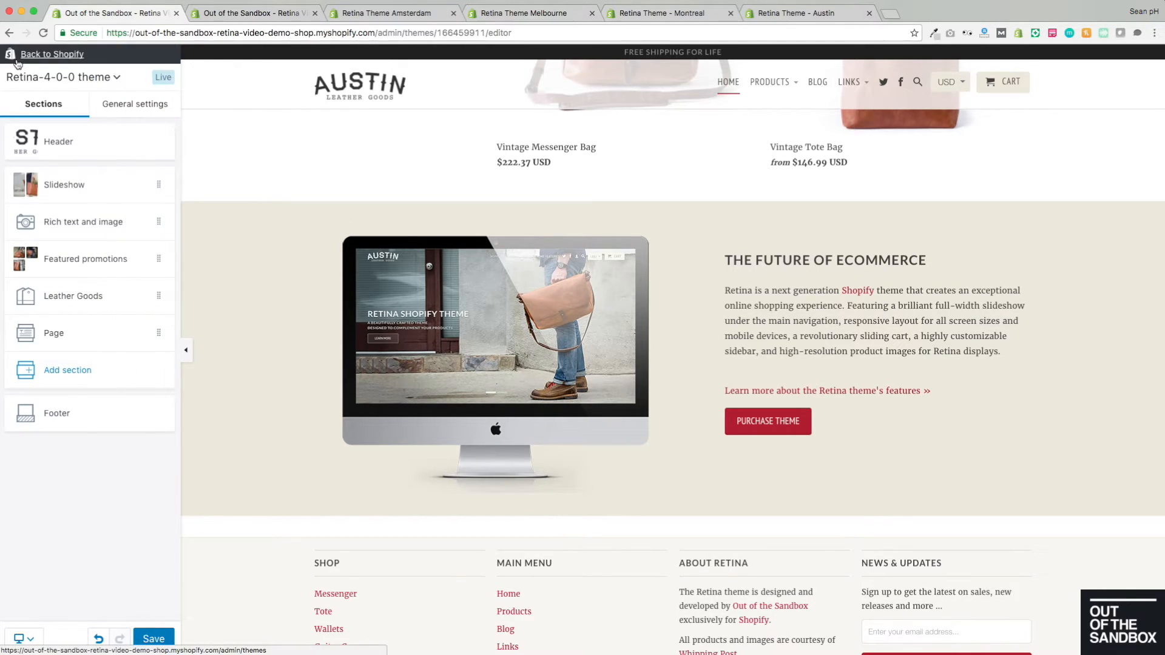
mouse_move(162, 334)
mouse_down()
mouse_move(156, 185)
mouse_move(165, 357)
mouse_move(158, 185)
mouse_move(153, 361)
mouse_move(156, 330)
mouse_up()
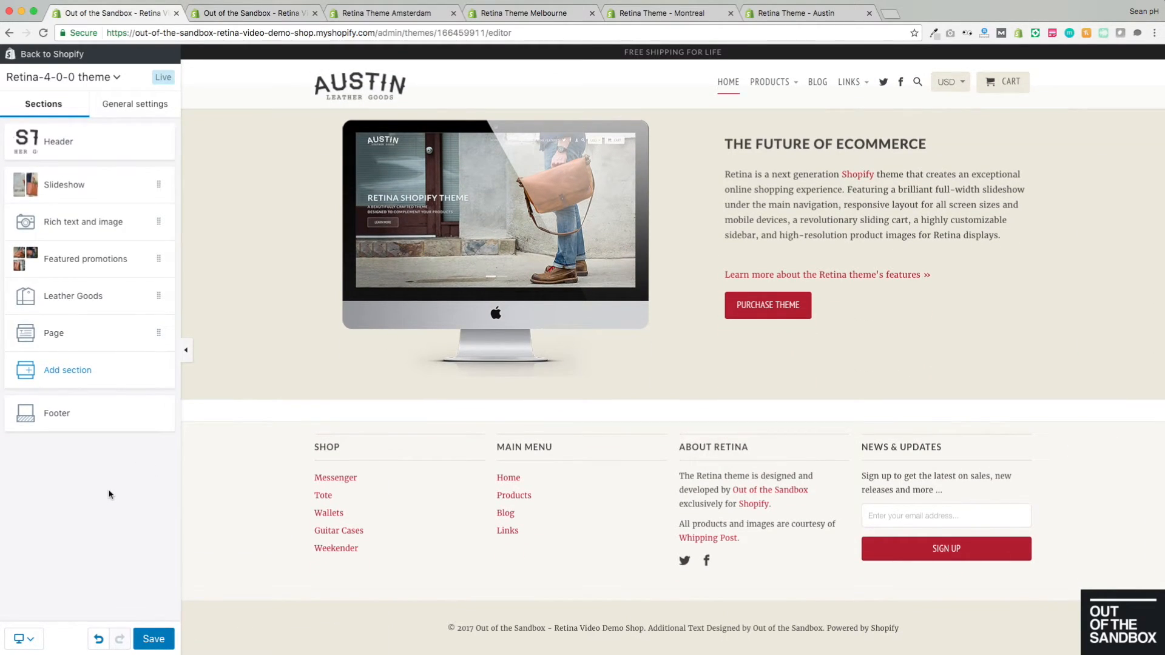
click(82, 369)
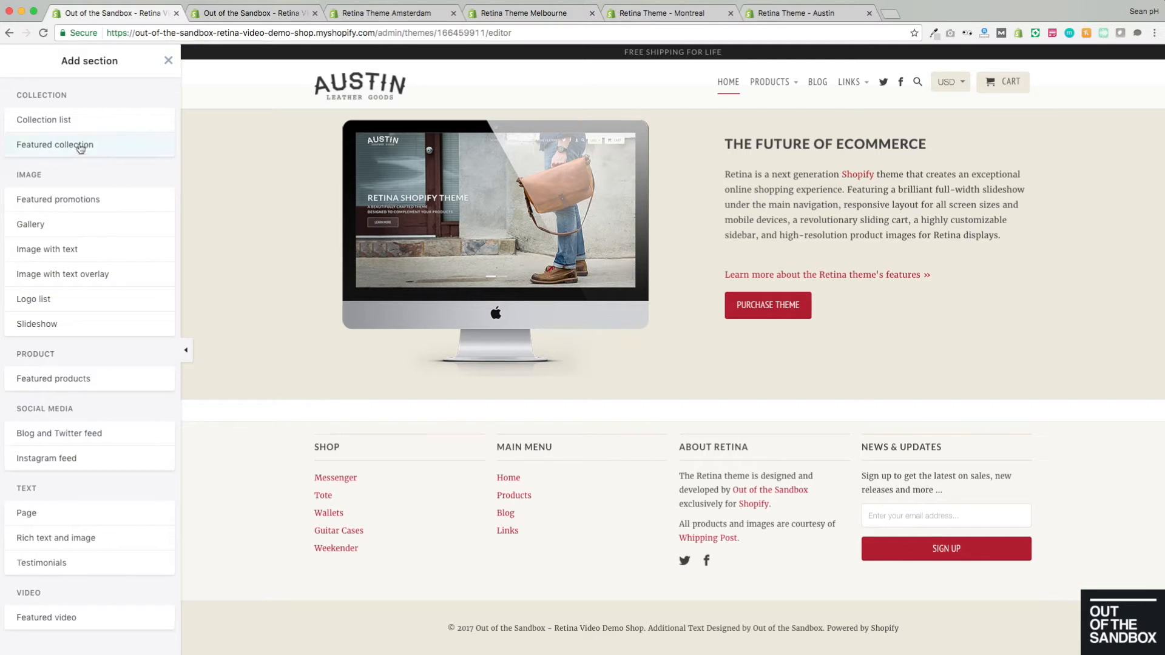
mouse_move(79, 146)
click(154, 144)
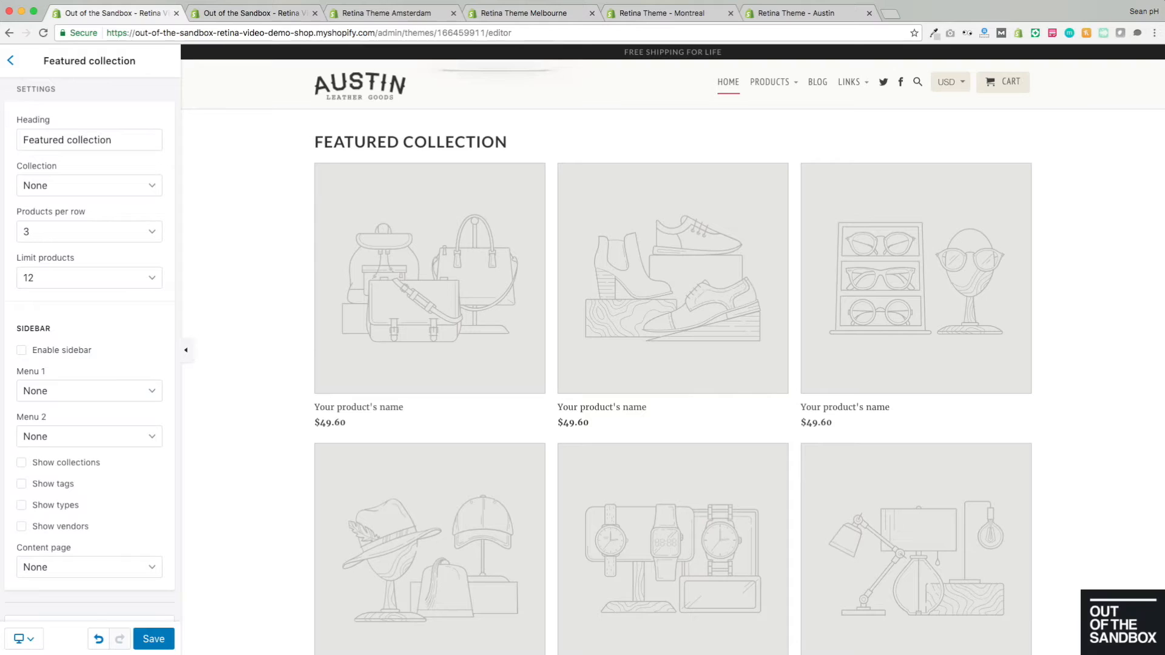
- Set the new Featured collection section's heading to "rock out" and its collection to Guitar Cases
drag(146, 139, 22, 140)
text(rock out)
click(97, 189)
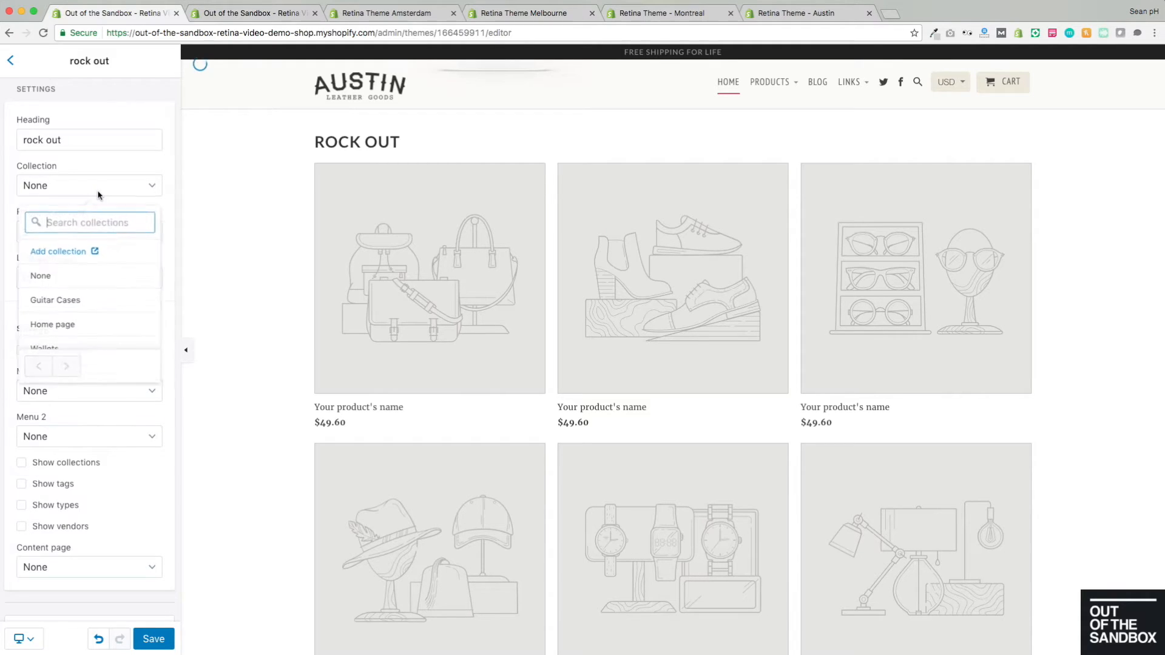
click(89, 303)
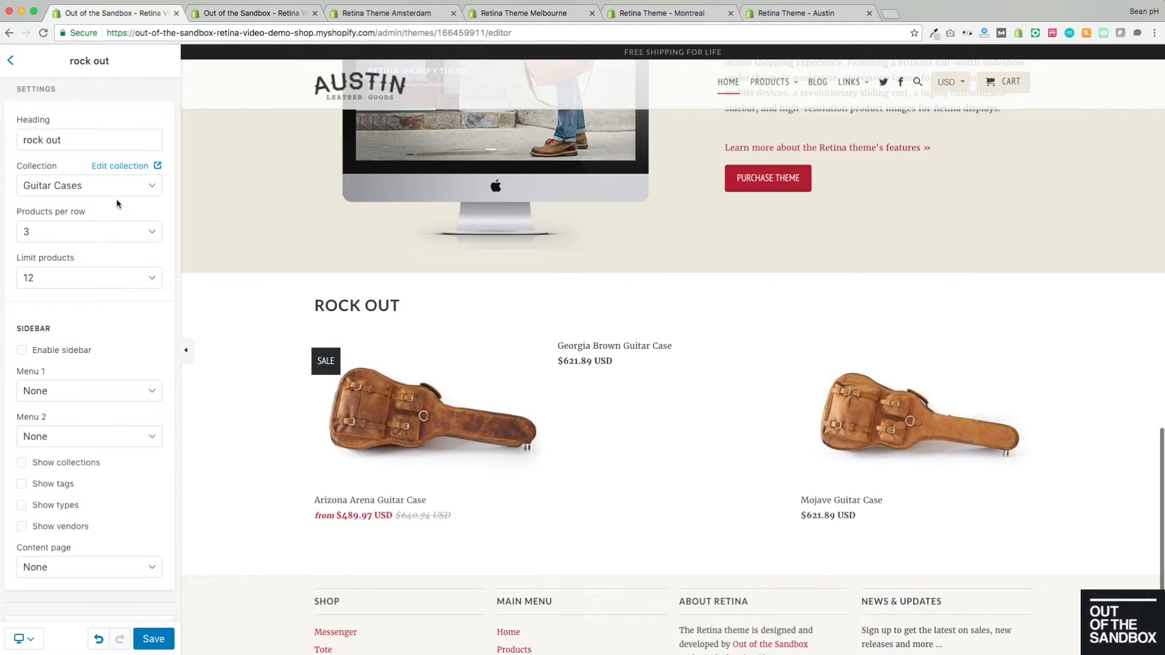
scroll(109, 218, down, 1)
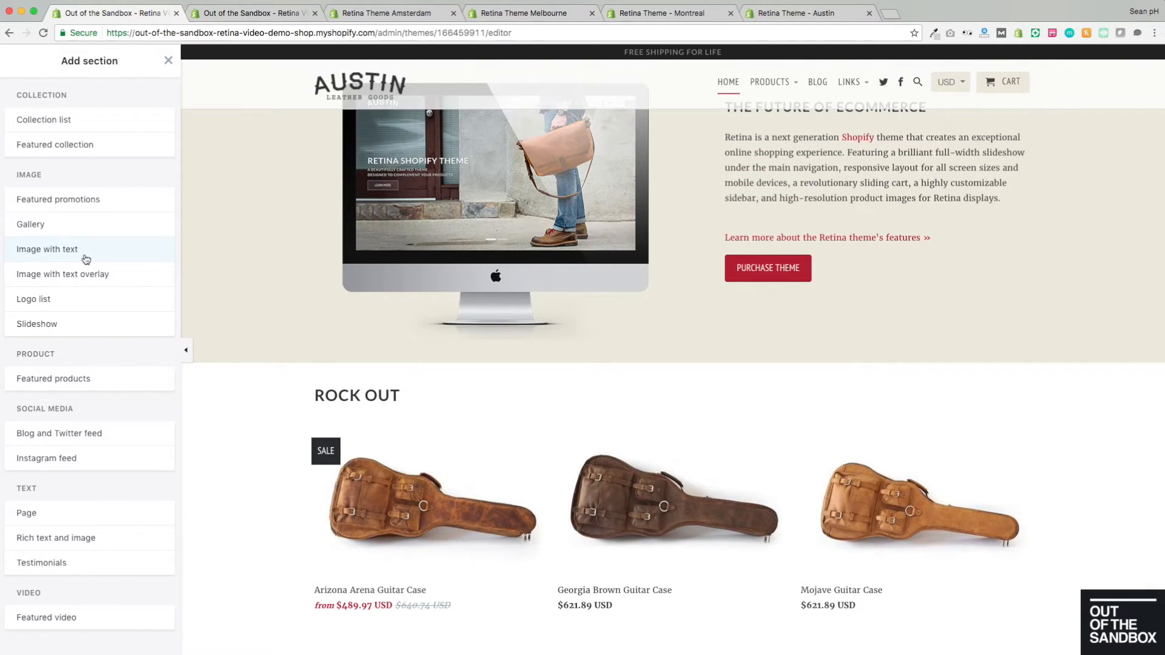
- Add an Image with text section to the home page, try its Full width layout and return it to Standard
click(36, 250)
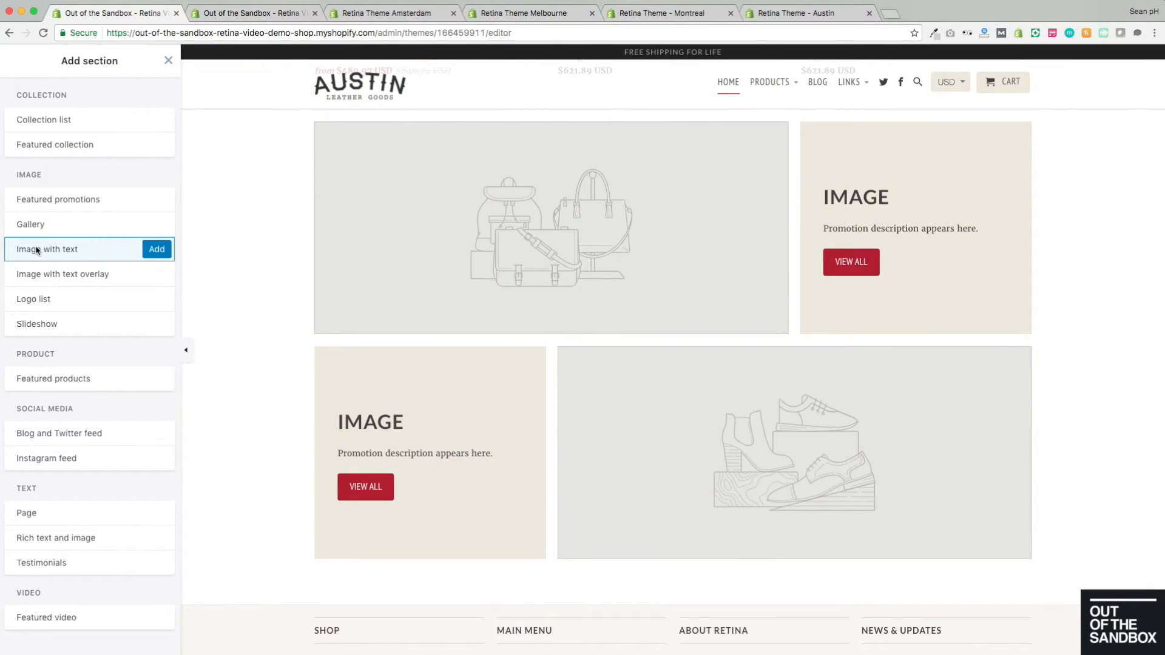
click(157, 250)
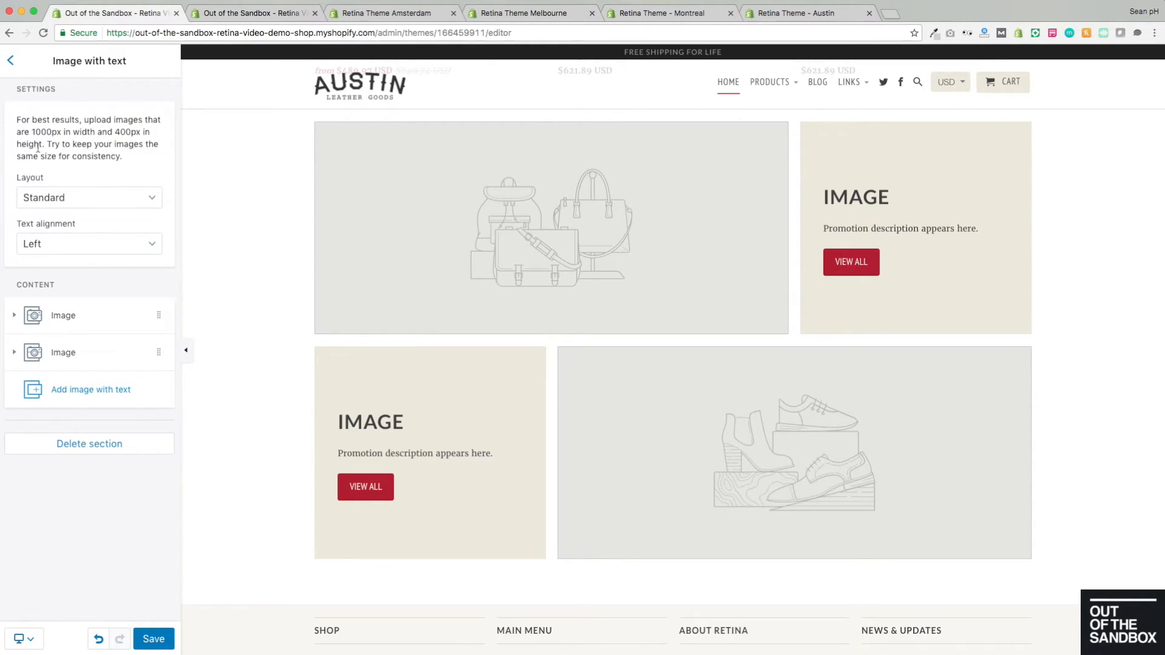
click(79, 199)
click(85, 211)
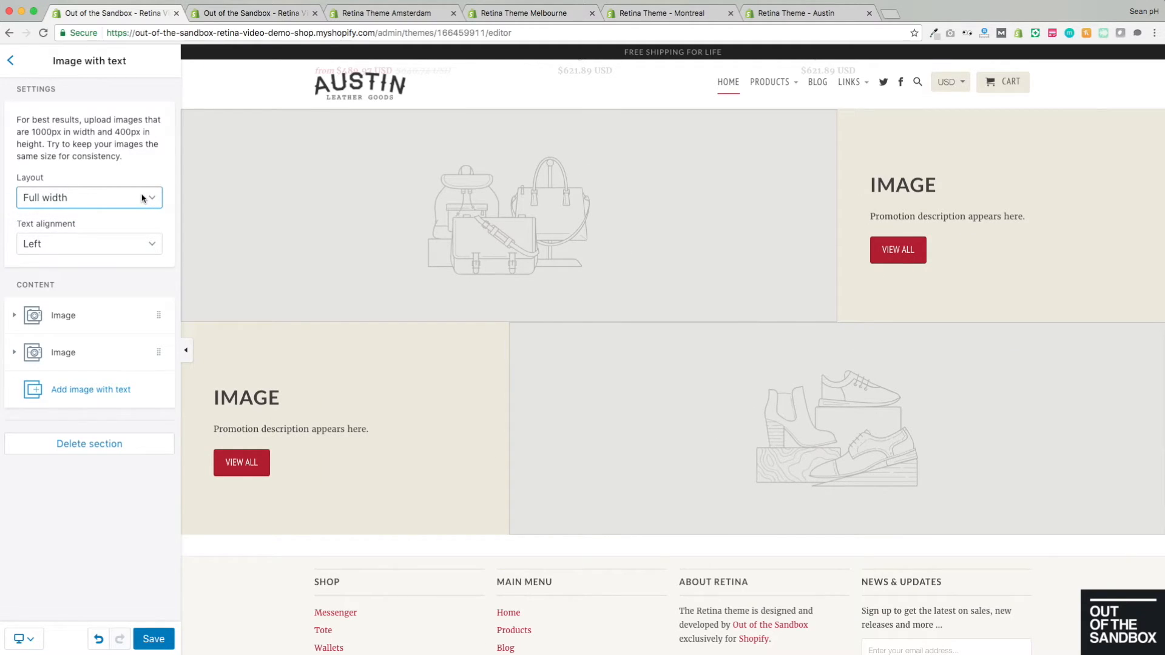
click(144, 197)
click(62, 186)
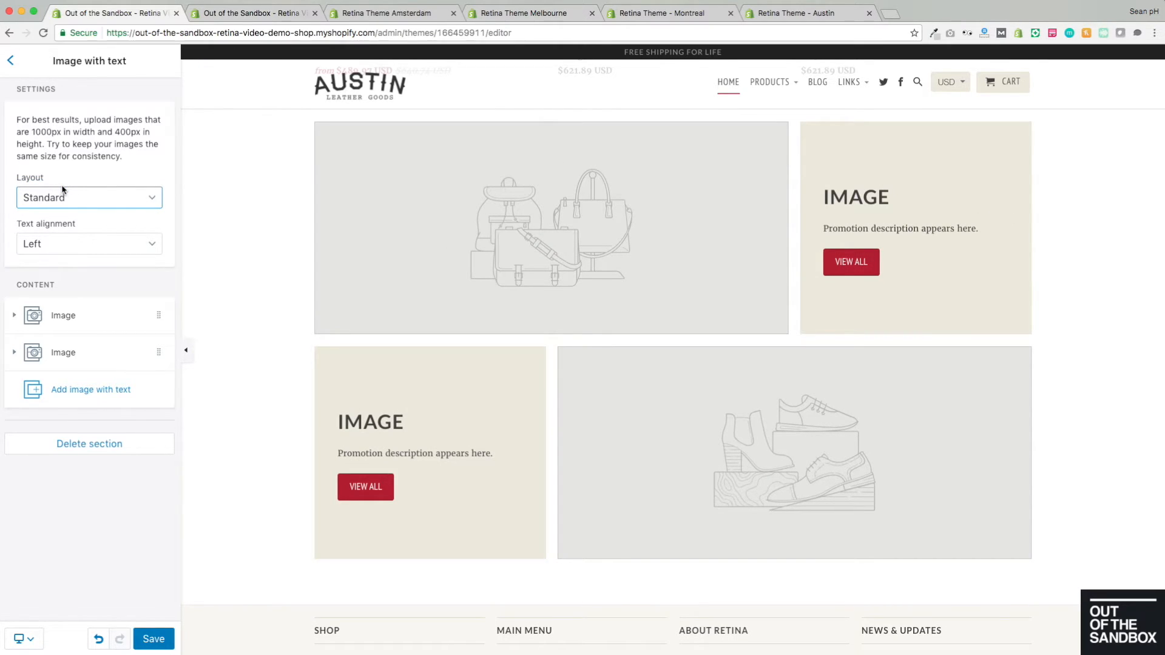
- Compare the Right and Center text alignments of the Image with text section and set it to Center
click(106, 233)
click(122, 243)
click(91, 256)
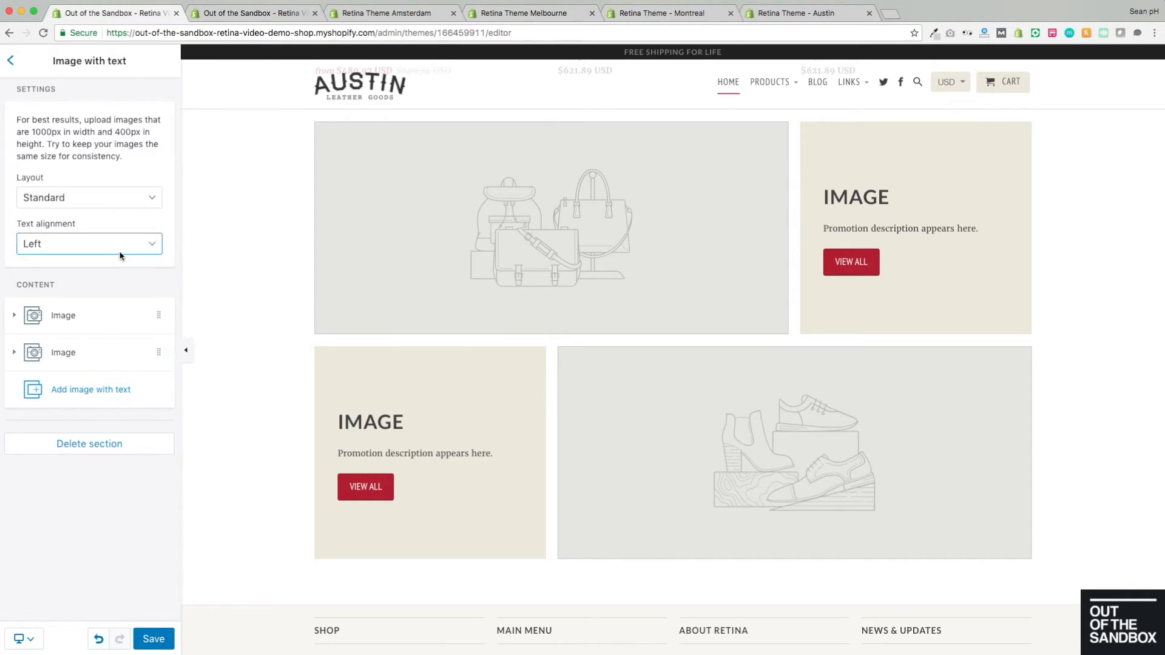
click(118, 253)
click(127, 258)
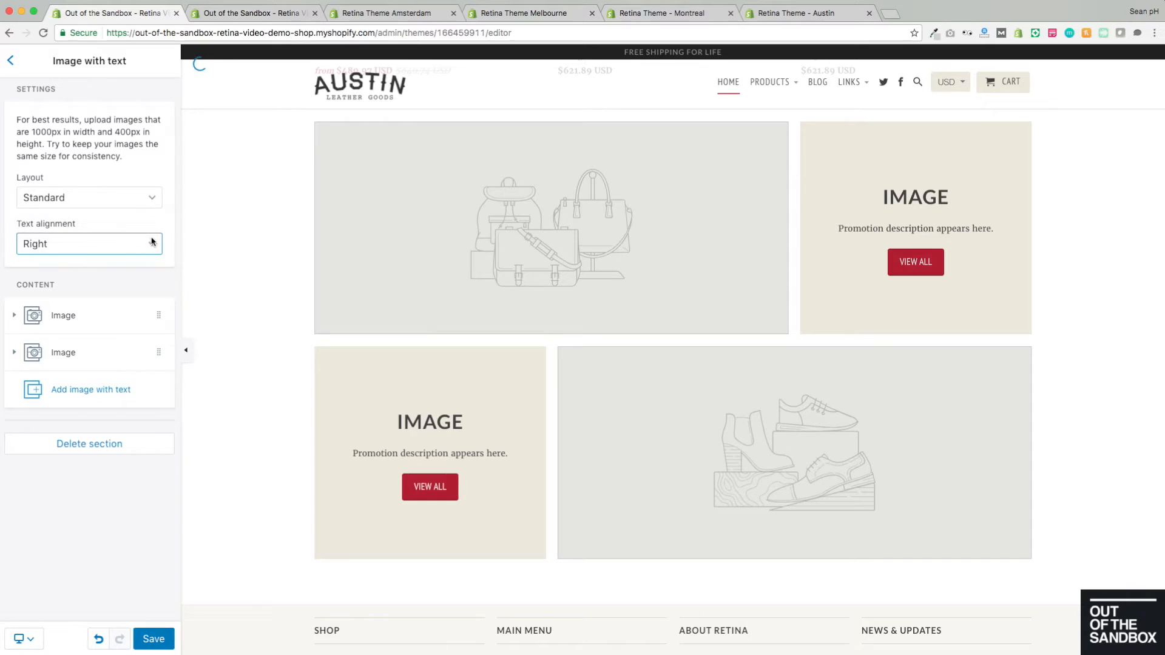
click(139, 245)
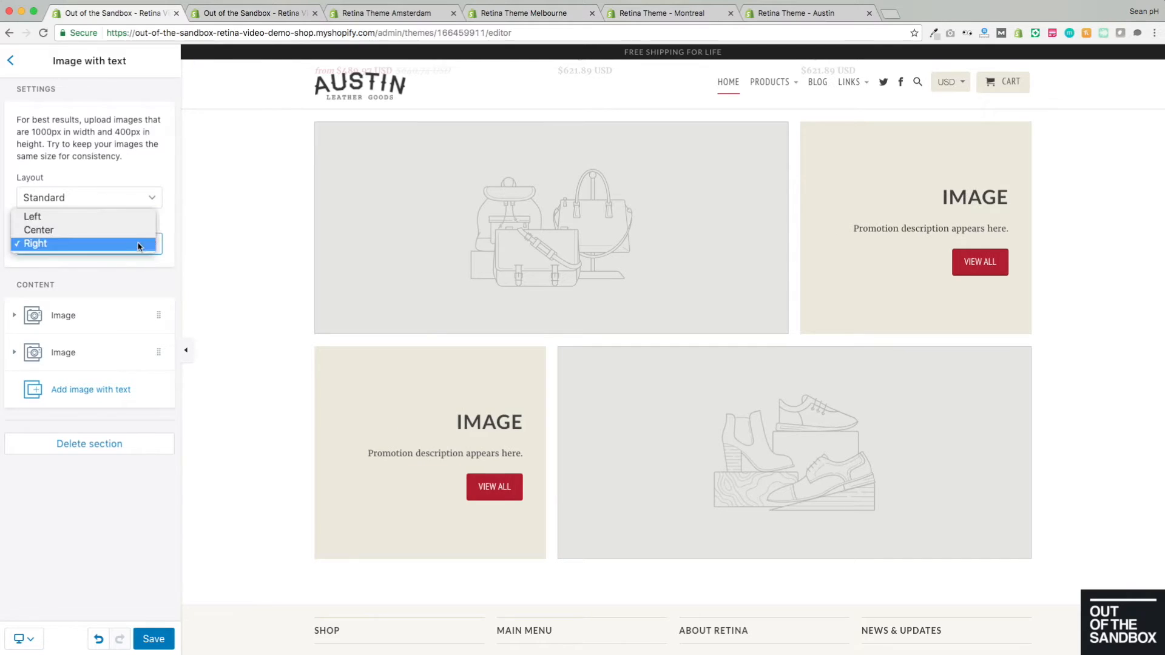
click(68, 239)
mouse_move(17, 121)
mouse_down()
mouse_move(151, 137)
mouse_move(13, 120)
mouse_up()
click(145, 133)
click(55, 136)
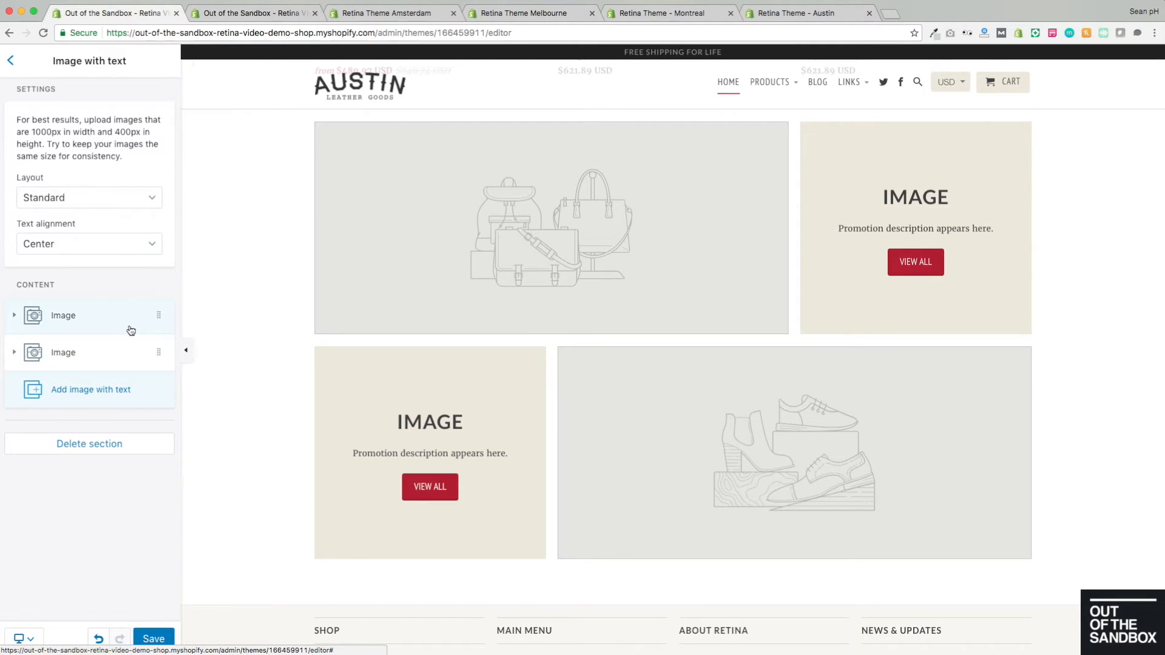
- Upload FL-backpack_x2048.jpg as the picture of the first image block in the Image with text section
click(67, 315)
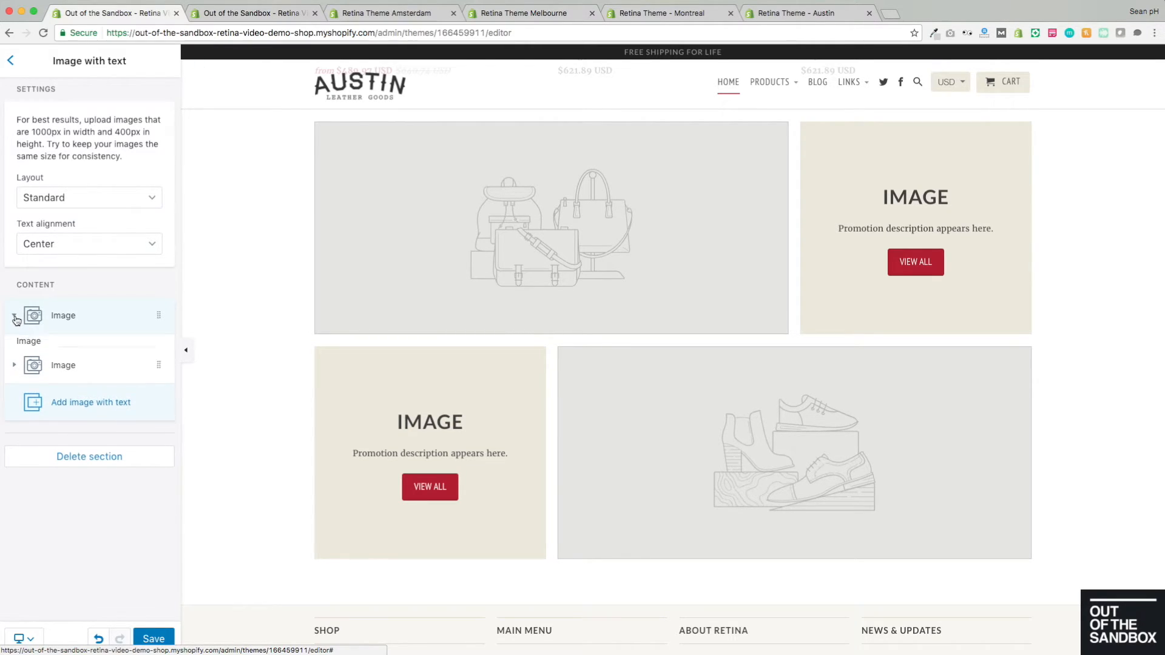
scroll(91, 313, down, 2)
scroll(91, 314, down, 4)
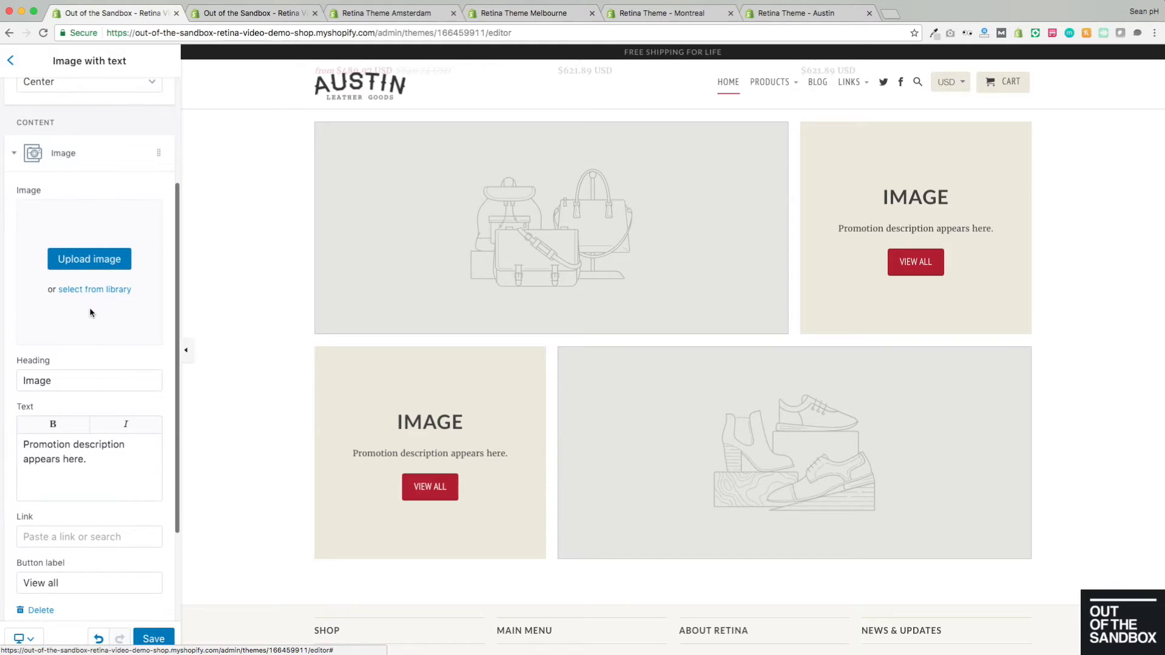
click(83, 173)
scroll(607, 110, down, 10)
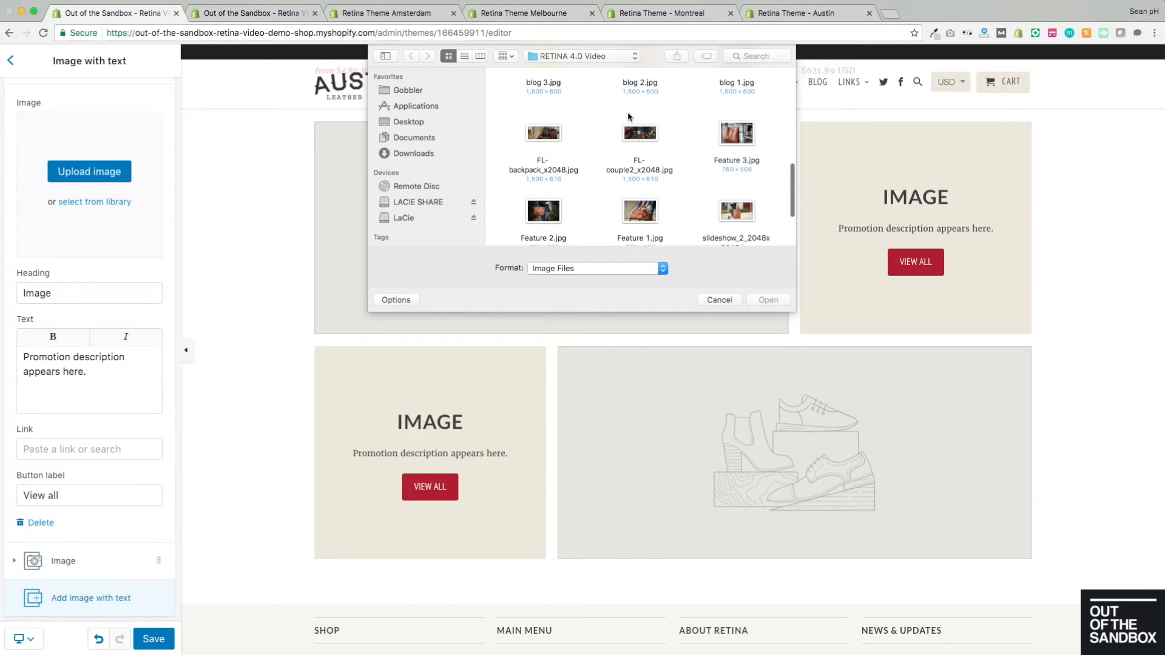
click(543, 120)
click(768, 299)
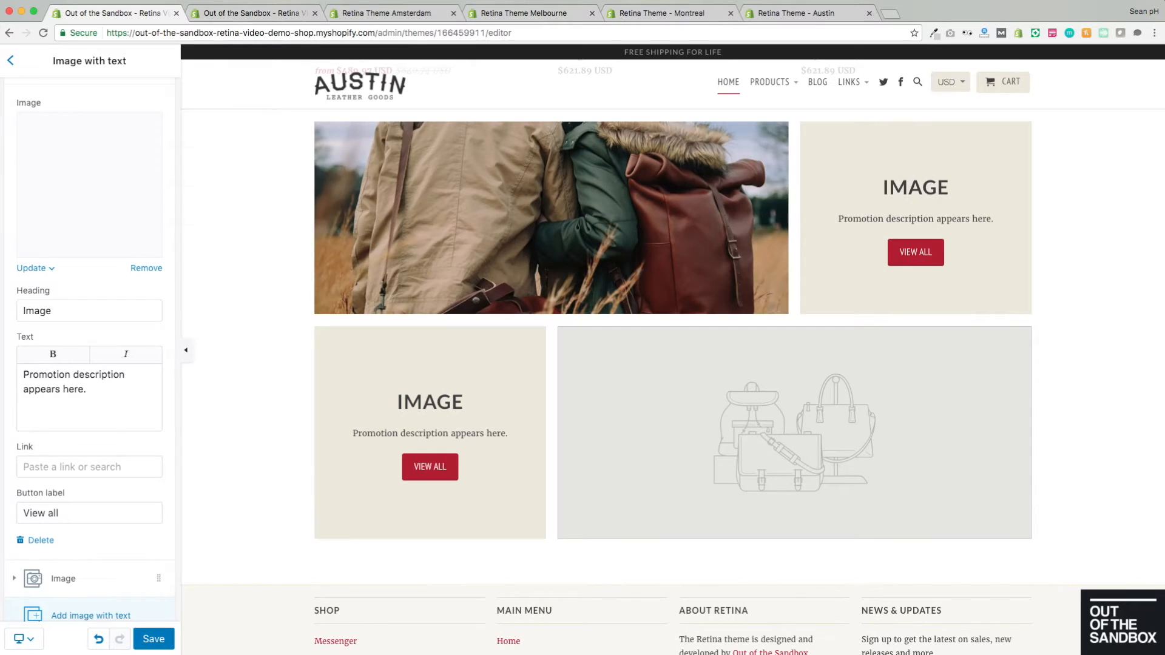
- Set the first image block's heading to "Backpacks for grownups" and its text to "The Roll Top Backpack is Here!"
click(70, 306)
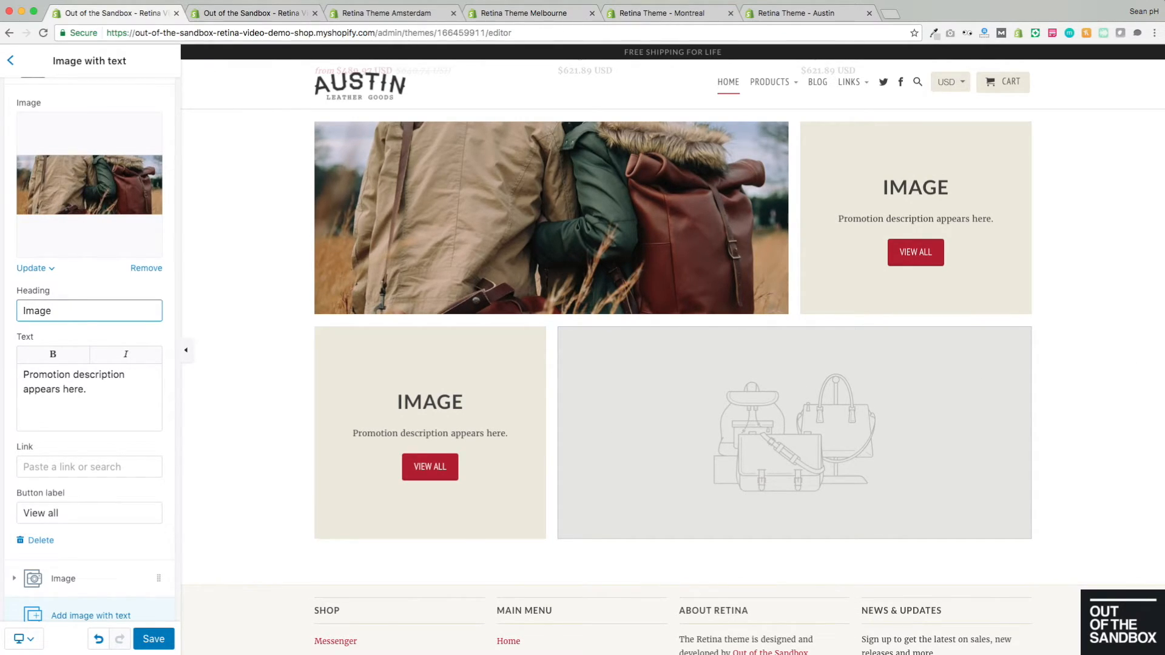
key(super+a)
text(B)
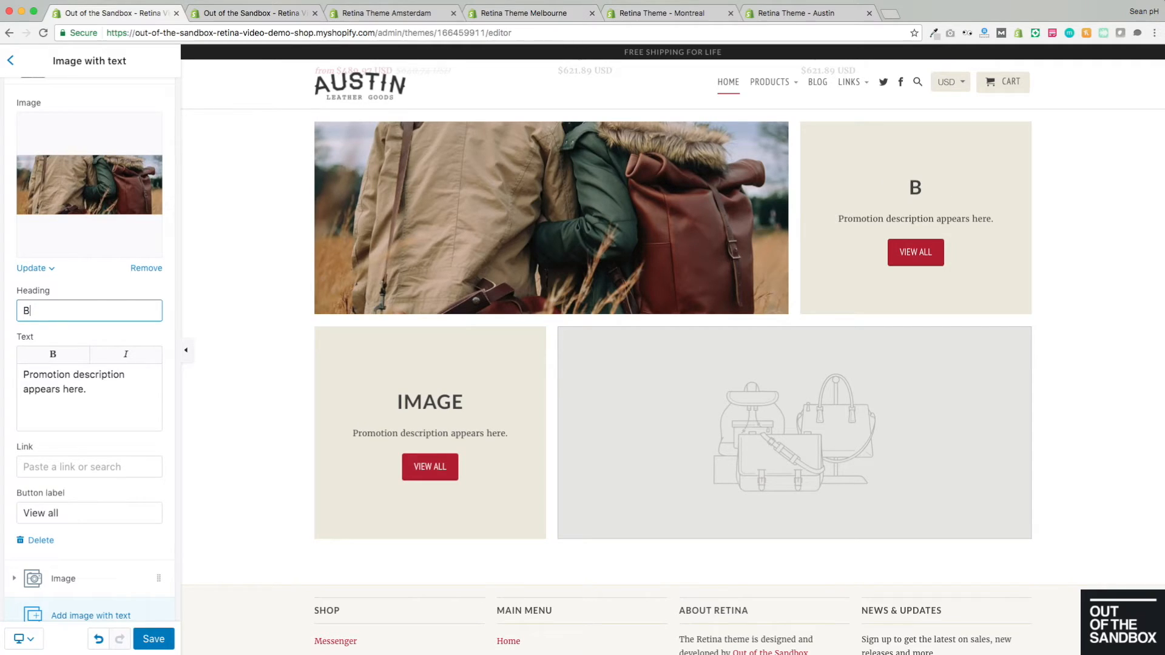
text(ackpacks f)
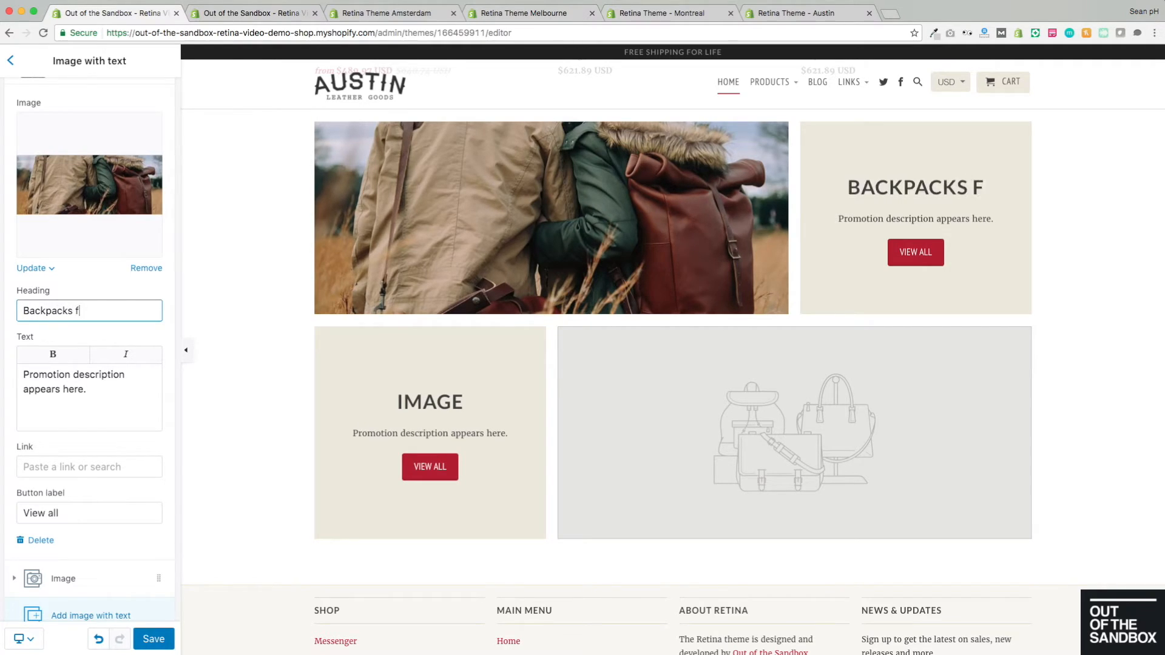
text(or grownups)
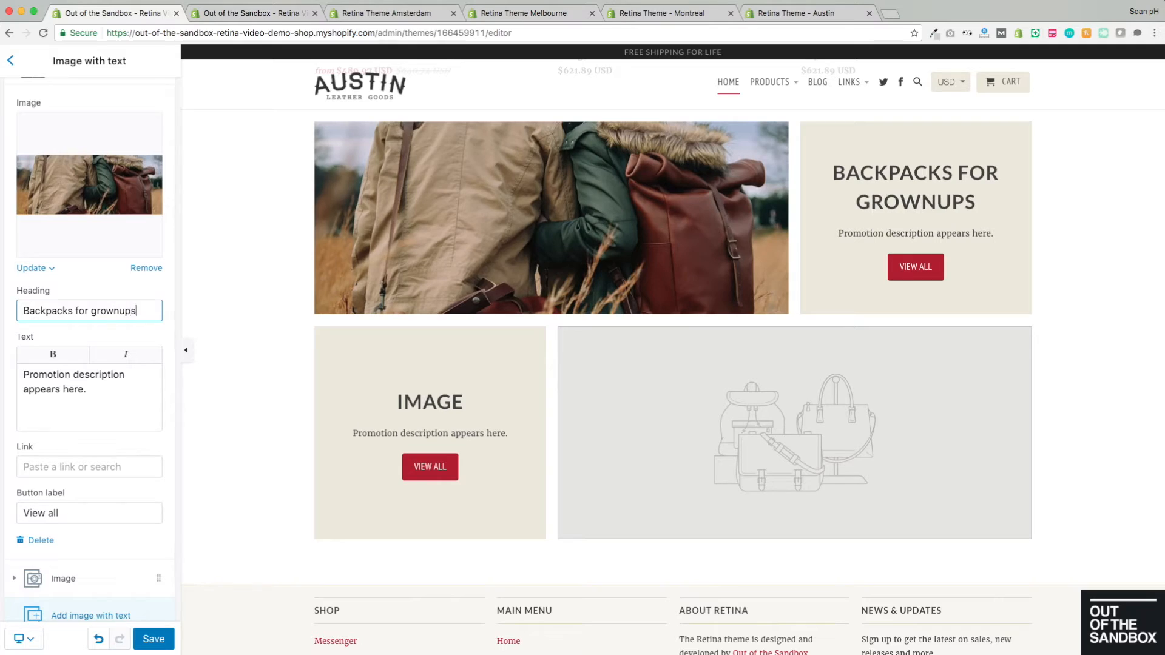
click(93, 391)
key(super+a)
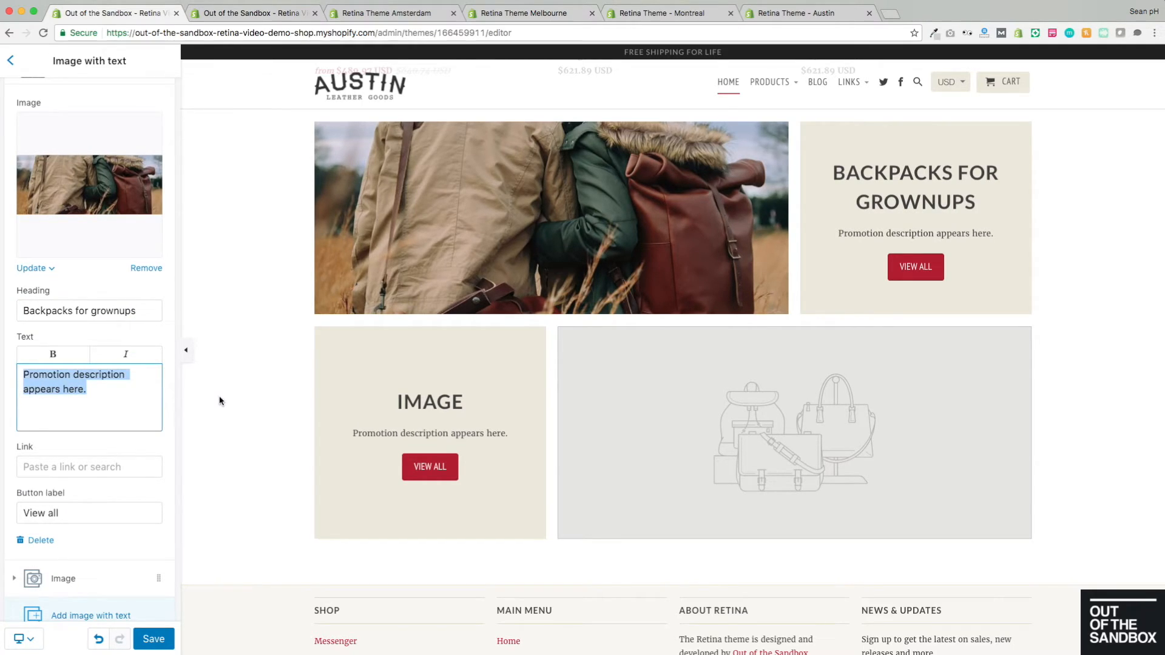
text(The Roll Top Backpack is Here!)
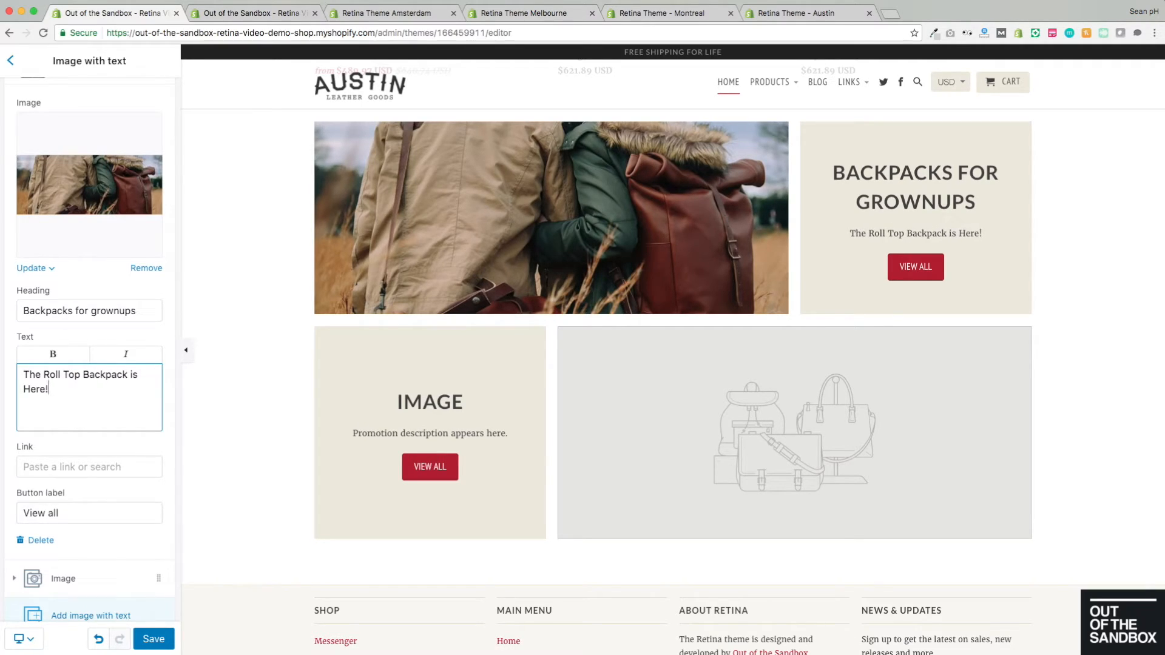
- Label the first image block's button "Buy Now" and link it to The Roll-Top Backpack product
click(88, 467)
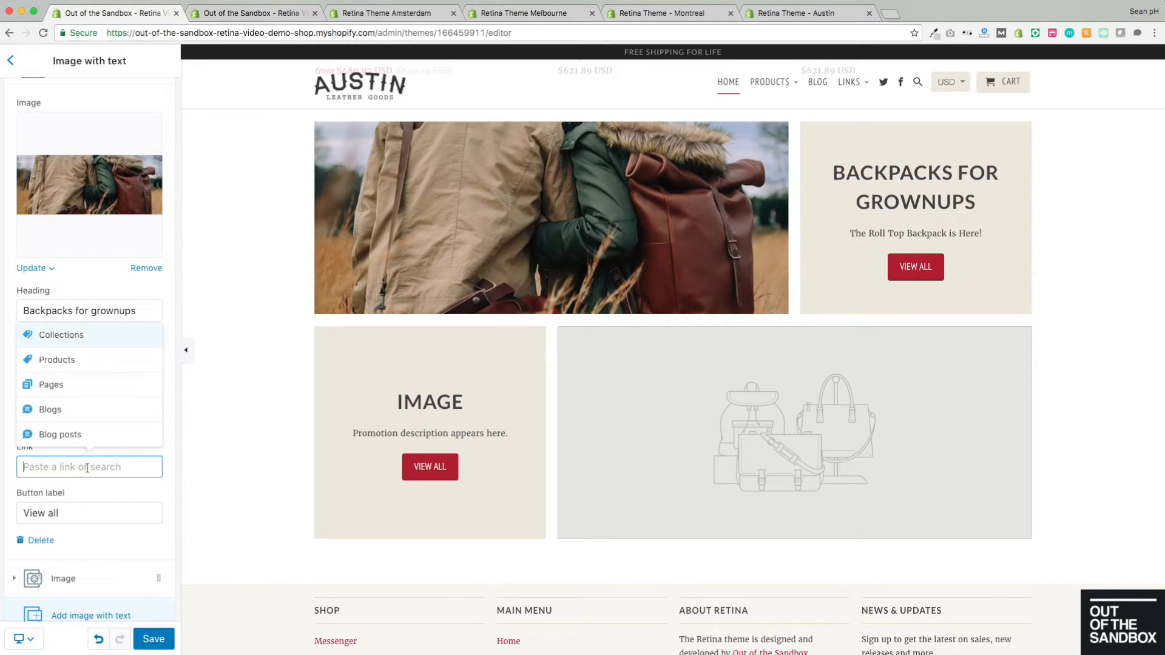
click(138, 492)
click(110, 472)
drag(88, 513, 12, 516)
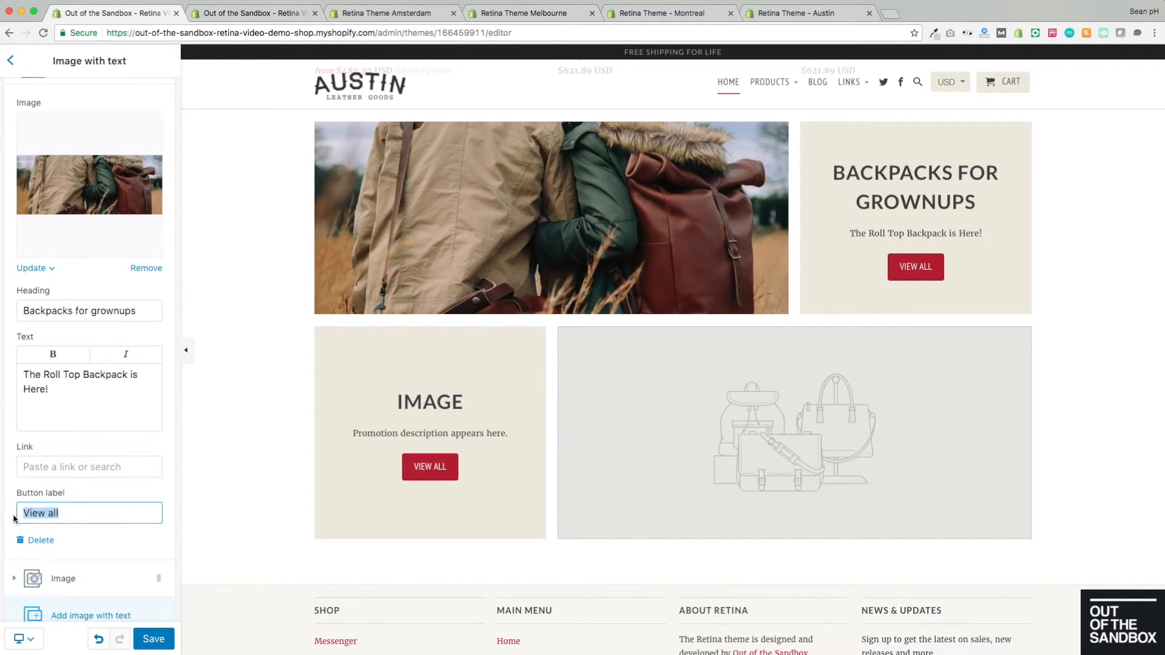
text(Buy Now)
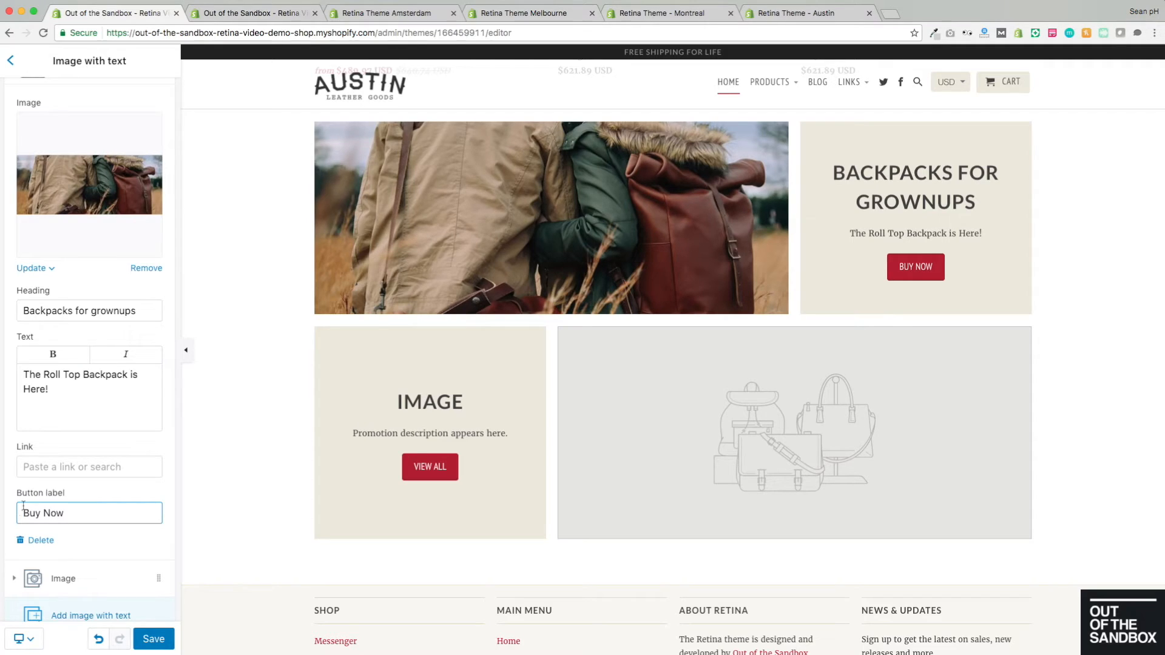
click(81, 467)
text(roll top)
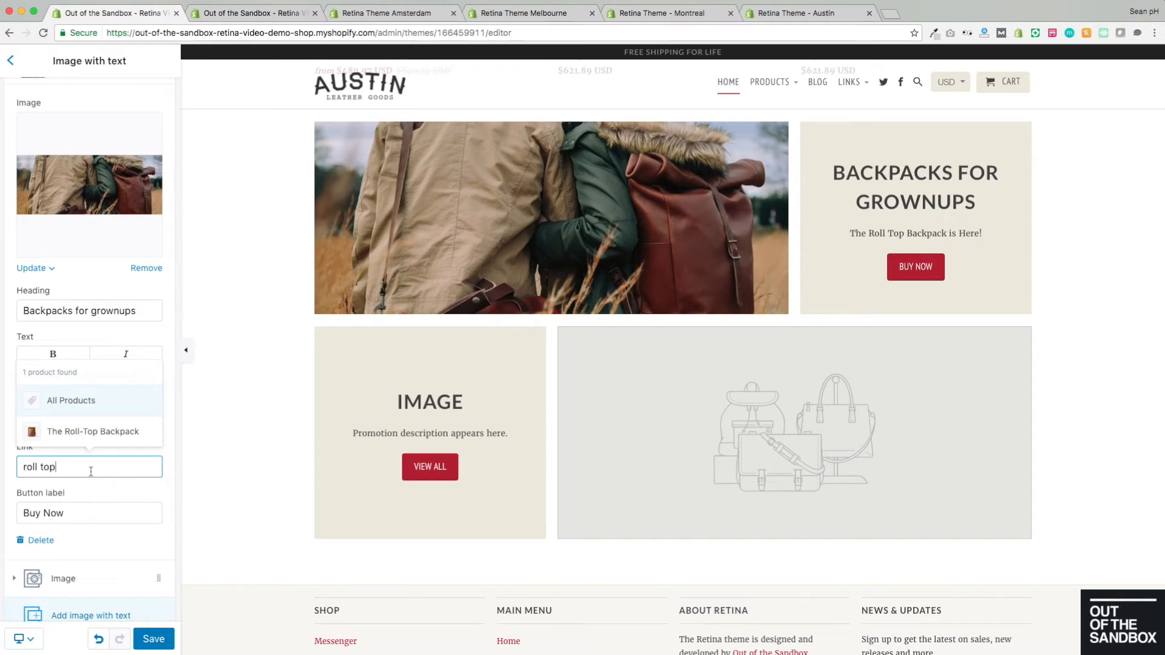
click(97, 432)
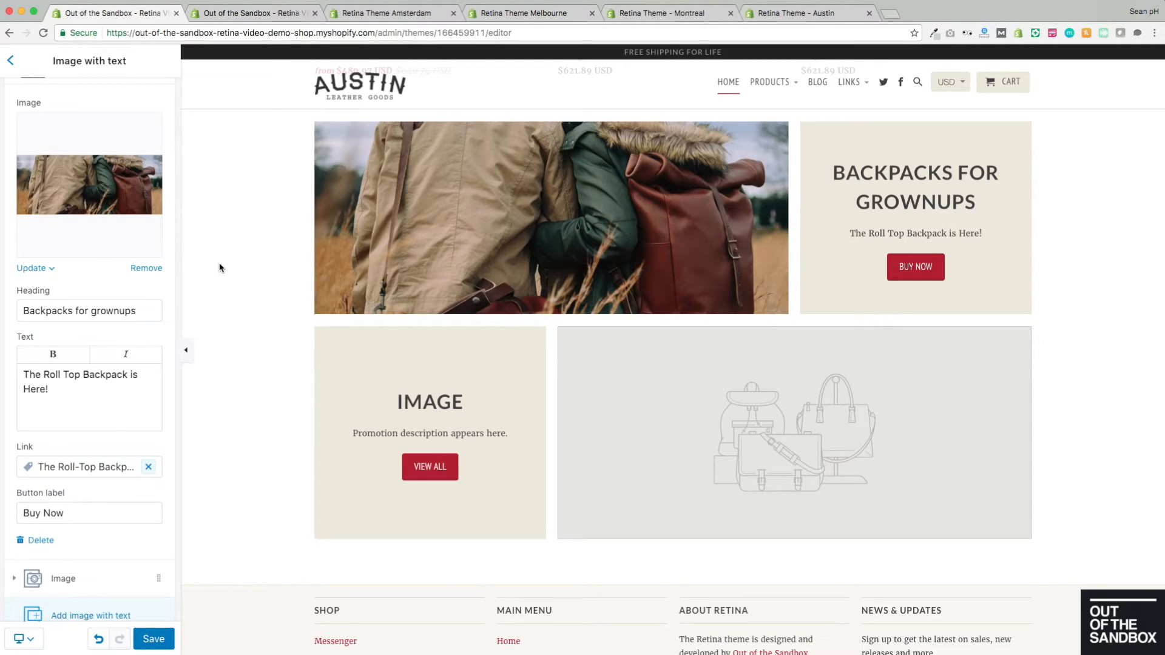
- Examine the Built for Two block in the preview and the bold formatting of "The Weekender" in its text
scroll(314, 338, down, 1)
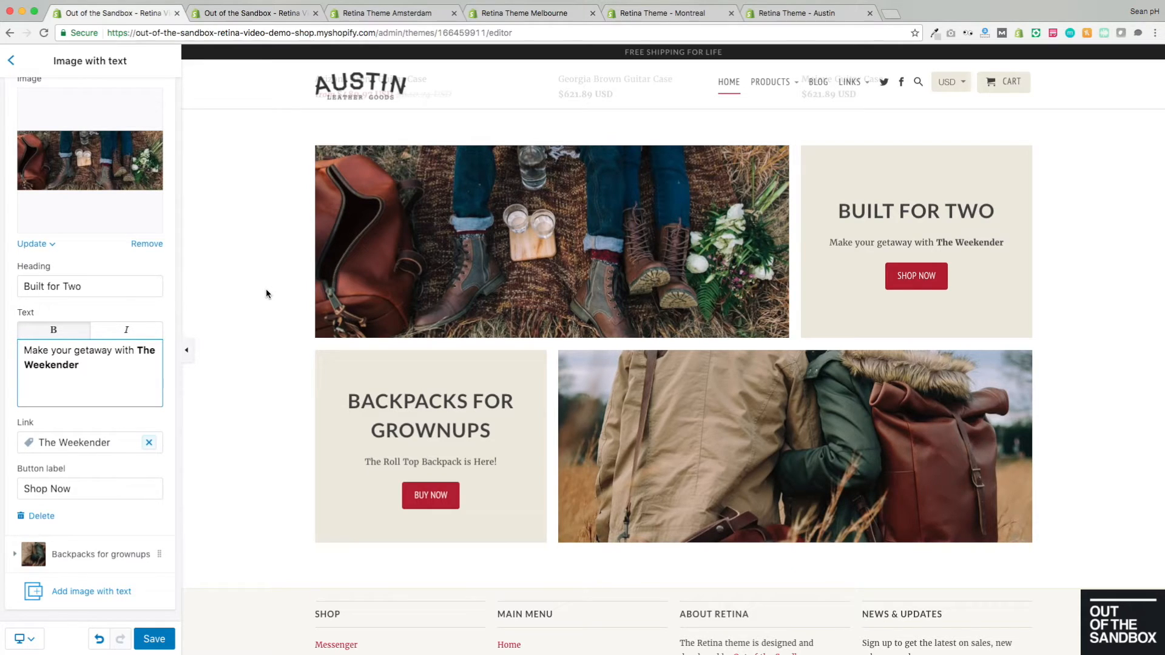
scroll(266, 289, down, 1)
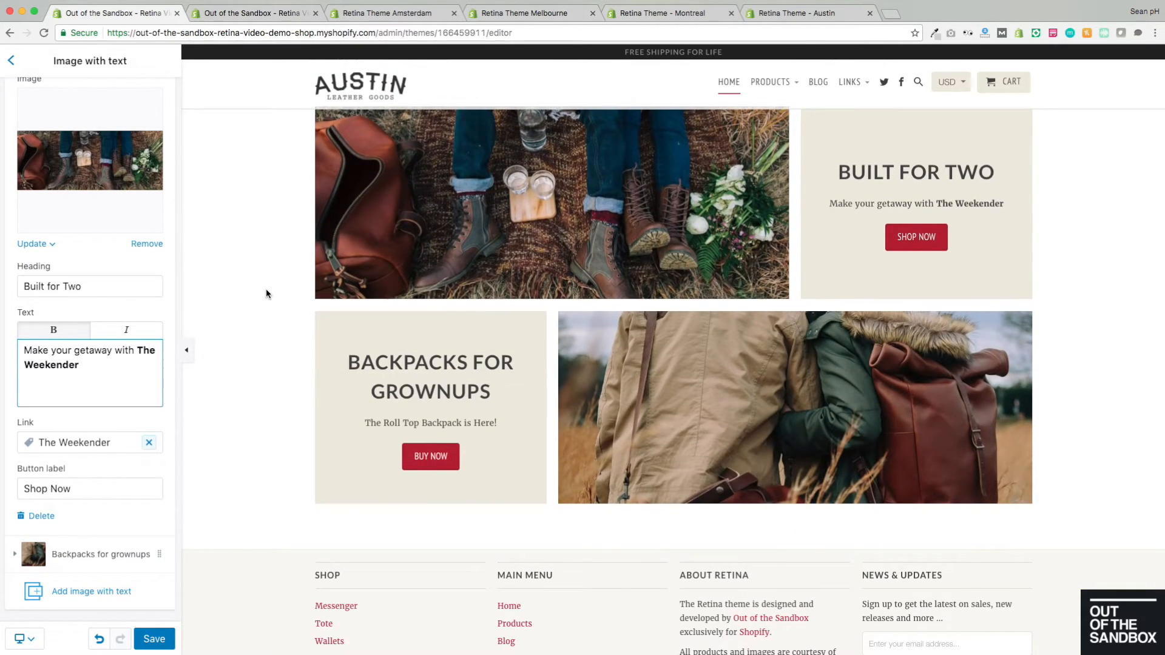
drag(82, 366, 24, 365)
click(103, 359)
shift+click(137, 350)
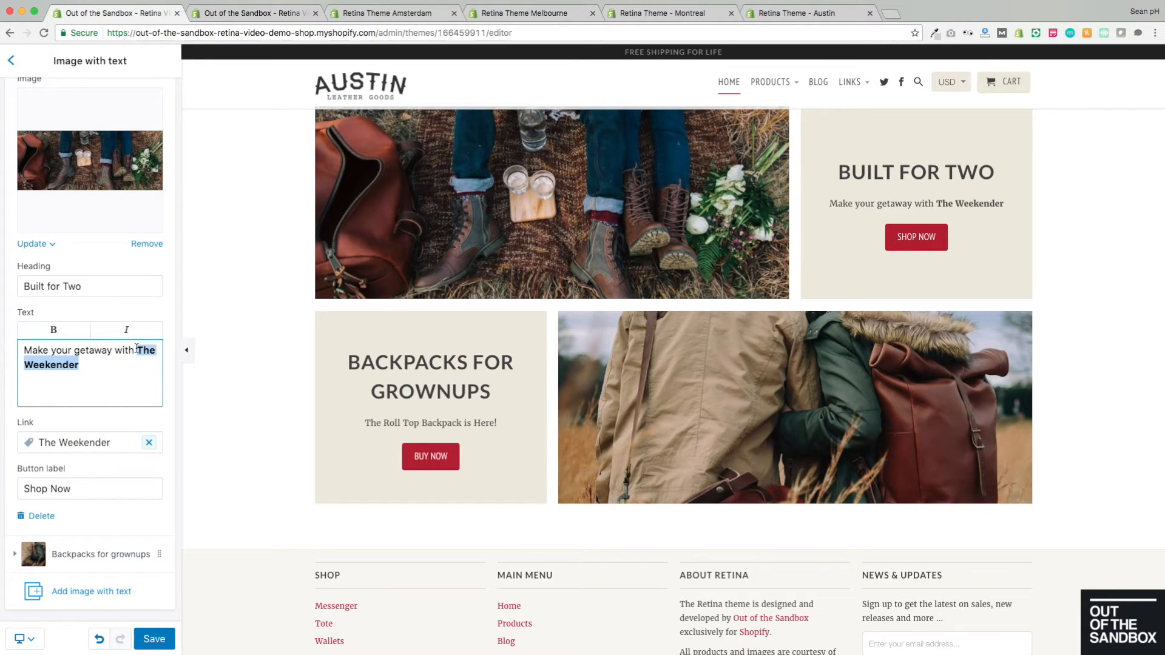
click(121, 378)
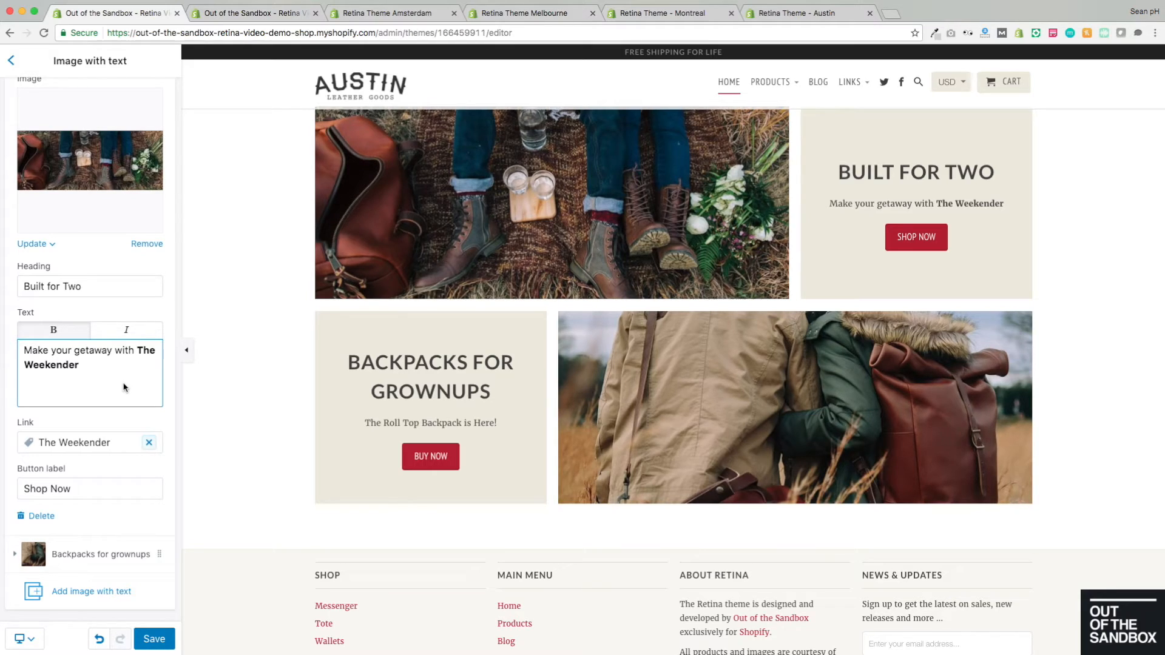
- Try a line break with "Then Add Text" and a separate "New Paragraph" in the Built for Two block's text, and delete both
key(Return)
text(Then Add Text)
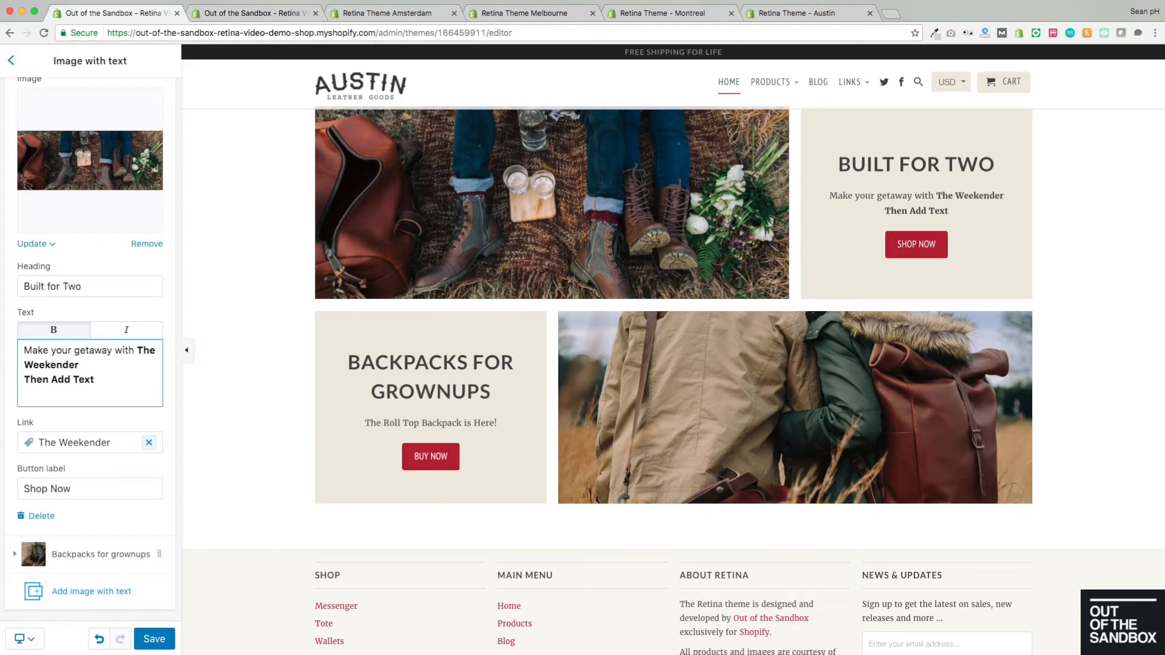
key(Return)
text(New Parag)
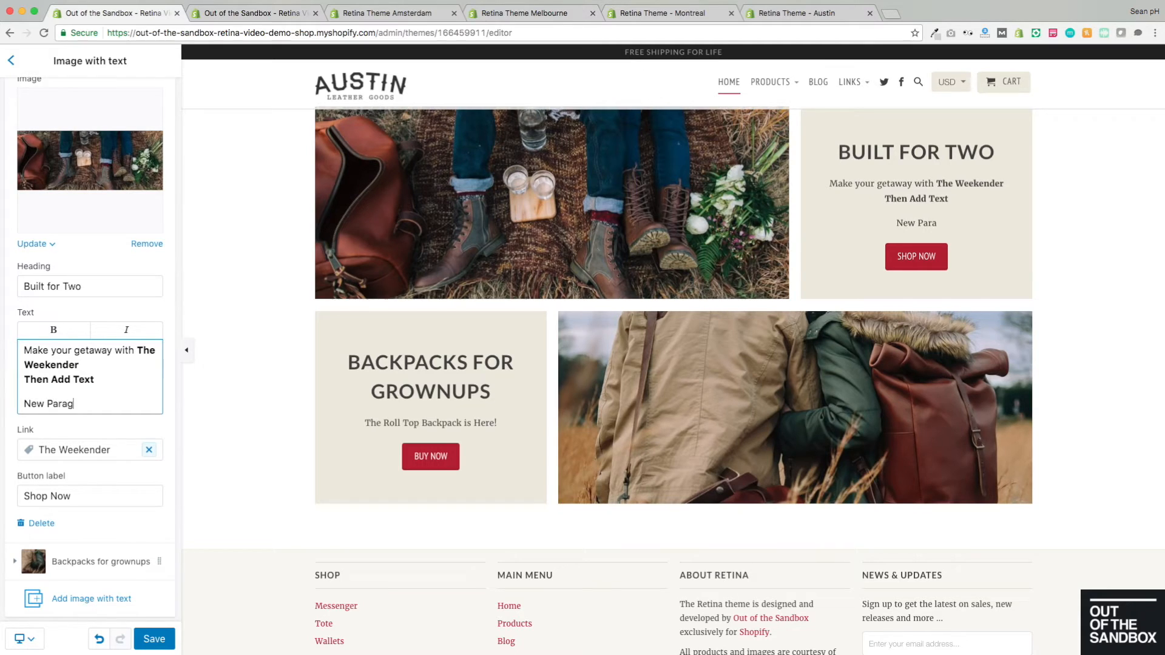
text(raph)
drag(105, 403, 8, 380)
key(BackSpace)
- Save the image with text section and add a Featured collection section to the home page
click(154, 639)
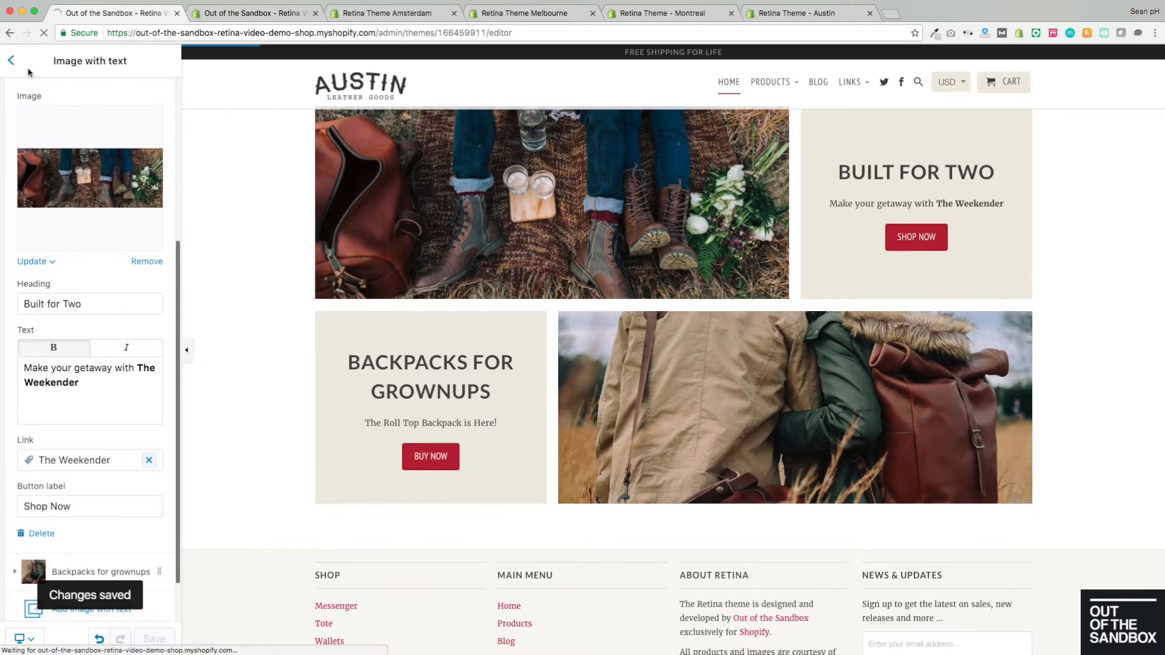
click(12, 61)
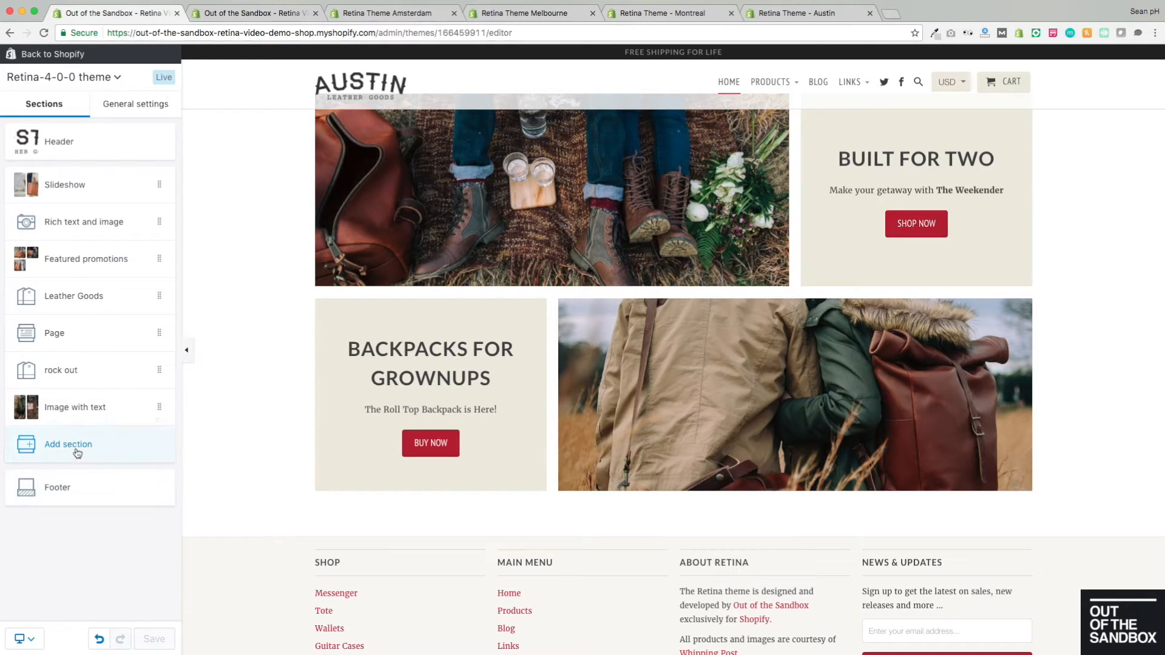
click(61, 444)
click(56, 148)
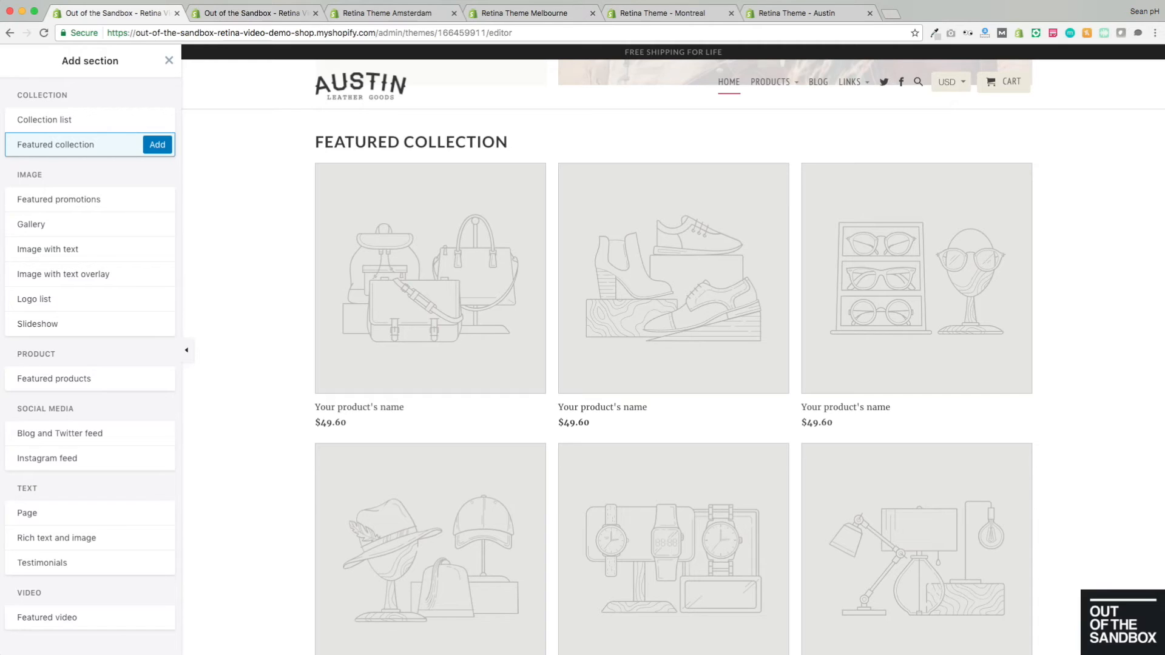
click(157, 144)
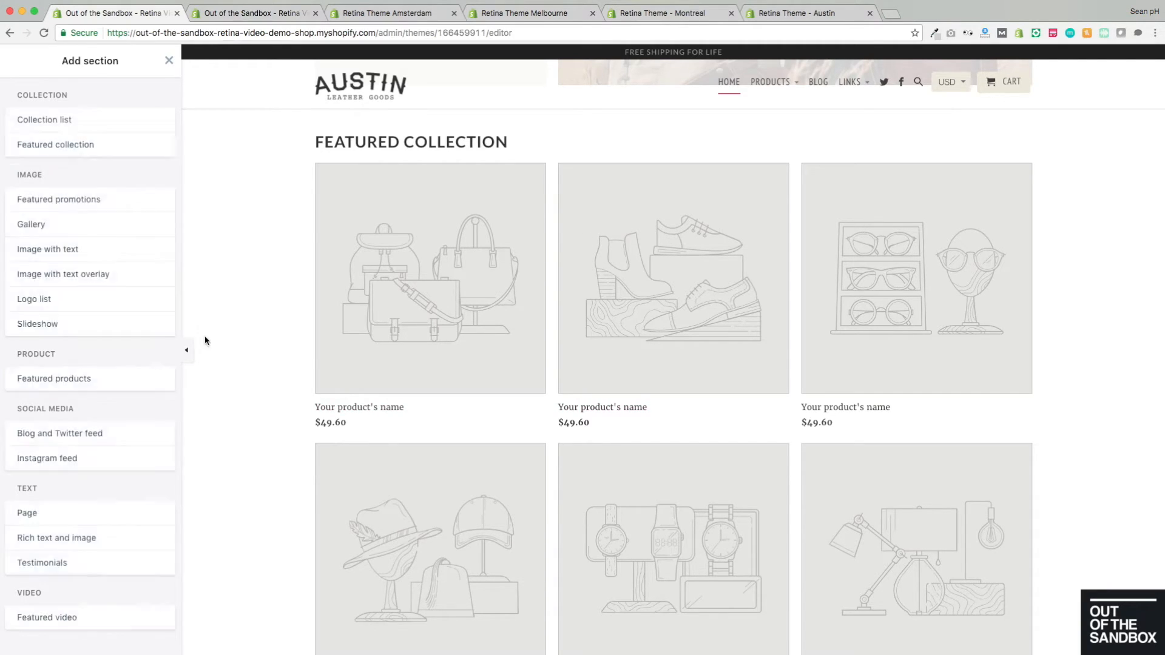
- Set the new featured collection's heading to "Wallets", assign the Wallets collection to it, and save the changes
drag(116, 140, 22, 140)
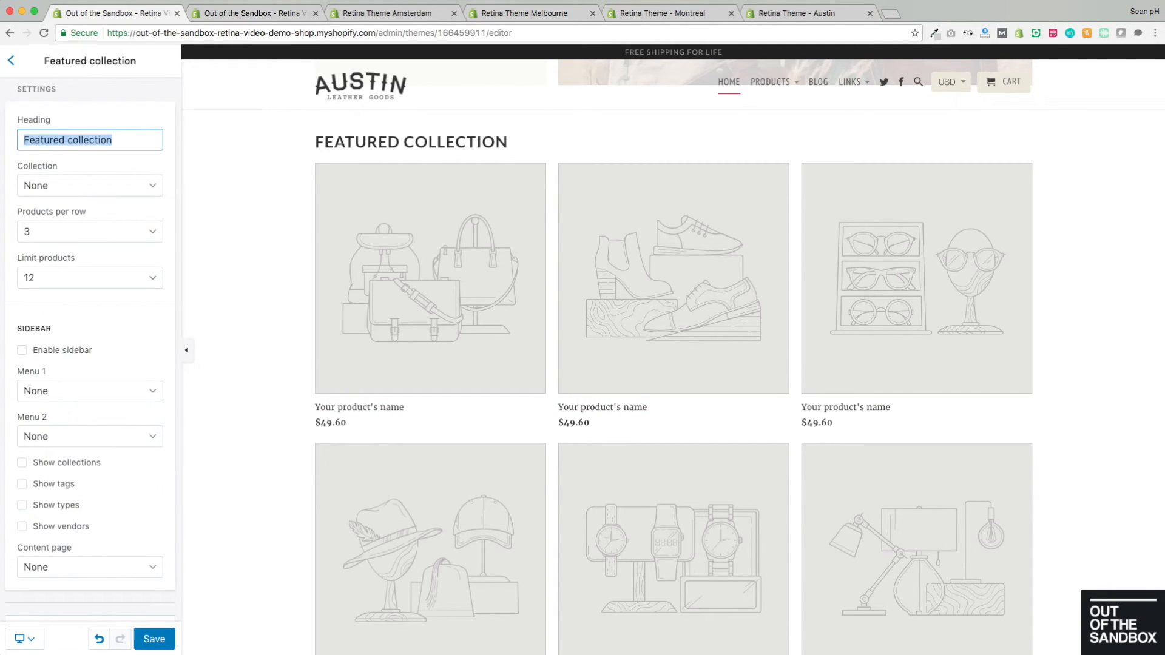
text(Wallets)
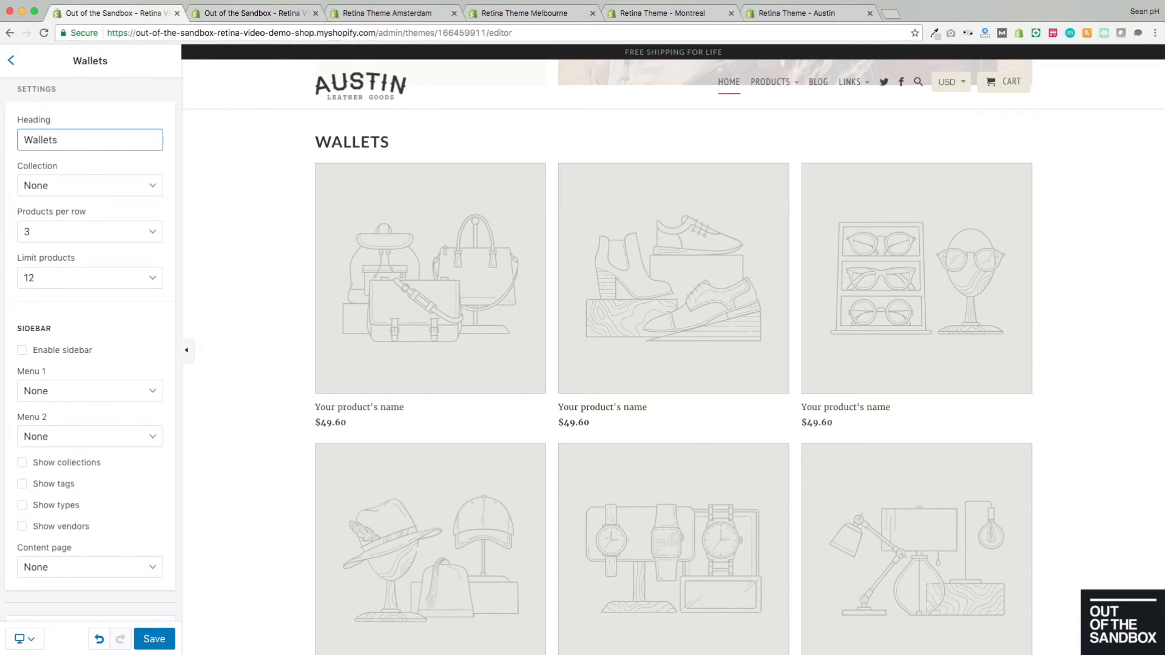
click(147, 186)
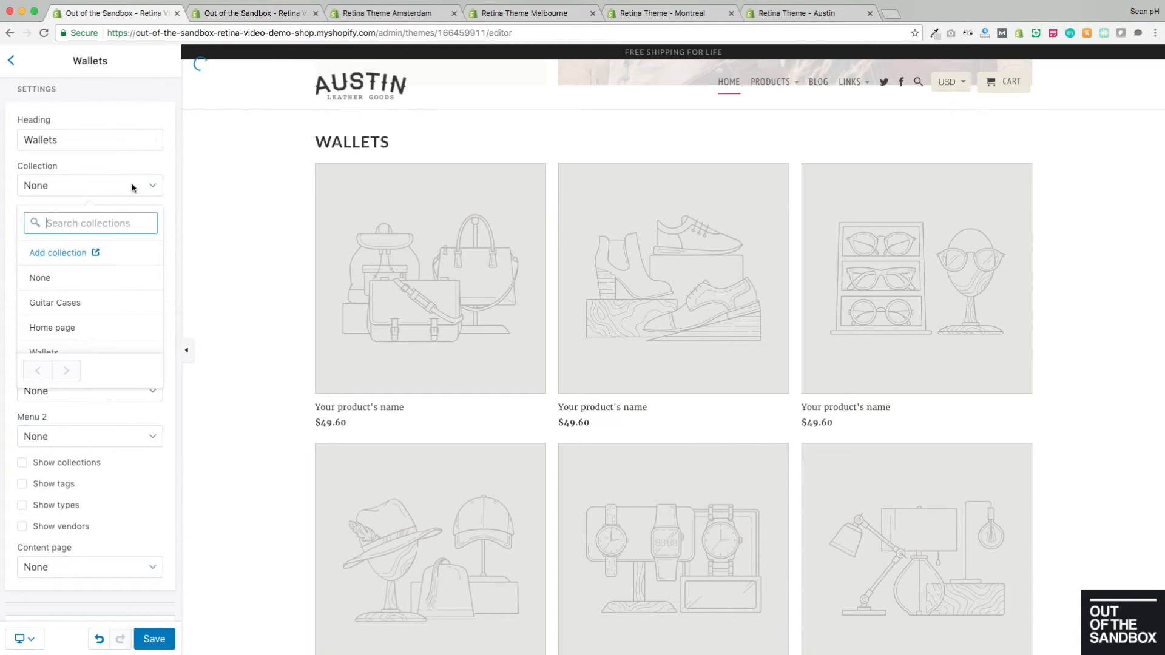
click(82, 351)
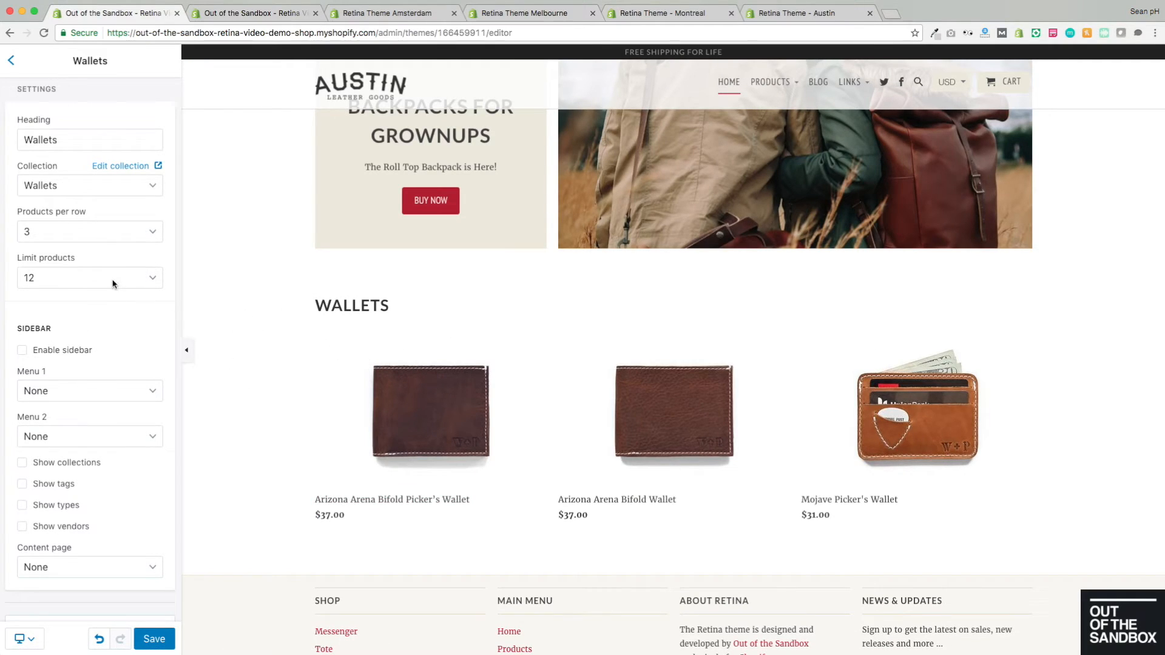
scroll(91, 303, down, 2)
click(154, 639)
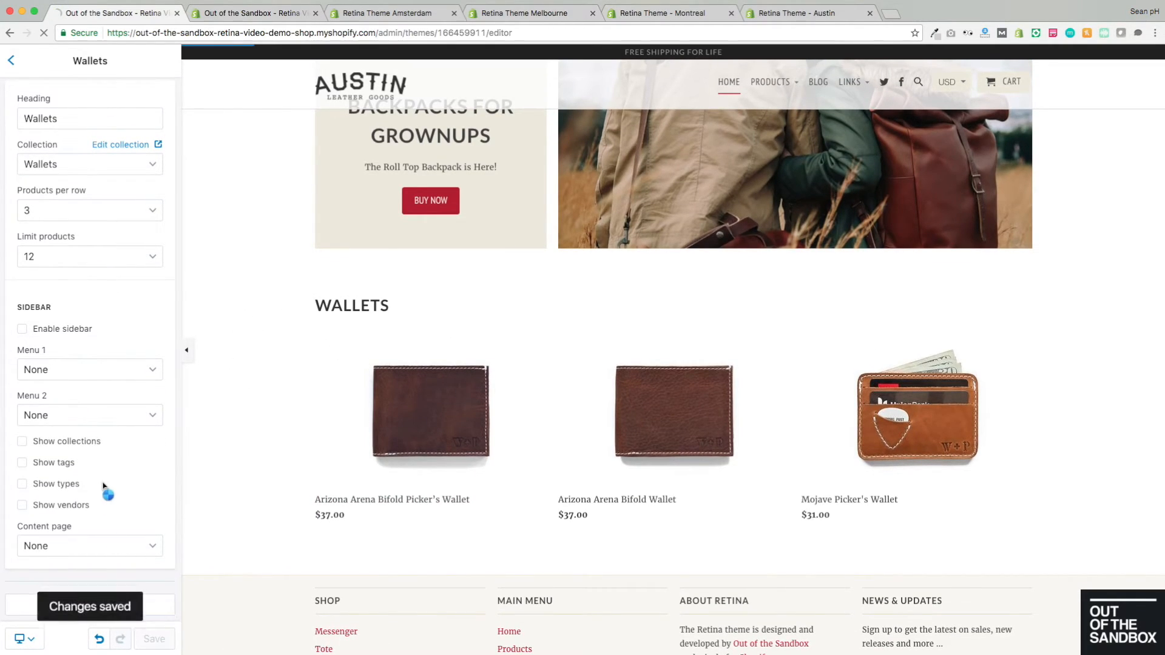
click(10, 61)
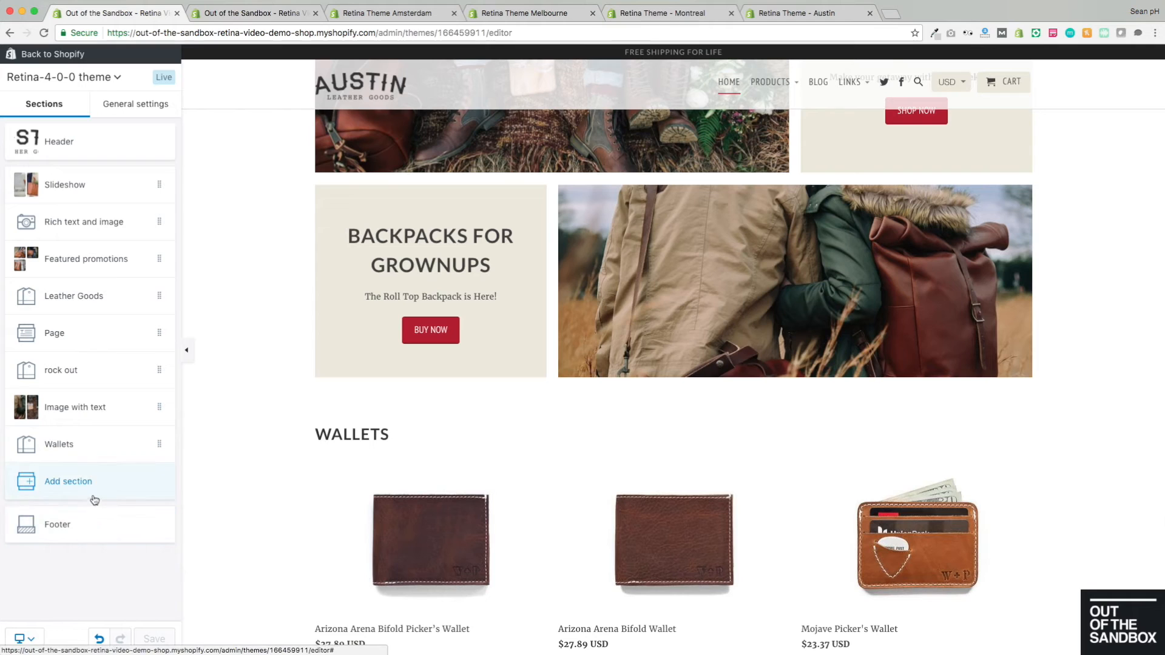
- Add a Logo list section and set its heading to "Available from these fine locations"
click(92, 486)
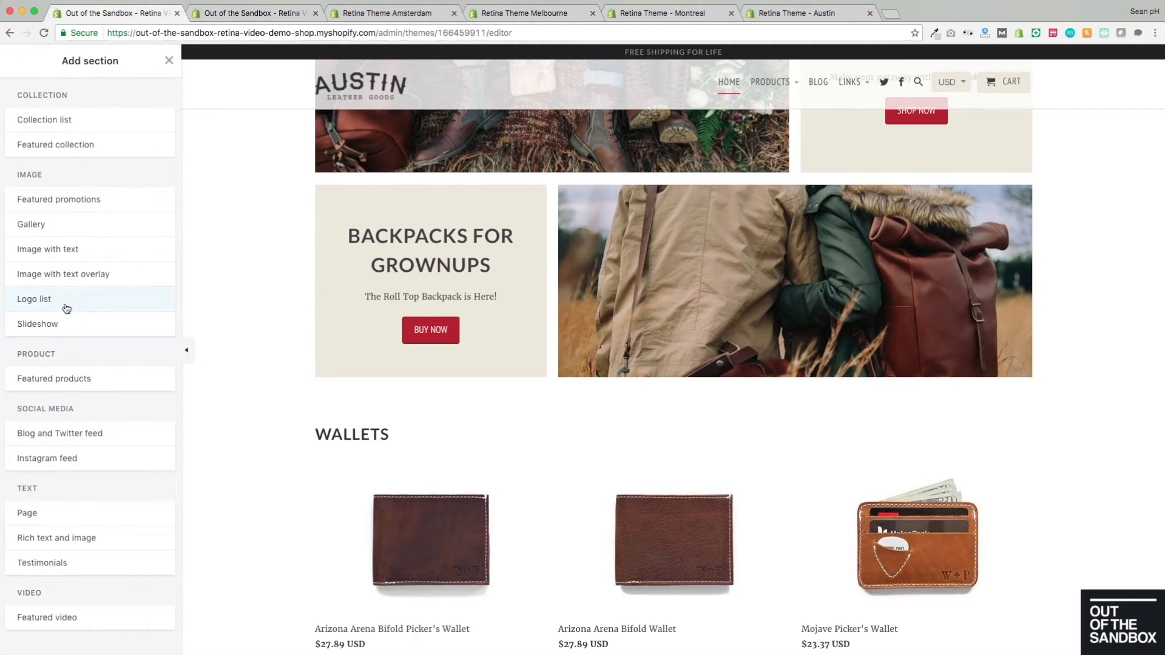
mouse_move(64, 308)
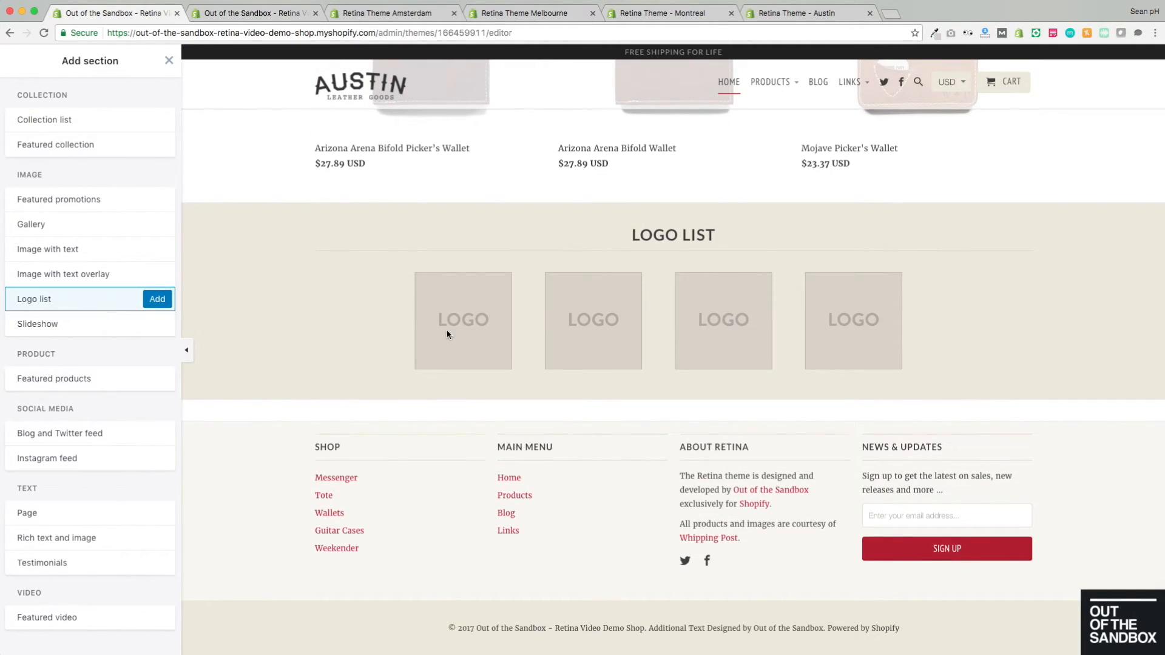
click(156, 299)
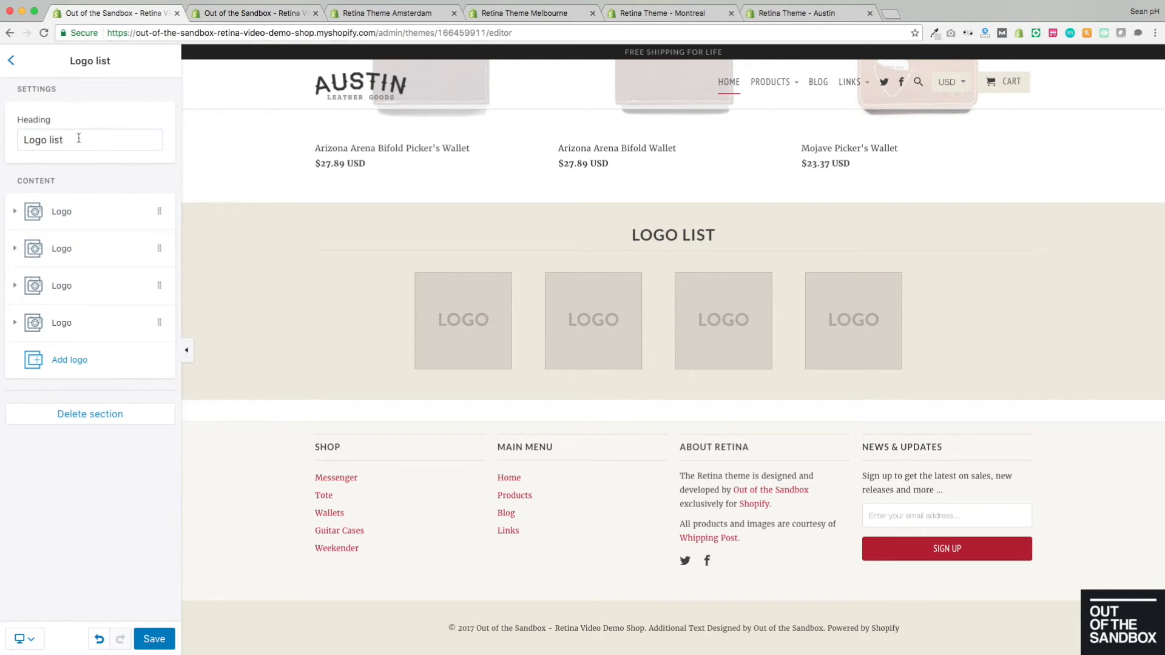
drag(82, 139, 20, 141)
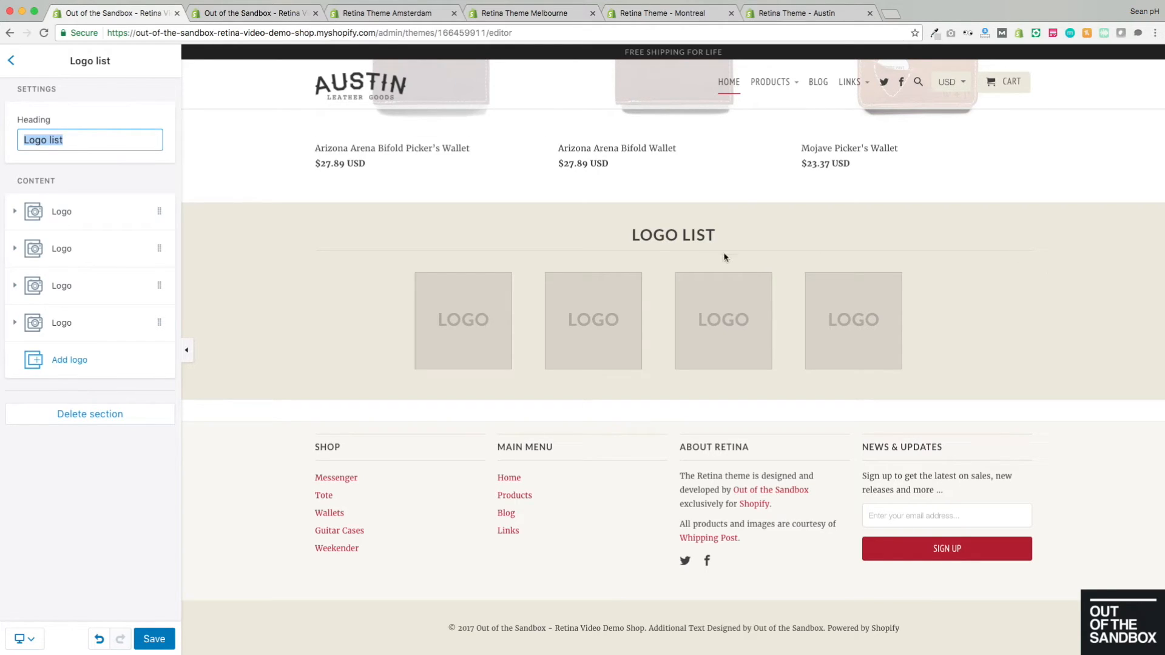
text(Availa)
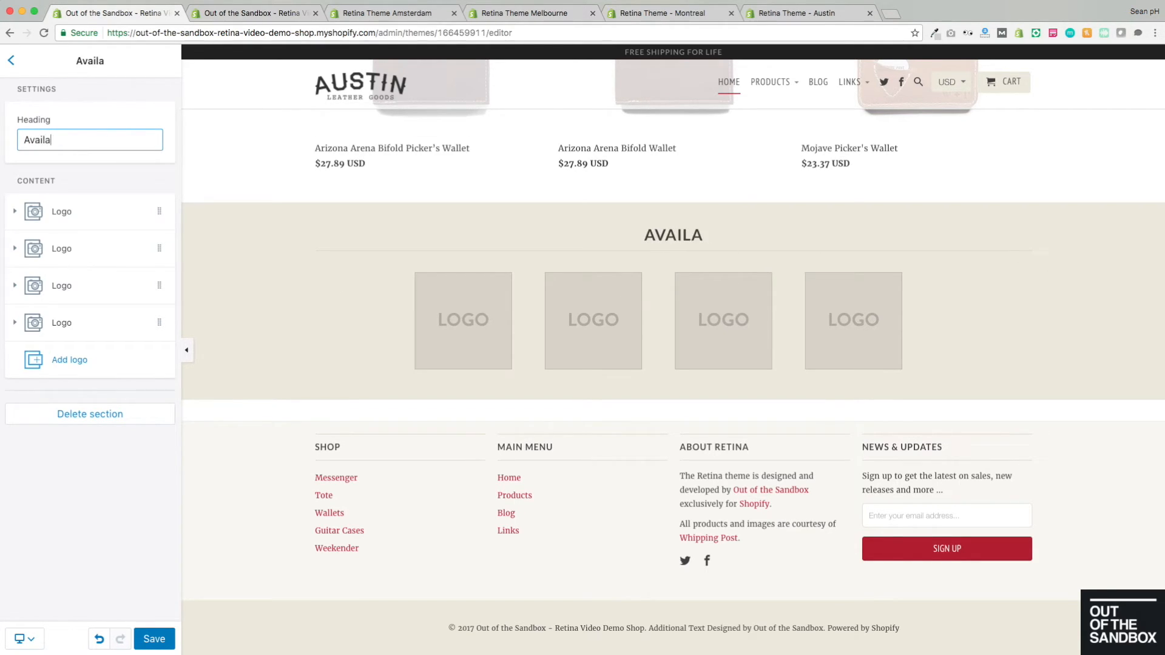
text(ble from thes)
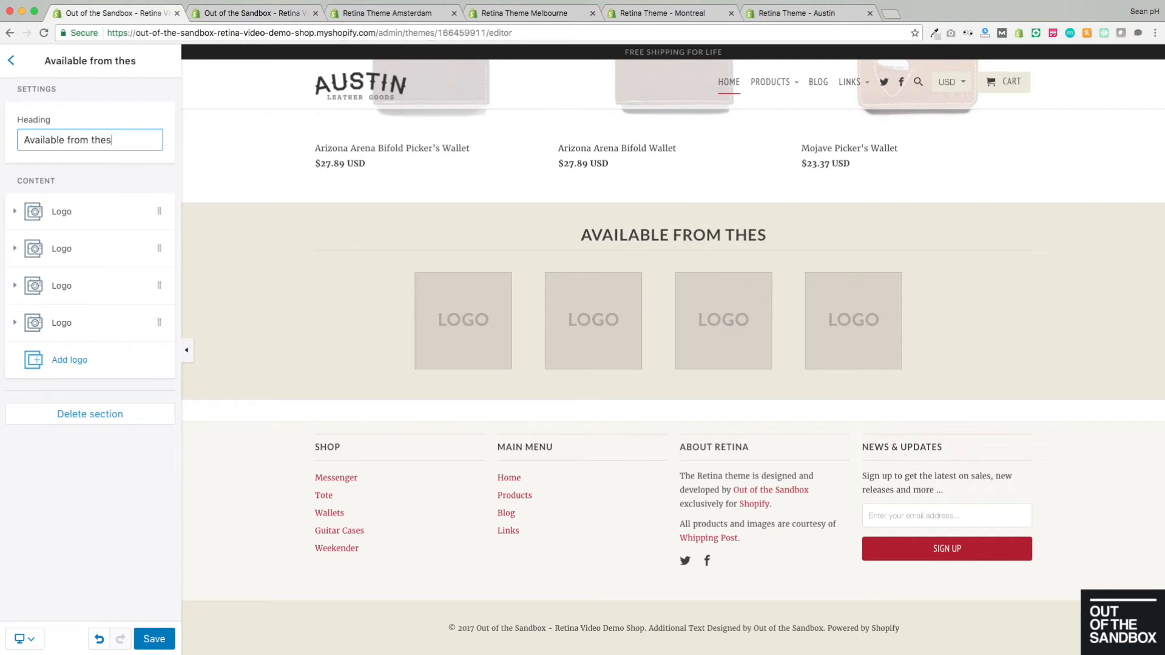
text(e fine locations)
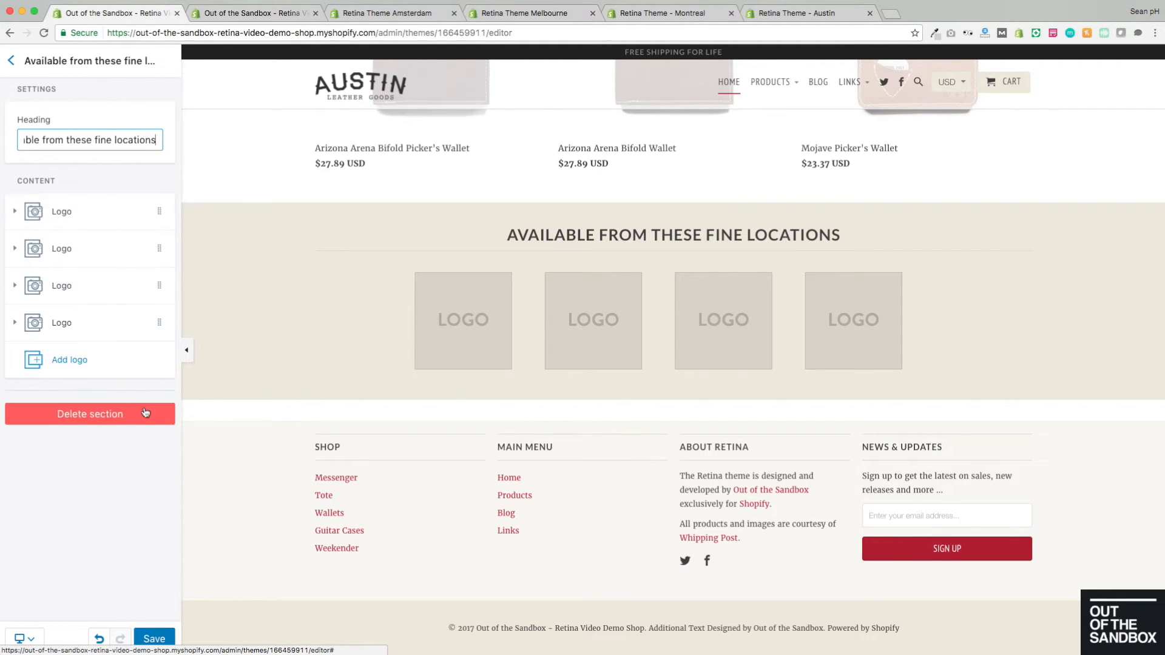
- Upload urban outfitters logo.png as the first logo's image and save the logo list section
click(44, 212)
scroll(61, 409, down, 1)
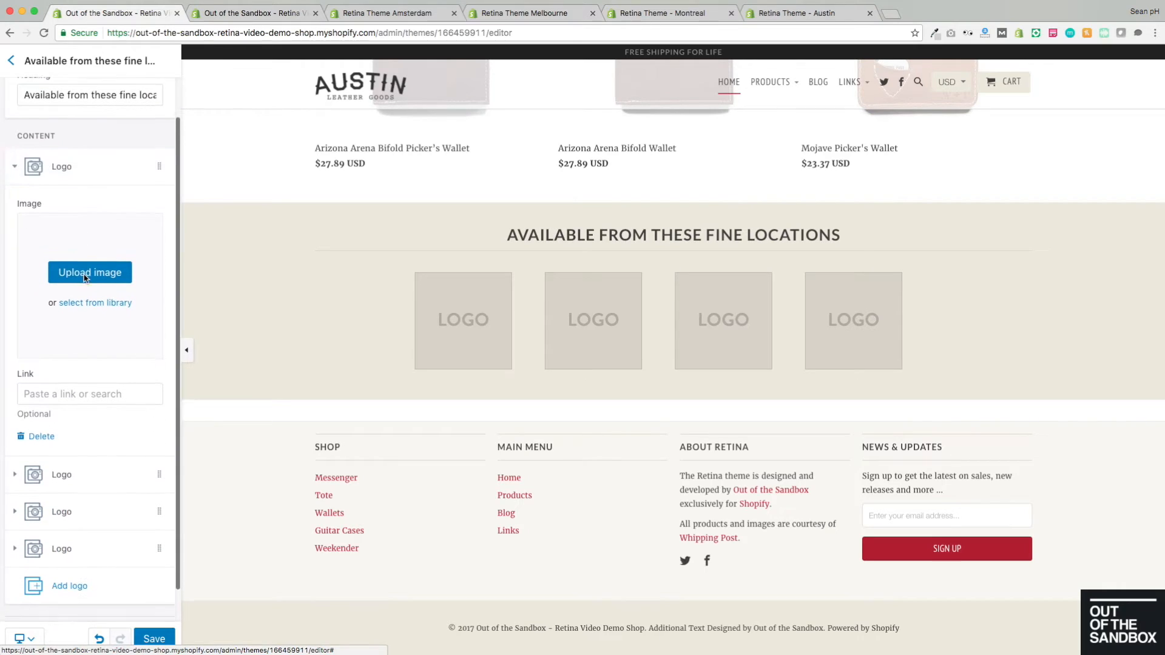
click(85, 387)
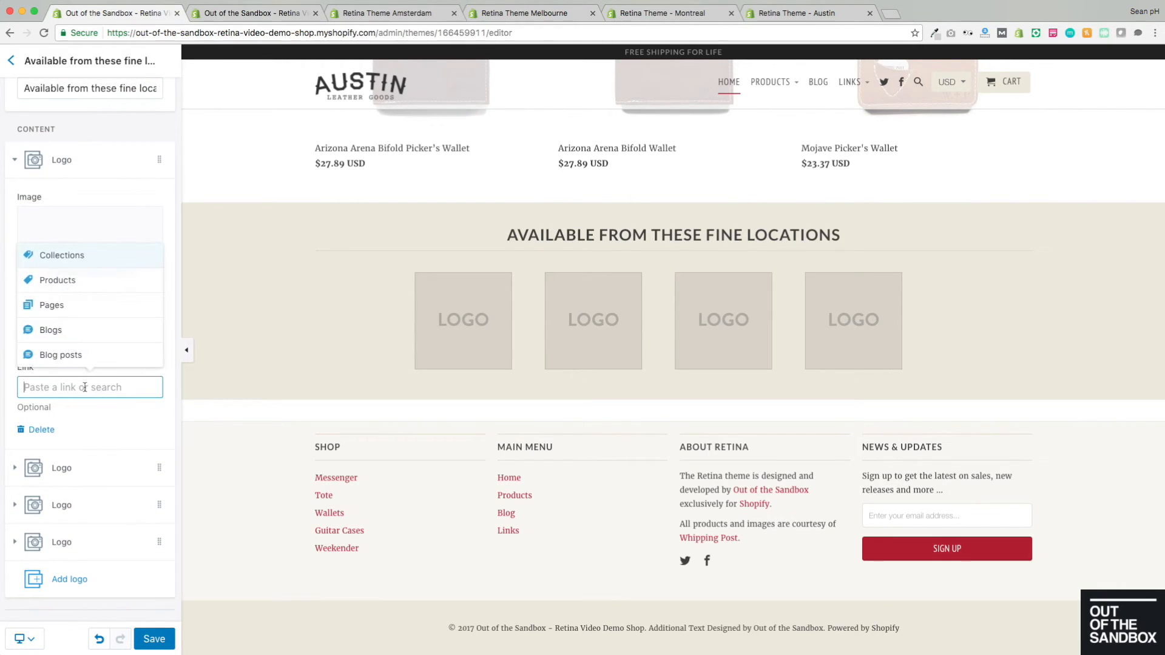
click(160, 415)
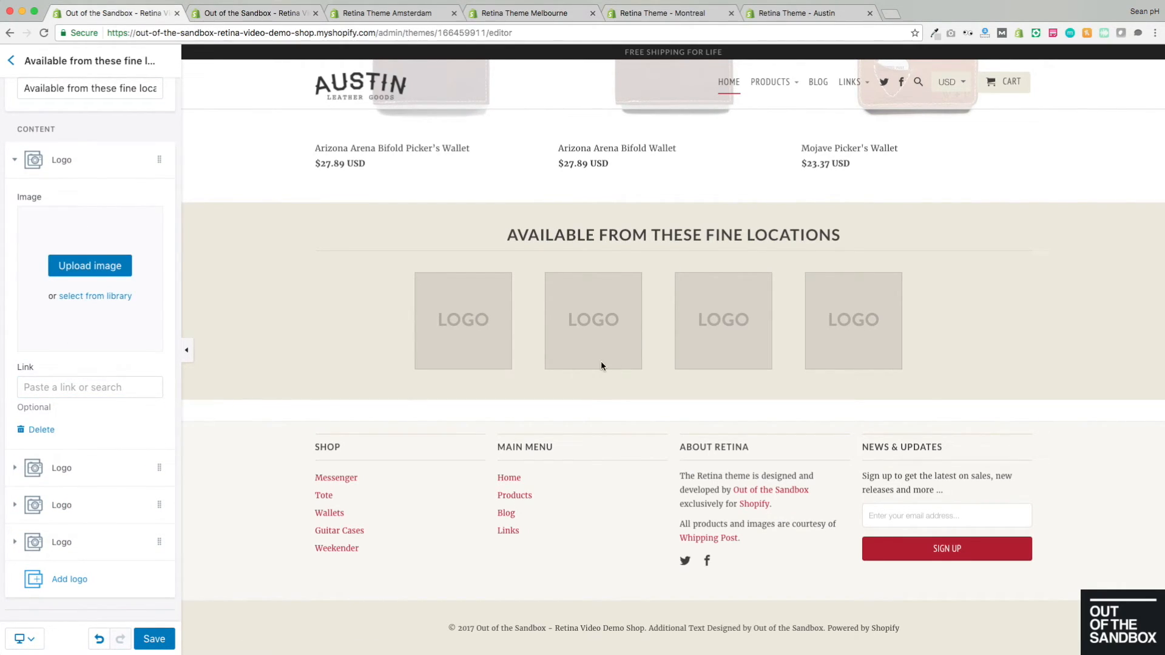
click(82, 270)
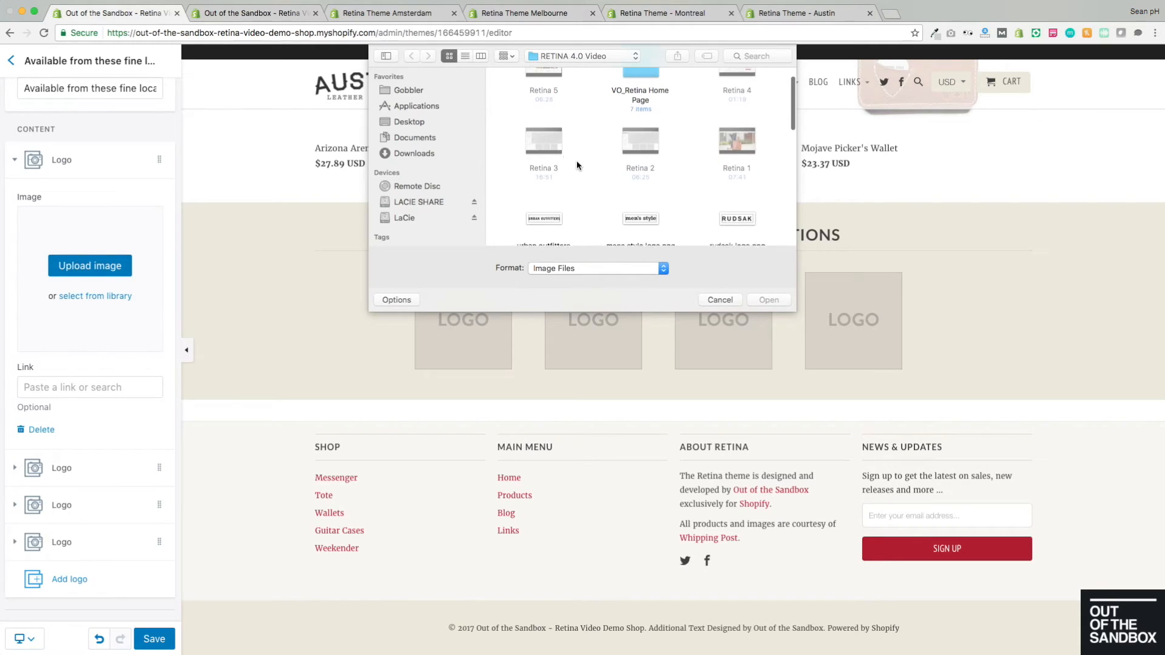
click(543, 200)
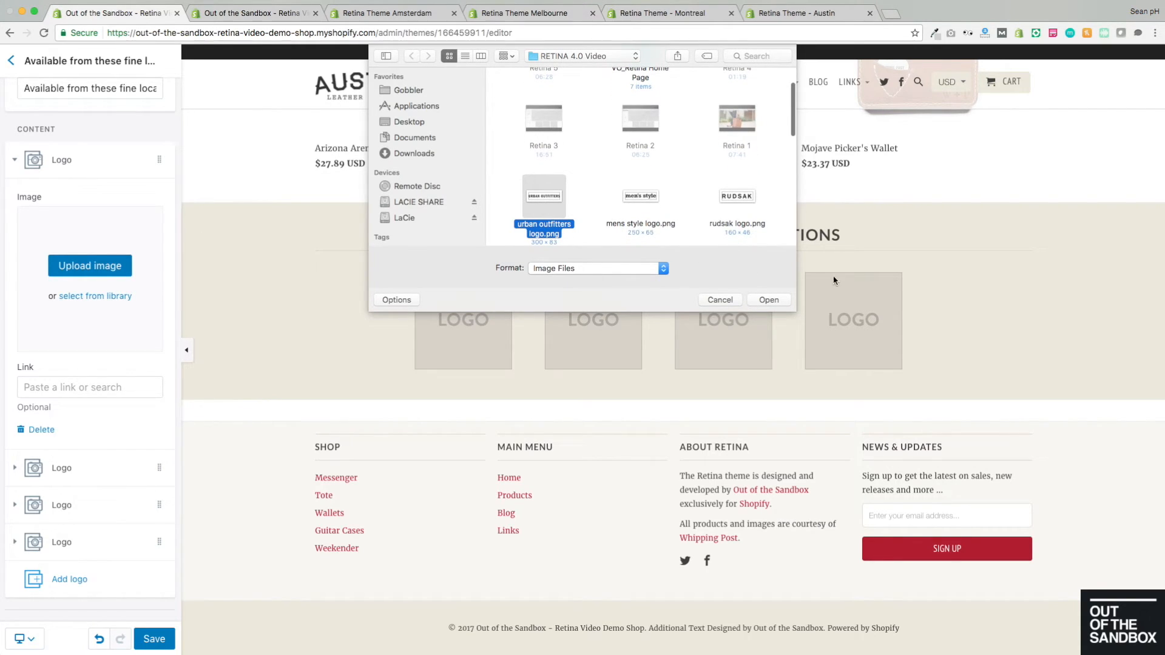
click(768, 299)
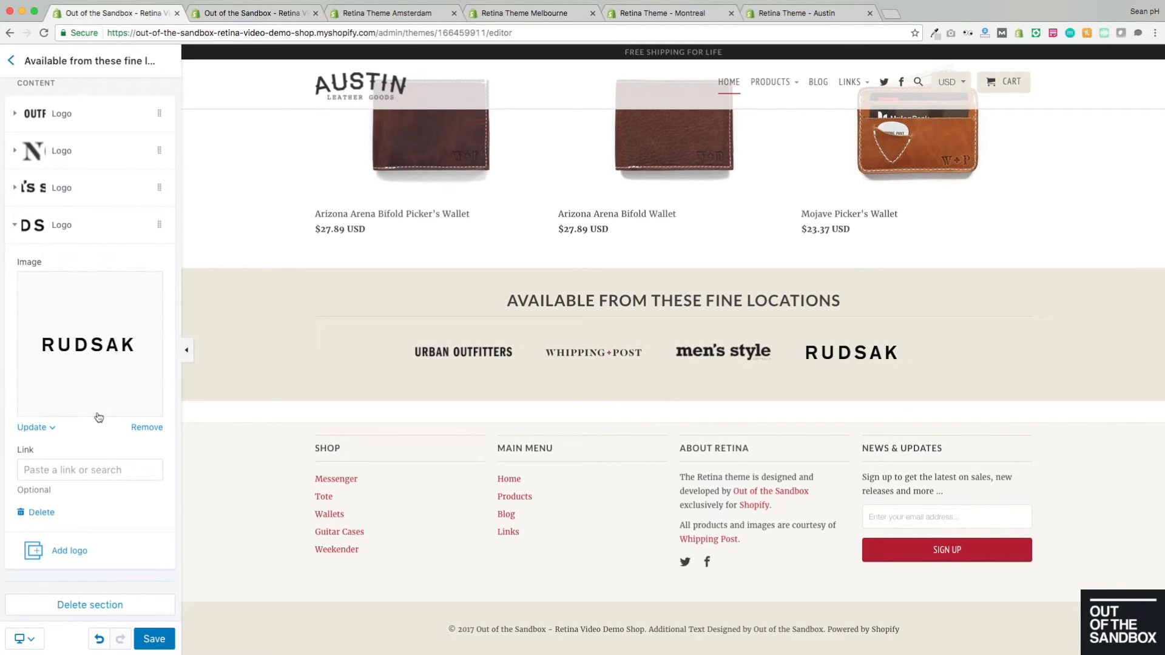
click(159, 638)
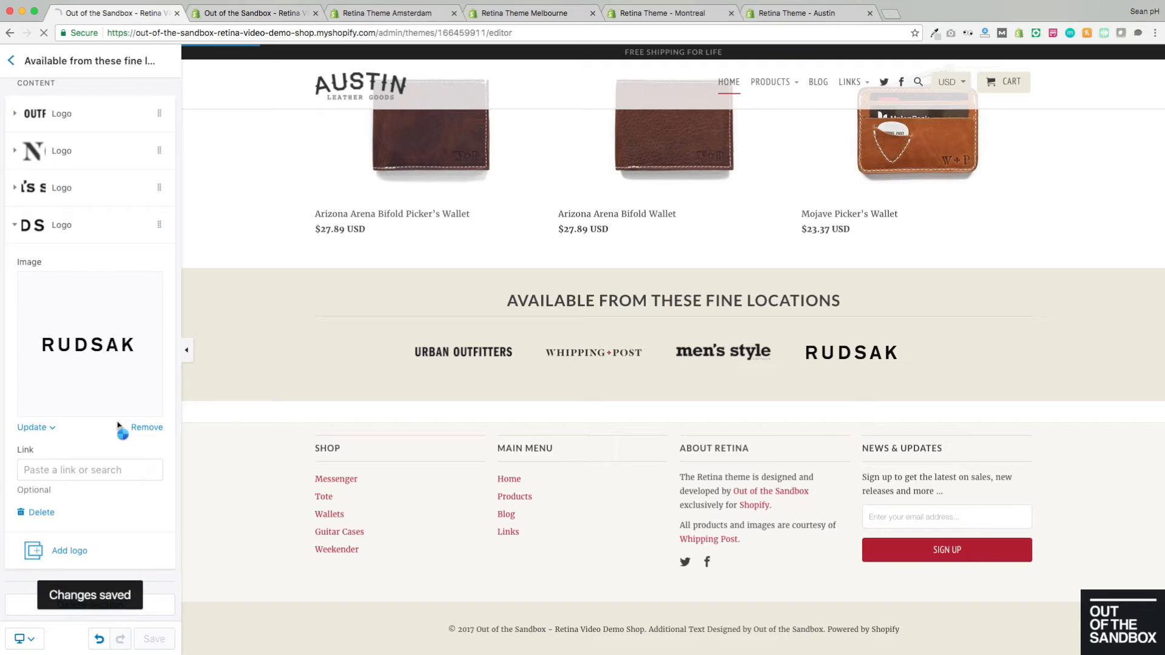
click(13, 63)
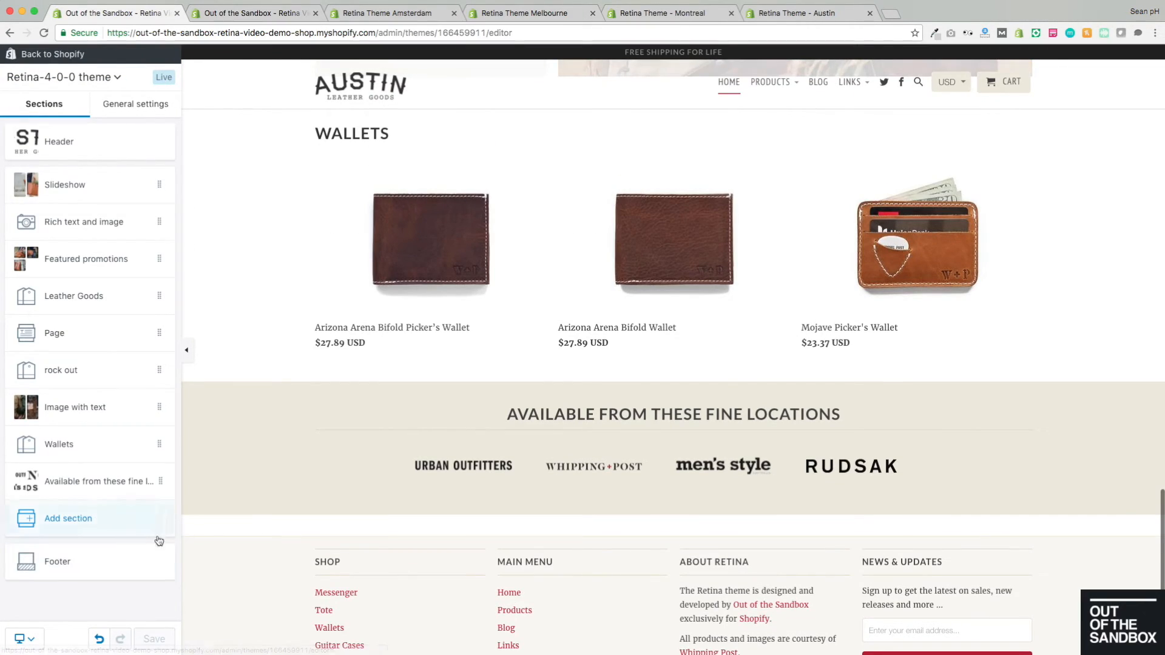
- Add a Blog and Twitter feed section below the logo list
click(70, 520)
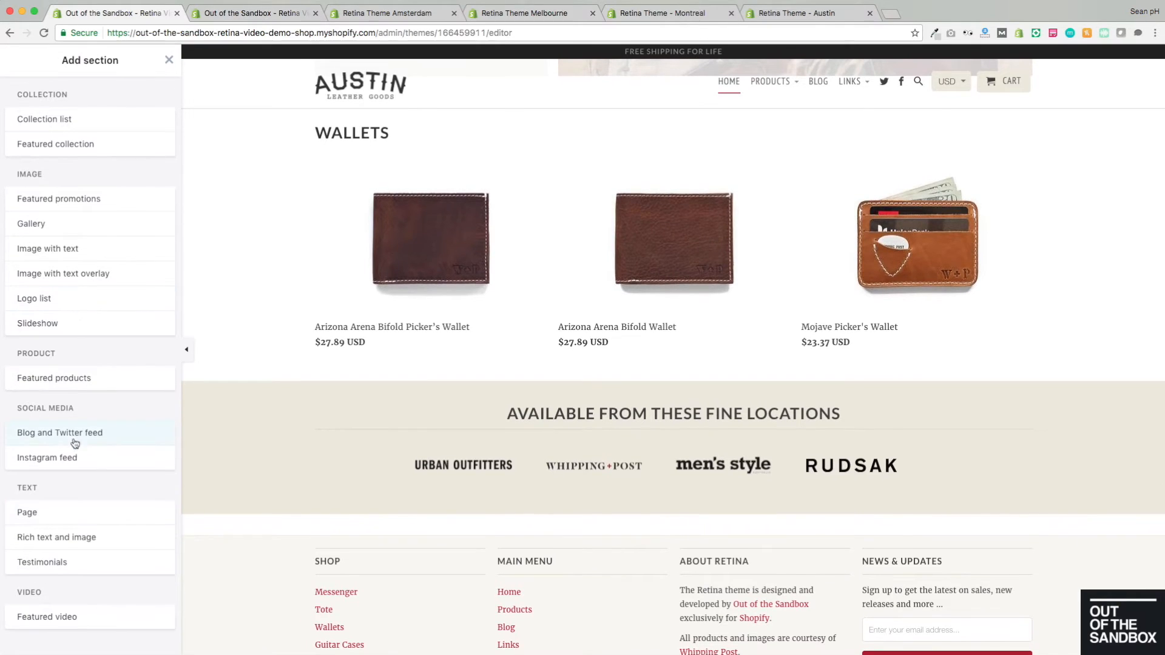
mouse_move(69, 440)
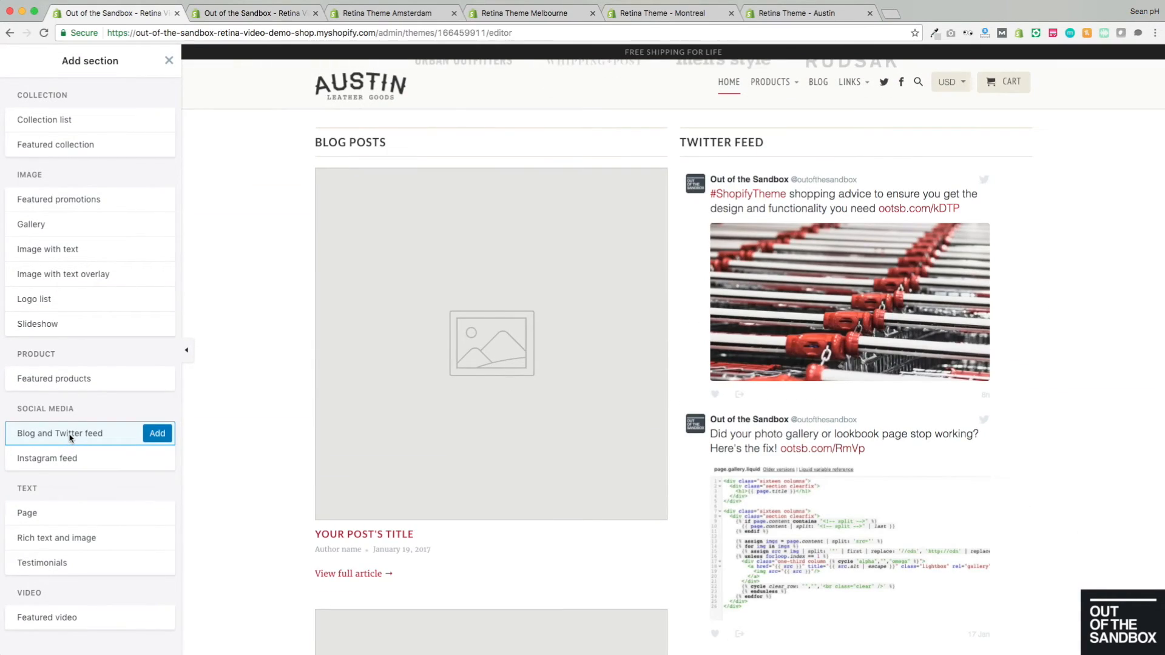
click(157, 433)
- Set the blog posts block's heading to "News" and its blog to News, keeping 2 posts
click(20, 118)
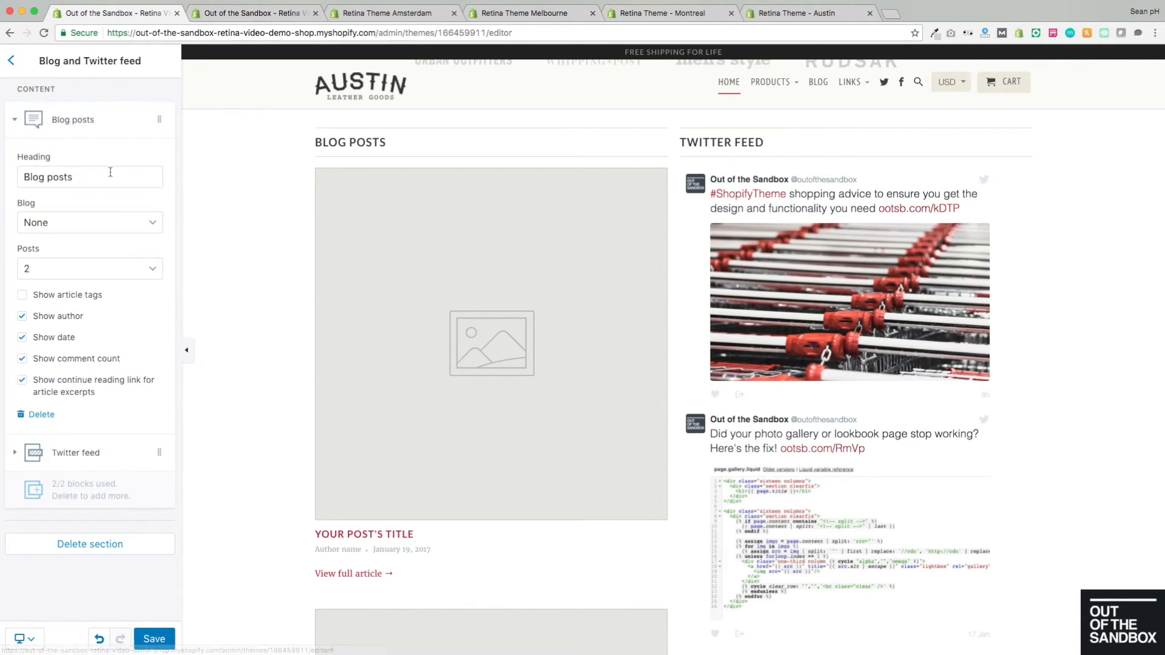
drag(106, 176, 22, 176)
text(News)
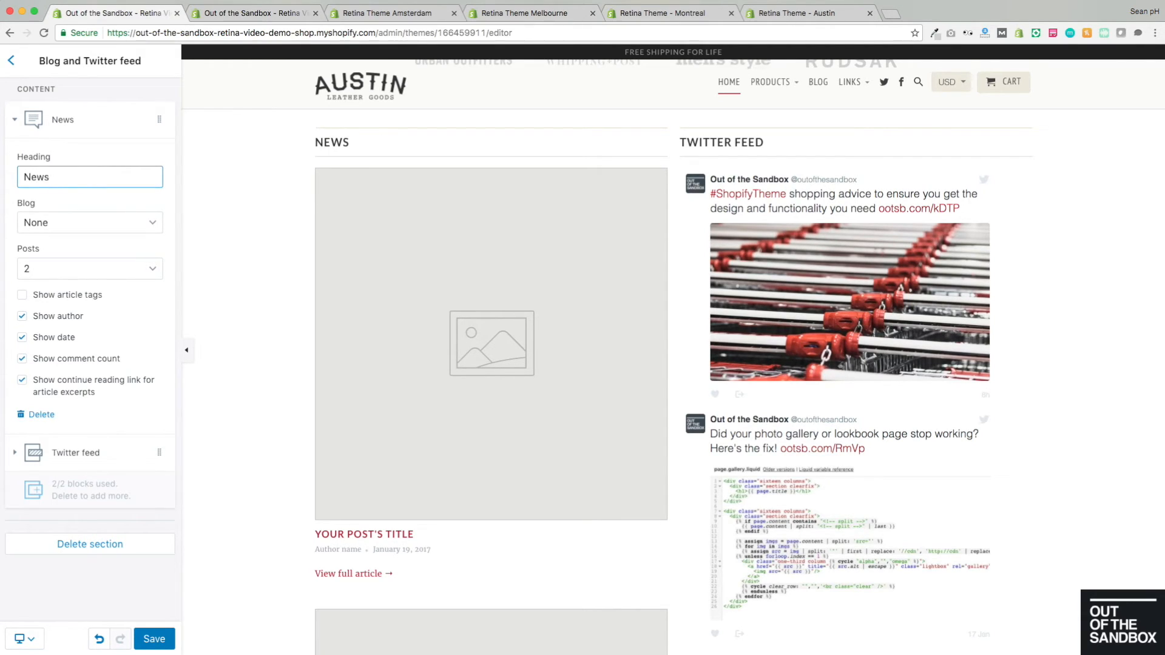
click(104, 228)
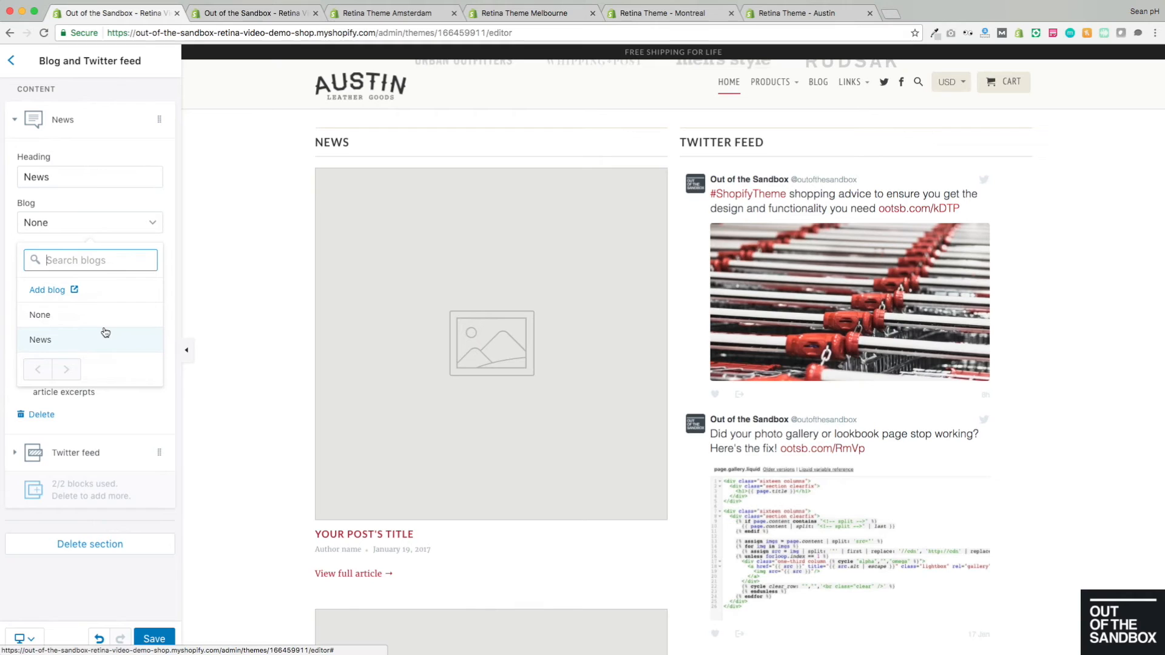
click(91, 338)
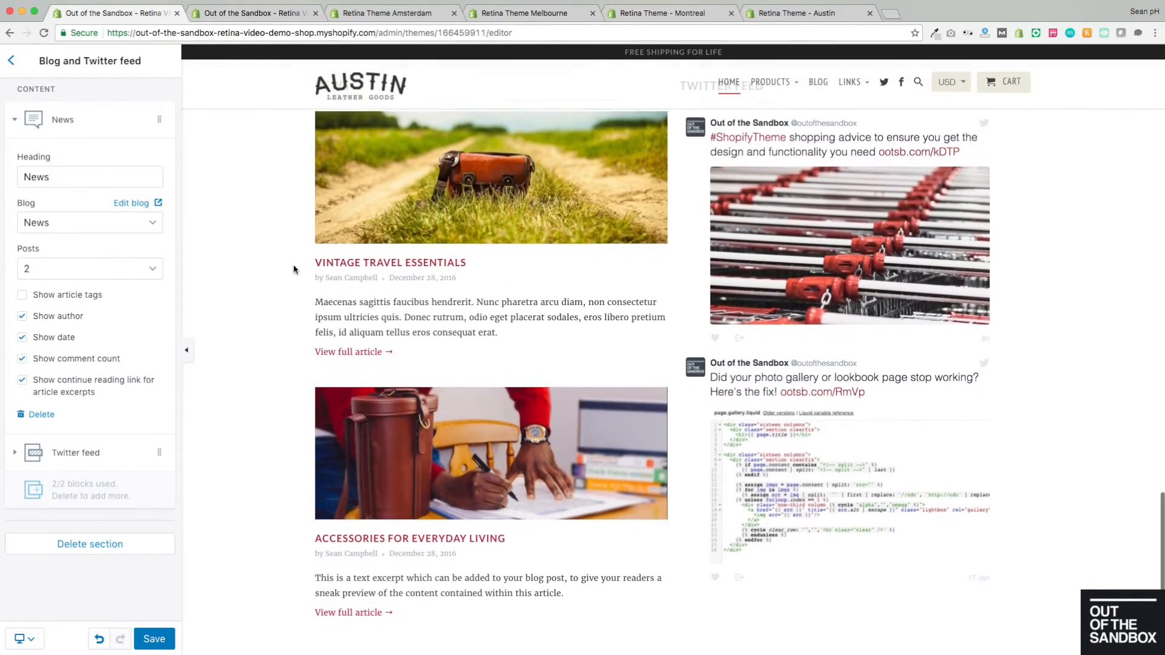
click(71, 267)
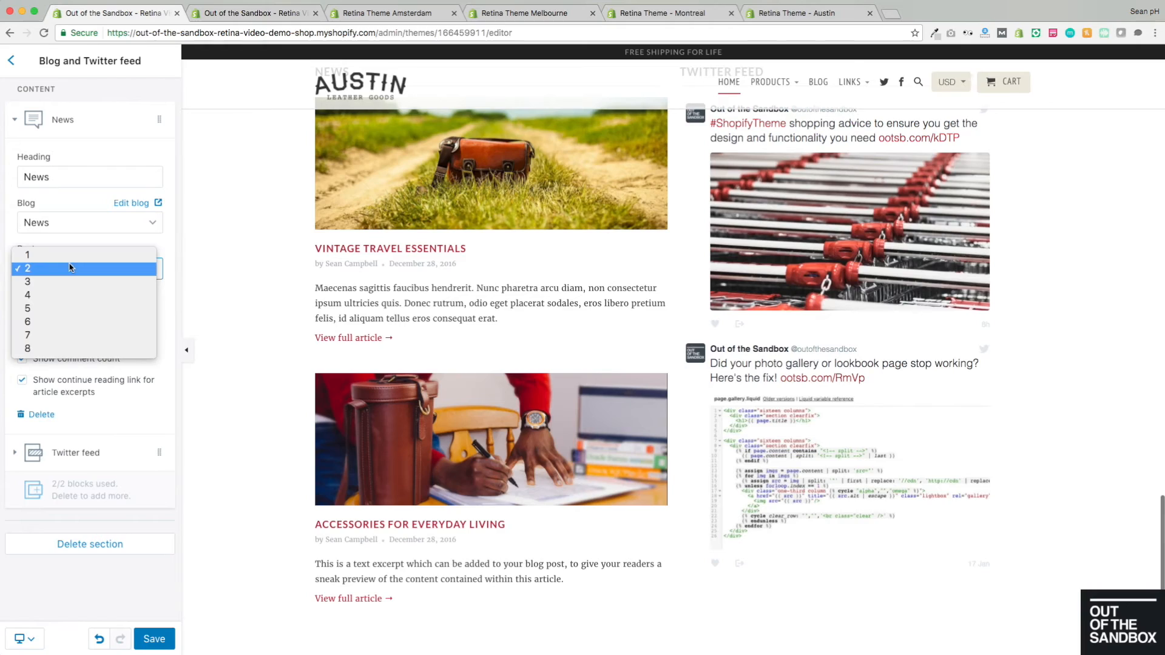
click(159, 253)
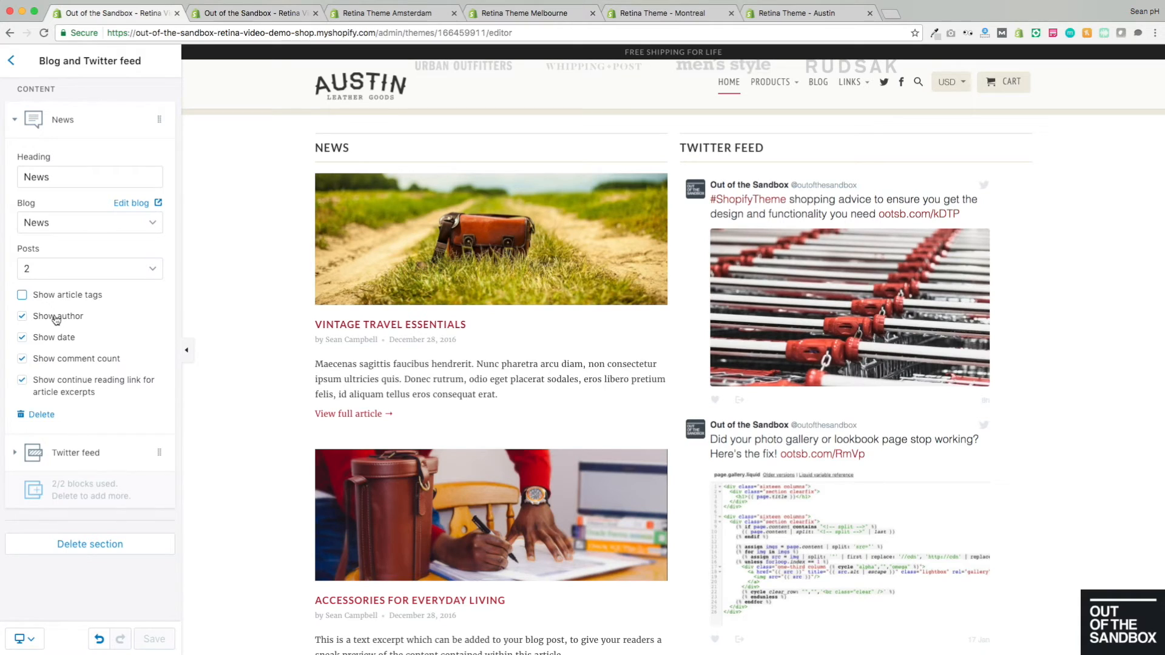
- Hide the author, date and comment count in the News block
click(57, 317)
click(60, 338)
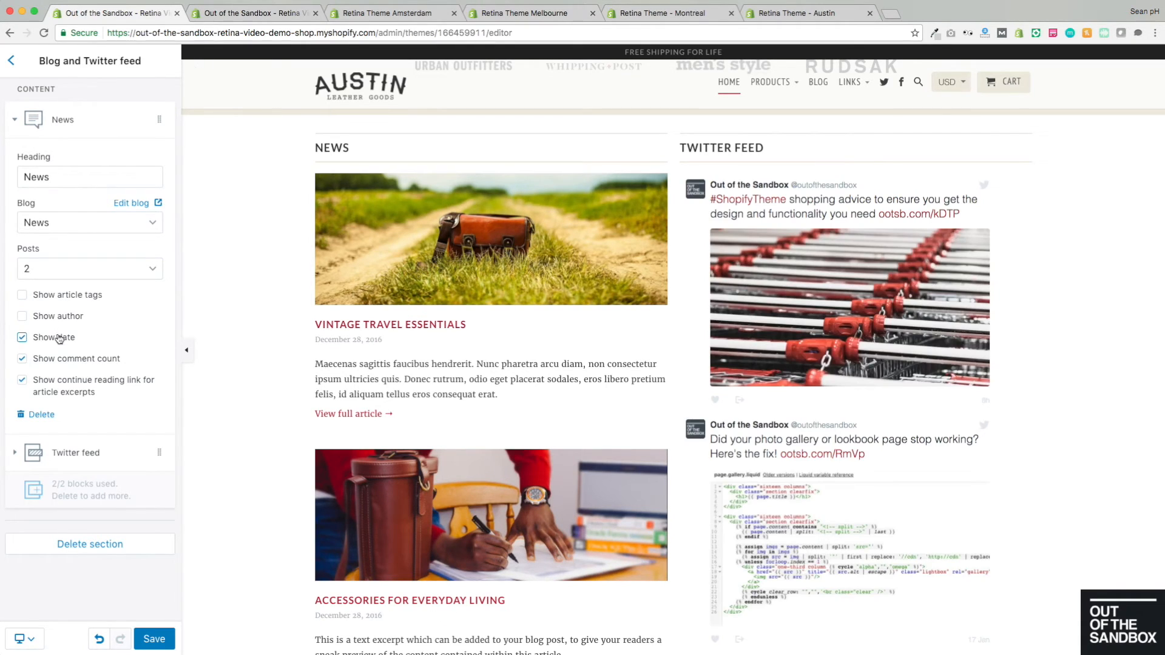
click(88, 358)
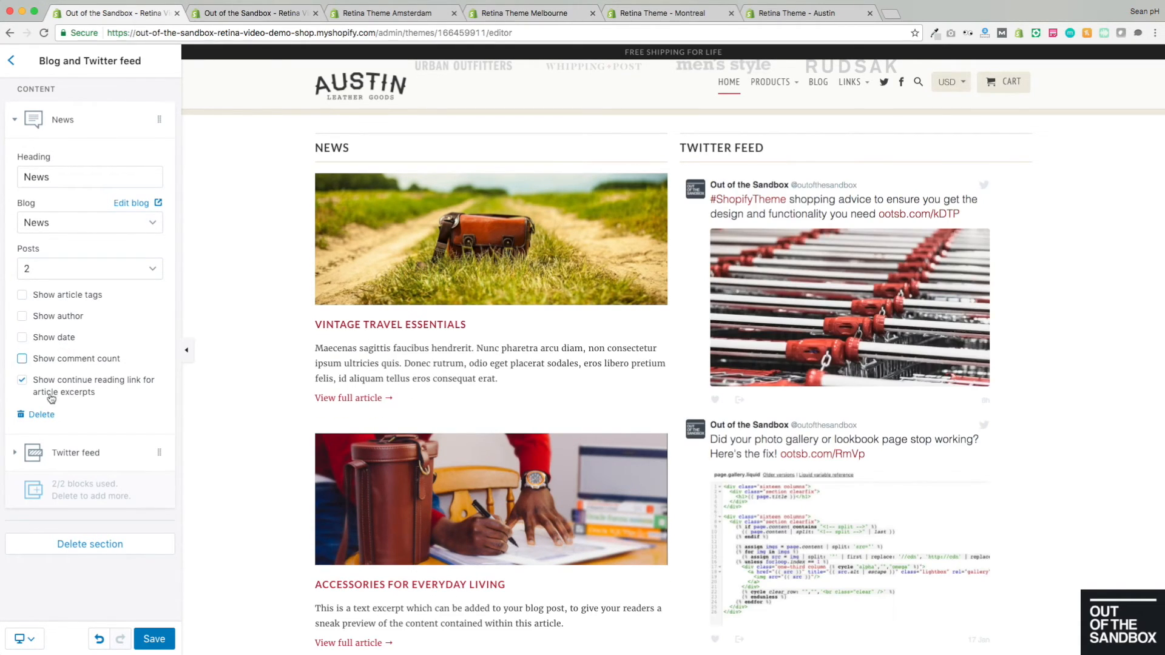
- Hide the continue reading link for article excerpts in the News block and open the Twitter feed block's username for editing
click(68, 392)
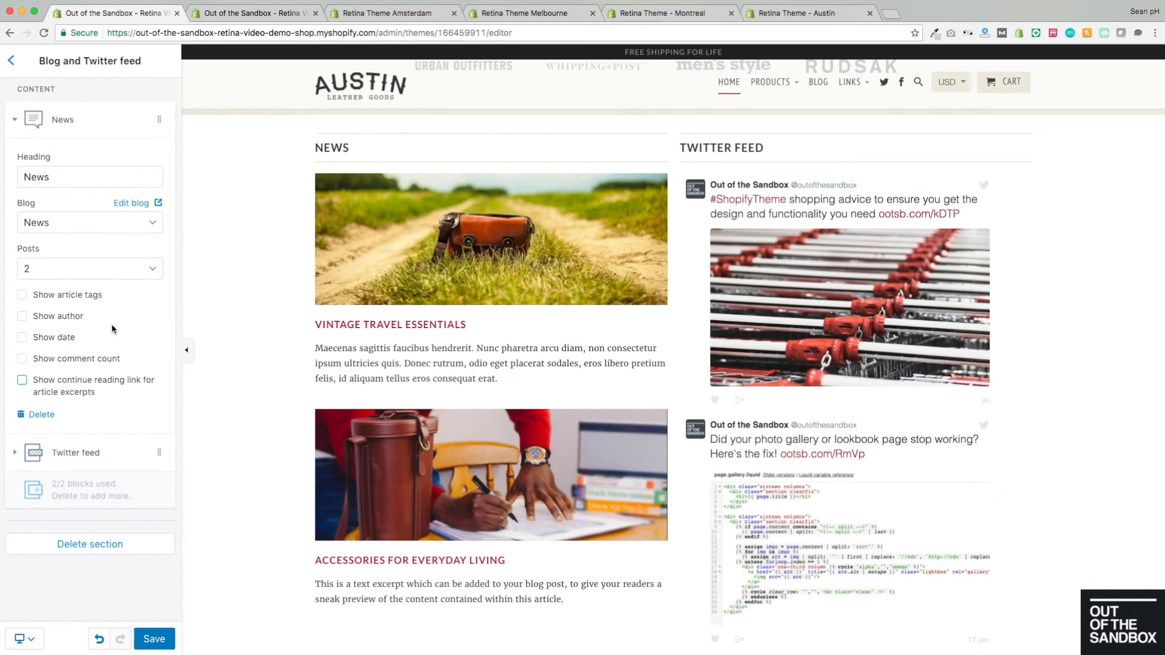
click(91, 453)
click(70, 218)
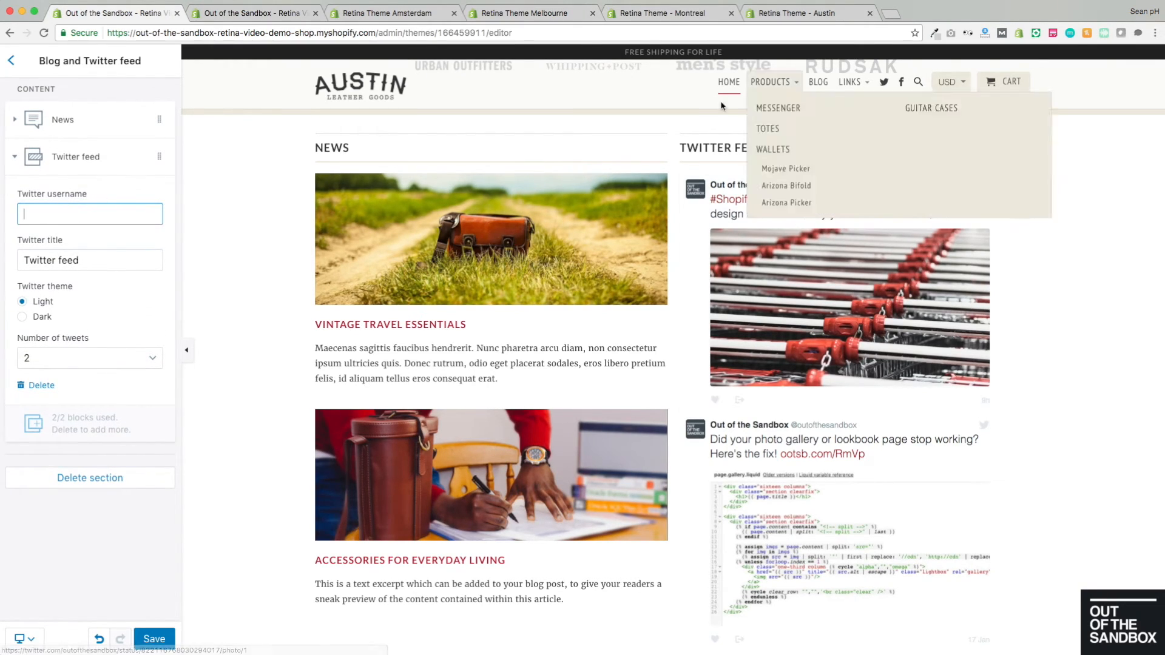
- Try the Dark theme for the Twitter feed, switch back to Light and check the tweet count options, keeping 2
drag(115, 262, 30, 256)
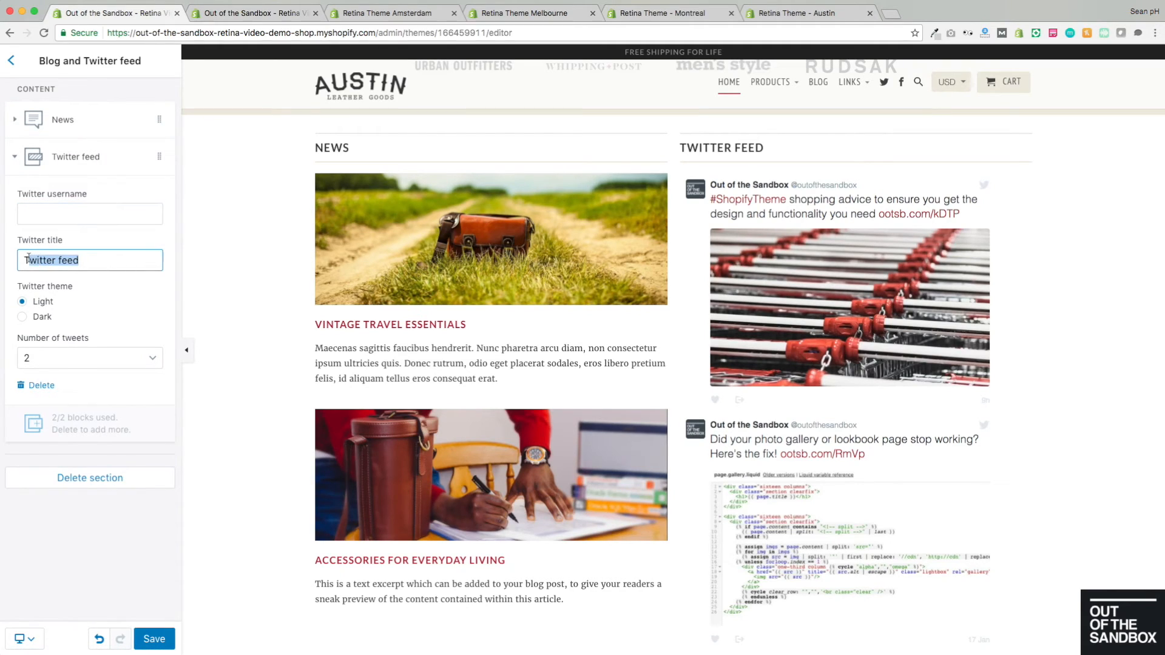
click(77, 296)
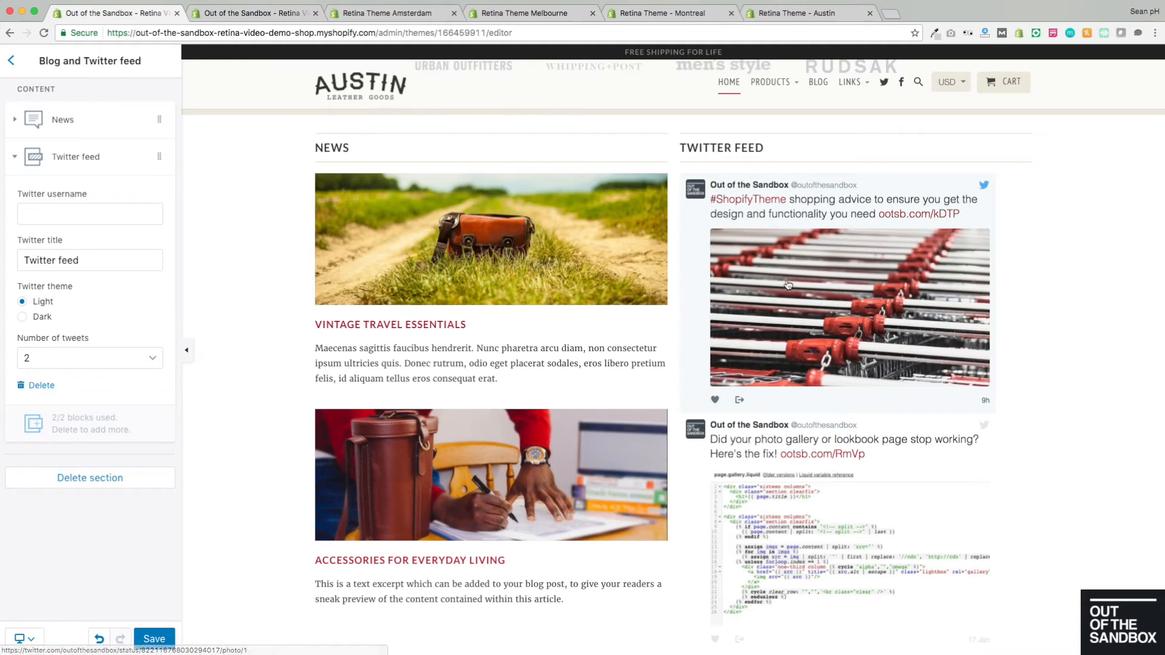
click(38, 318)
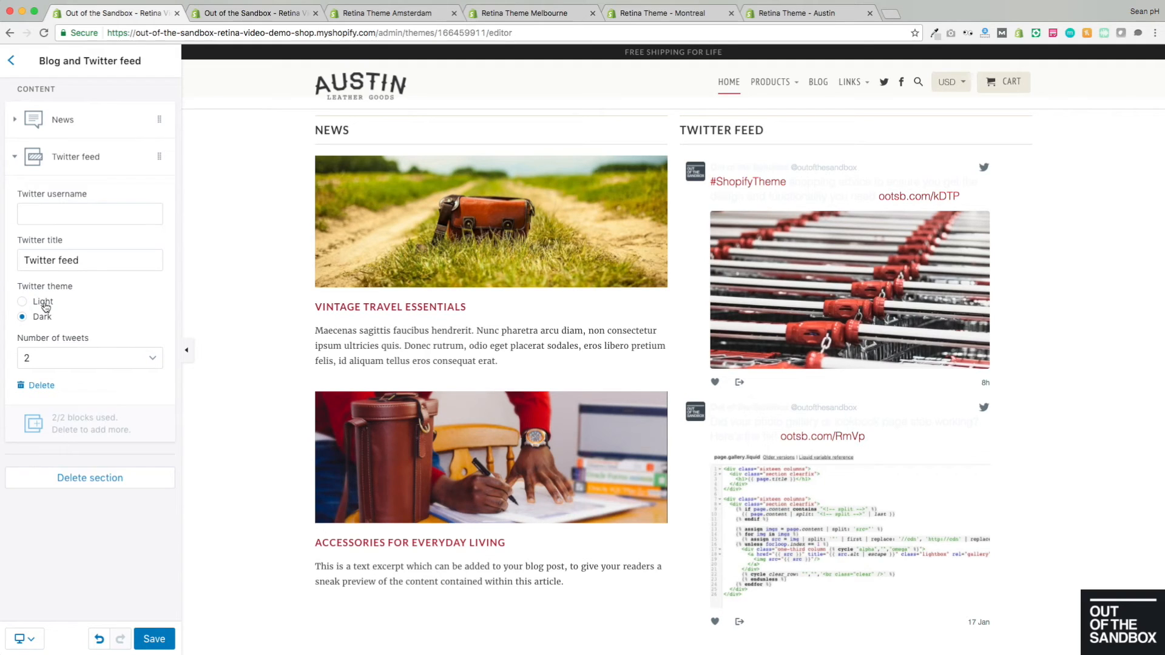
click(44, 305)
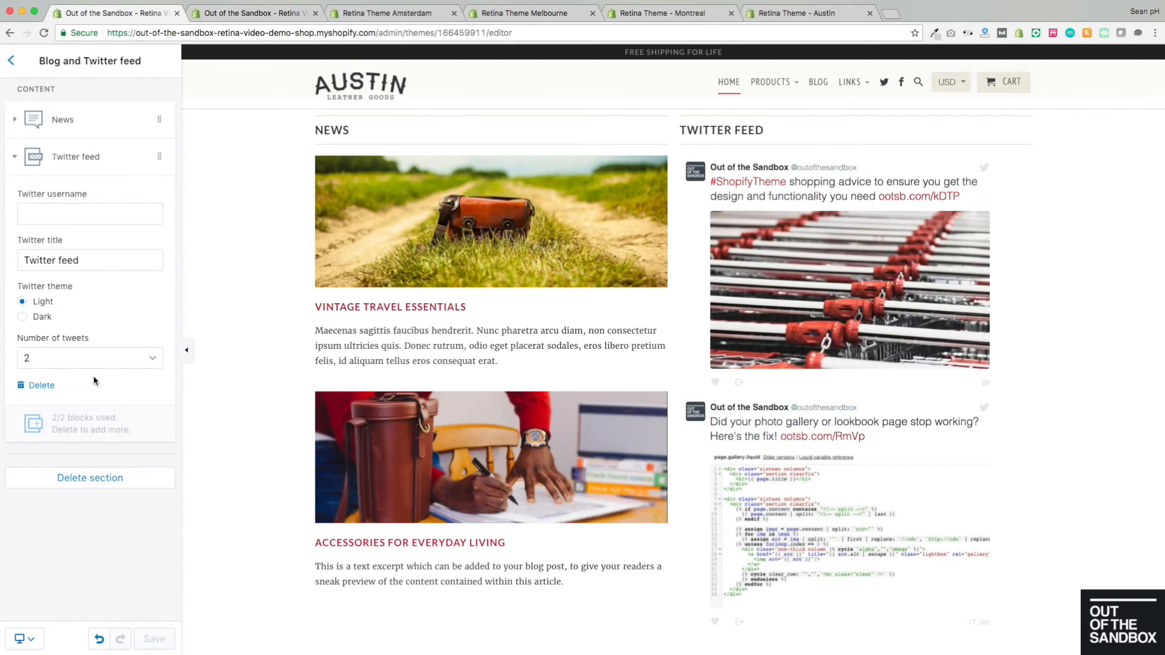
click(93, 365)
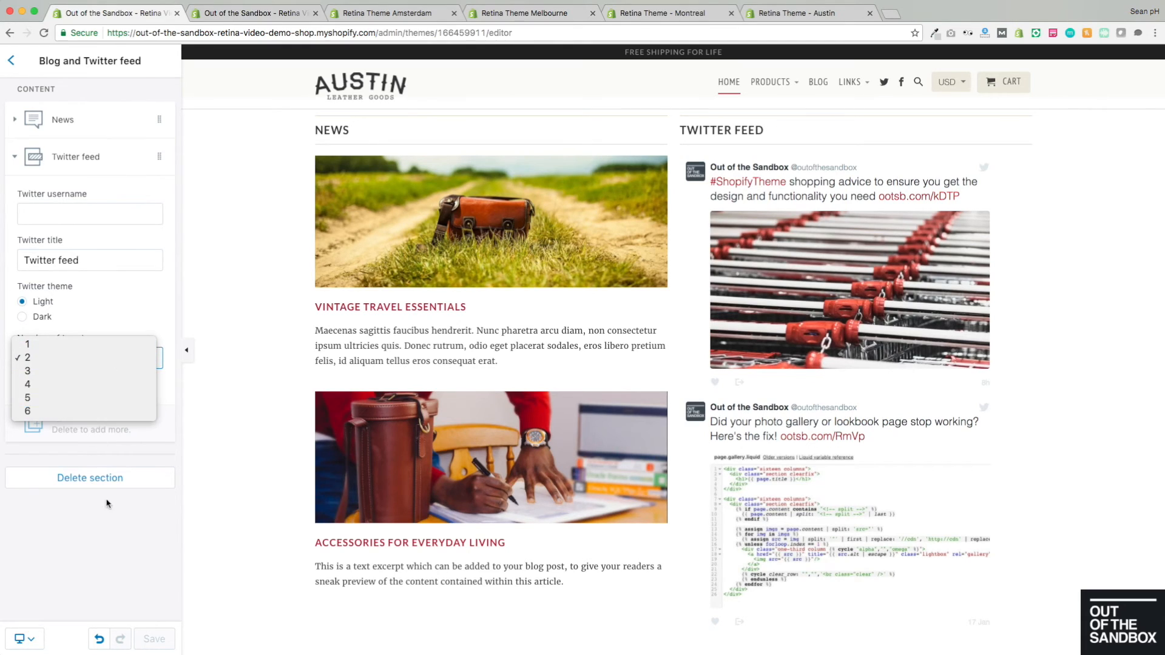
click(152, 300)
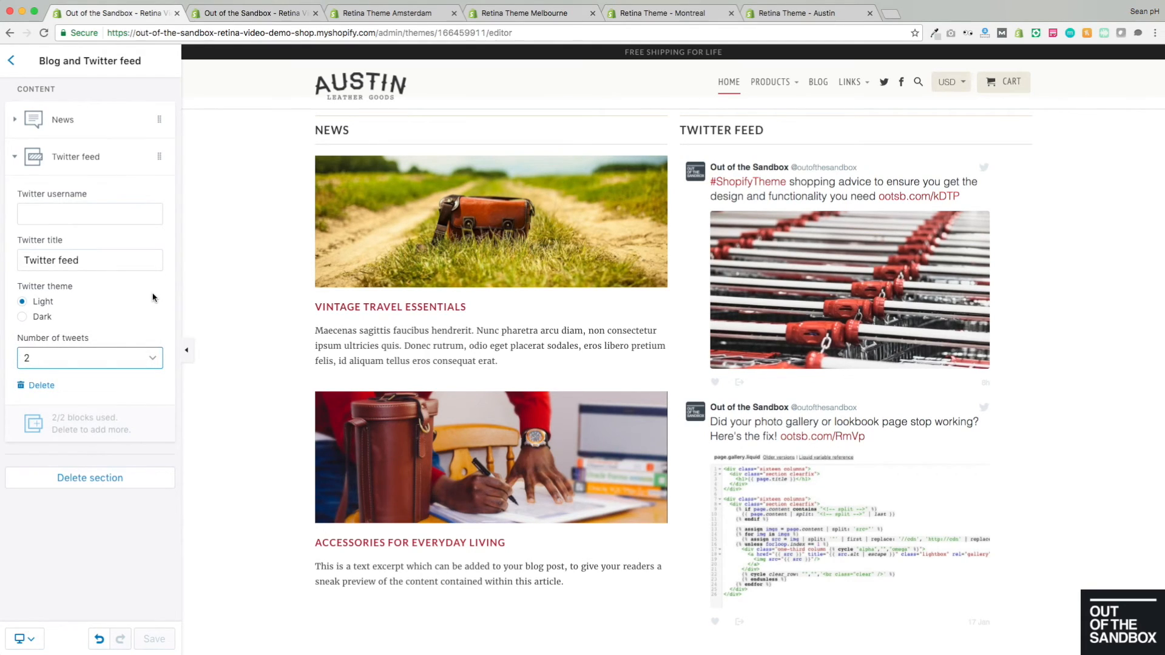
- Delete the Twitter feed block, review the remaining News block's settings and save the section
click(41, 386)
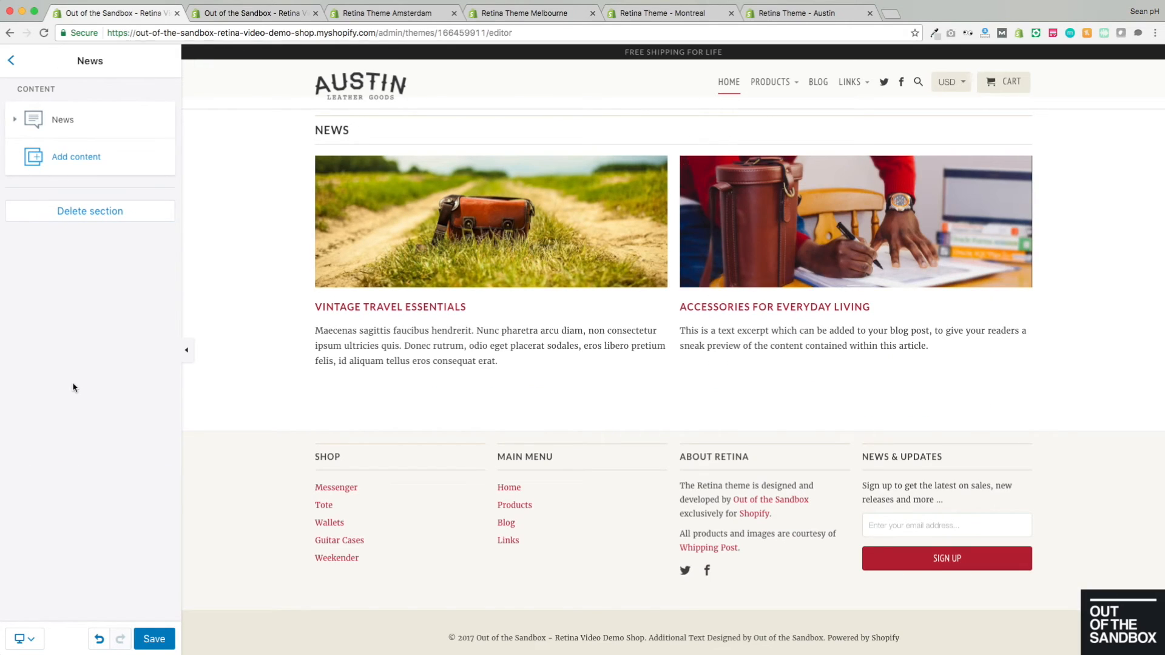
scroll(308, 377, up, 2)
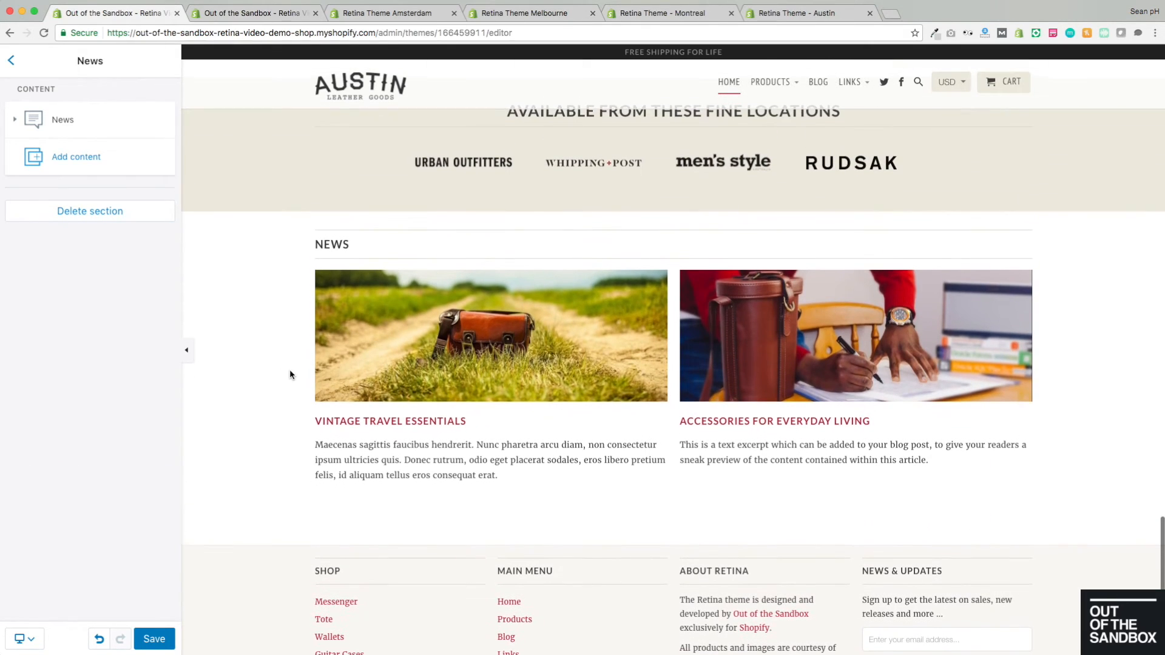
click(127, 125)
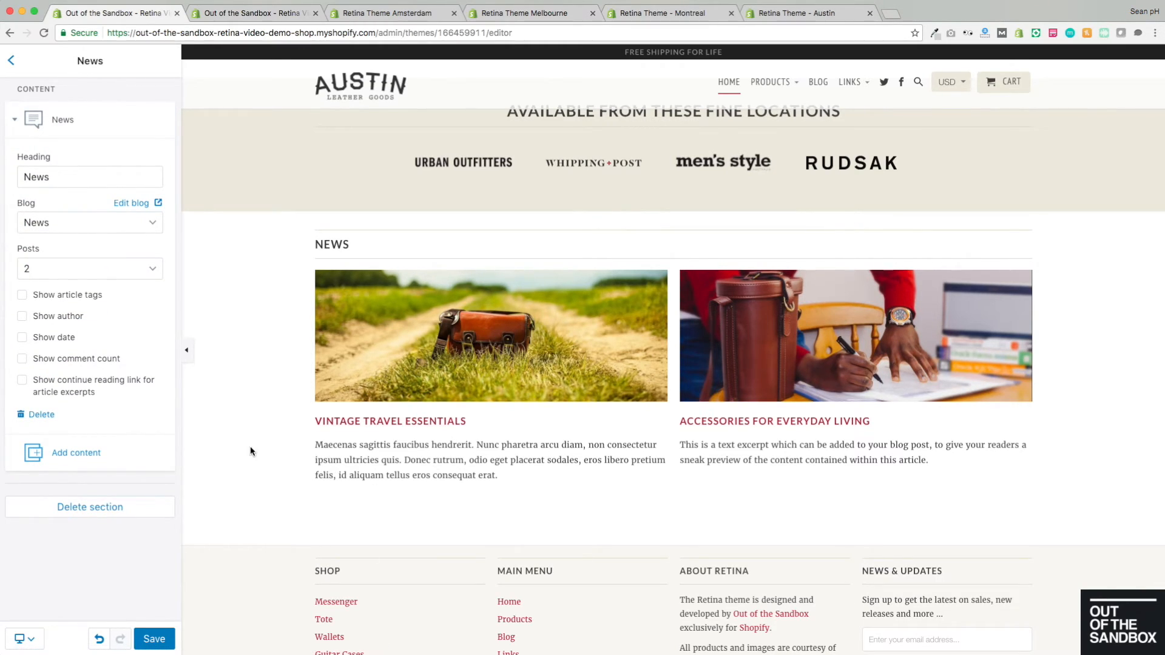
click(154, 639)
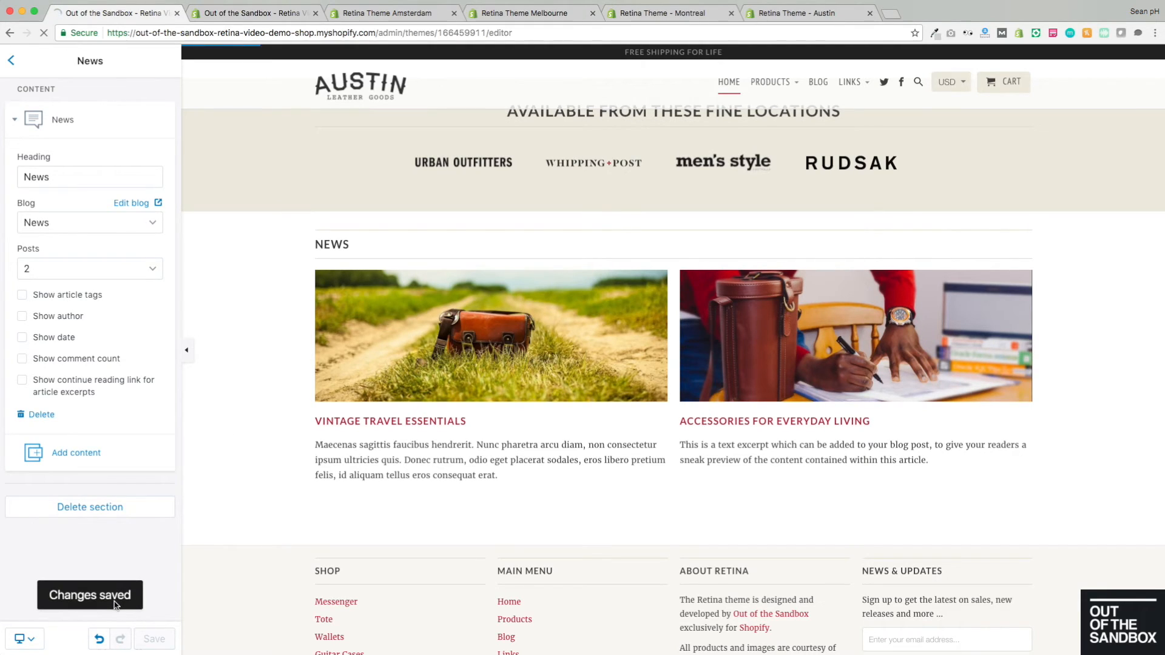
- Add an Instagram feed section below the News section
click(12, 61)
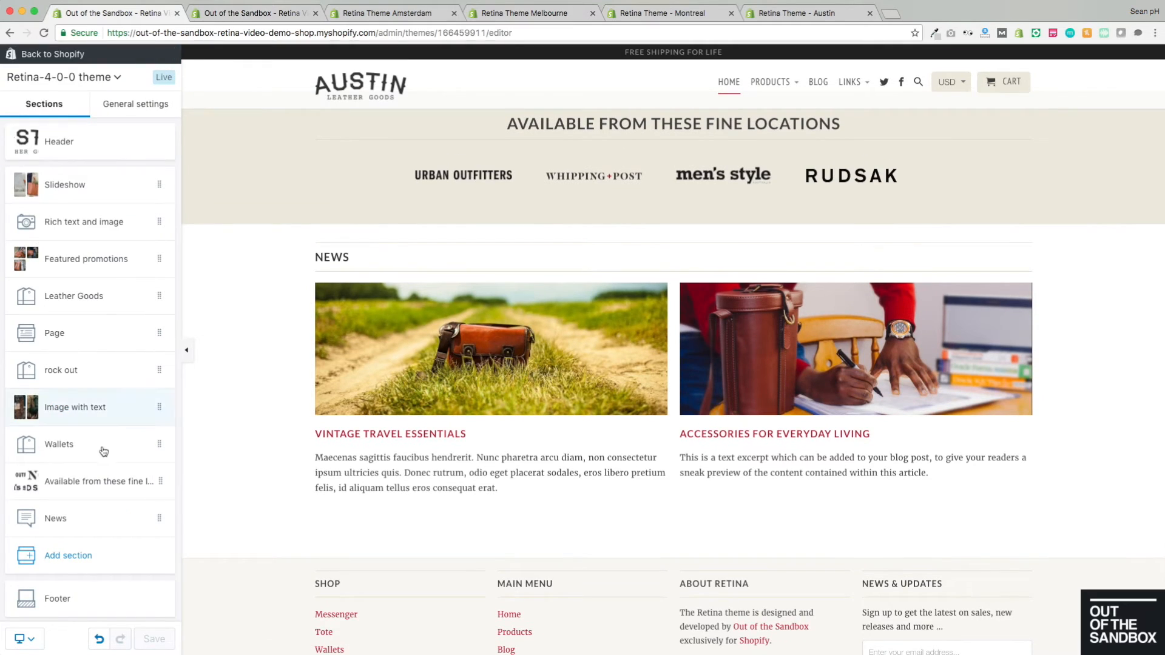
click(111, 558)
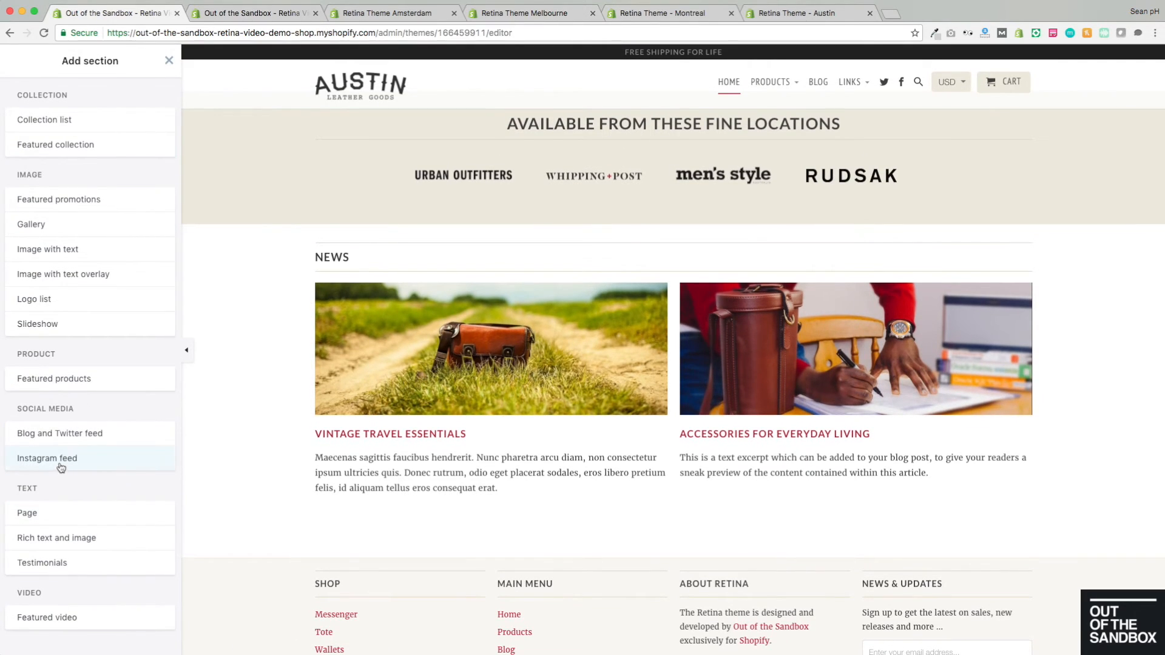
mouse_move(61, 466)
click(157, 458)
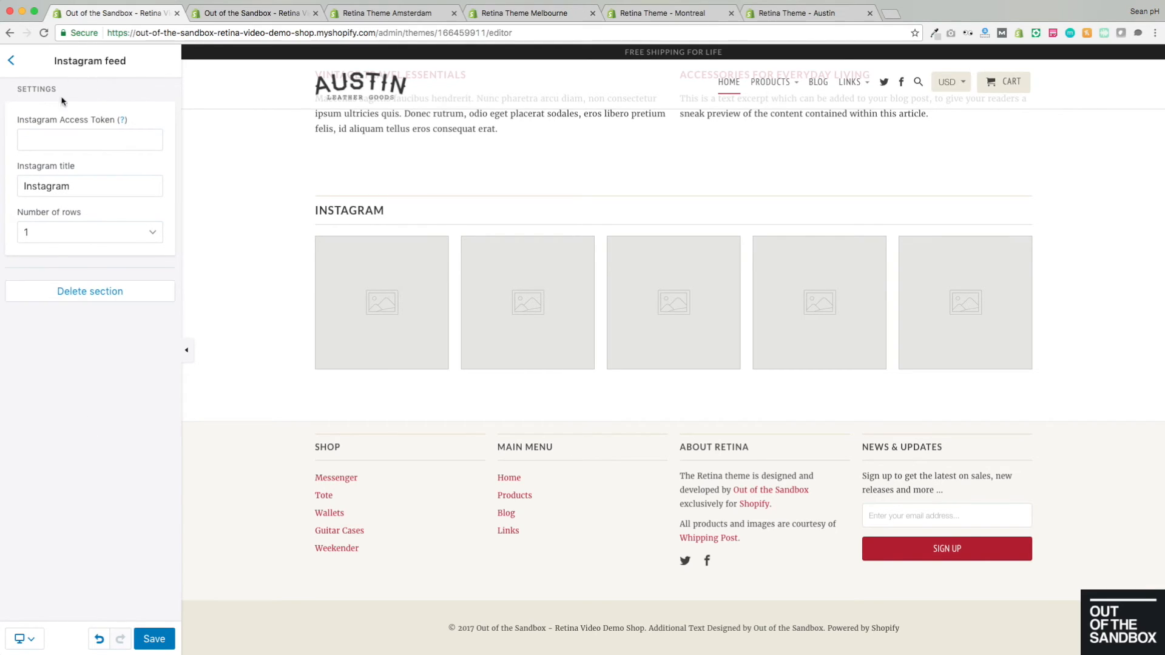
- Generate an Instagram access token on the linked Out of the Sandbox page and paste it into the section's Instagram Access Token field
drag(18, 119, 116, 116)
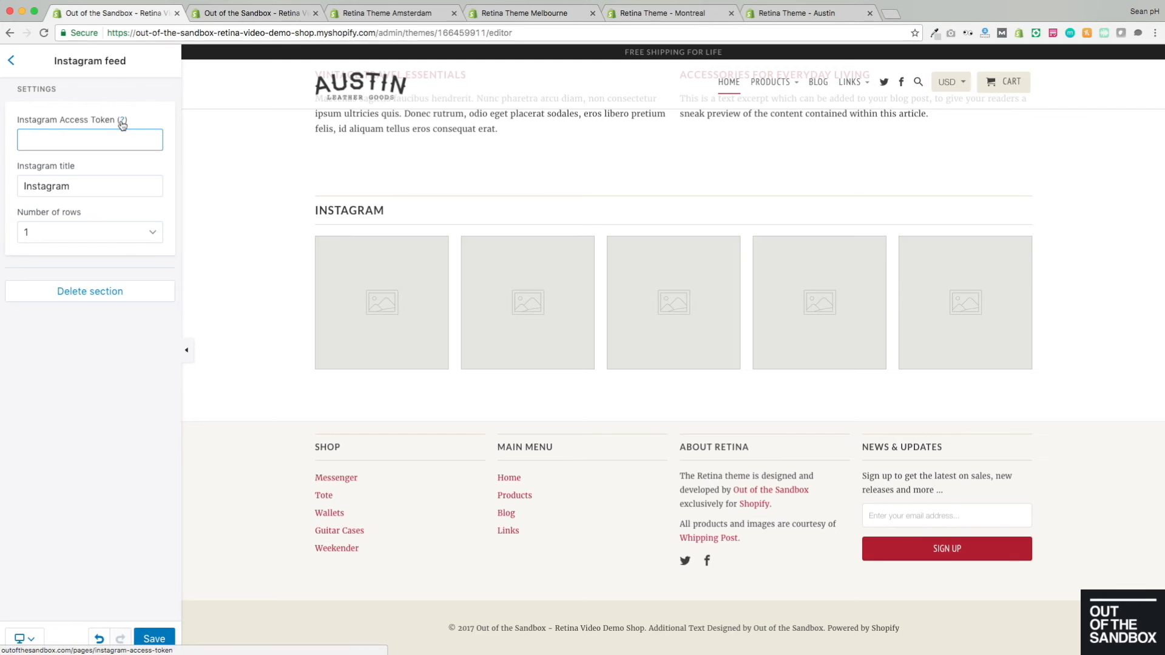
click(123, 121)
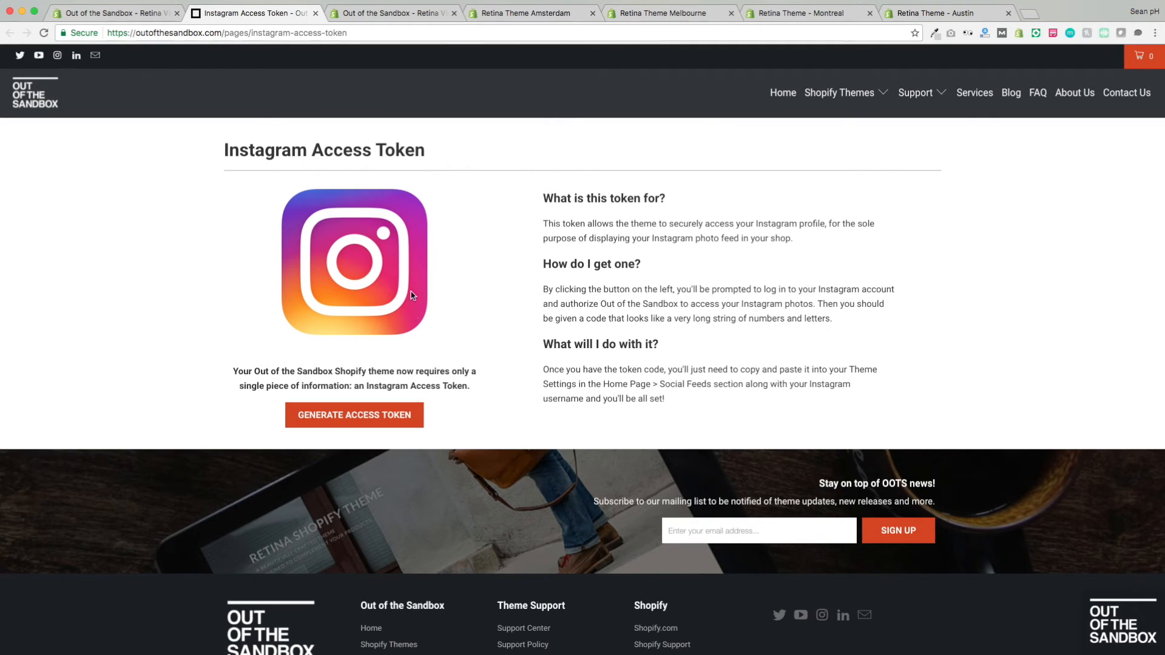
click(357, 420)
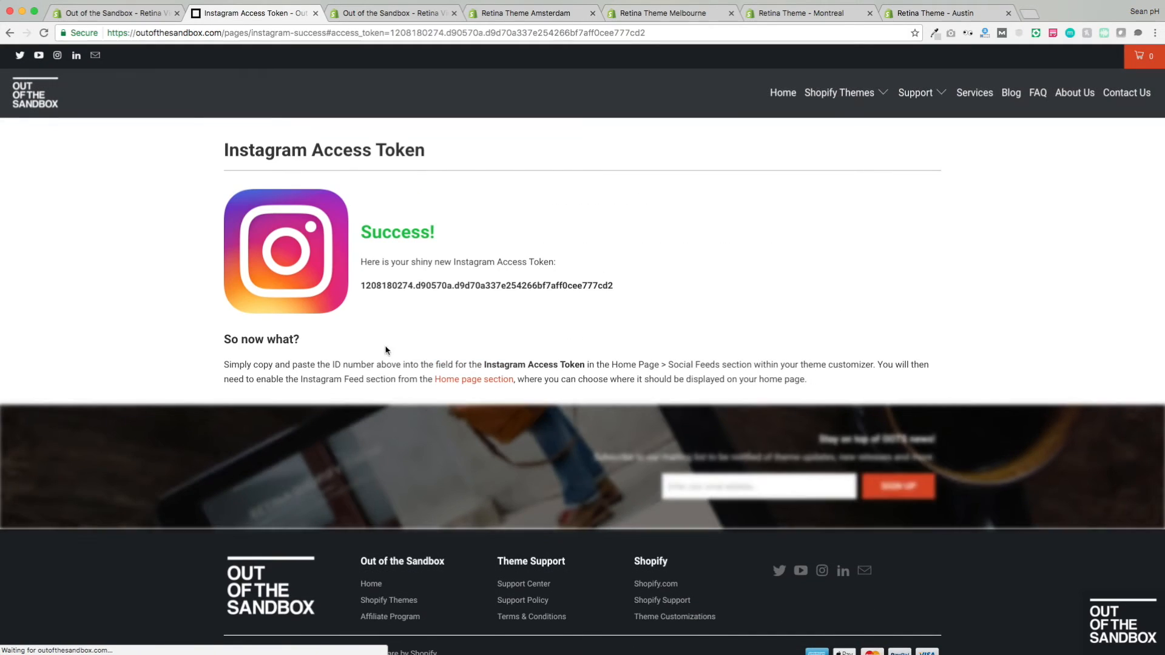
drag(614, 286, 368, 285)
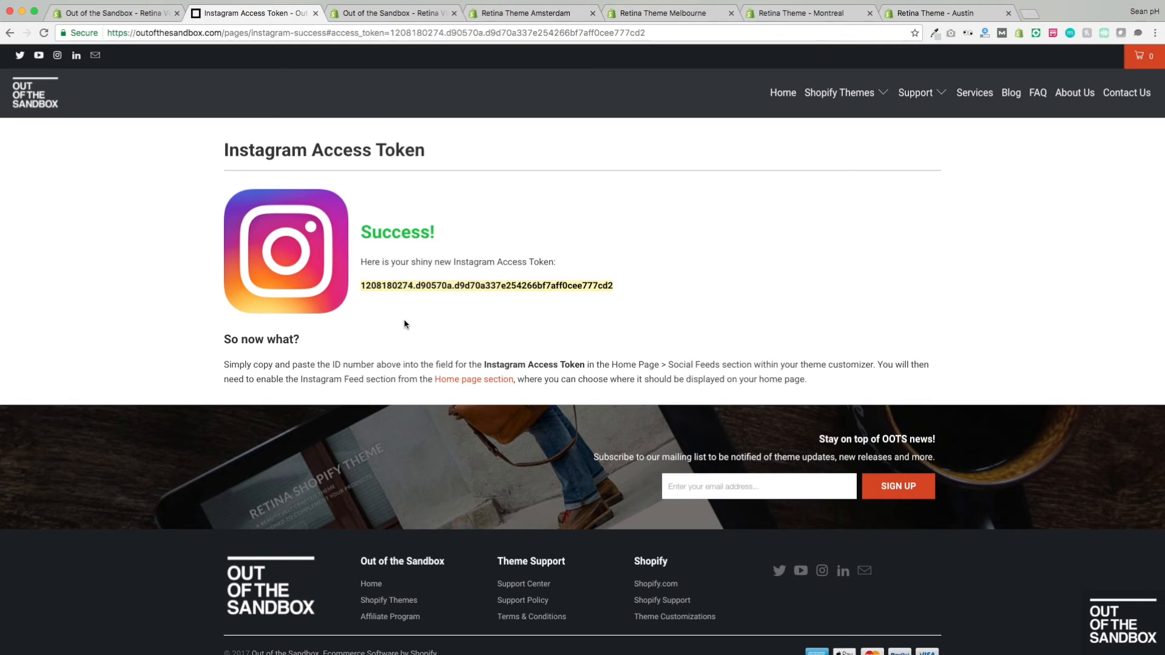
click(101, 13)
click(73, 140)
key(super+v)
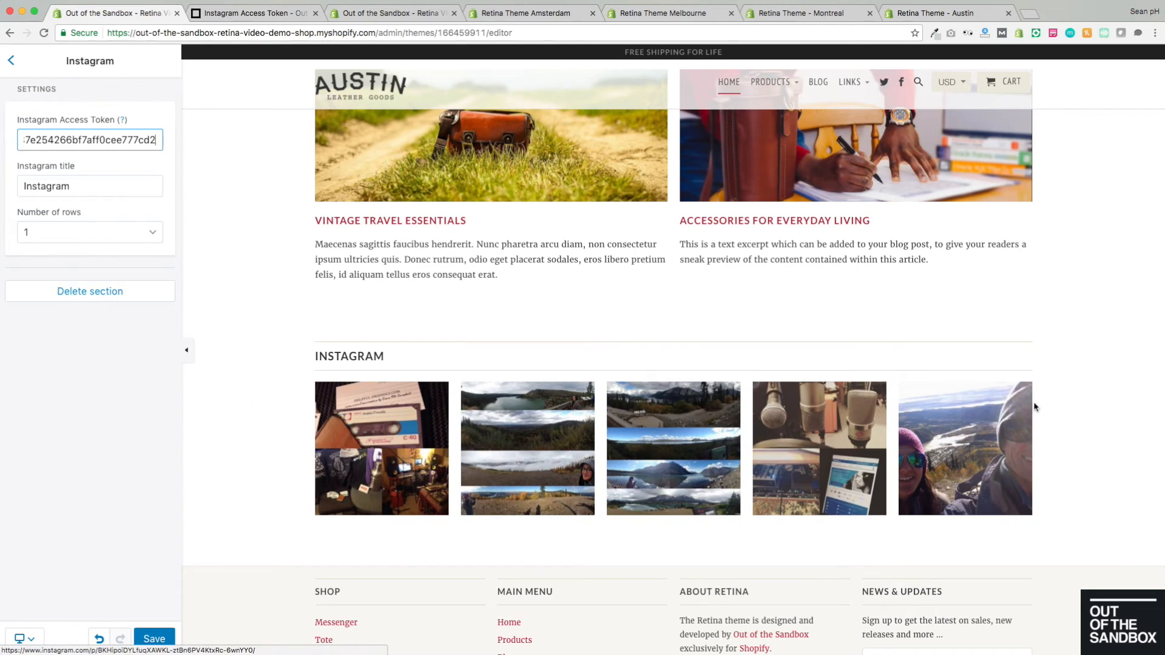
- Check the row count options for the Instagram feed, keep 1 row and save the section
click(98, 231)
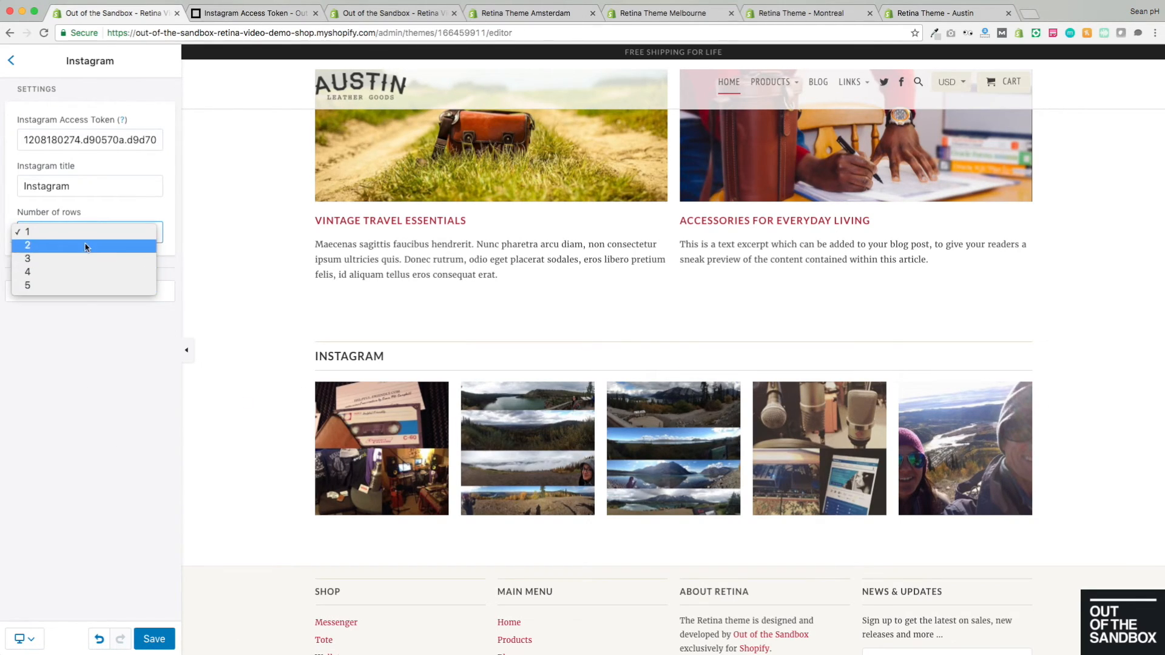
click(101, 369)
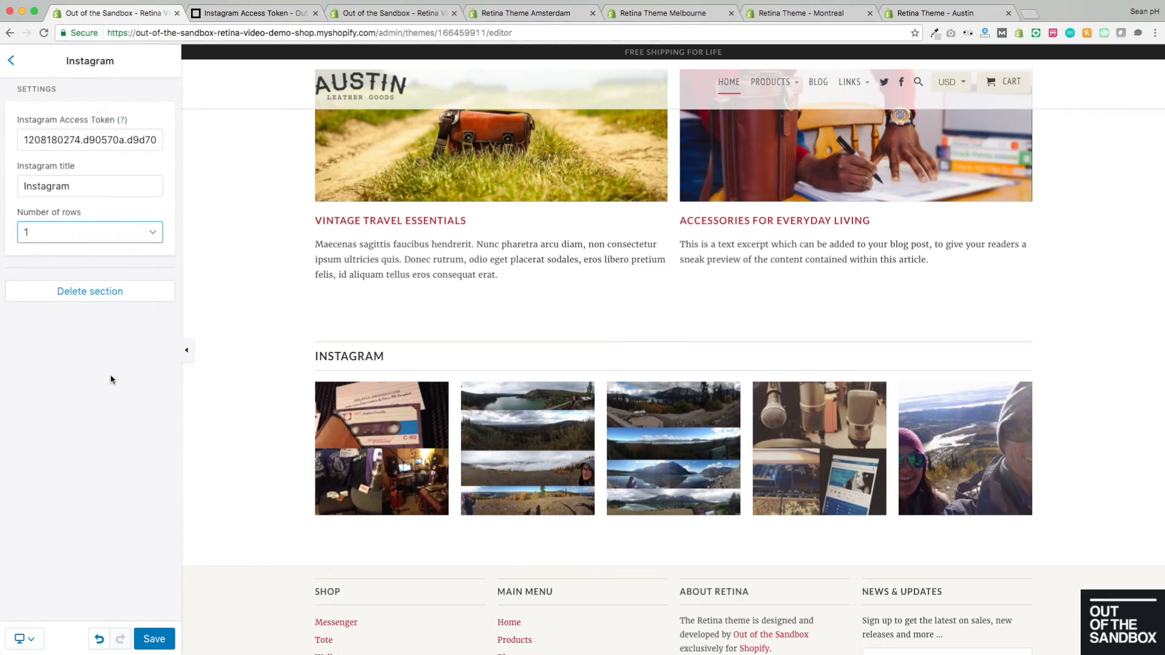
click(155, 639)
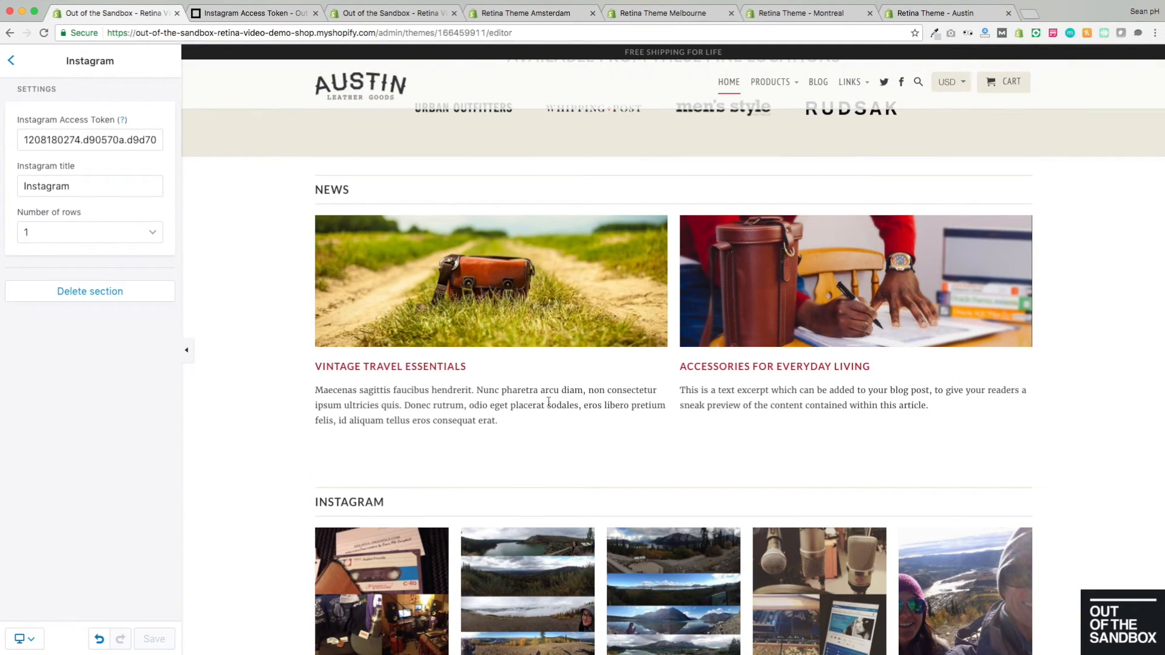
- Review the whole home page preview, from the slideshow through the promotions, collections, logos and news to the Instagram feed
scroll(317, 405, down, 5)
scroll(315, 409, up, 4)
scroll(315, 411, up, 15)
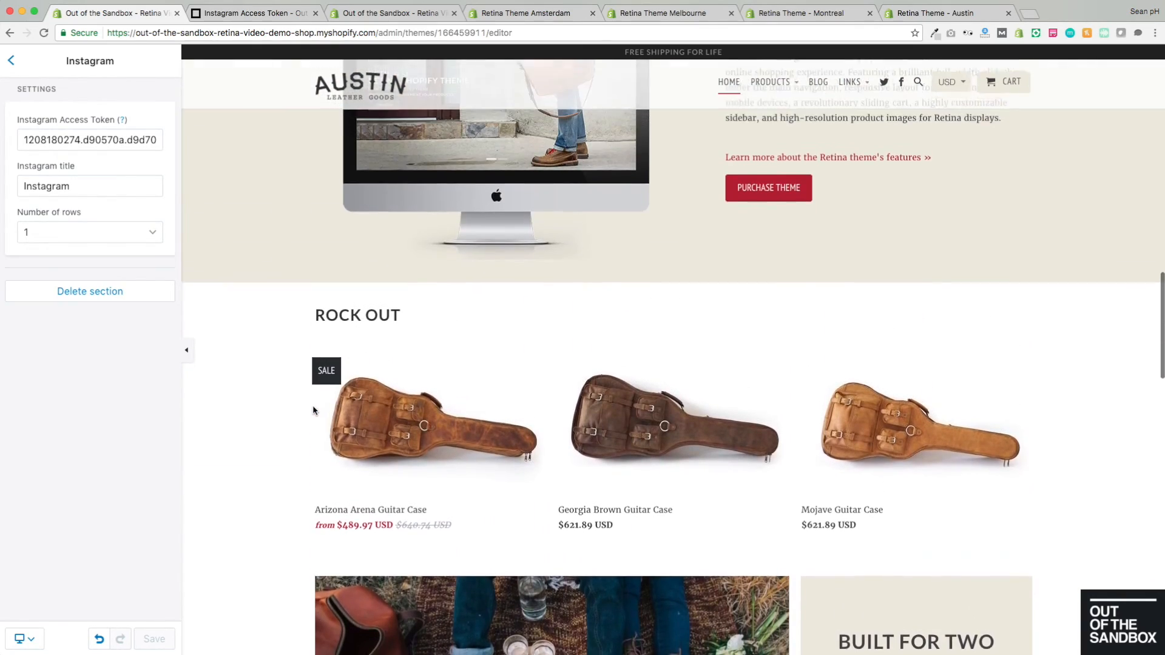
scroll(315, 410, up, 15)
scroll(314, 407, down, 5)
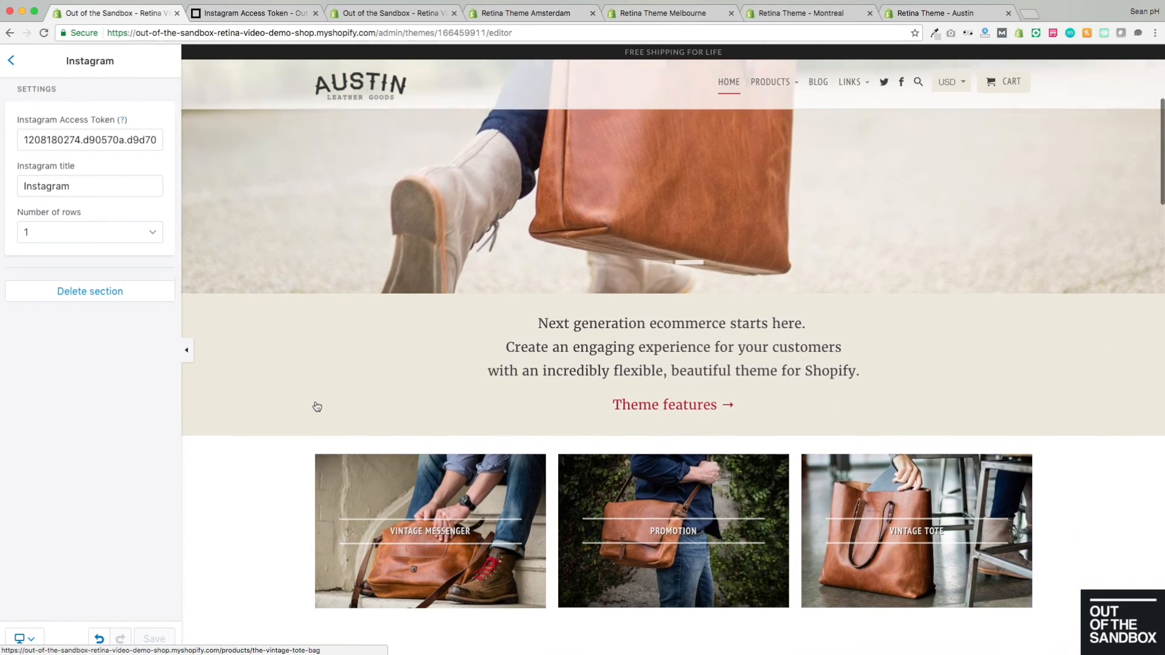
scroll(317, 406, down, 5)
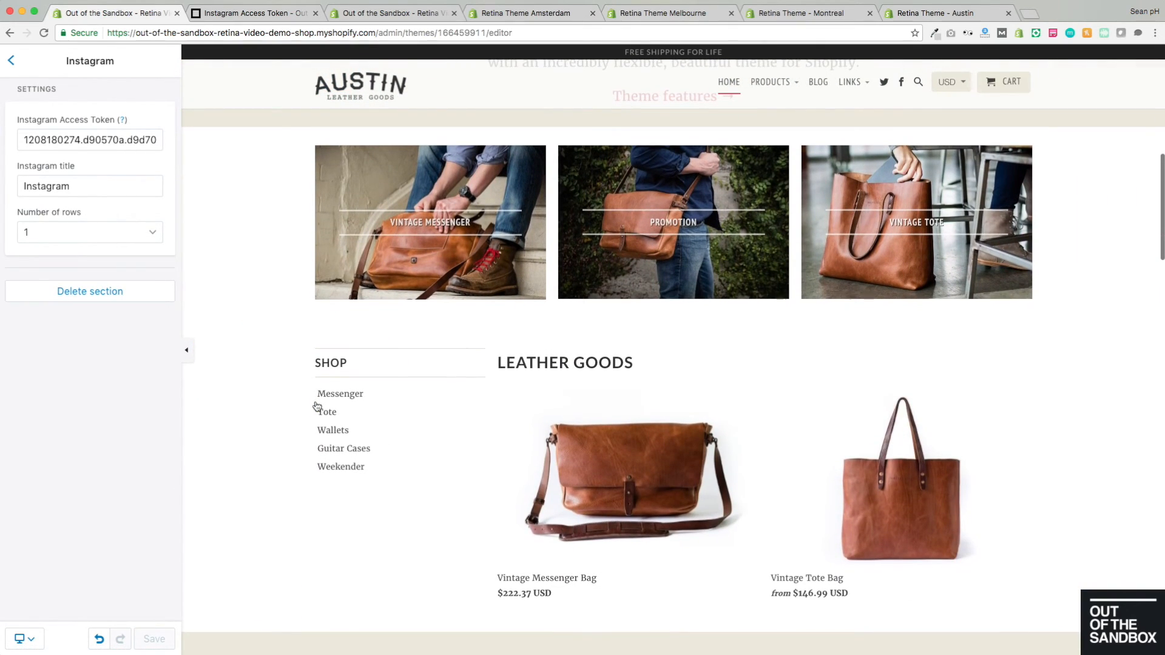
scroll(300, 319, down, 10)
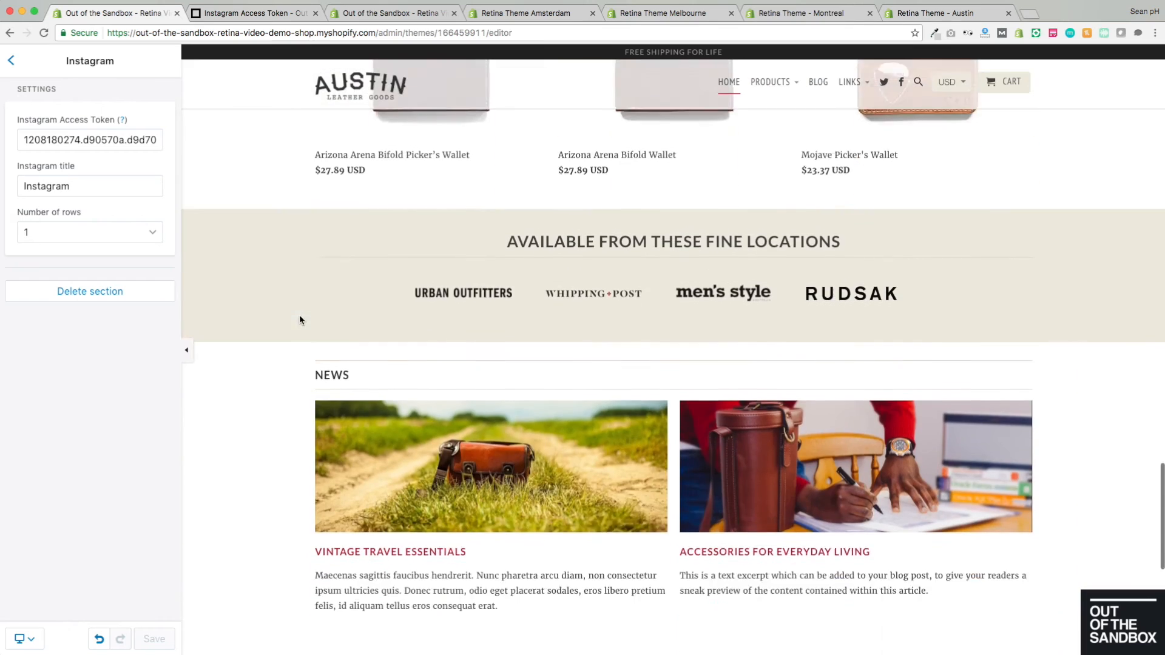
scroll(299, 320, down, 8)
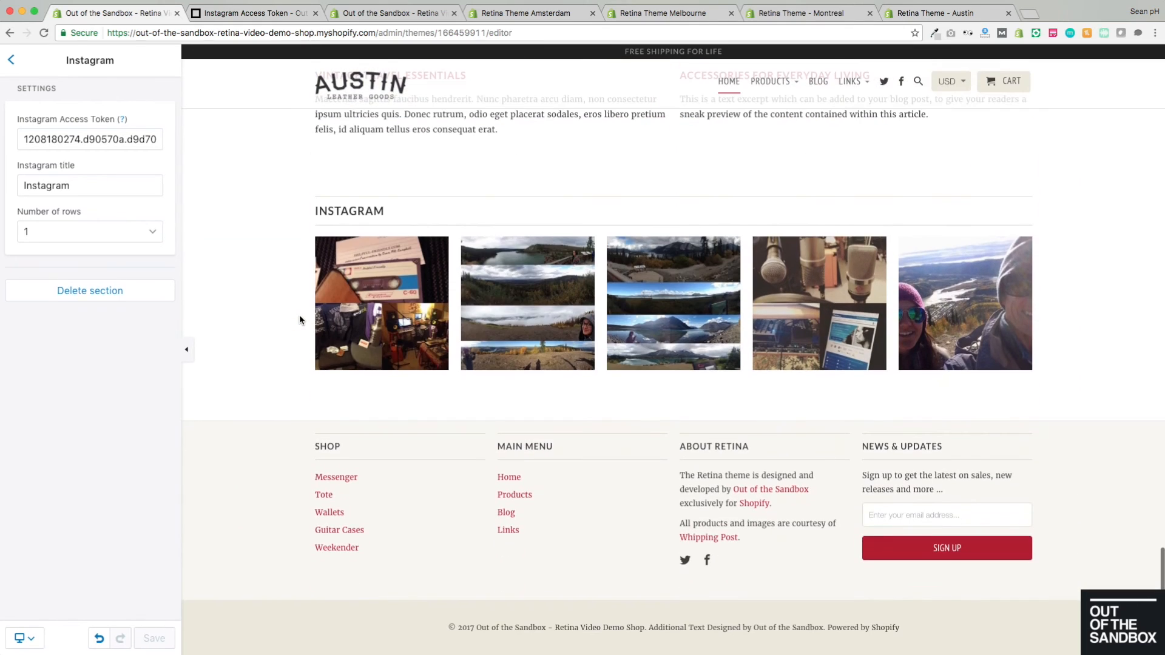
- Add a Collection list section below the Instagram feed
click(14, 61)
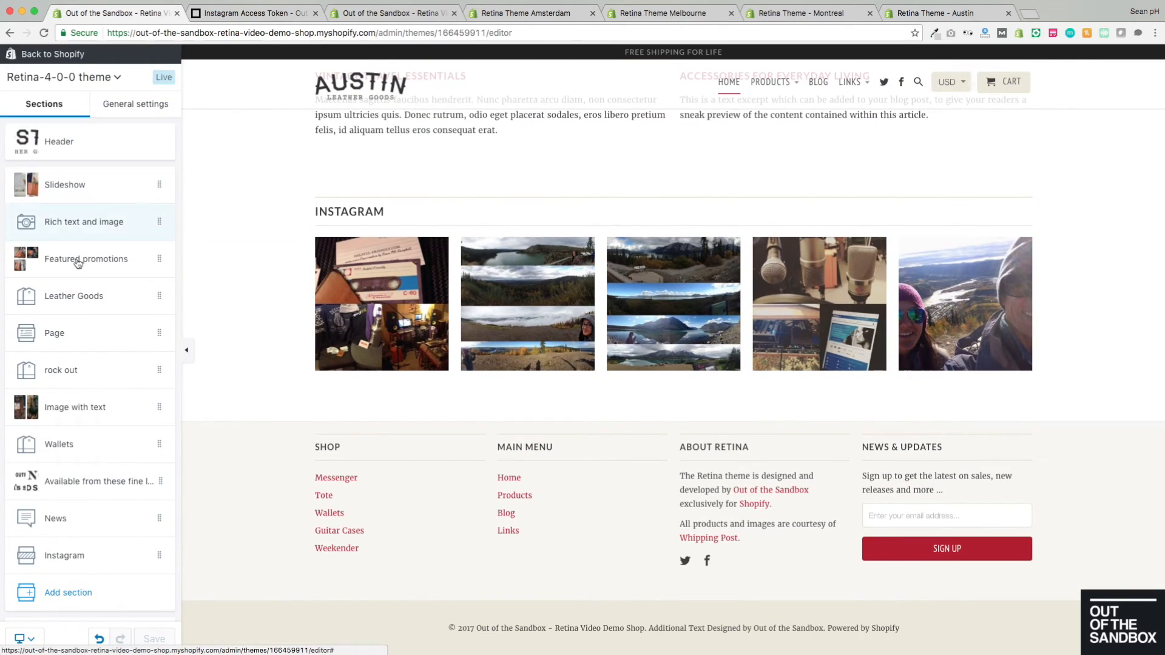
click(61, 601)
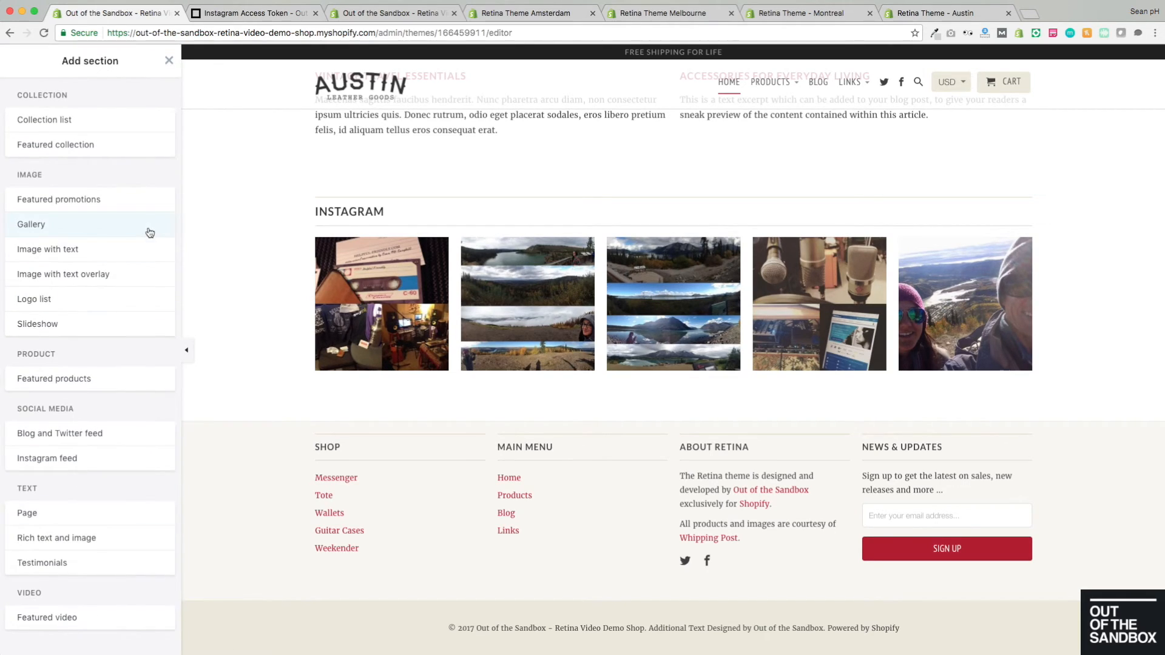
click(56, 123)
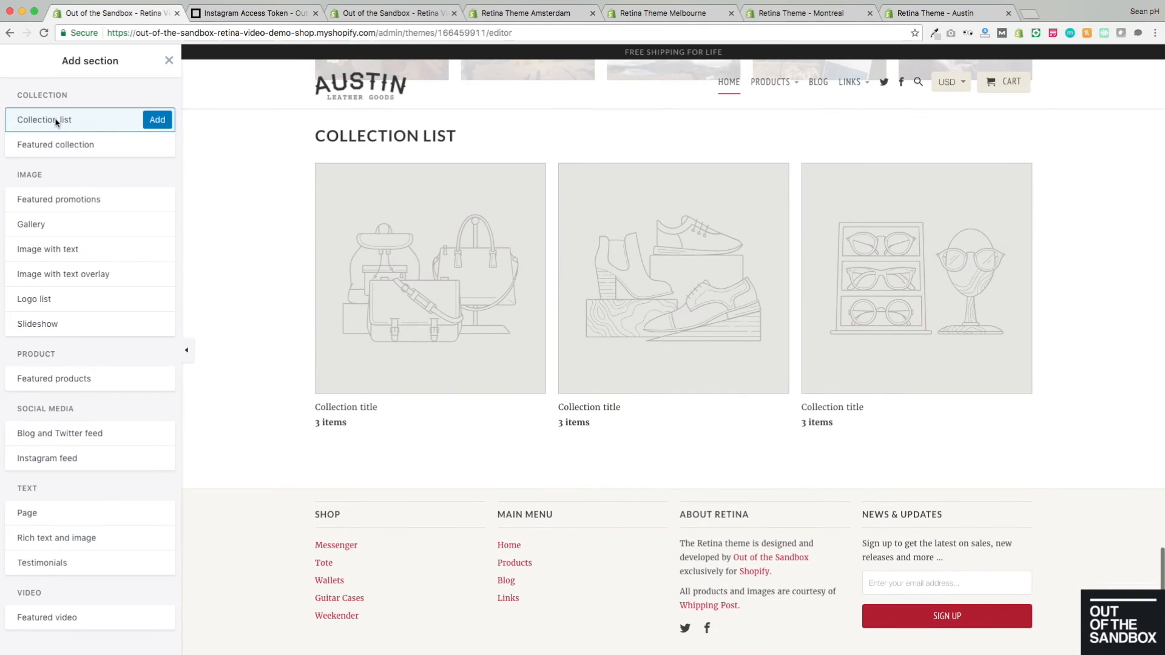
click(159, 121)
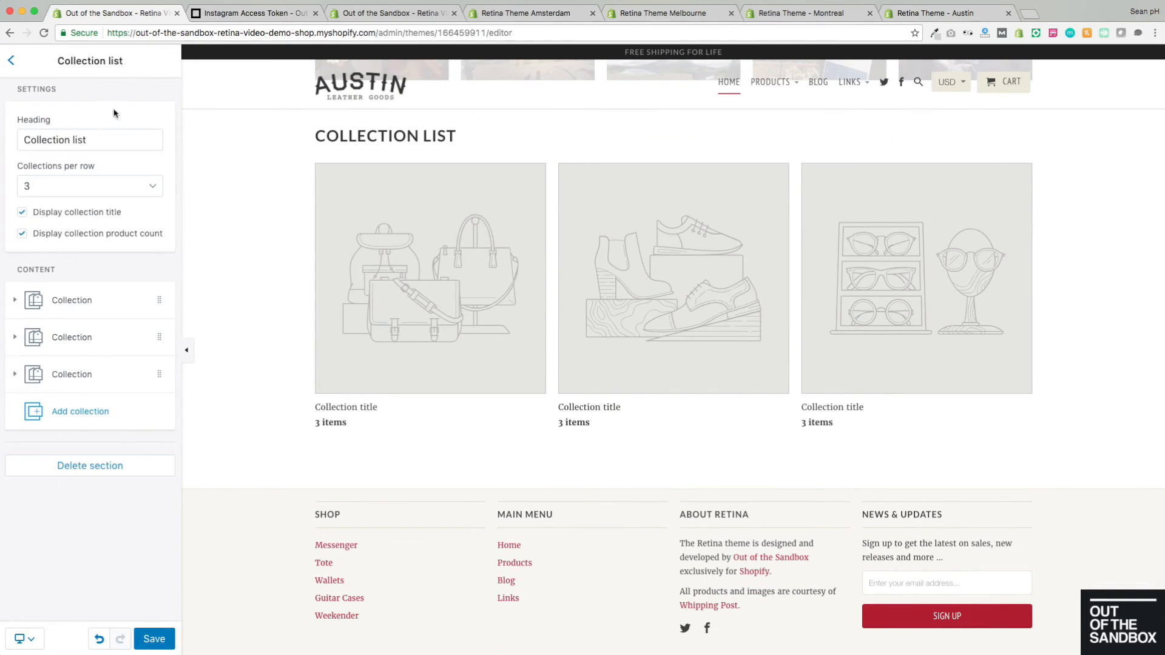
- Keep the heading "Collection list" and 3 collections per row, and hide the collection titles and product counts
triple_click(106, 138)
click(112, 140)
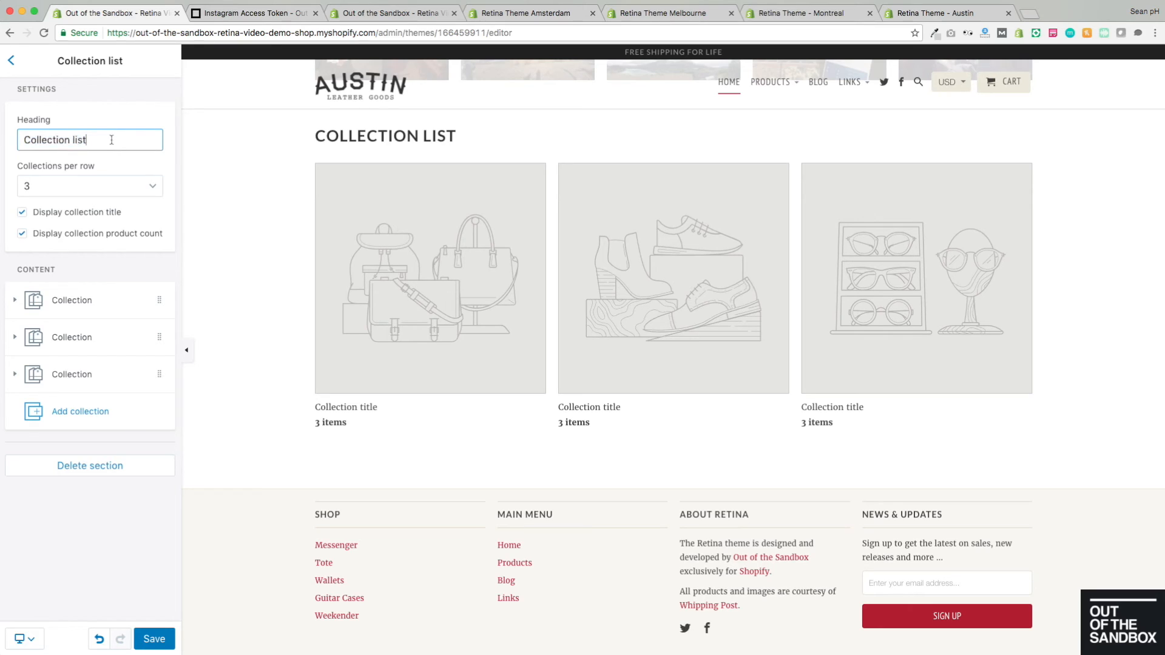
click(105, 193)
click(170, 163)
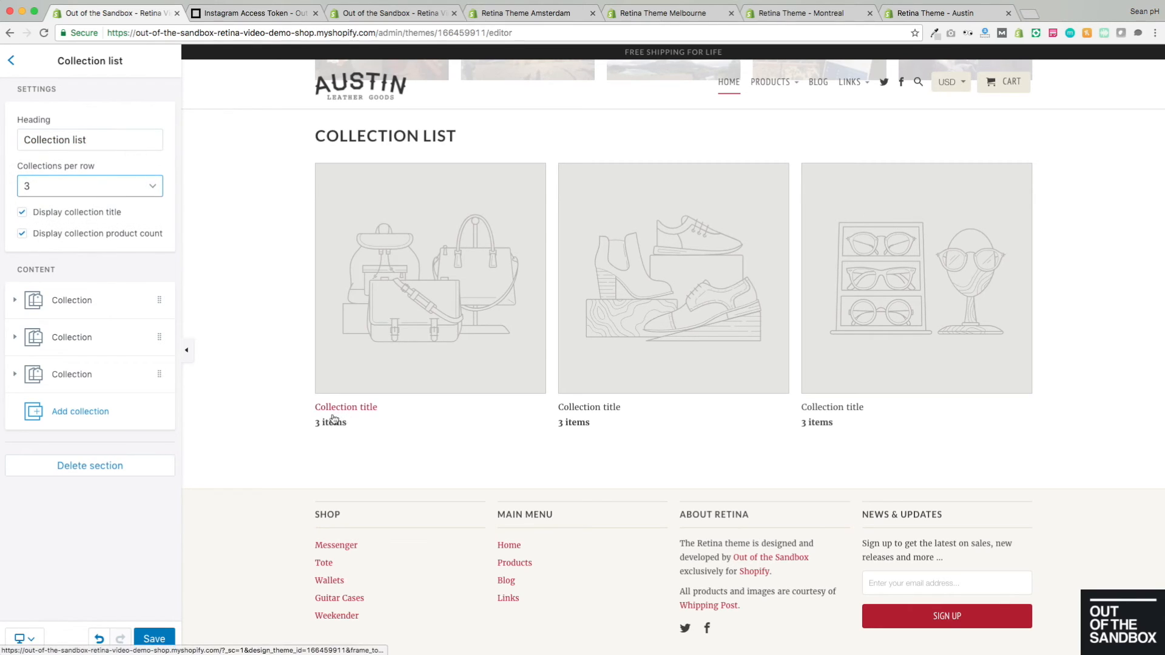
click(78, 211)
click(79, 232)
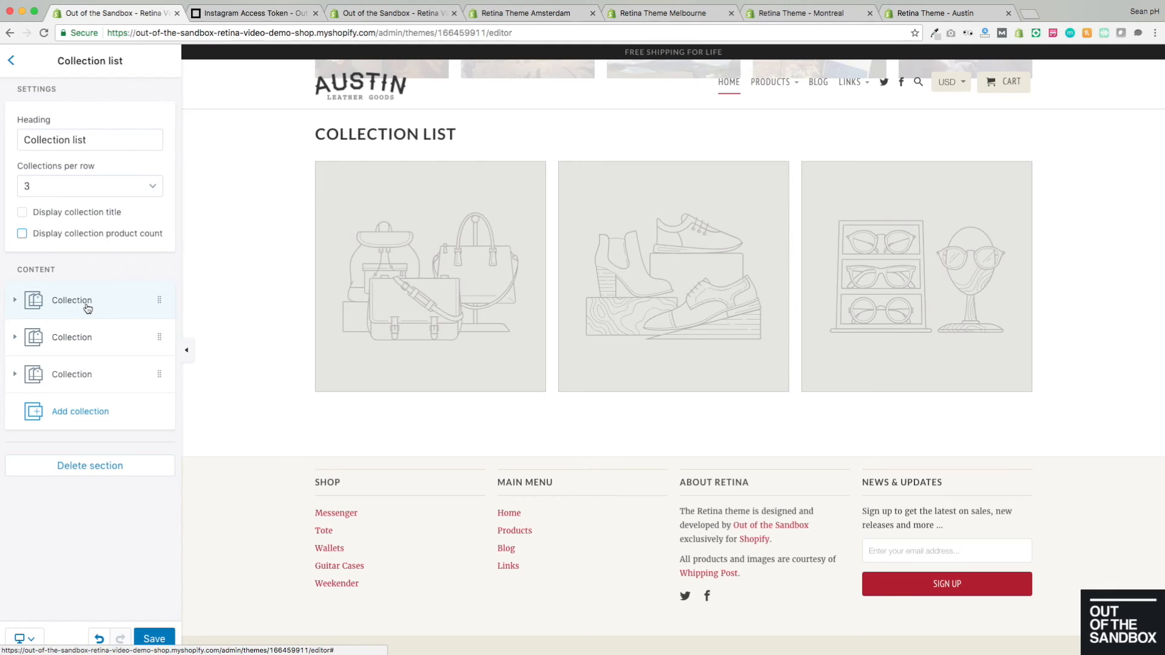
- Assign the Guitar Cases collection to the first block of the collection list and Home page to the second block
click(29, 312)
scroll(122, 297, down, 2)
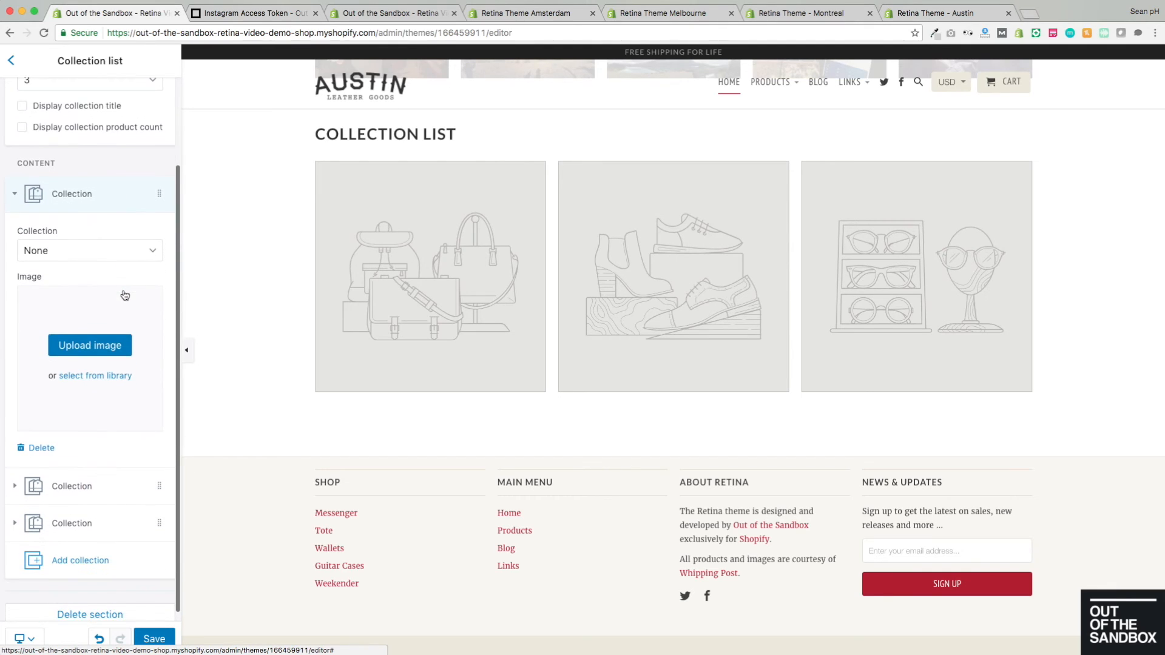
click(88, 259)
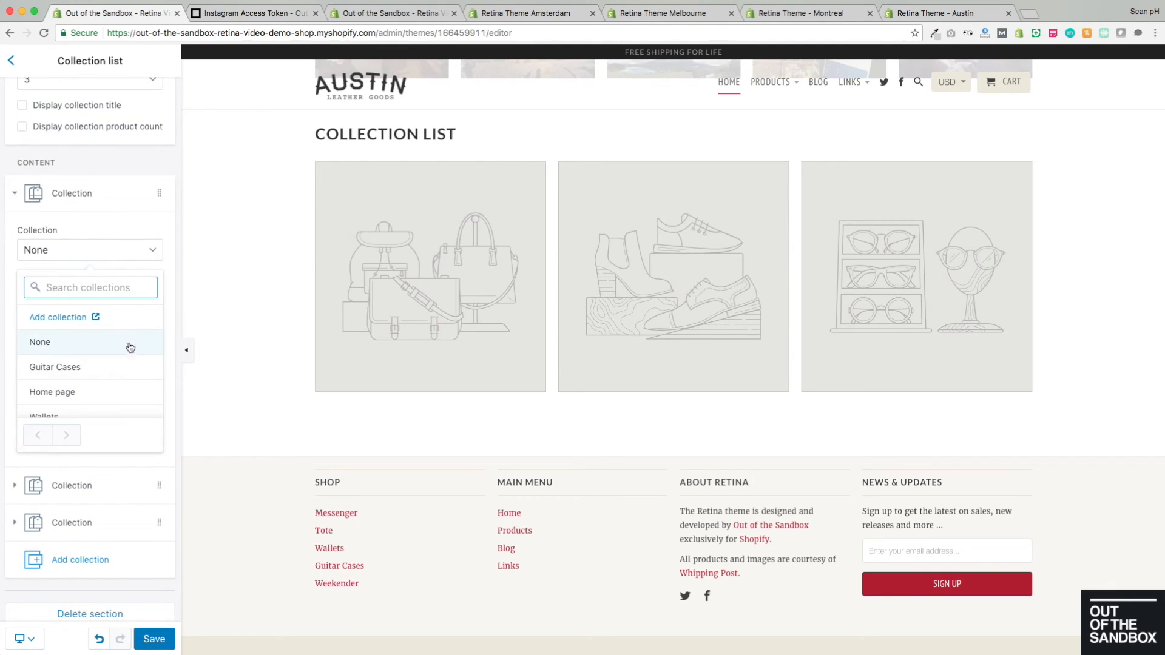
click(91, 365)
click(71, 485)
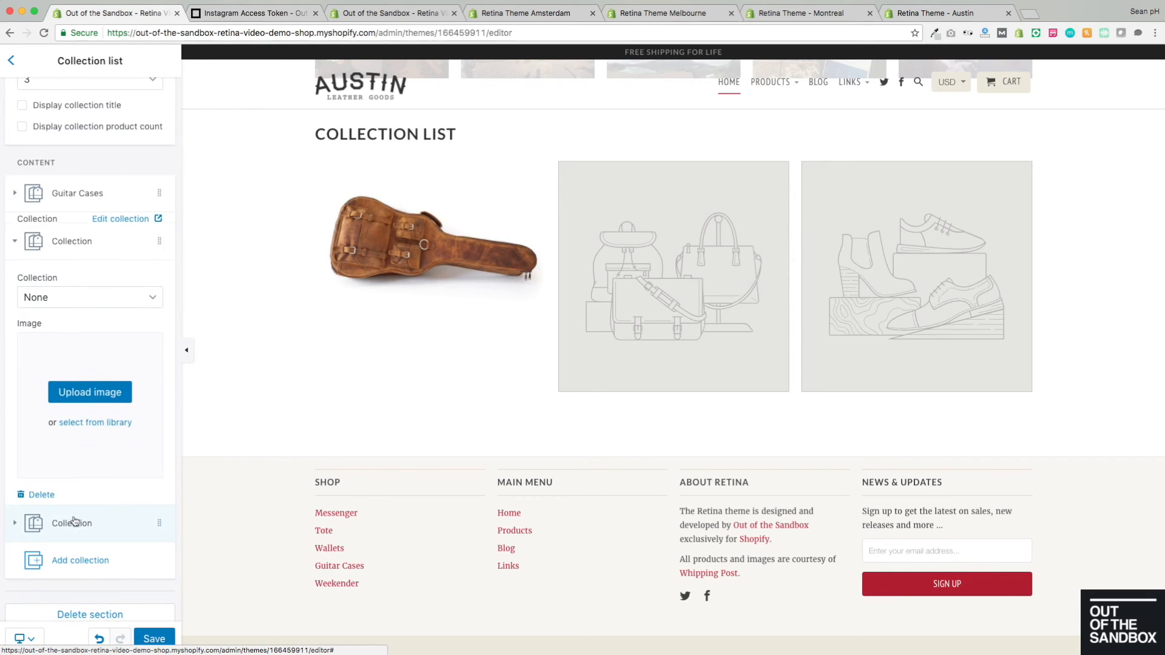
click(88, 292)
click(67, 429)
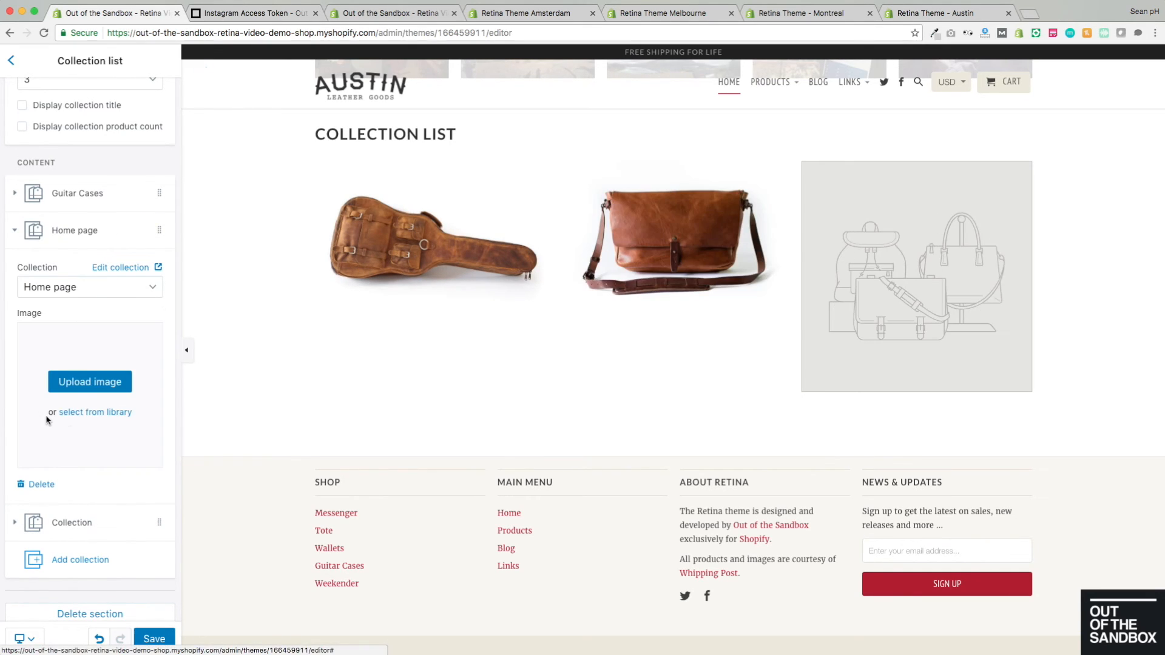
- Assign the Wallets collection to the third block of the collection list
click(18, 515)
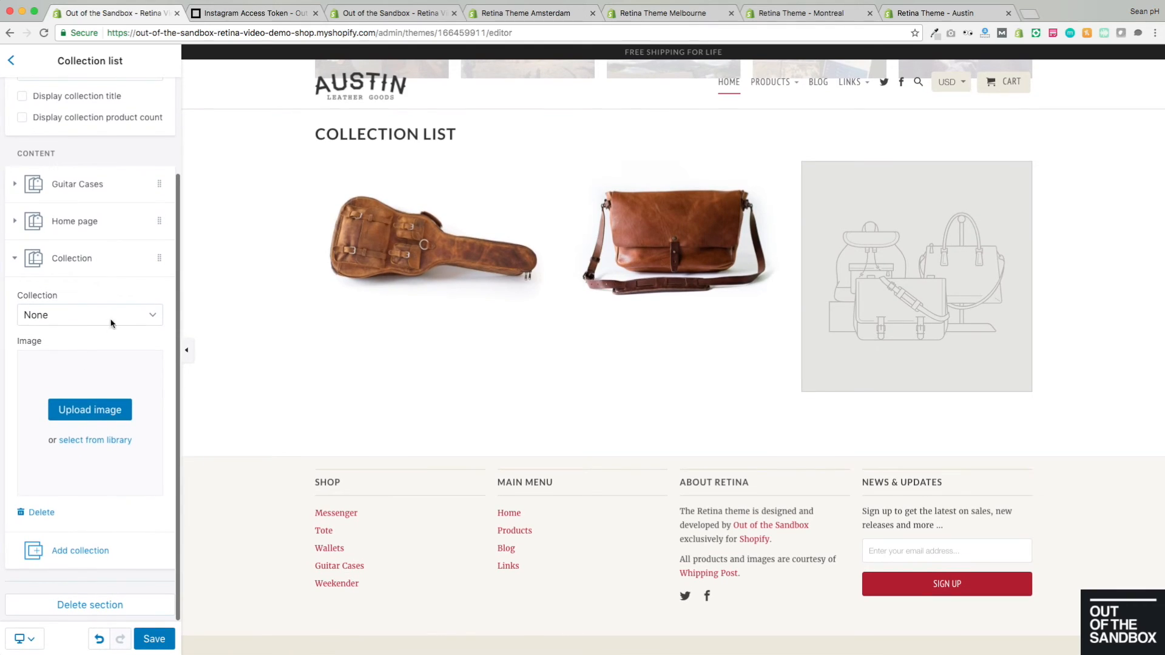
click(147, 317)
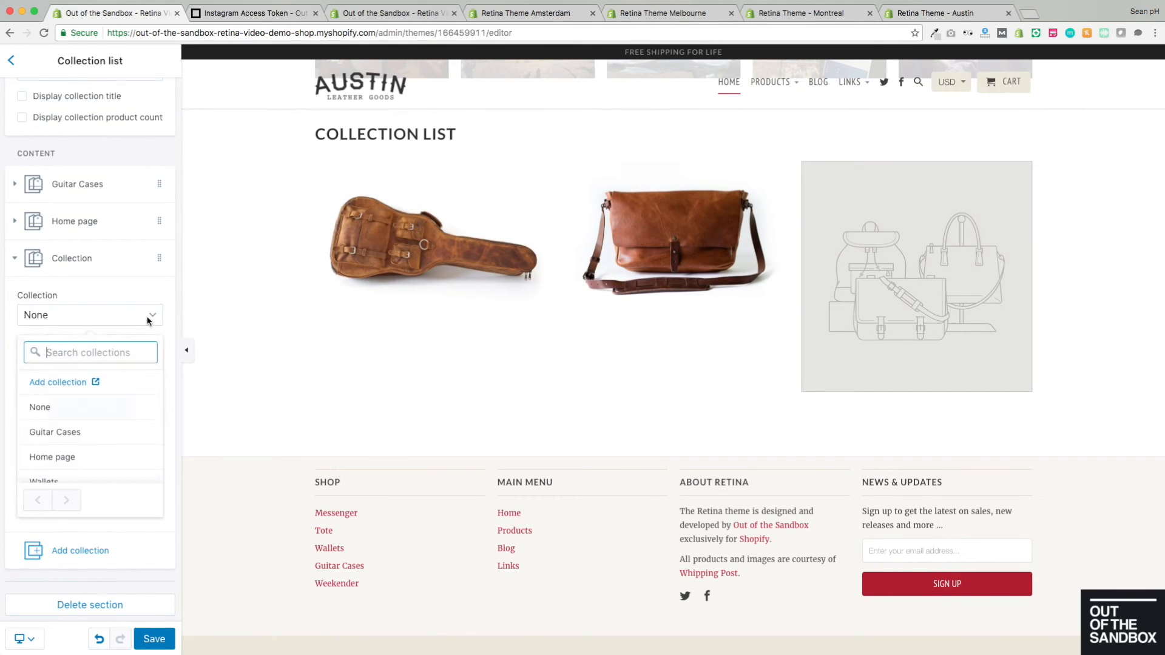
scroll(83, 450, down, 1)
click(44, 471)
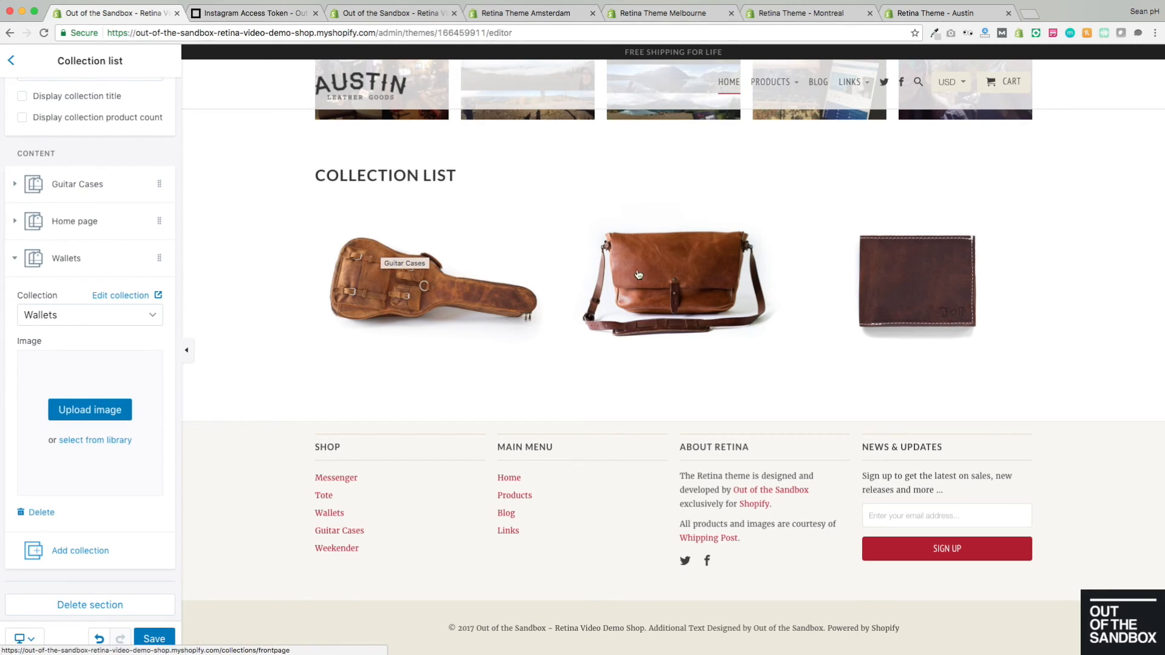
scroll(58, 328, up, 4)
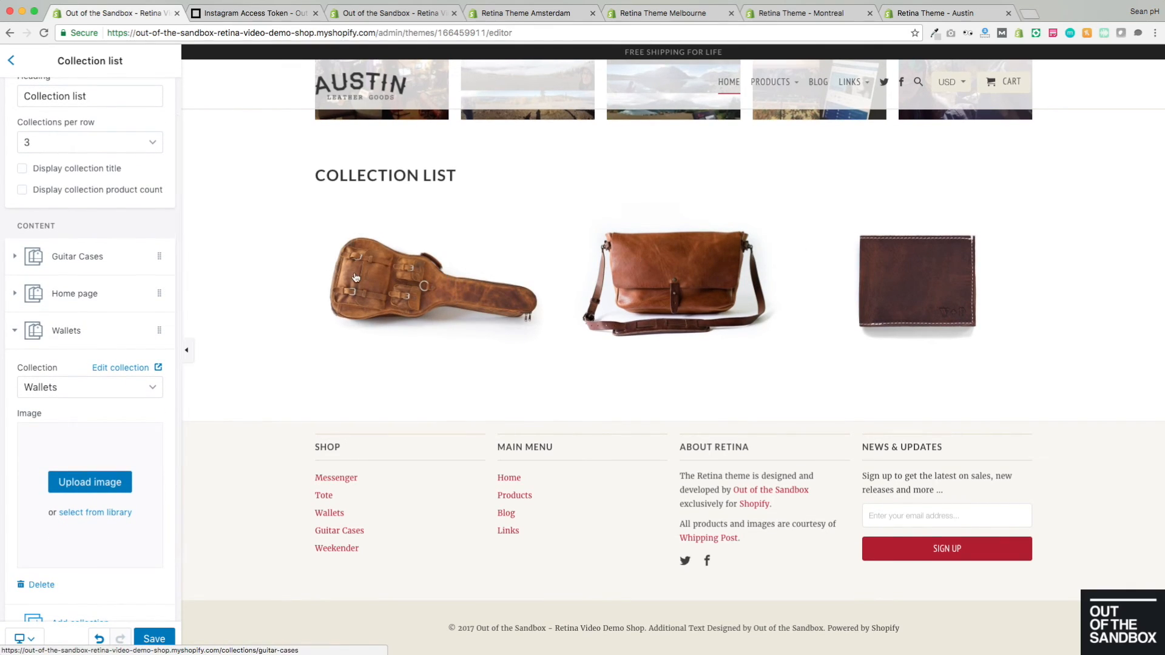
scroll(85, 302, up, 3)
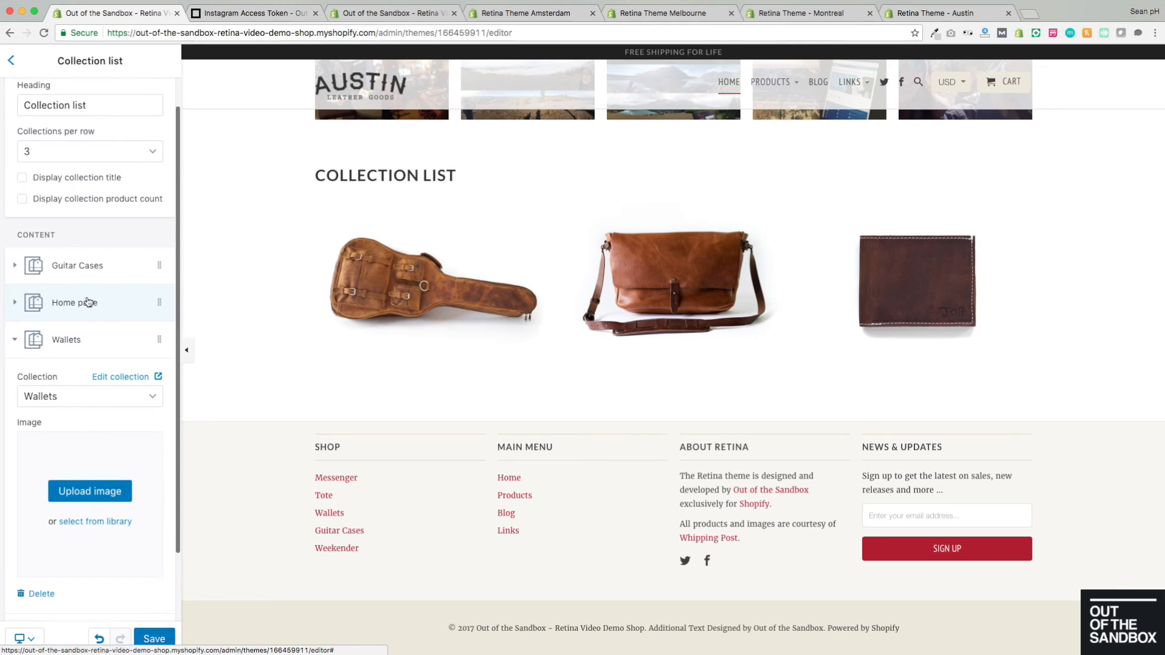
- Add a Gallery section below the Collection list section
click(12, 60)
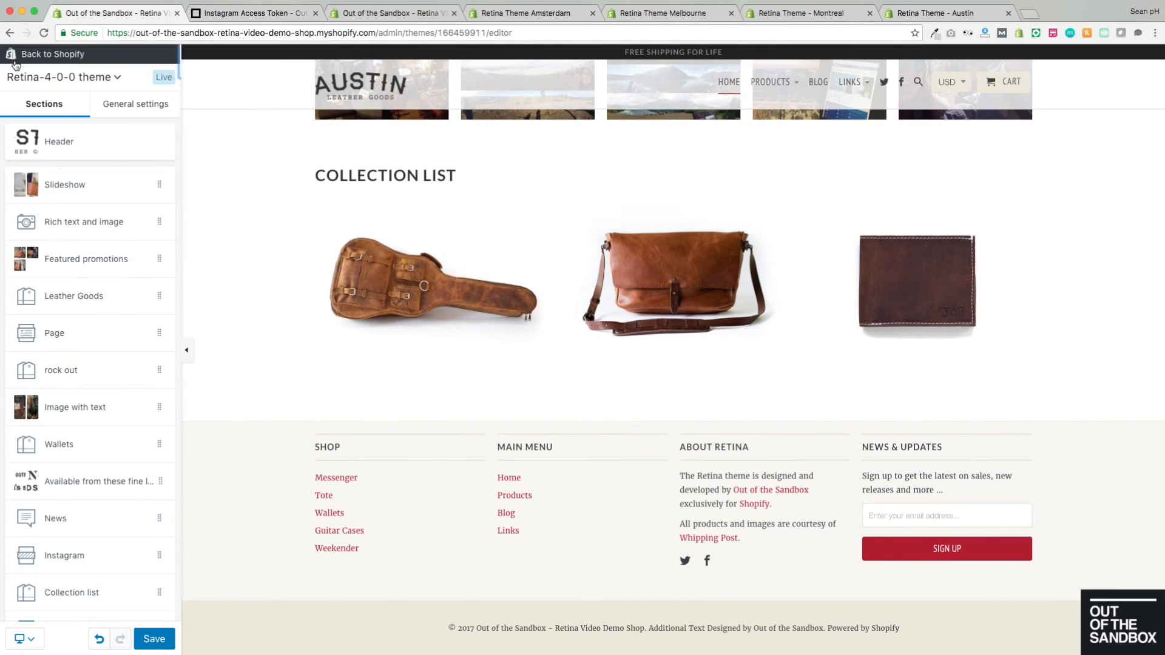
scroll(90, 548, down, 2)
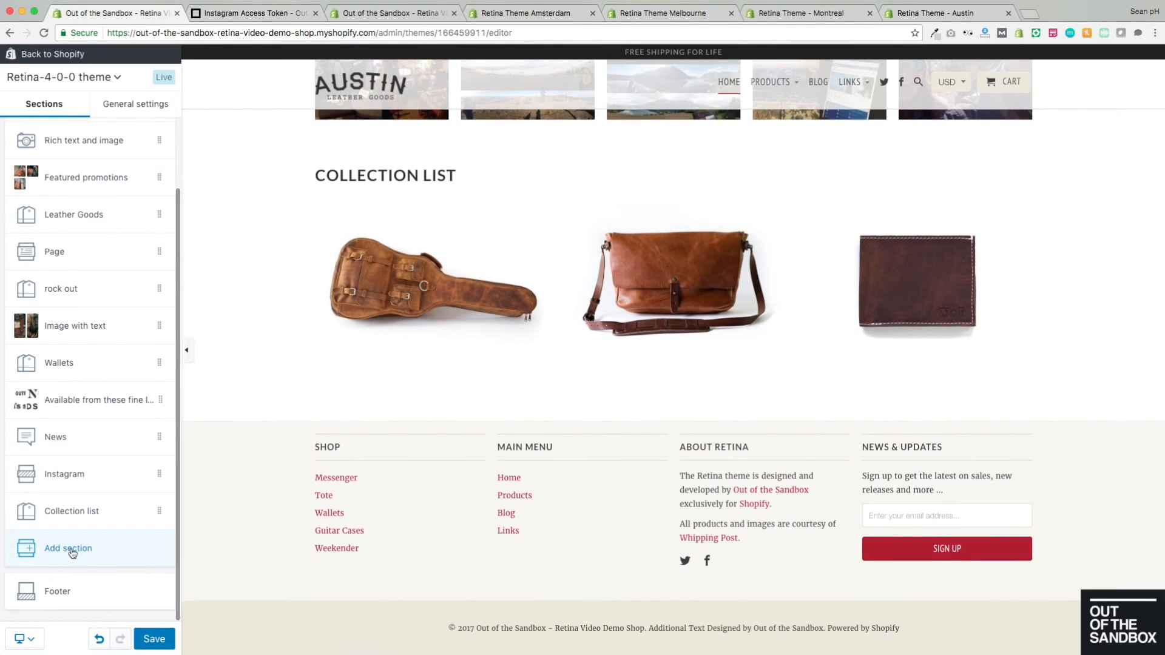
click(73, 550)
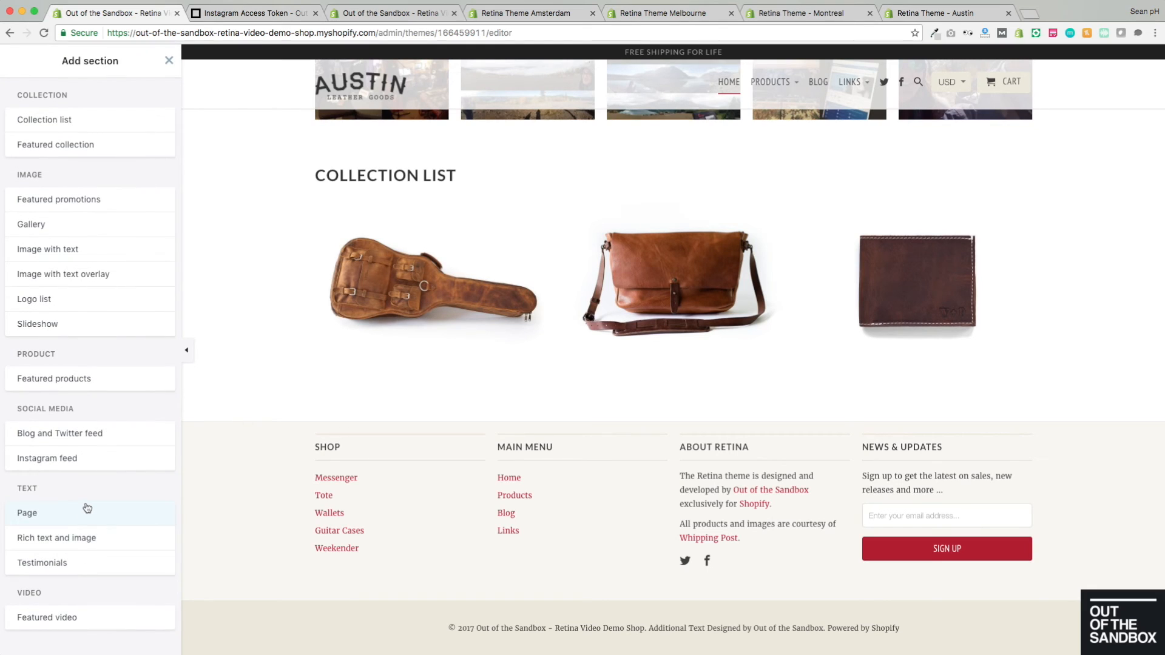
mouse_move(70, 232)
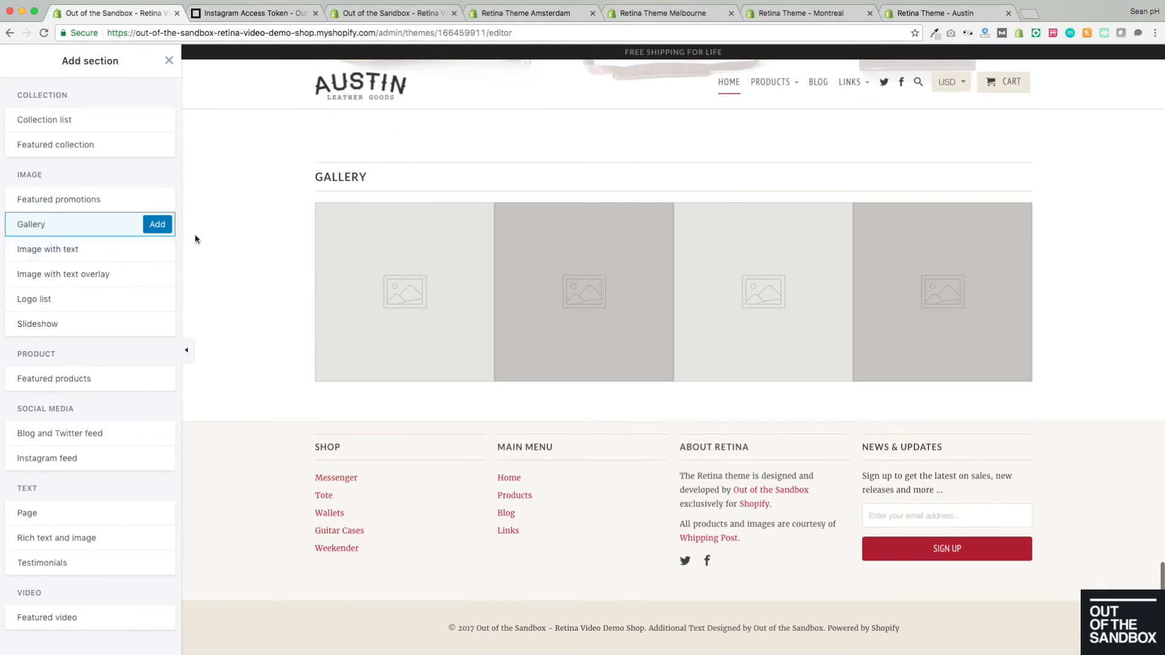
click(156, 224)
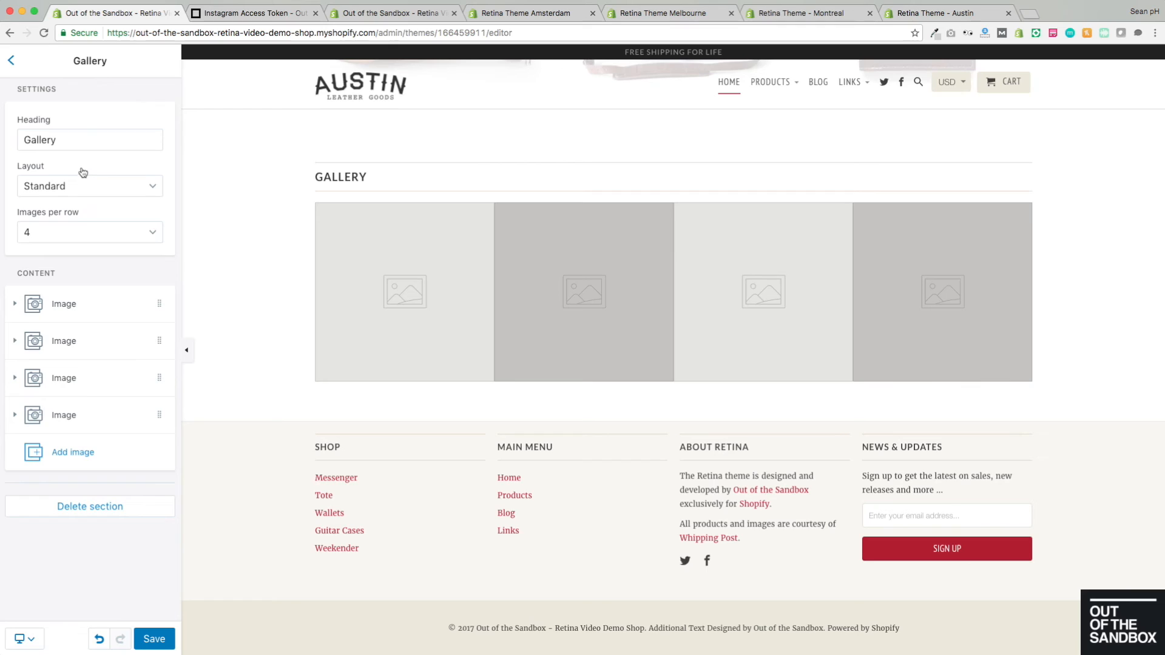
- Try the gallery's Full width layout, restore Standard, and check the images per row options while keeping 4
drag(77, 140, 40, 141)
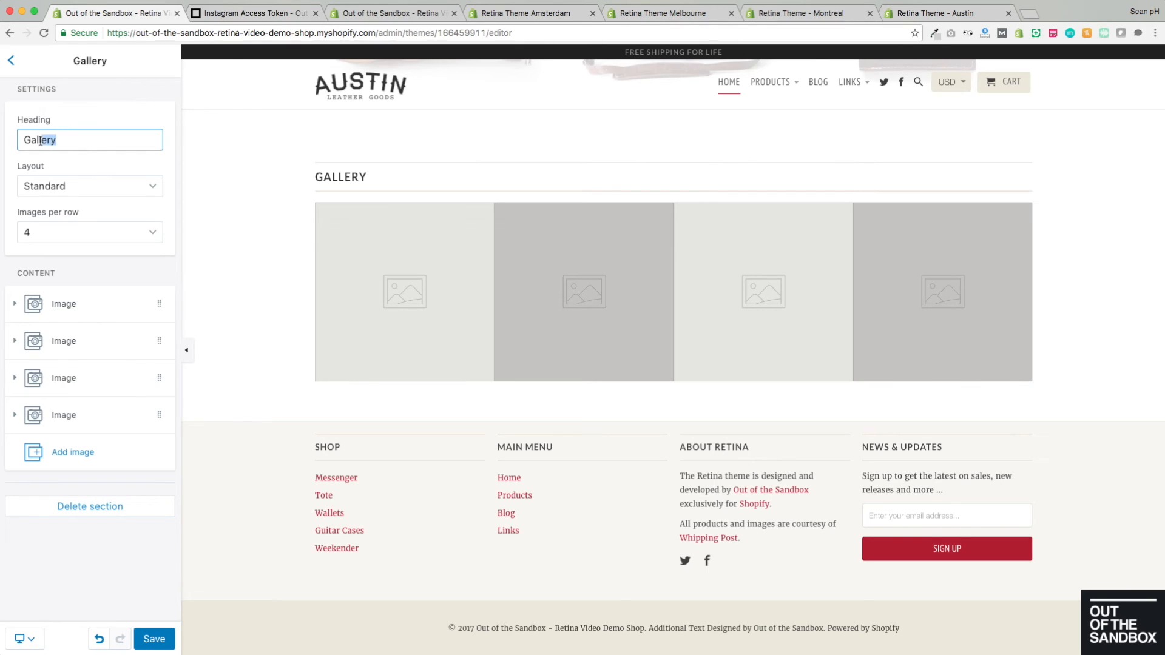
click(117, 177)
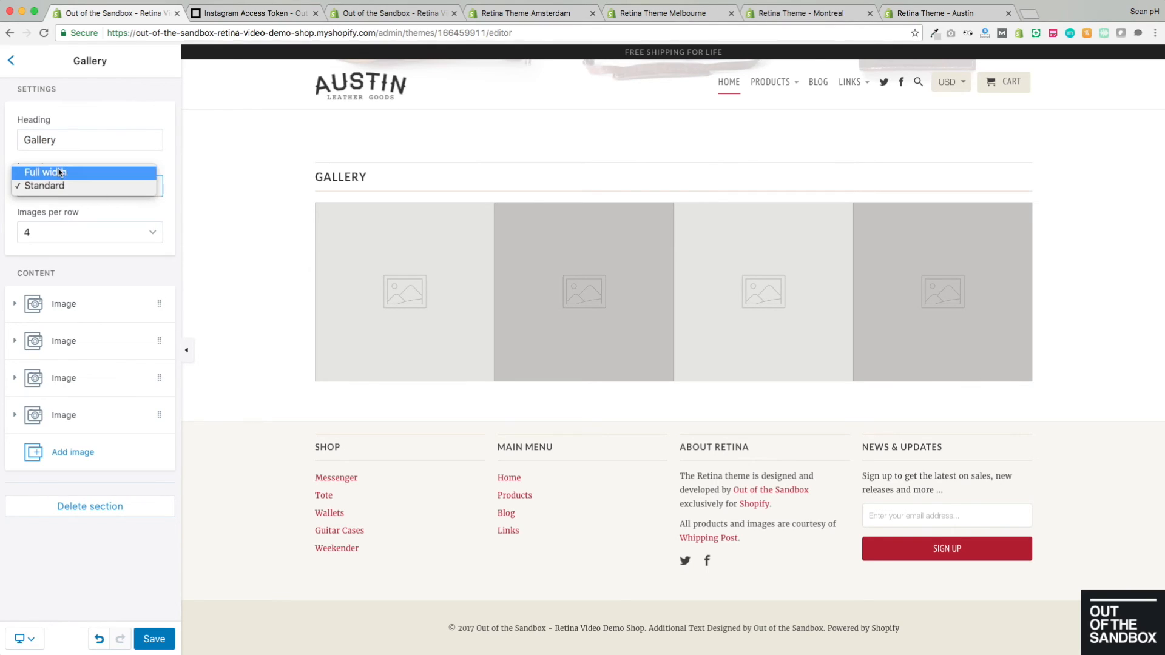
click(71, 174)
click(116, 189)
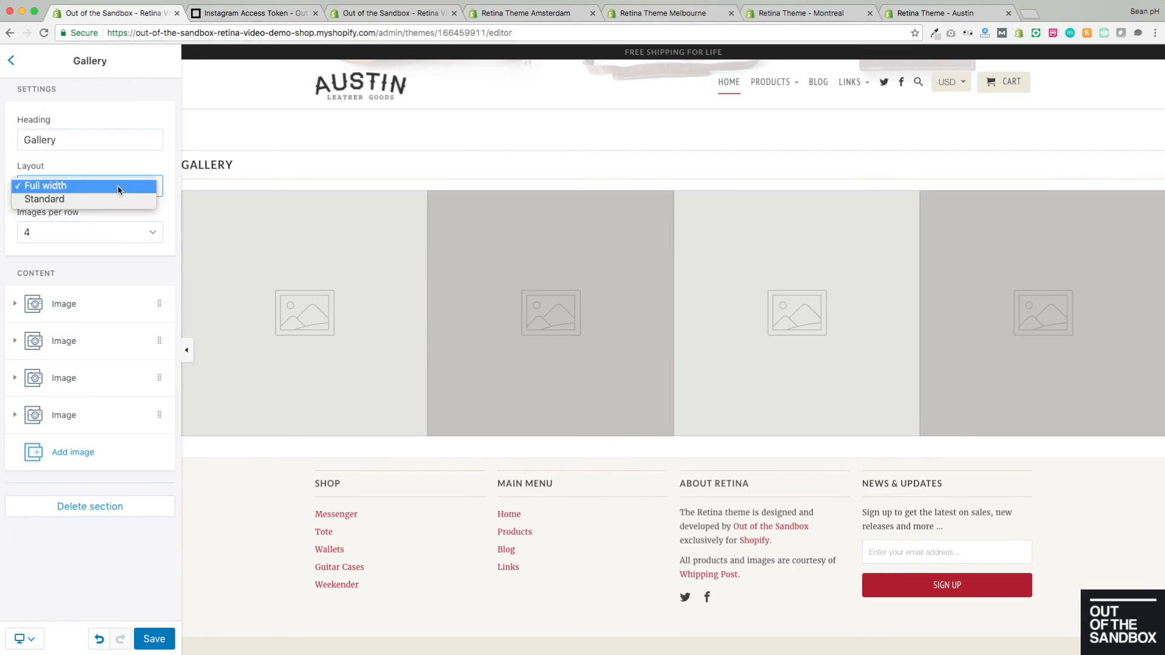
click(60, 199)
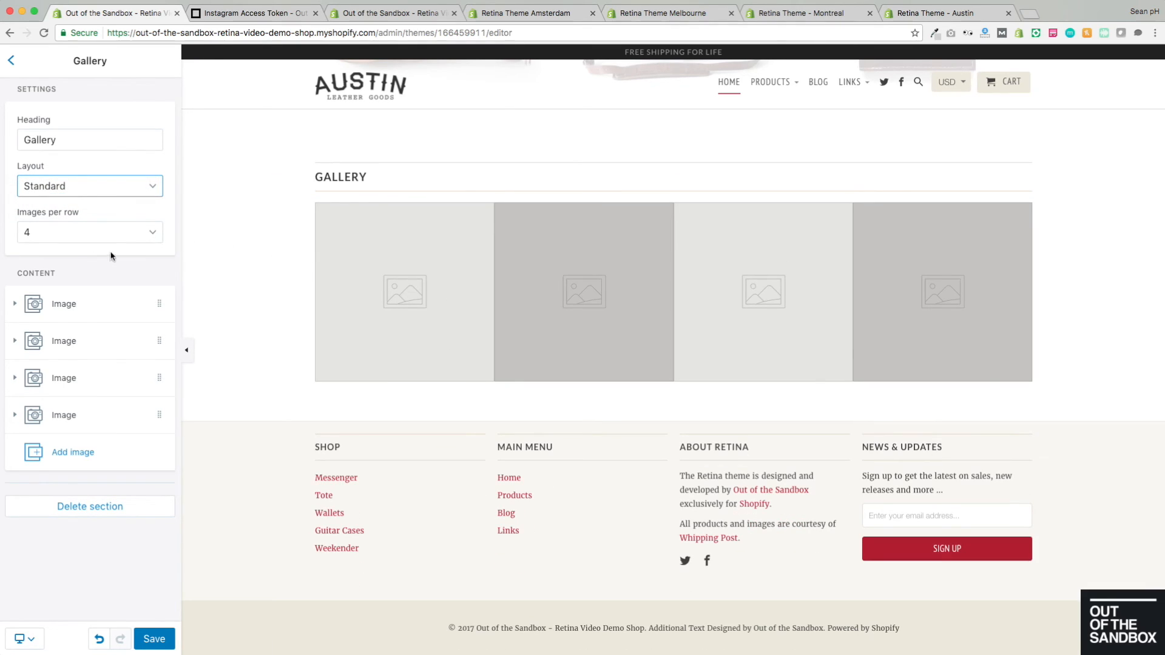
click(111, 233)
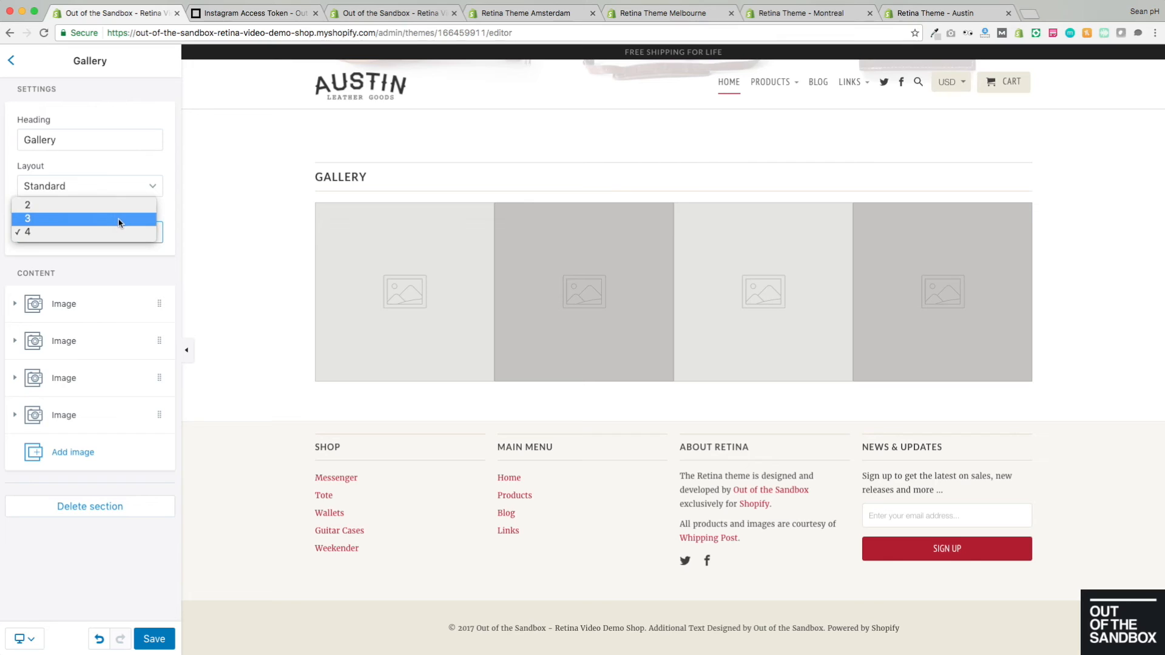
click(94, 276)
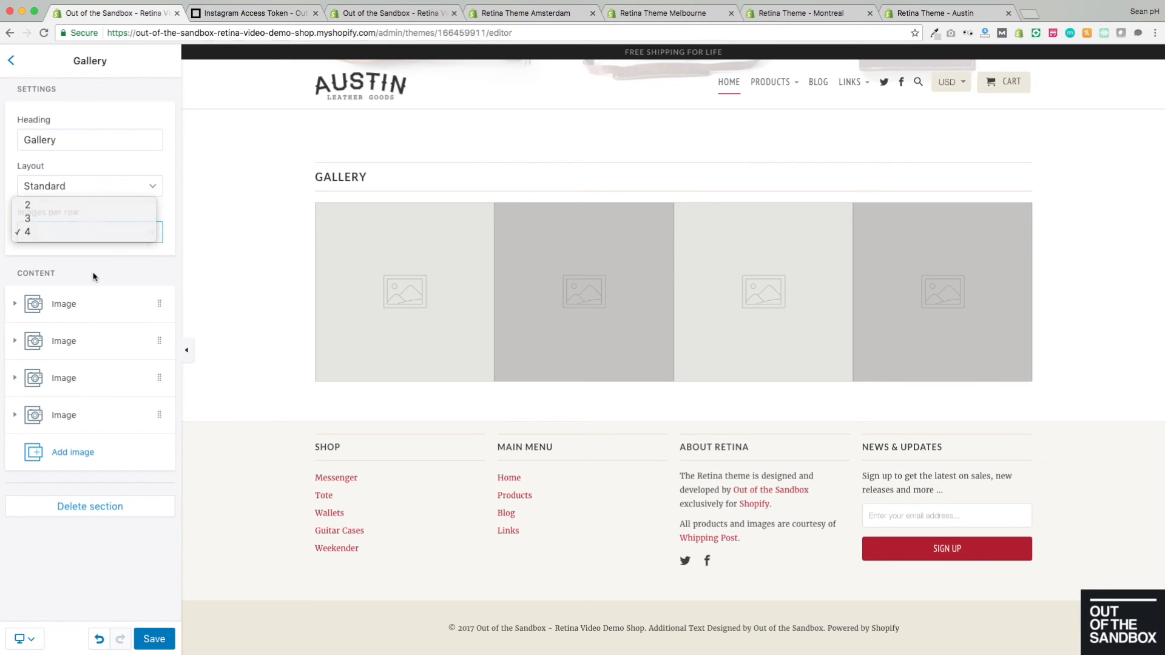
- Upload blog 3.jpg as the first gallery image, and open and close its enlarged view in the preview
click(66, 302)
scroll(91, 425, down, 2)
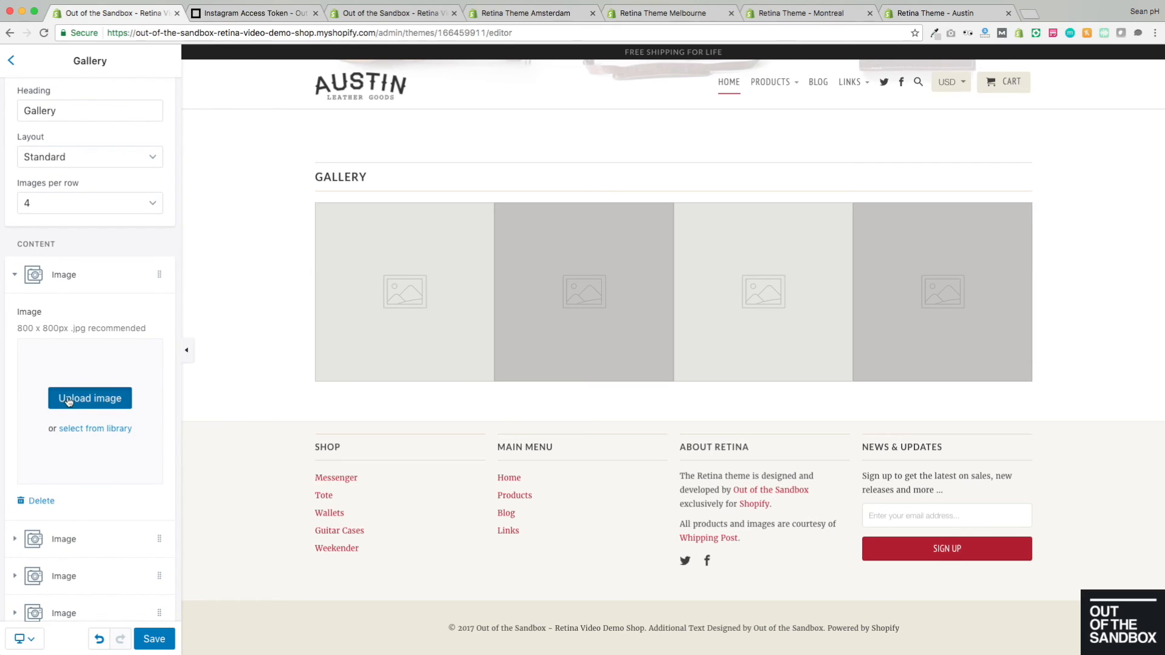
click(68, 399)
scroll(655, 151, down, 5)
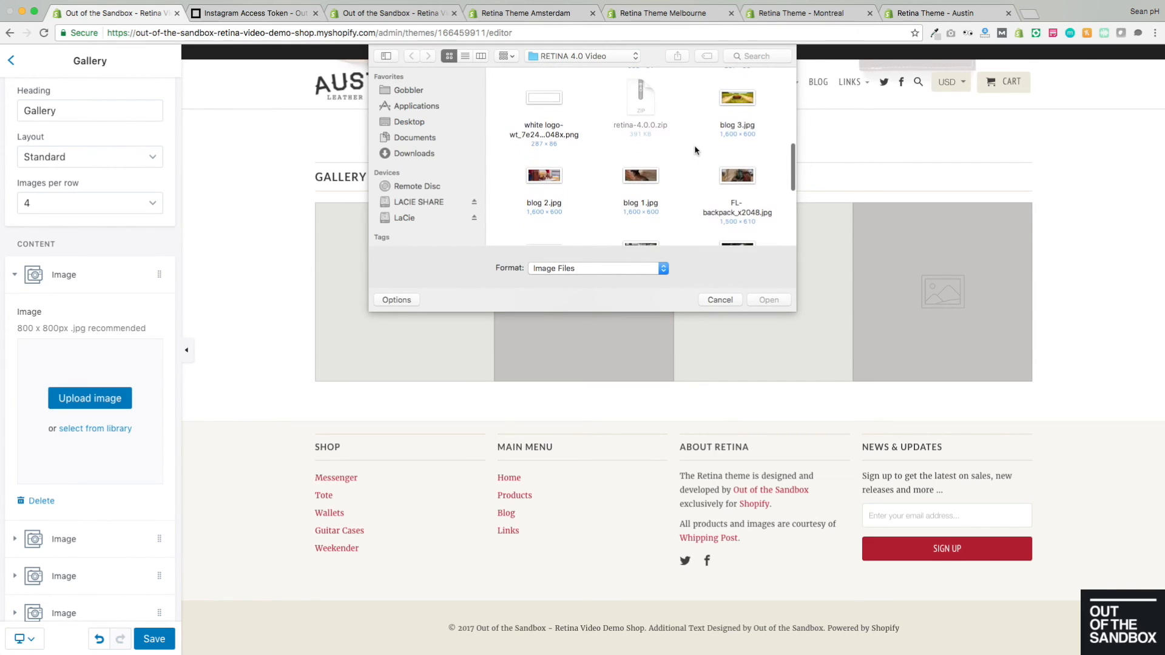
click(738, 101)
click(767, 300)
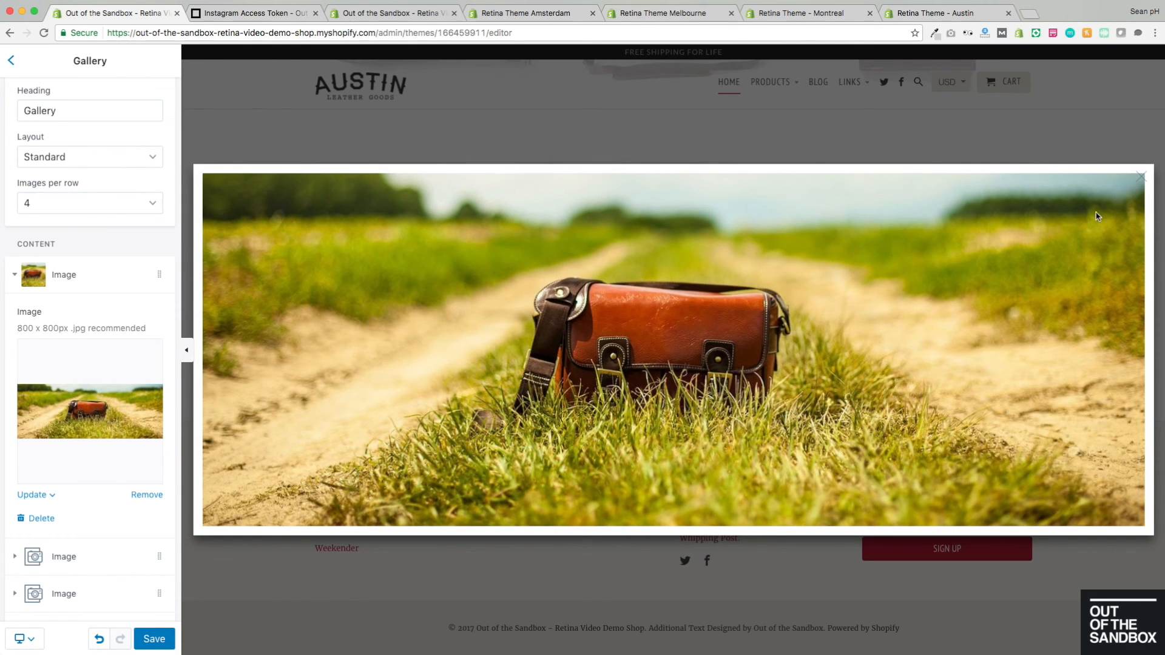
click(1143, 177)
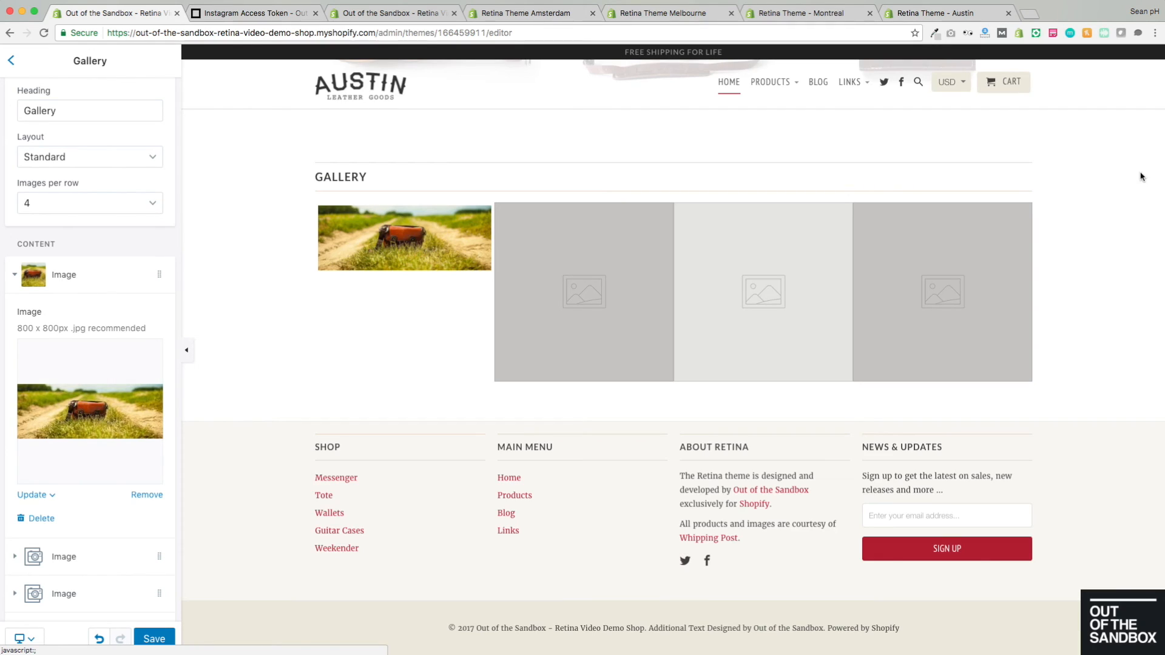
- Add a Featured products section below the Gallery section
click(11, 60)
click(85, 588)
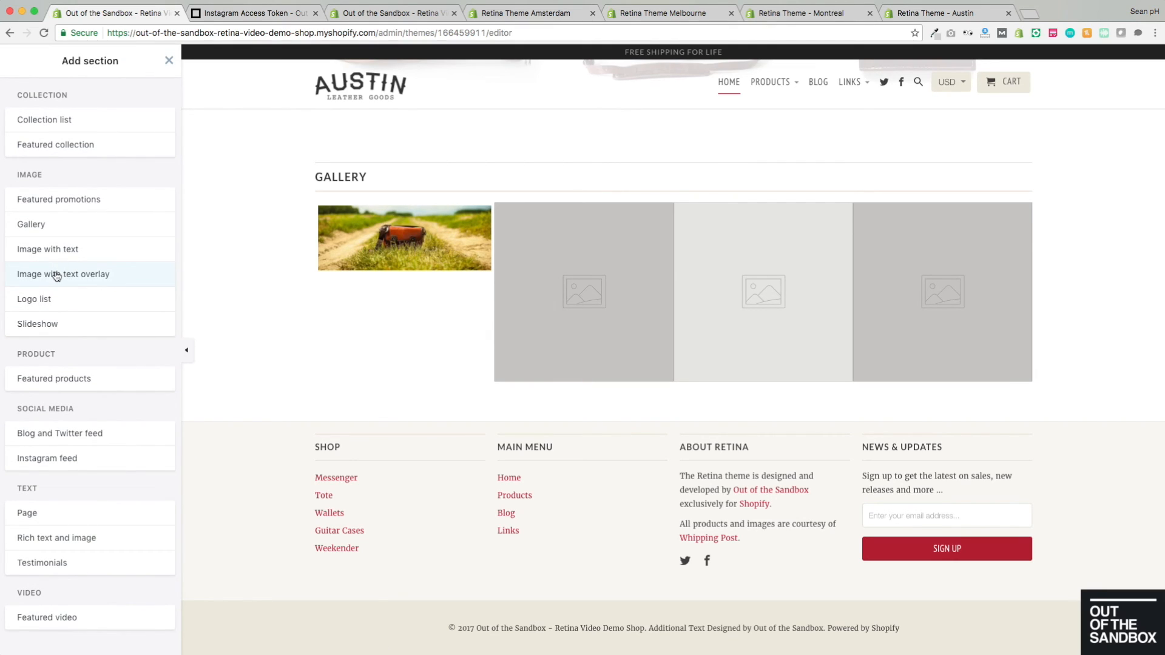
click(79, 382)
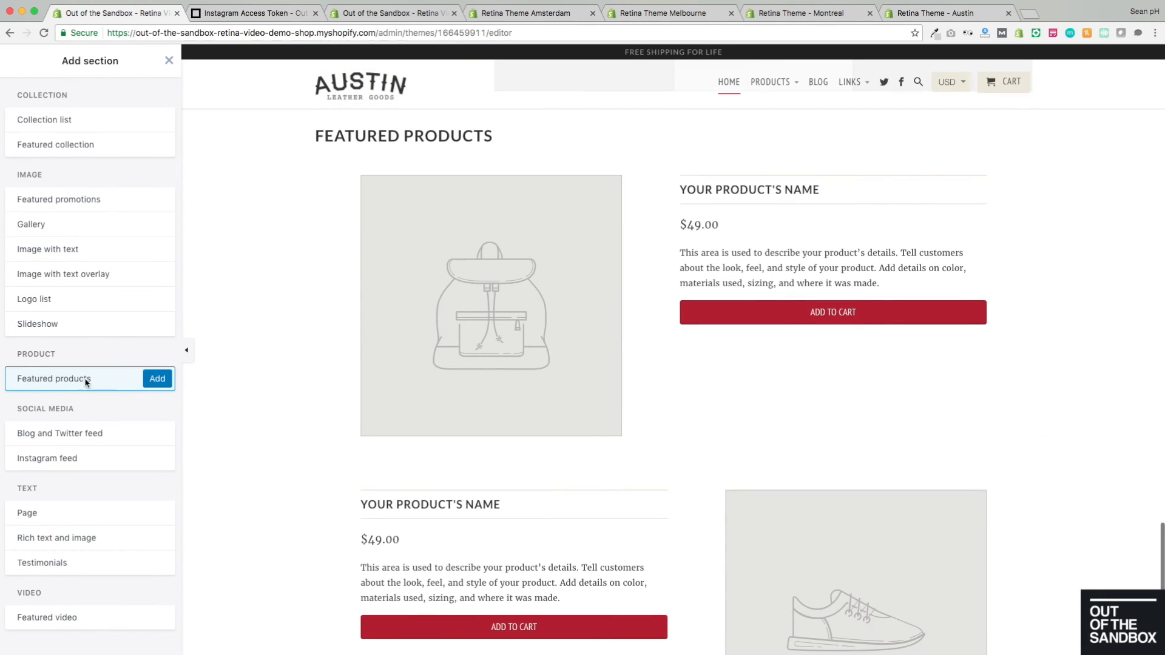
click(158, 379)
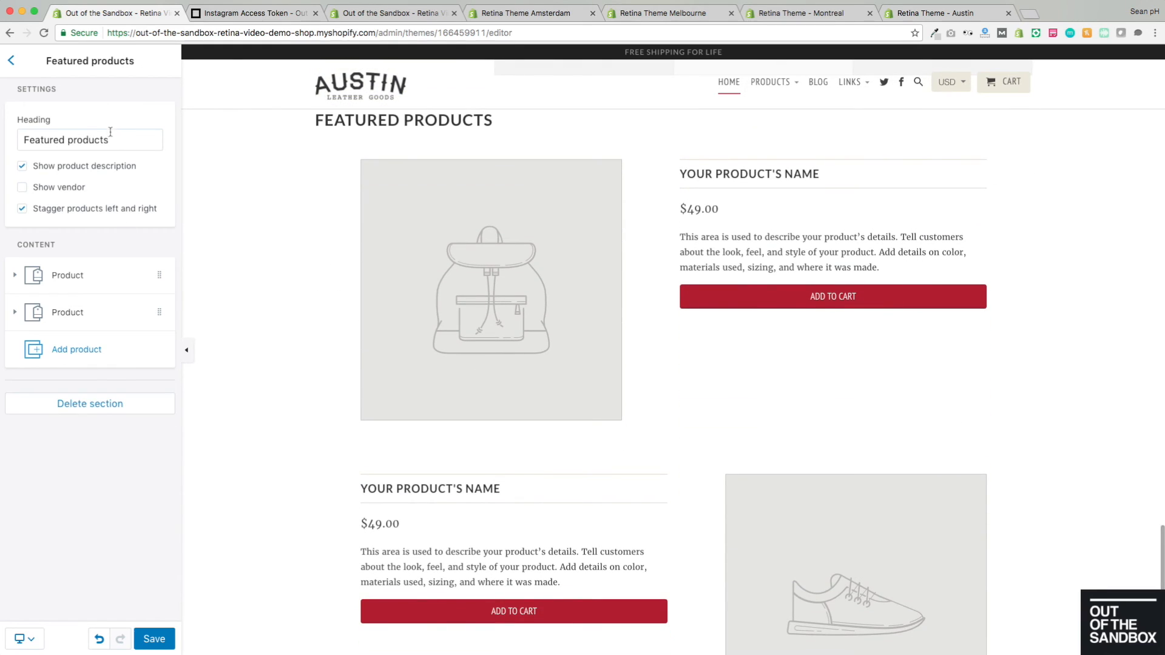
- Clear the Featured products heading, hide the product descriptions, show the vendor, and keep products staggered left and right after trying the unstaggered layout
triple_click(141, 136)
key(BackSpace)
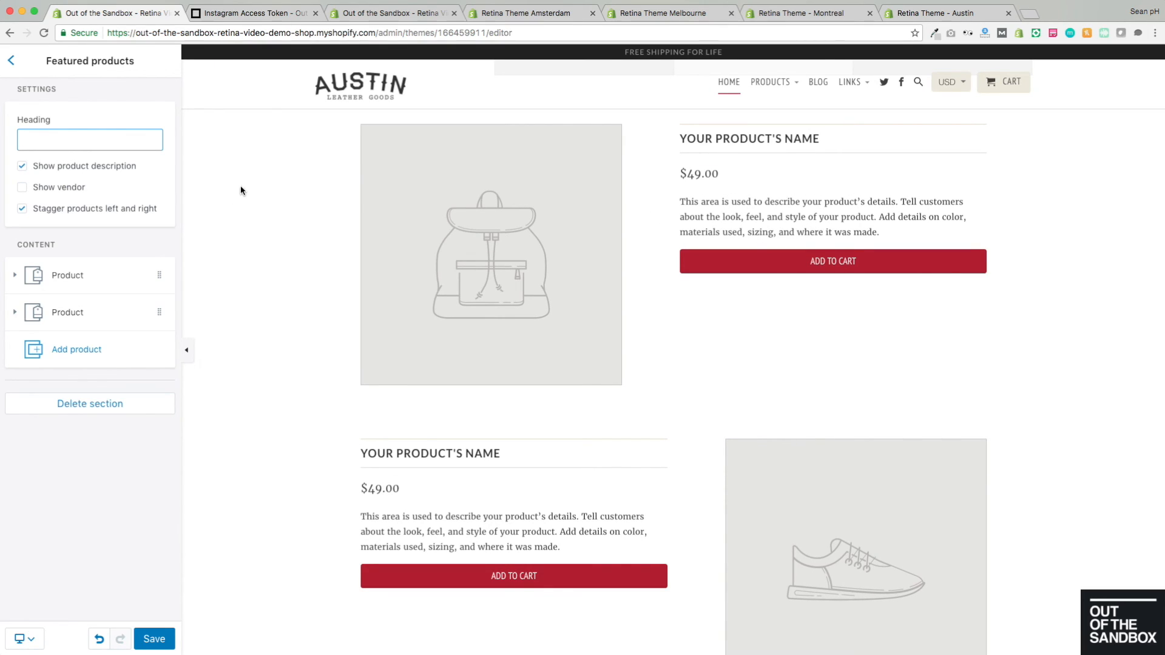
click(50, 166)
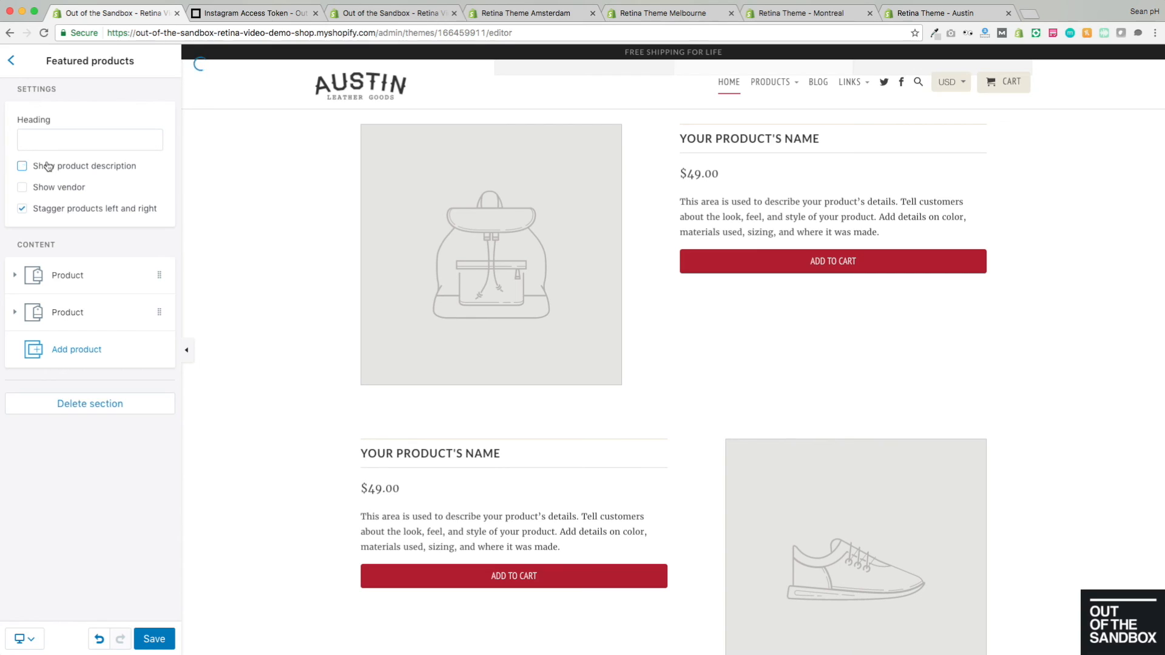
scroll(291, 312, up, 2)
scroll(291, 312, down, 2)
click(24, 185)
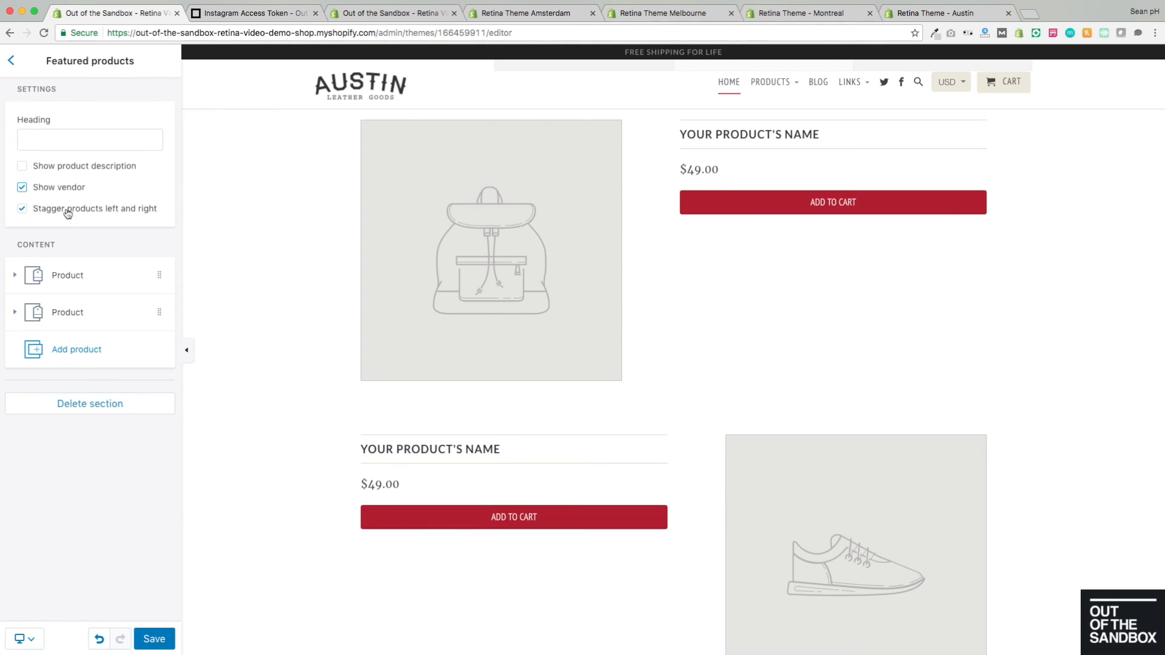
click(75, 213)
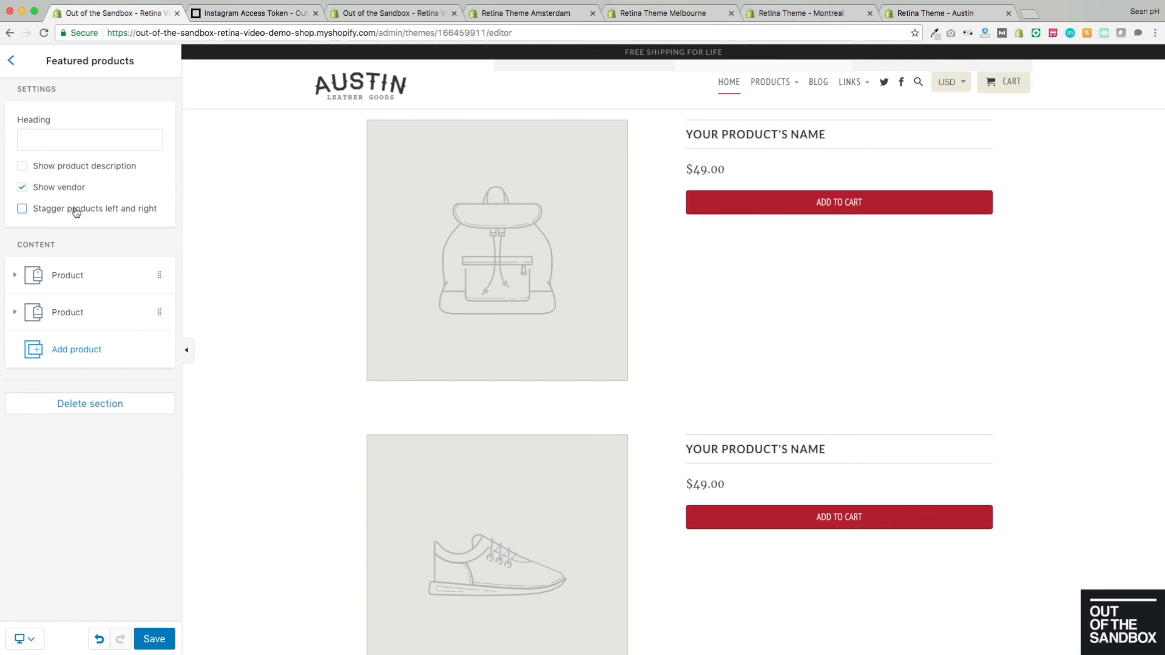
click(76, 212)
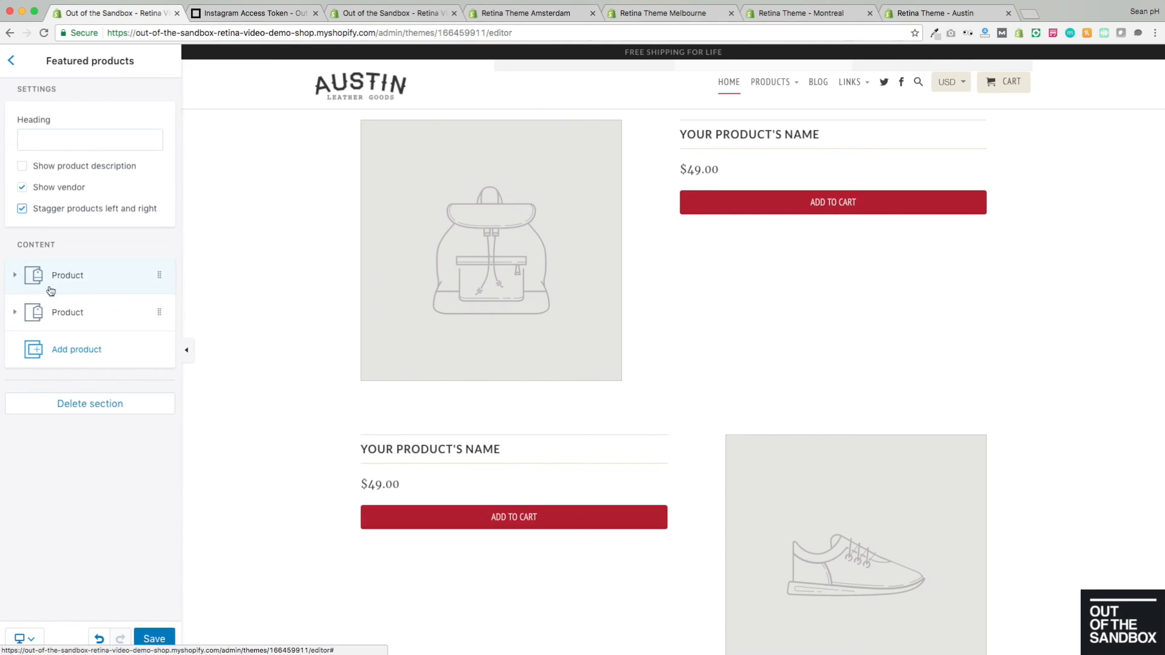
- Set the first featured product to Arizona Arena Bifold Picker's Wallet
click(15, 276)
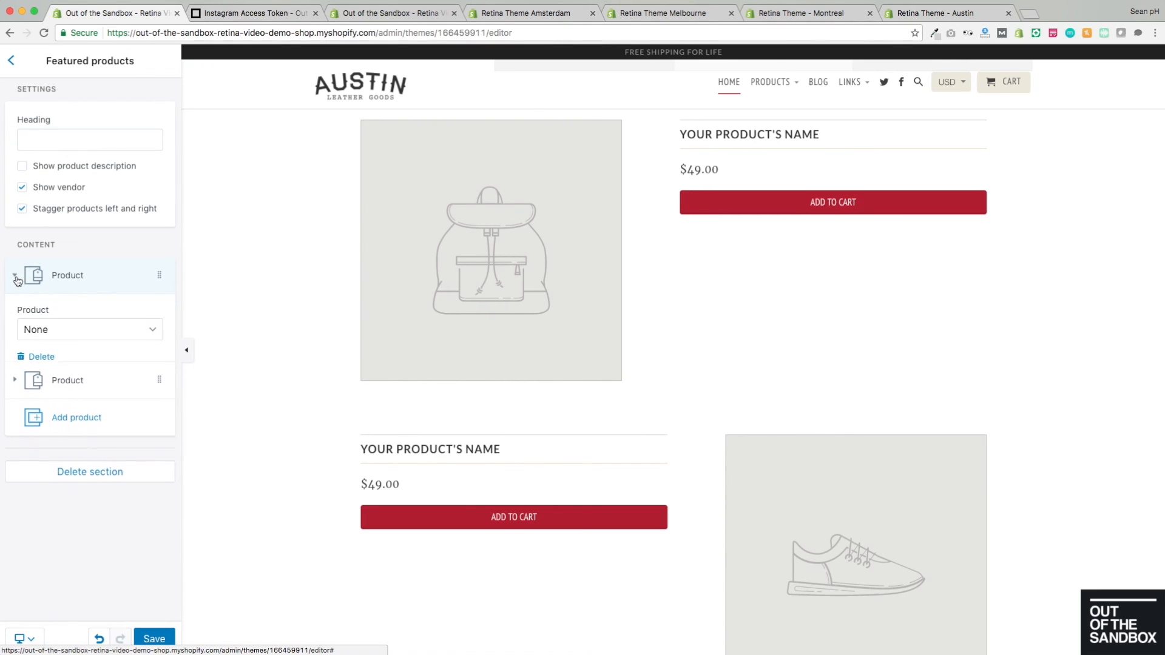
click(140, 332)
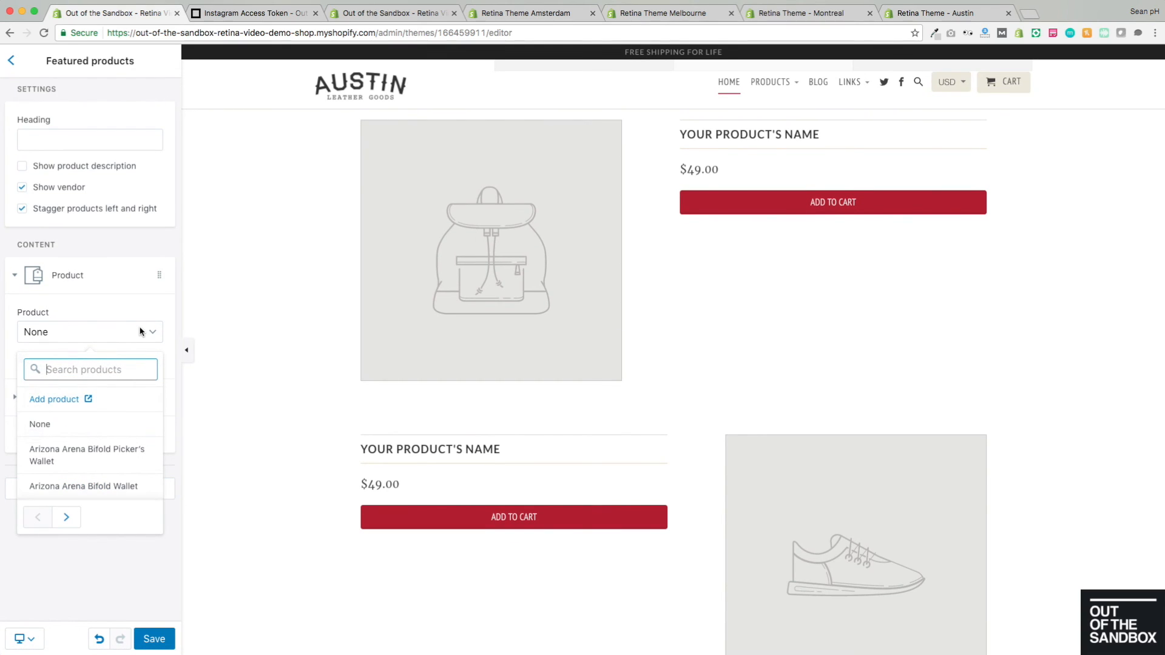
click(94, 455)
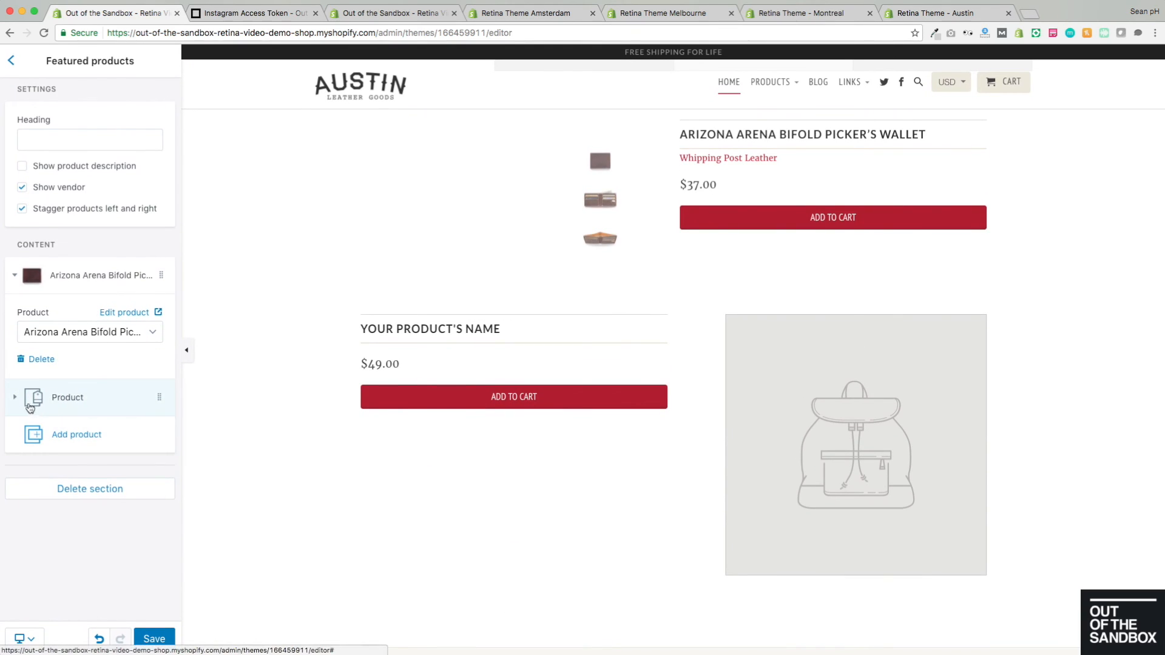
- Set the second featured product to Georgia Brown Guitar Case and show the product descriptions
click(15, 395)
click(109, 366)
scroll(71, 279, down, 4)
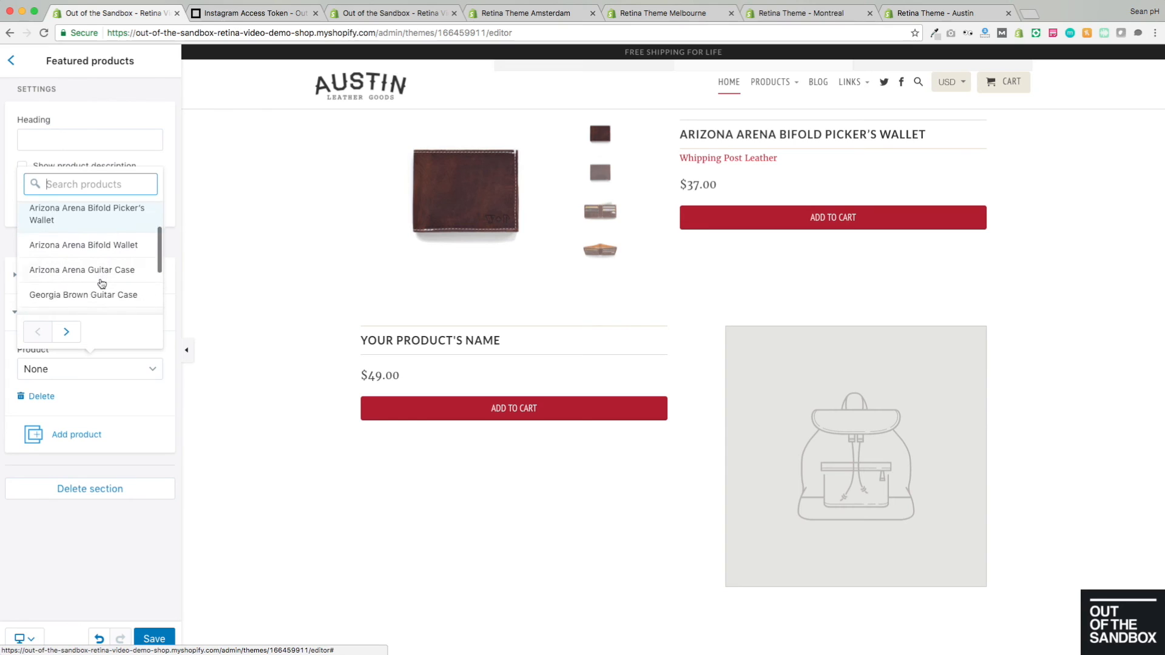
click(67, 259)
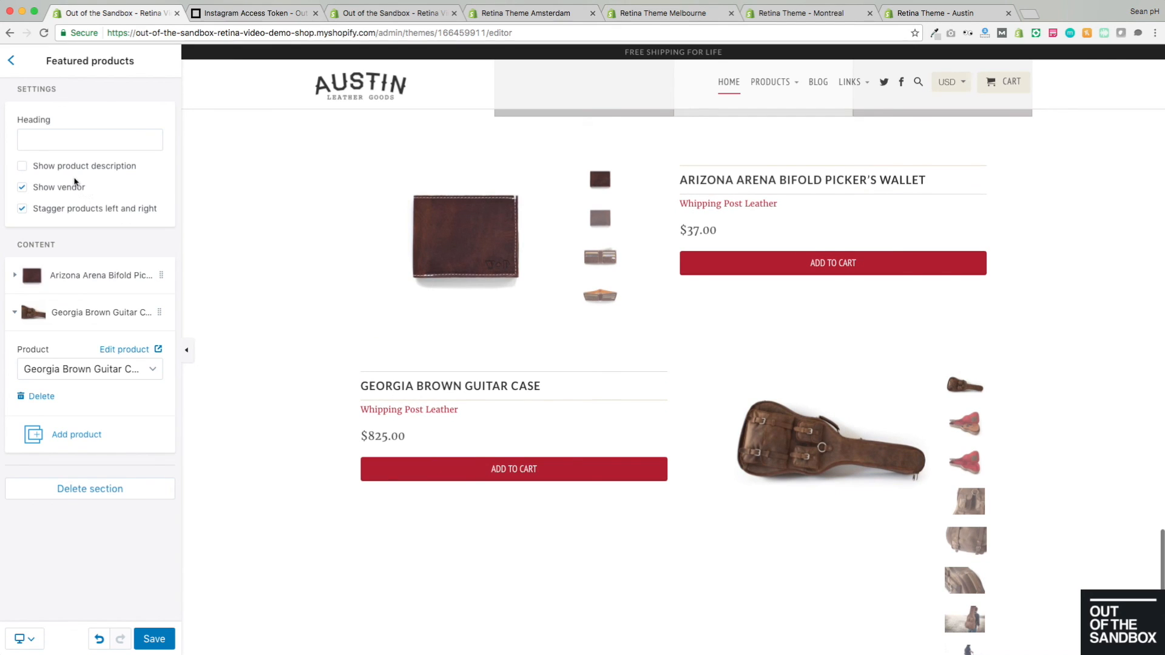
click(70, 166)
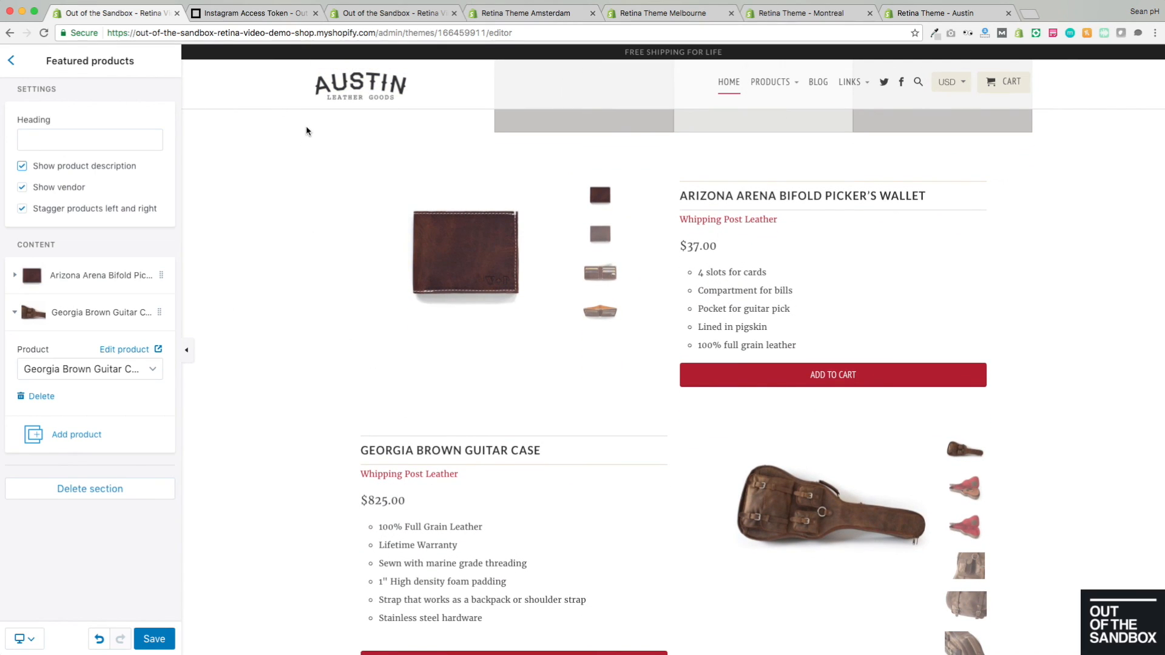
- Add a Testimonials section below the Featured products section
click(11, 63)
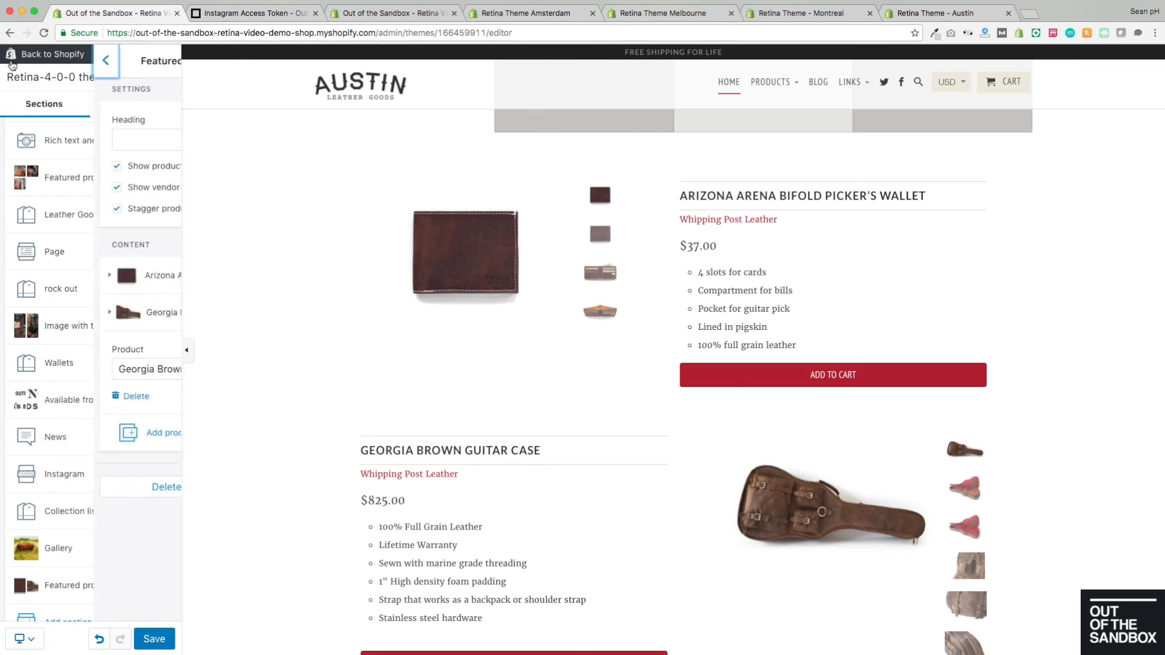
scroll(85, 425, down, 3)
click(79, 547)
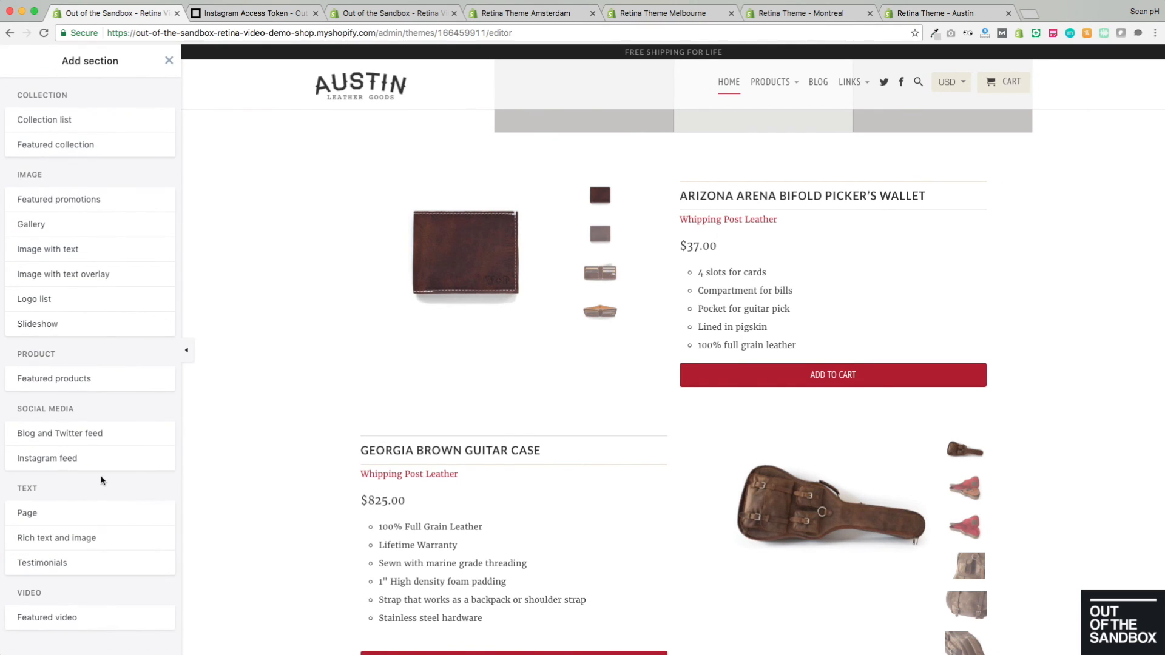
click(70, 565)
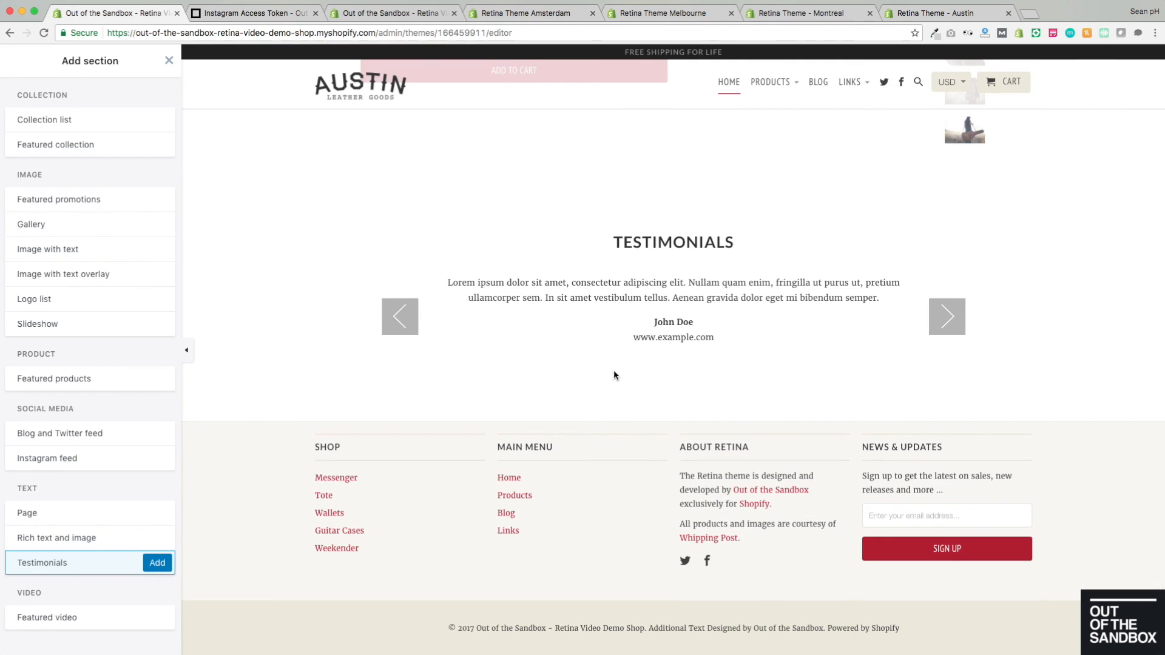
click(157, 562)
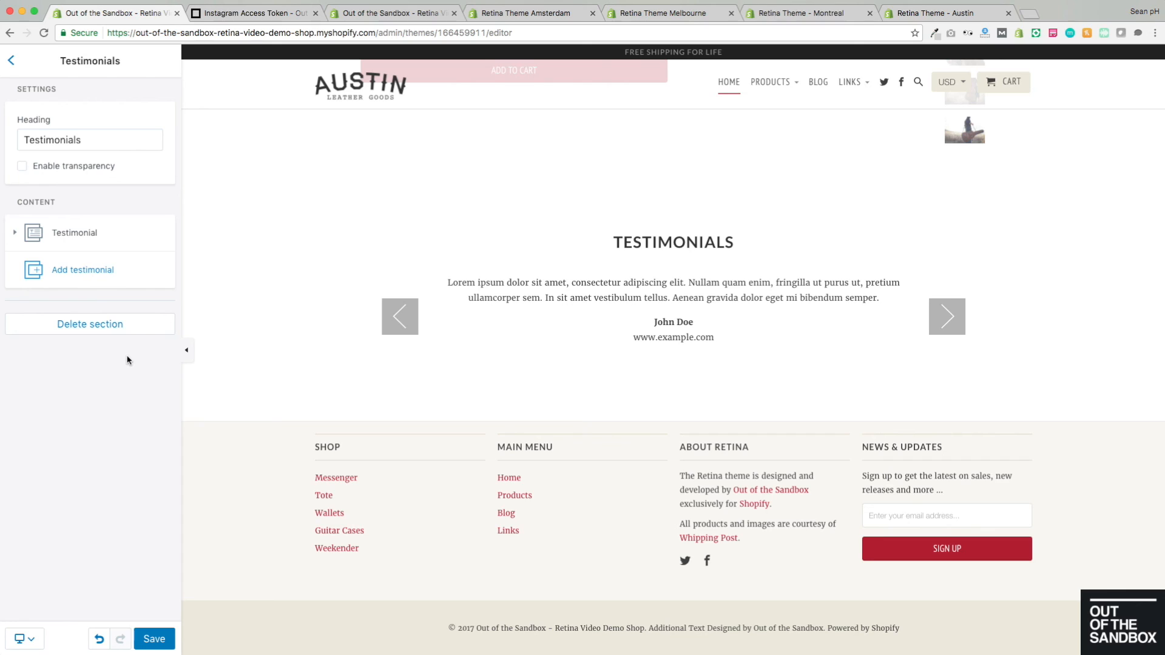
- Set the Testimonials section heading to "What our customers say..." and enable its transparency
drag(93, 140, 2, 134)
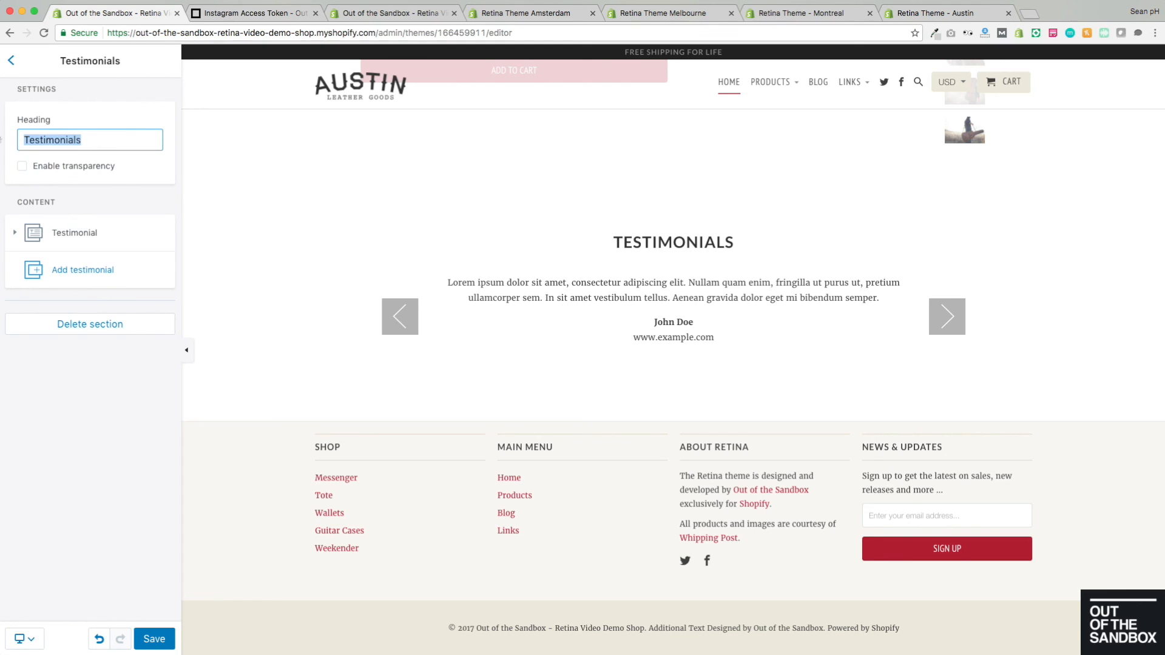
text(What our cu)
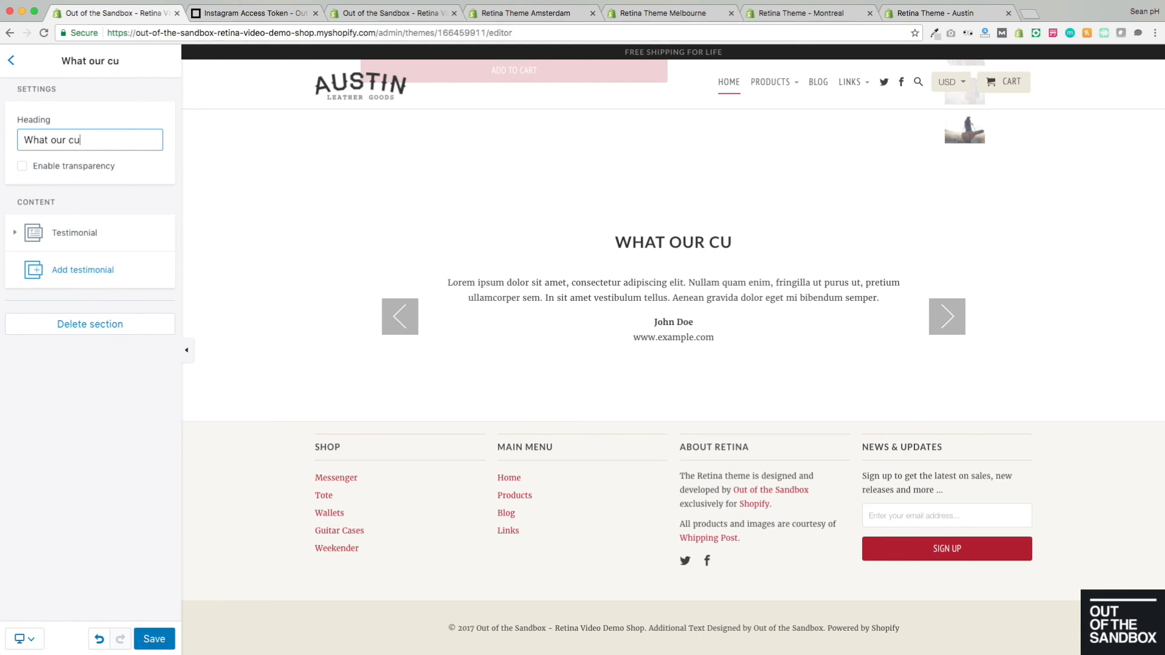
text(stomers say)
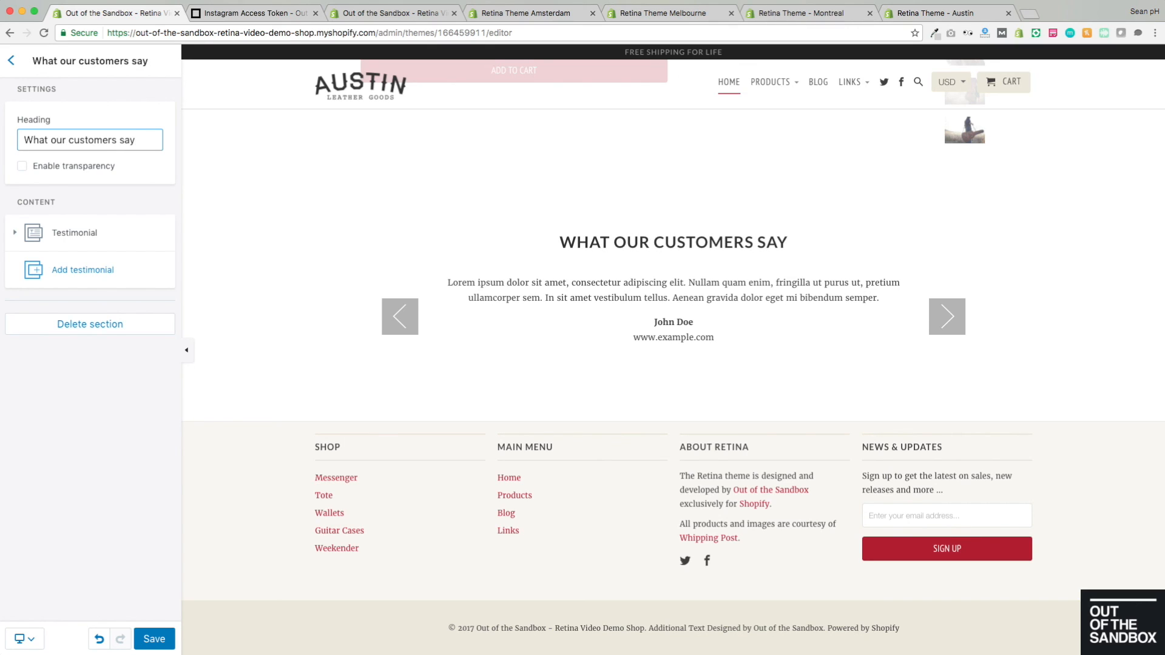
text(..)
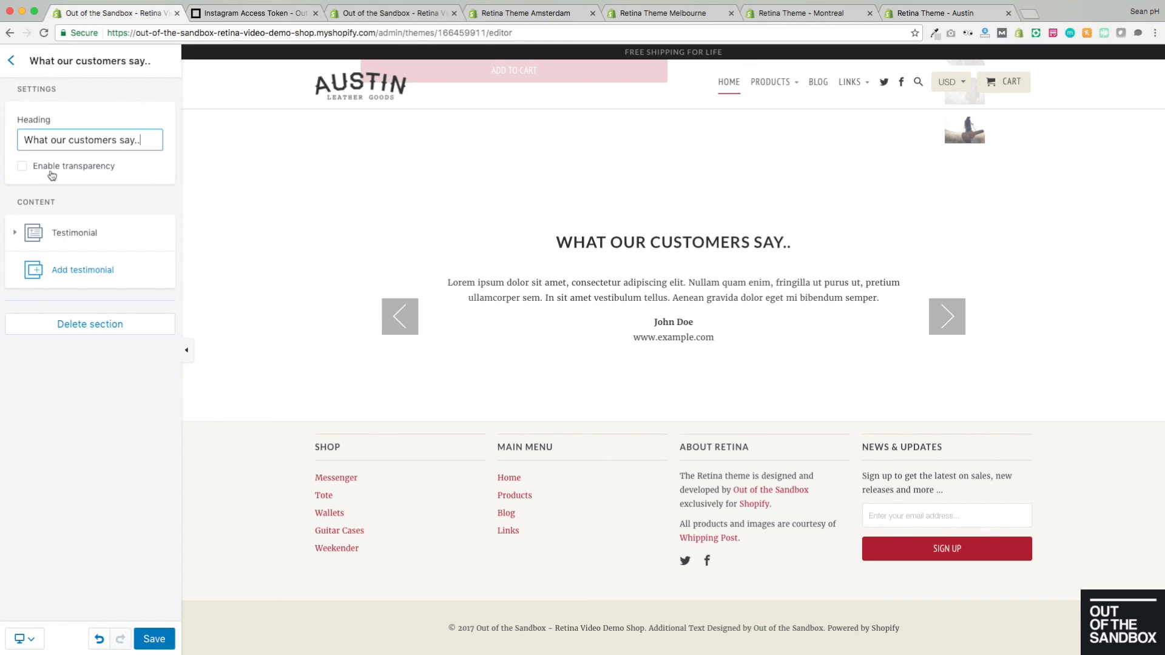
text(.)
click(99, 170)
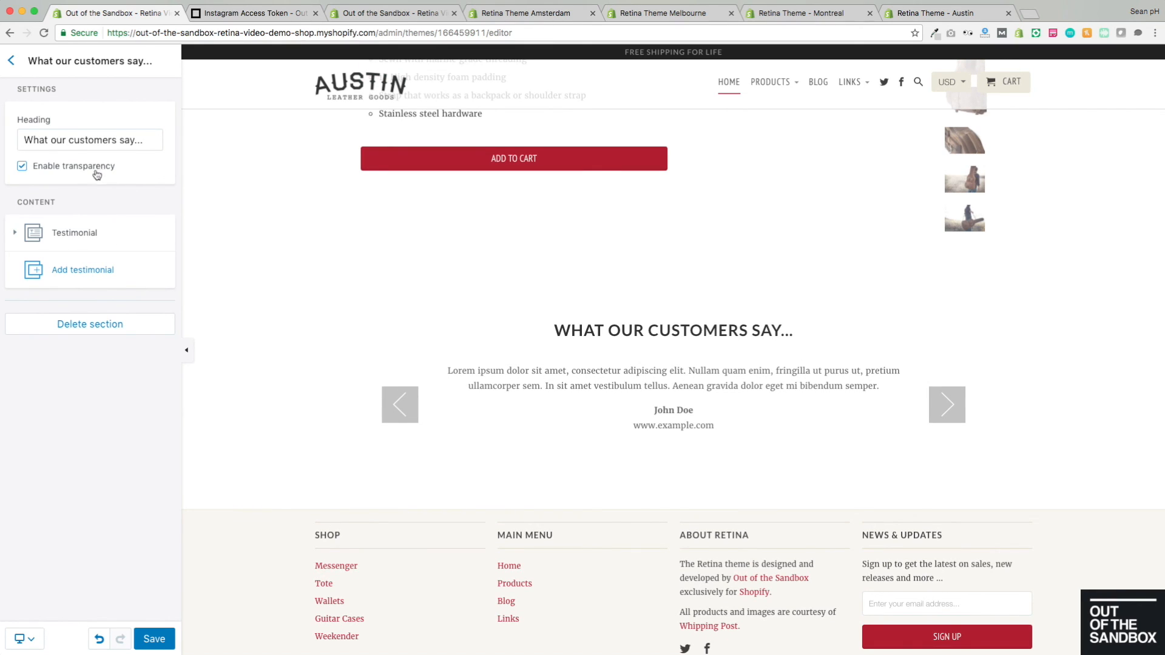
- Append "On the next line." on a new line and "A new paragraph" as a separate paragraph to the first testimonial's text
click(23, 234)
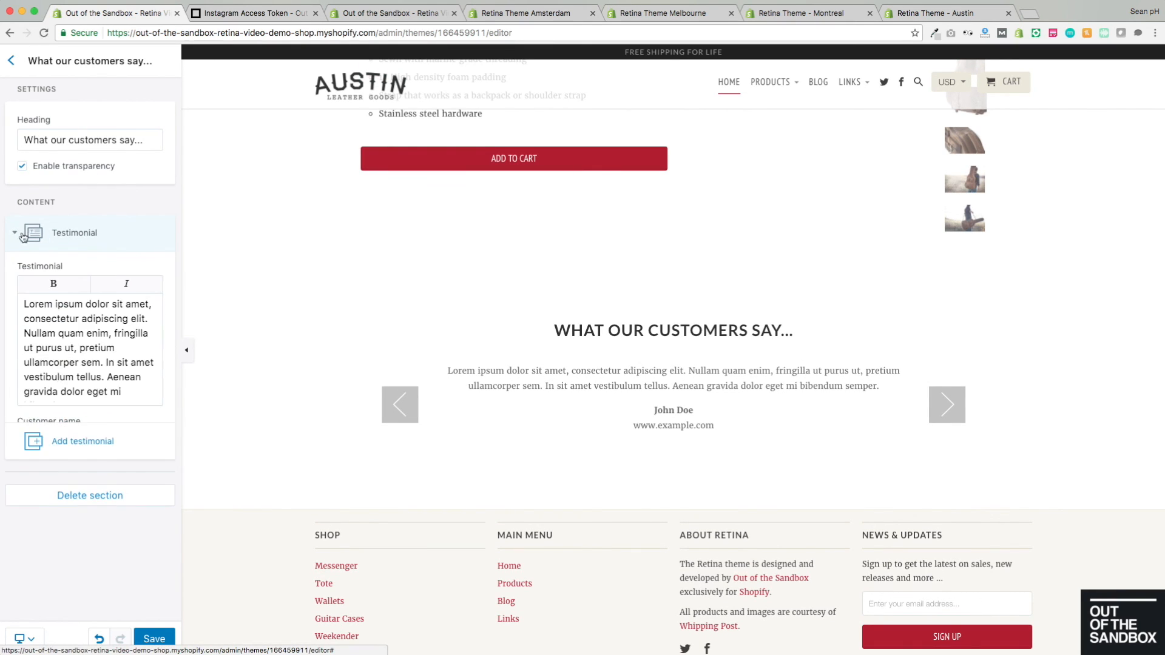
scroll(95, 298, down, 1)
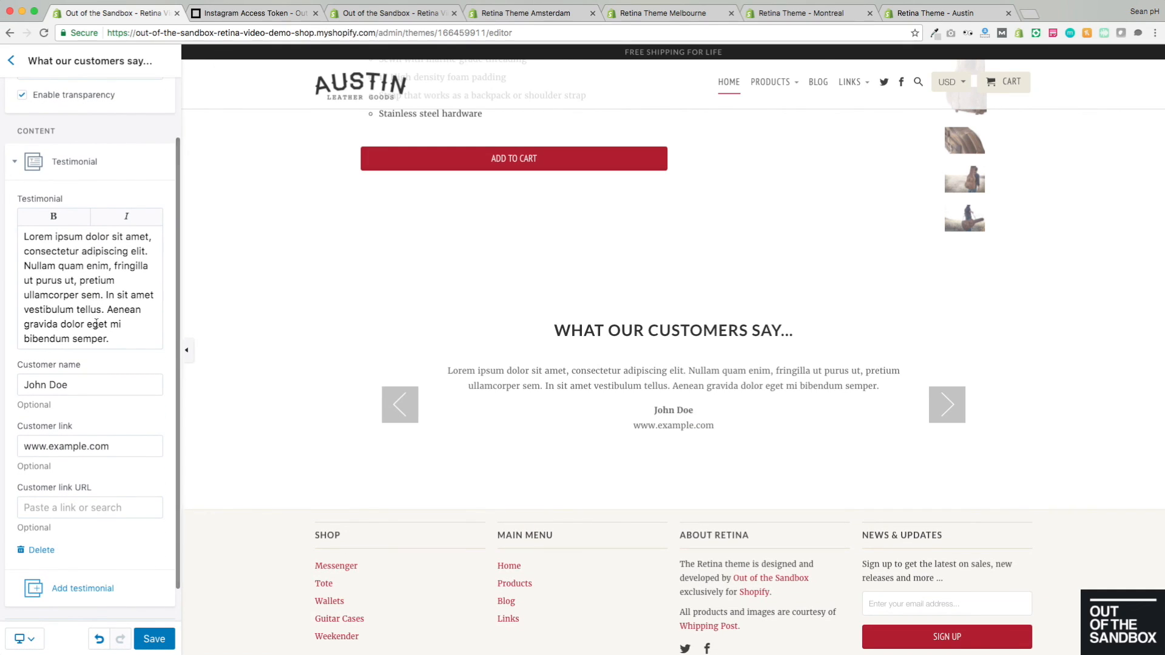
scroll(96, 323, down, 2)
click(92, 286)
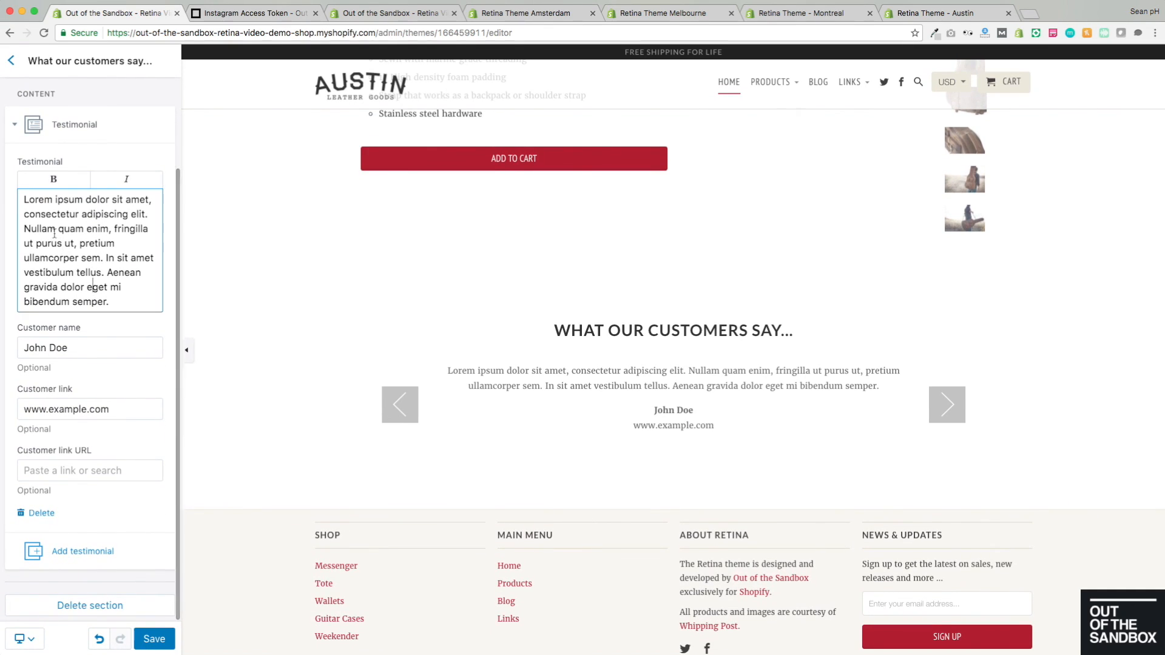
drag(47, 229, 105, 296)
click(125, 304)
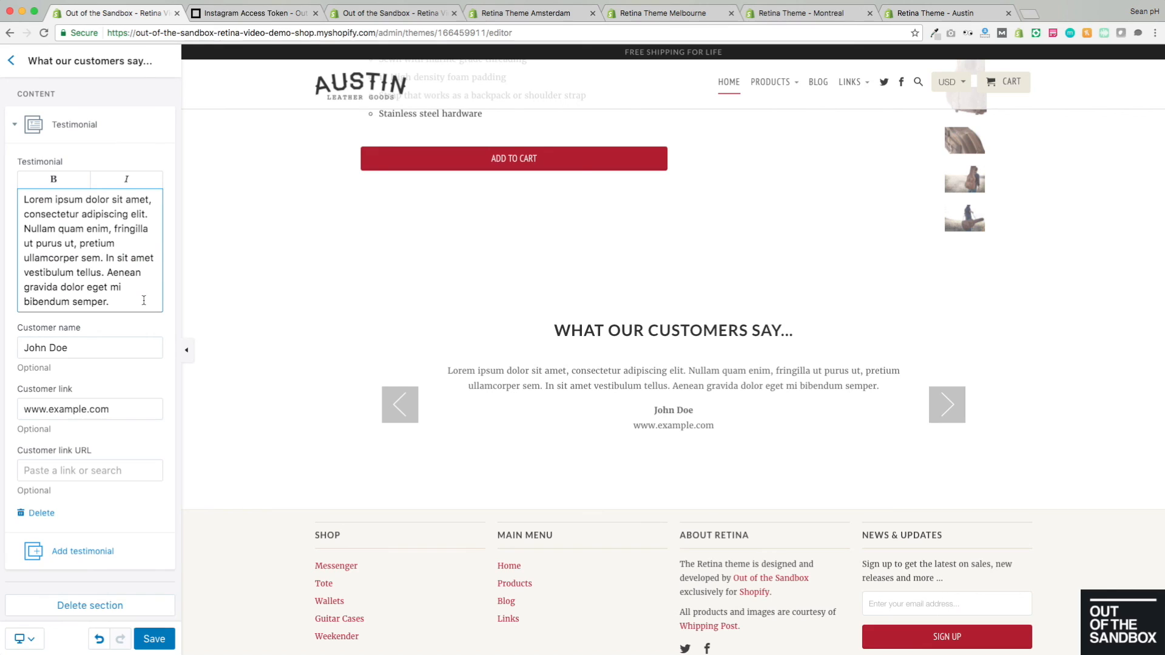
key(Return)
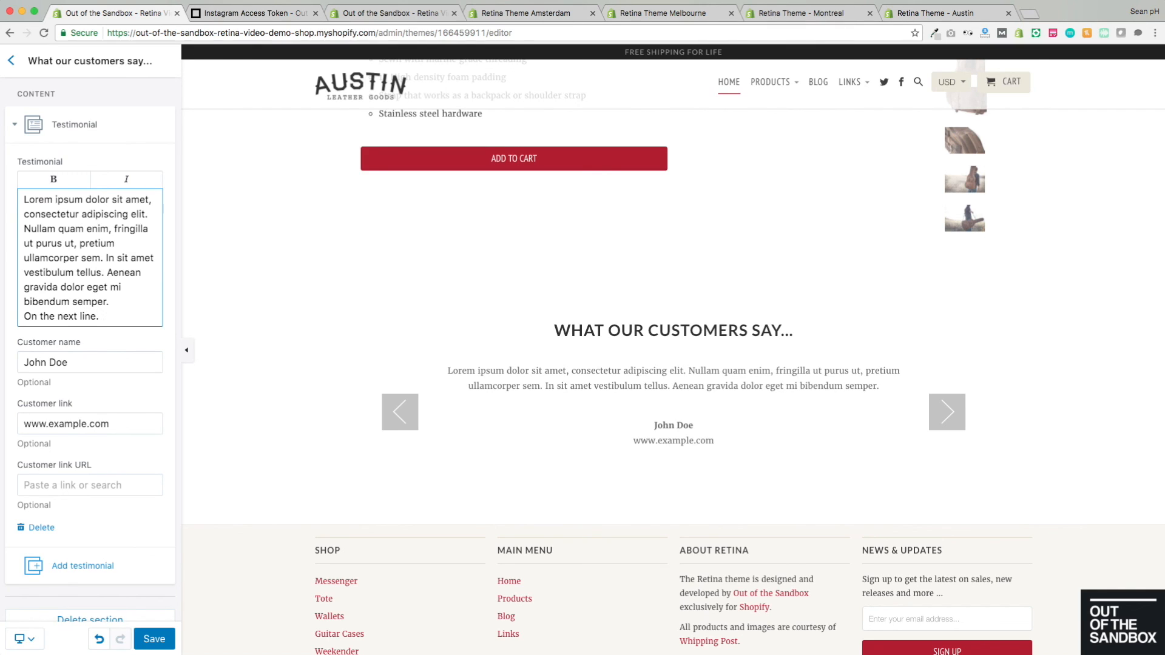
key(Return)
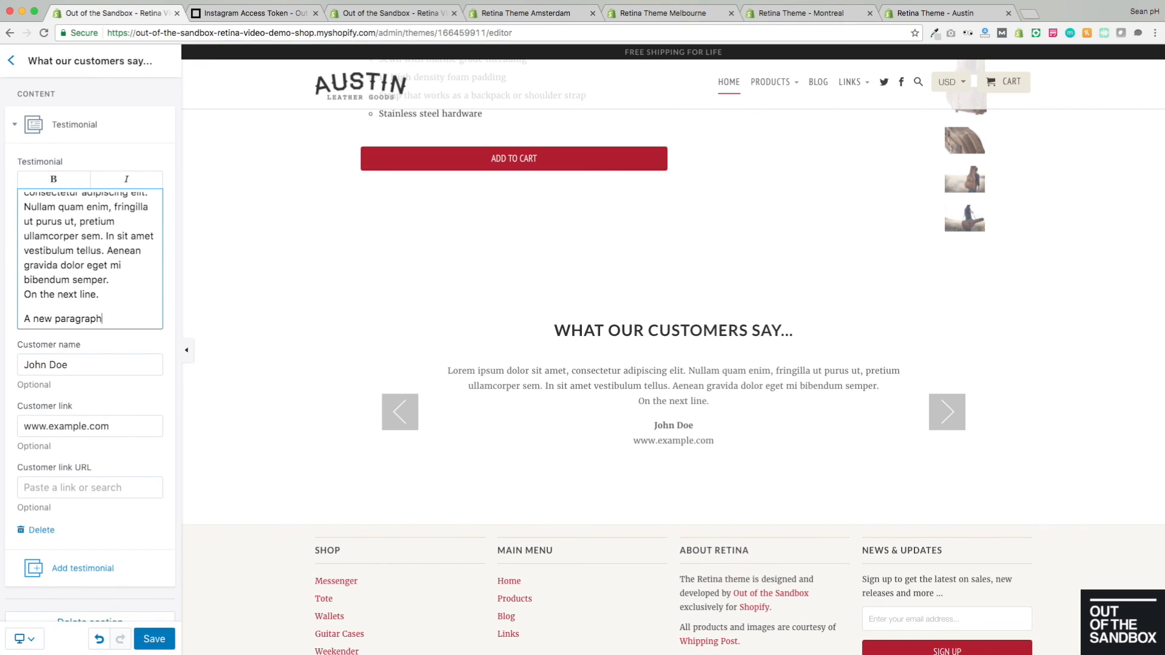
- Look over the testimonial's customer link fields and the home page preview up to the slideshow, and return to the section list
scroll(113, 366, down, 1)
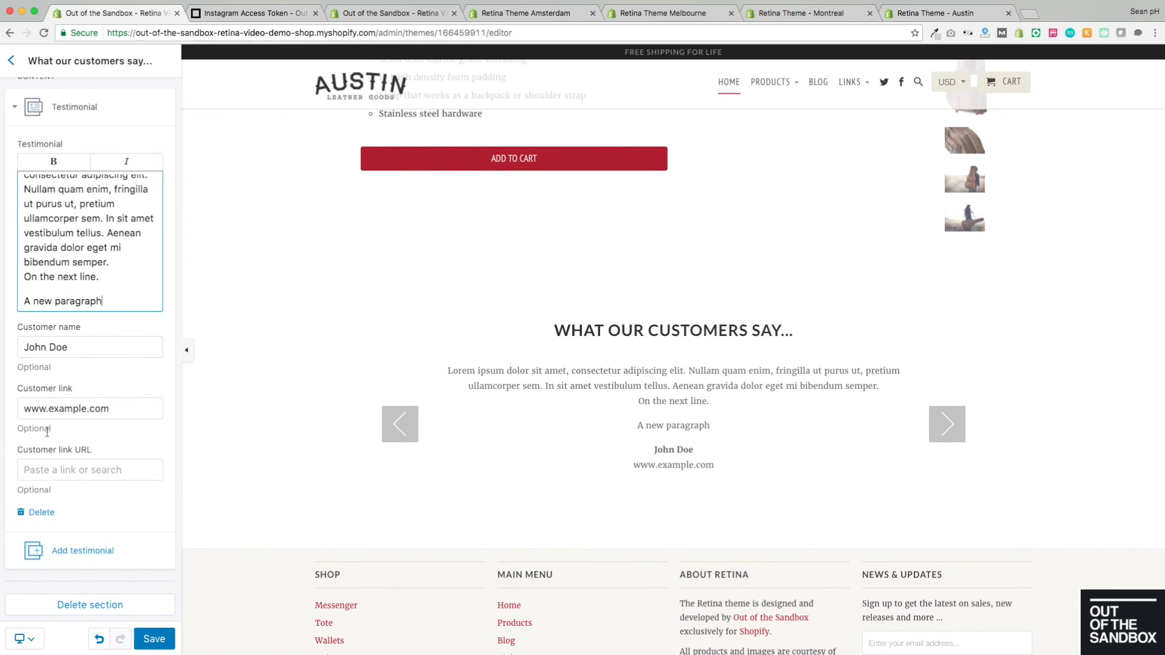
click(114, 409)
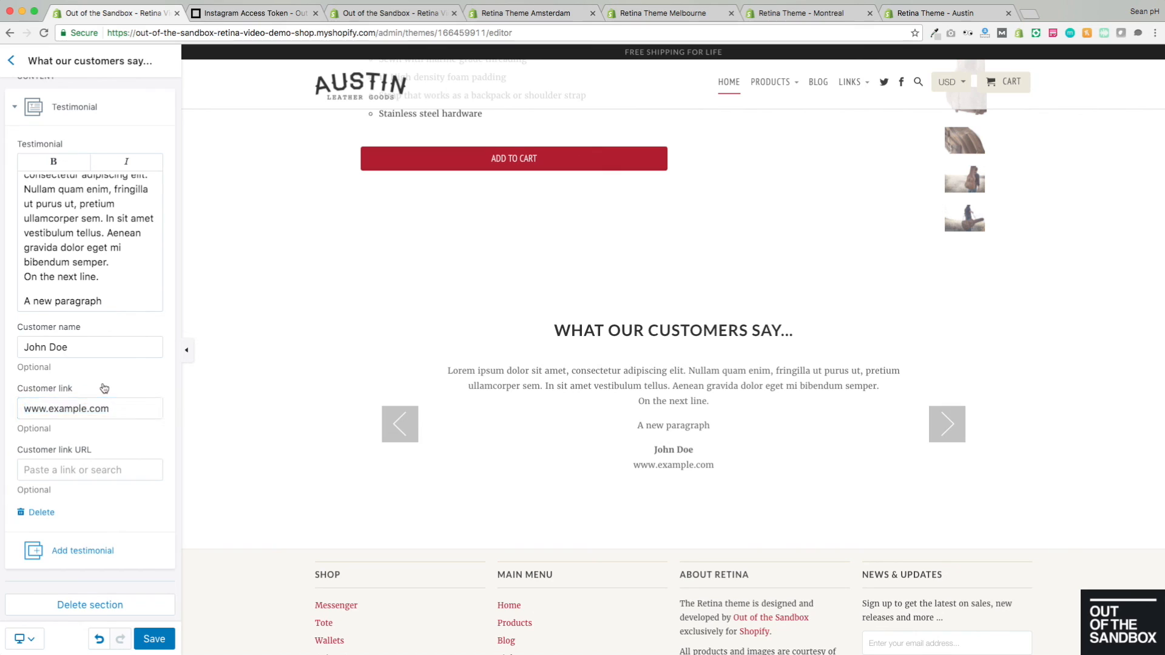
click(108, 469)
click(161, 322)
scroll(309, 380, down, 2)
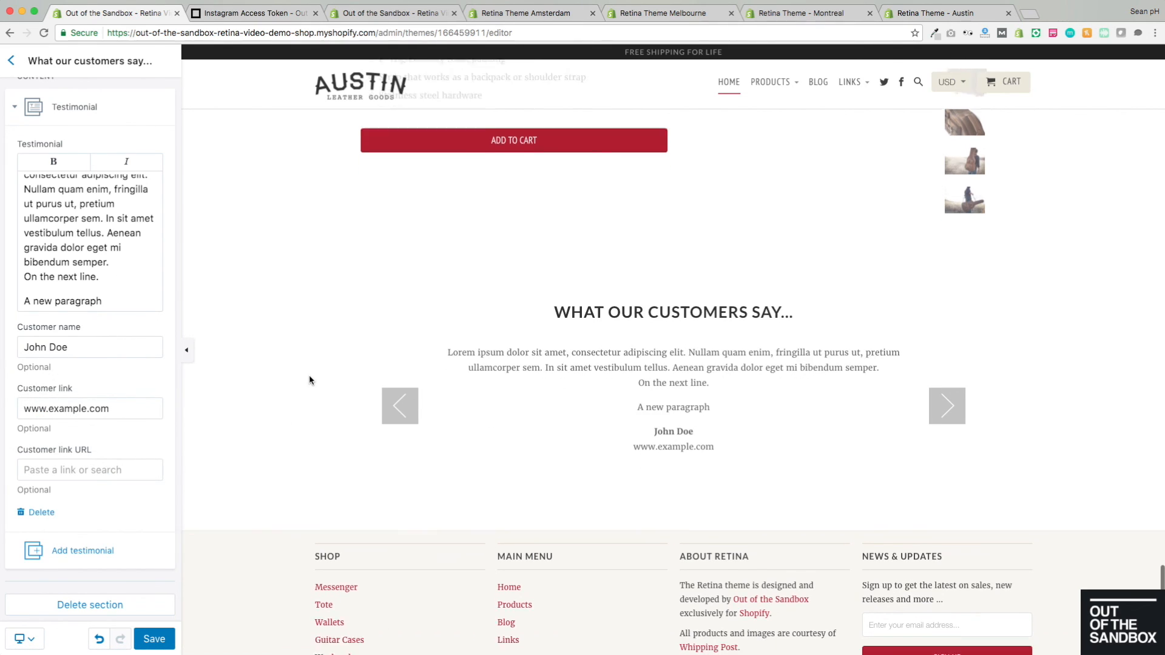
scroll(310, 381, up, 5)
scroll(310, 381, up, 10)
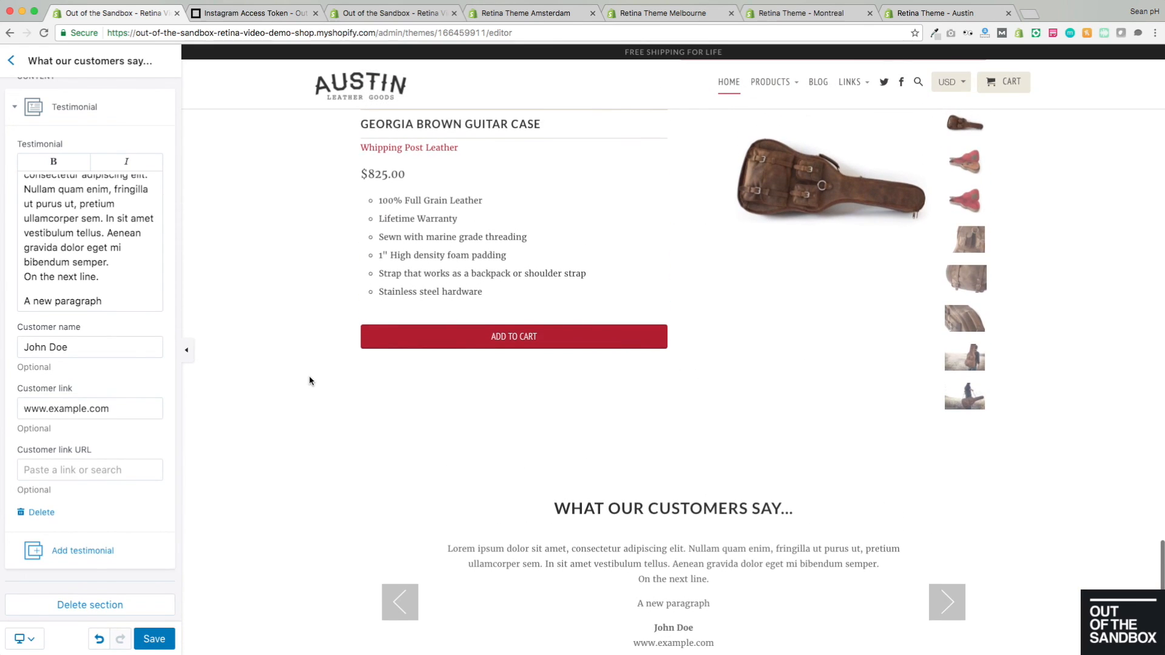
scroll(310, 381, up, 10)
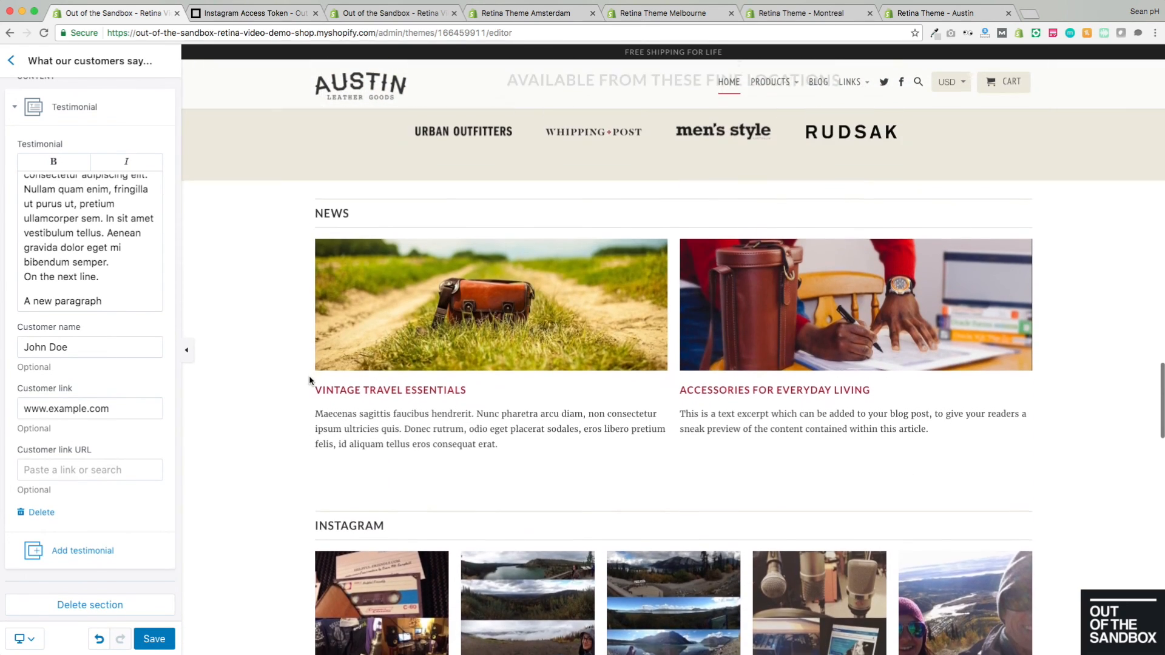
scroll(310, 381, up, 10)
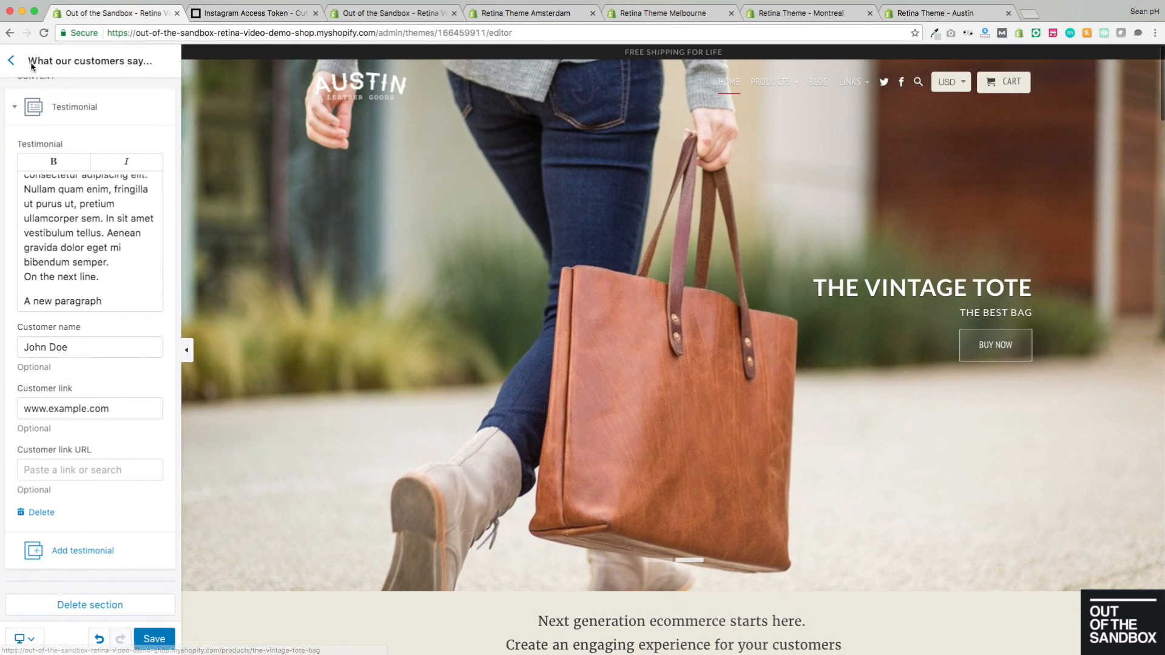
click(10, 61)
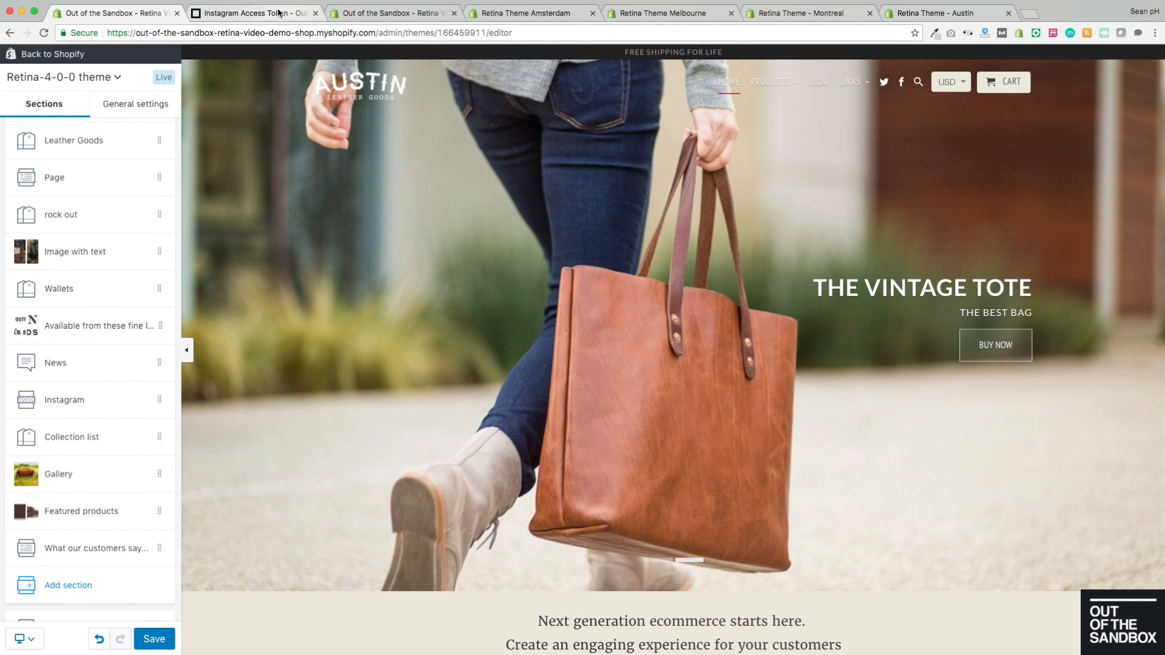